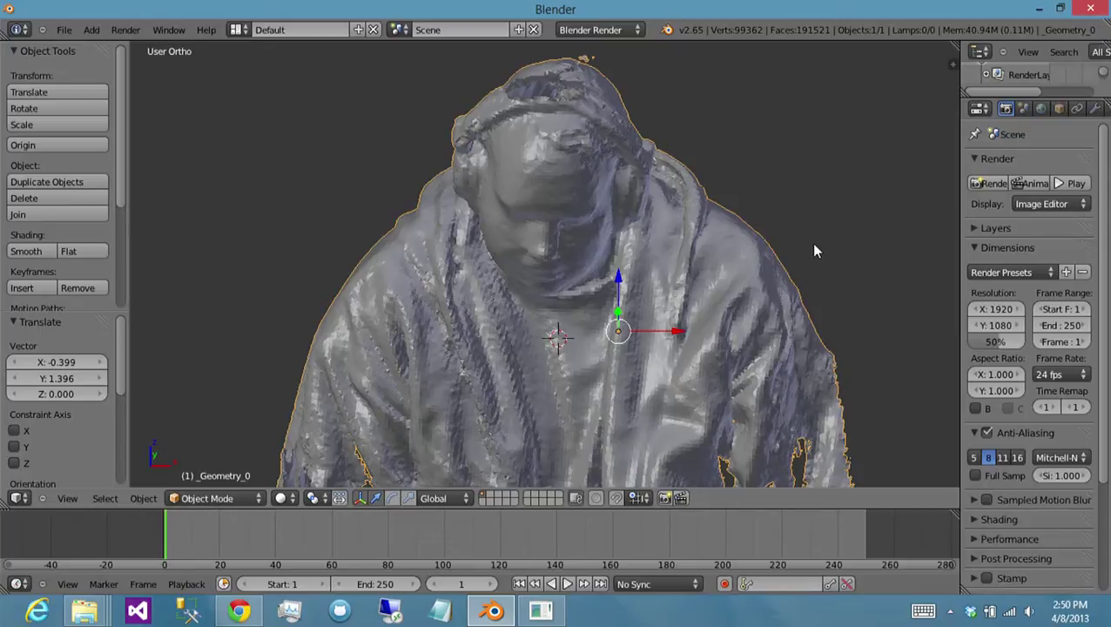
- Save the scene as sphereinabox_youtoobe.blend in the Kinect Sphereinabox folder
key(KP_3)
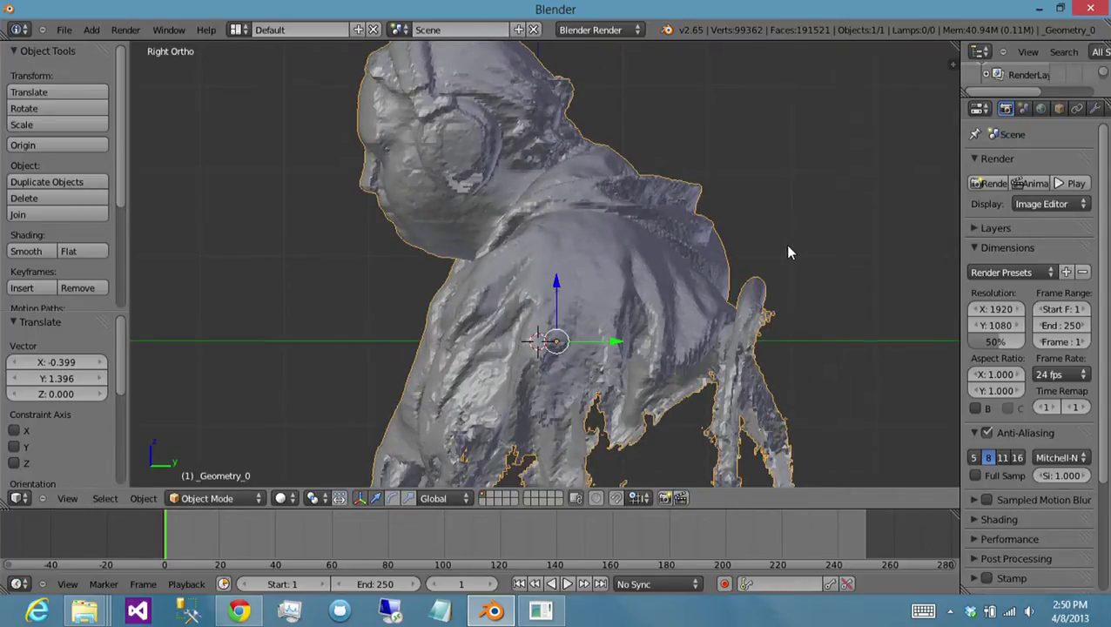
key(ctrl+shift+s)
click(353, 90)
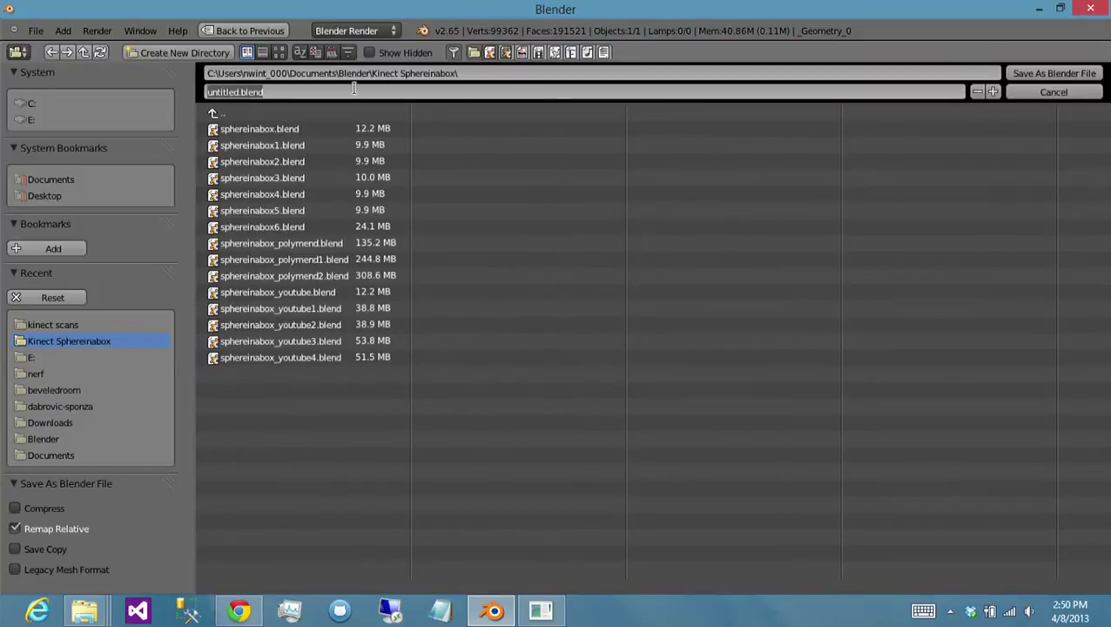
text(sphere)
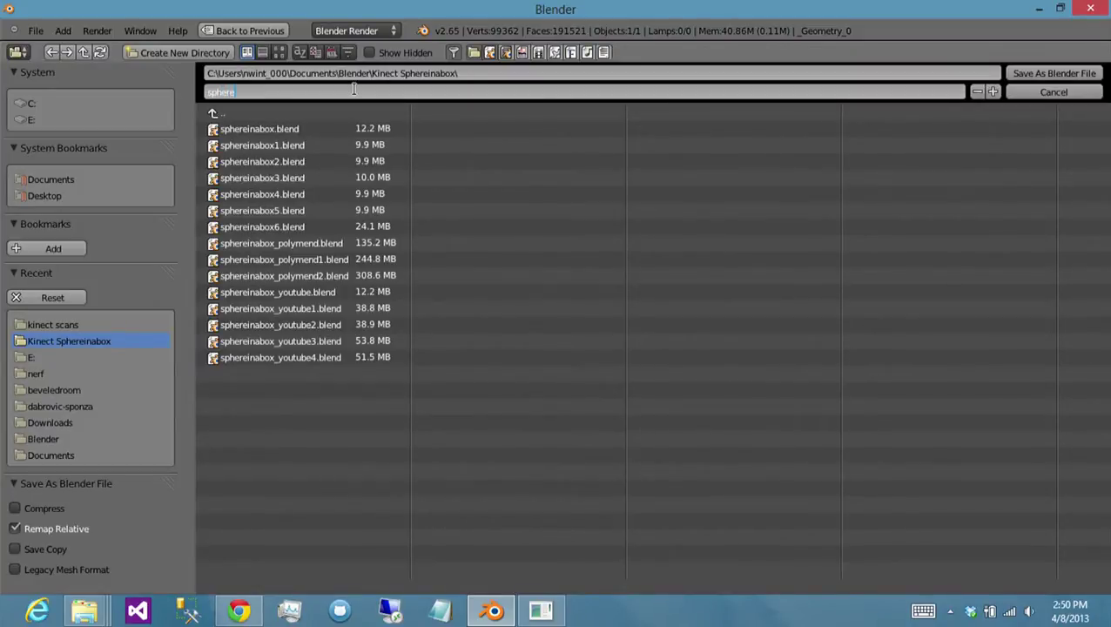
text(inabox_youtu)
text(tu)
text(be.blend)
click(1049, 76)
click(1048, 77)
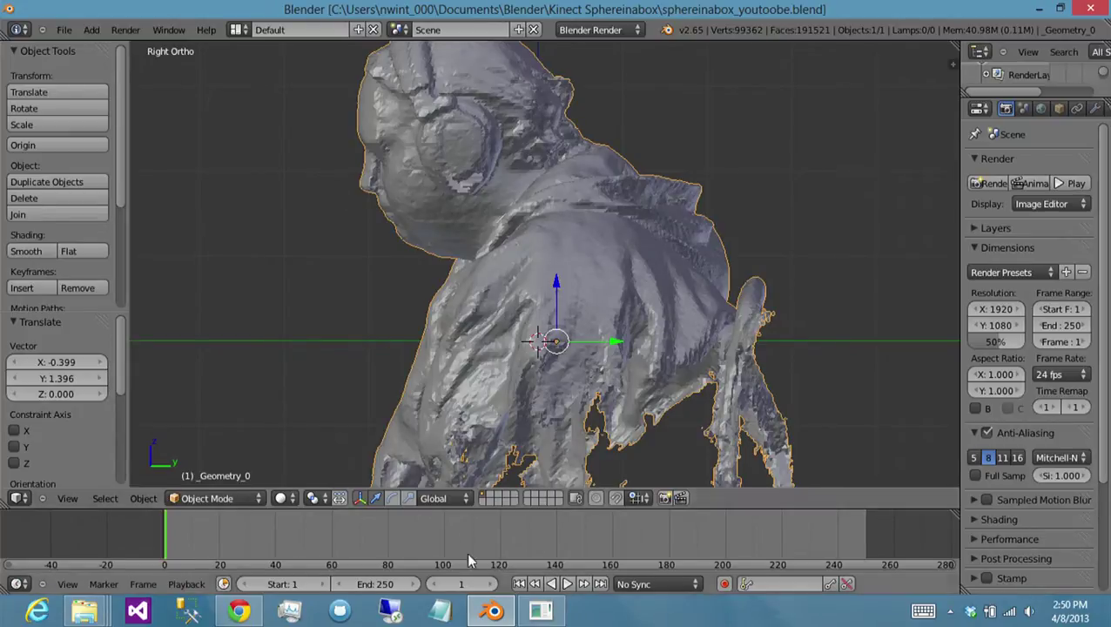
click(240, 610)
click(539, 611)
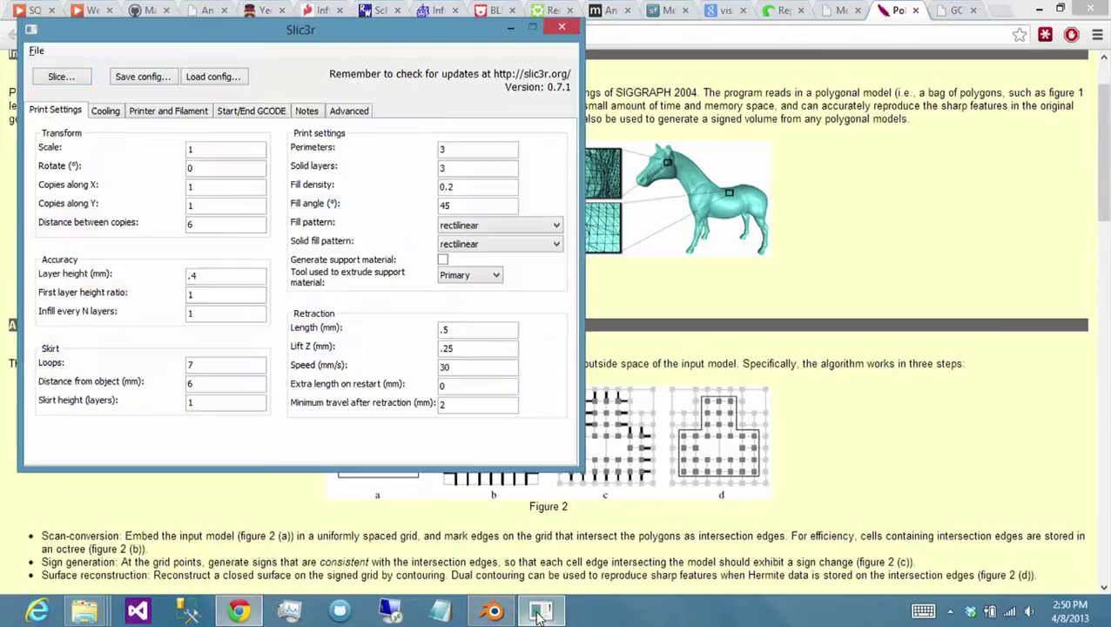
click(539, 611)
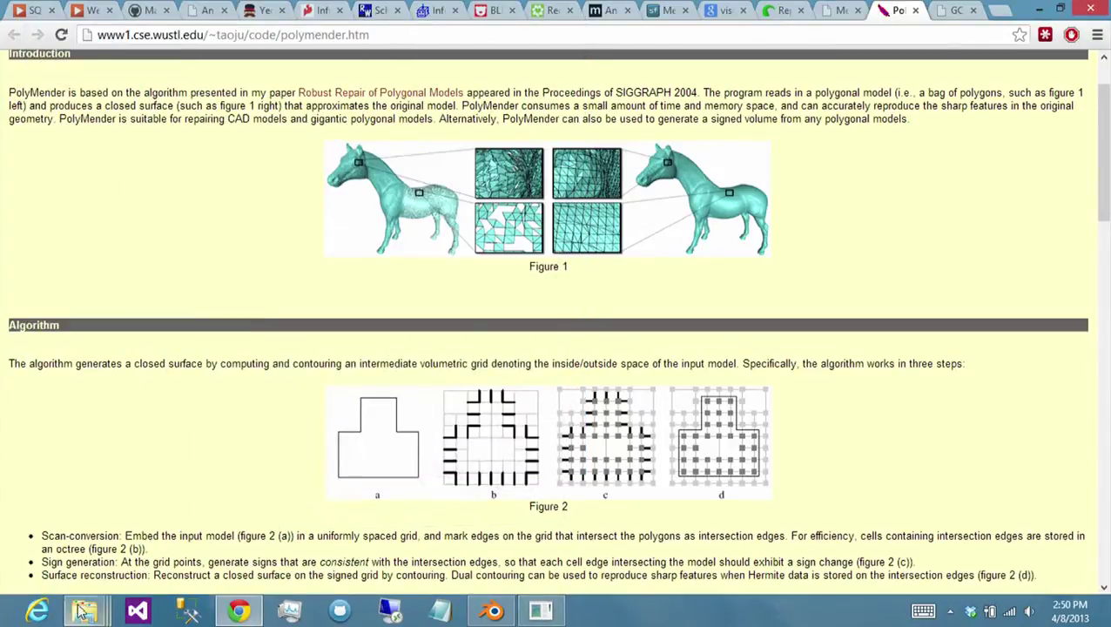
- Open a command prompt in the PolyMender_1_7_1_exe folder and run PolyMender.exe without arguments to show its usage
mouse_move(159, 592)
click(329, 530)
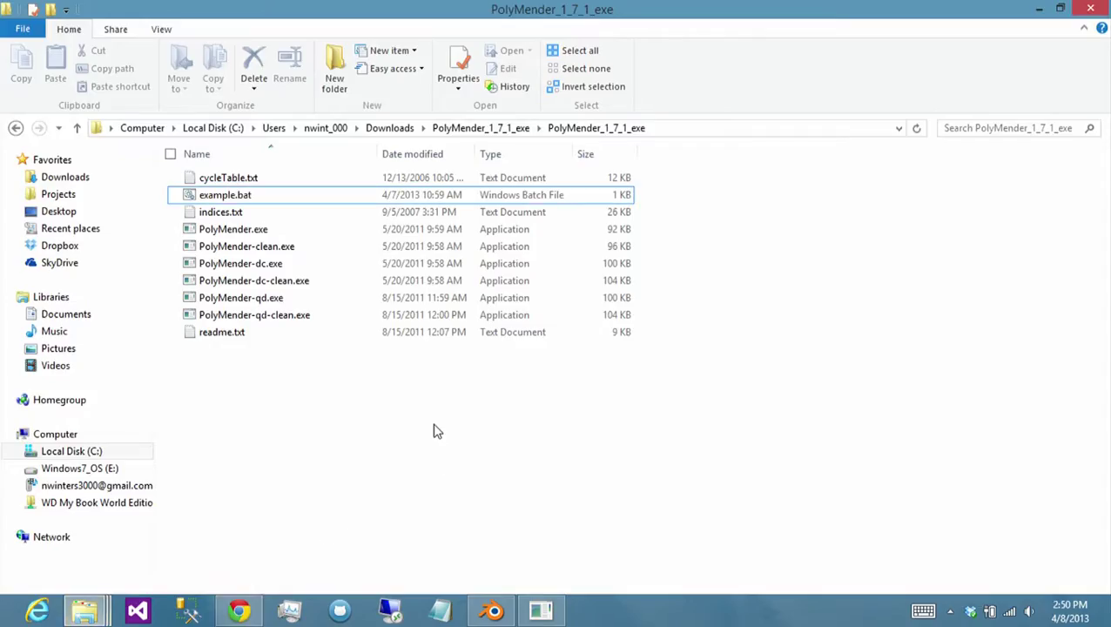
right_click(287, 387)
click(207, 281)
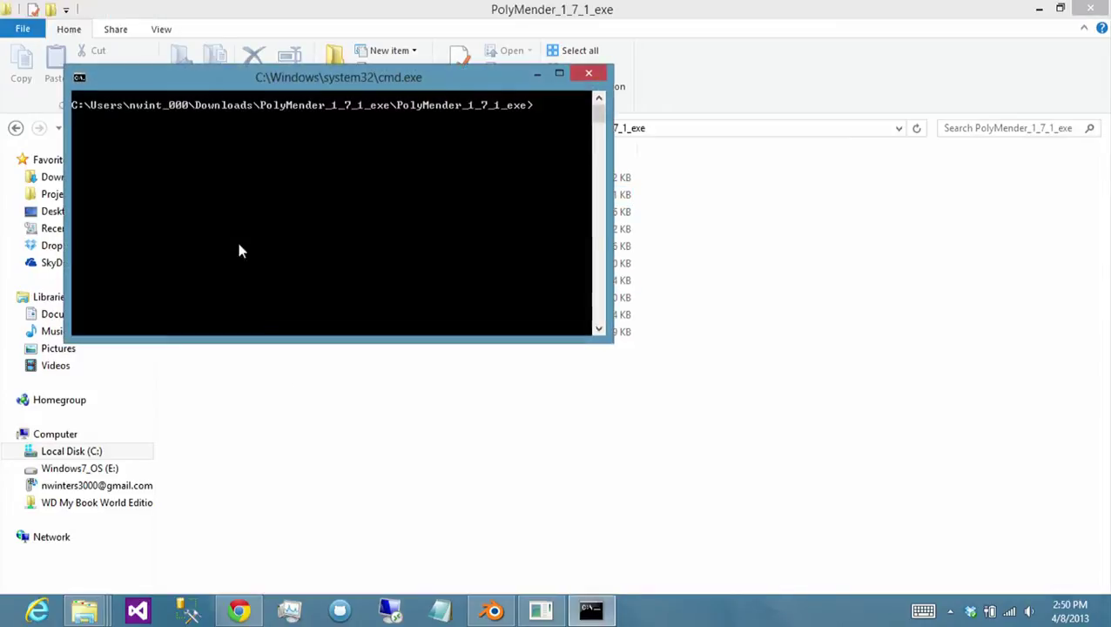
drag(329, 88, 635, 199)
text(PolyMender.exe)
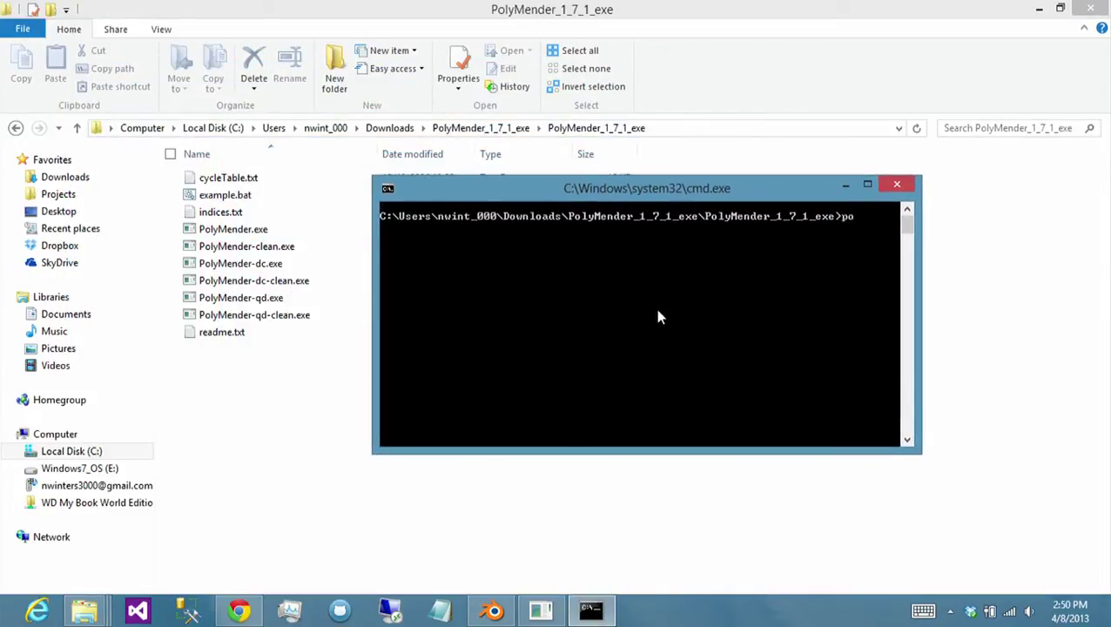
key(Return)
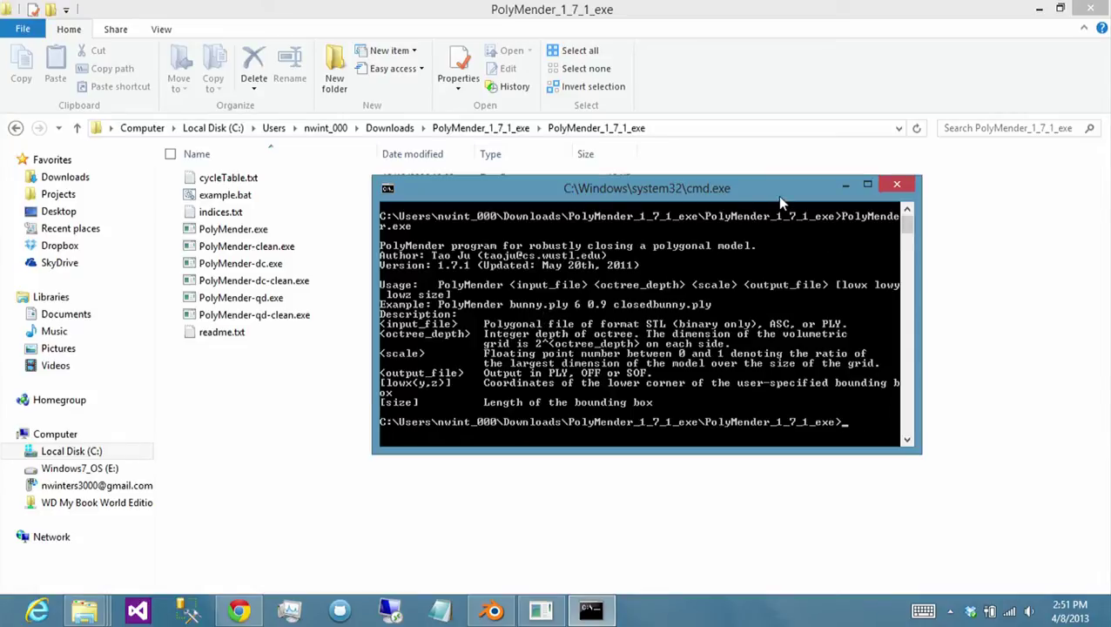
- Switch to Blender and examine the scan's mesh density in wireframe display, returning to solid display
click(493, 610)
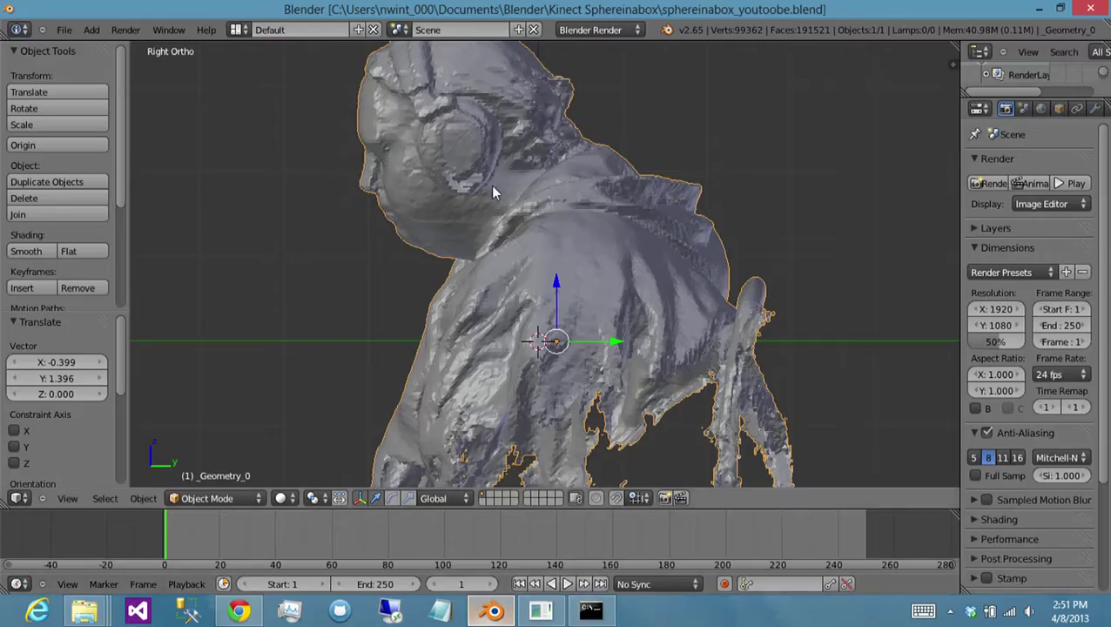
key(z)
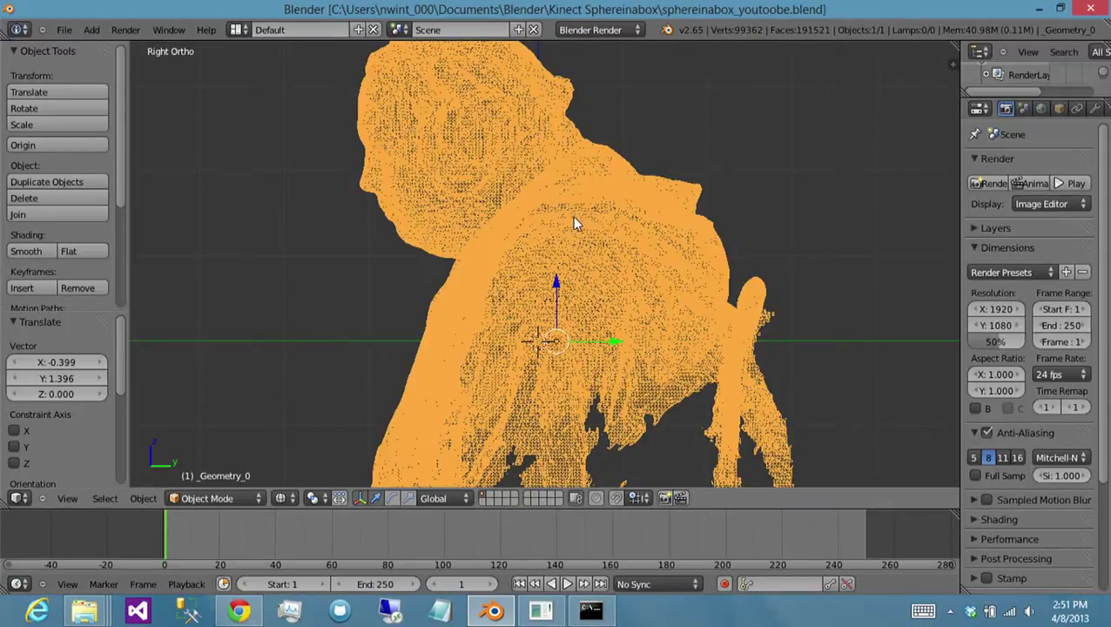
scroll(572, 218, up, 5)
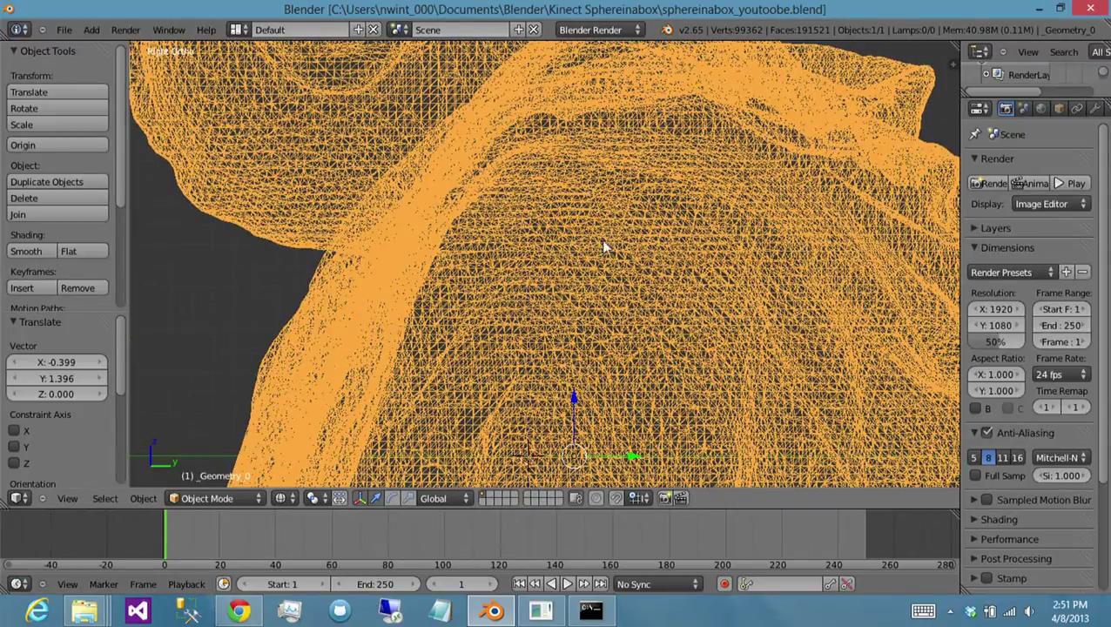
key(z)
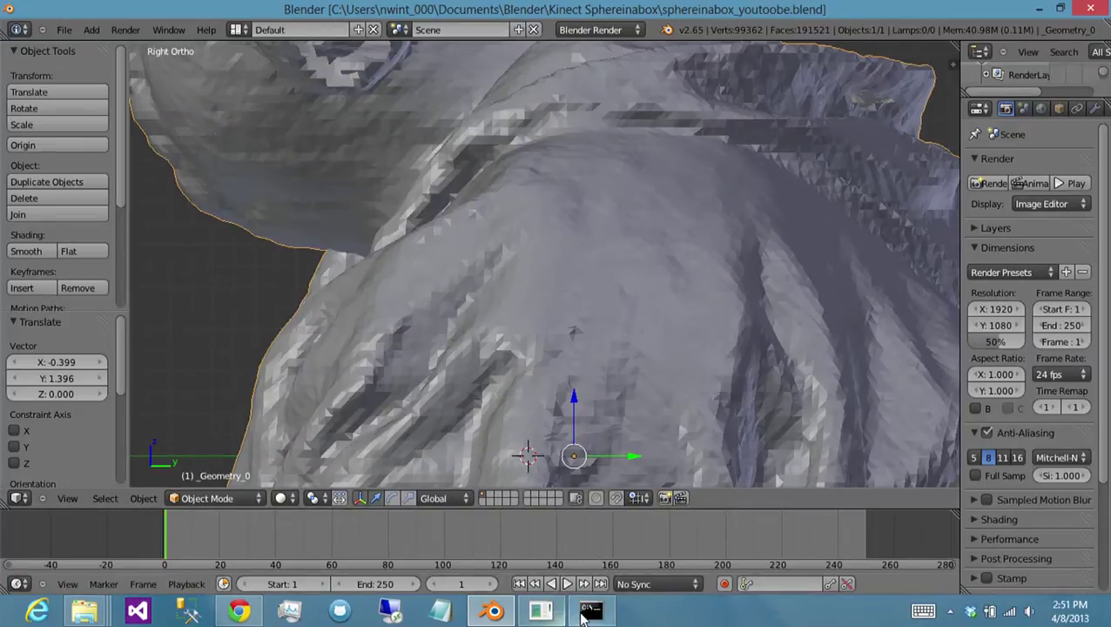
- Export the scan in Stanford PLY format as sphereinabox_youtoobe.ply in the Kinect Sphereinabox folder
click(64, 31)
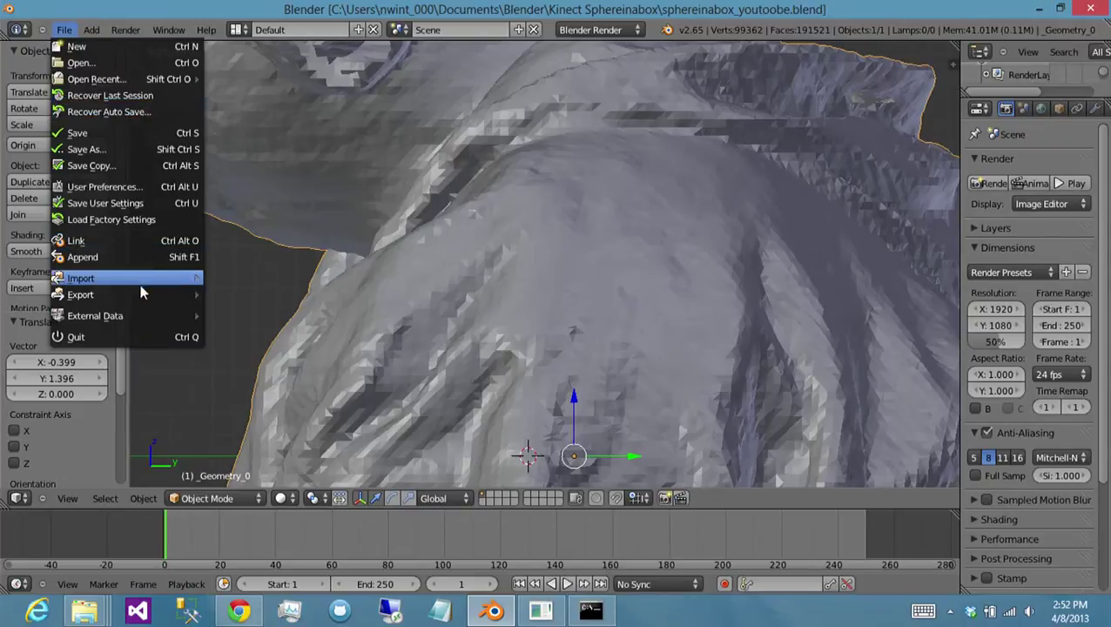
mouse_move(198, 294)
click(294, 328)
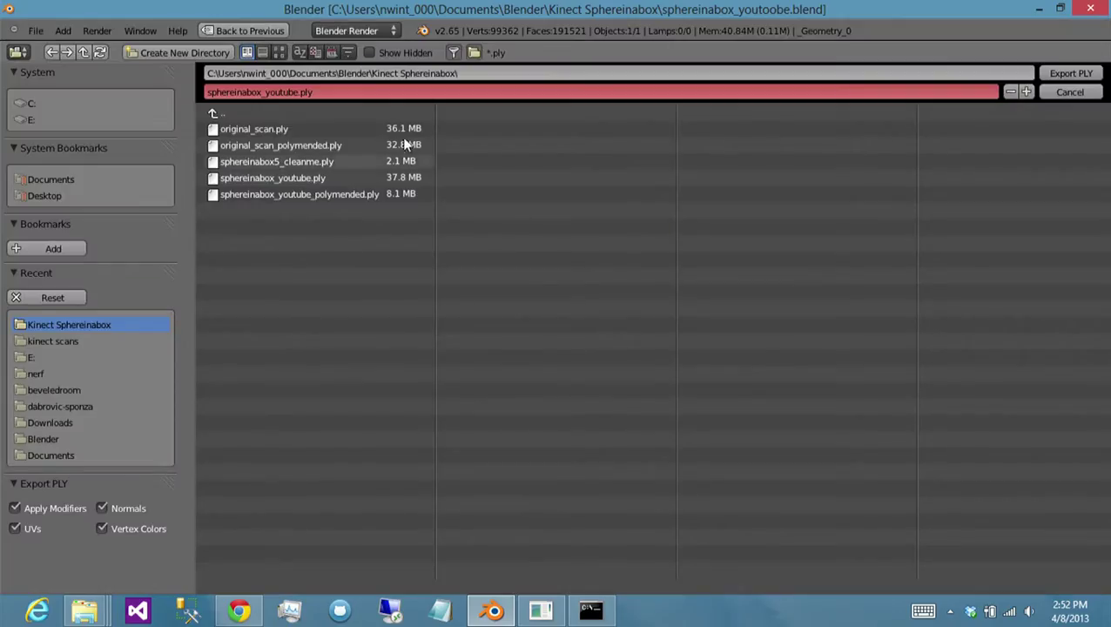
click(285, 93)
key(Delete)
key(Delete)
key(Delete)
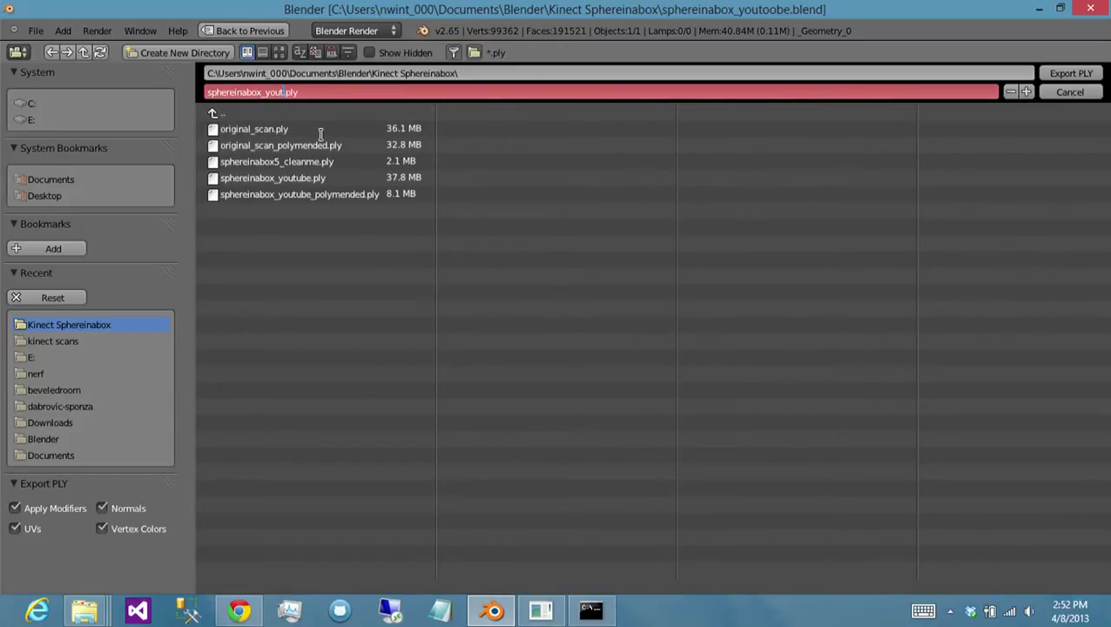
text(oobe)
click(1069, 78)
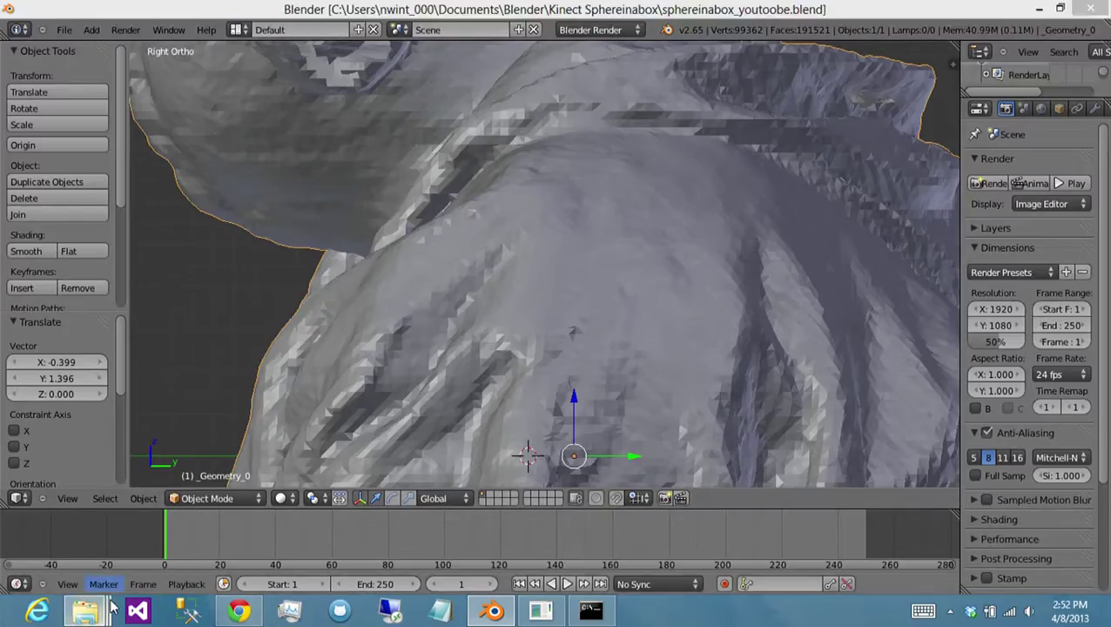
- Show the Kinect Sphereinabox folder in the Details layout and copy the full path of sphereinabox_youtoobe.ply
mouse_move(84, 610)
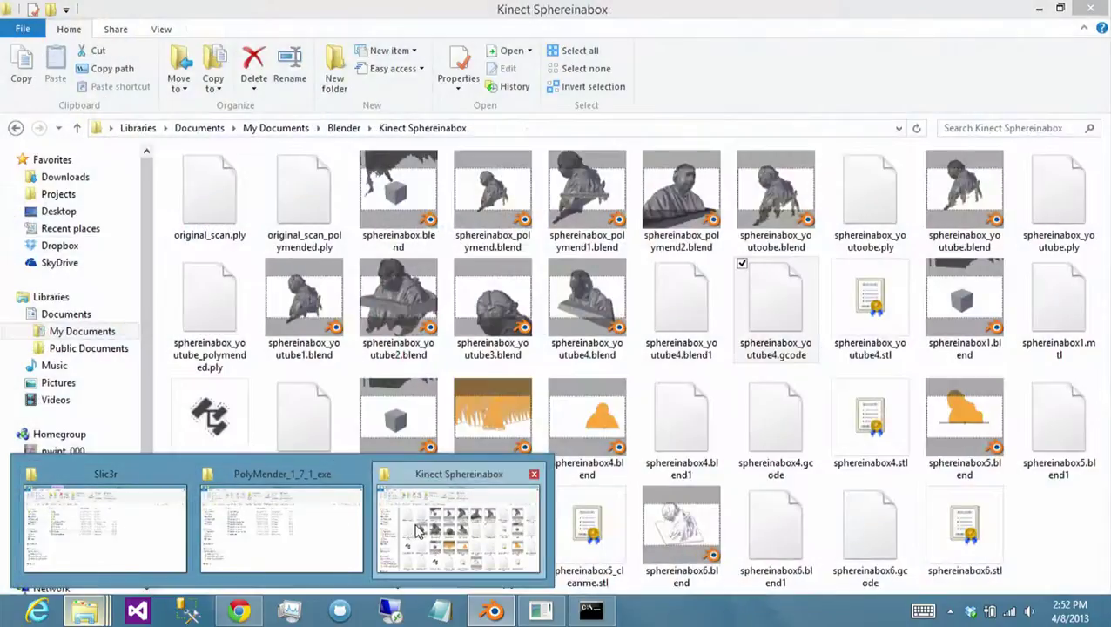
click(457, 514)
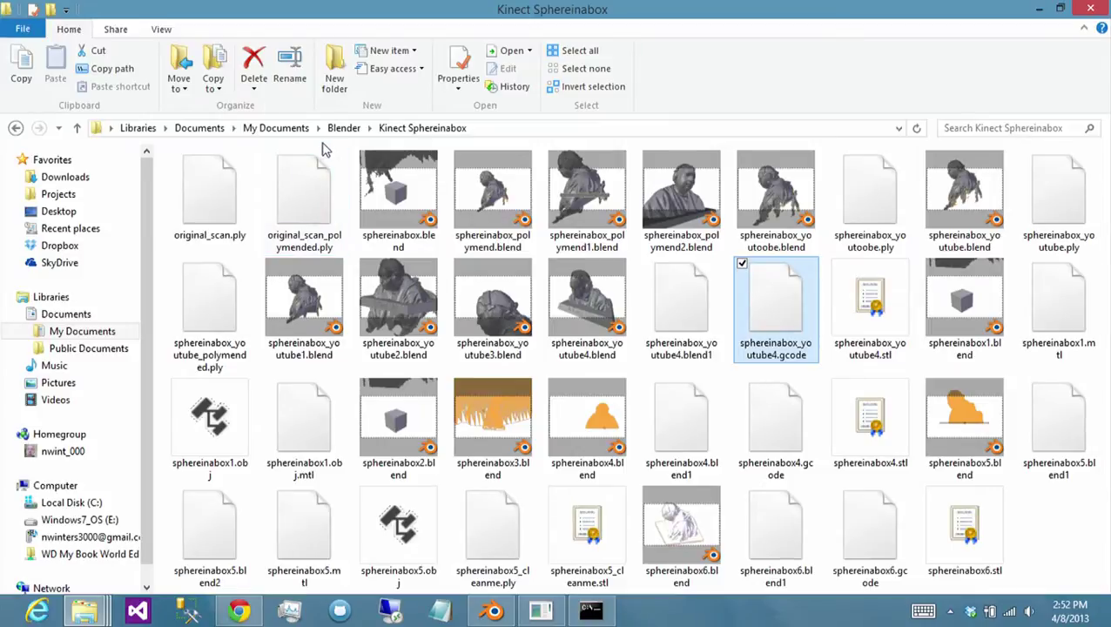
click(161, 29)
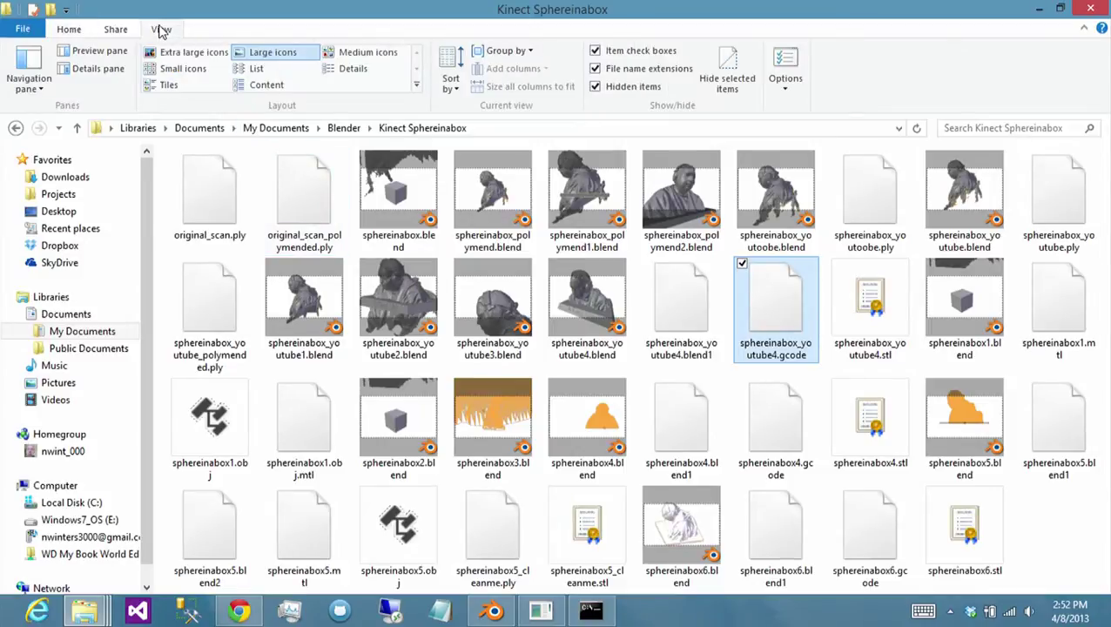
click(352, 69)
scroll(522, 250, down, 2)
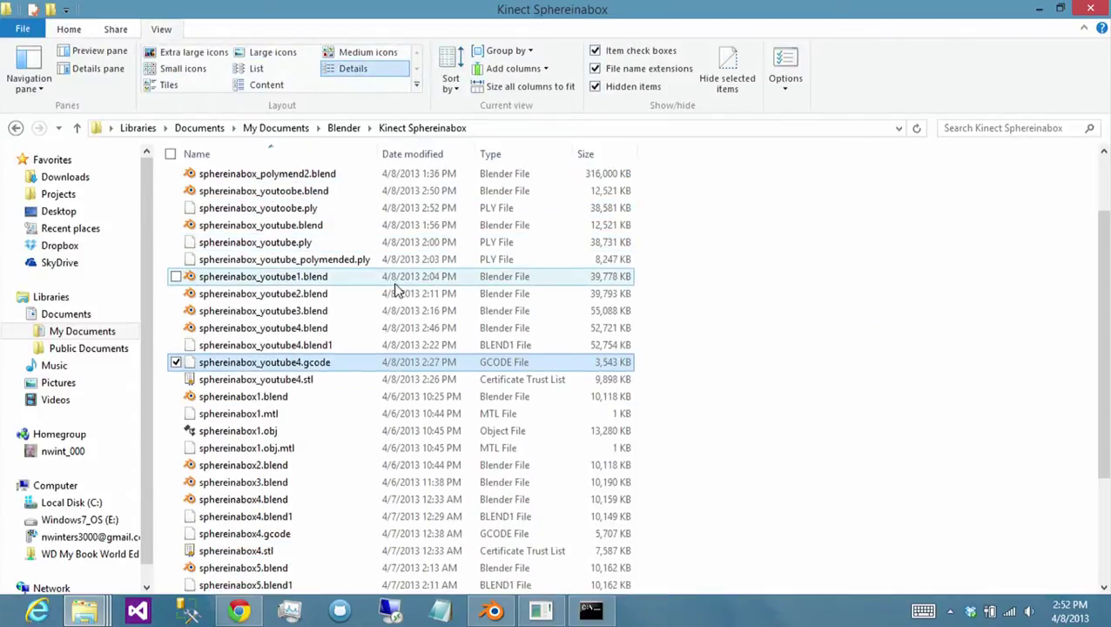
right_click(339, 213)
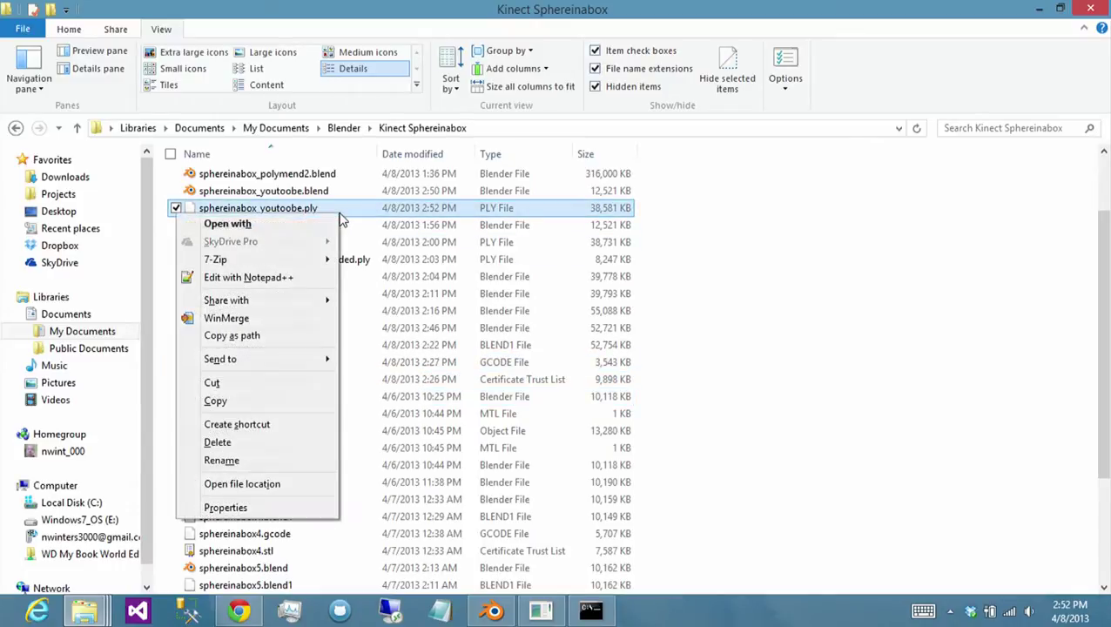
click(257, 337)
- In the command prompt, run PolyMender.exe on sphereinabox_youtoobe.ply with octree depth 9 and scale 1.0, outputting sphereinabox_youtoobe_polymended.ply to the same folder
click(592, 609)
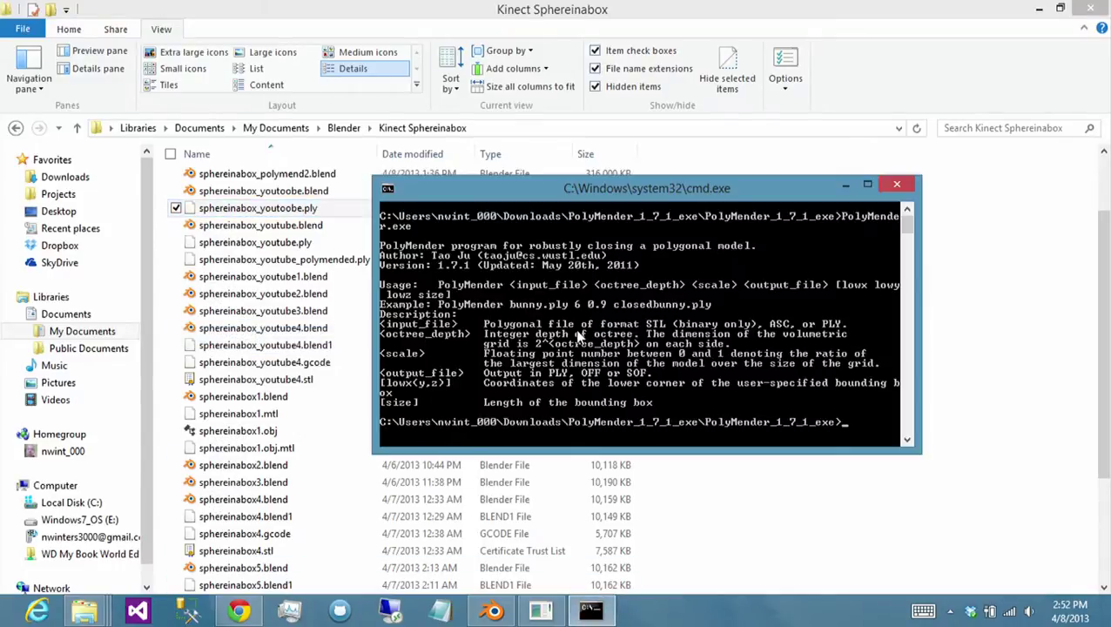
text(poly)
key(Tab)
right_click(418, 331)
click(507, 376)
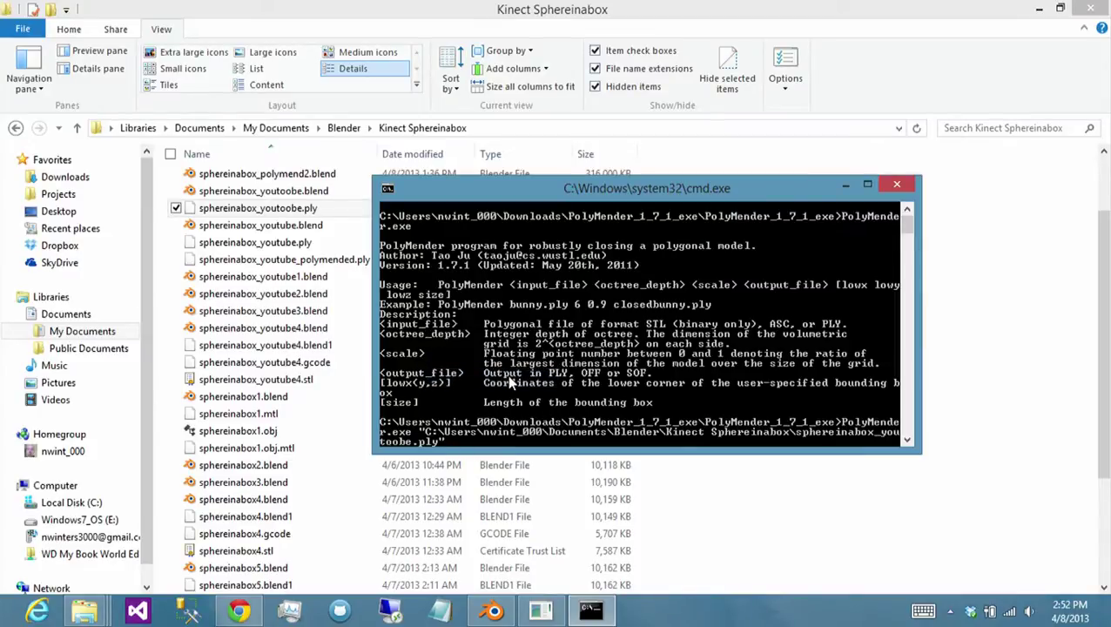
text(9 1.0)
right_click(360, 379)
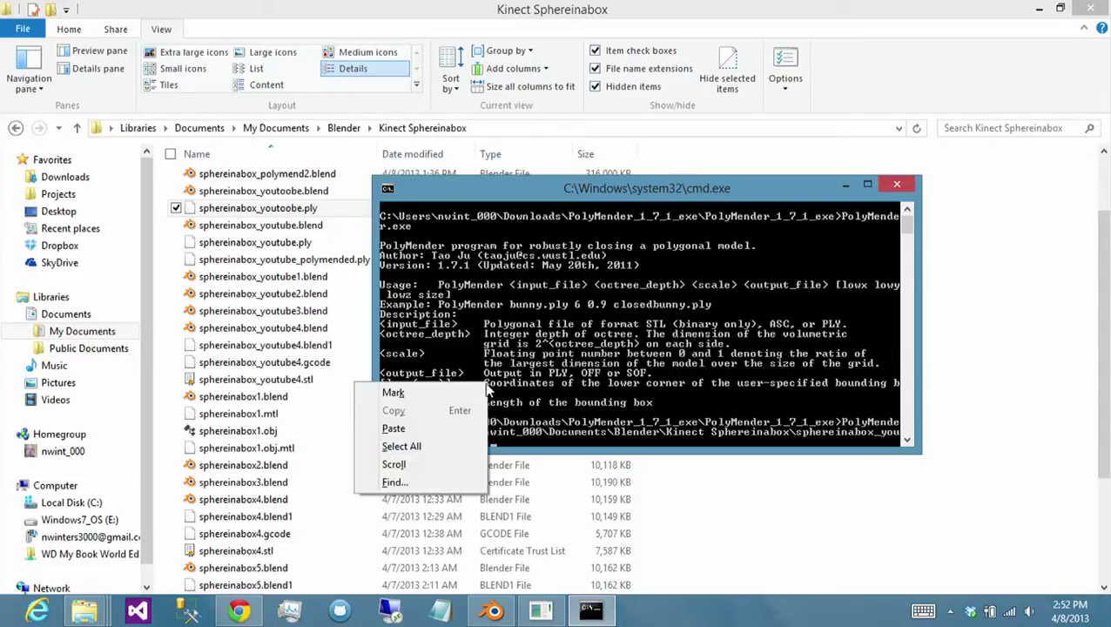
click(442, 427)
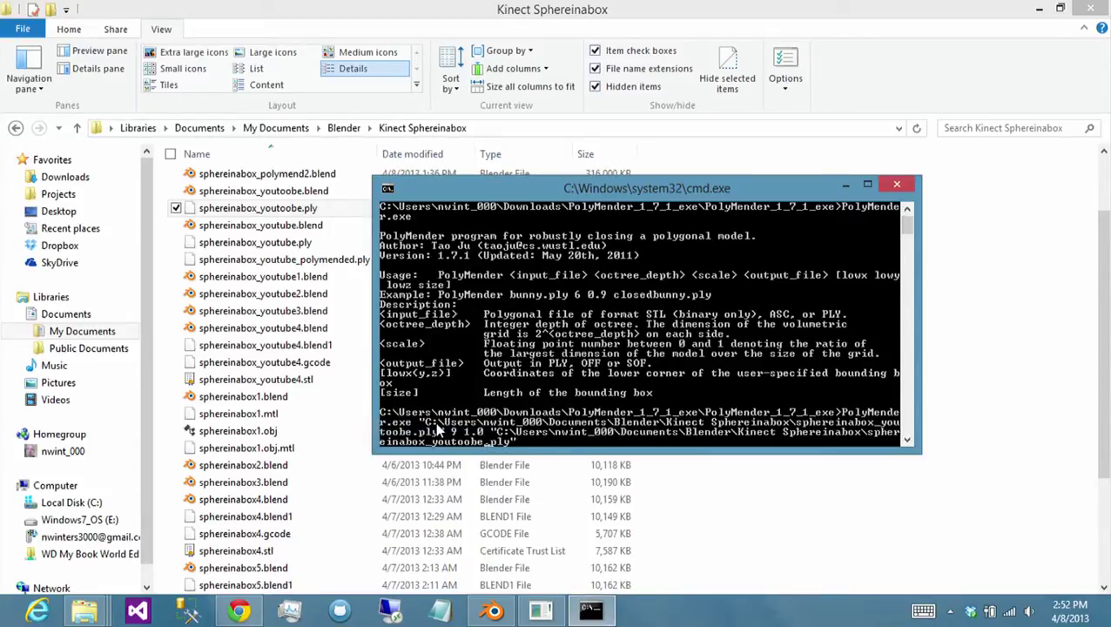
text(_polymended)
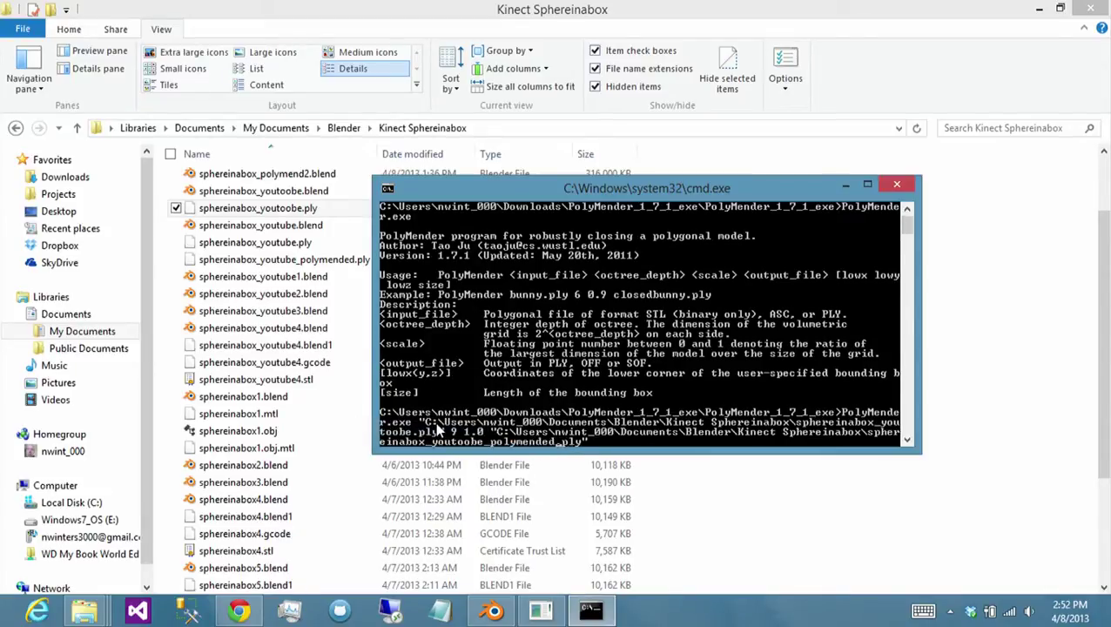
key(Return)
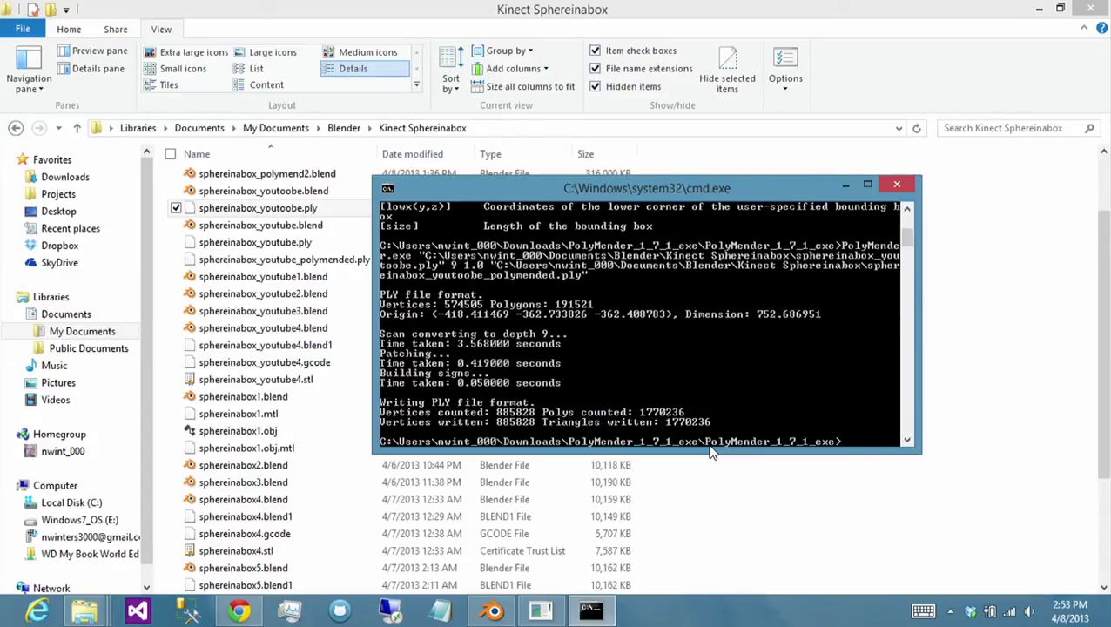
- Switch to Blender and move the original scan object to layer 2
click(492, 611)
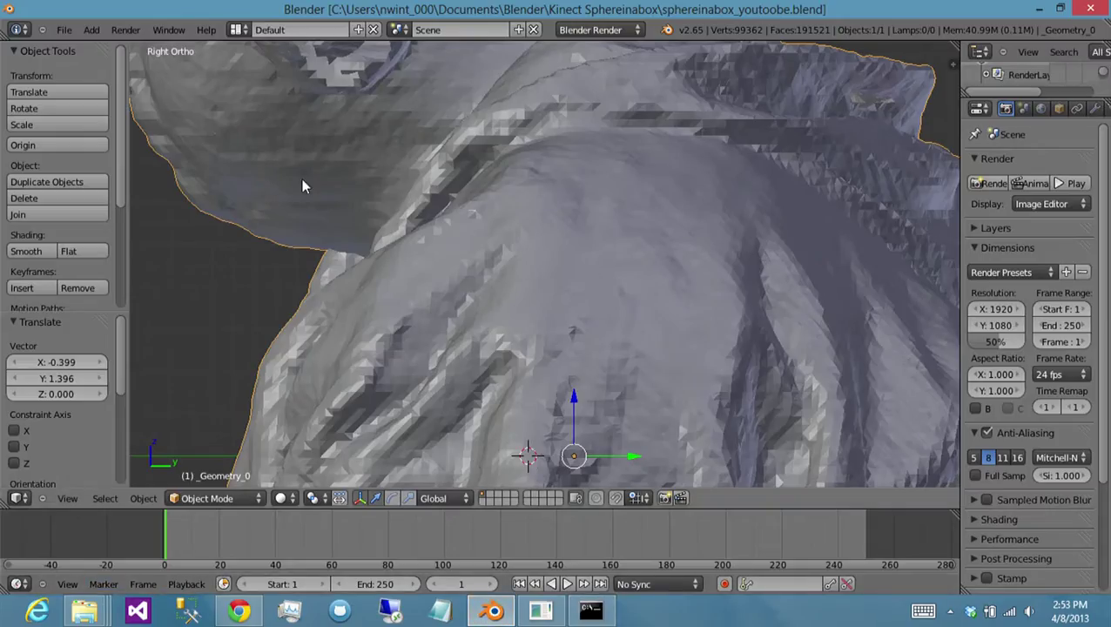
key(m)
key(2)
key(Return)
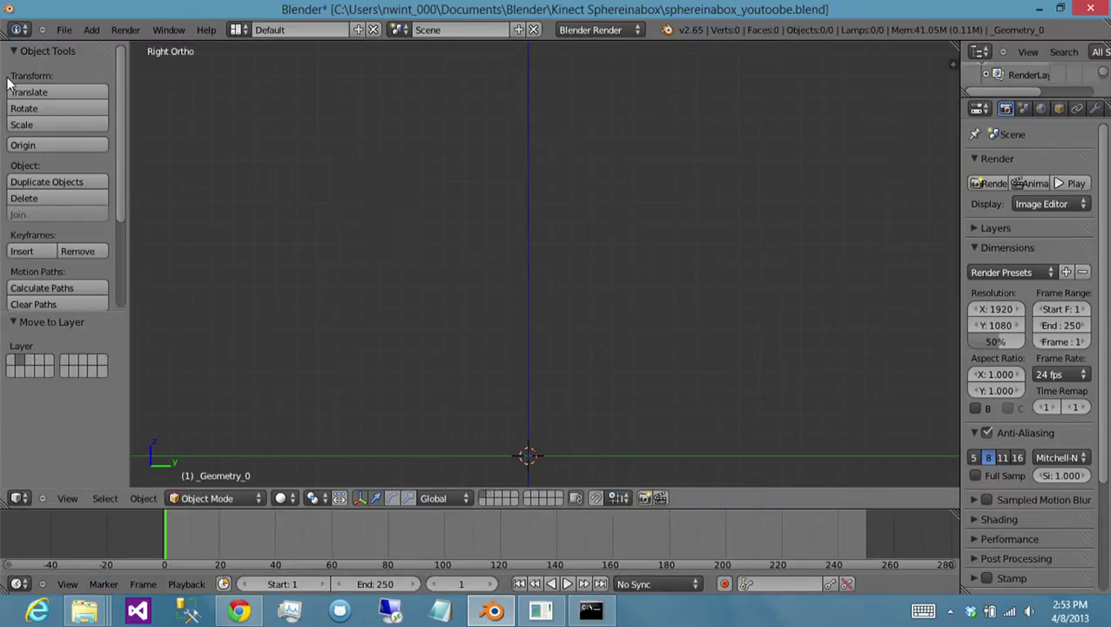
- Import the Stanford PLY file sphereinabox_youtoobe_polymended.ply into the scene
click(64, 30)
mouse_move(129, 278)
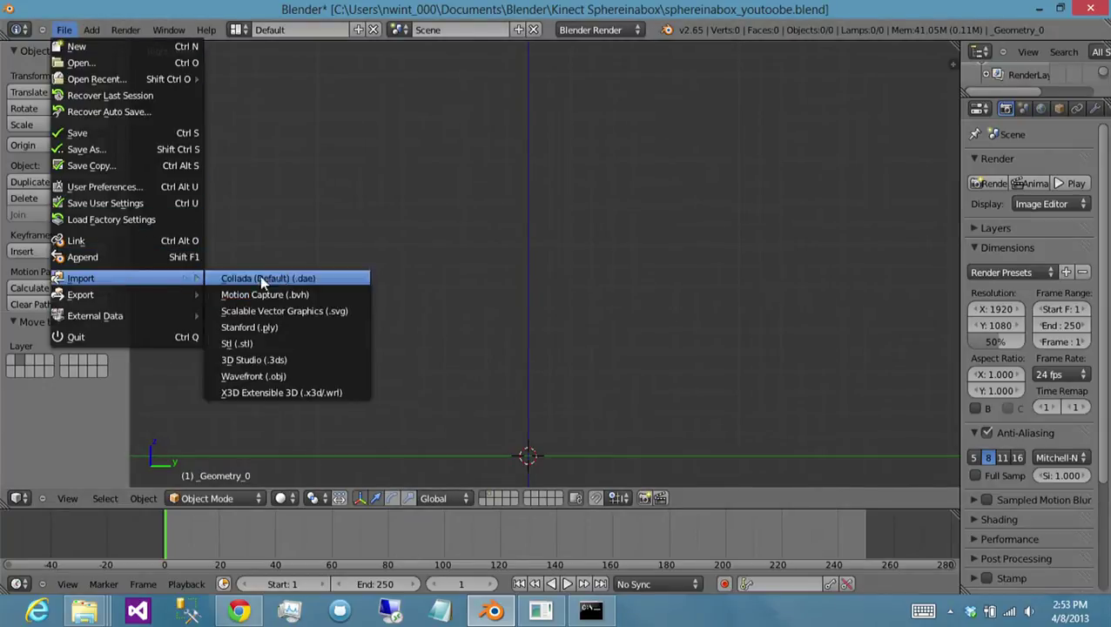
click(292, 327)
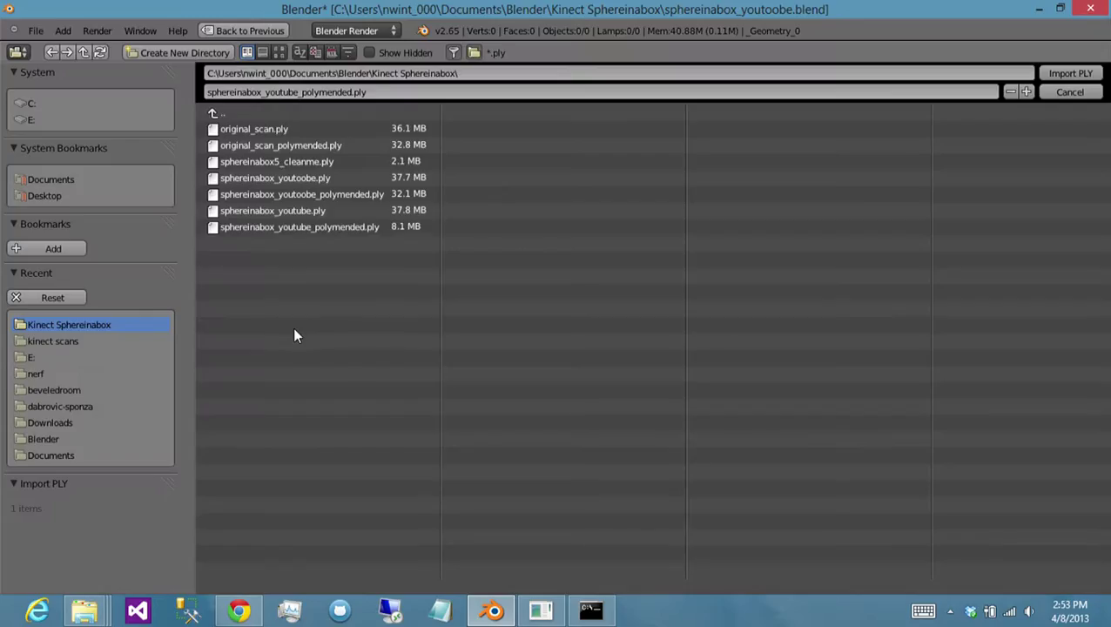
click(355, 193)
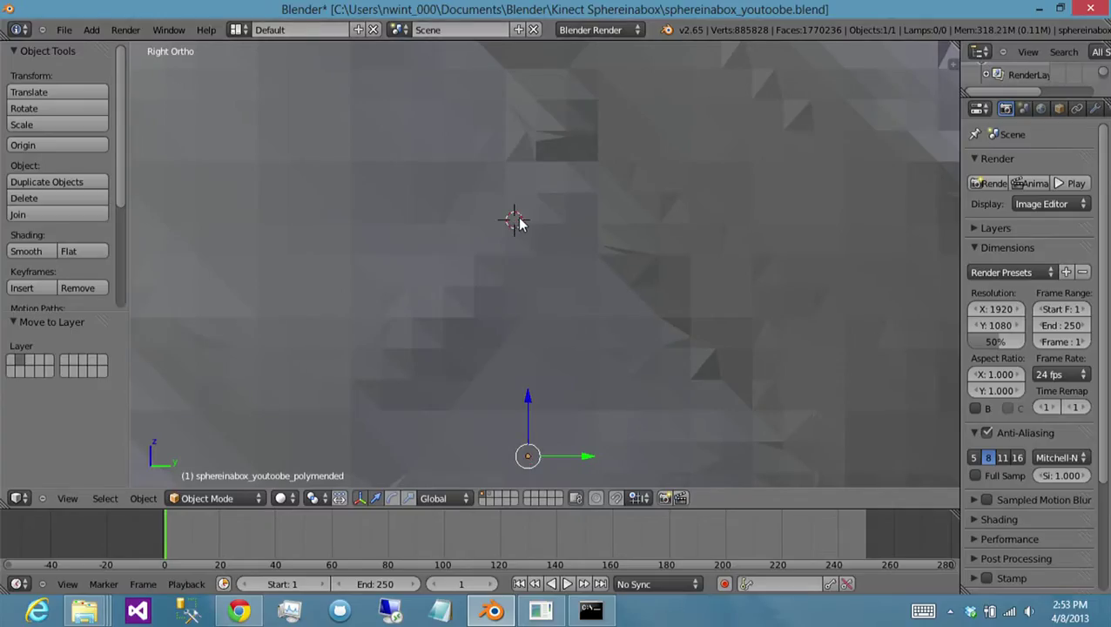
scroll(514, 222, down, 3)
scroll(518, 222, down, 5)
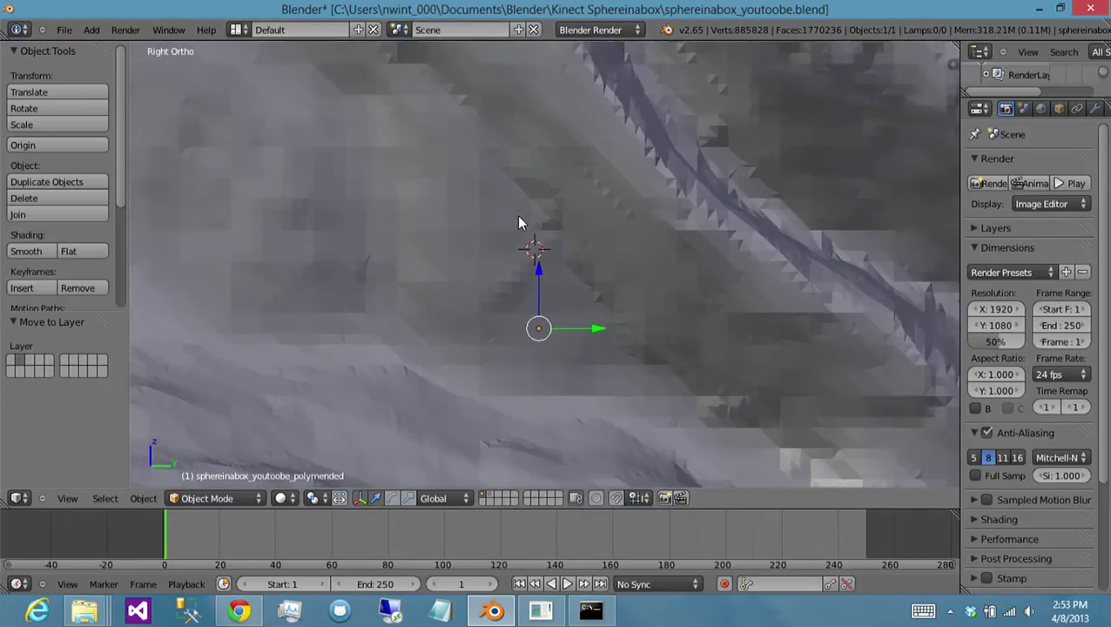
- Scale the imported polymended mesh by 0.1 and rotate it -90° in the right side view
scroll(518, 223, down, 1)
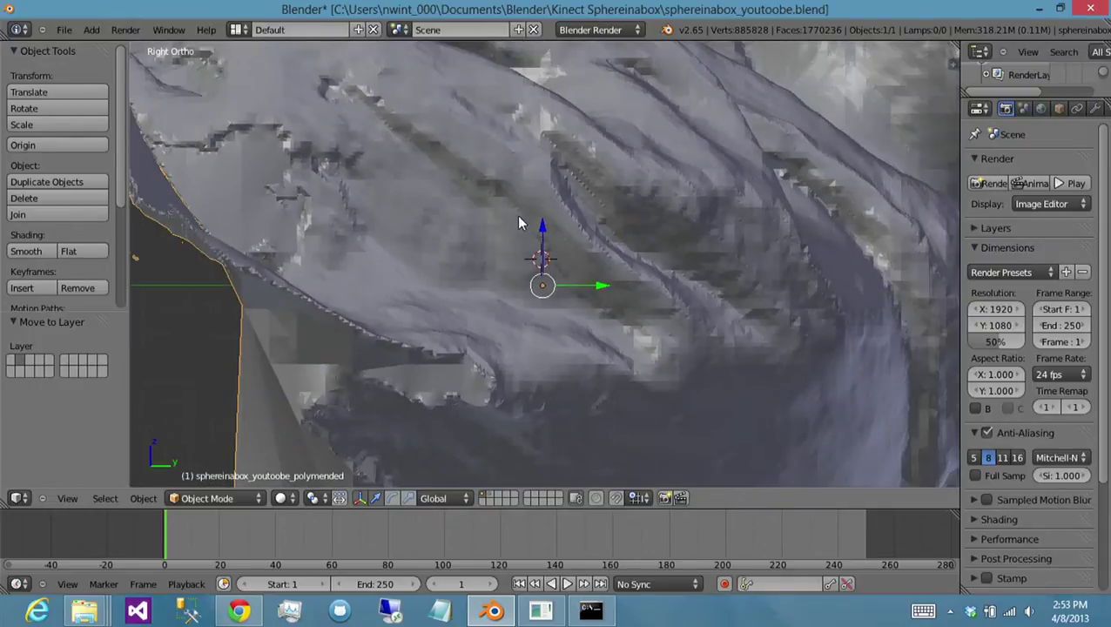
text(s.1)
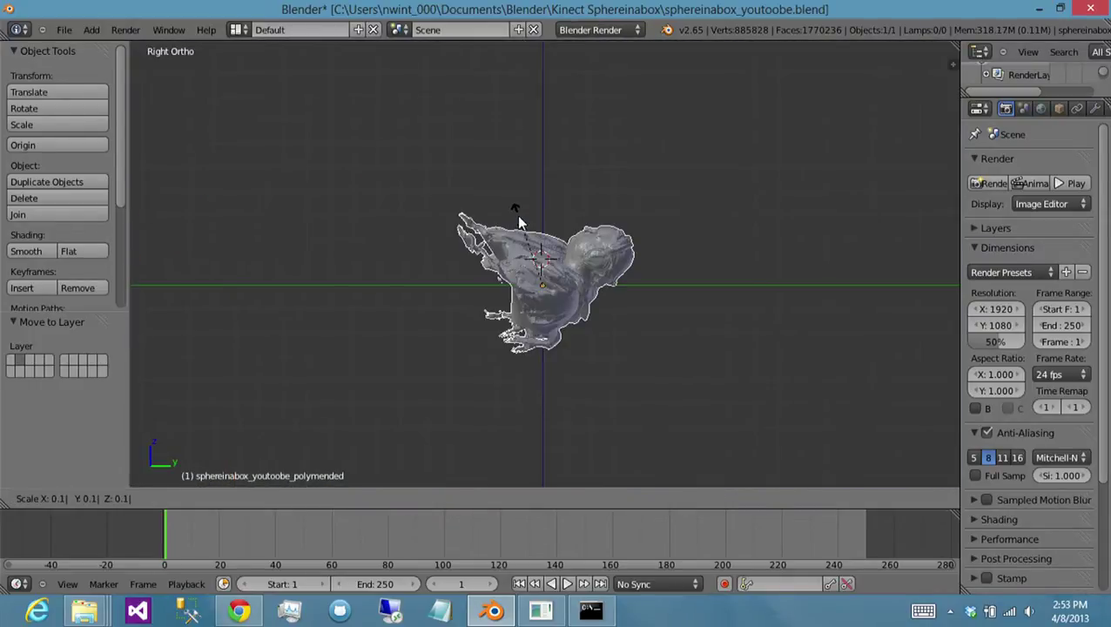
key(Return)
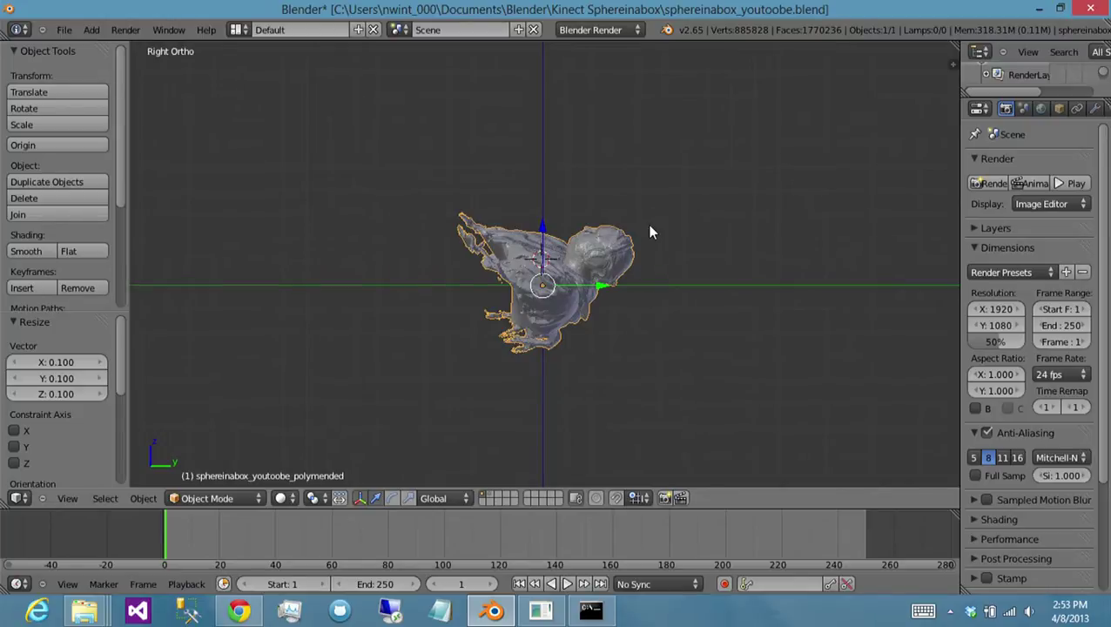
key(r)
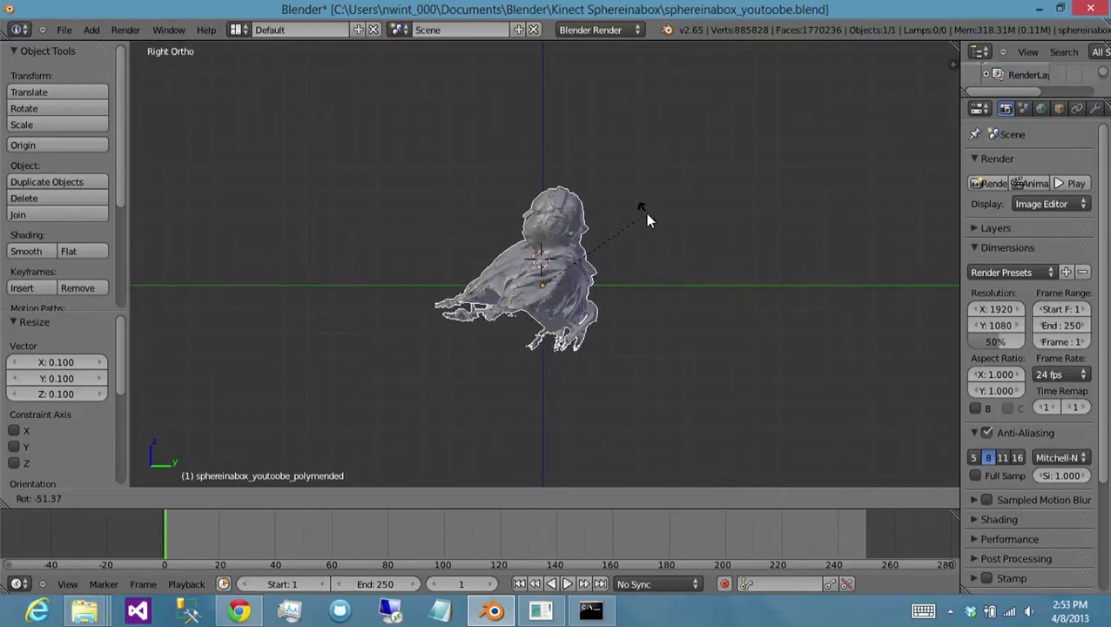
text(-90)
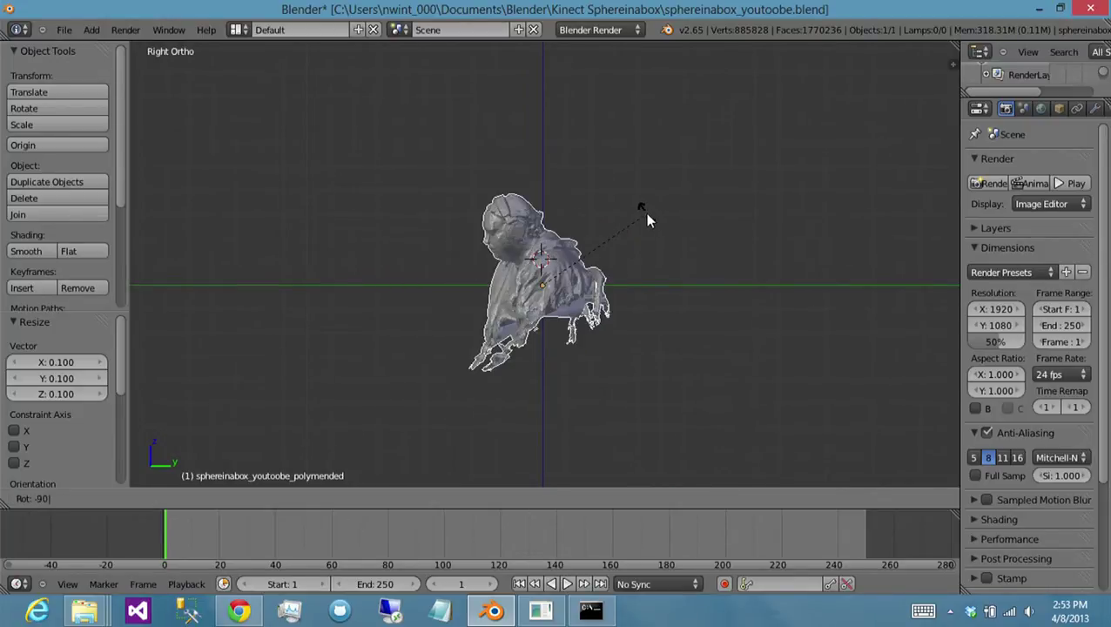
key(Return)
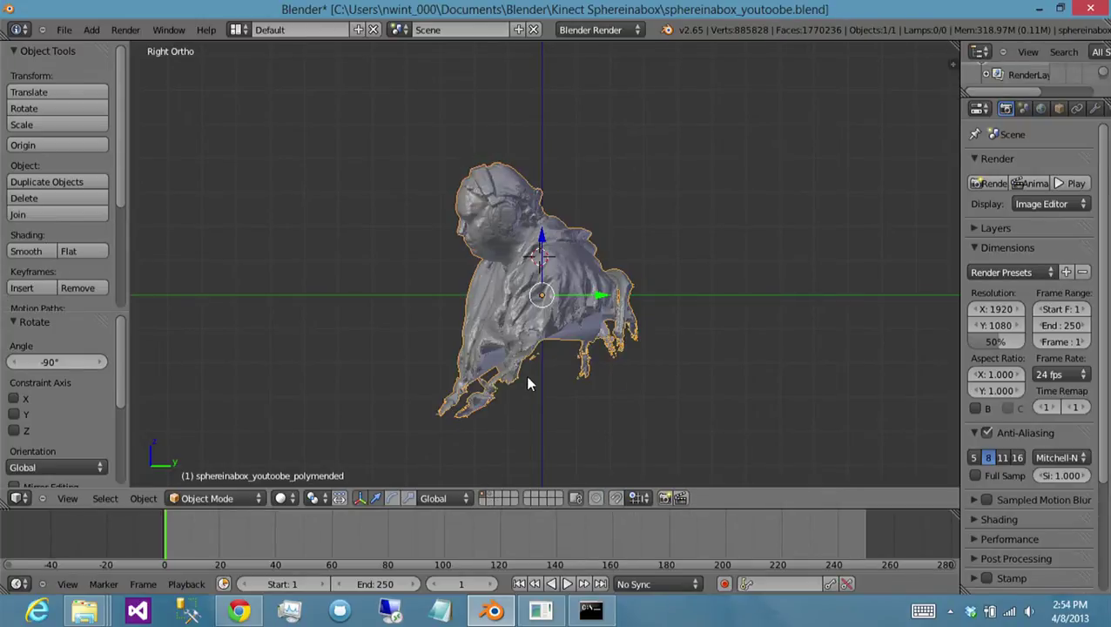
- Review the PolyMender output in the command prompt, and inspect the mended mesh's density in Blender's wireframe display and Edit Mode
click(591, 609)
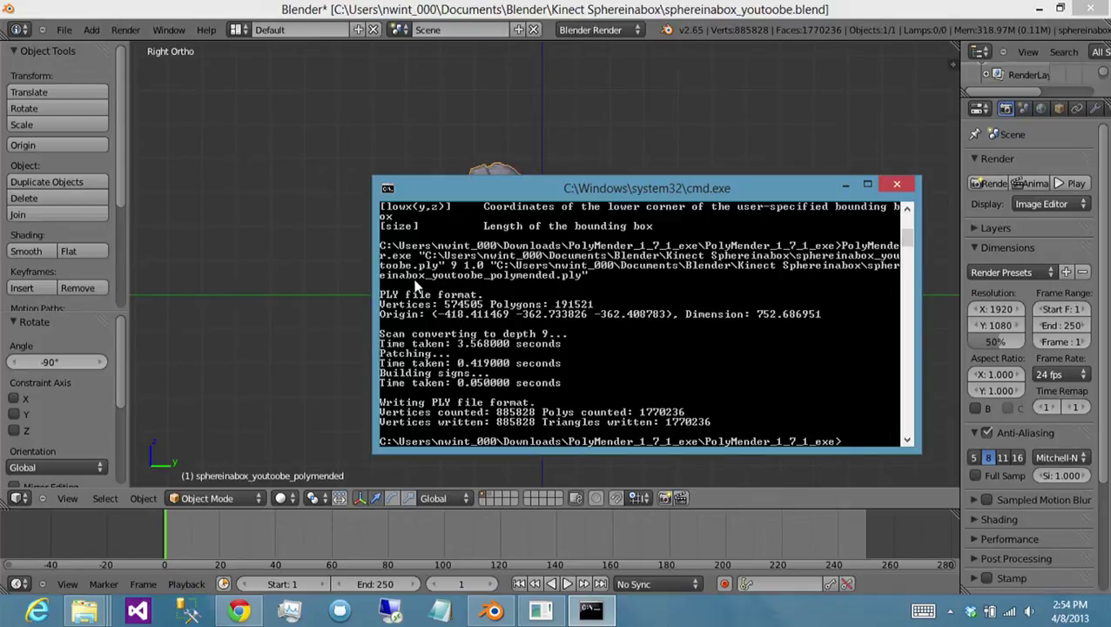
click(367, 12)
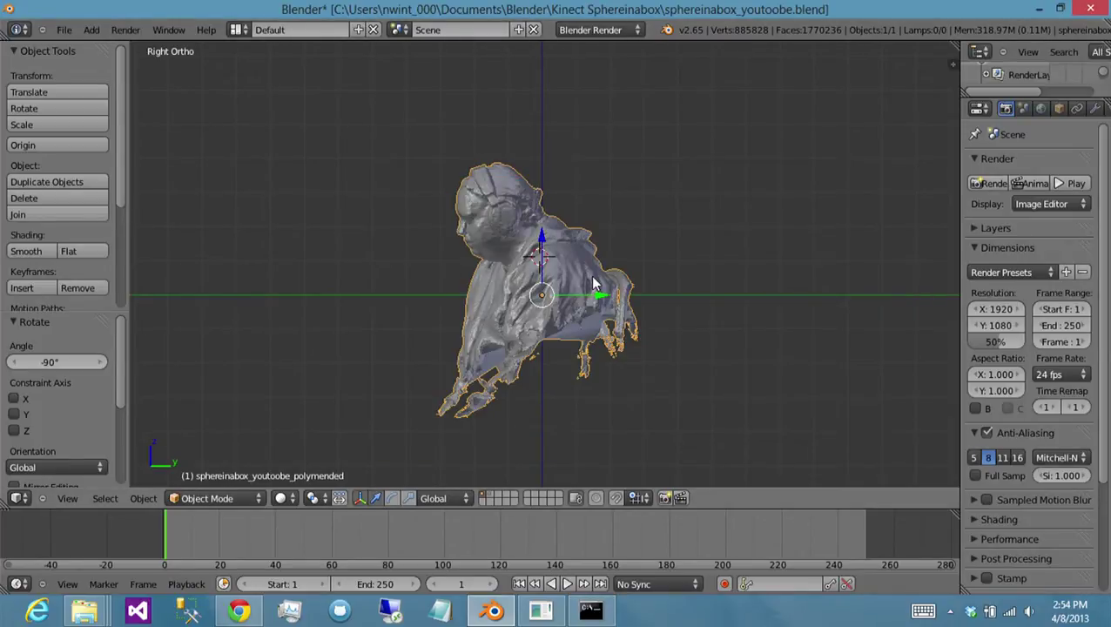
scroll(590, 283, up, 5)
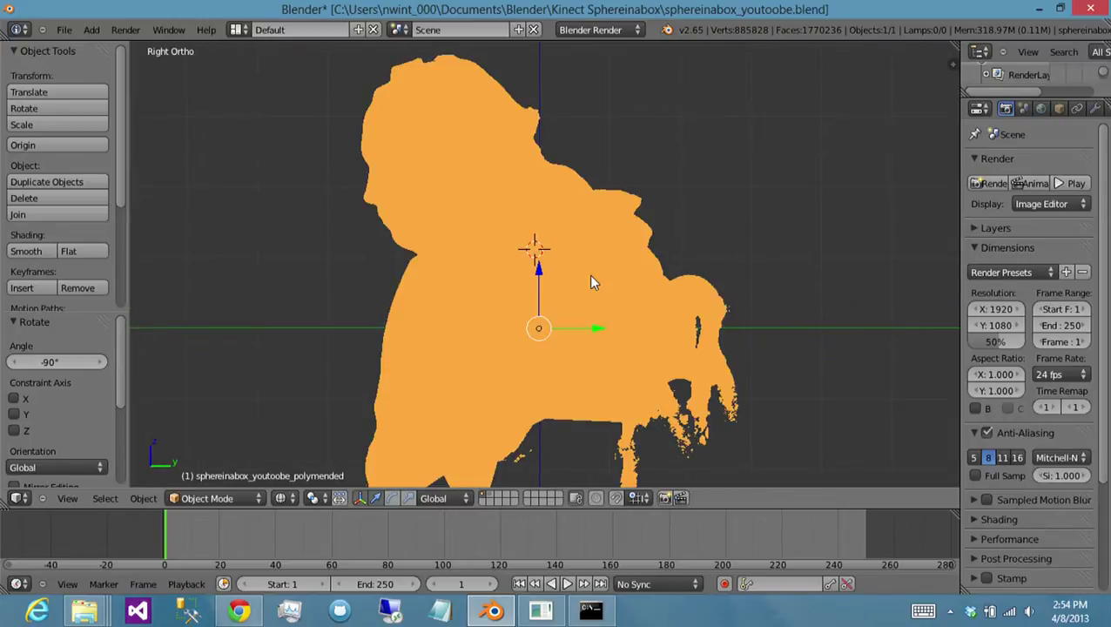
scroll(590, 282, up, 3)
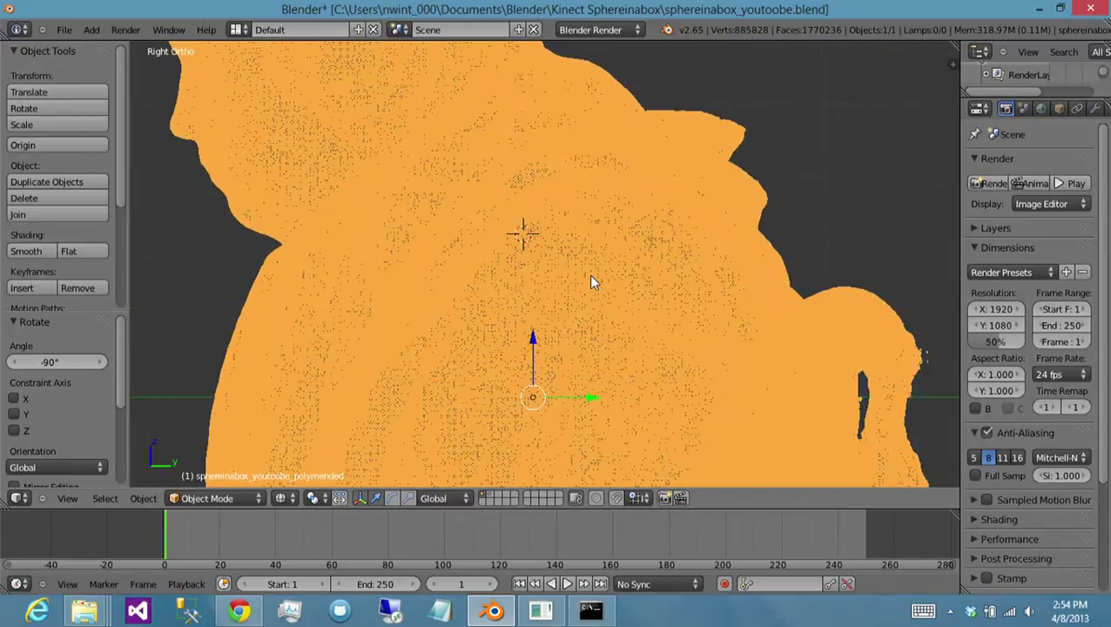
key(z)
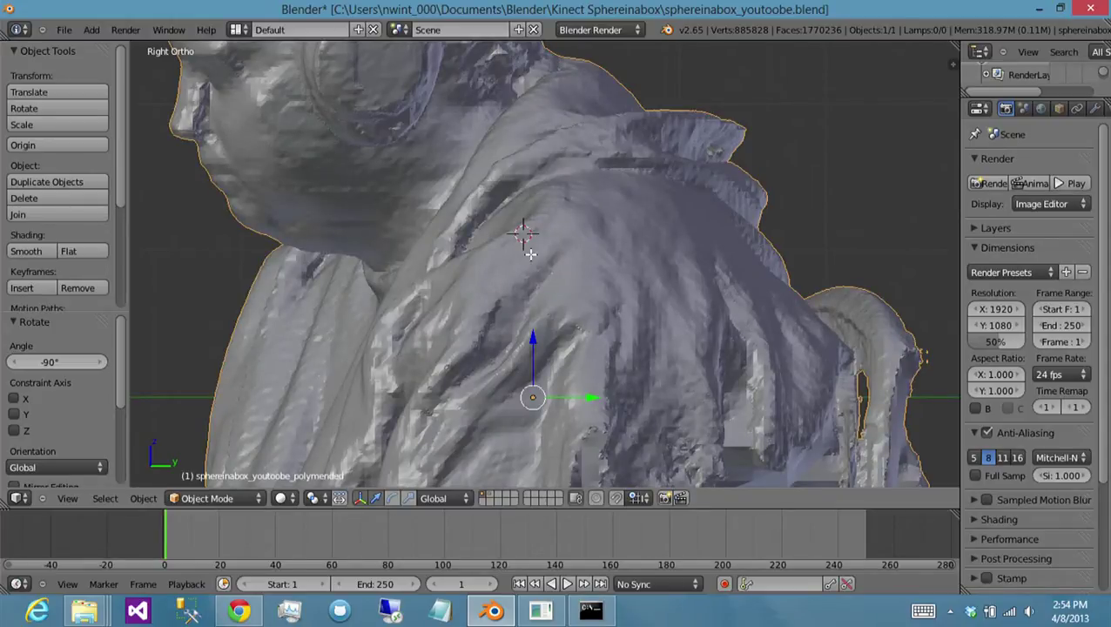
key(Tab)
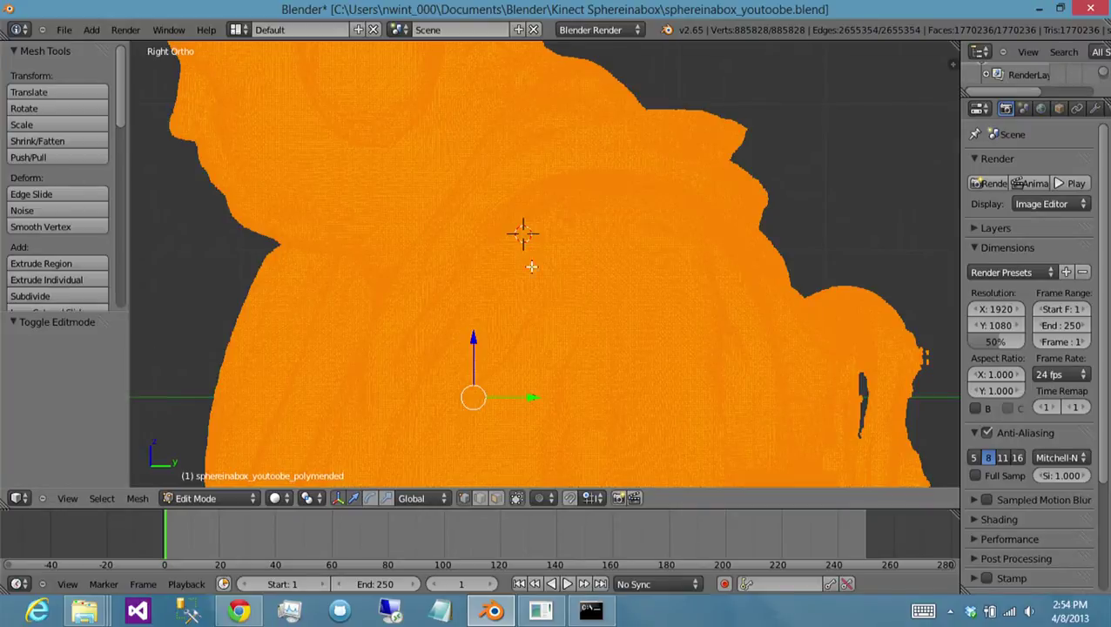
scroll(535, 287, up, 1)
scroll(540, 311, up, 1)
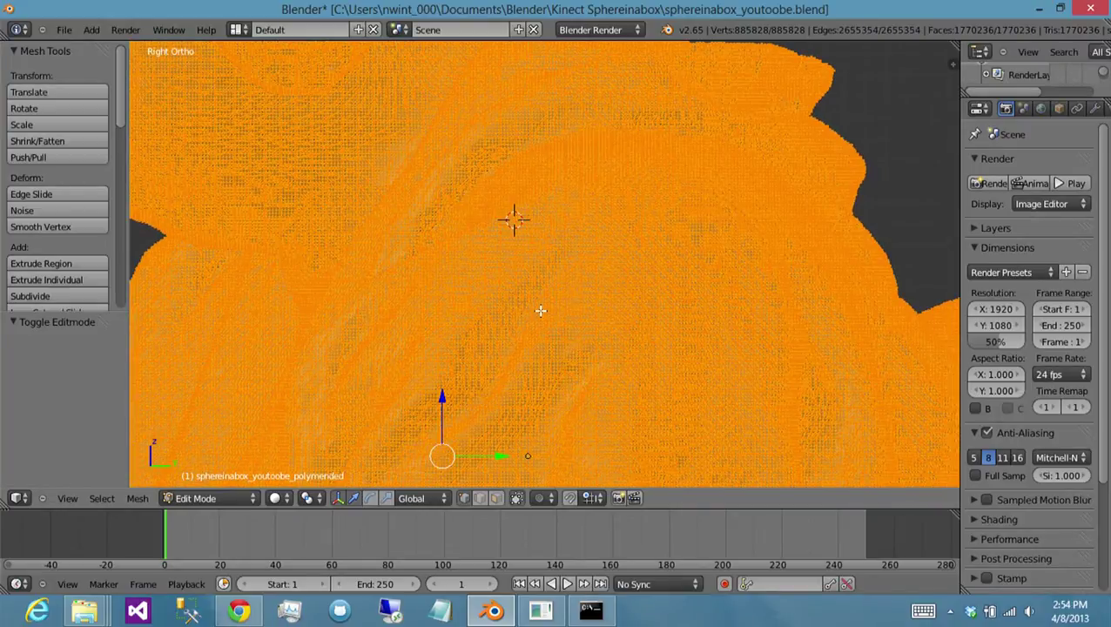
scroll(539, 311, up, 1)
scroll(540, 310, up, 1)
scroll(539, 311, up, 1)
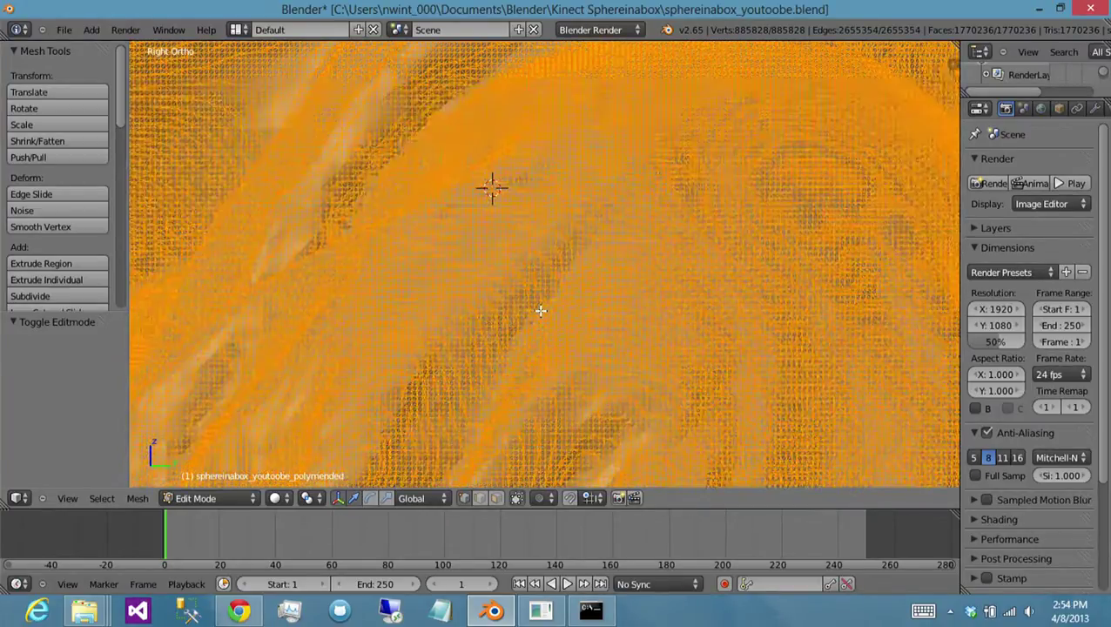
key(Tab)
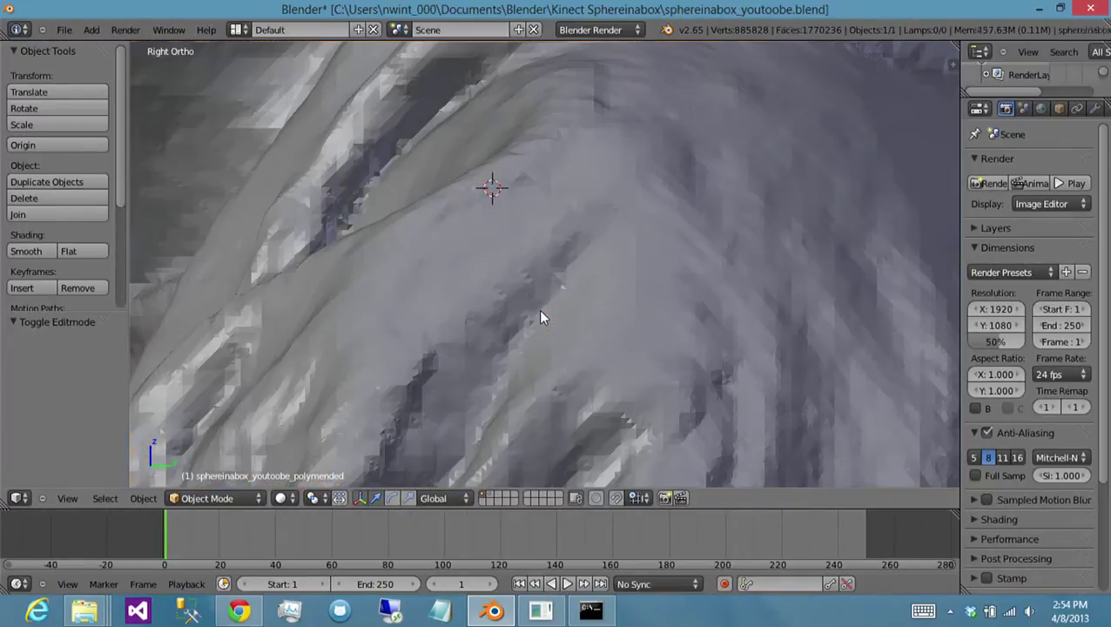
- Delete the polymended mesh and bring up the original scan on layer 2
key(x)
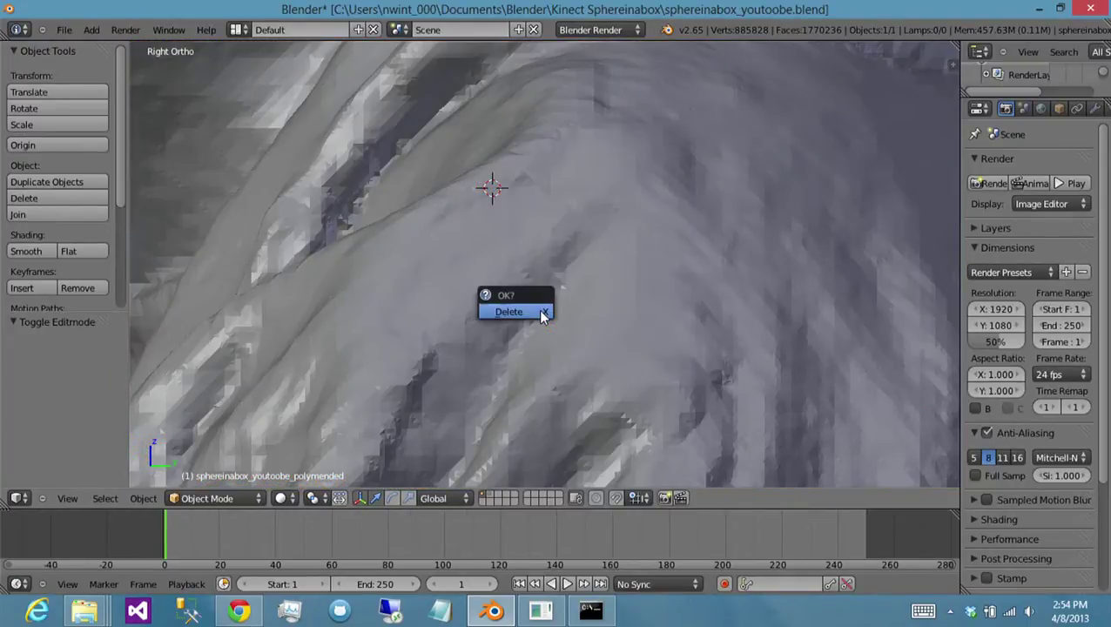
click(514, 312)
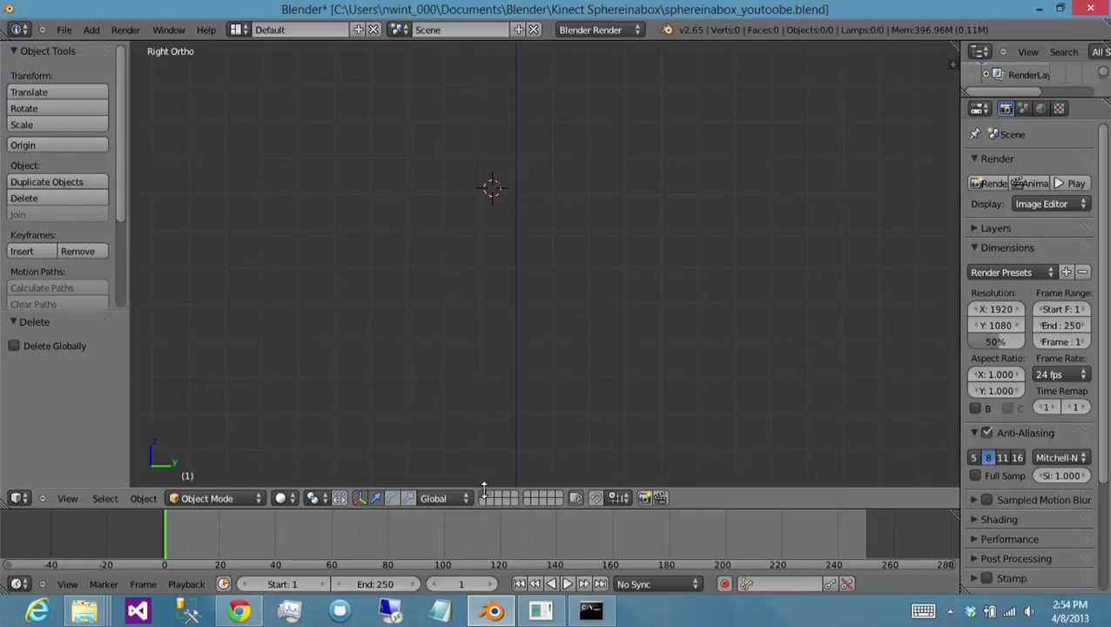
key(ctrl+z)
right_click(568, 328)
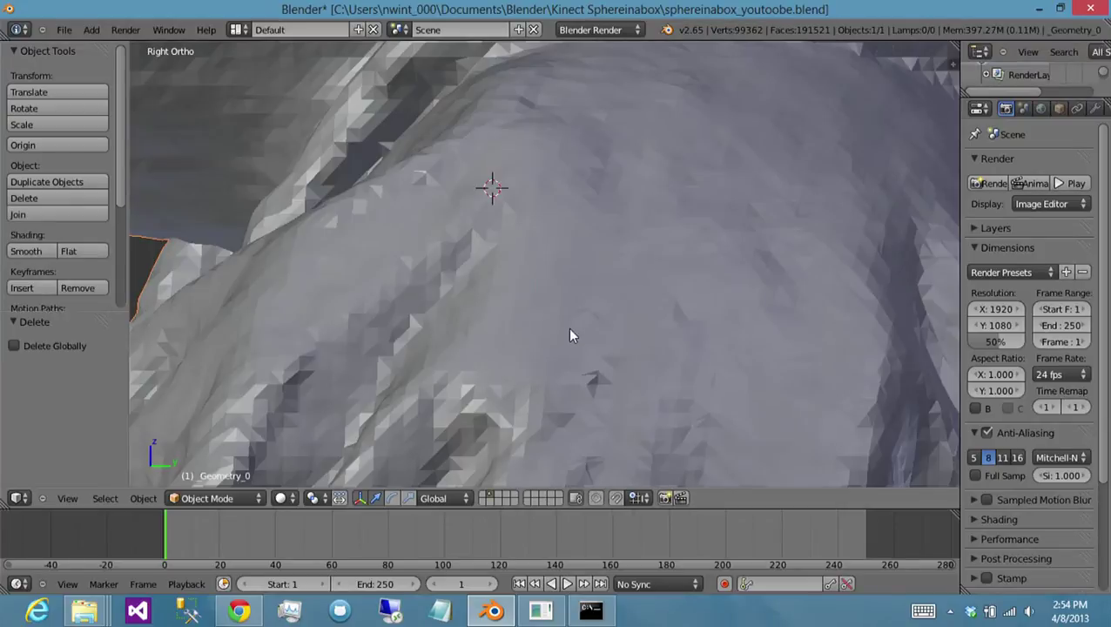
- Apply the location, rotation and scale of the original scan object _Geometry_0
scroll(567, 328, down, 6)
key(ctrl+a)
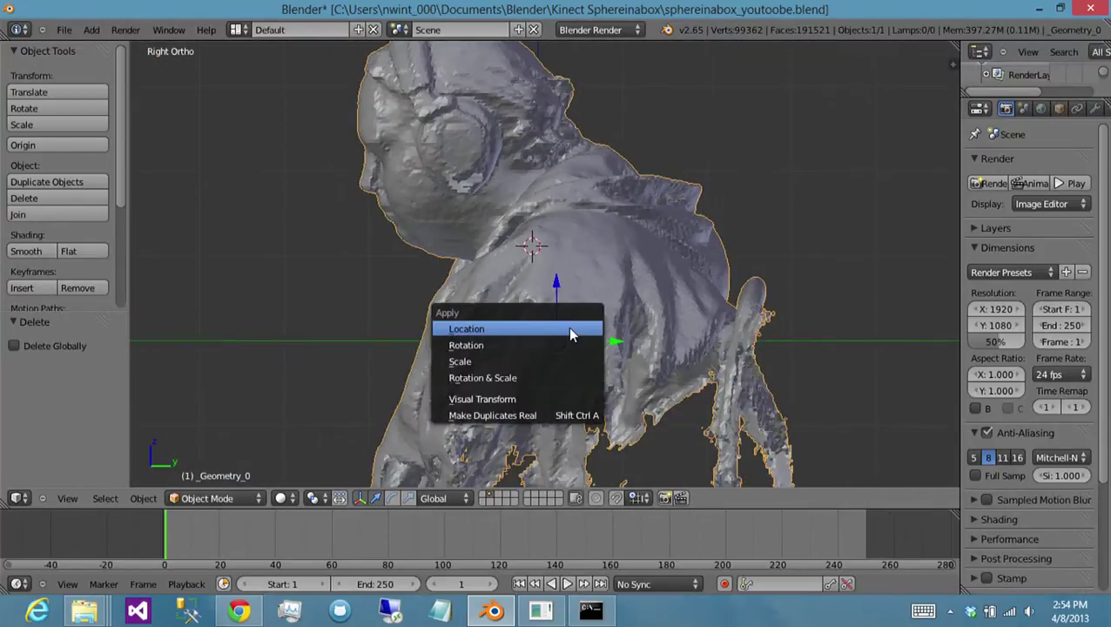
click(567, 329)
key(ctrl+a)
click(569, 344)
key(ctrl+a)
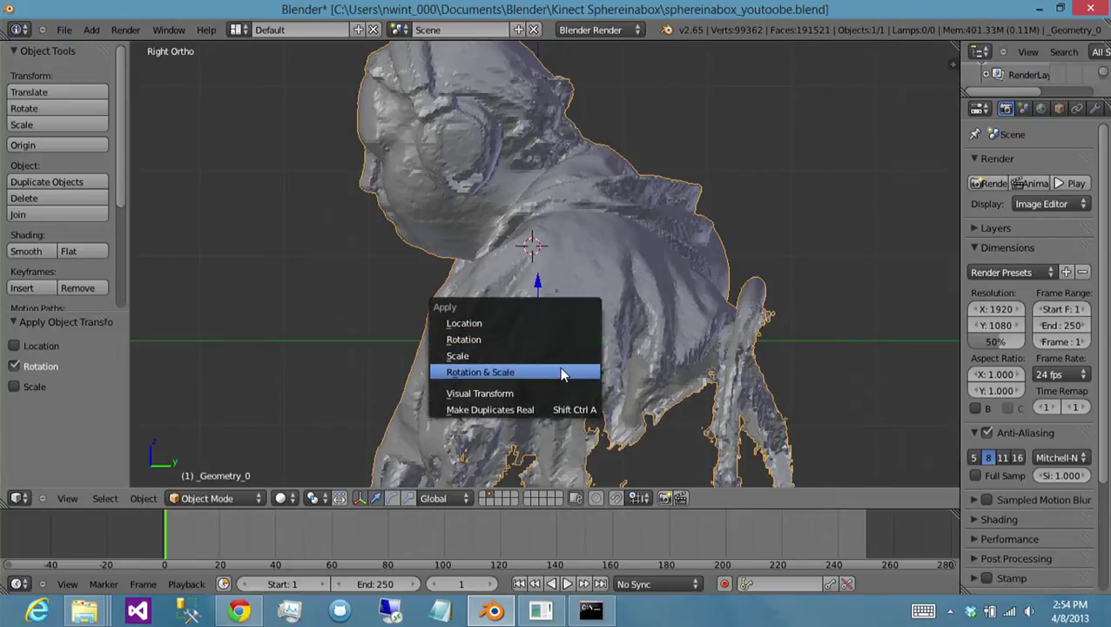
click(560, 370)
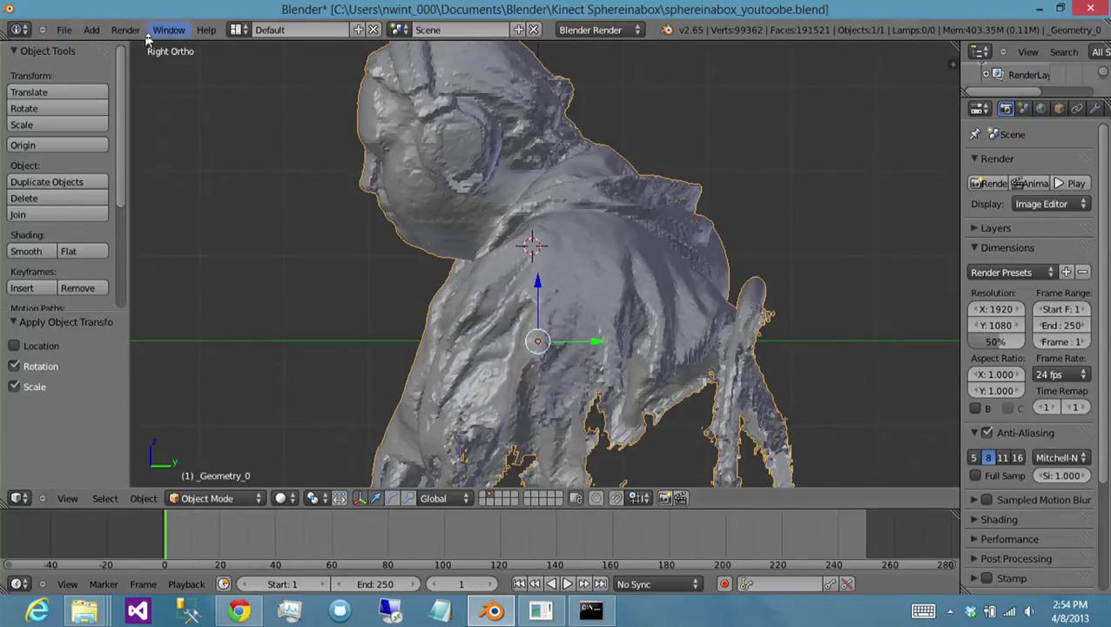
- Export the original scan as Stanford PLY, overwriting sphereinabox_youtoobe.ply in the Kinect Sphereinabox folder
click(64, 29)
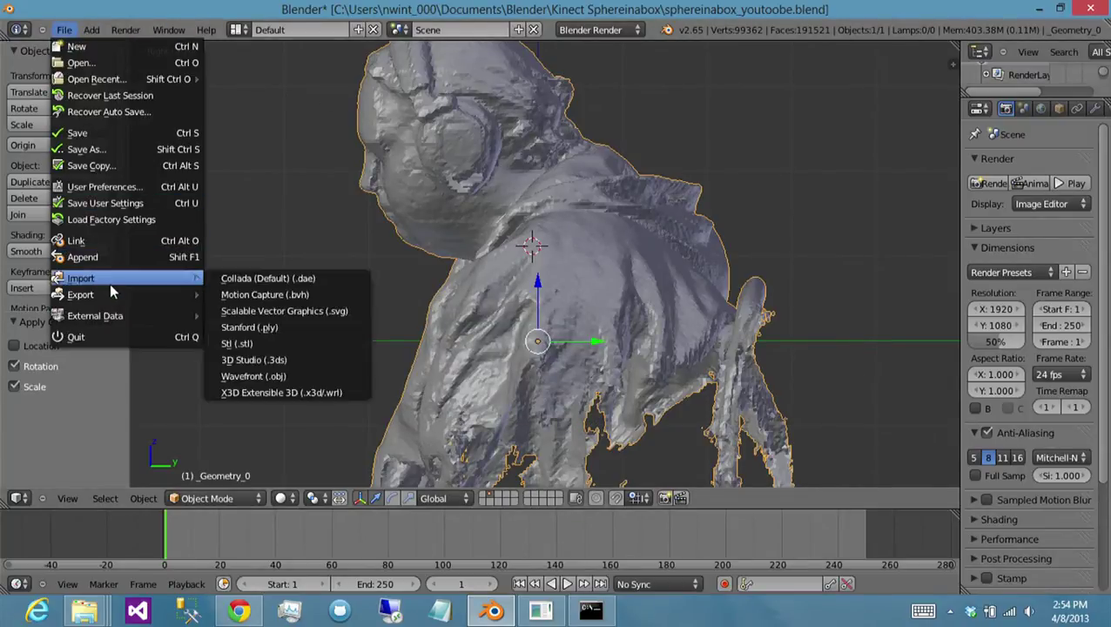
mouse_move(113, 296)
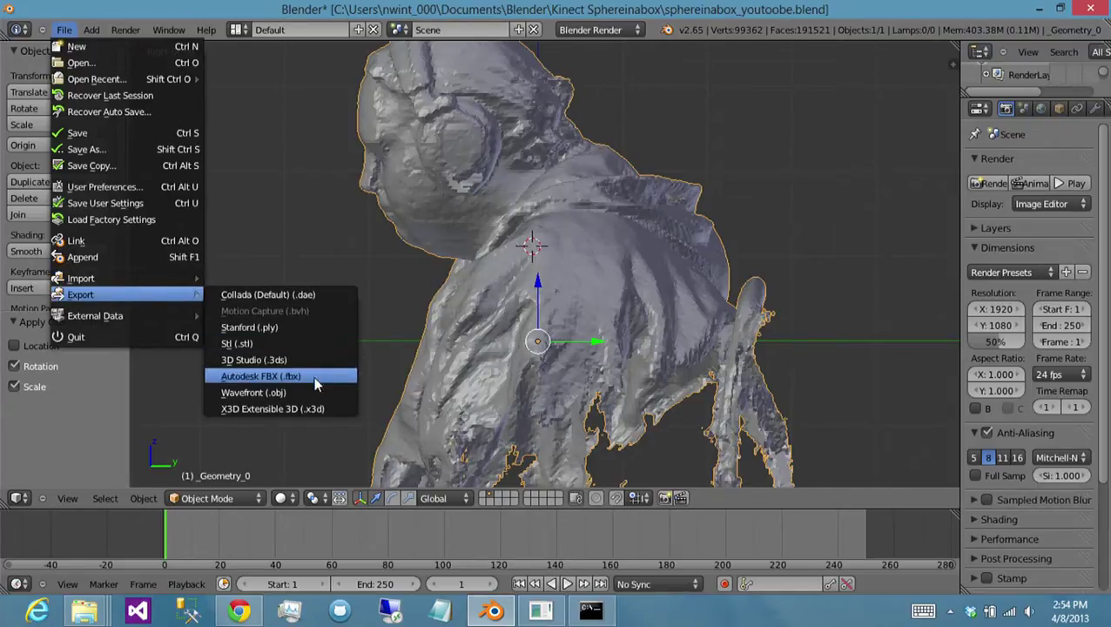
click(299, 326)
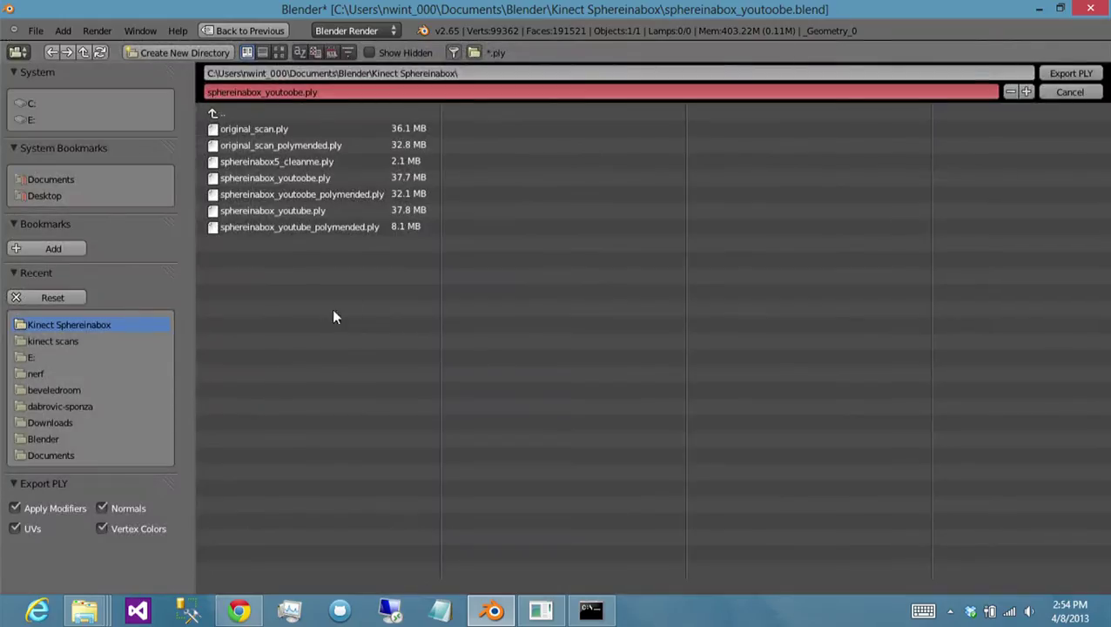
click(374, 177)
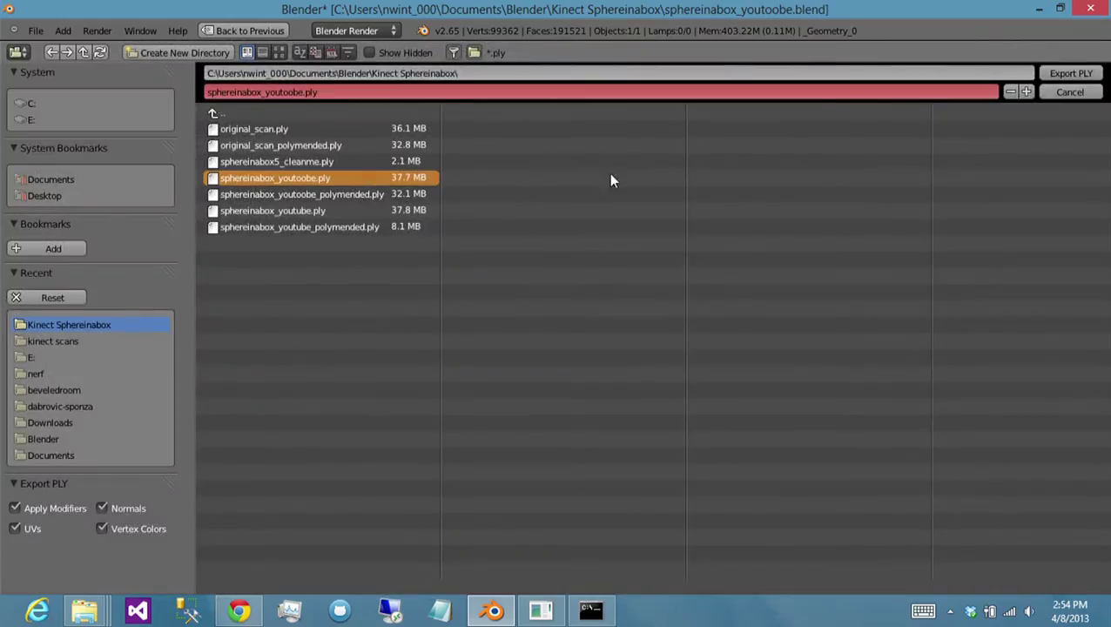
click(1060, 71)
click(1059, 74)
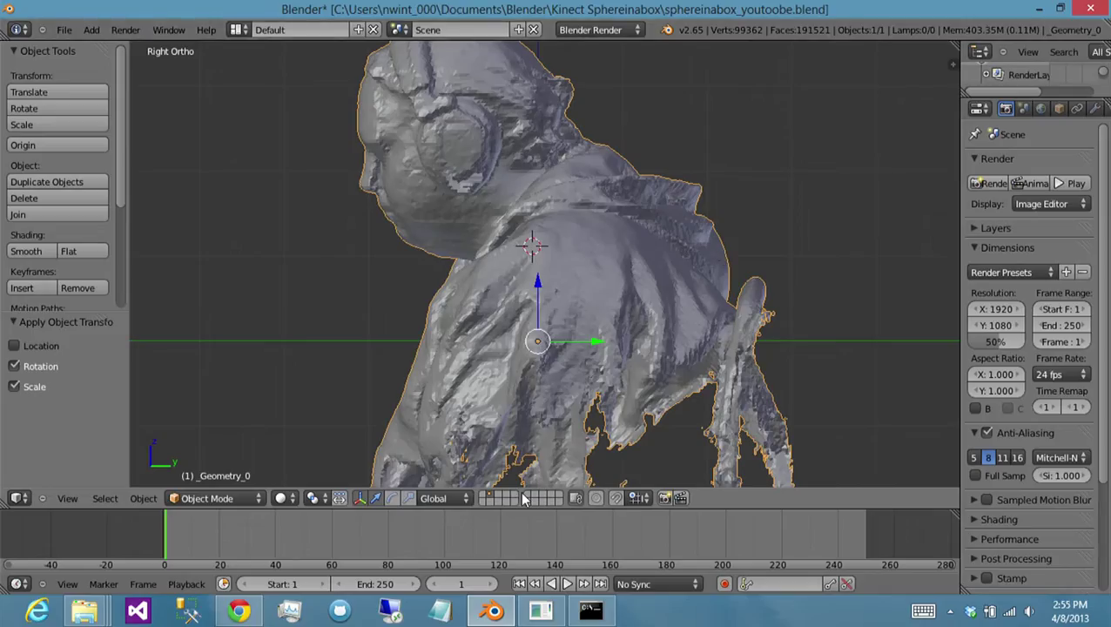
- In the command prompt, rerun the previous PolyMender command on sphereinabox_youtoobe.ply with octree depth 9 and scale 1.0
click(591, 611)
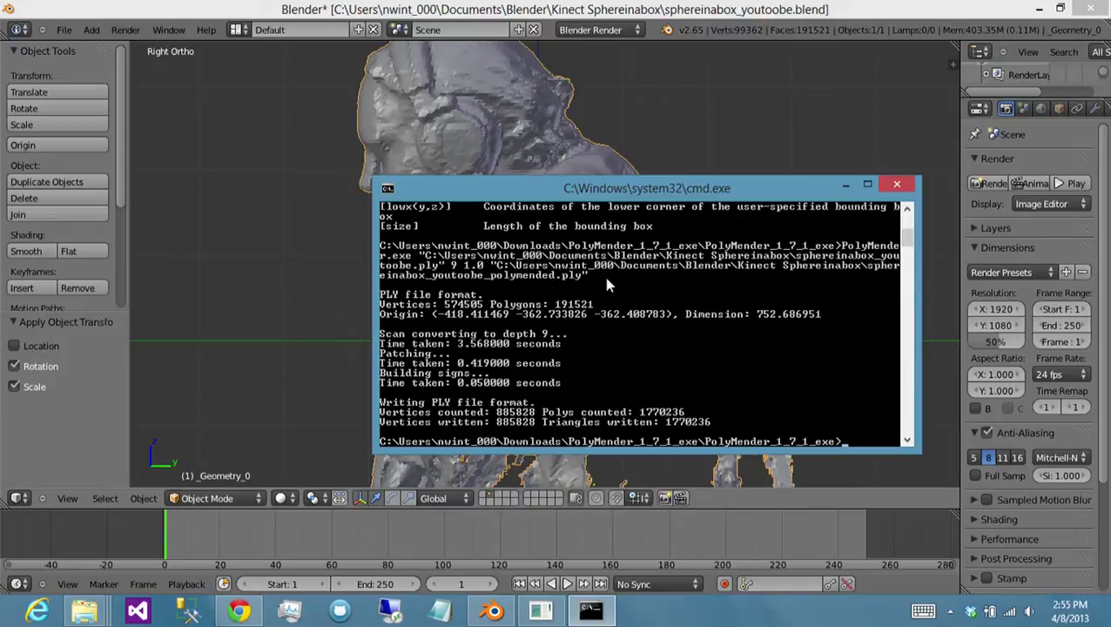
key(Up)
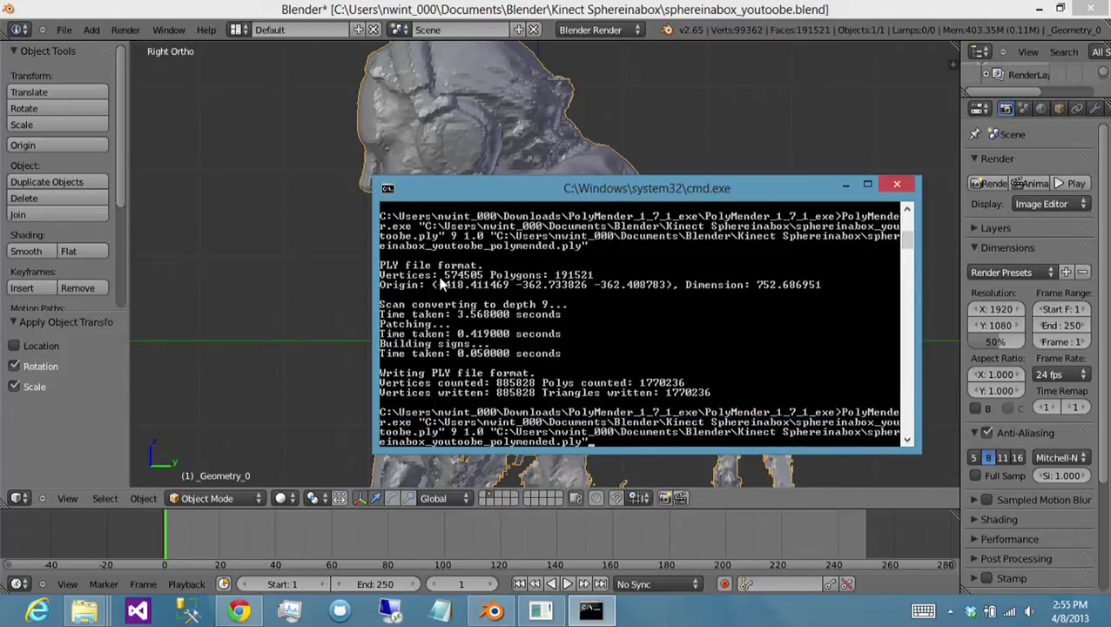
key(Return)
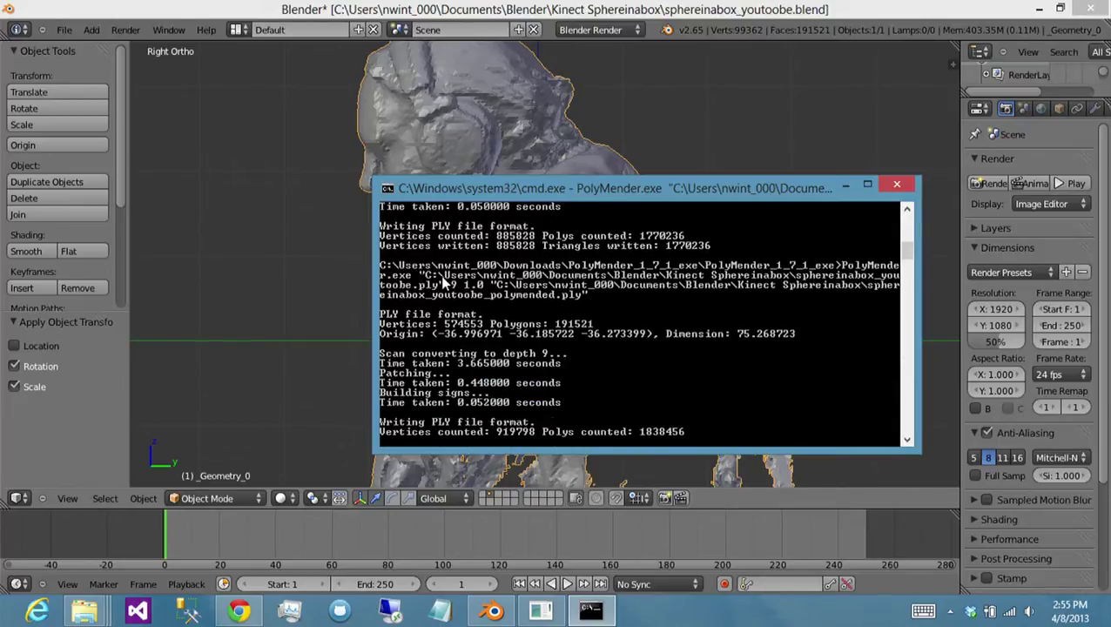
- Switch to Blender, show layer 1 and import the Stanford PLY file sphereinabox_youtoobe_polymended.ply
click(513, 12)
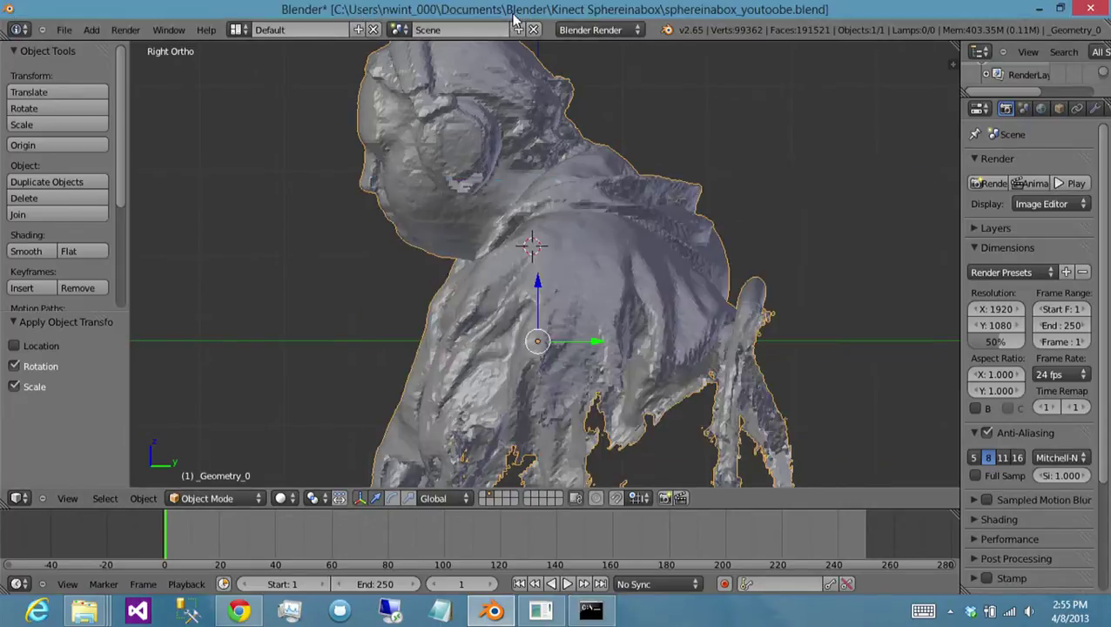
click(485, 502)
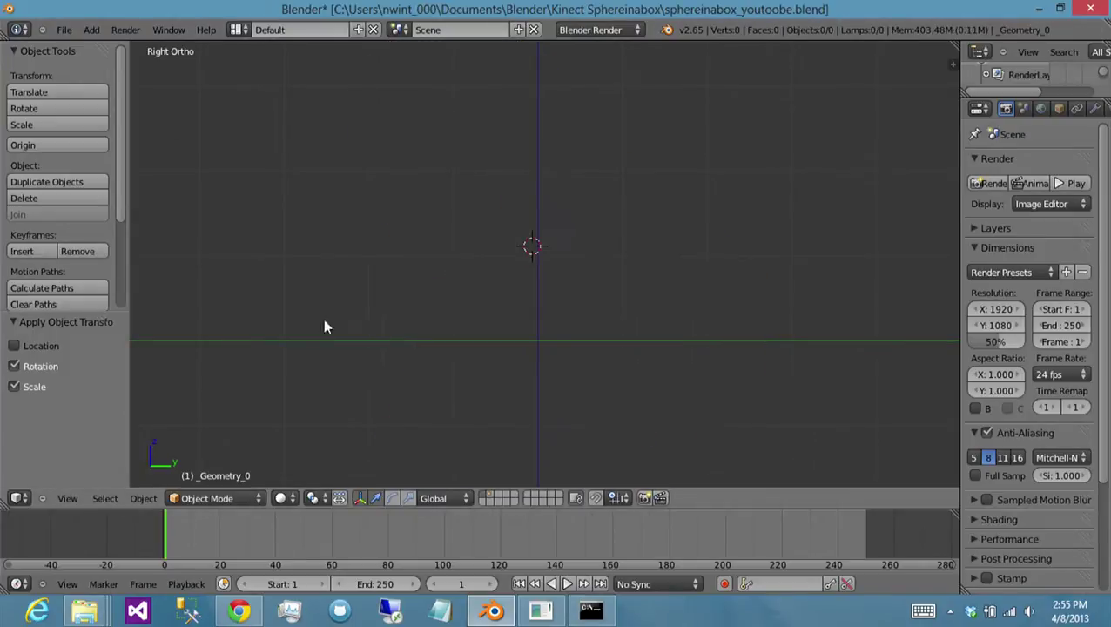
click(64, 30)
mouse_move(111, 283)
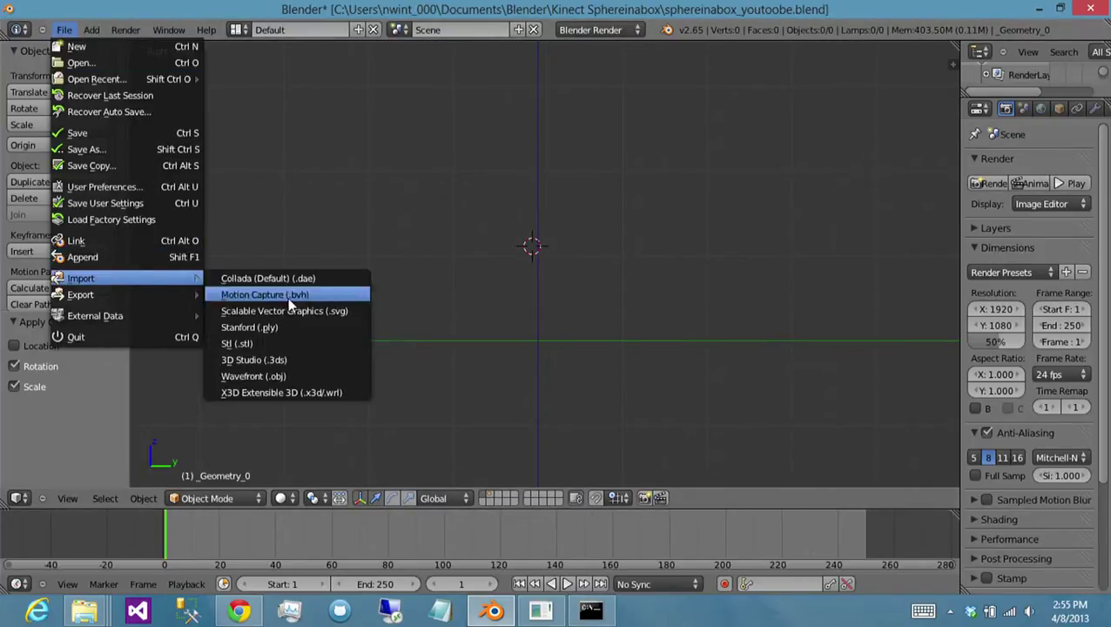
click(322, 326)
click(349, 195)
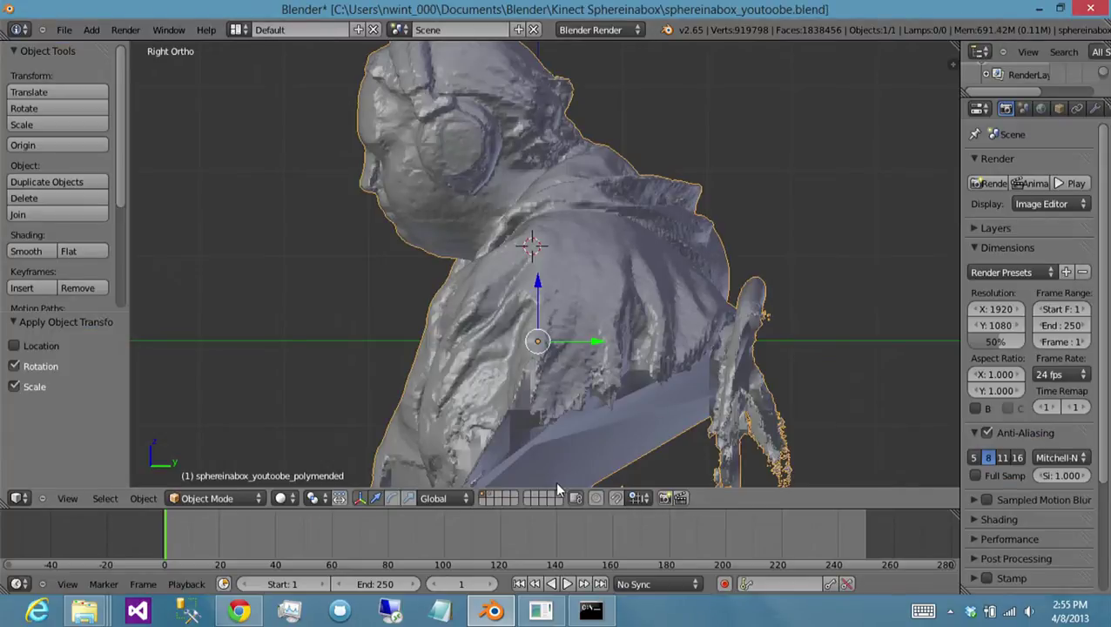
- Compare the original scan on layer 2 with the mended mesh on layer 1
click(489, 495)
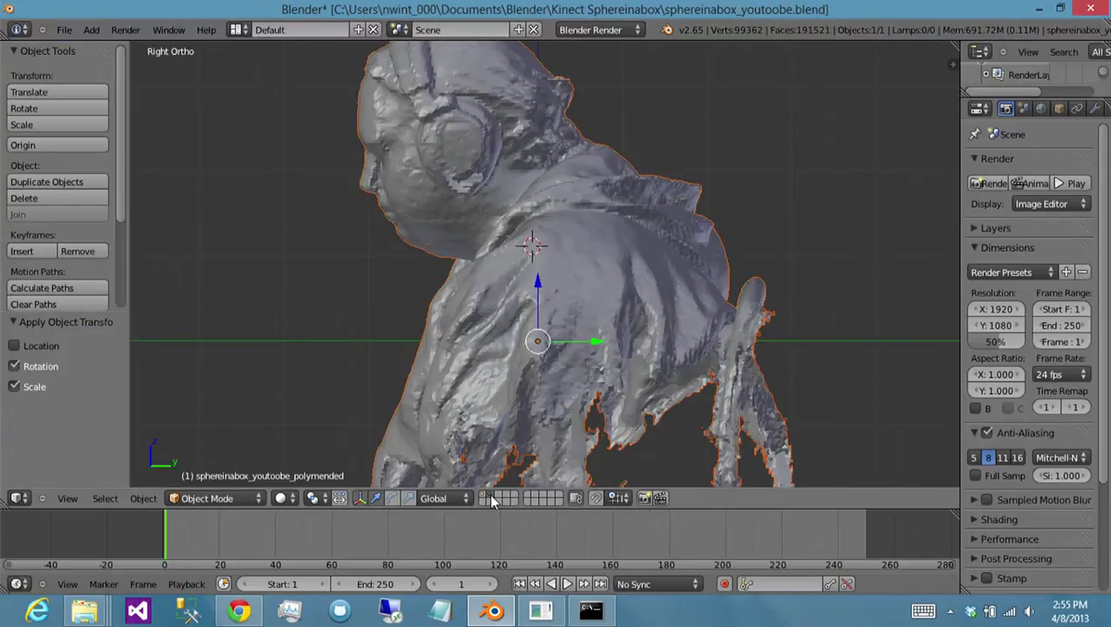
click(486, 498)
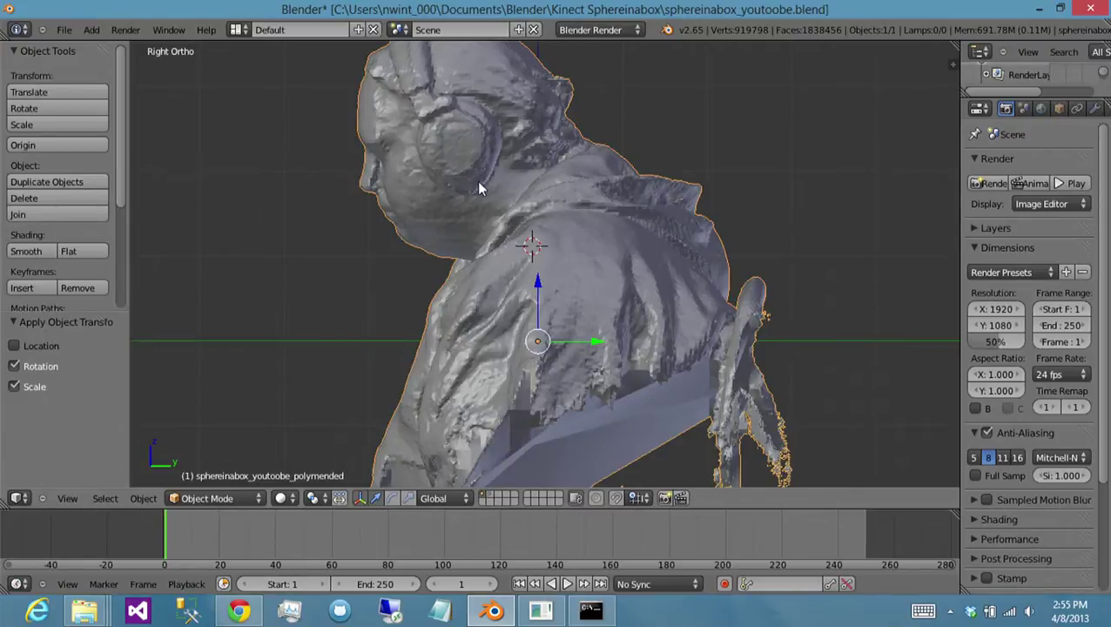
- Check the mended mesh against the original on layer 2 once more, and examine its vertex density up close in Edit Mode
click(492, 496)
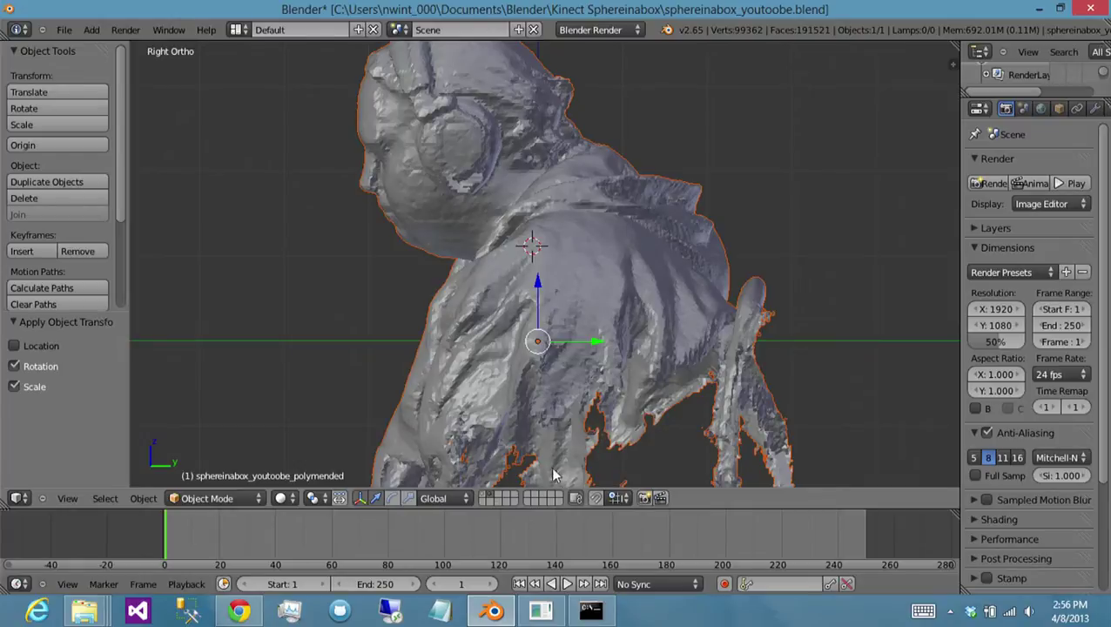
click(484, 496)
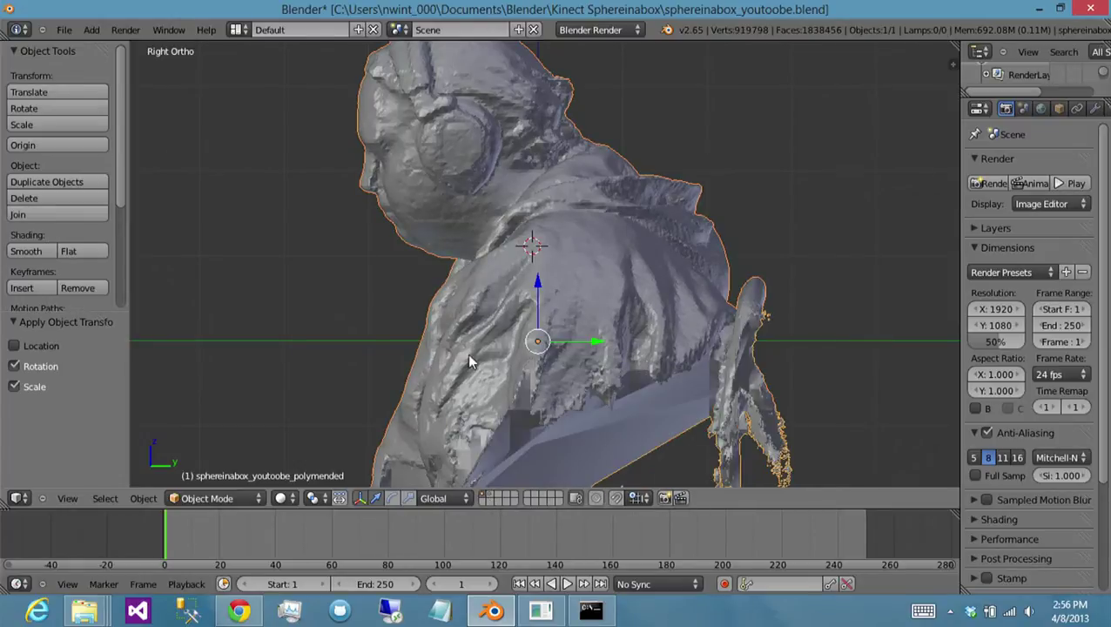
middle_drag(492, 333, 531, 285)
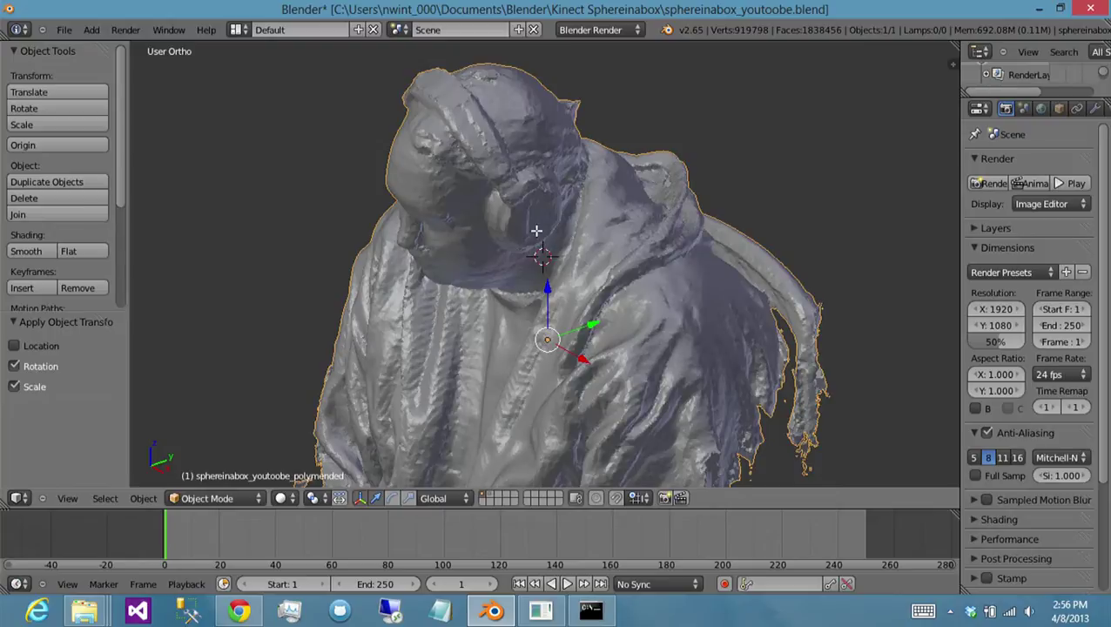
key(Tab)
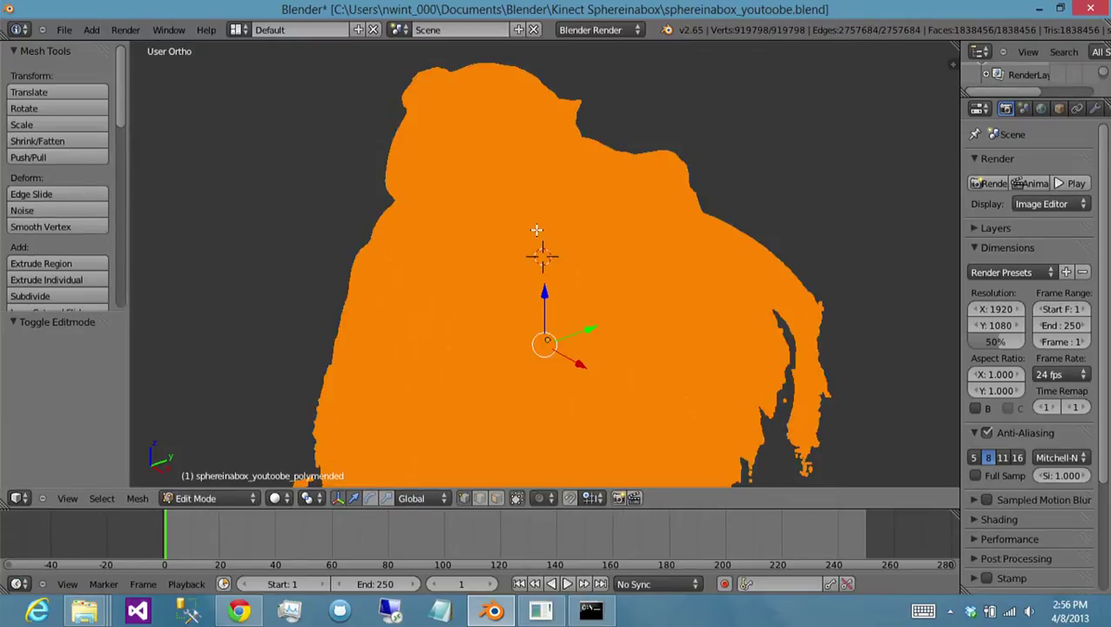
scroll(537, 230, up, 1)
scroll(537, 230, up, 1)
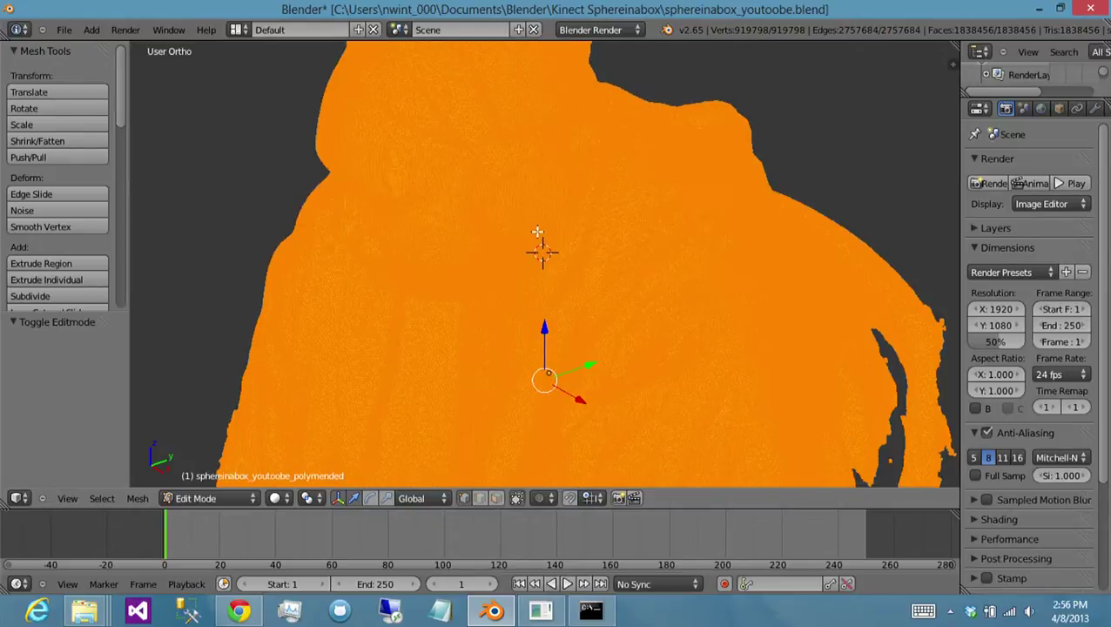
scroll(537, 231, up, 1)
scroll(537, 233, up, 1)
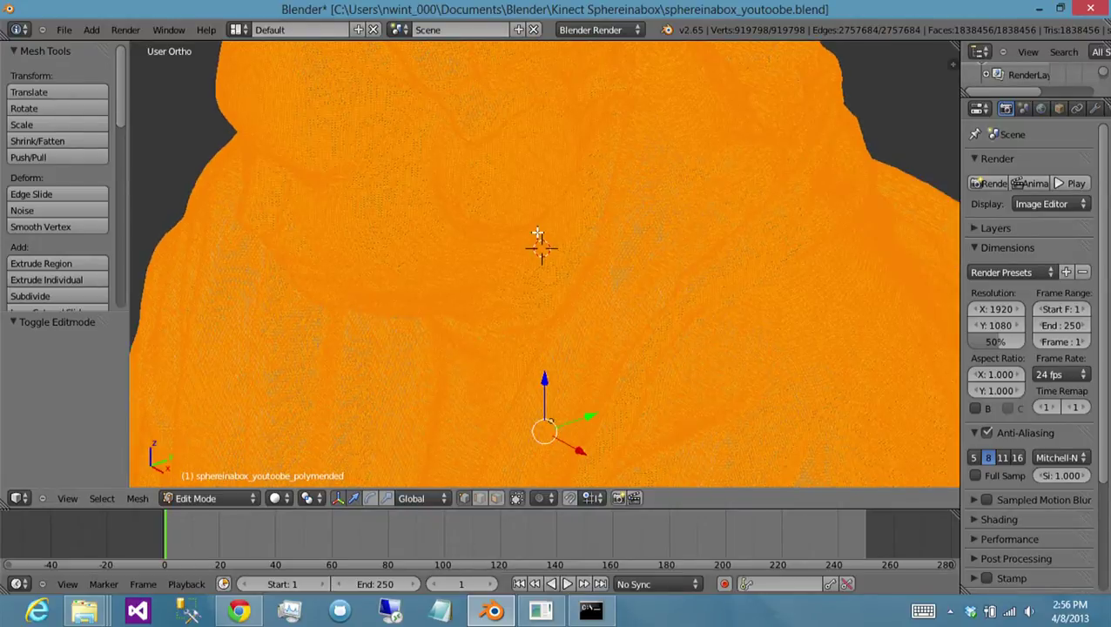
scroll(537, 233, up, 1)
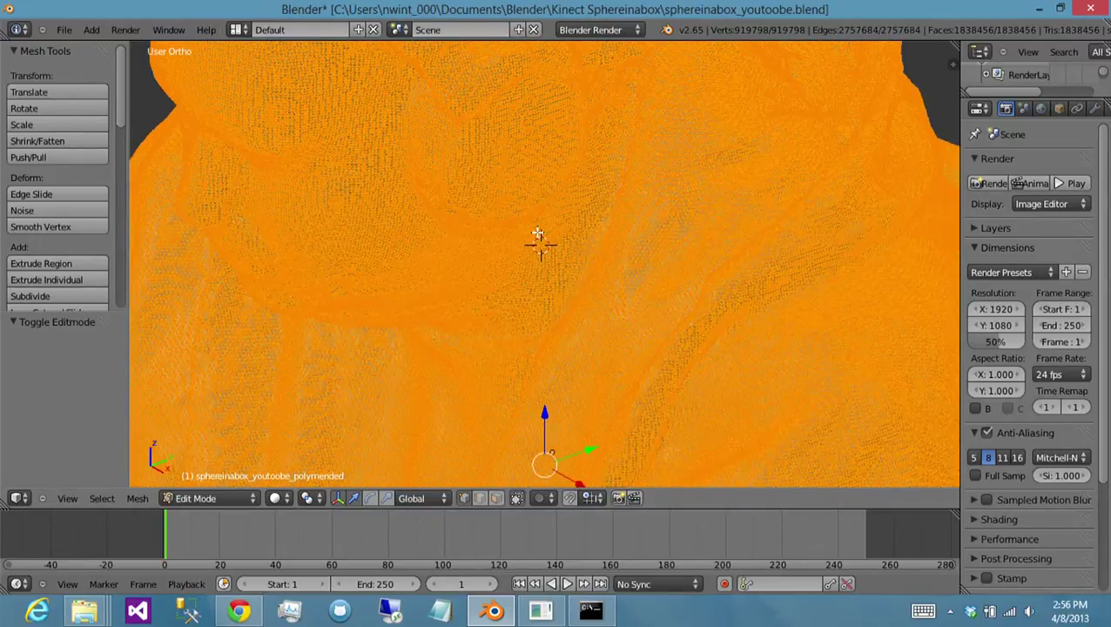
scroll(537, 235, up, 1)
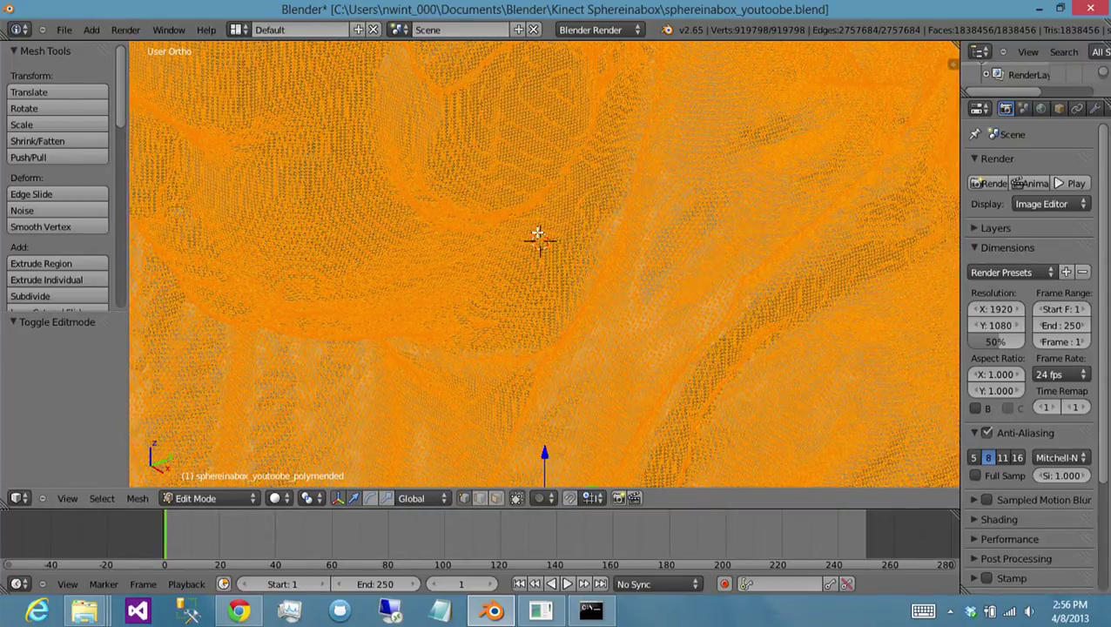
- Return to Object Mode, delete the depth 9 mended mesh from layer 1, and restore the right side view
key(Tab)
key(x)
click(540, 235)
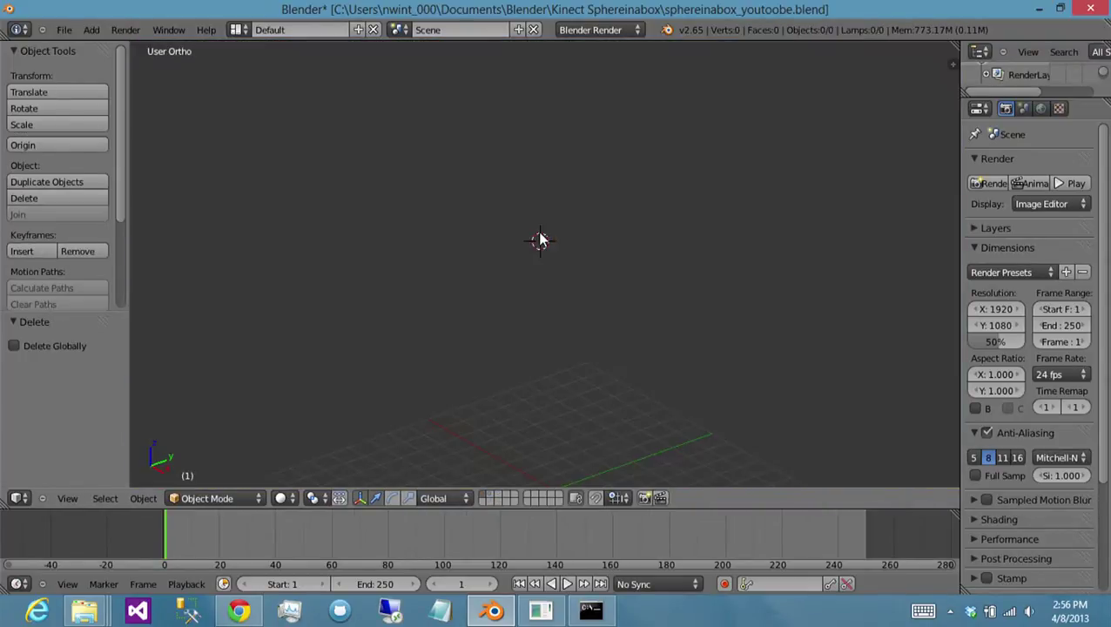
key(KP_3)
scroll(537, 231, down, 6)
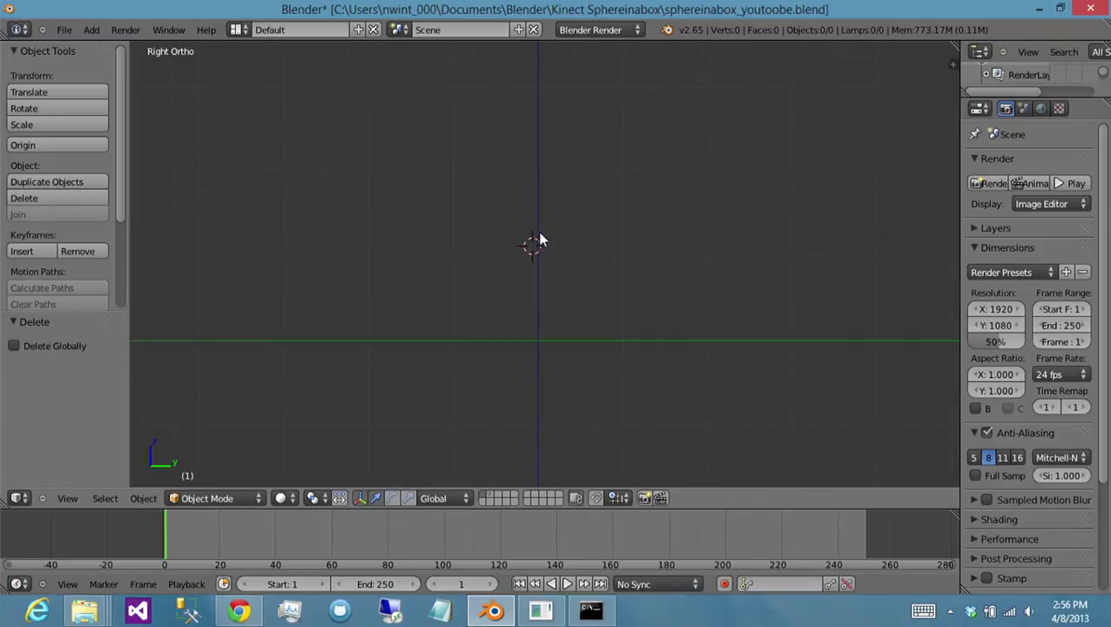
- In the command prompt, rerun PolyMender on sphereinabox_youtoobe.ply with the octree depth changed to 8
click(589, 609)
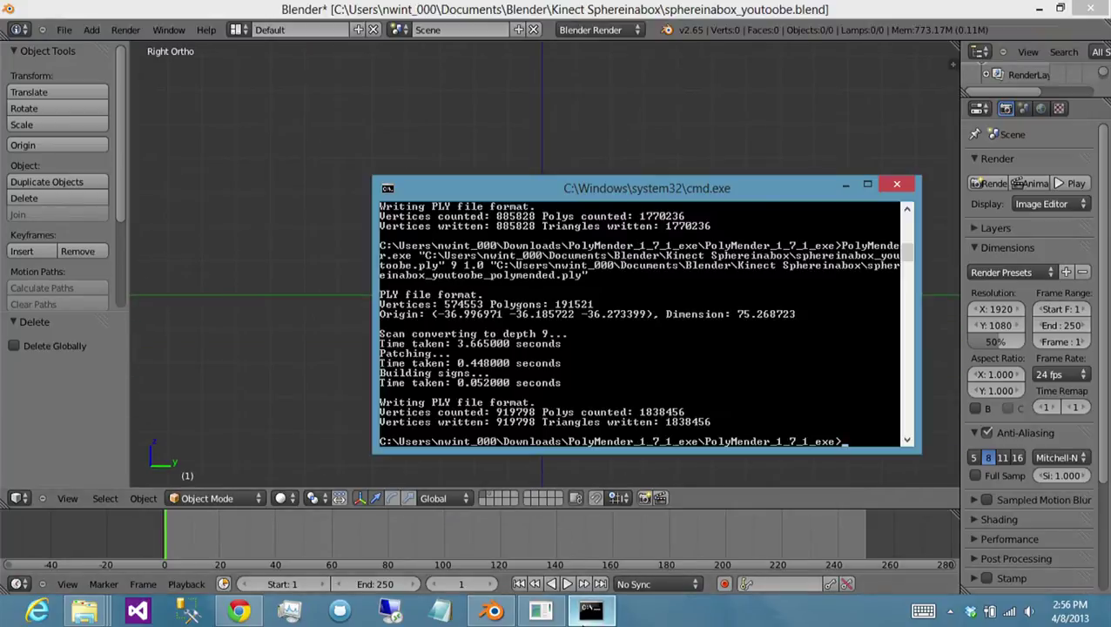
key(Up)
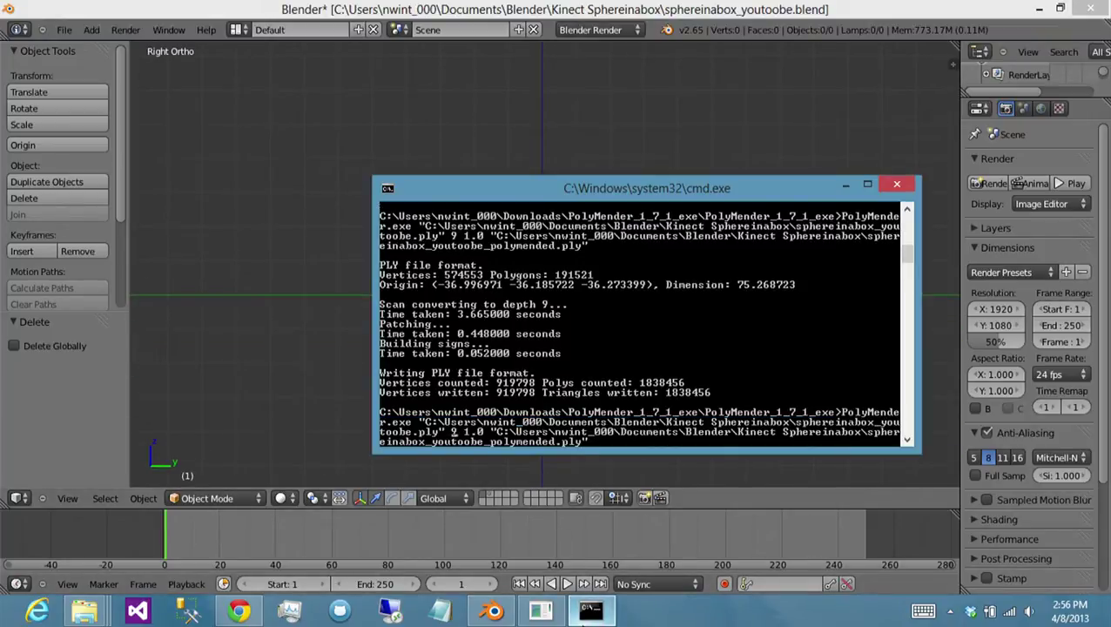
key(Delete)
text(8)
key(Return)
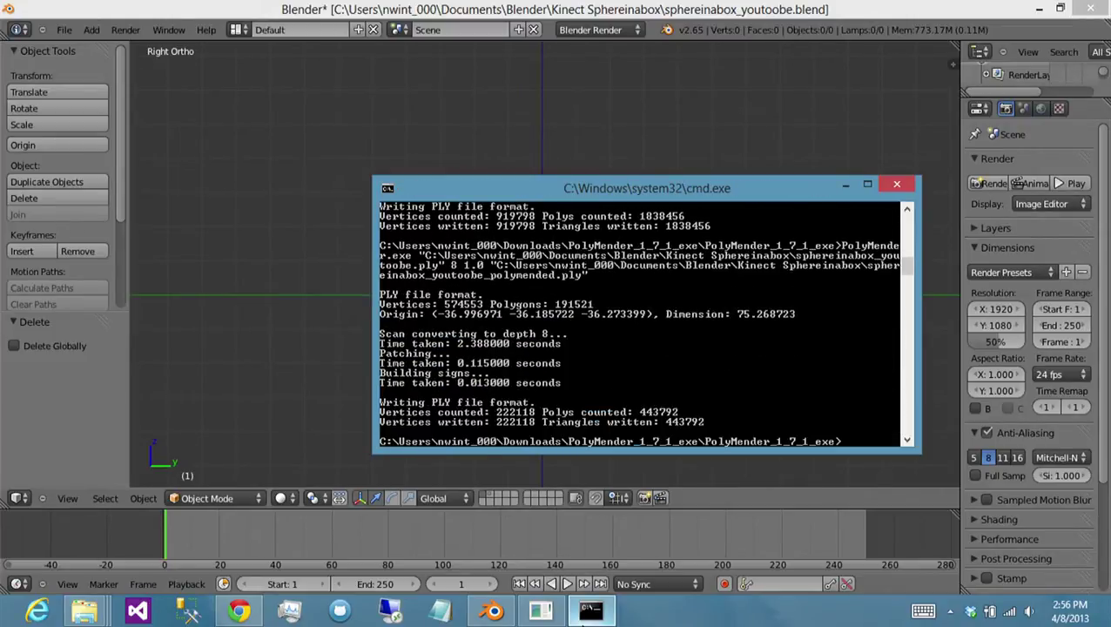
- Switch to Blender and import the Stanford PLY file sphereinabox_youtoobe_polymended.ply from the Kinect Sphereinabox folder
click(248, 9)
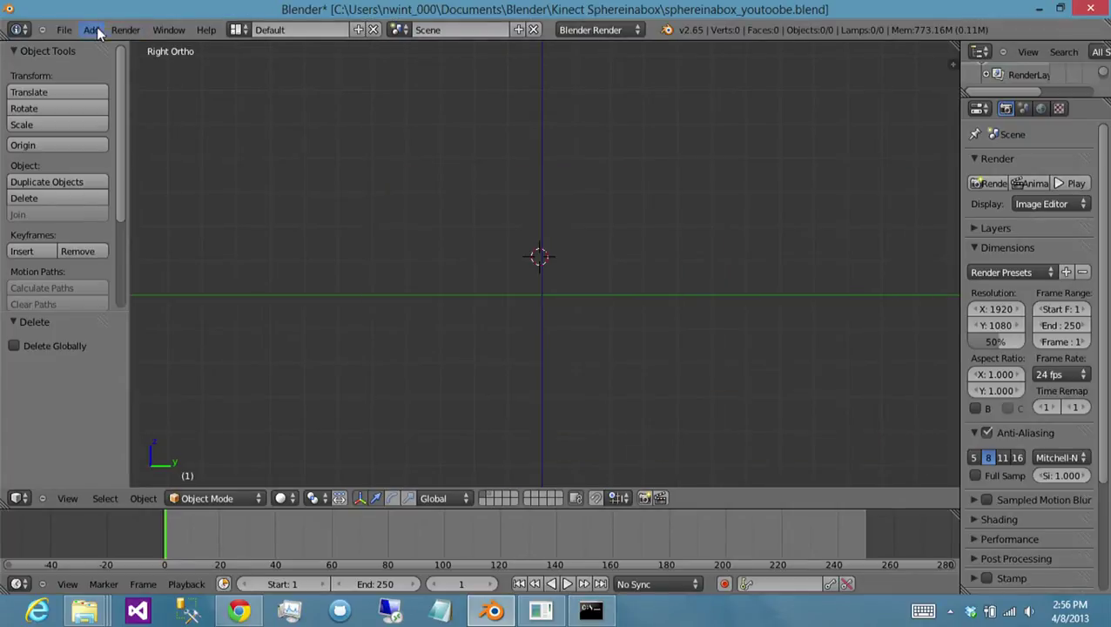
click(64, 29)
mouse_move(112, 277)
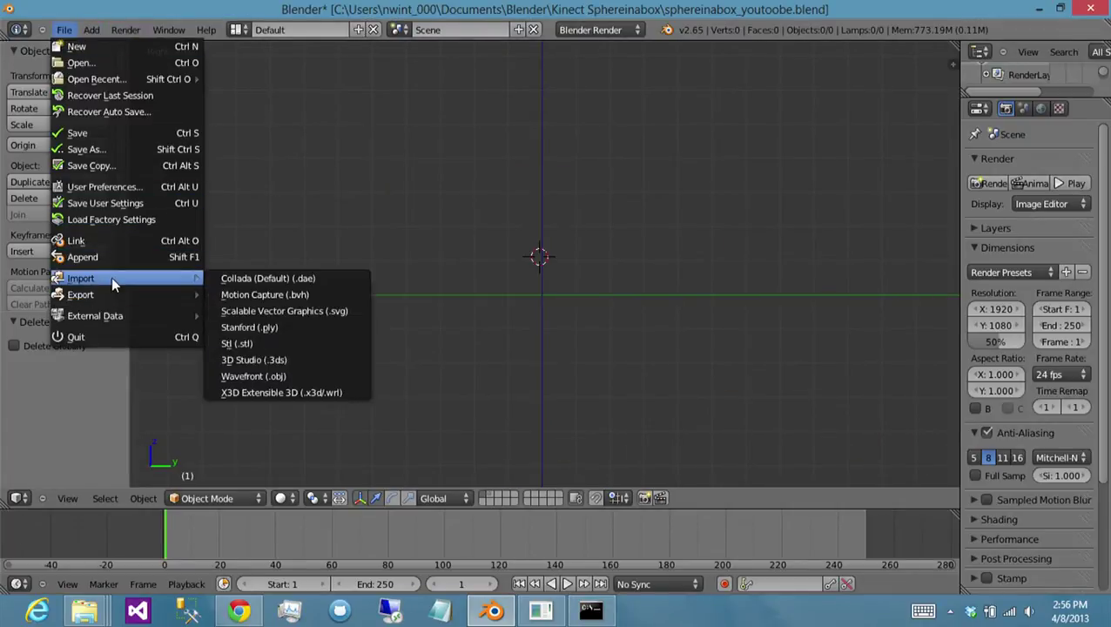
click(295, 327)
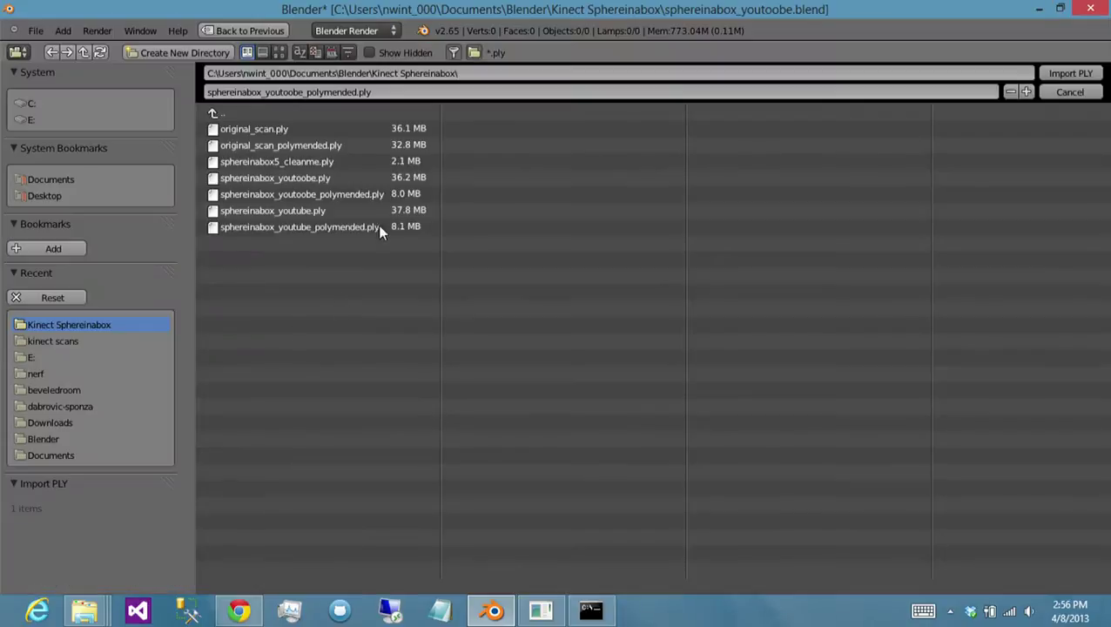
click(395, 193)
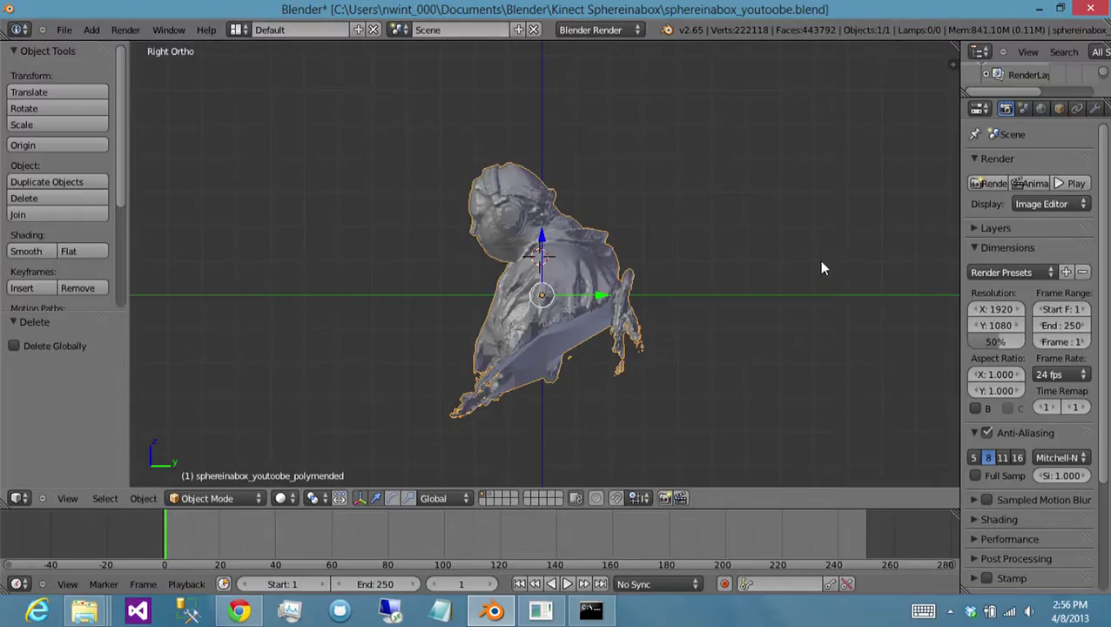
- Examine the topology of the newly mended mesh in Edit Mode around the neck, shoulder and underside, with nothing selected
scroll(674, 309, up, 5)
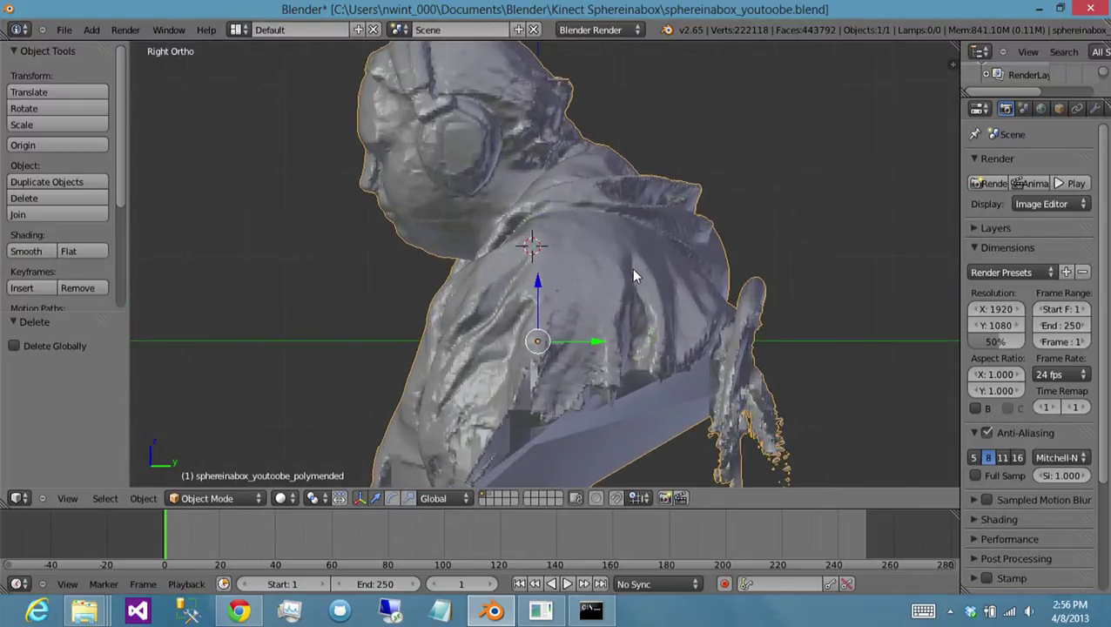
key(Tab)
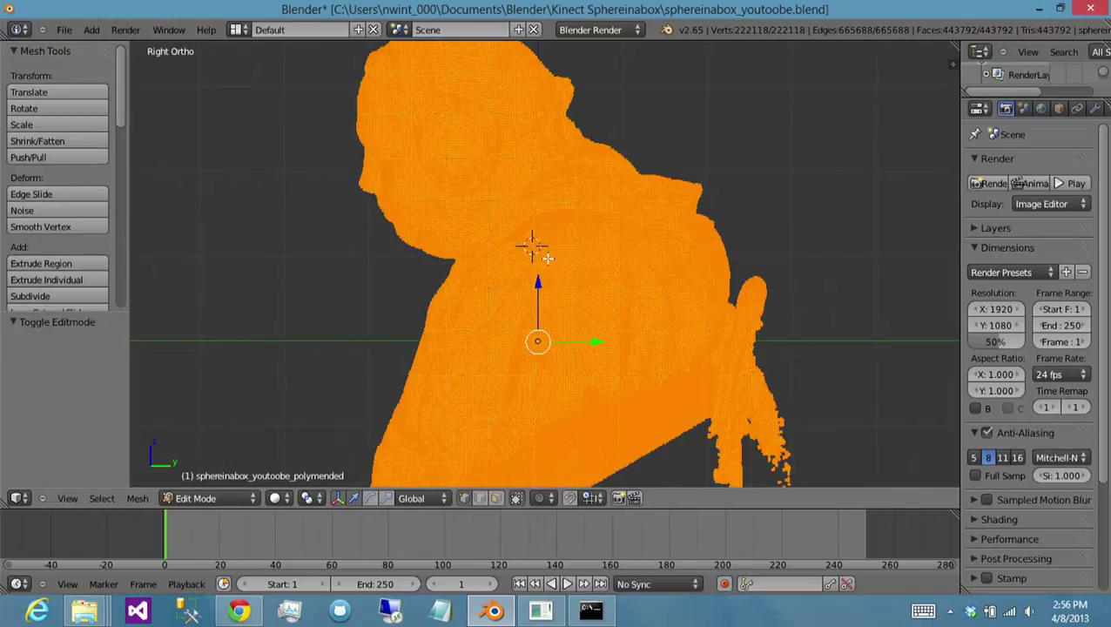
scroll(550, 271, up, 4)
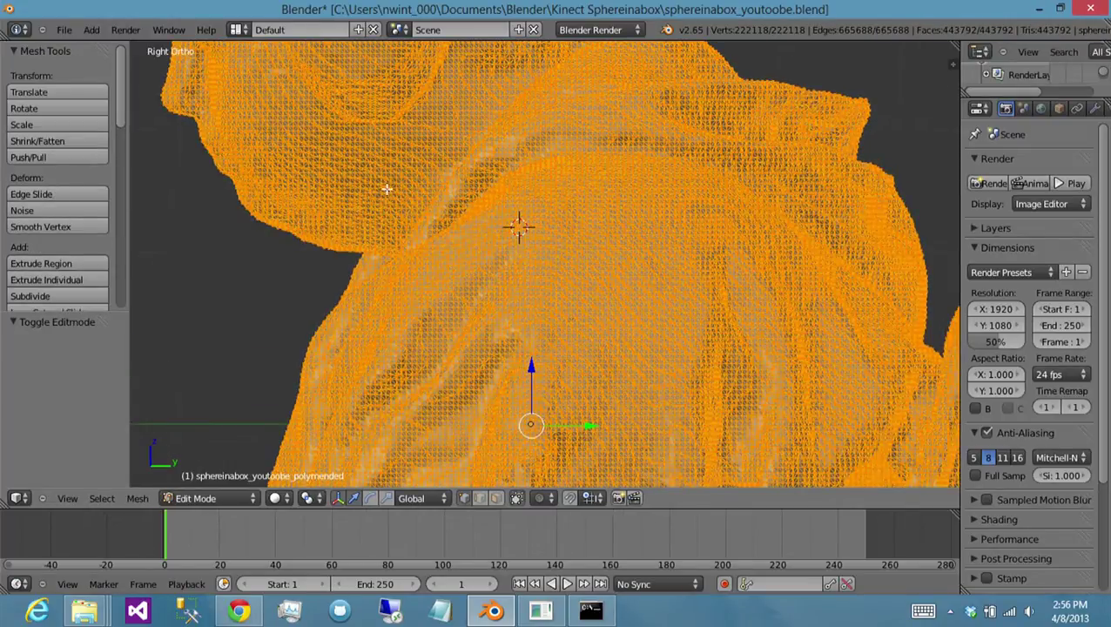
middle_drag(428, 248, 450, 262)
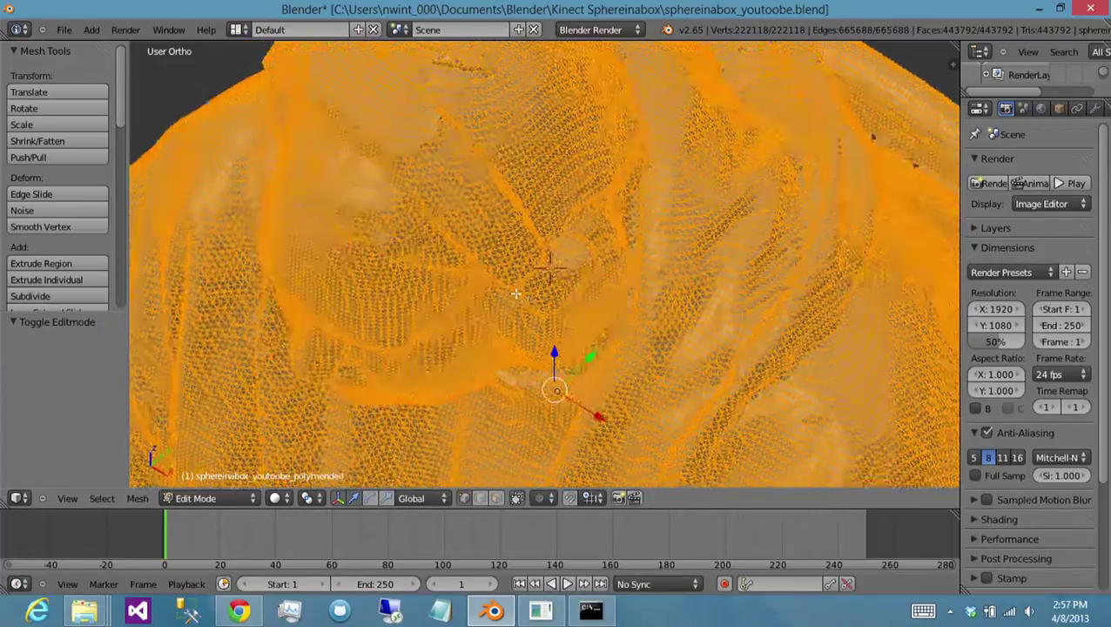
middle_drag(587, 298, 455, 239)
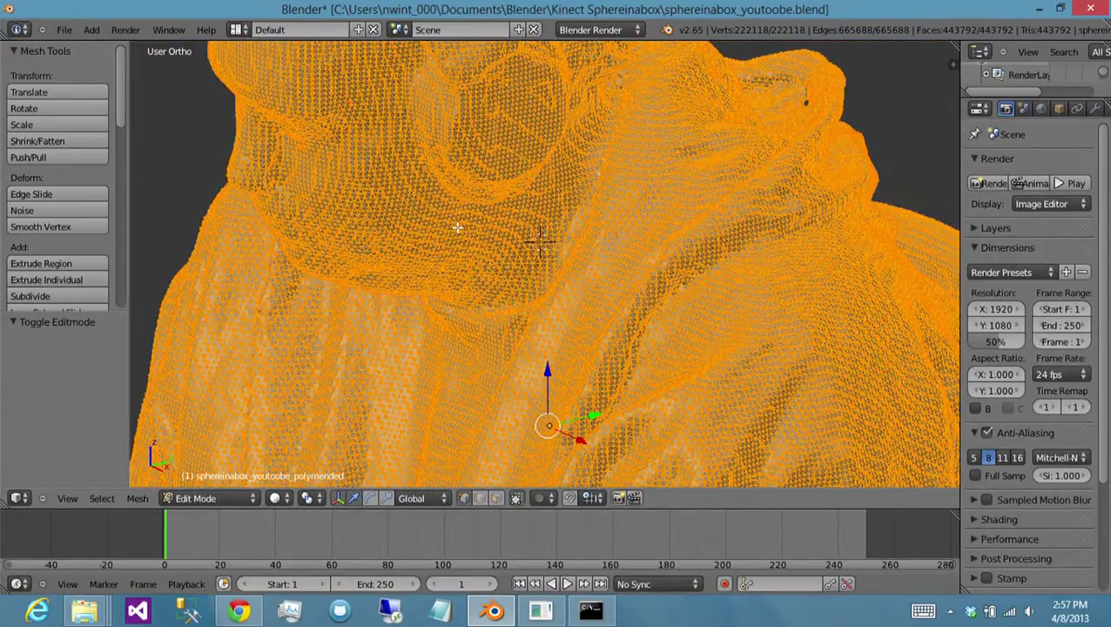
key(a)
scroll(499, 241, up, 4)
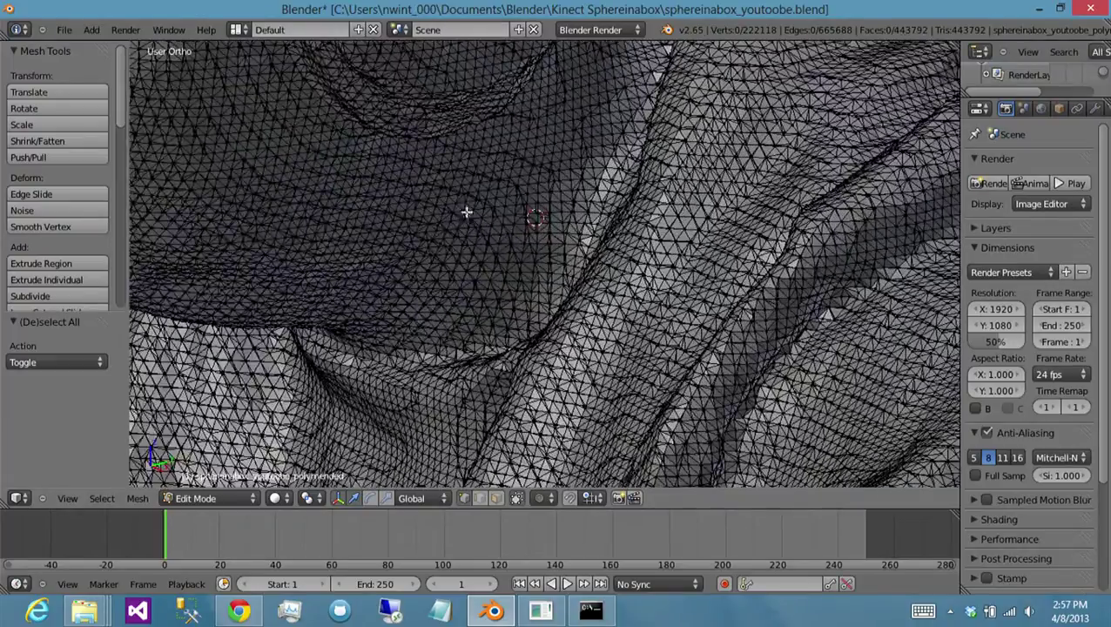
middle_drag(492, 227, 520, 308)
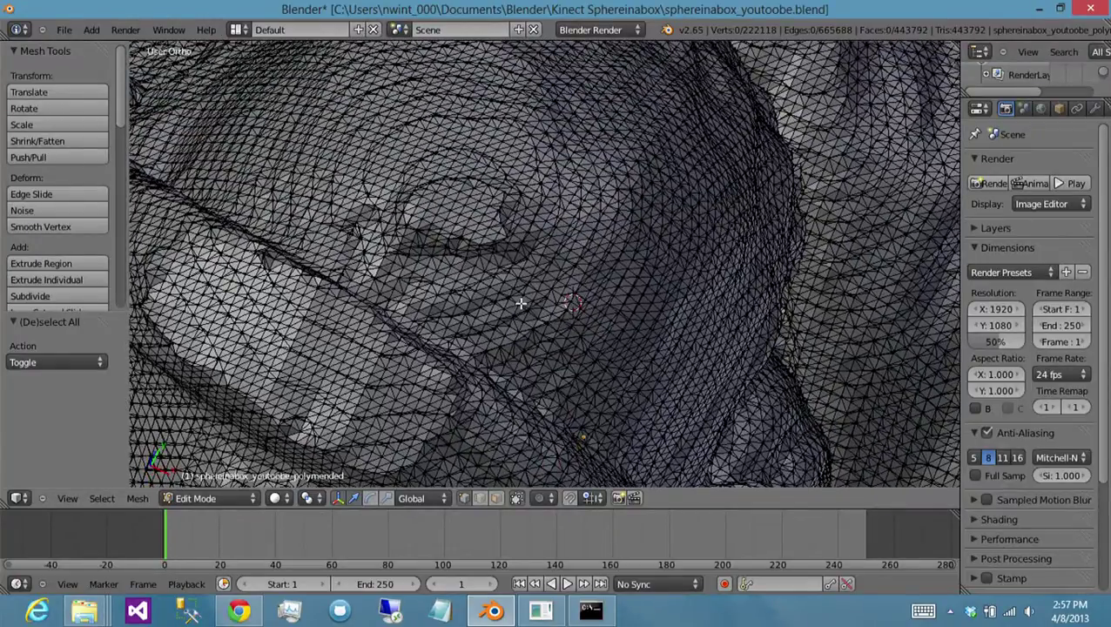
key(KP_3)
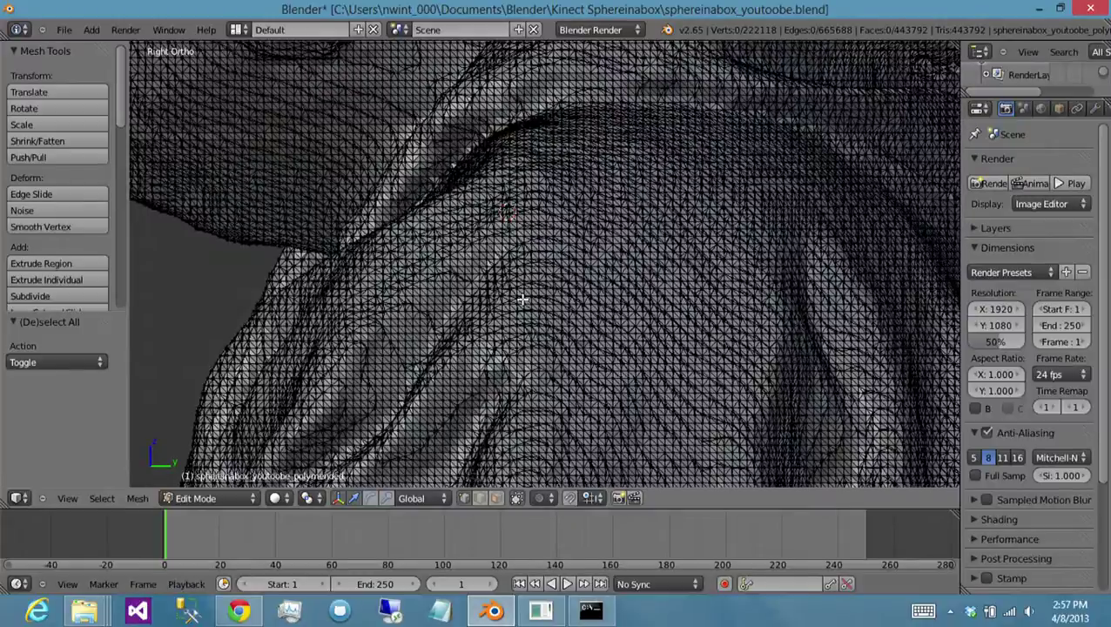
scroll(523, 299, down, 6)
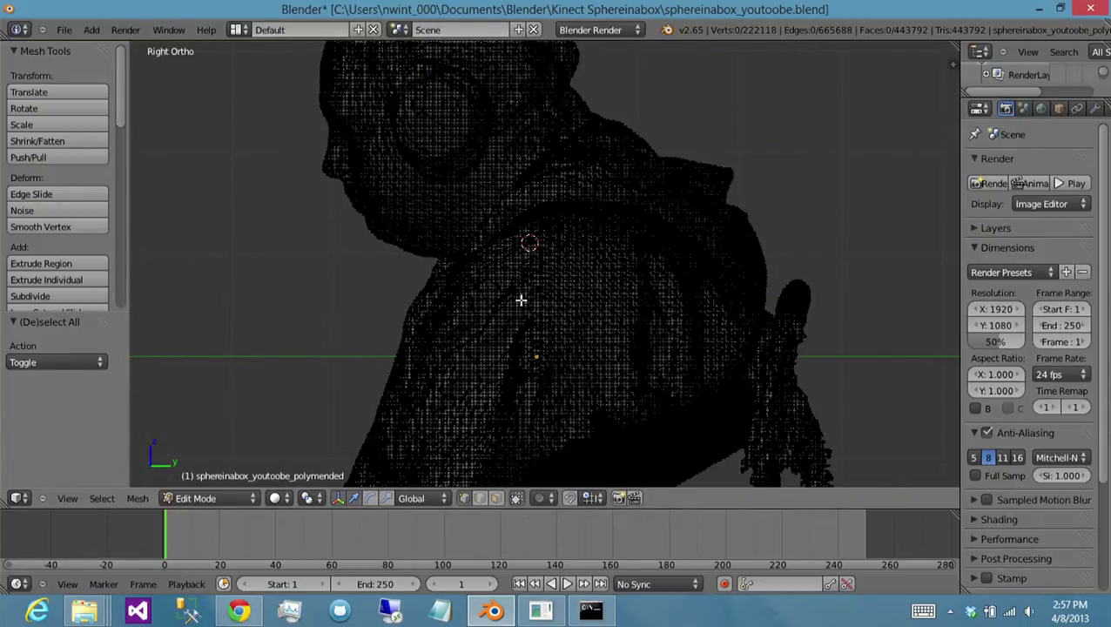
- Select all geometry linked to the main body of the scan and hide it, leaving only the loose fragments
key(l)
key(a)
key(z)
key(z)
key(l)
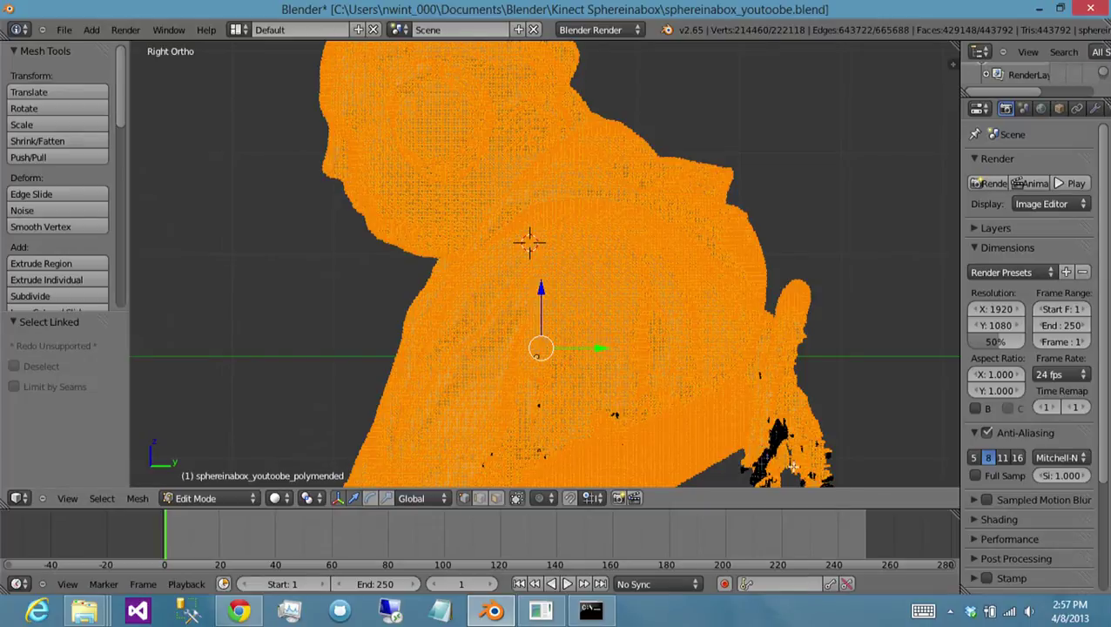
key(h)
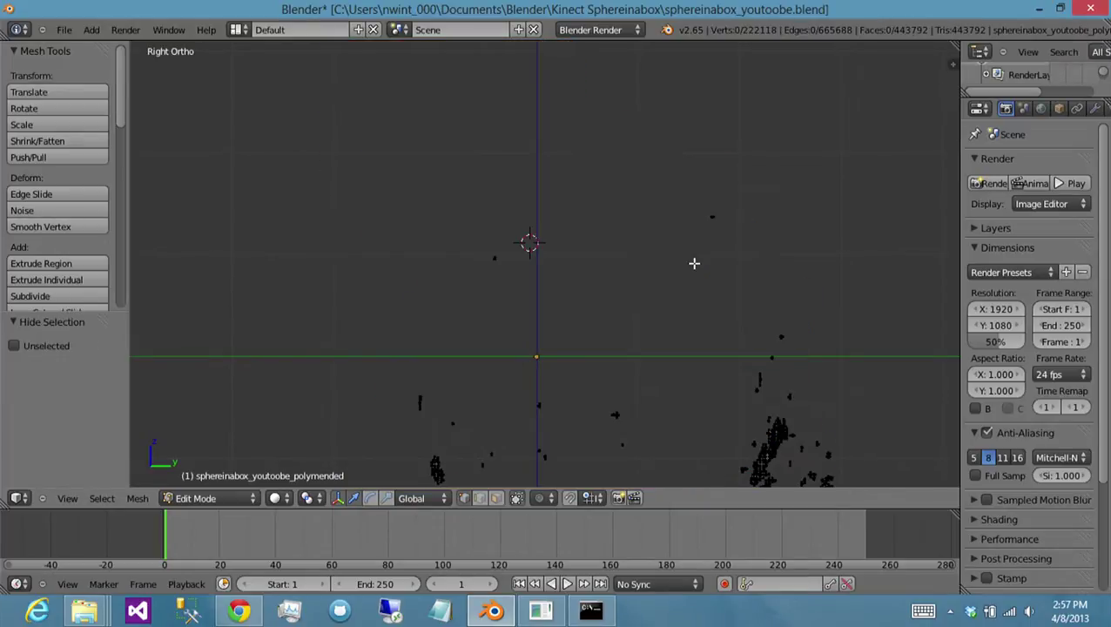
- Delete the faces of all remaining loose fragments, and reveal the hidden body with nothing selected
key(a)
key(a)
key(x)
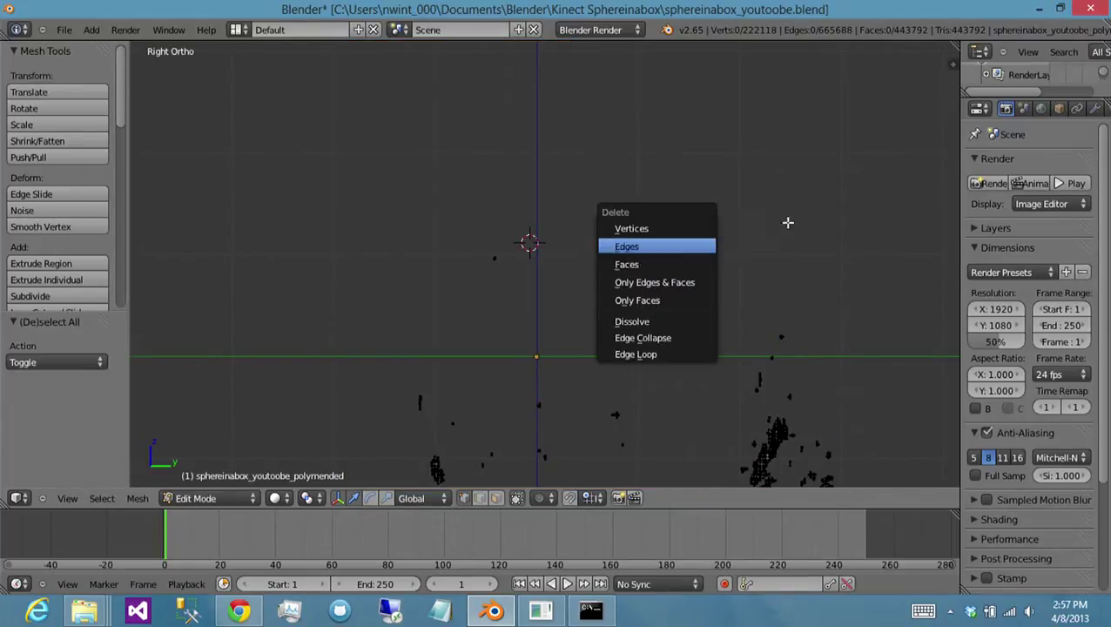
key(a)
key(x)
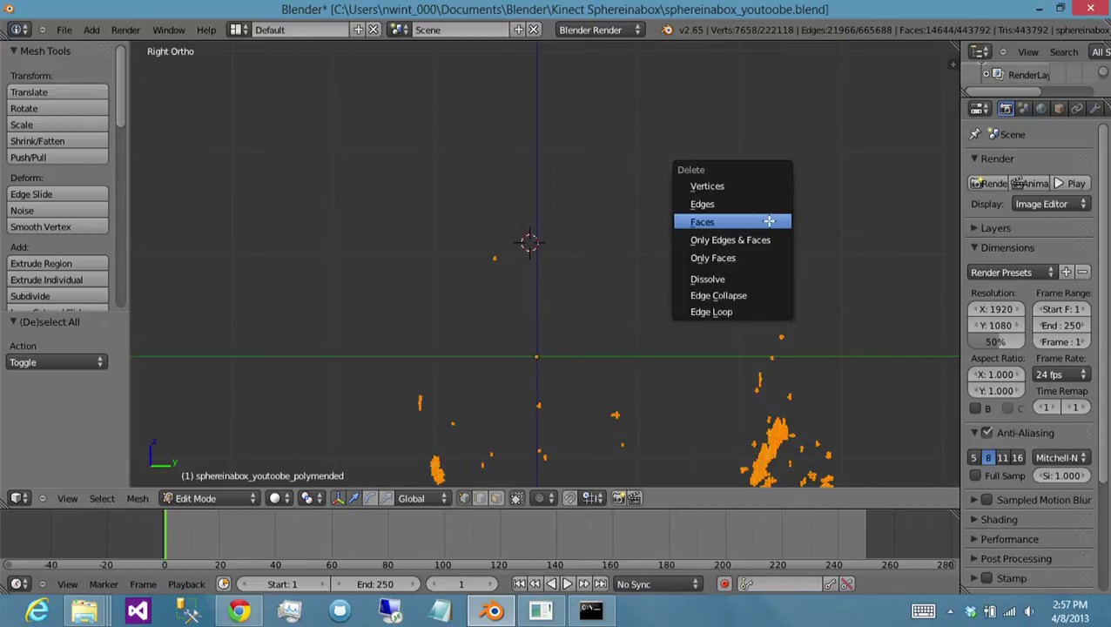
click(702, 222)
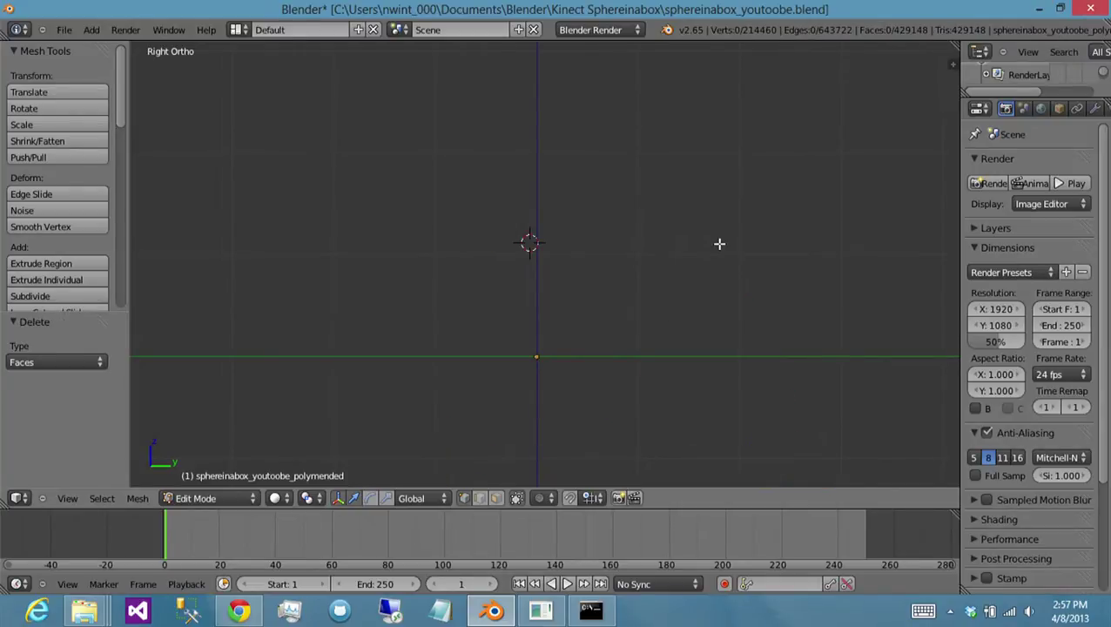
key(alt+h)
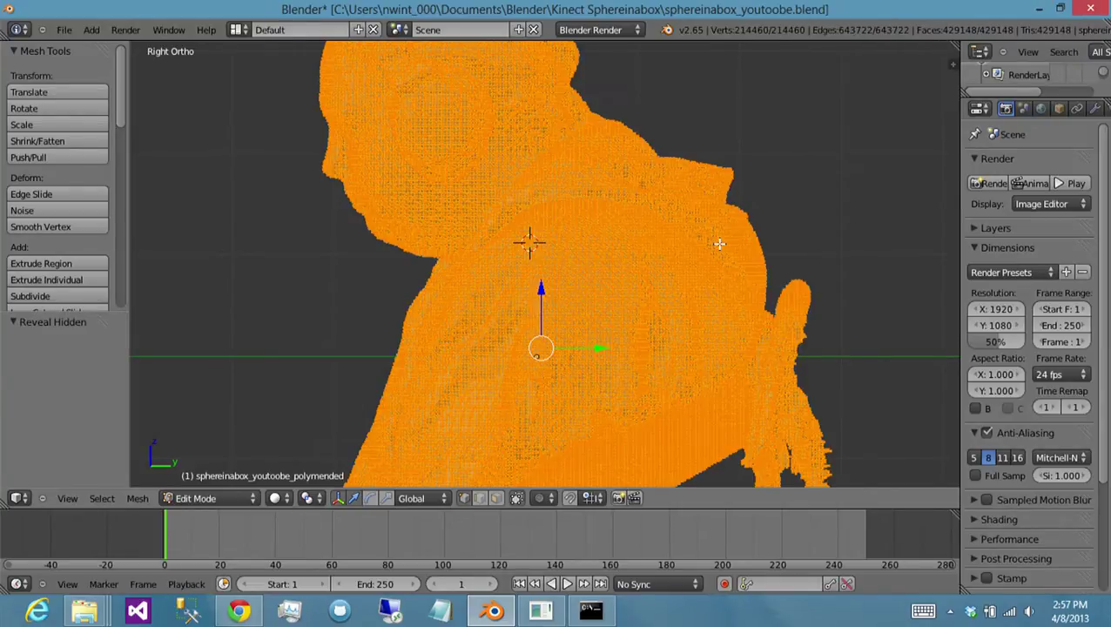
key(a)
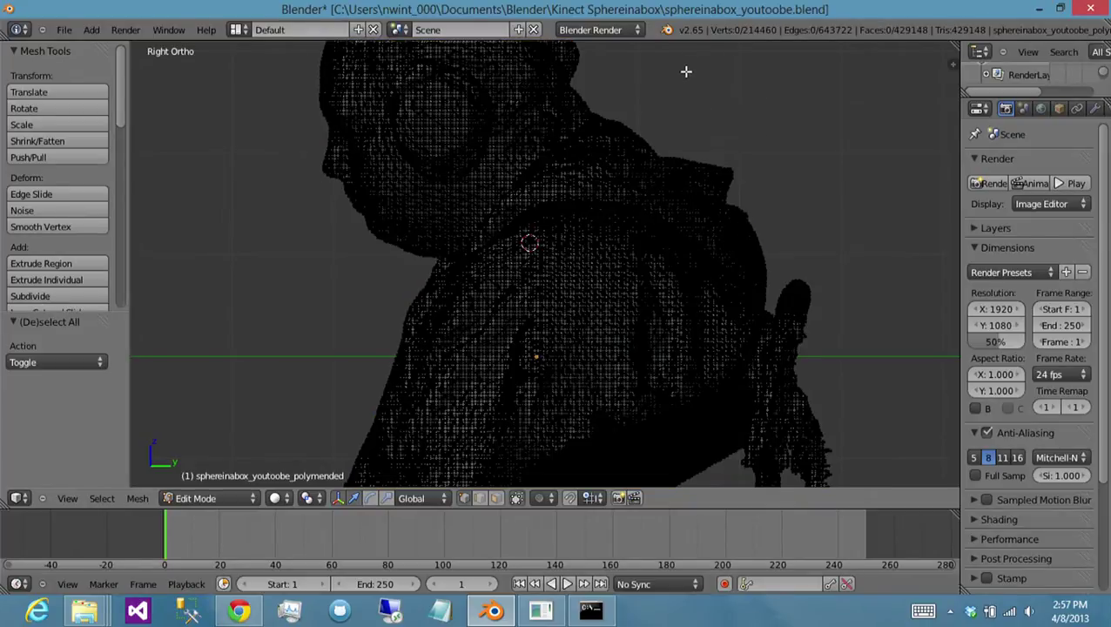
- Isolate the top of the head by box-selecting it through the mesh and hiding everything unselected, leaving nothing selected
shift+middle_drag(687, 78, 711, 256)
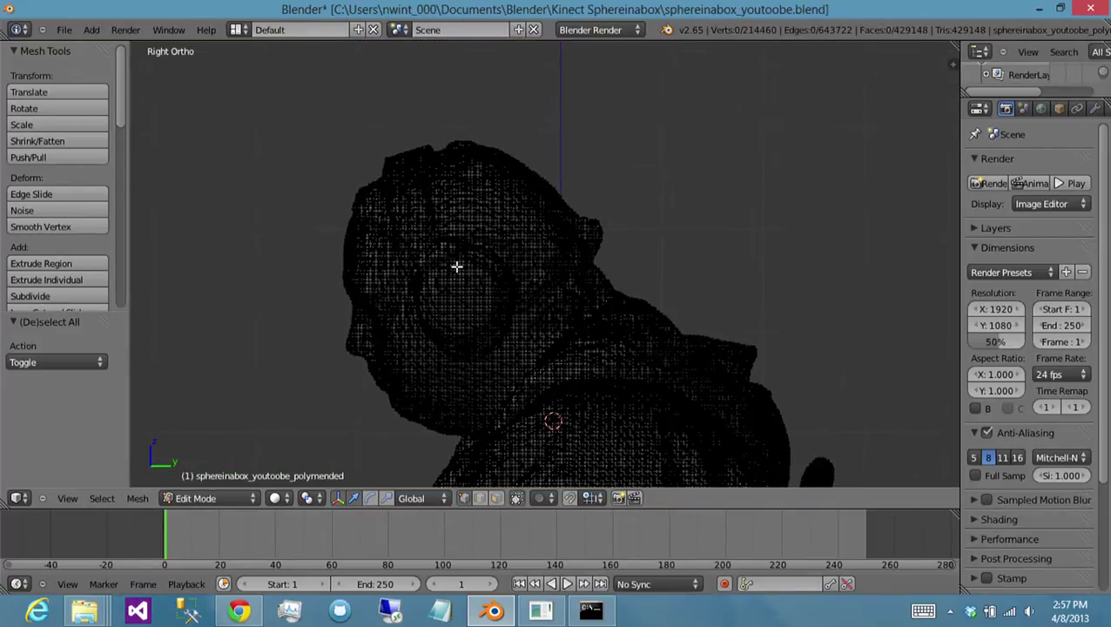
key(z)
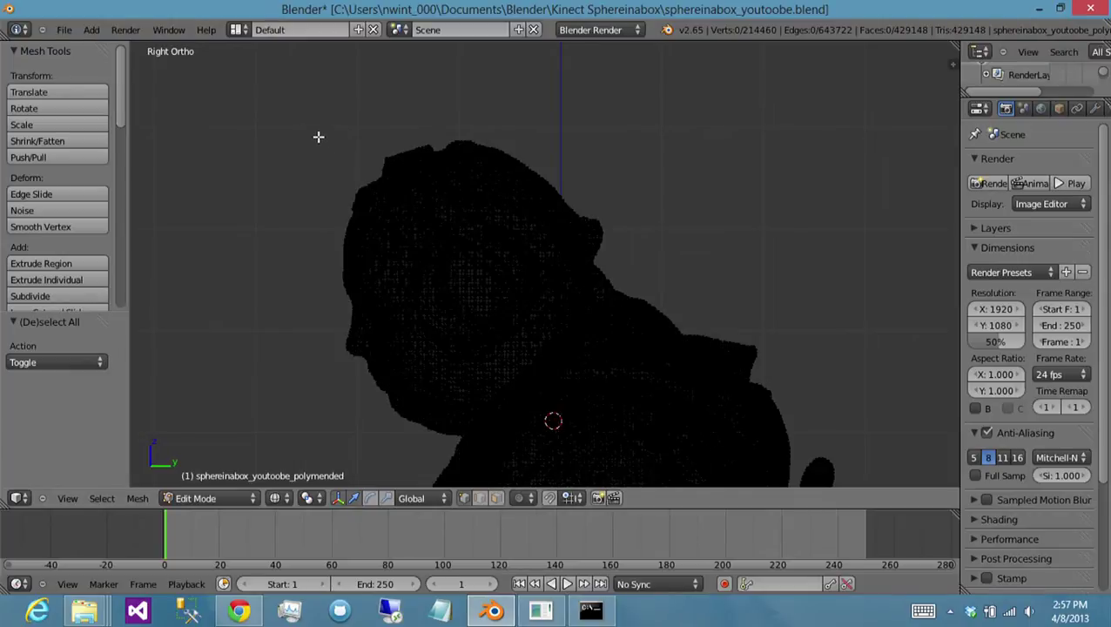
key(b)
mouse_move(296, 111)
mouse_down()
mouse_move(476, 250)
mouse_move(637, 295)
mouse_move(625, 240)
mouse_up()
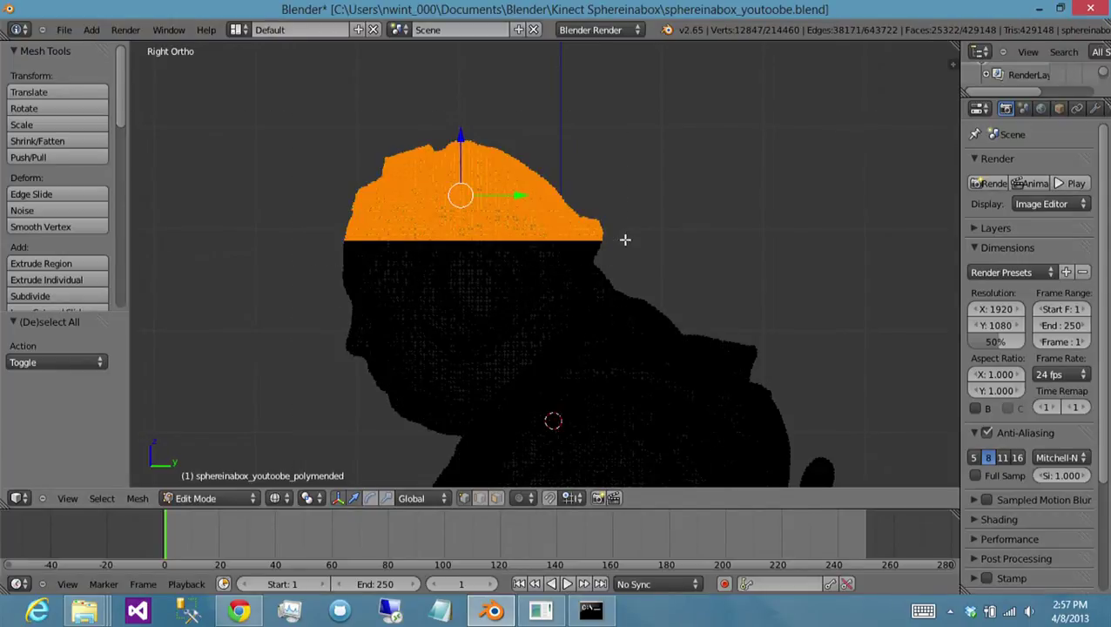
key(shift+h)
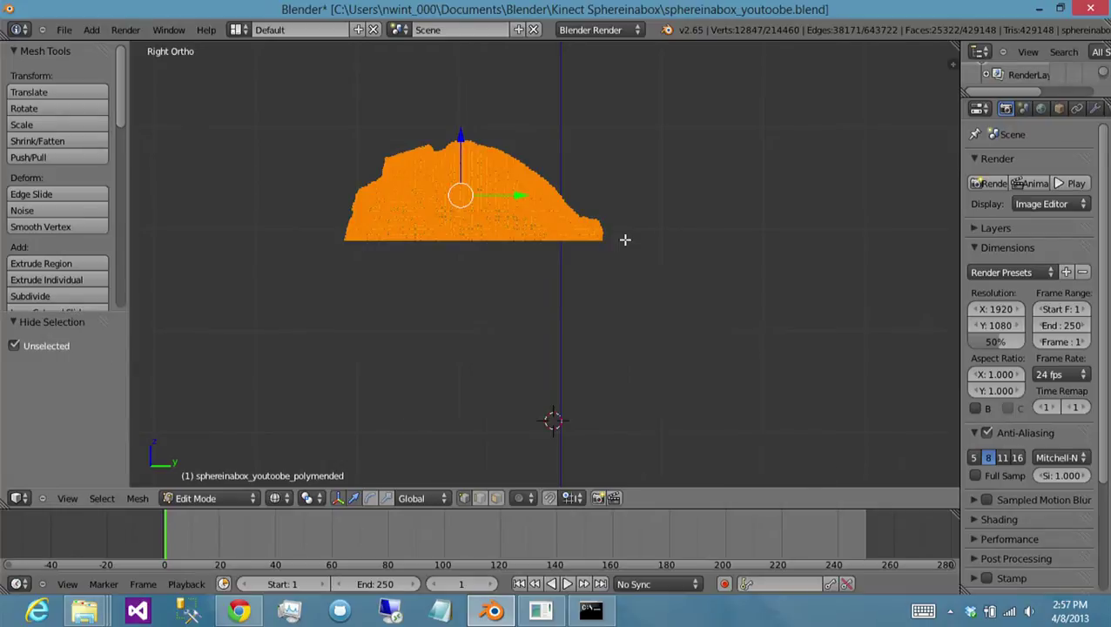
key(a)
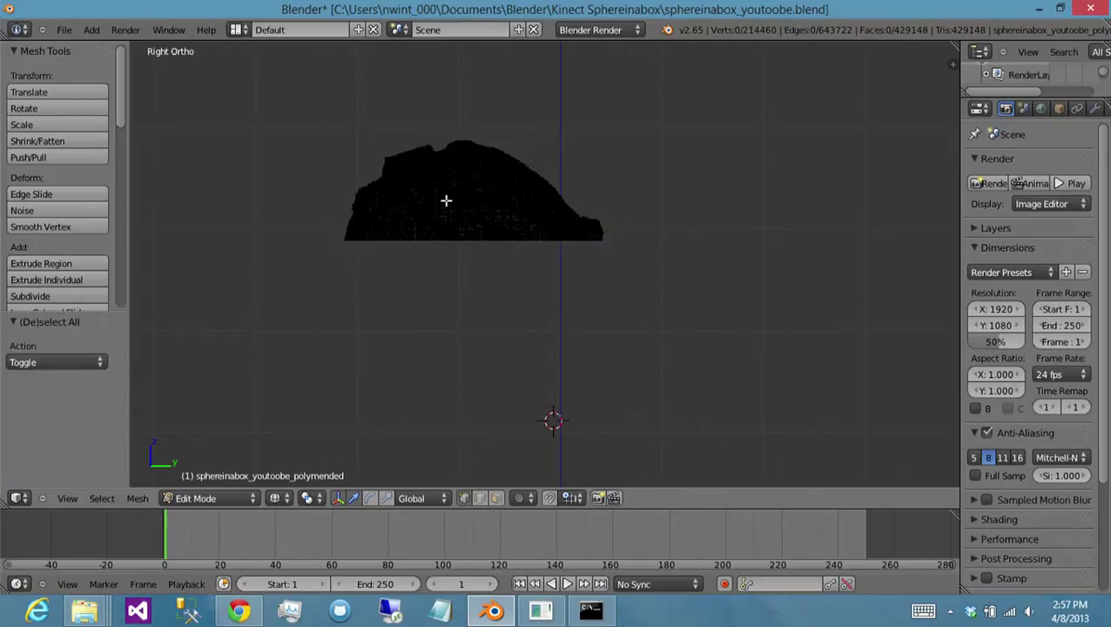
- From the front view, box-select the raised vertices along the very top of the head in wireframe
key(KP_1)
scroll(577, 195, up, 3)
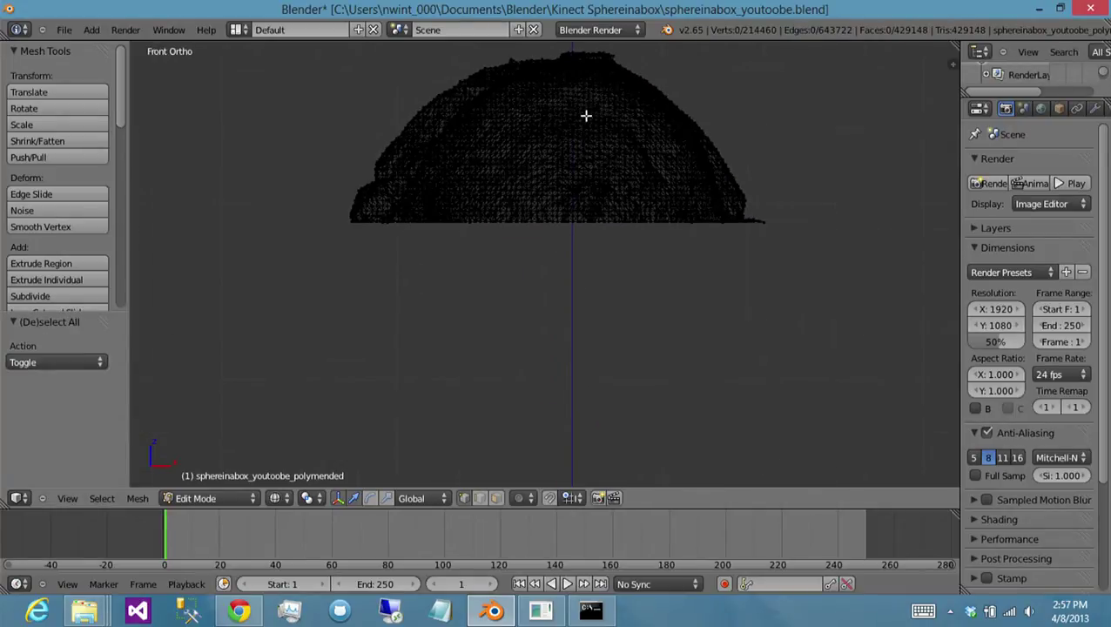
shift+middle_drag(586, 116, 570, 288)
scroll(571, 287, up, 5)
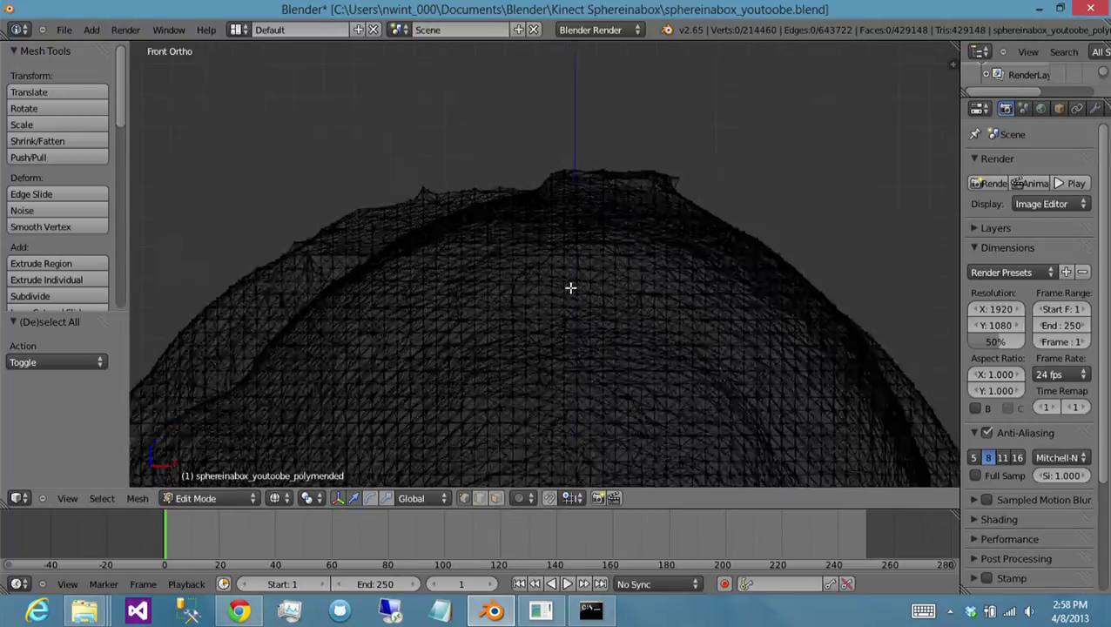
scroll(571, 288, up, 2)
key(b)
drag(416, 100, 784, 146)
key(b)
drag(290, 147, 787, 165)
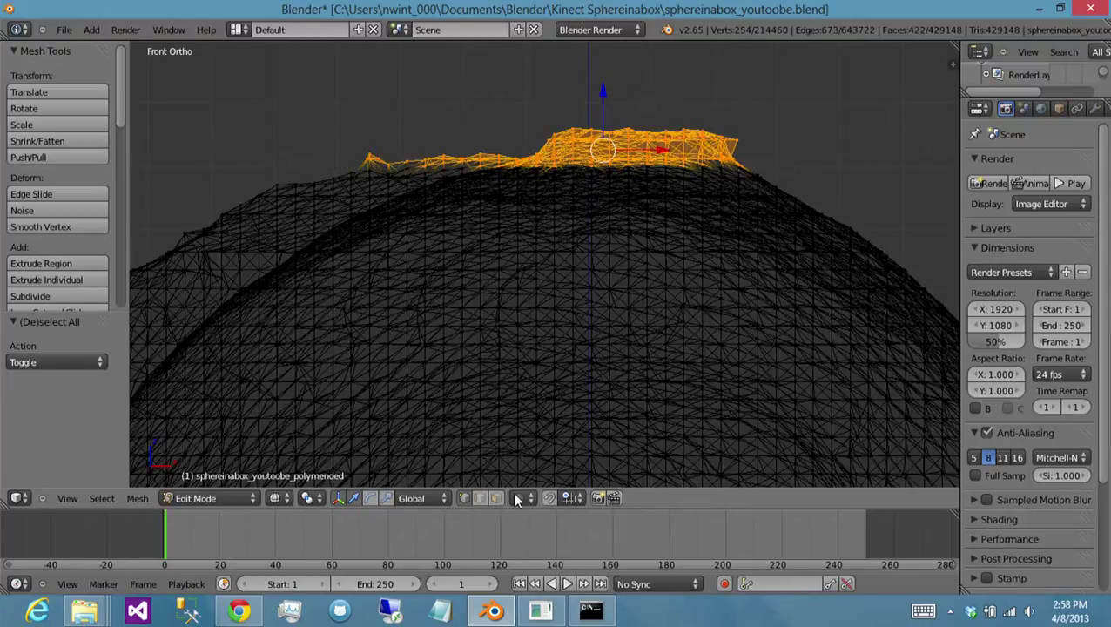
- Return to solid shading and grow the selection twice around the round bump on the crown
key(z)
middle_drag(587, 173, 641, 253)
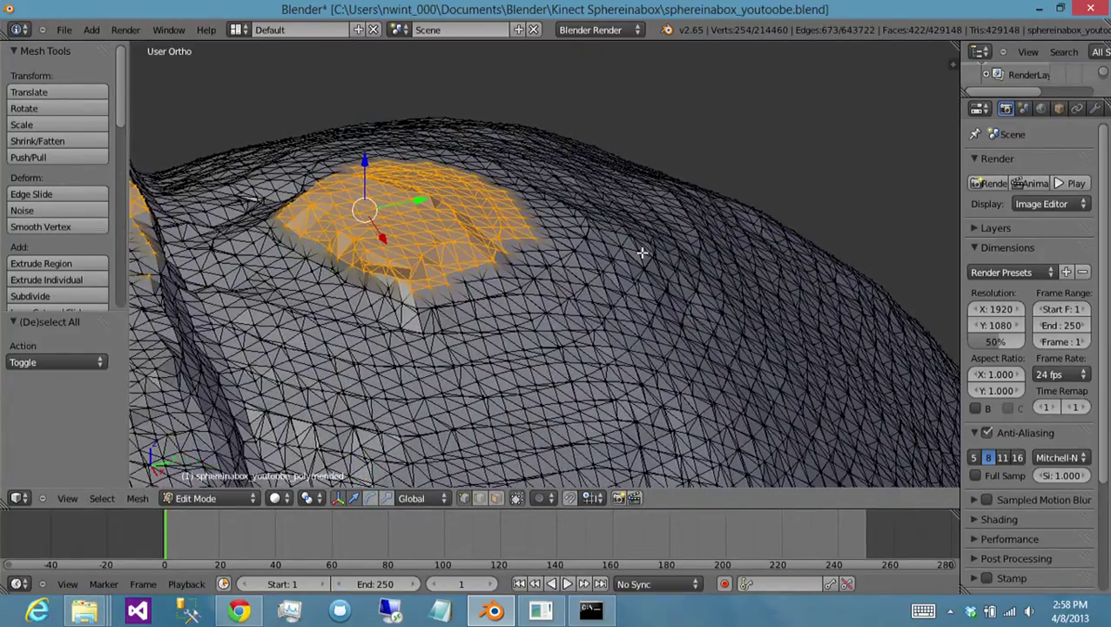
key(ctrl+KP_Add)
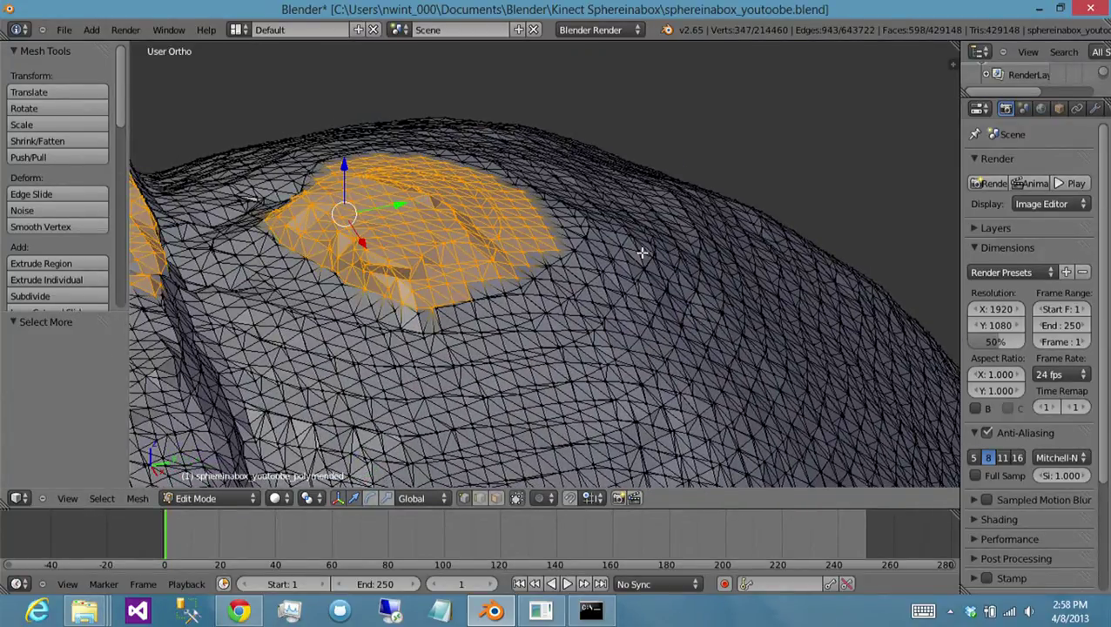
key(ctrl+KP_Add)
- Deselect the stray vertices on the neighbouring ridge, including those behind the surface, keeping the round crown patch selected
shift+middle_drag(397, 206, 520, 208)
key(b)
drag(369, 86, 175, 320)
middle_drag(175, 321, 187, 330)
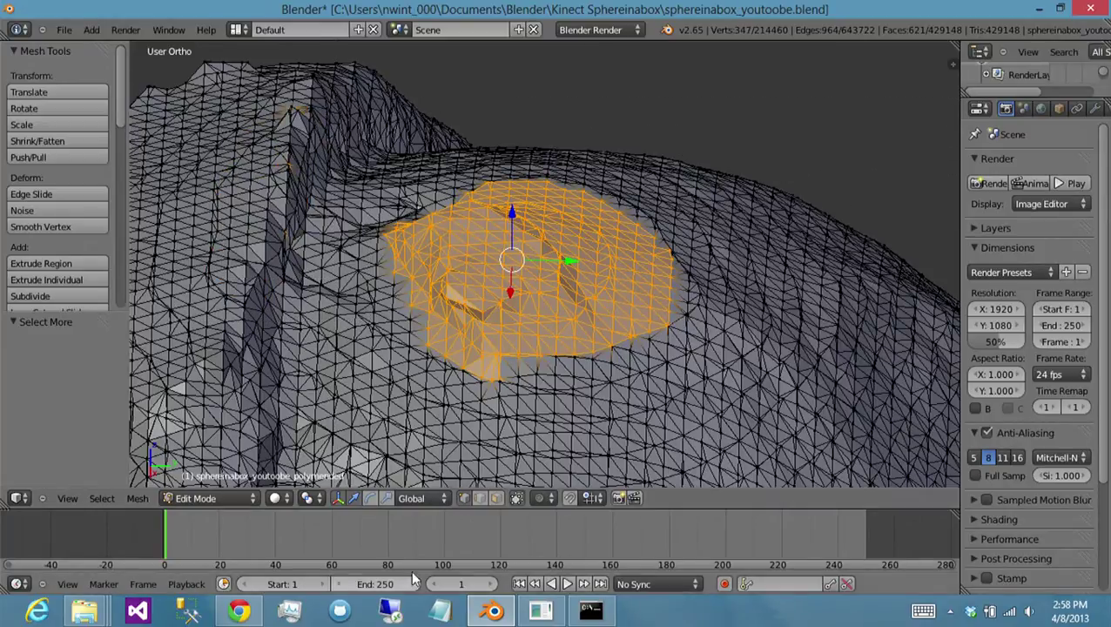
click(514, 496)
key(b)
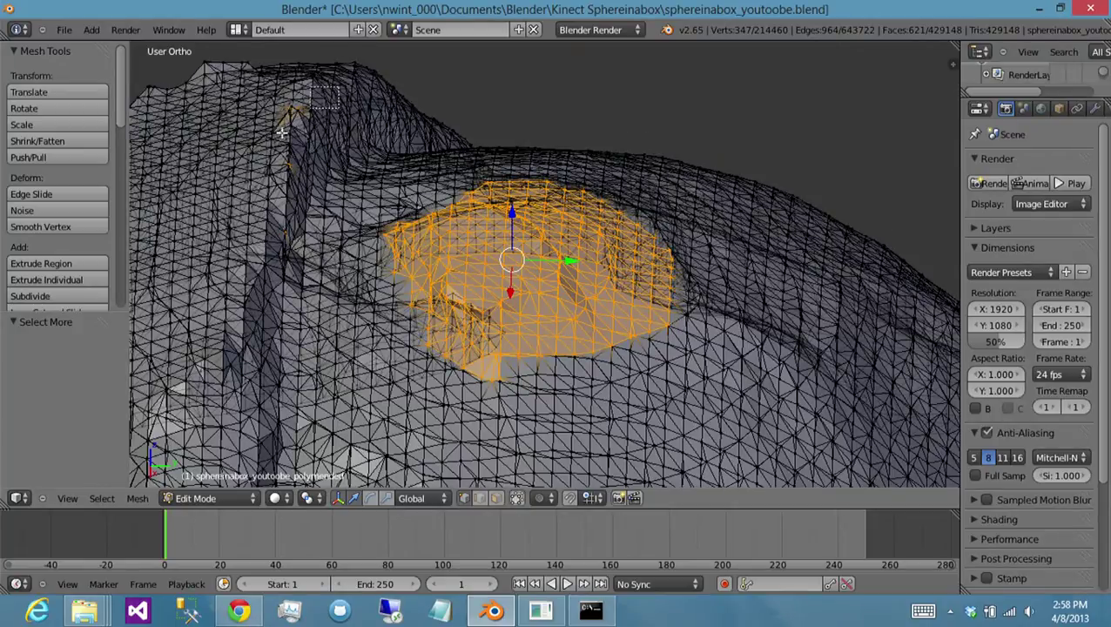
middle_drag(339, 85, 190, 328)
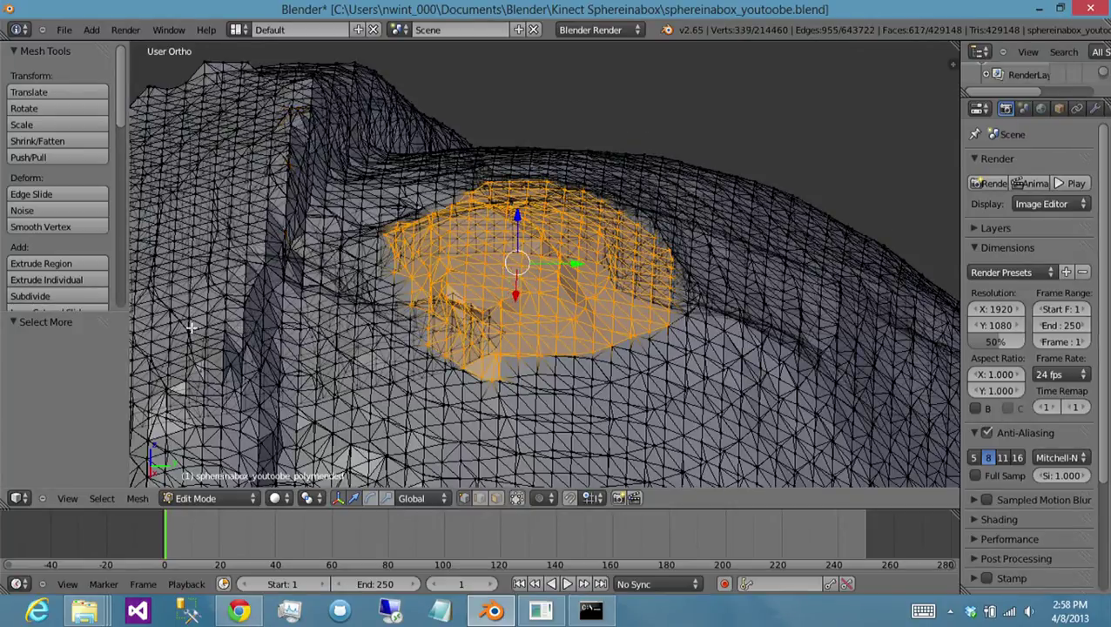
- Limit selection to visible geometry, smooth the round crown patch's vertices 9 times, and clear the selection
click(516, 497)
click(514, 497)
click(515, 497)
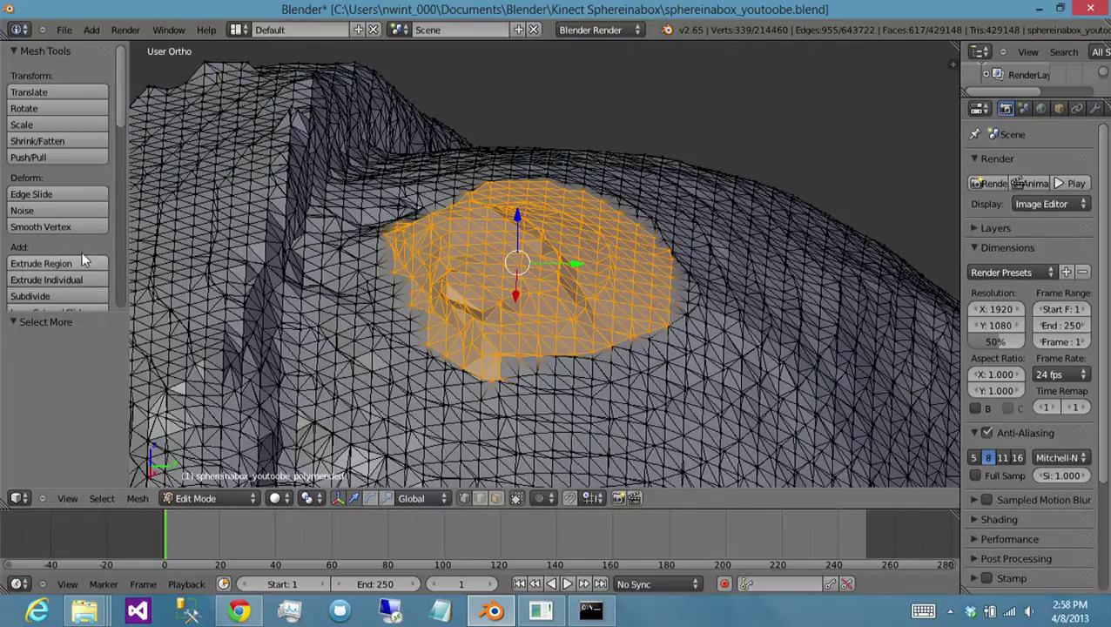
click(69, 225)
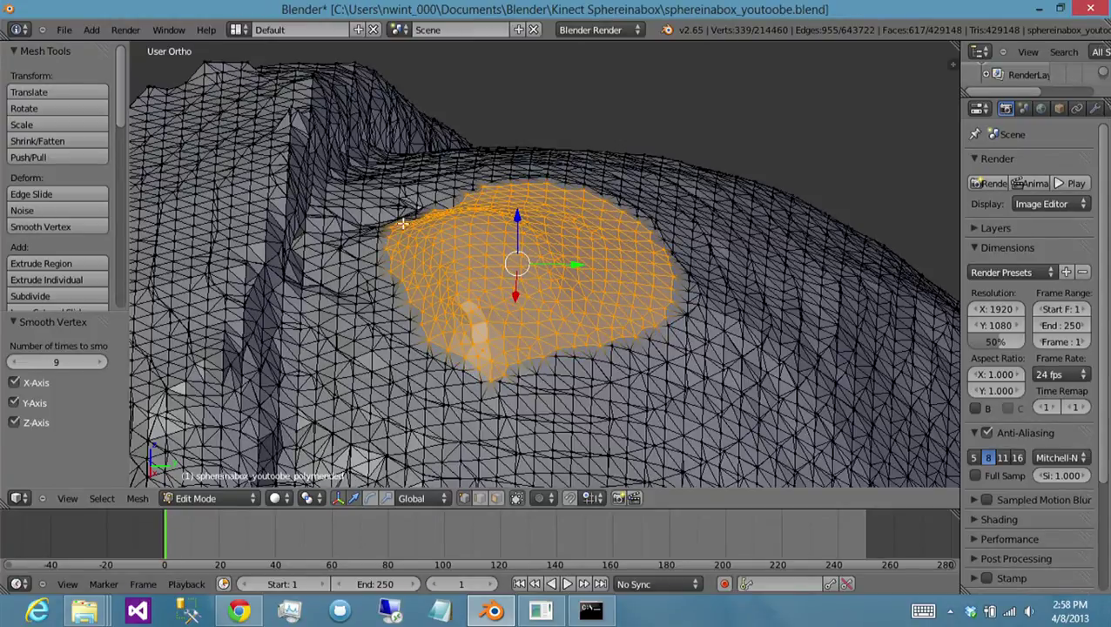
key(a)
- Box-select the vertices along the rear edge of the raised flat area in front of the crown
middle_drag(382, 193, 585, 235)
key(b)
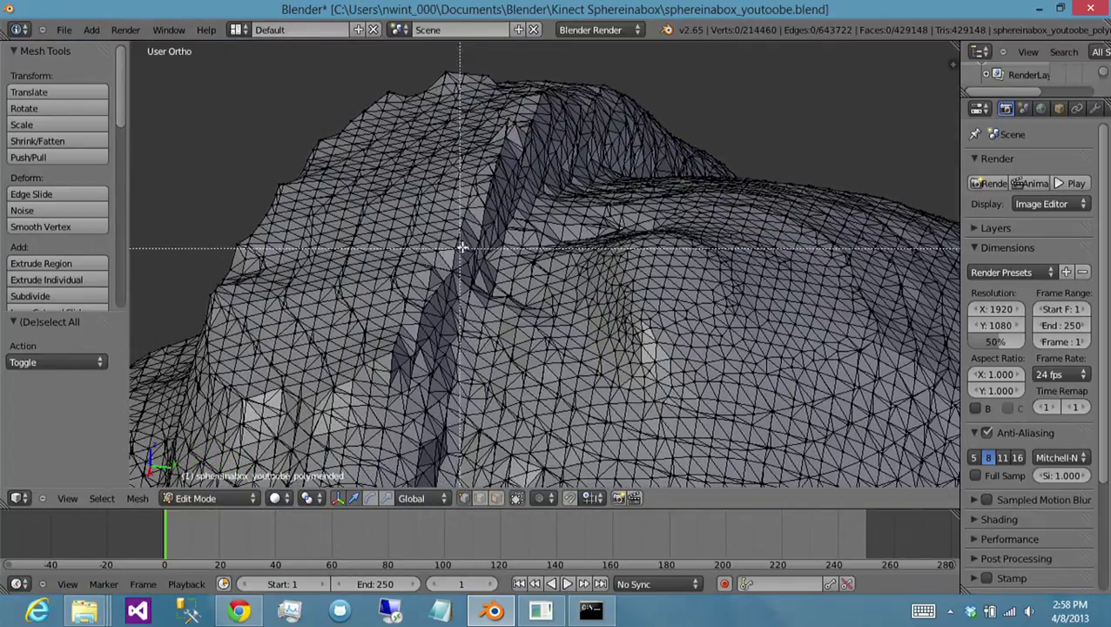
drag(561, 91, 497, 159)
key(b)
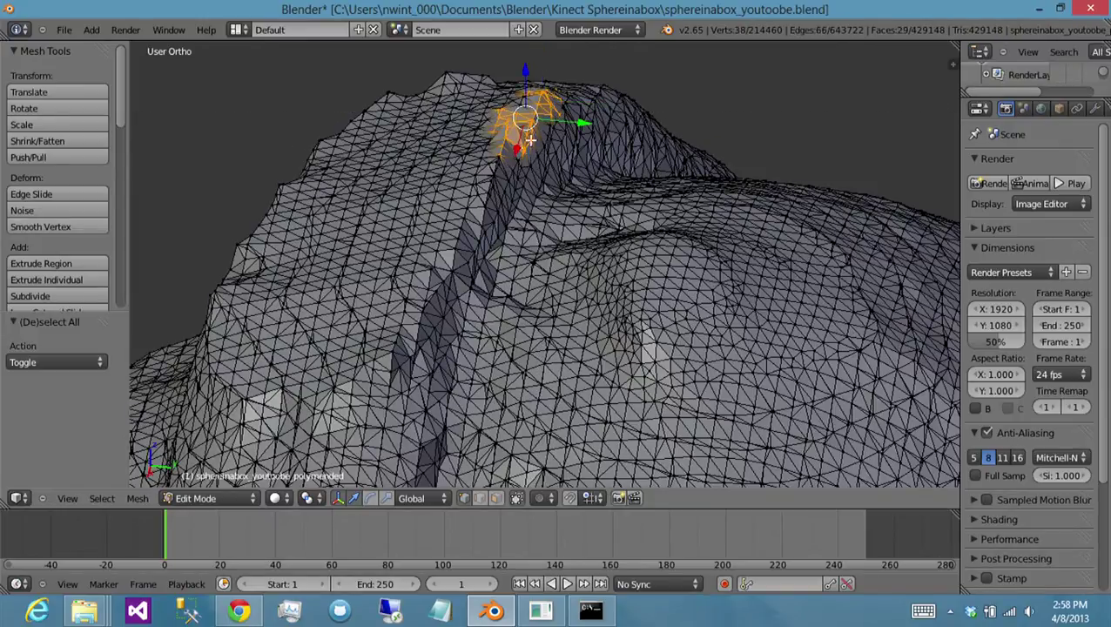
middle_drag(452, 180, 508, 163)
key(b)
drag(508, 162, 421, 340)
key(b)
key(b)
key(b)
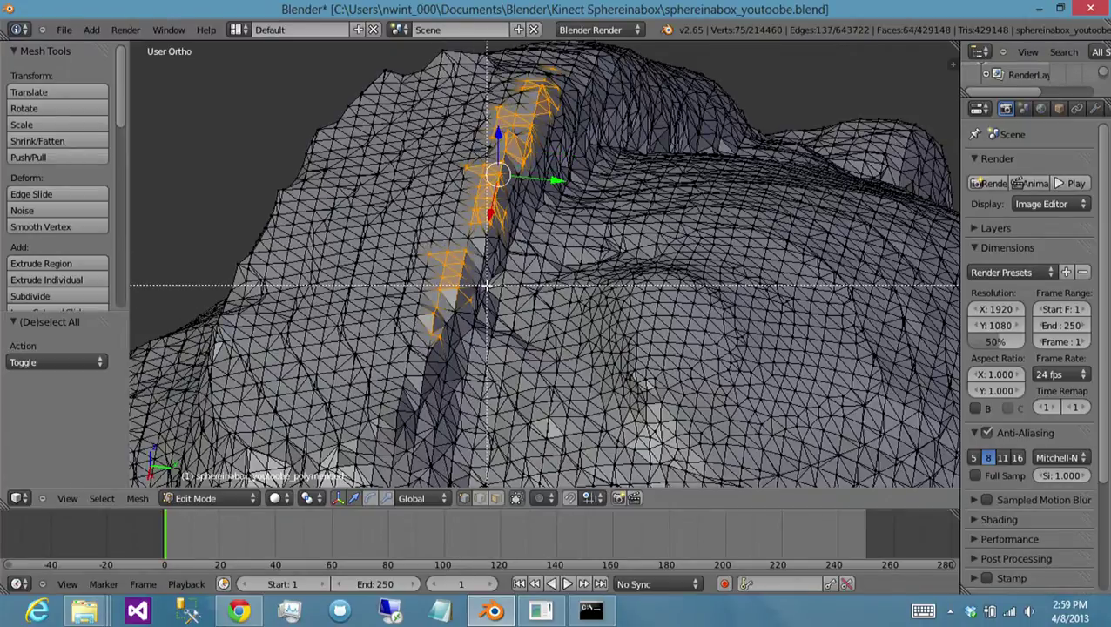
drag(486, 285, 471, 306)
key(b)
drag(438, 345, 350, 446)
key(b)
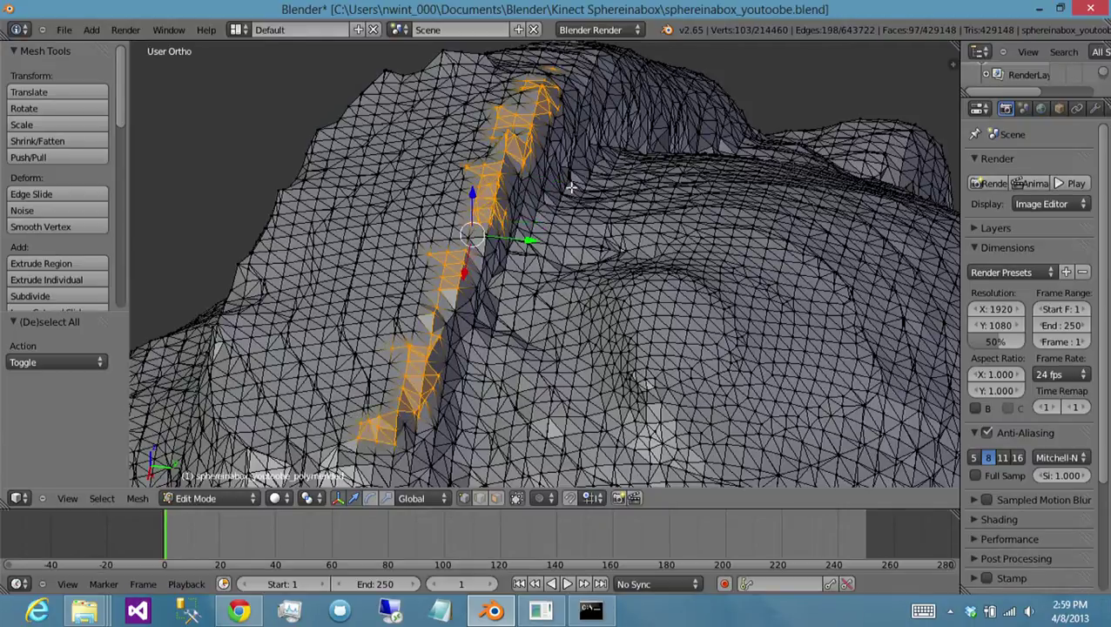
- Add the vertices around one end and along the forehead-side edge of the raised flat area to the selection
middle_drag(565, 123, 557, 84)
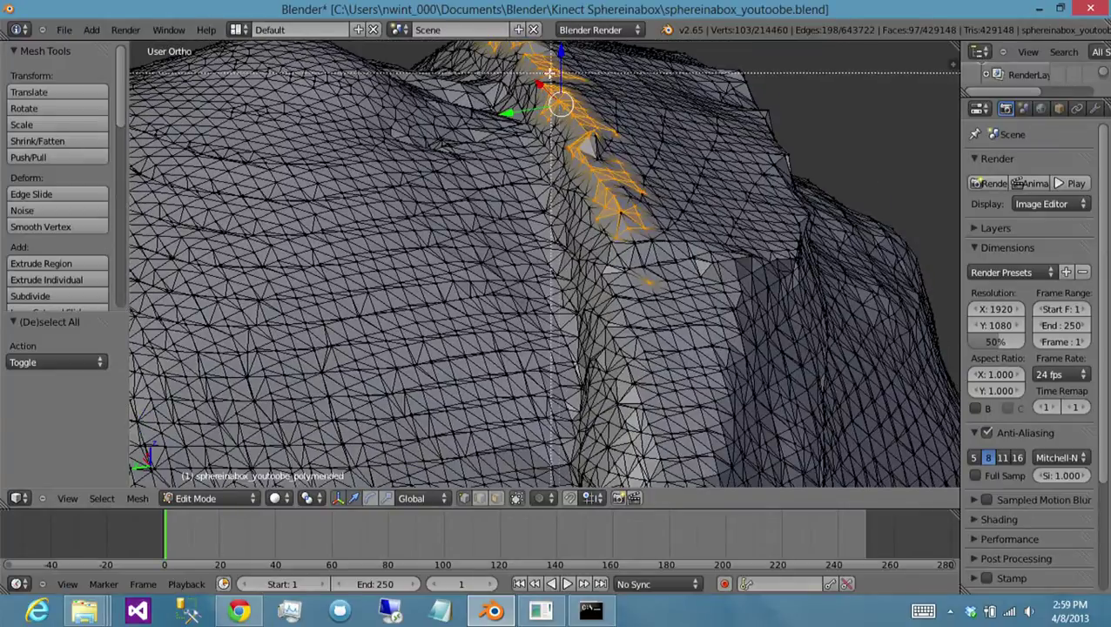
key(b)
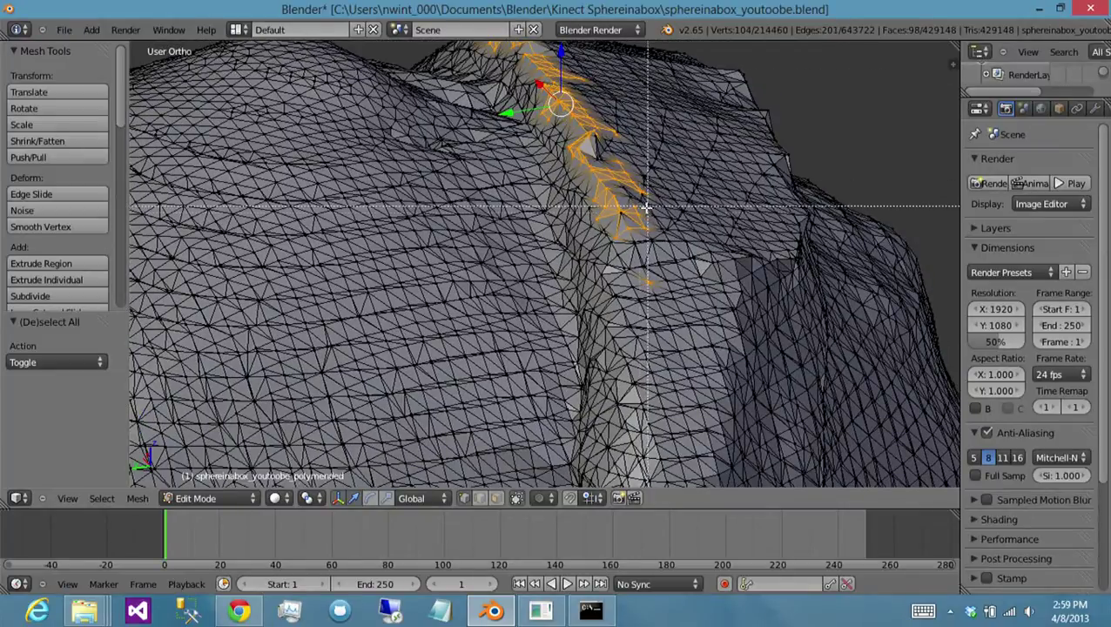
drag(623, 228, 707, 257)
middle_drag(761, 266, 670, 266)
key(b)
drag(544, 272, 806, 281)
middle_drag(754, 288, 498, 283)
key(b)
drag(458, 288, 596, 292)
key(b)
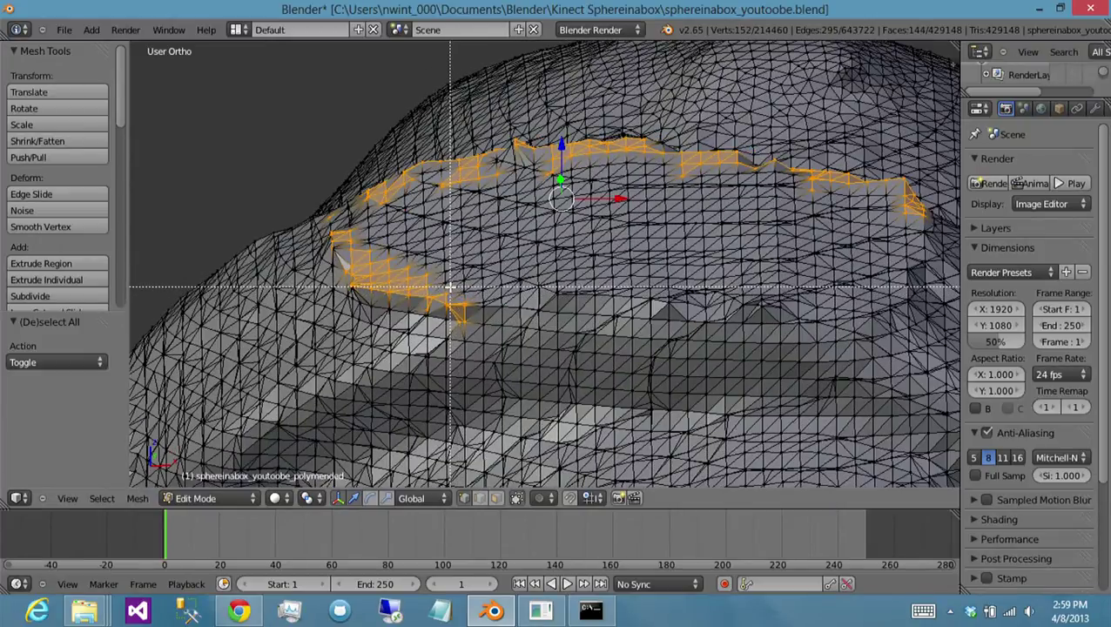
drag(449, 292, 858, 331)
key(b)
key(b)
- Add the remaining rim vertices at the far end of the raised flat area to close the selection loop
middle_drag(858, 330, 532, 387)
key(b)
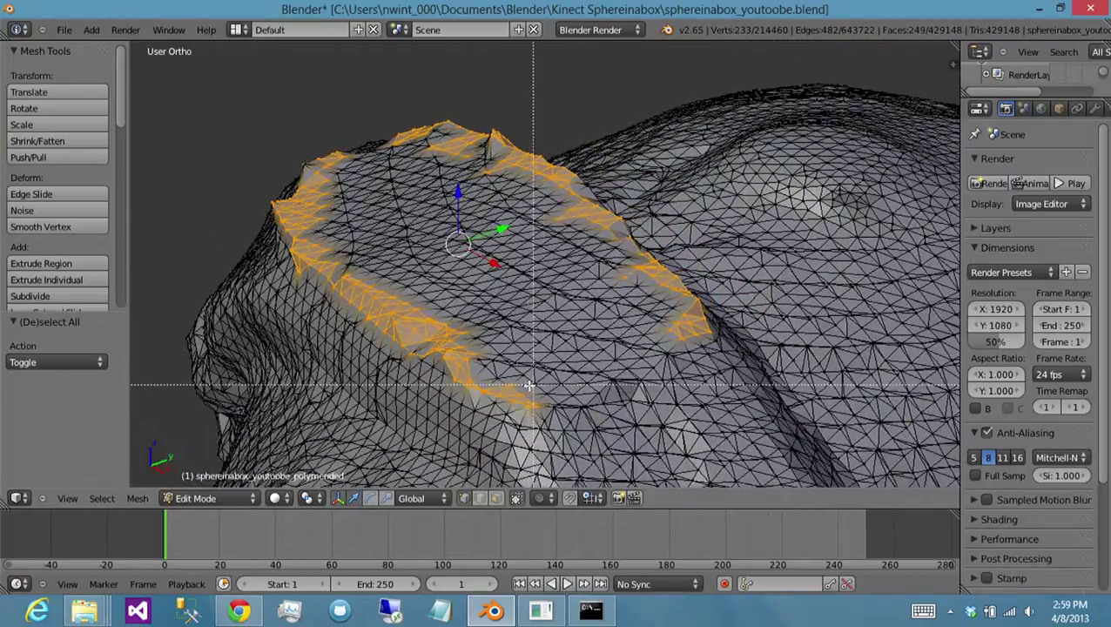
drag(524, 390, 677, 396)
key(b)
key(b)
middle_drag(677, 396, 598, 344)
key(b)
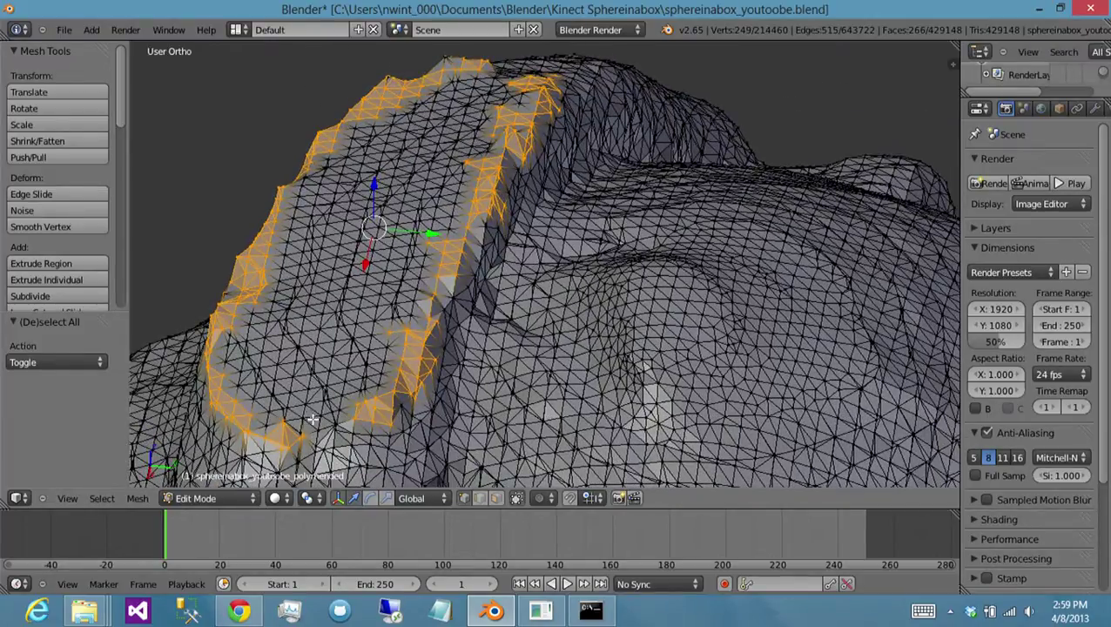
drag(312, 416, 347, 445)
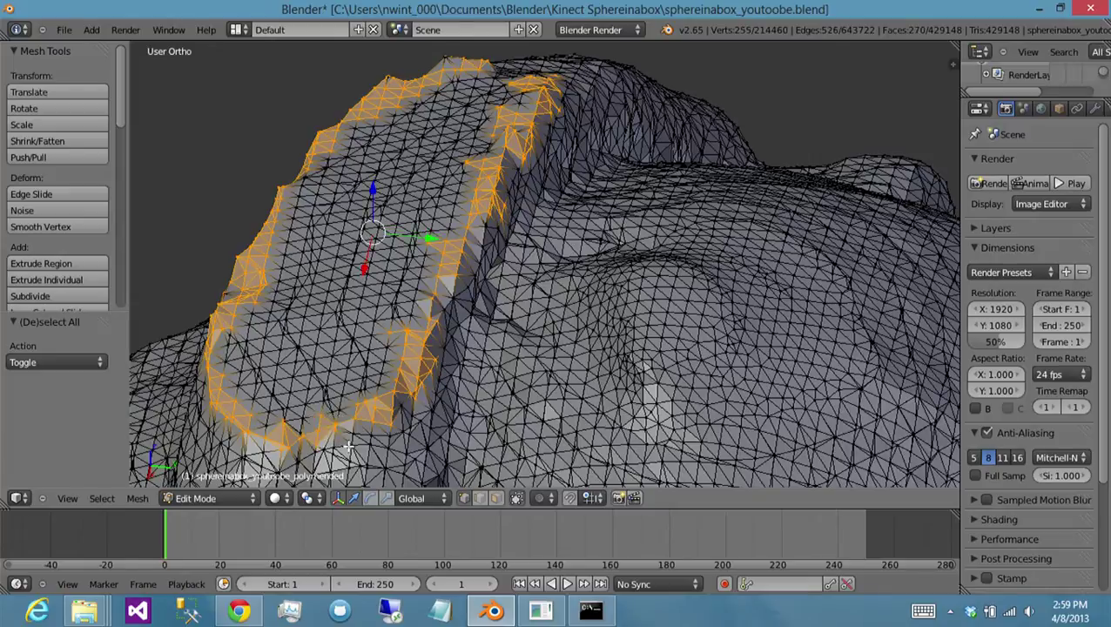
- Grow the rim selection twice, filling the gaps along its outer side with extra vertices between the two expansions
key(ctrl+KP_Add)
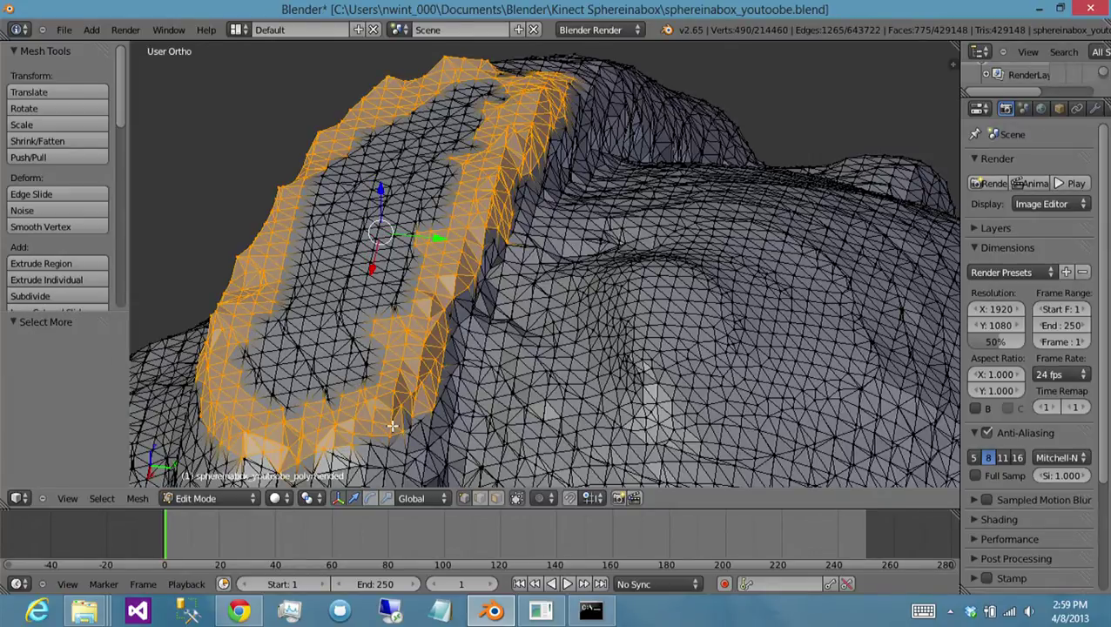
middle_drag(544, 315, 638, 284)
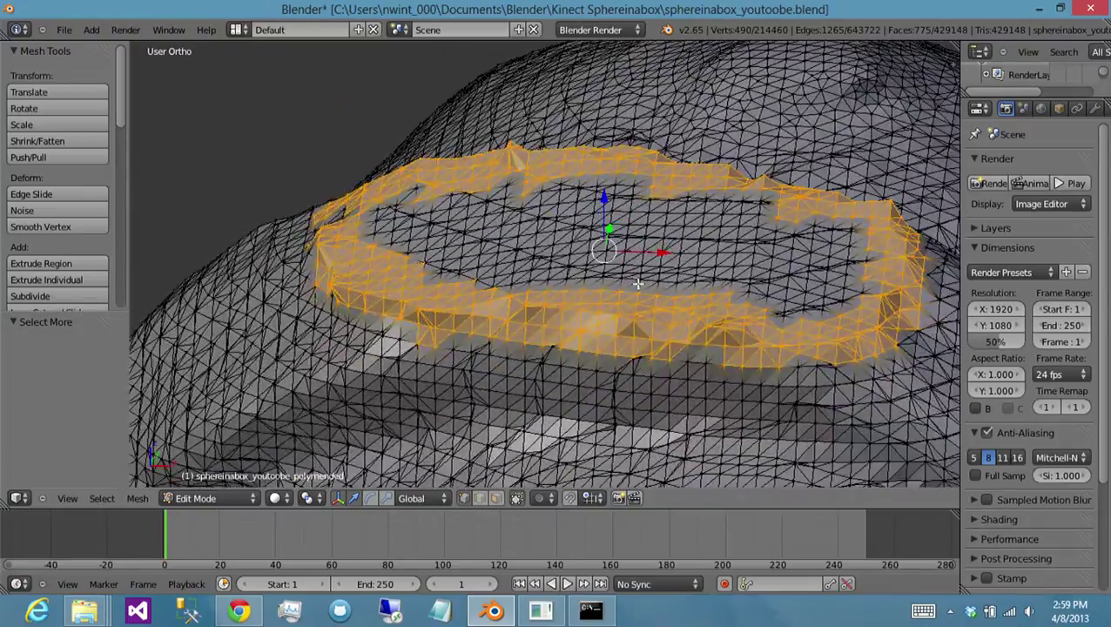
middle_drag(502, 309, 458, 282)
key(b)
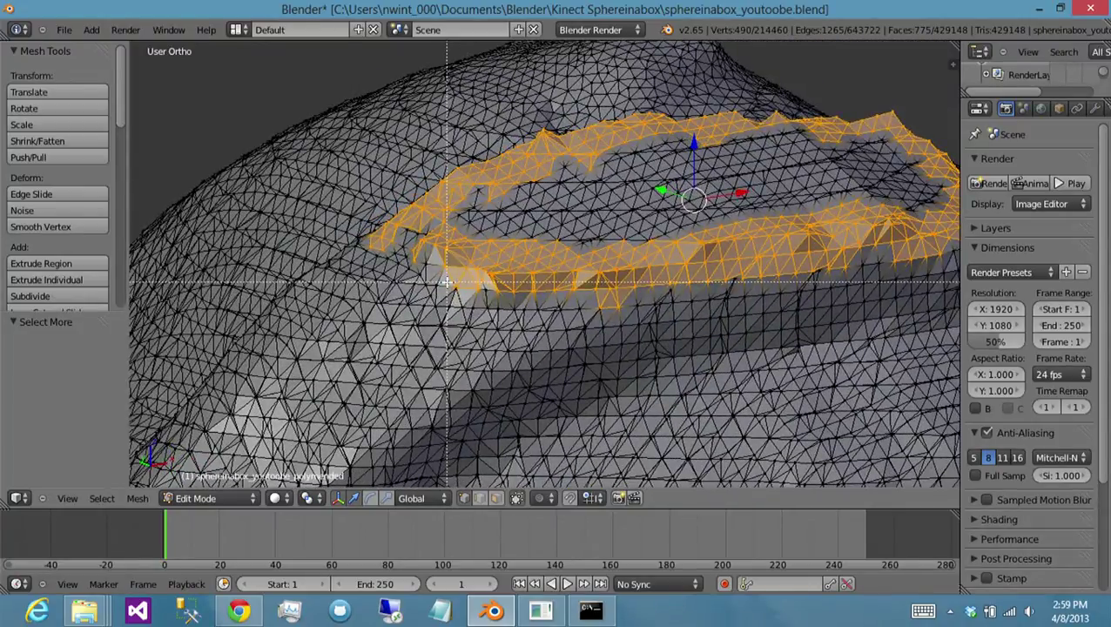
drag(447, 281, 588, 317)
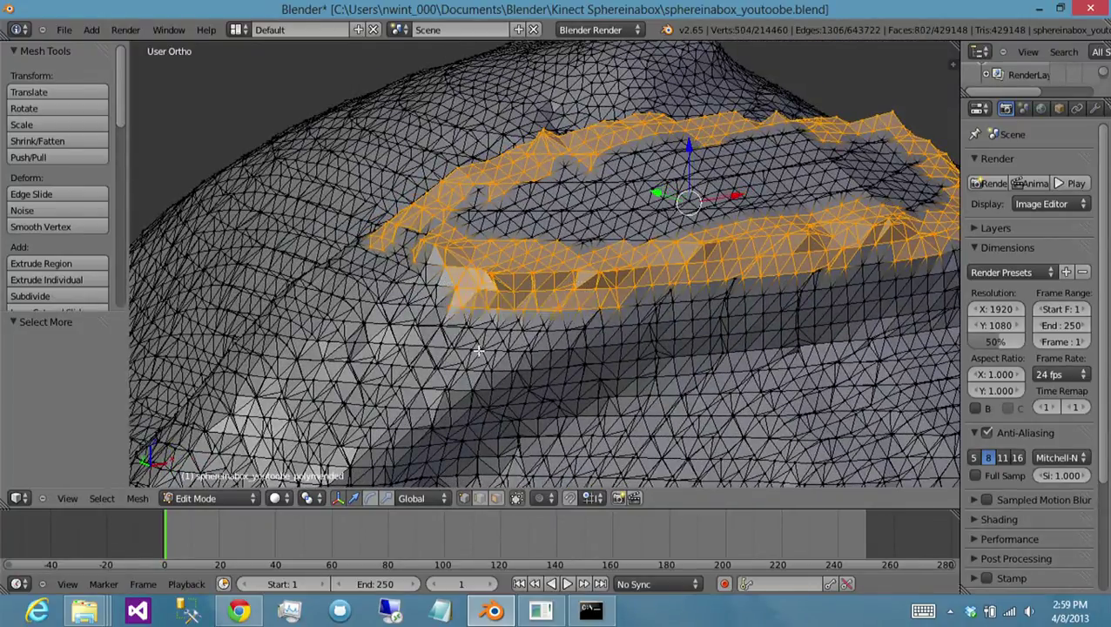
middle_drag(536, 348, 576, 348)
key(b)
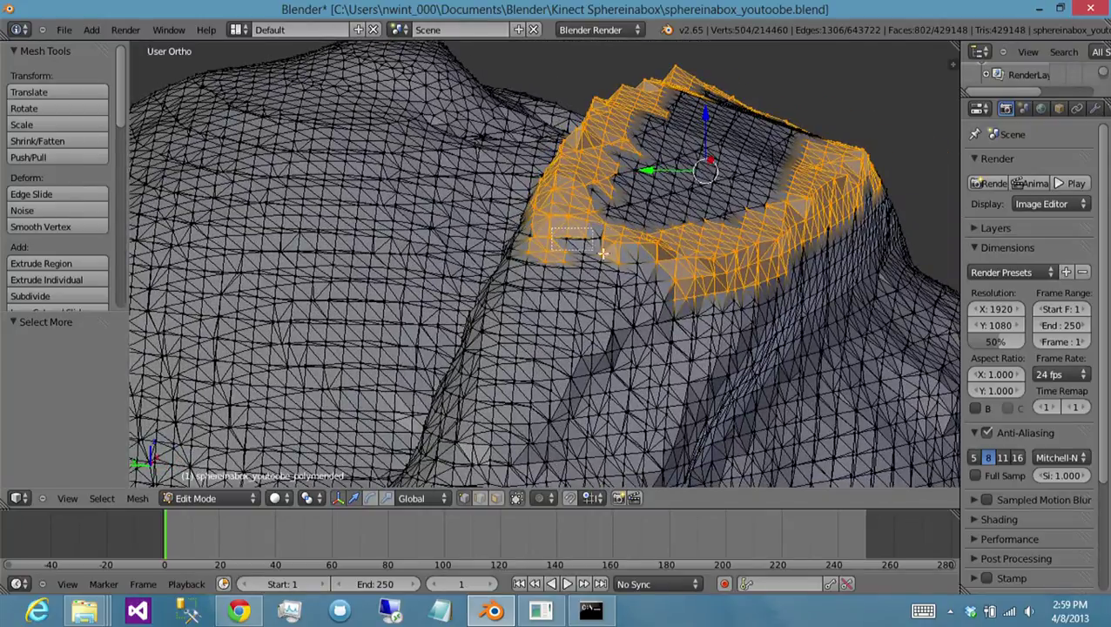
drag(561, 230, 613, 254)
key(ctrl+KP_Add)
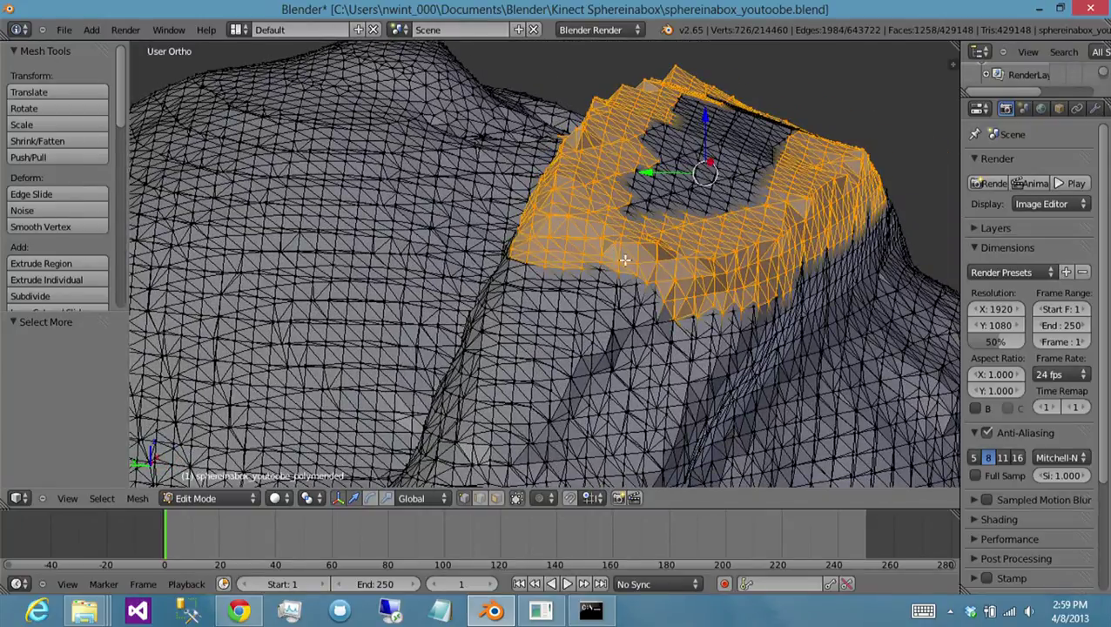
- Deselect the stray vertices beyond the rim band and smooth the band's vertices 9 times
middle_drag(564, 274, 484, 174)
key(b)
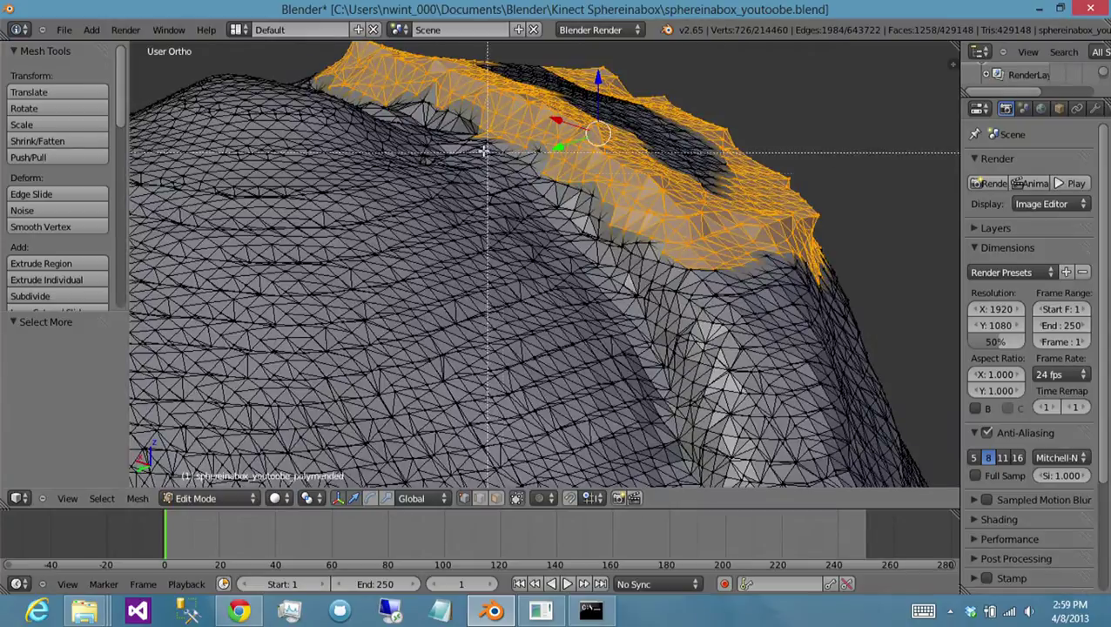
middle_drag(466, 136, 493, 131)
middle_drag(405, 158, 609, 197)
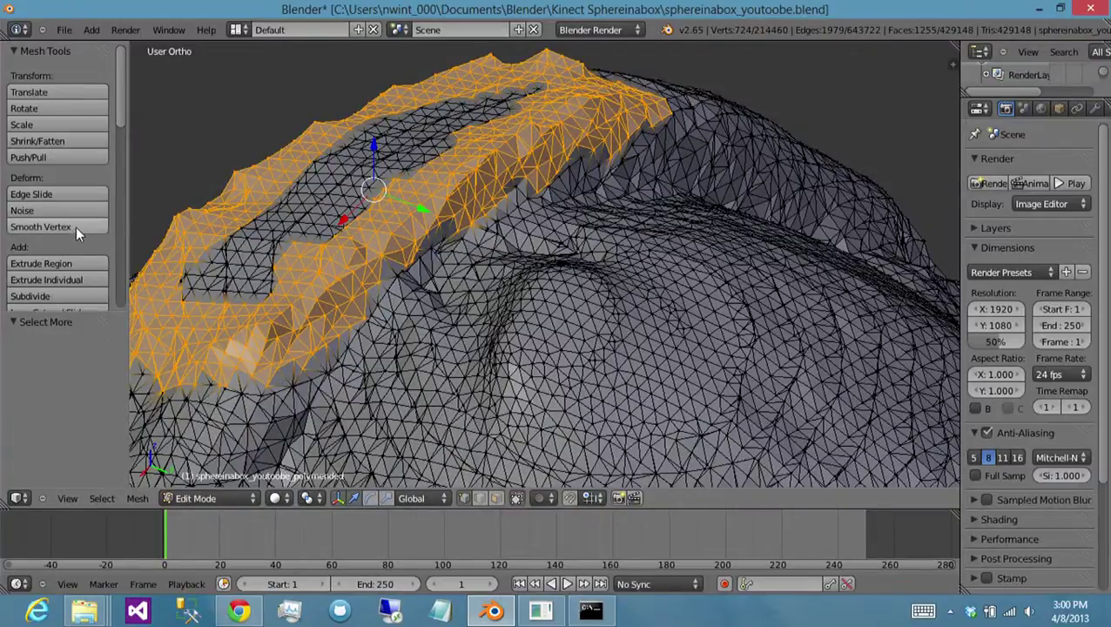
click(76, 226)
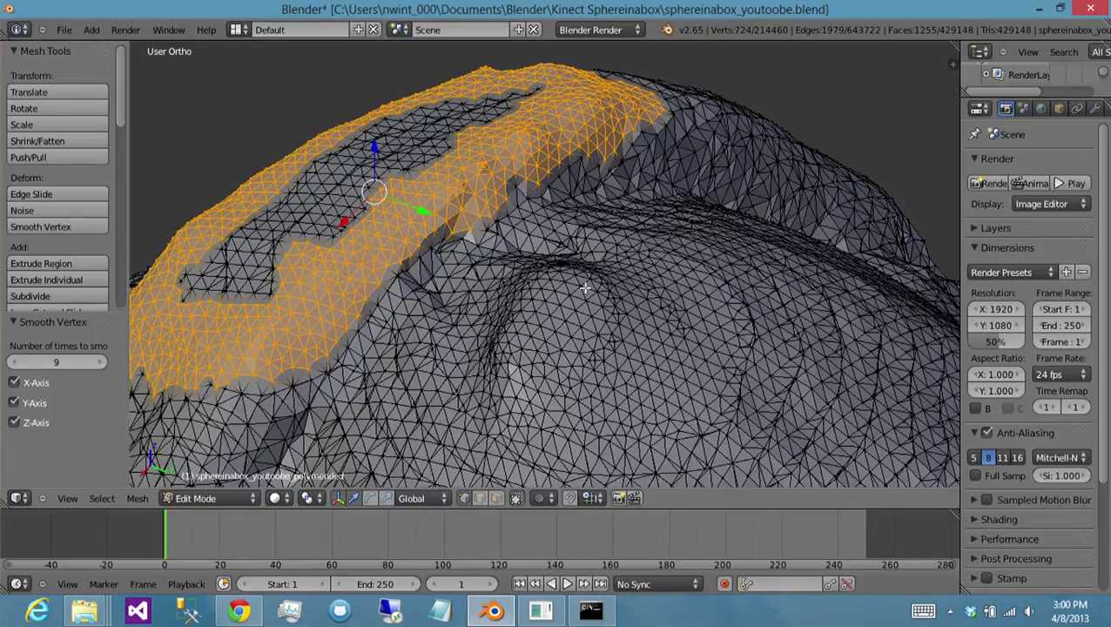
middle_drag(581, 285, 467, 269)
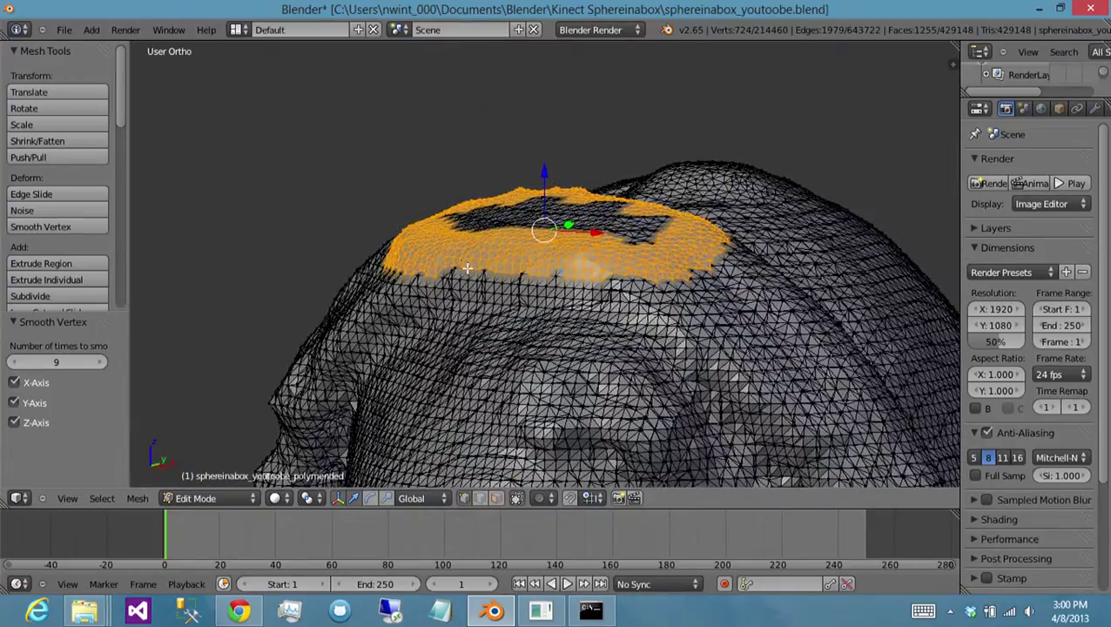
- Check the smoothed band in Object Mode, then replace the edit selection with the small rough patch at the band's lower edge
key(Tab)
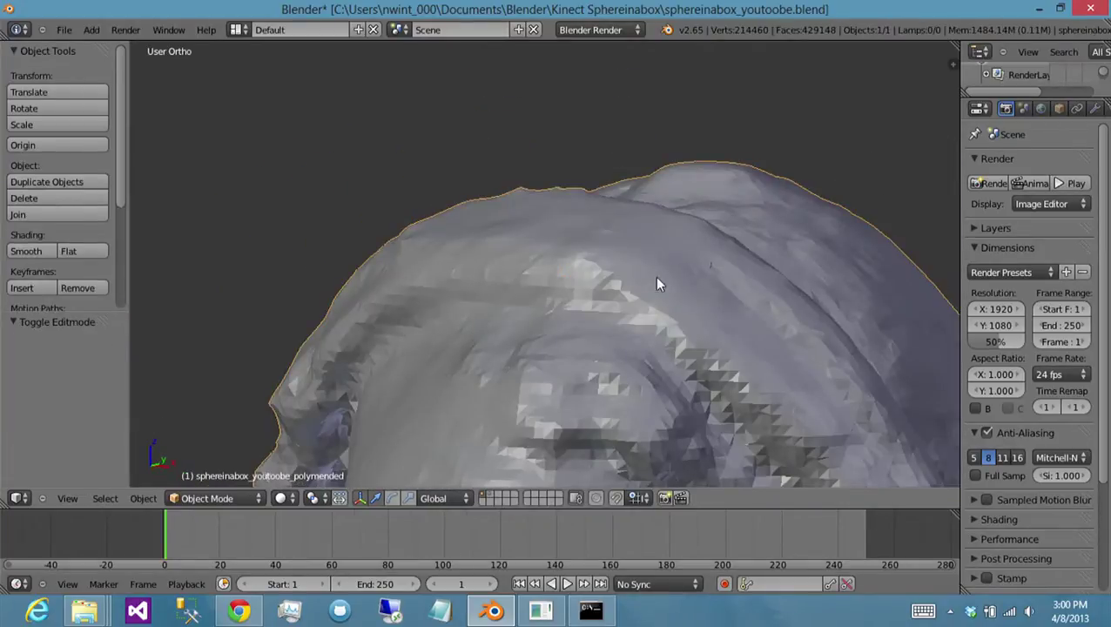
middle_drag(671, 258, 710, 257)
middle_drag(726, 277, 789, 266)
scroll(610, 272, up, 2)
key(Tab)
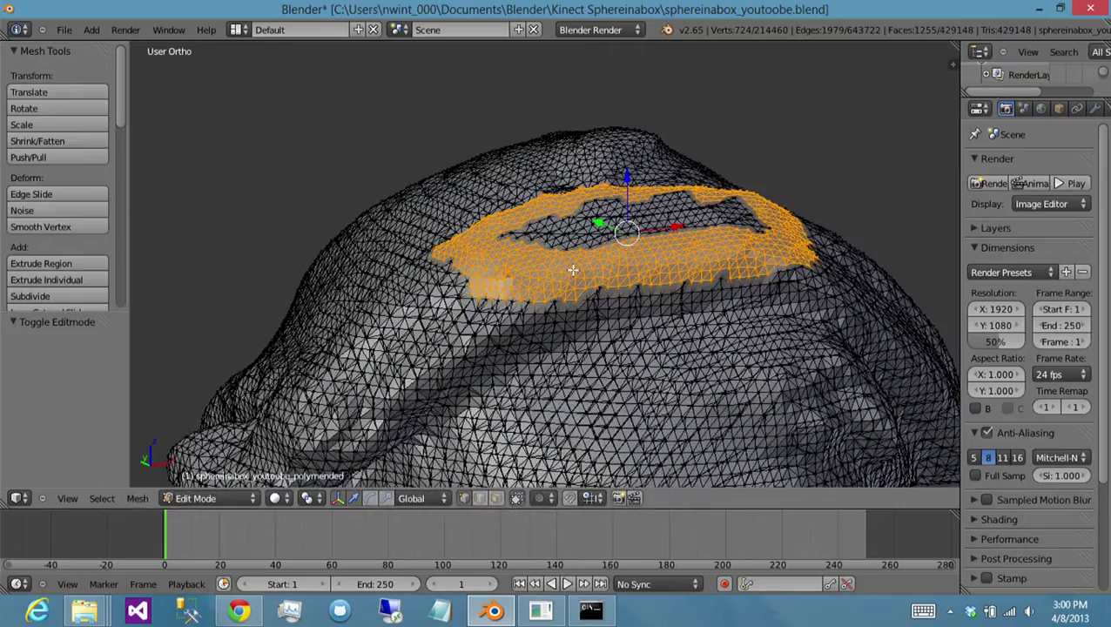
scroll(523, 295, up, 2)
key(a)
key(b)
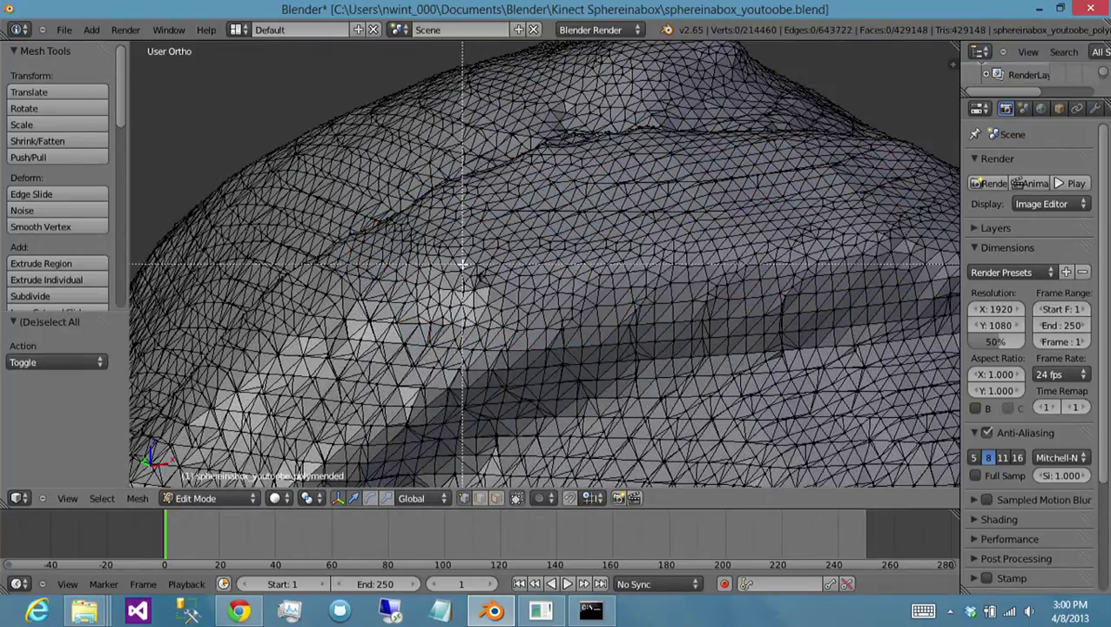
drag(462, 263, 496, 294)
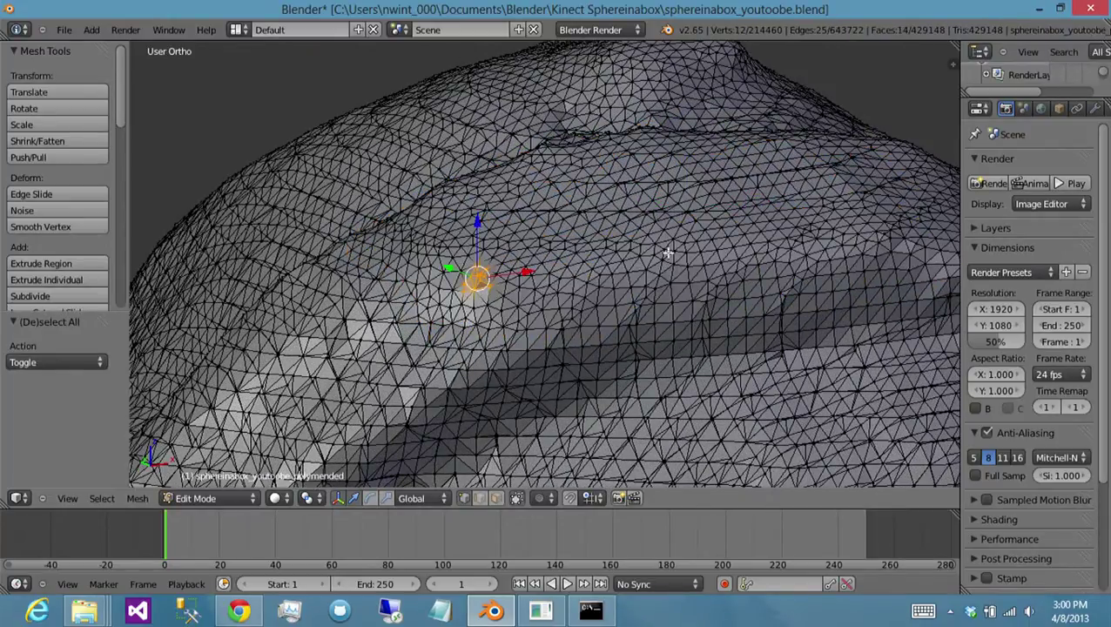
- Add two more rough vertex patches along the ridge at the end of the smoothed area to the selection
middle_drag(667, 251, 411, 253)
key(b)
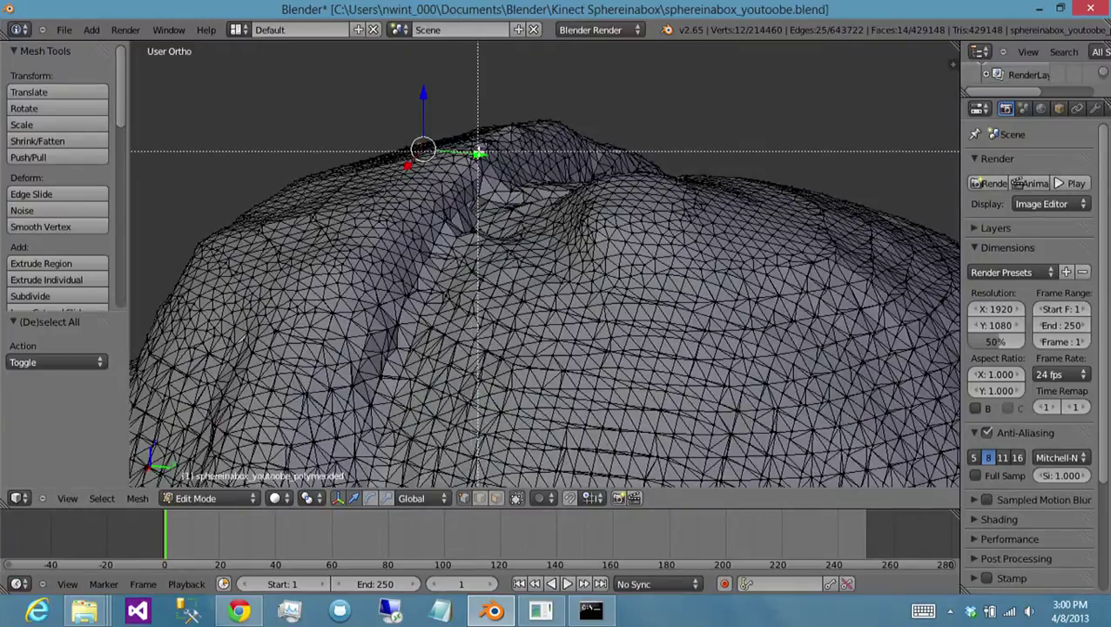
drag(480, 150, 454, 166)
key(b)
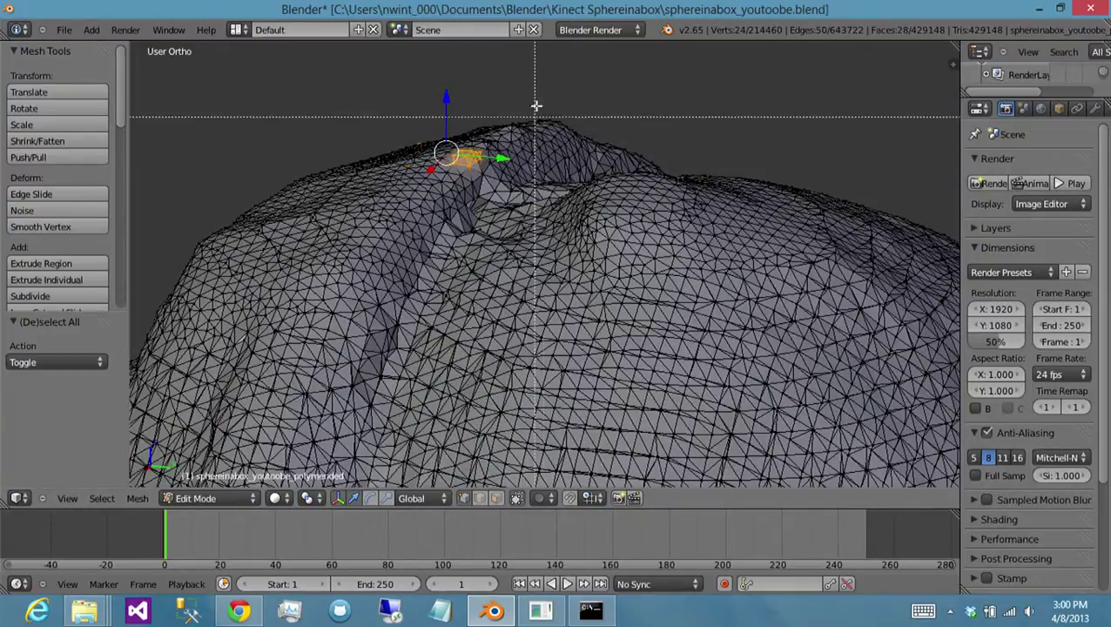
key(Escape)
middle_drag(550, 88, 532, 188)
key(b)
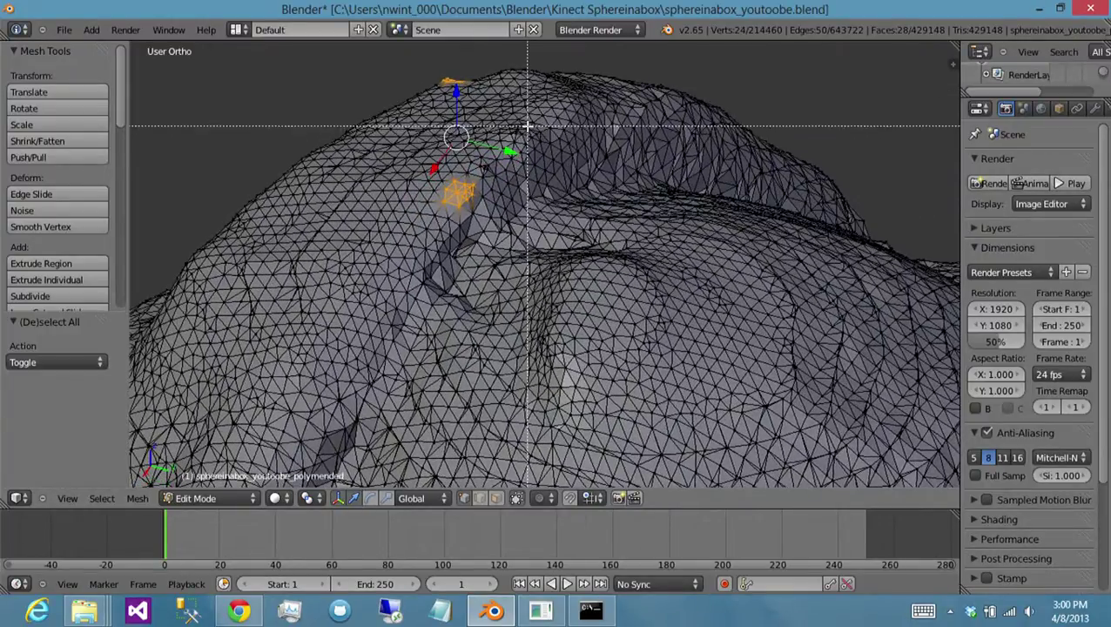
drag(527, 127, 479, 187)
- Smooth the selected patches' vertices 9 times, then clear the selection and return to Object Mode
key(b)
middle_drag(569, 173, 550, 181)
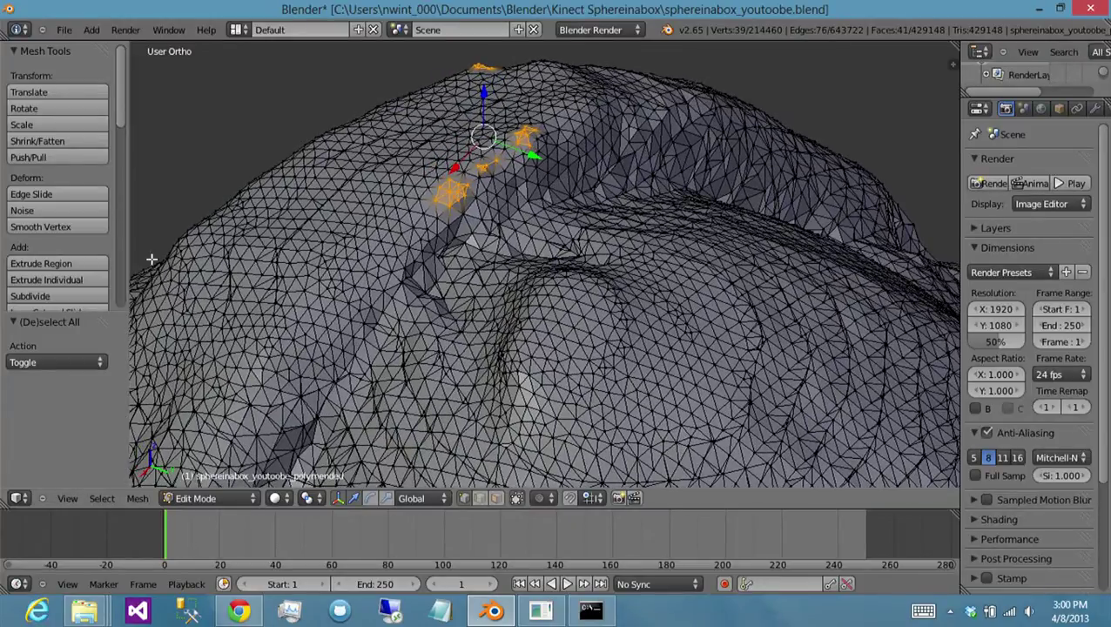
click(74, 226)
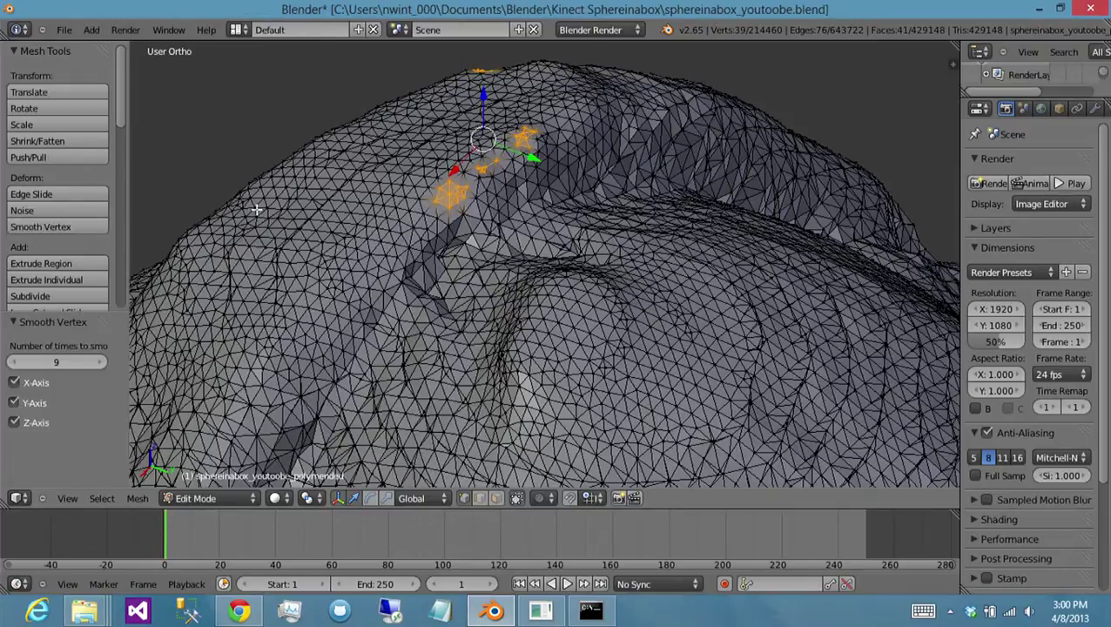
key(a)
middle_drag(573, 203, 685, 171)
key(Tab)
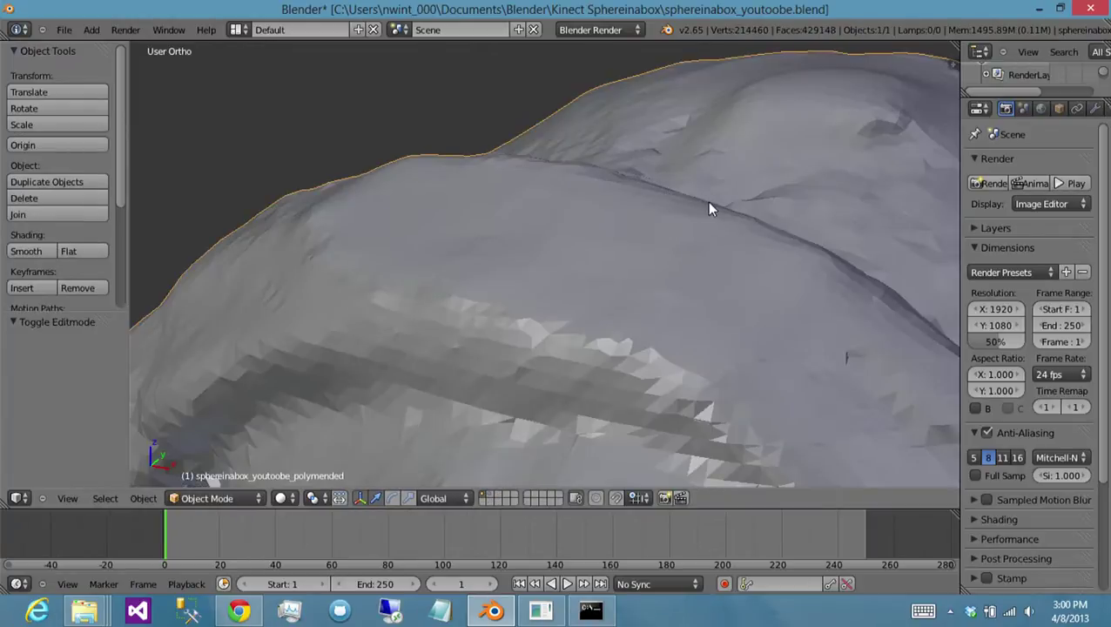
- Show the scan from the right side and save the scene as a new file named sphereinabox_youtoobe1.blend
middle_drag(753, 248, 667, 219)
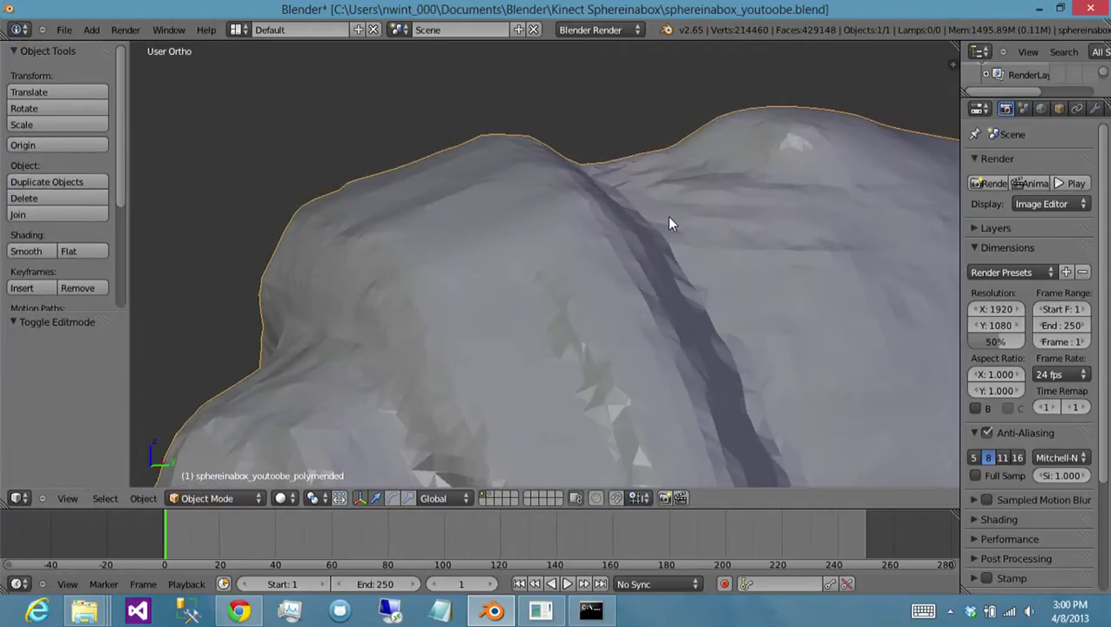
scroll(668, 217, down, 5)
shift+middle_drag(673, 300, 591, 209)
middle_drag(746, 233, 685, 209)
key(KP_3)
scroll(710, 261, down, 4)
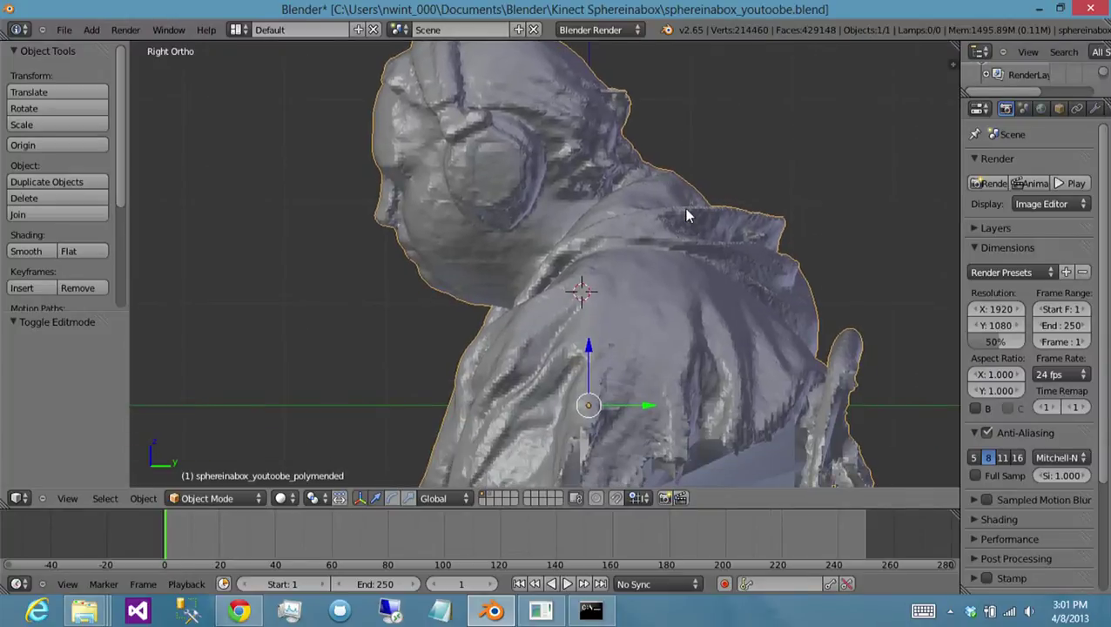
key(ctrl+shift+s)
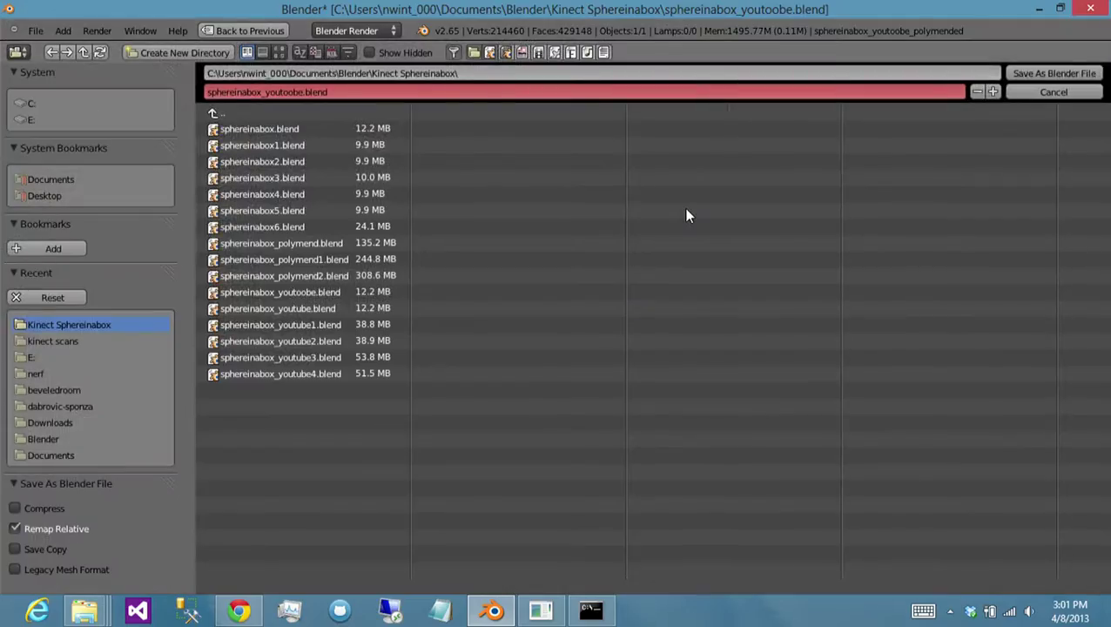
key(KP_Add)
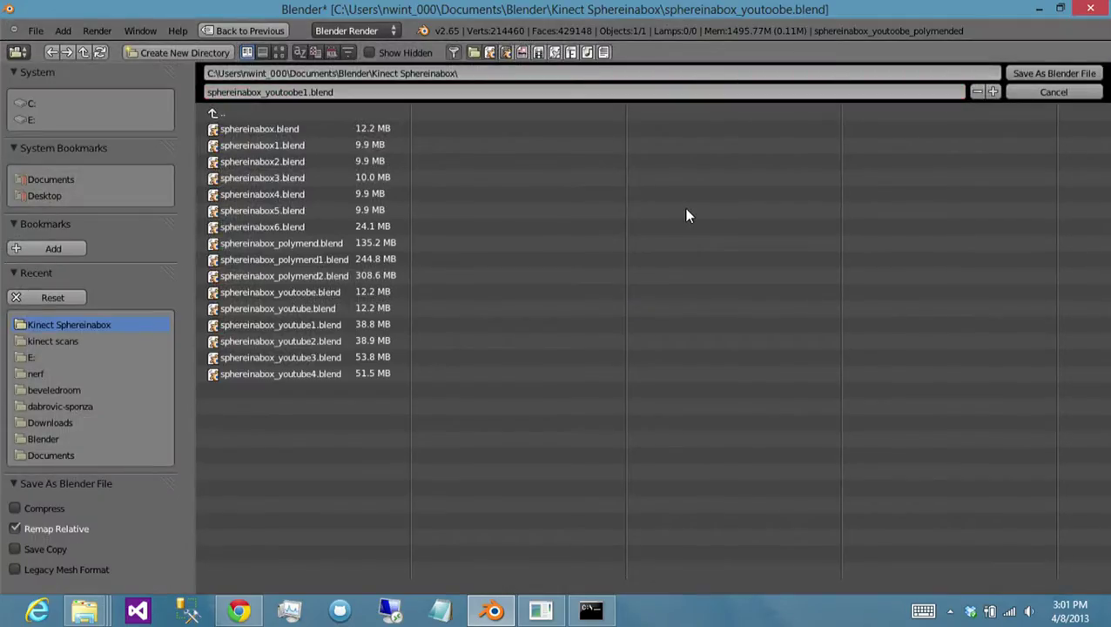
key(Return)
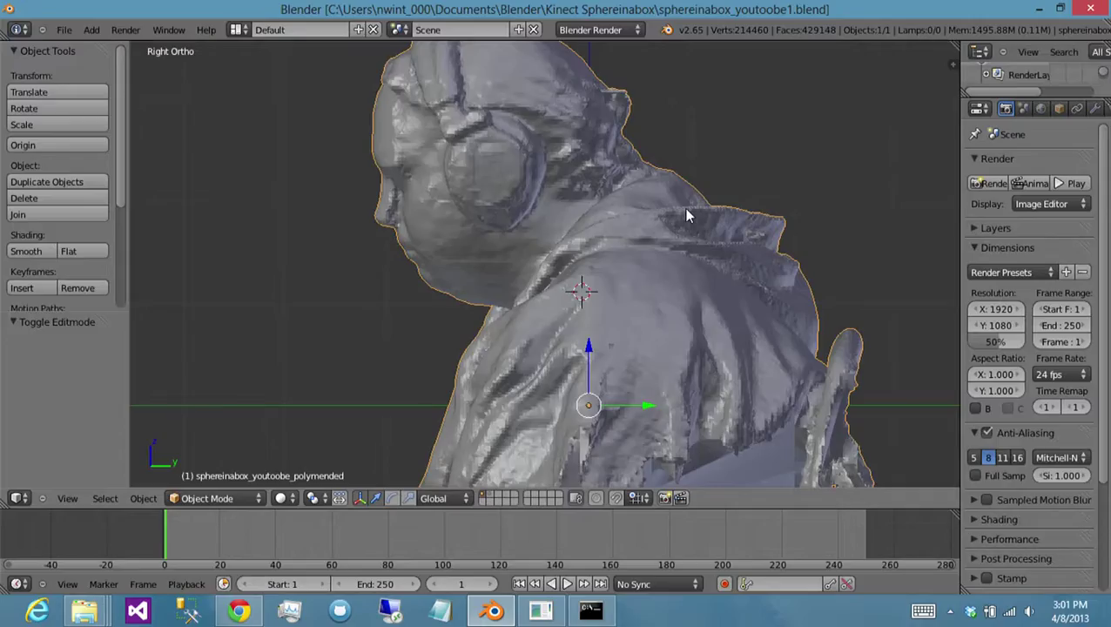
- Add a plane at the 3D cursor and scale it up by a factor of 25
scroll(687, 205, down, 2)
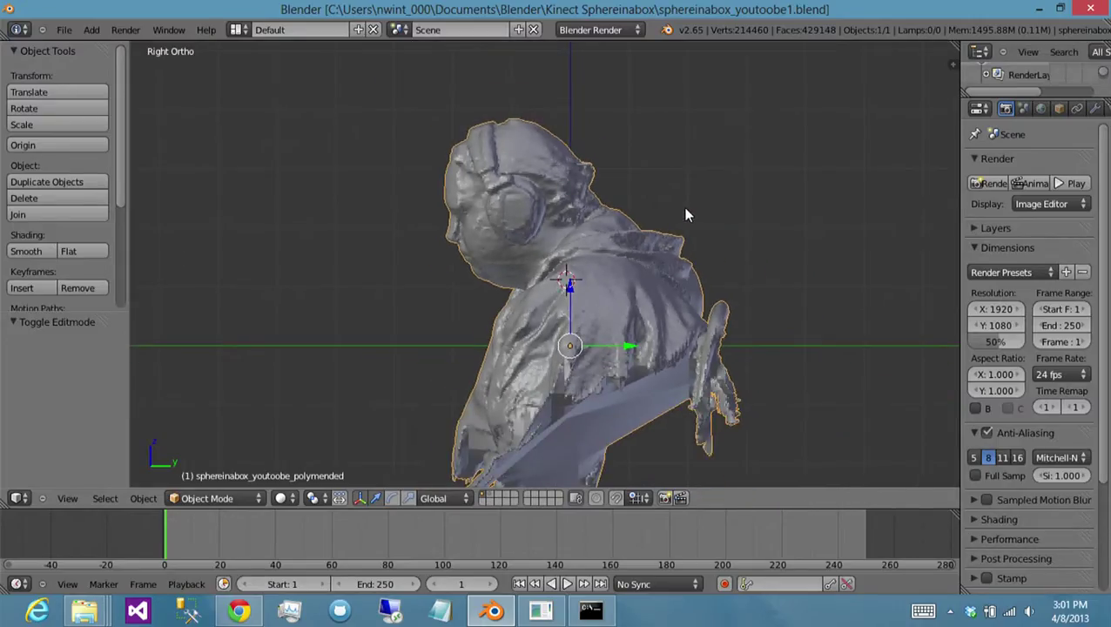
key(space)
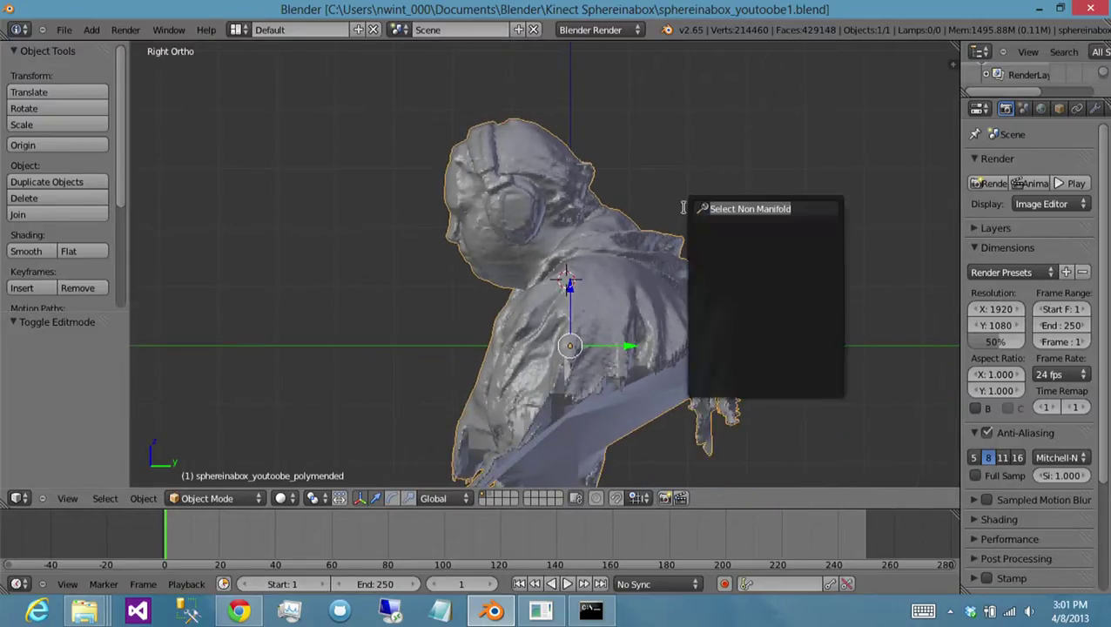
text(plane)
key(Return)
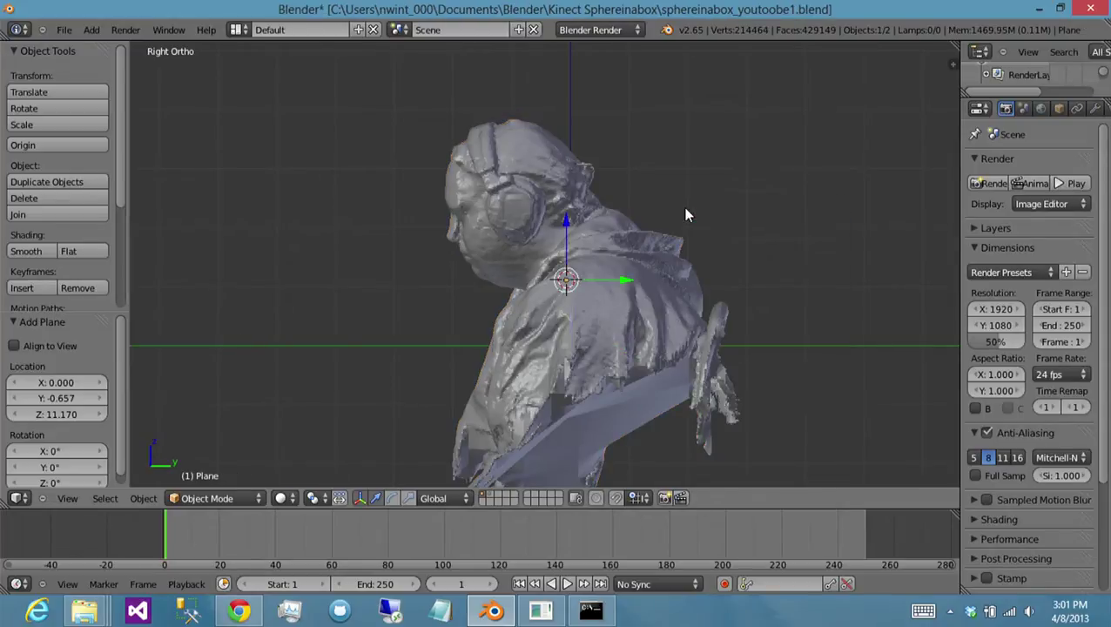
text(s)
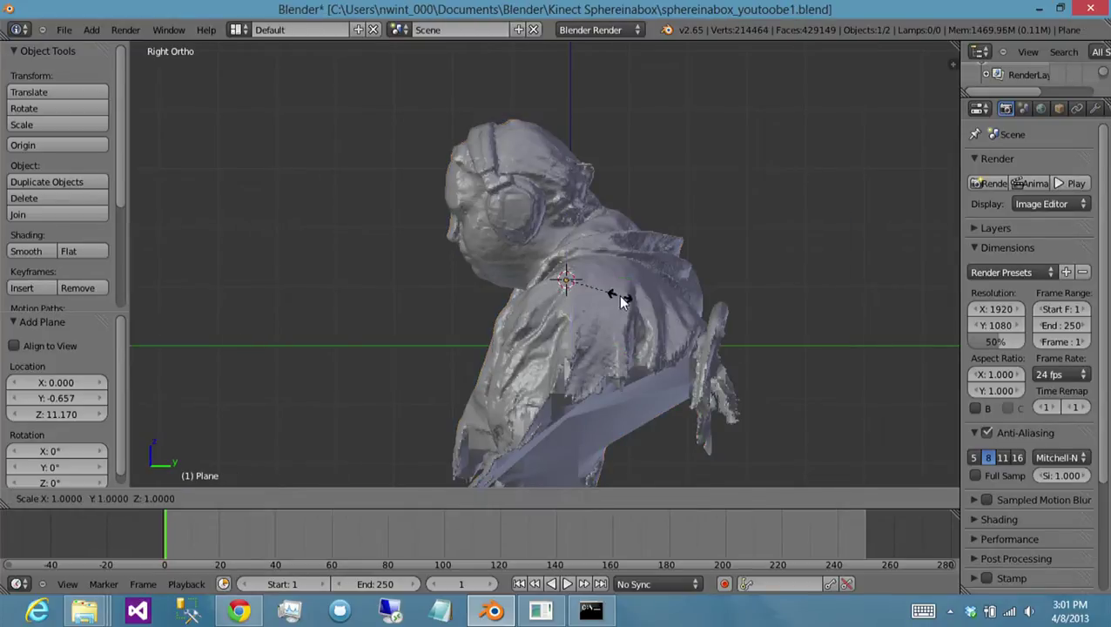
text(25)
key(Return)
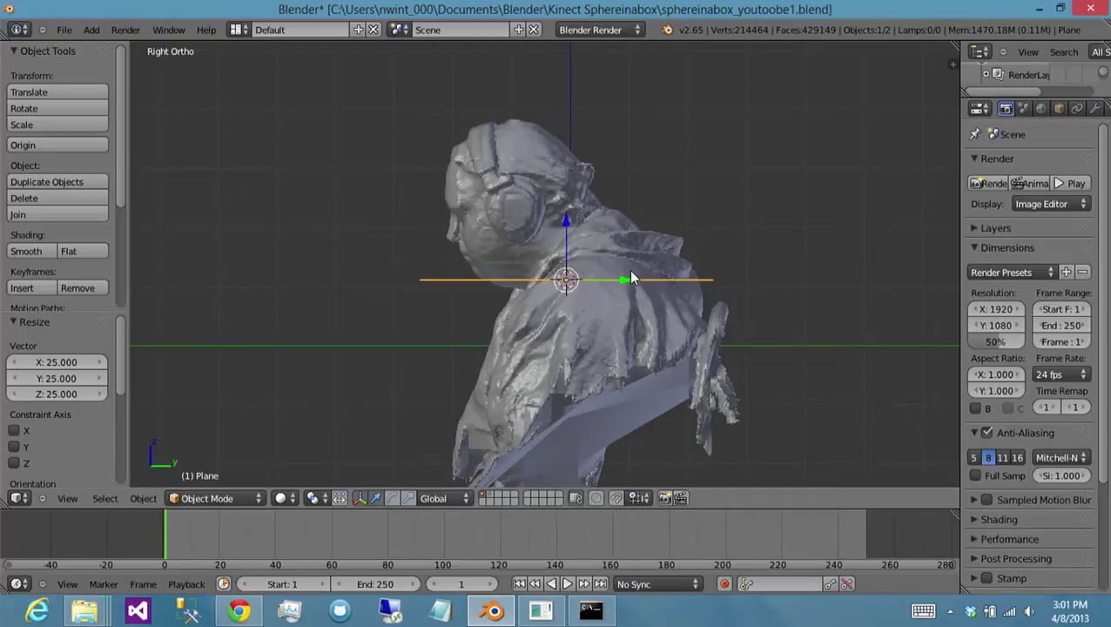
- Lower the plane by 11 units along Z and move it about 5.1 units along Y under the body scan
key(g)
key(ctrl)
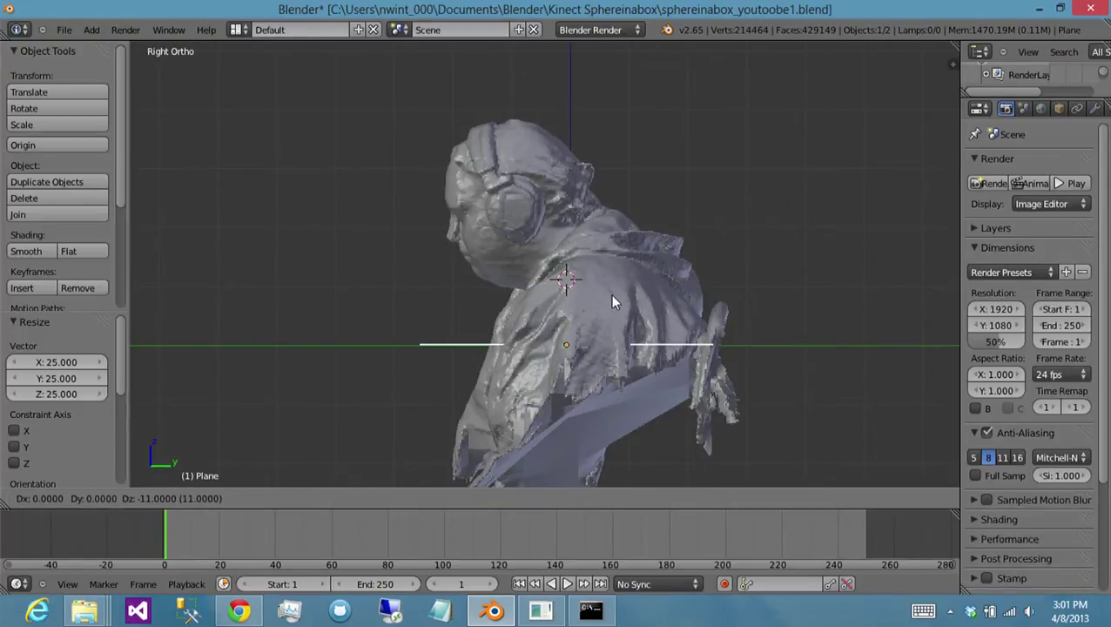
click(611, 295)
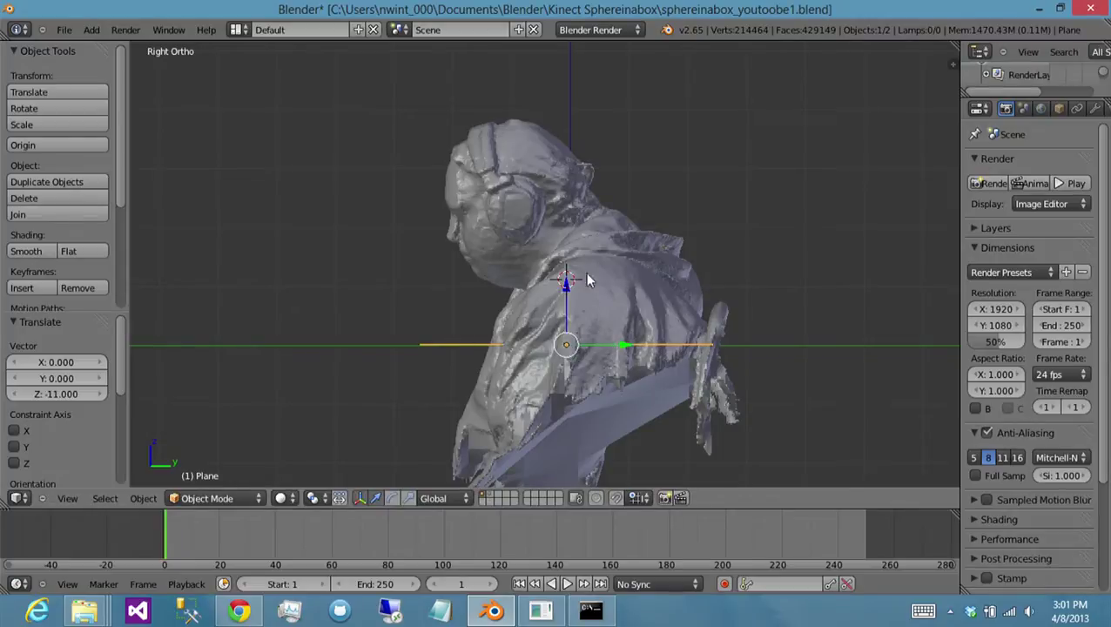
key(KP_7)
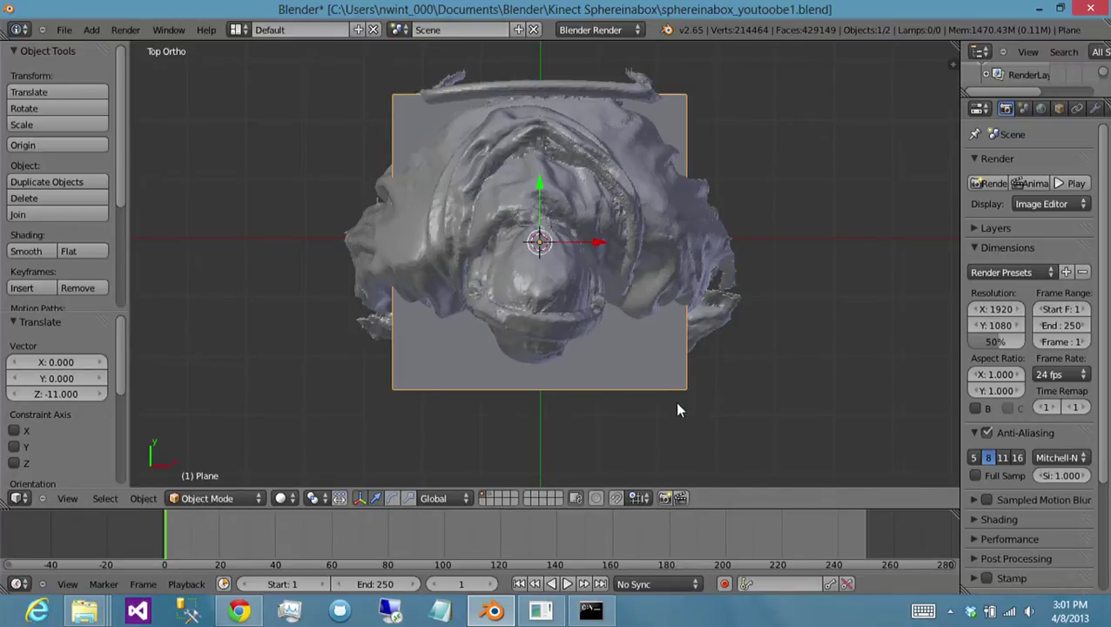
key(g)
key(y)
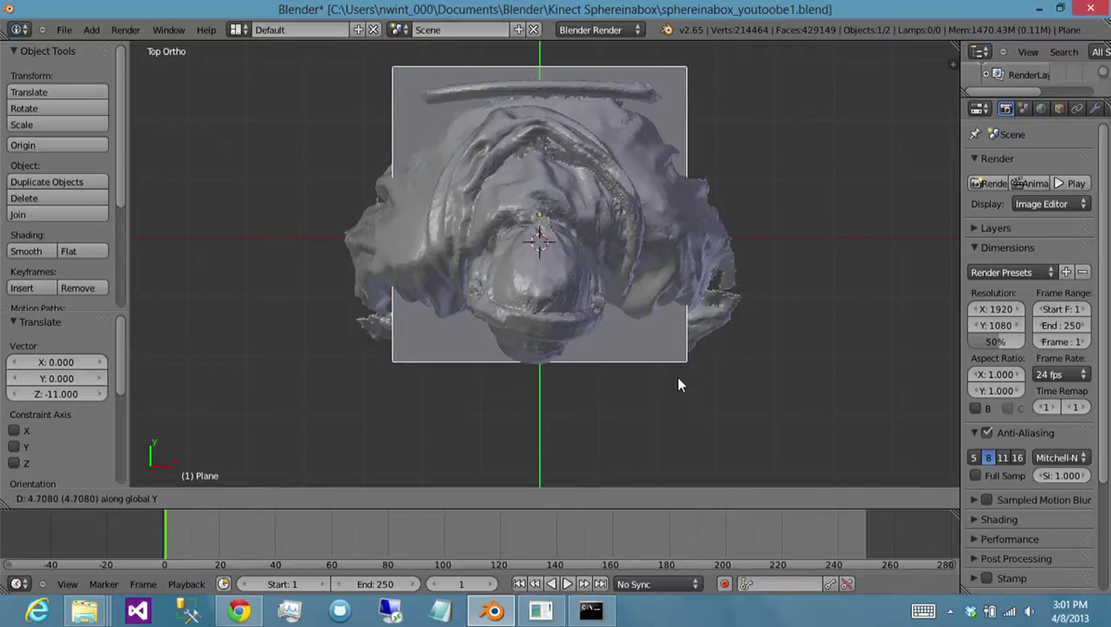
click(678, 382)
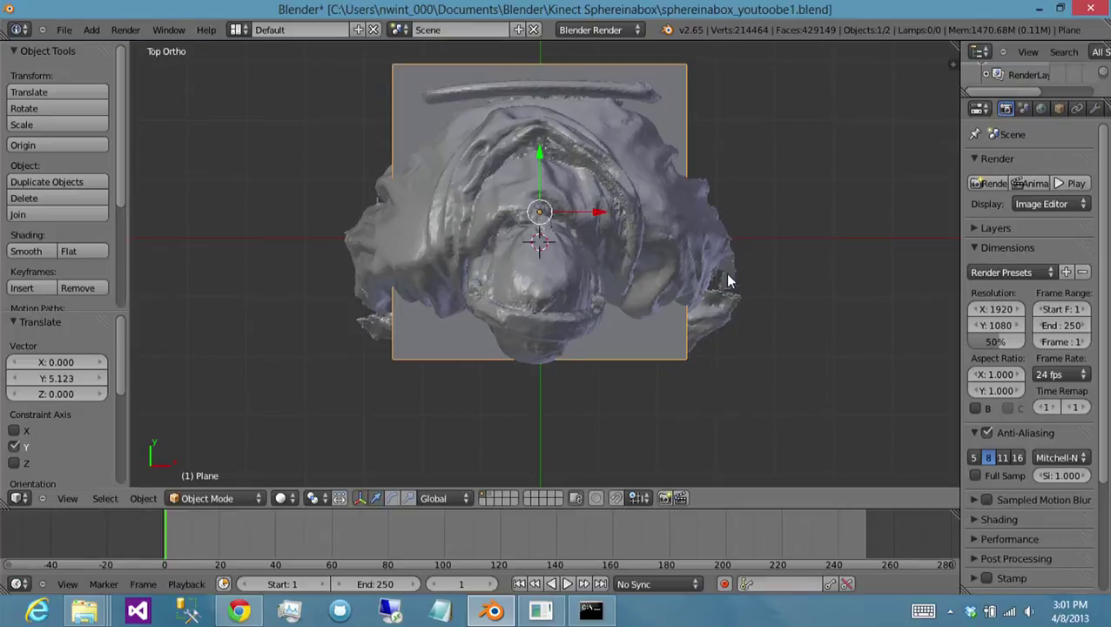
- Widen the plane along X by a factor of about 1.26 to cover more of the scan's shoulders
key(s)
key(x)
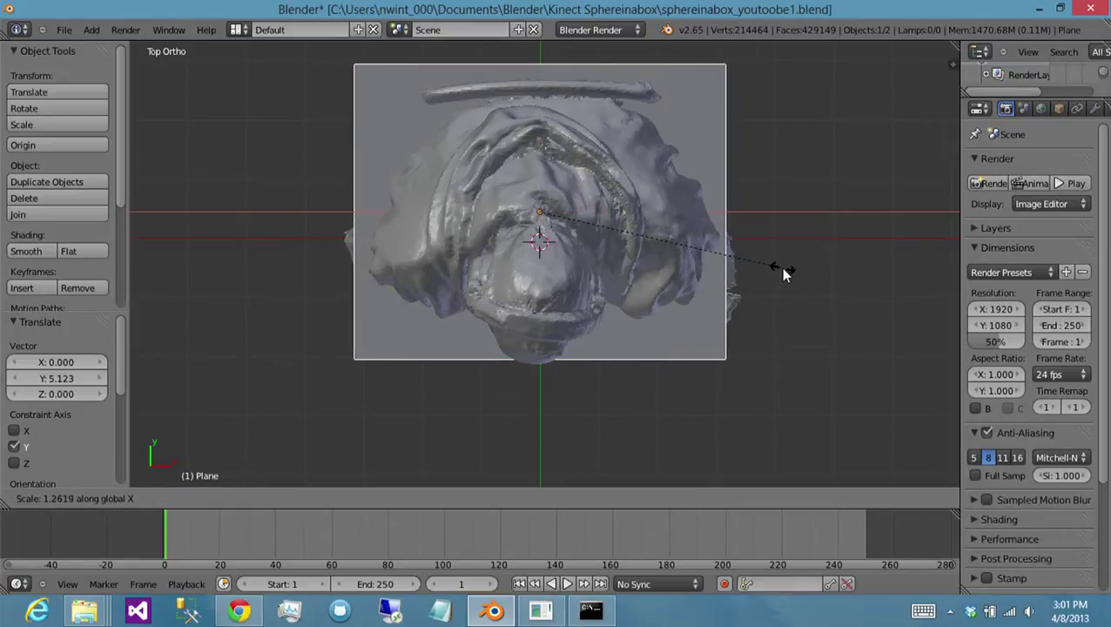
click(778, 270)
- Select the body scan and move it about -0.55 units along X relative to the plane
right_click(705, 262)
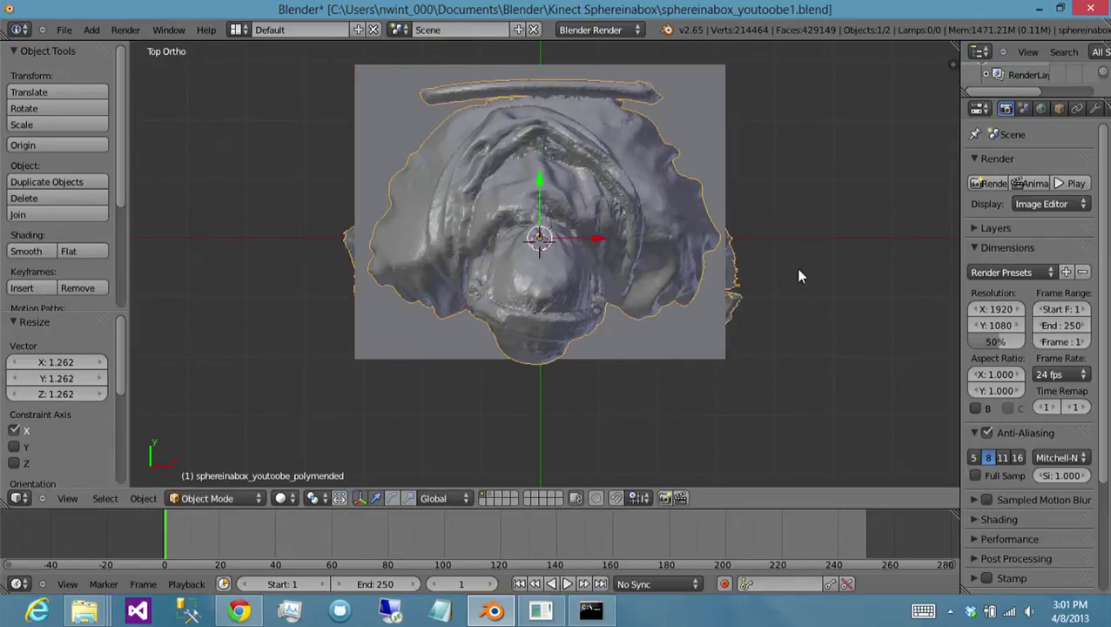
key(g)
key(x)
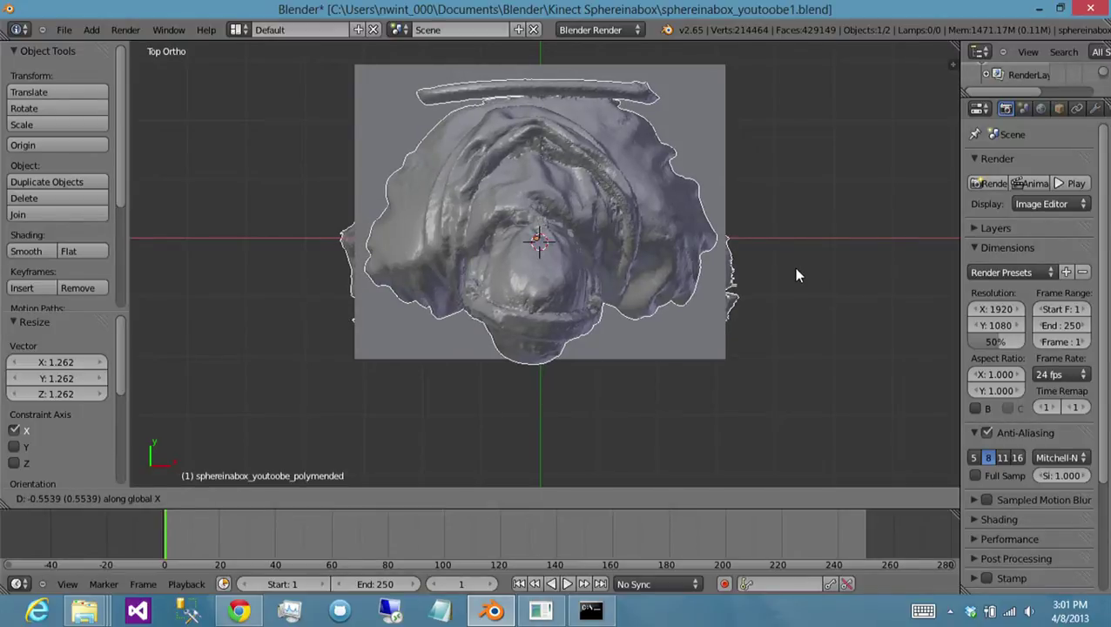
click(795, 275)
- Raise the body scan about 3.25 units along Z so the plane cuts lower through the torso
key(KP_3)
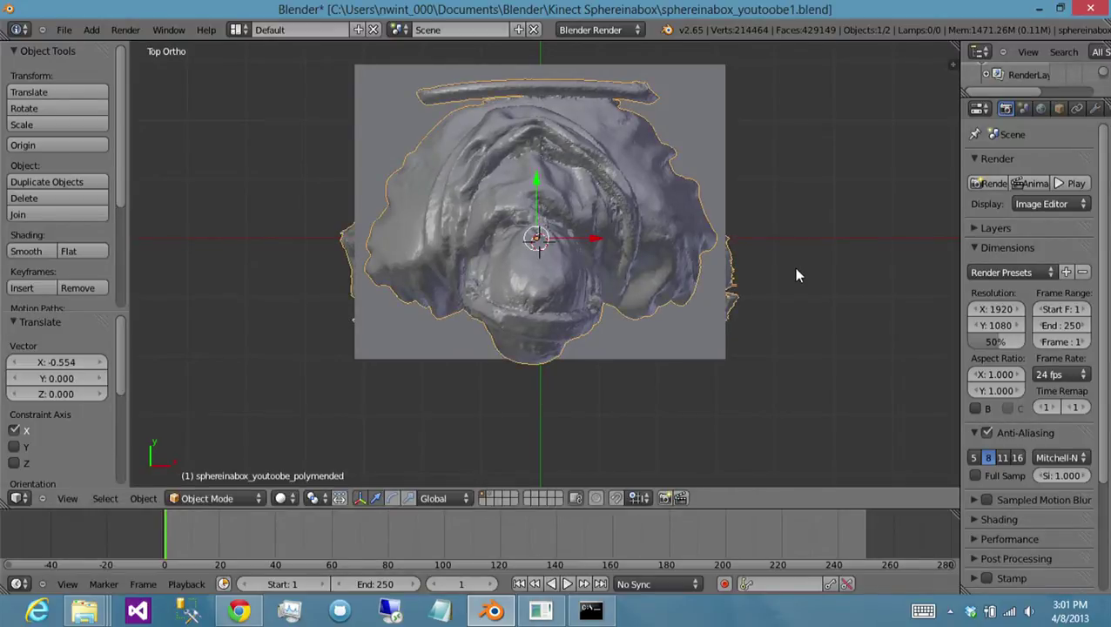
key(z)
key(z)
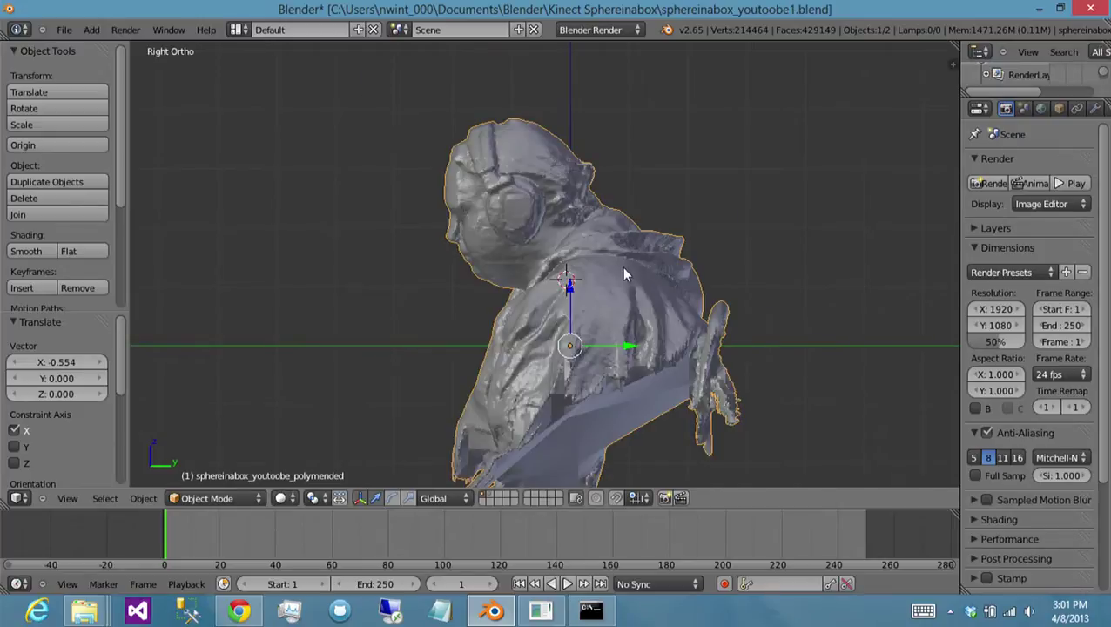
middle_drag(622, 267, 640, 312)
key(g)
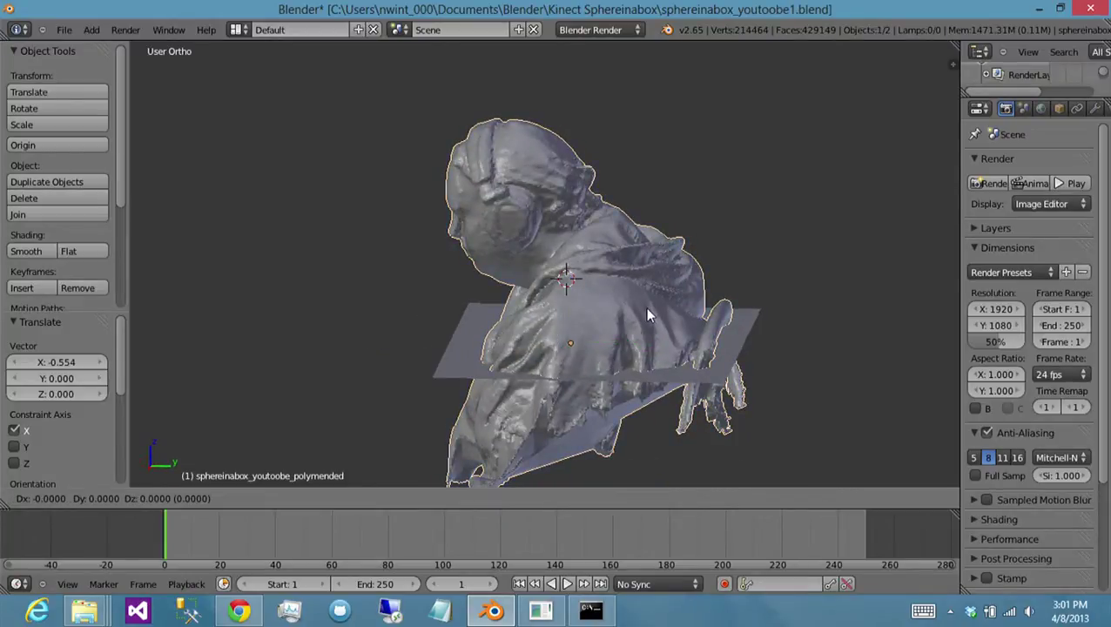
key(z)
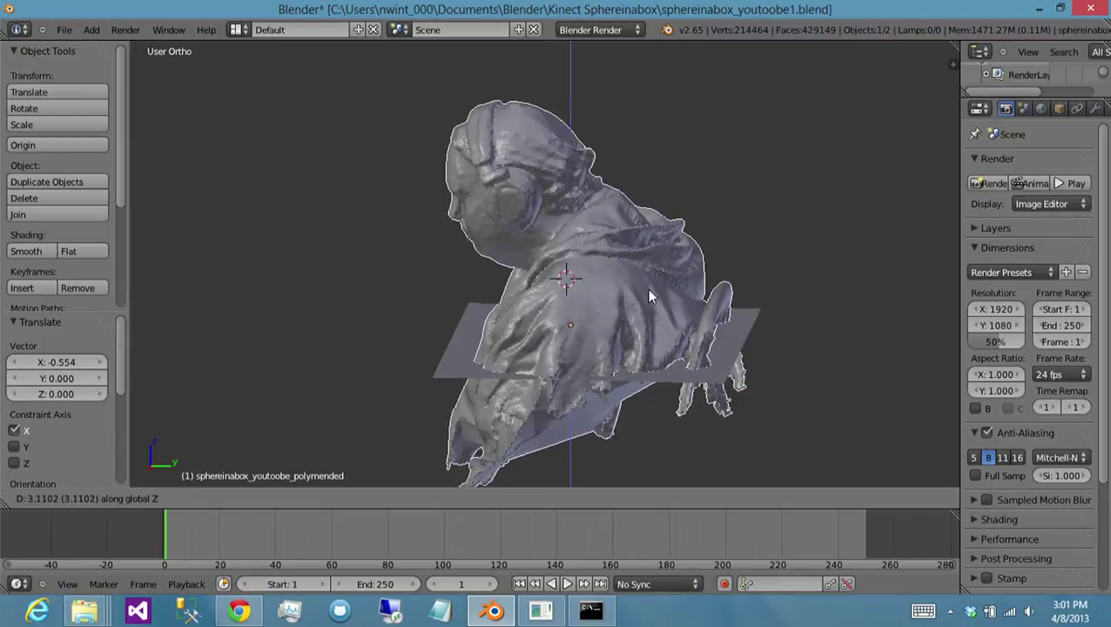
click(647, 288)
- Move the body scan about -0.69 units along X to centre it on the plane
middle_drag(528, 280, 690, 293)
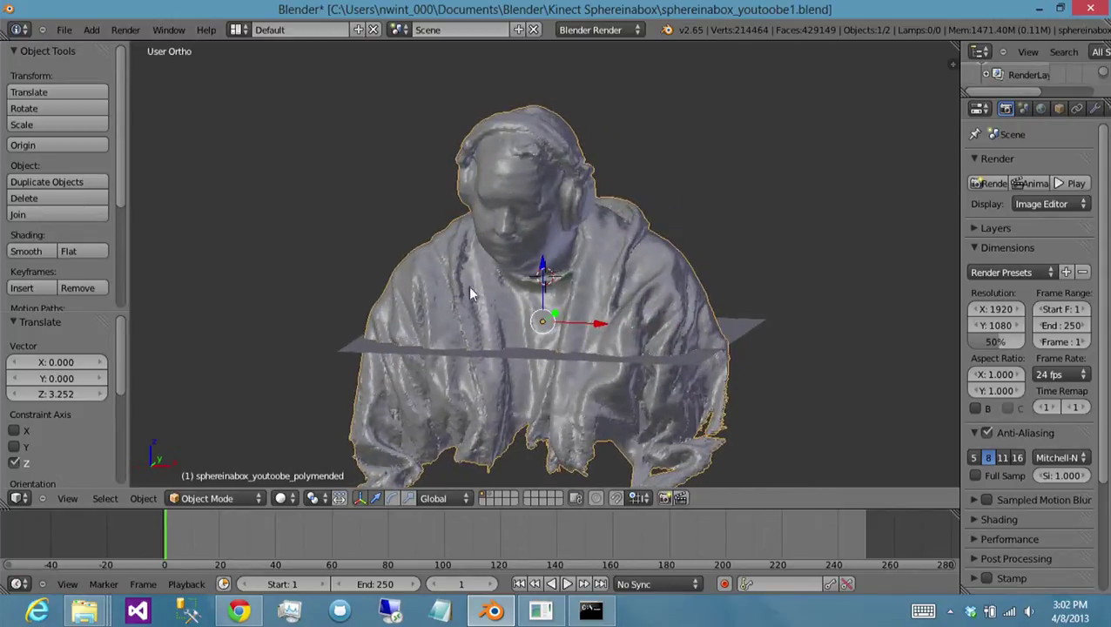
middle_drag(469, 290, 419, 292)
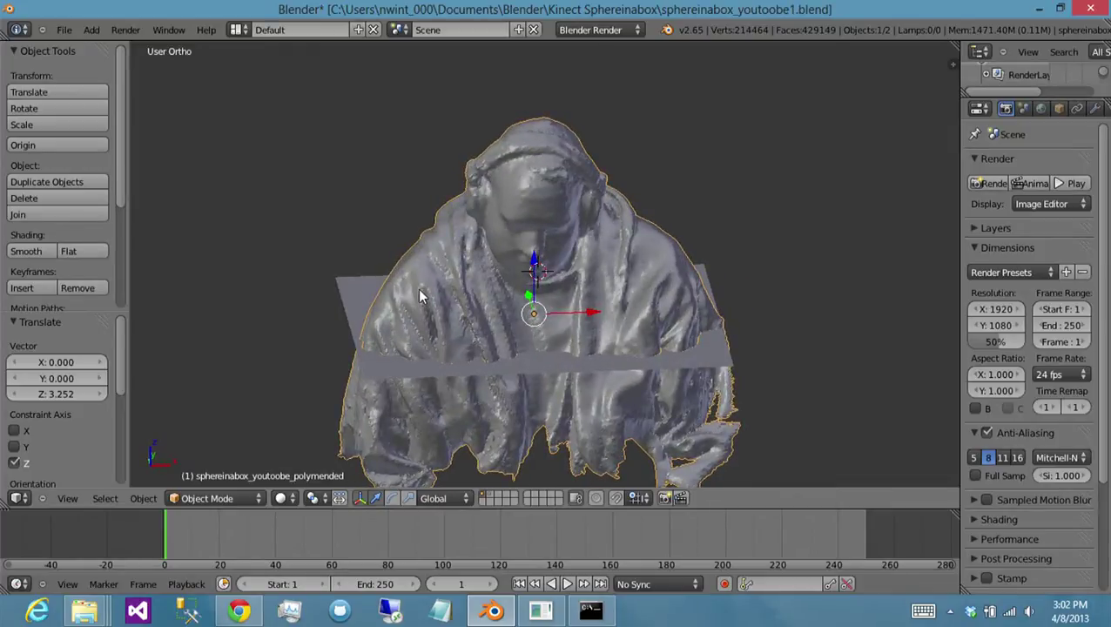
key(KP_7)
key(g)
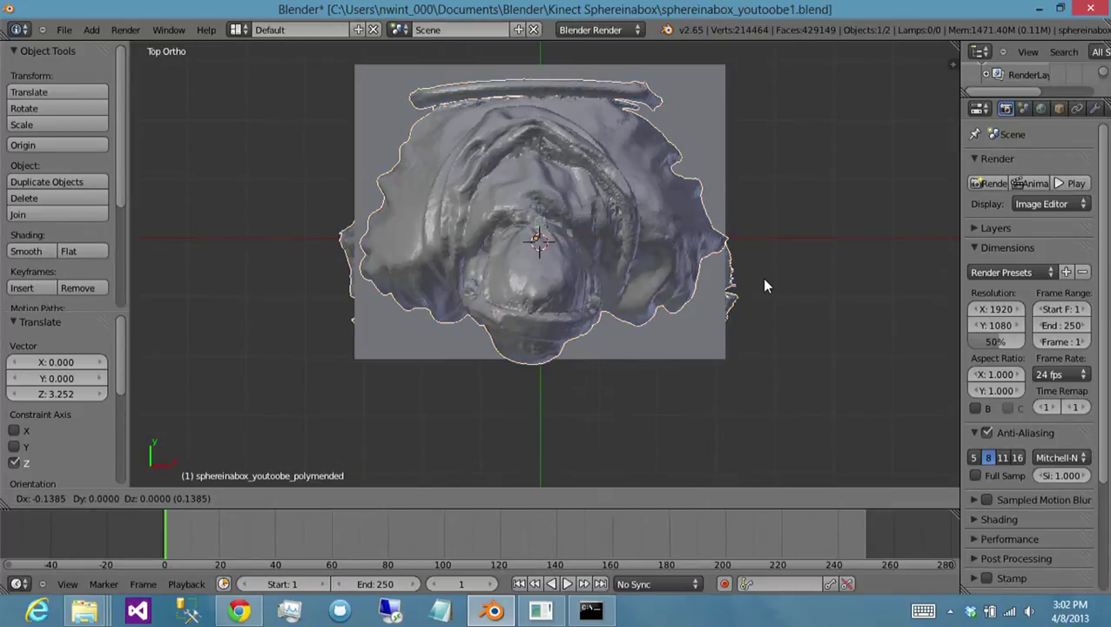
key(x)
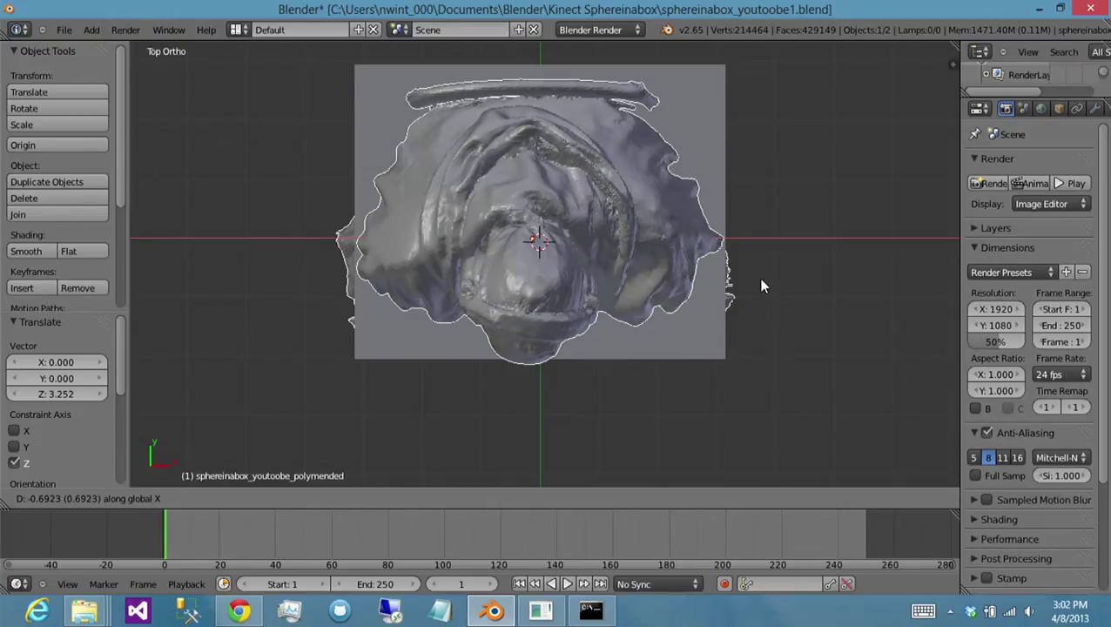
click(761, 279)
- Select the plane and widen it along X by a factor of about 1.03
key(KP_1)
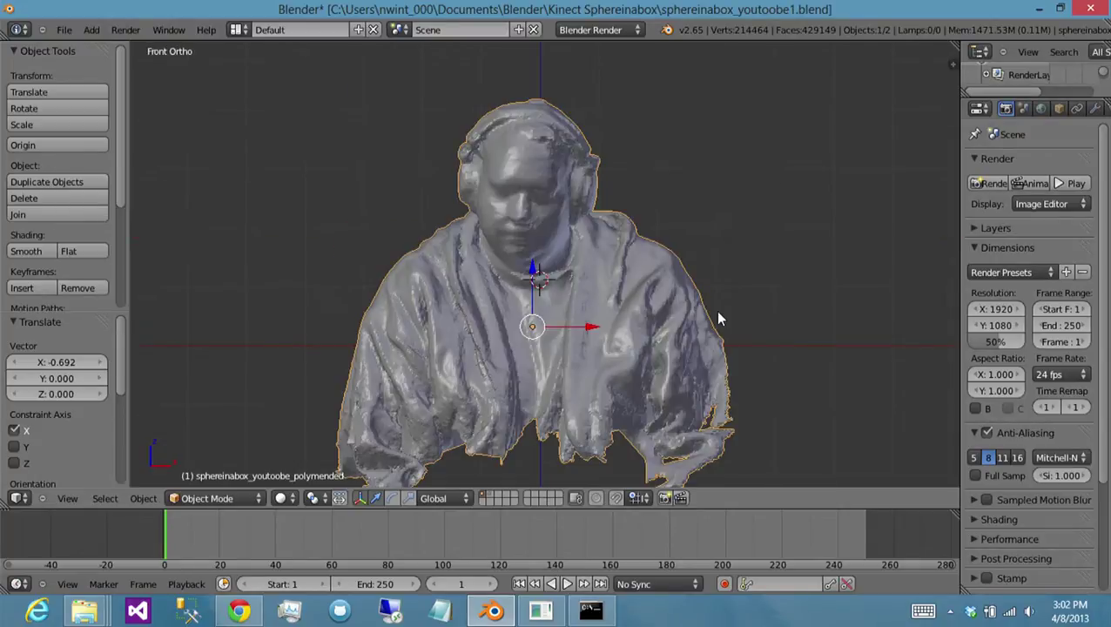
middle_drag(565, 277, 698, 358)
right_click(697, 358)
key(s)
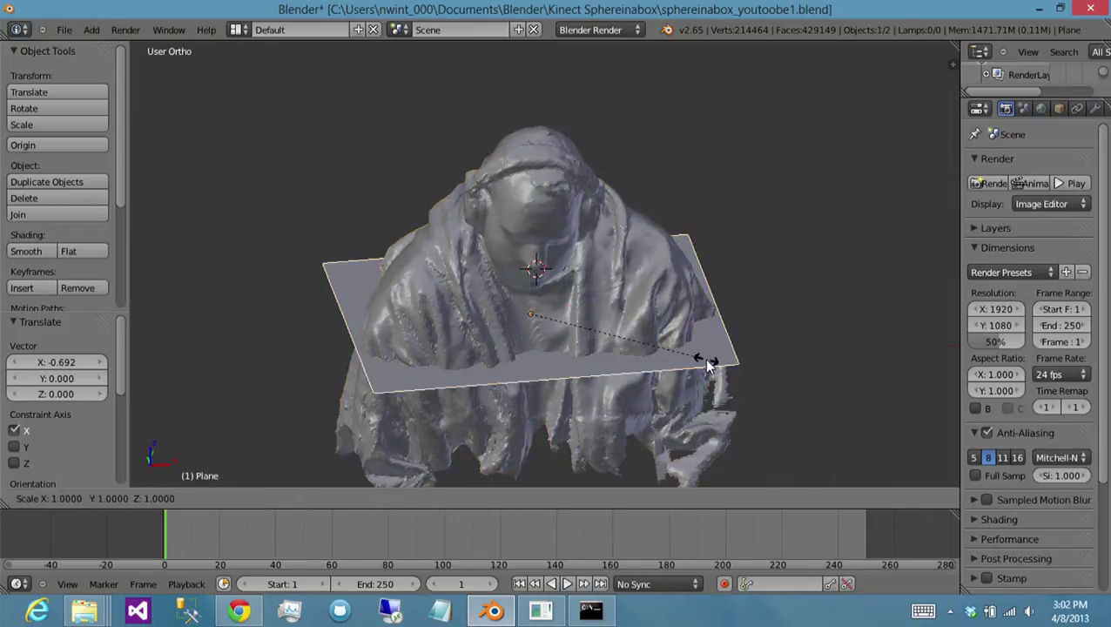
key(x)
click(708, 358)
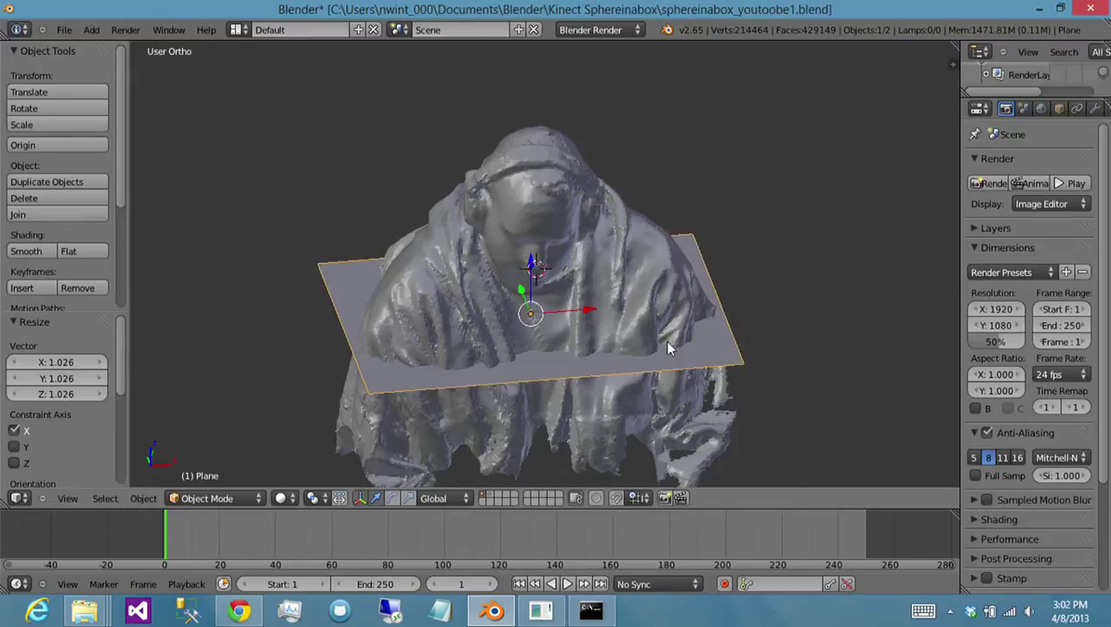
middle_drag(666, 348, 607, 320)
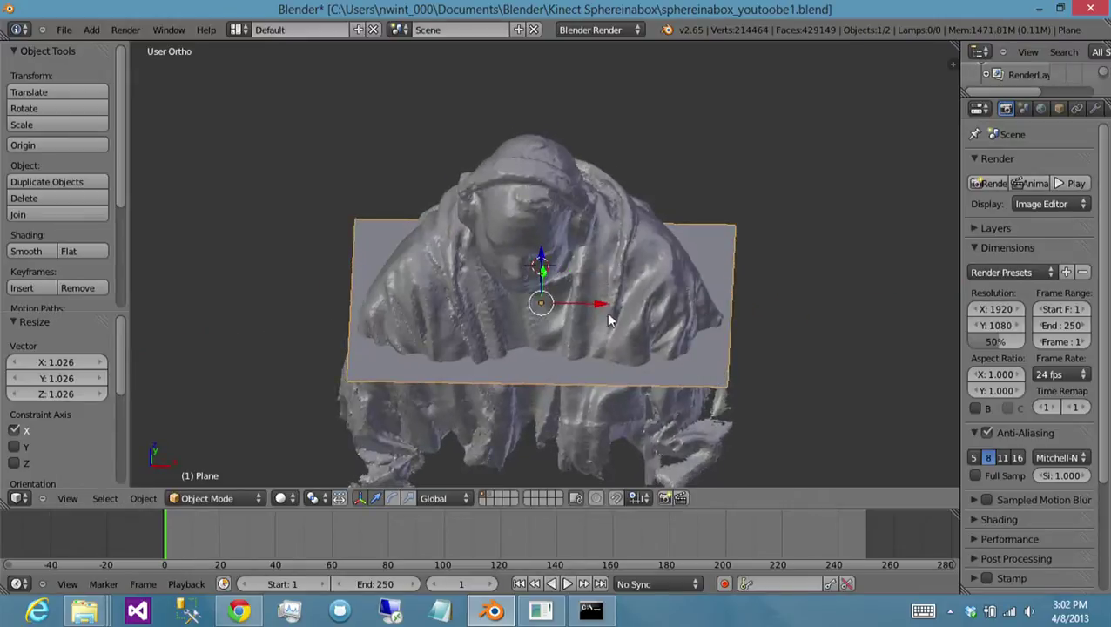
shift+right_click(697, 416)
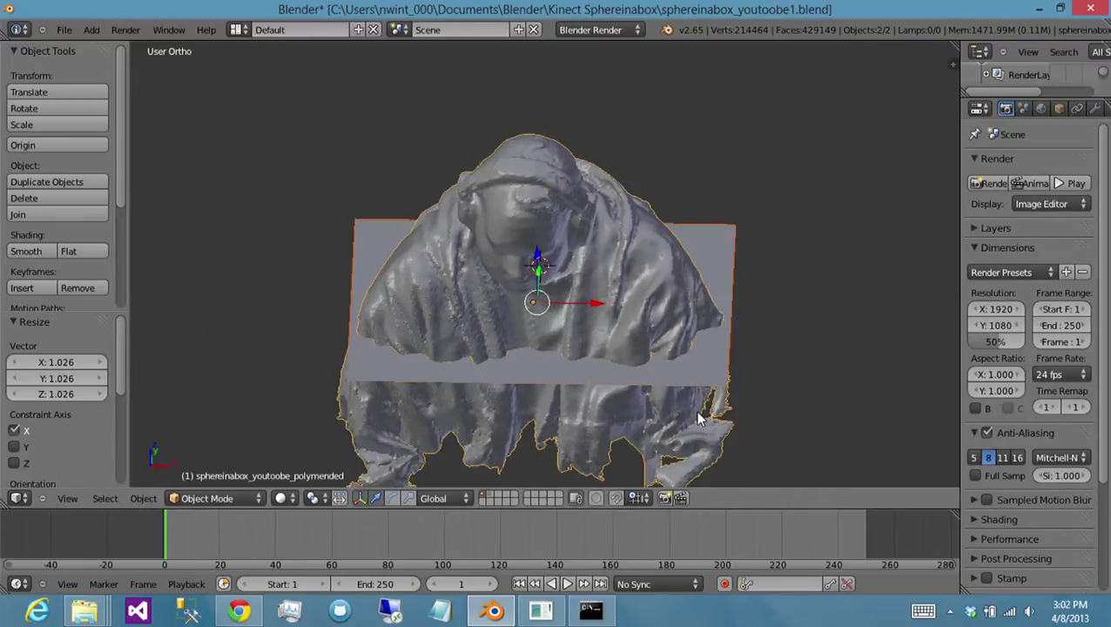
key(KP_3)
key(g)
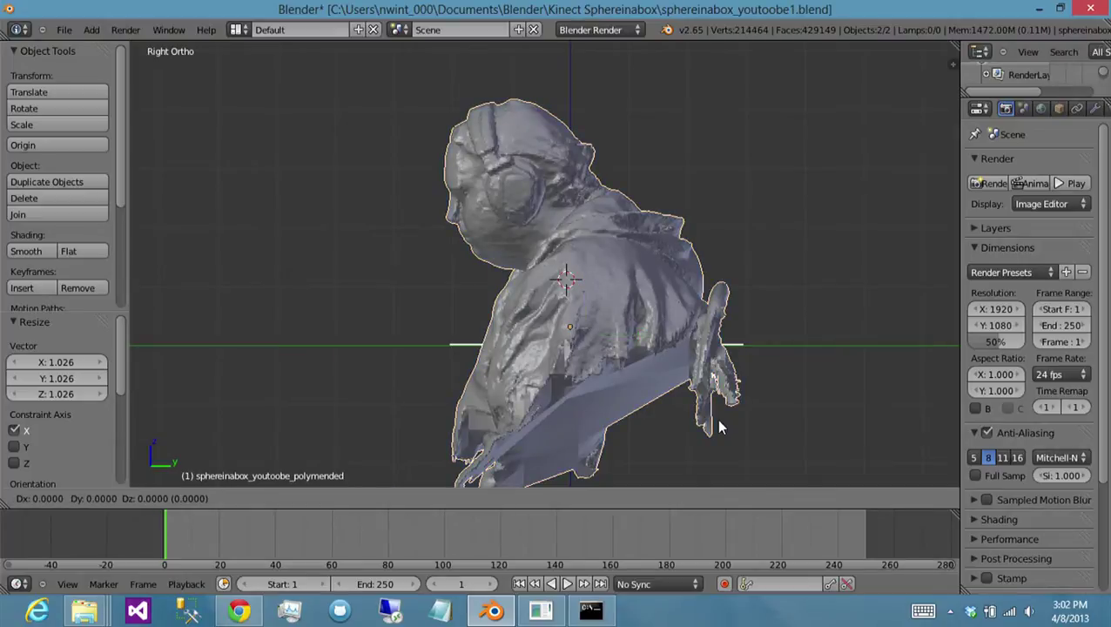
right_click(731, 403)
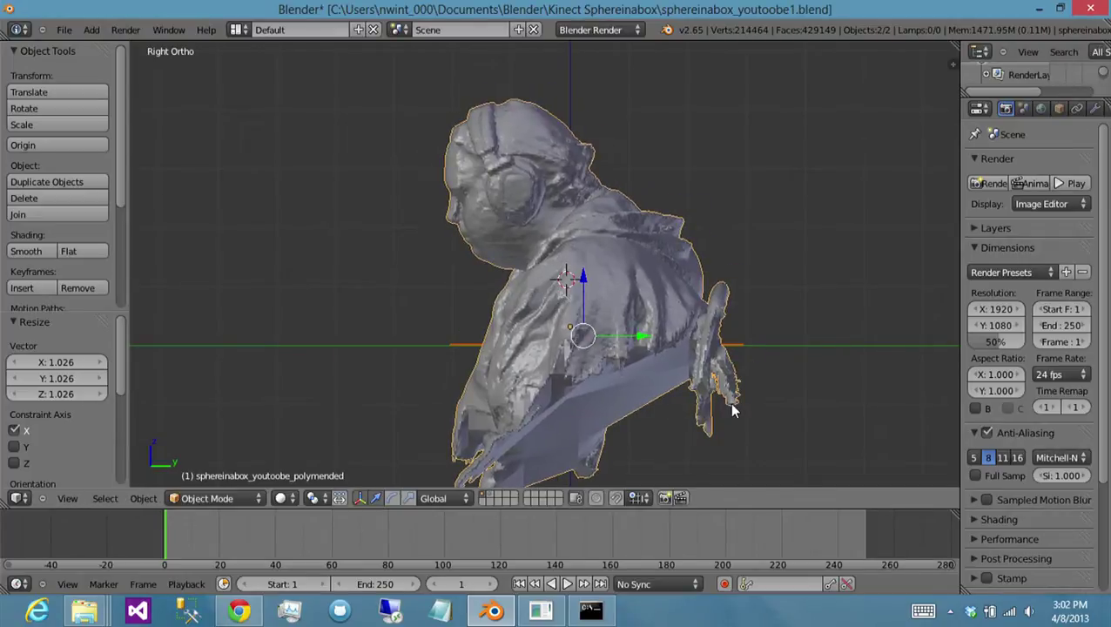
- Clear the plane's location to the origin and move the body scan about -5.63 units along Y over it
right_click(464, 345)
key(alt+g)
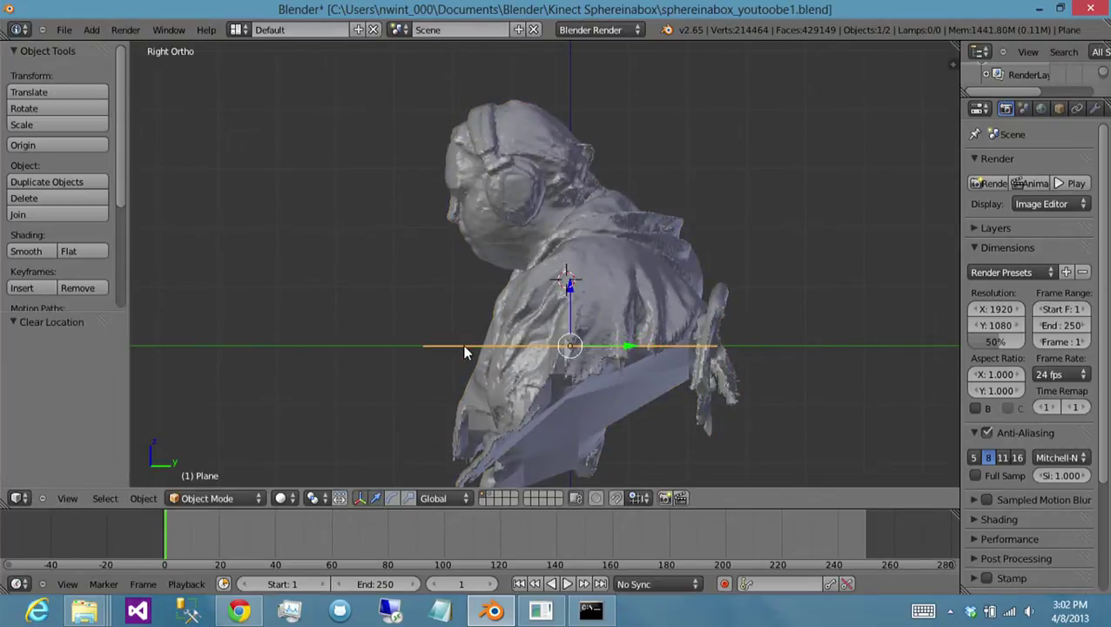
middle_drag(463, 345, 490, 329)
right_click(616, 320)
key(g)
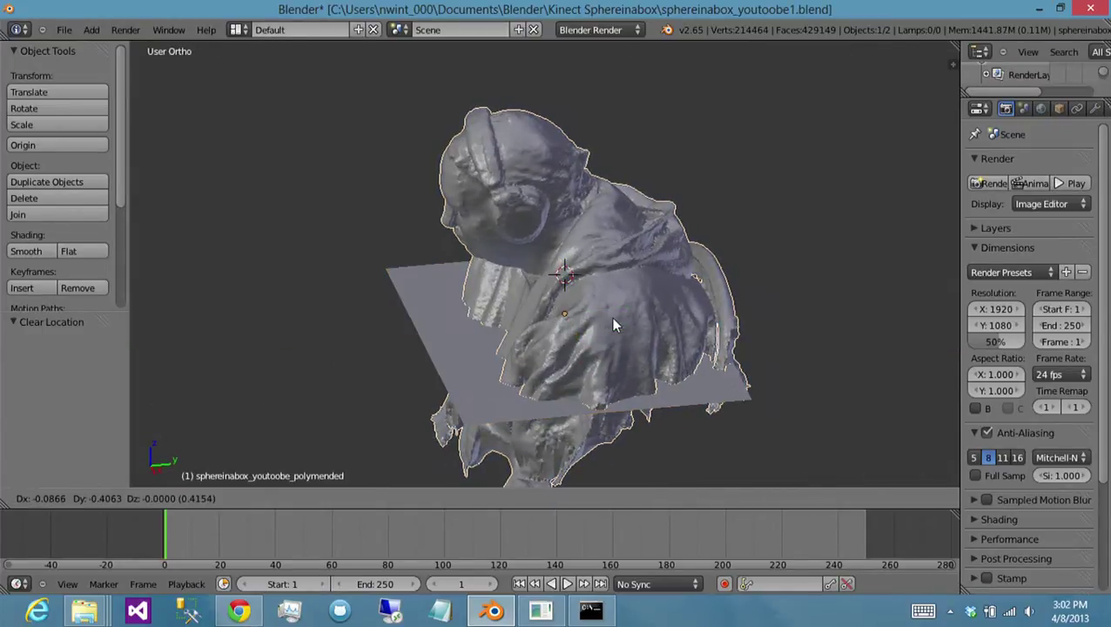
key(y)
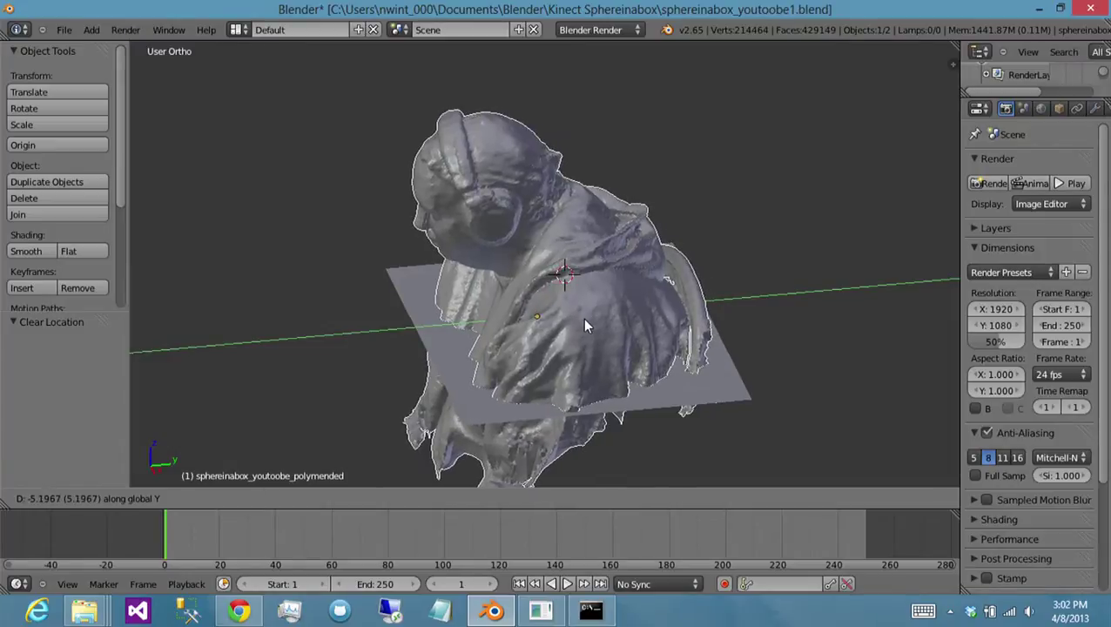
click(583, 320)
- Select the plane and the body scan together, with the model seen from its right side
key(KP_3)
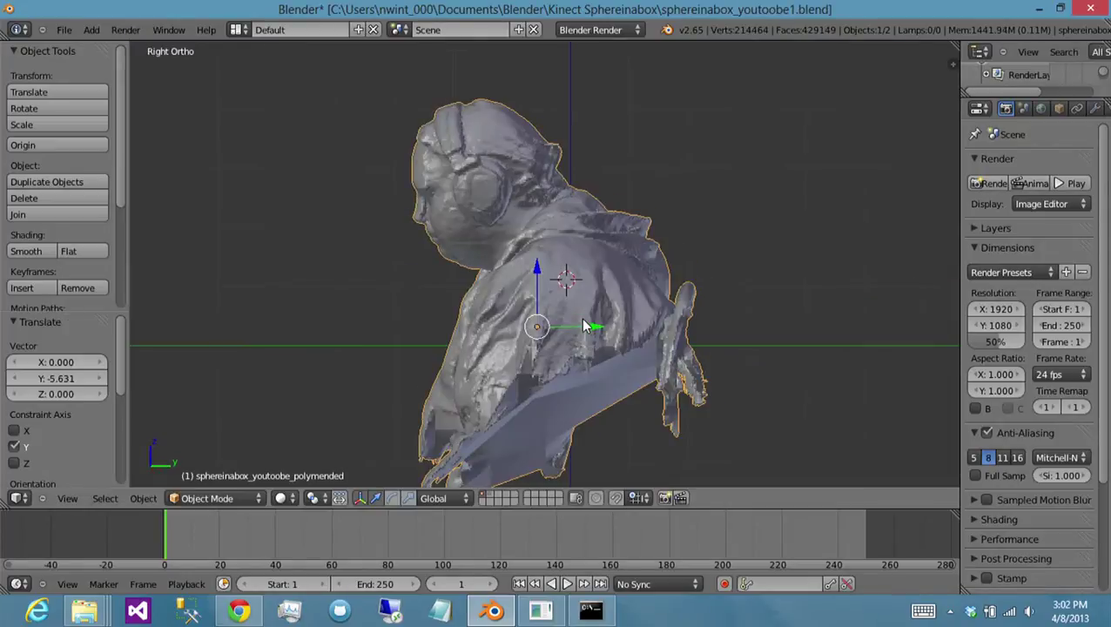
middle_drag(554, 292, 550, 306)
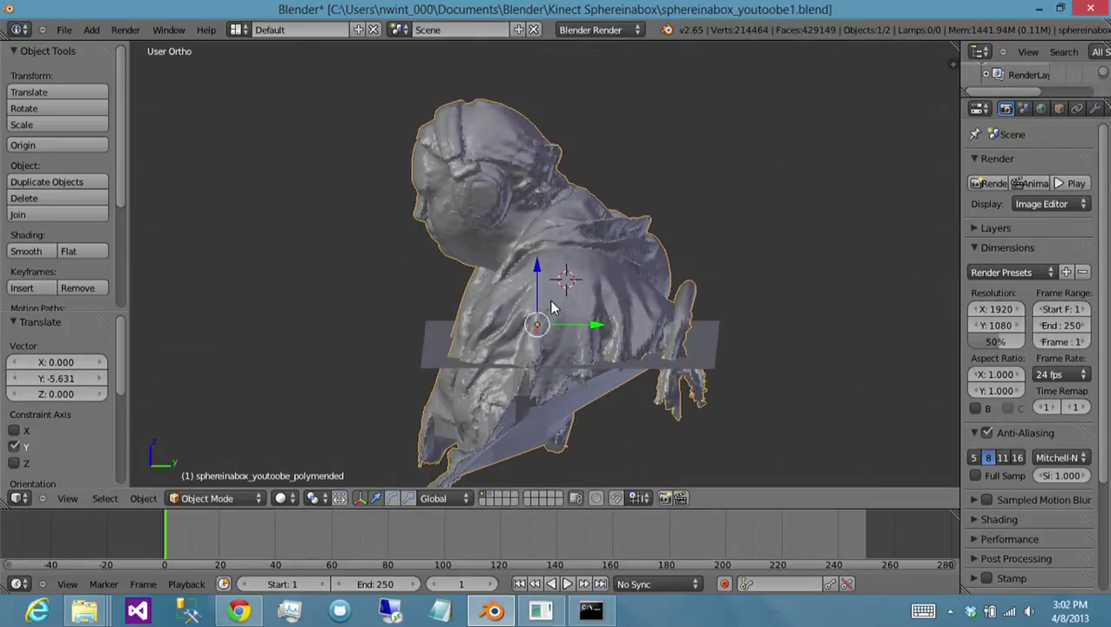
right_click(707, 348)
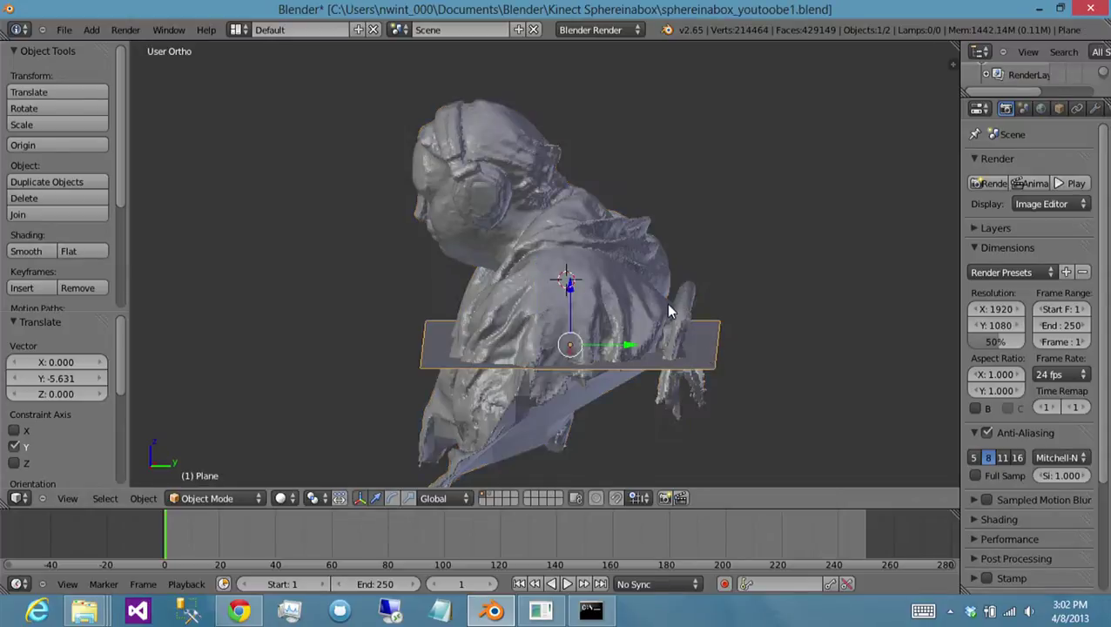
shift+right_click(667, 306)
key(KP_3)
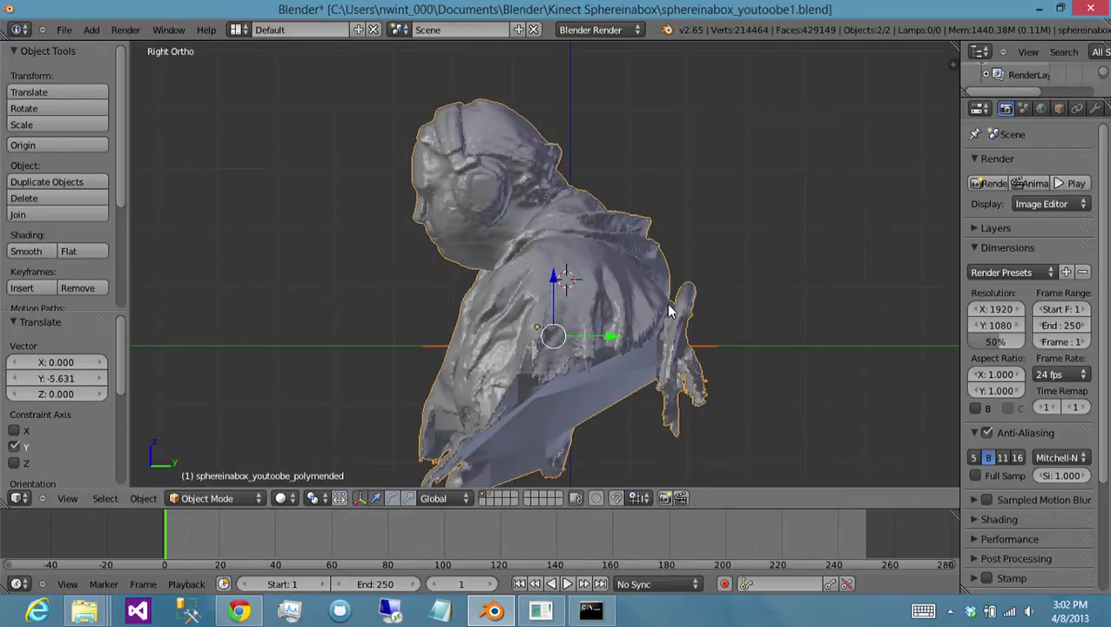
key(g)
key(z)
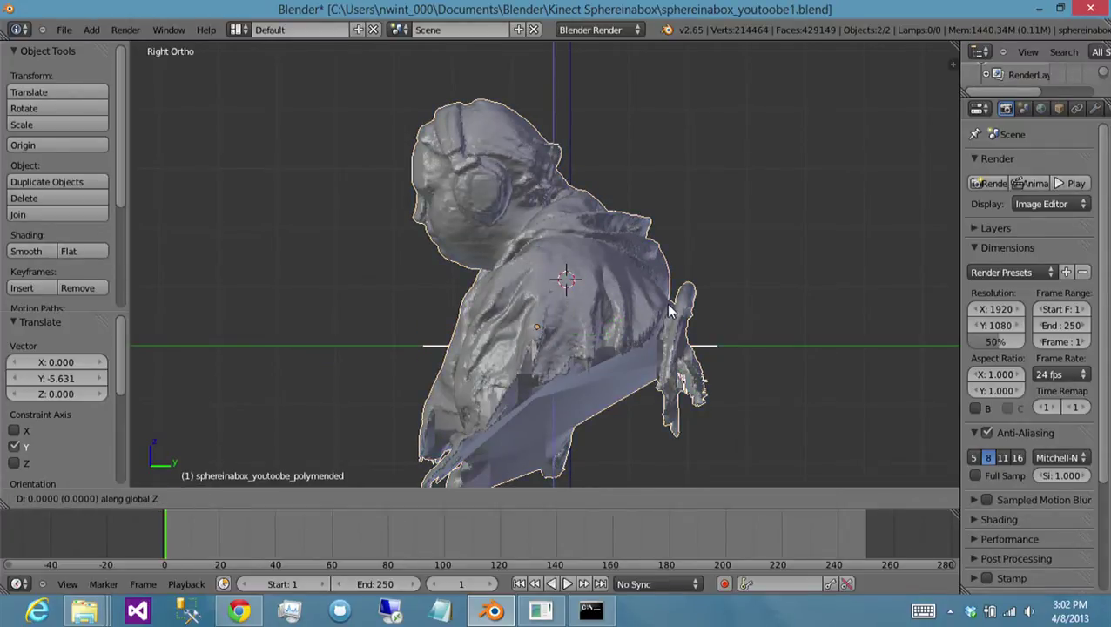
text(15)
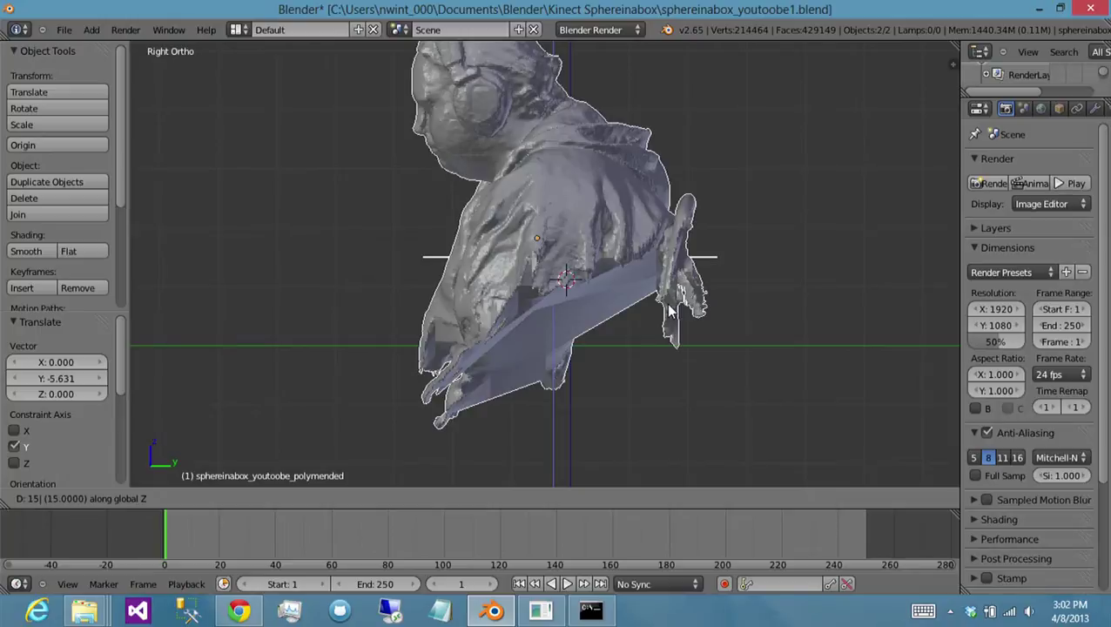
key(Return)
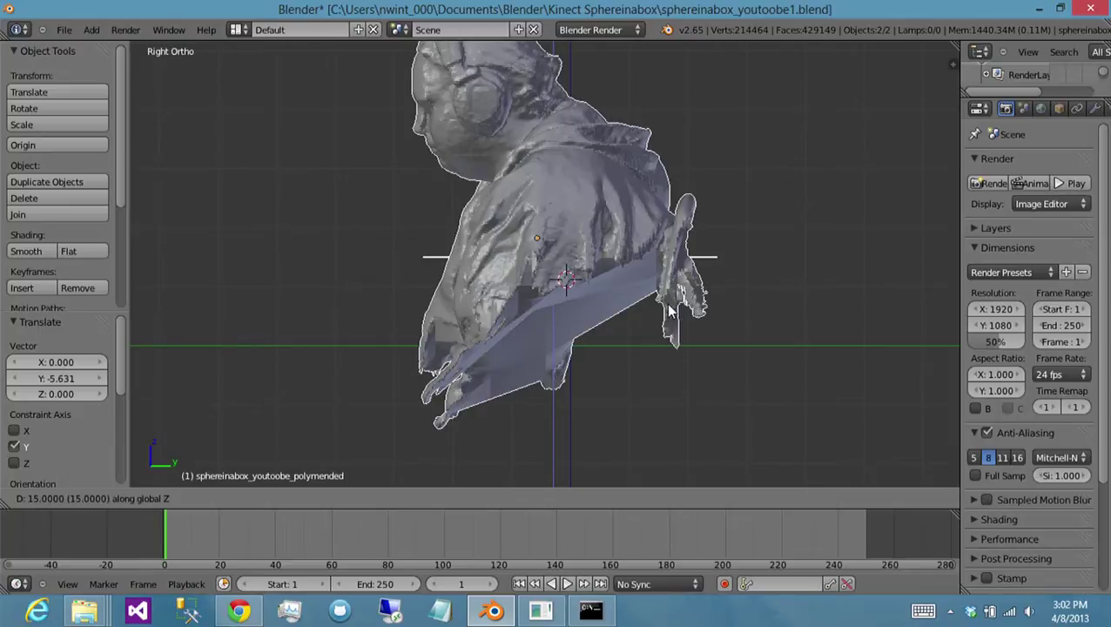
key(Escape)
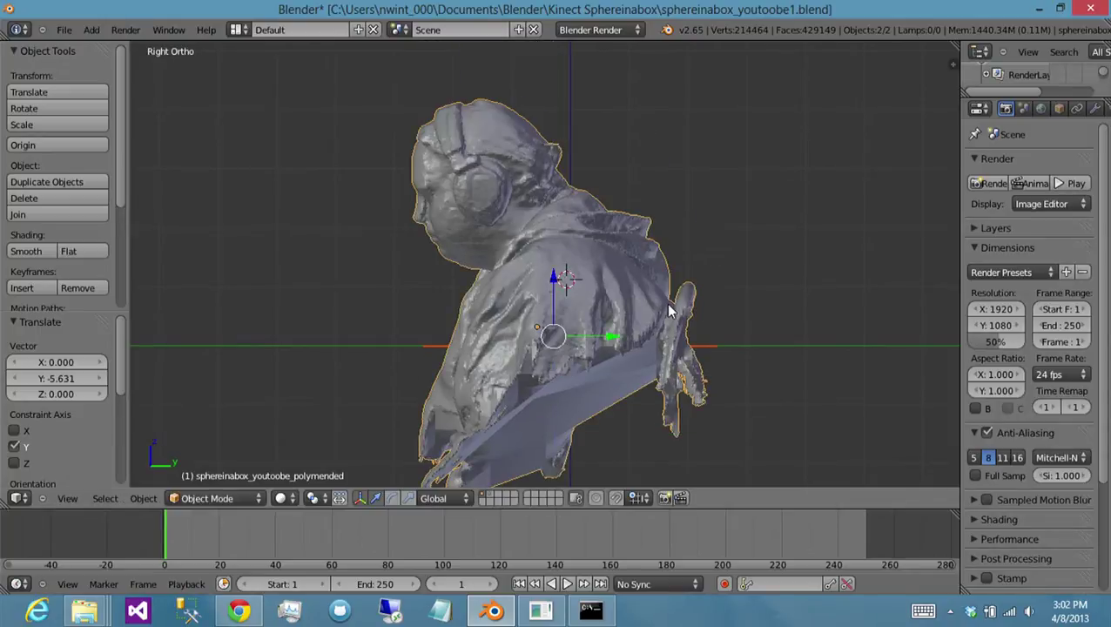
- Raise the plane and the body scan together by 10 units along Z
text(gz10)
key(Return)
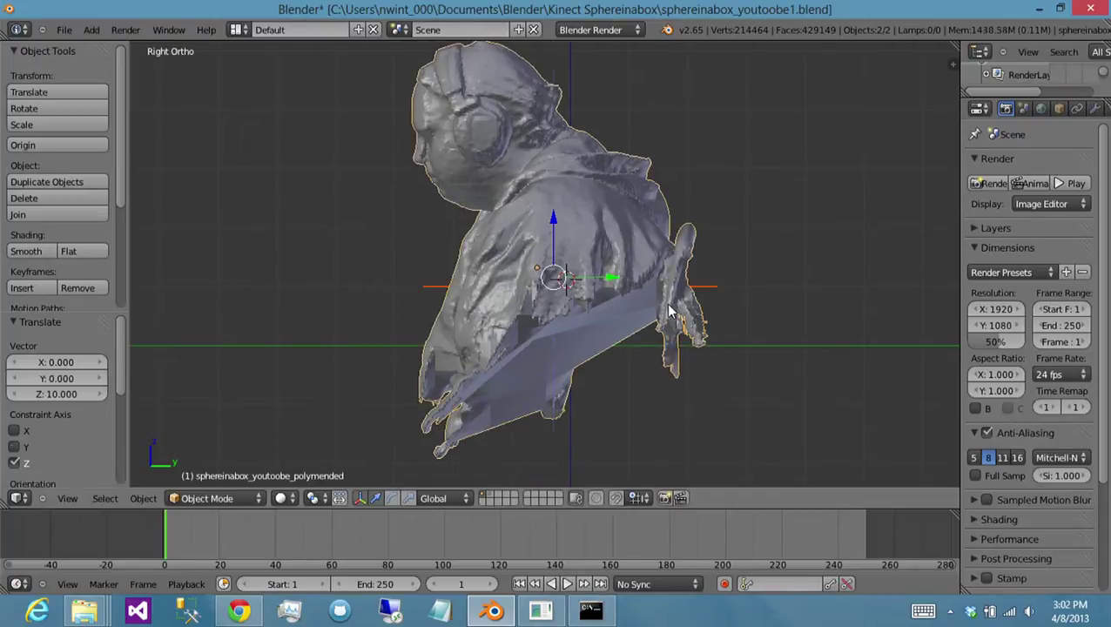
- Open the plane's mesh for editing, select its whole face and extrude it with an offset of -10 units
right_click(427, 286)
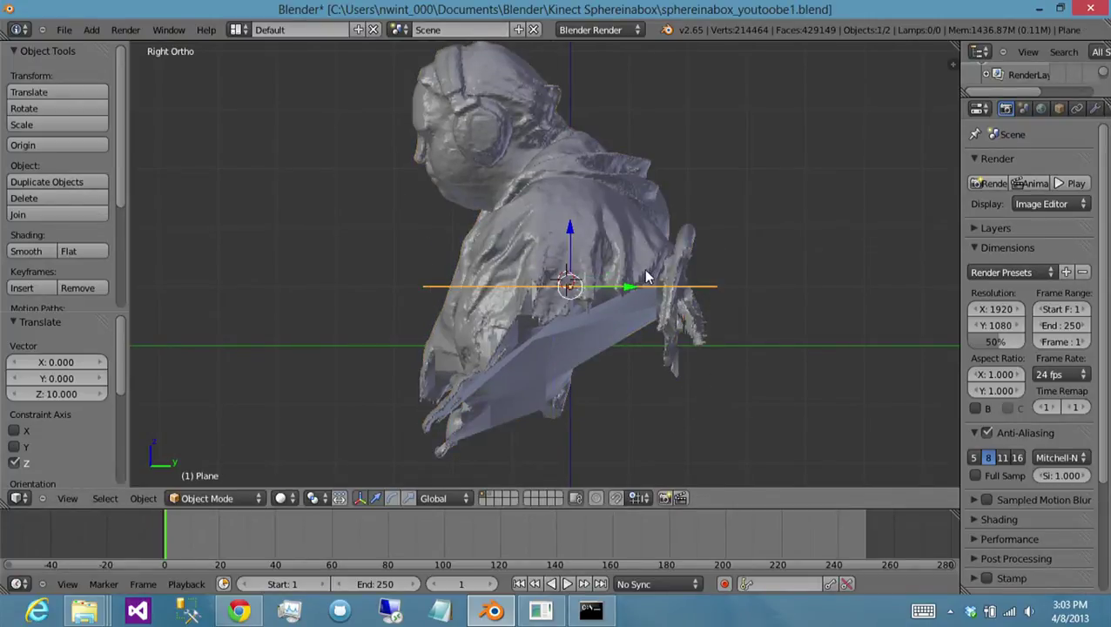
key(Tab)
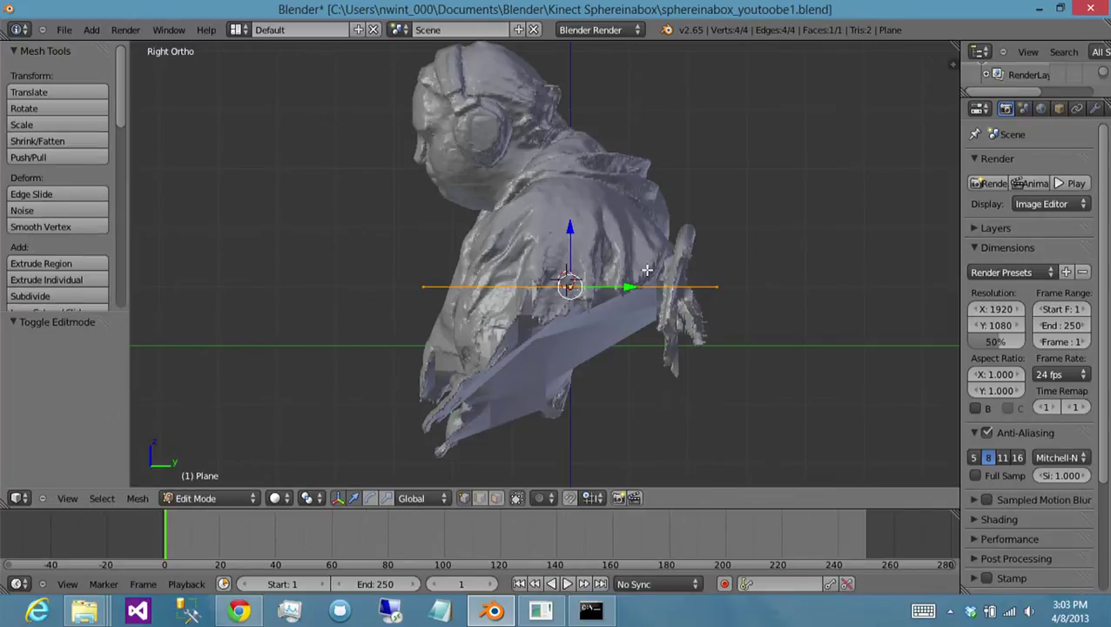
key(a)
key(a)
key(g)
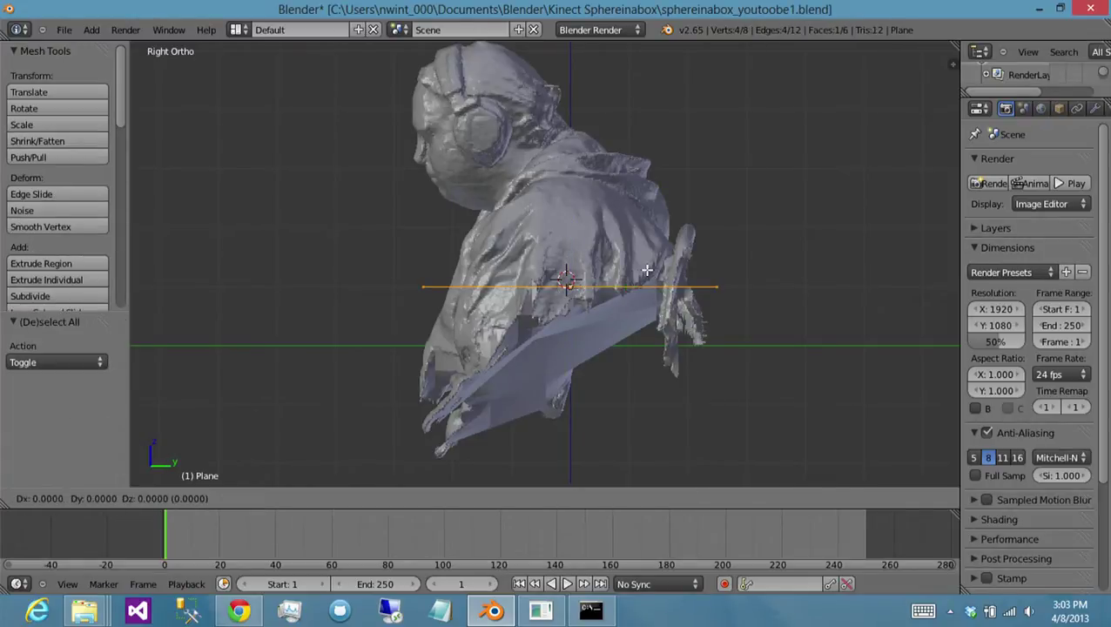
text(-10)
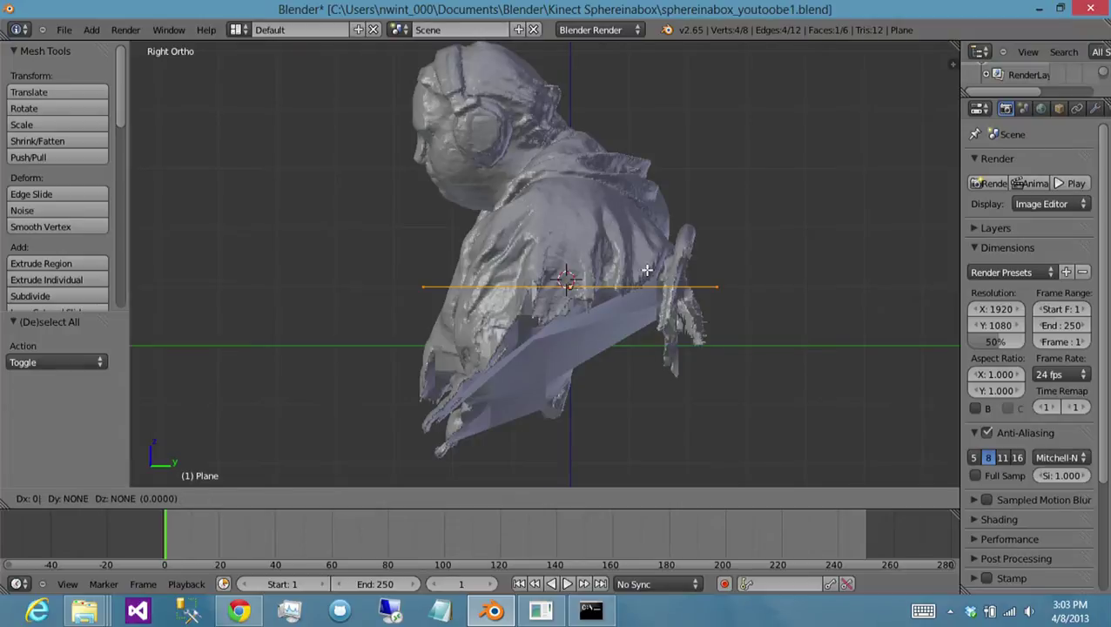
key(Return)
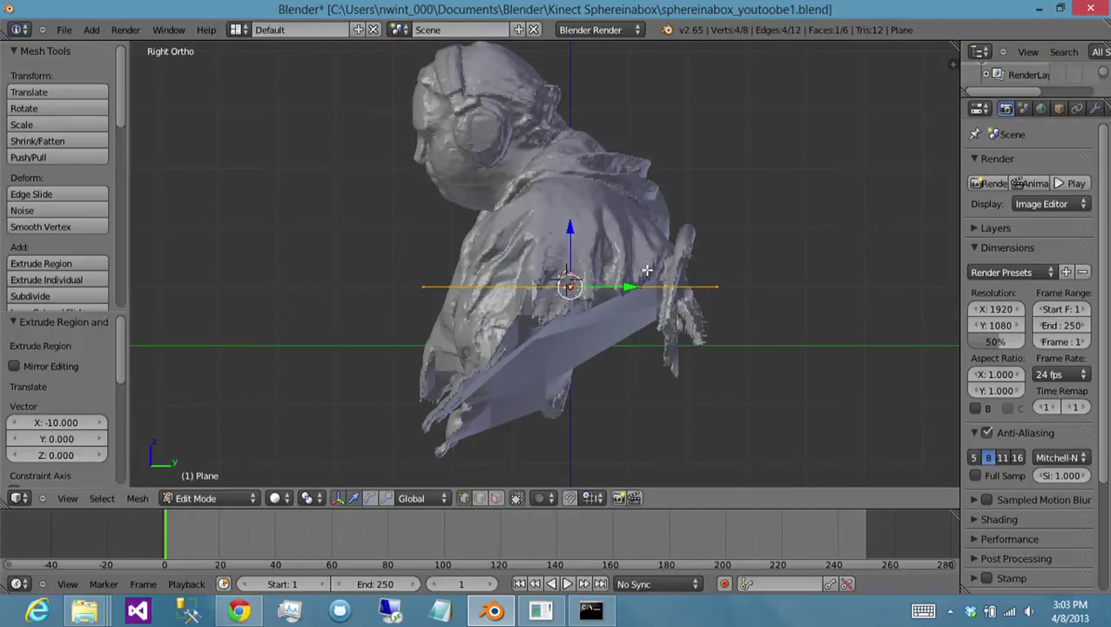
- Move the plane's extruded face -10 units along Z to form a block under the cutting level
key(g)
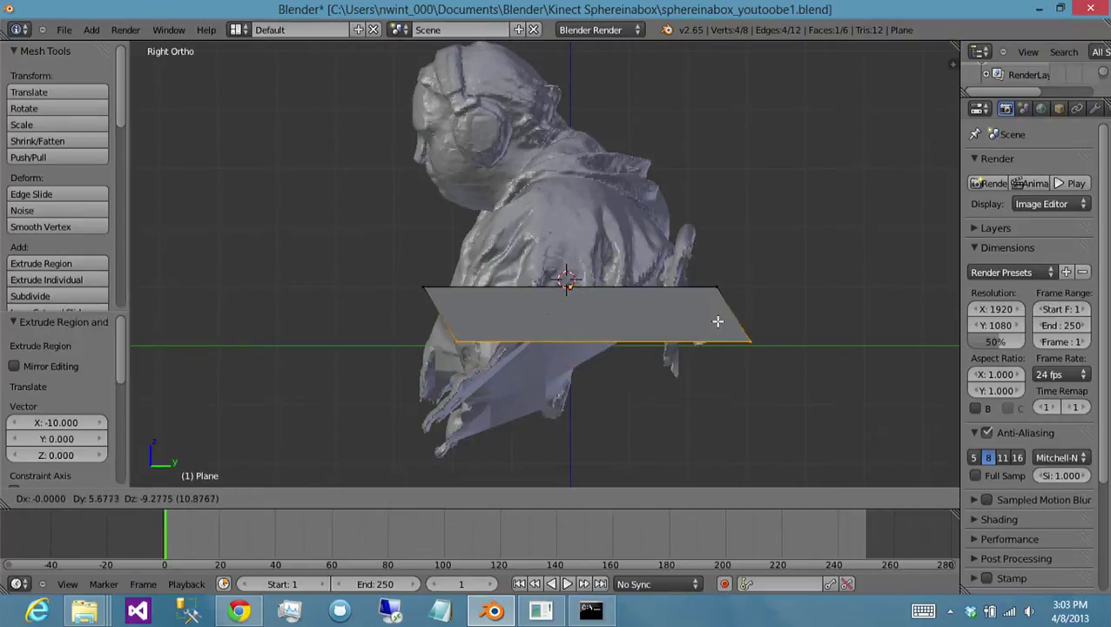
key(z)
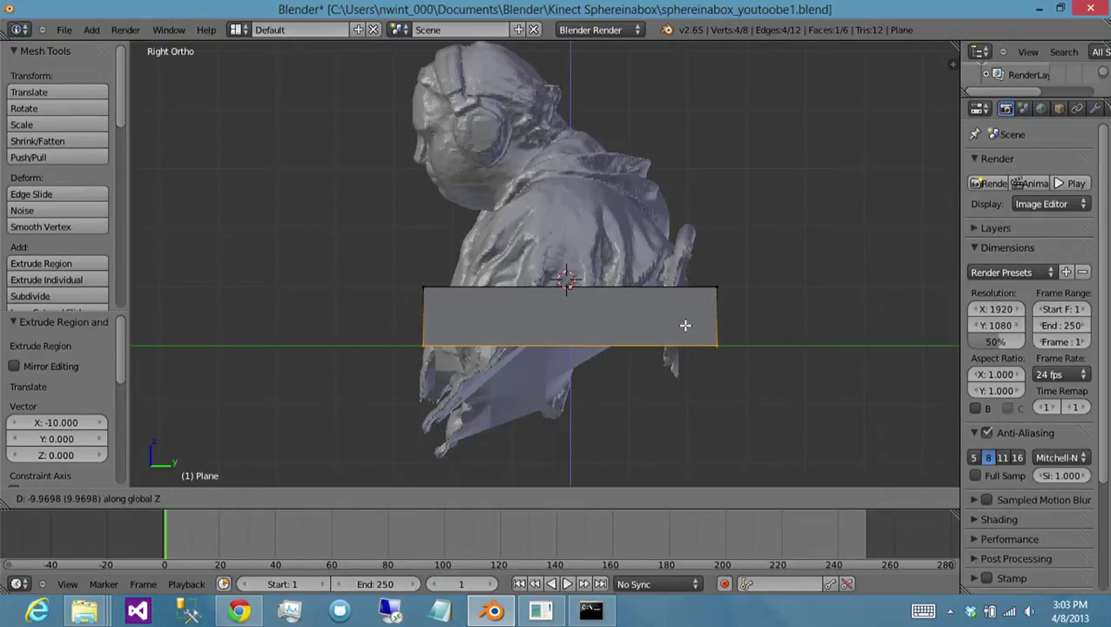
text(10)
key(minus)
key(Return)
- Enlarge the block's lower face uniformly by a factor of about 1.13
middle_drag(506, 238, 649, 228)
key(KP_1)
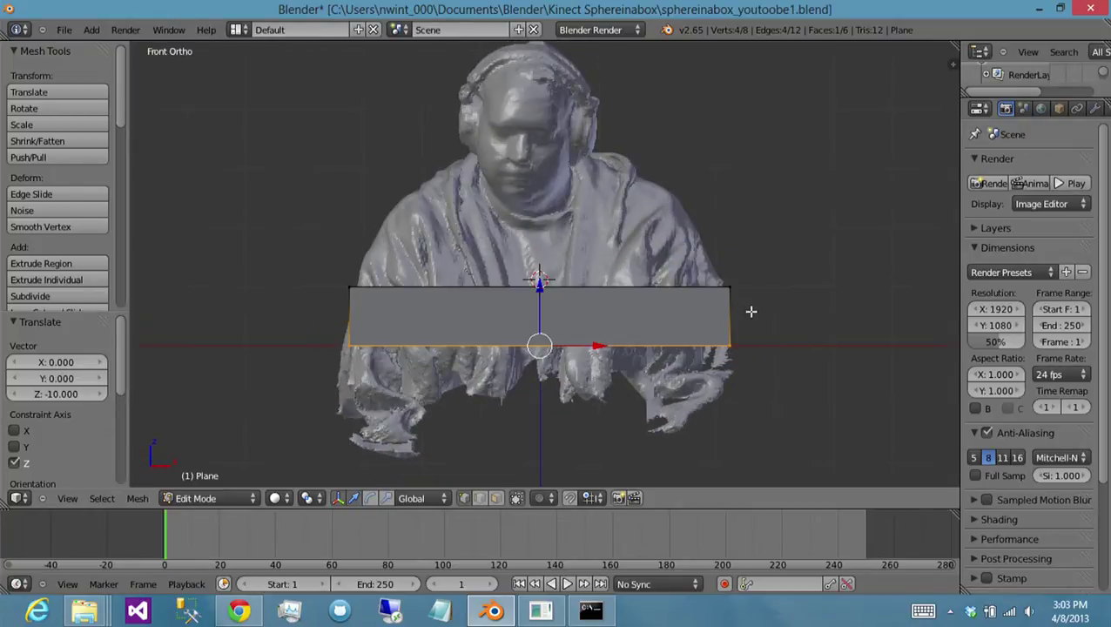
key(KP_7)
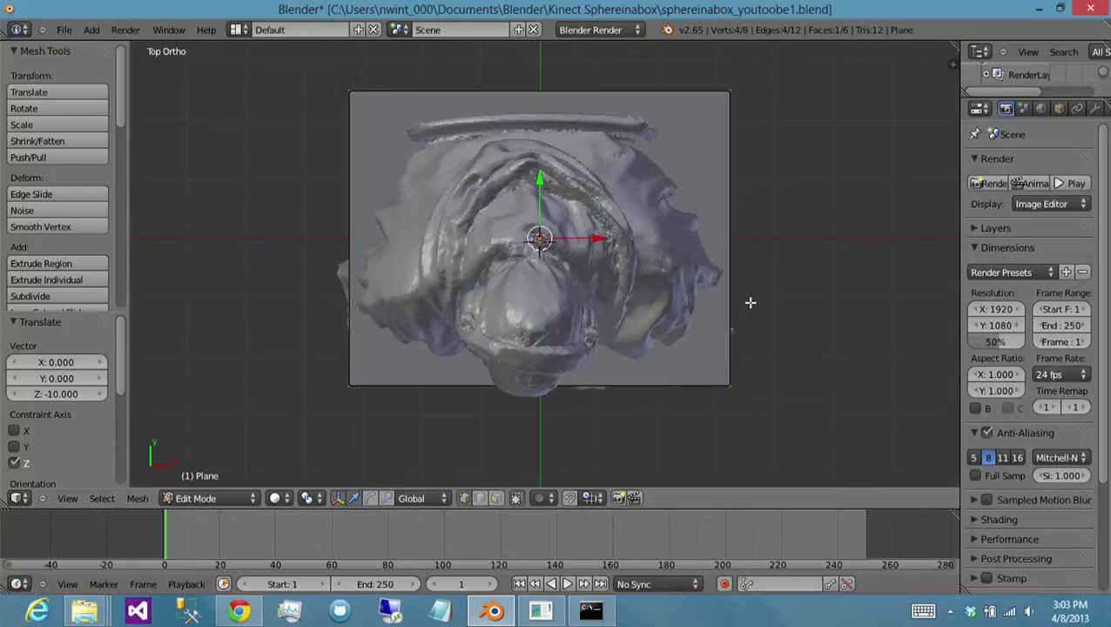
key(s)
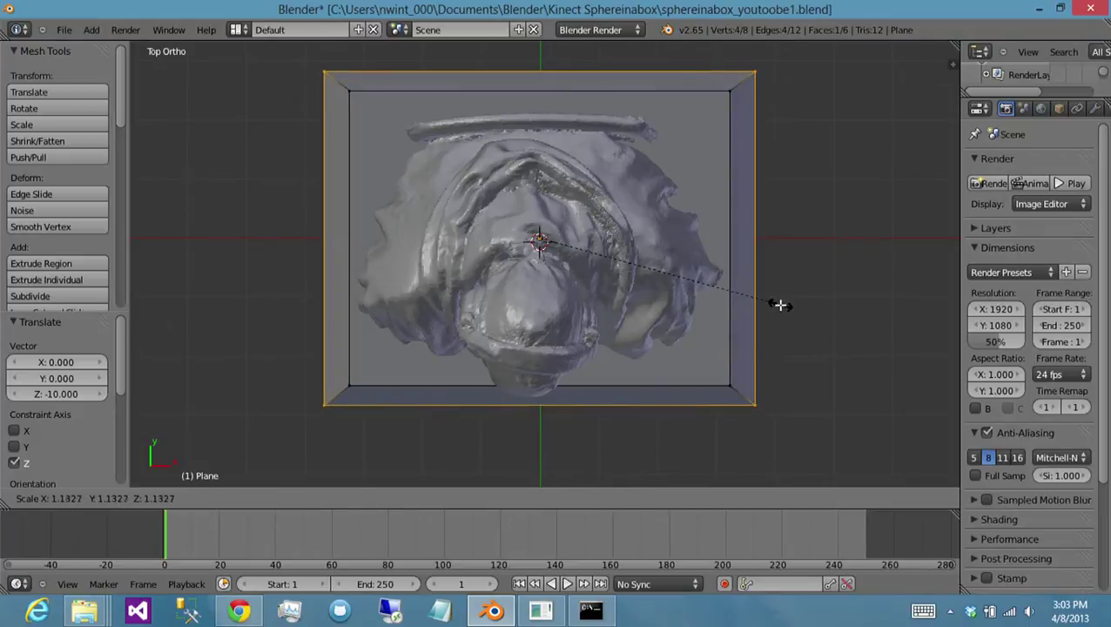
click(780, 305)
- Shrink the block's lower face uniformly by a factor of about 0.95 and return to Object Mode
key(KP_3)
key(KP_1)
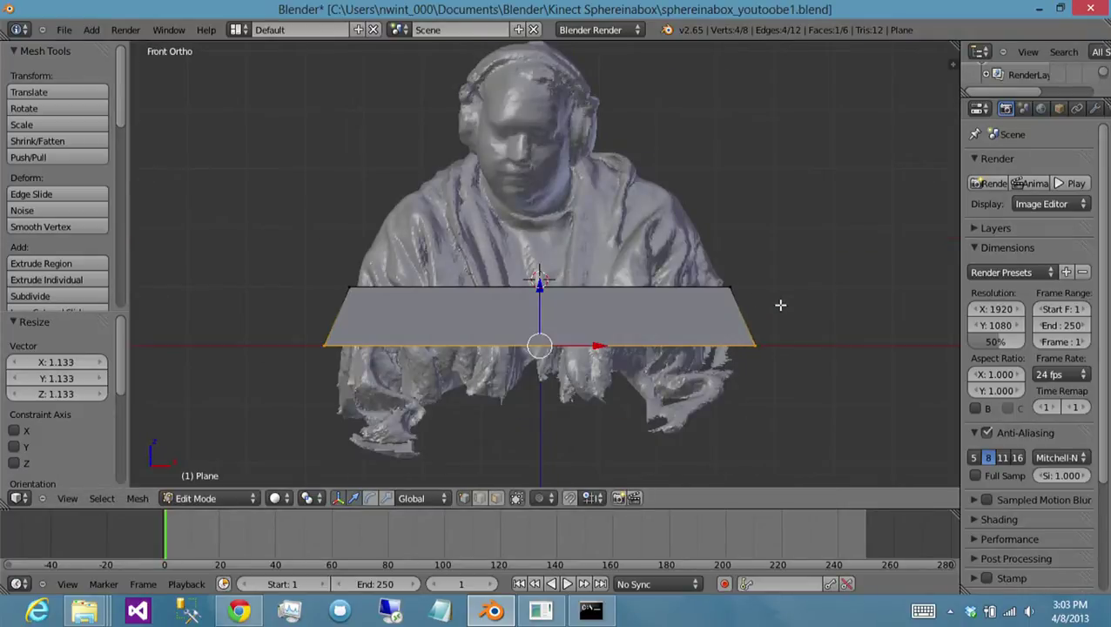
key(s)
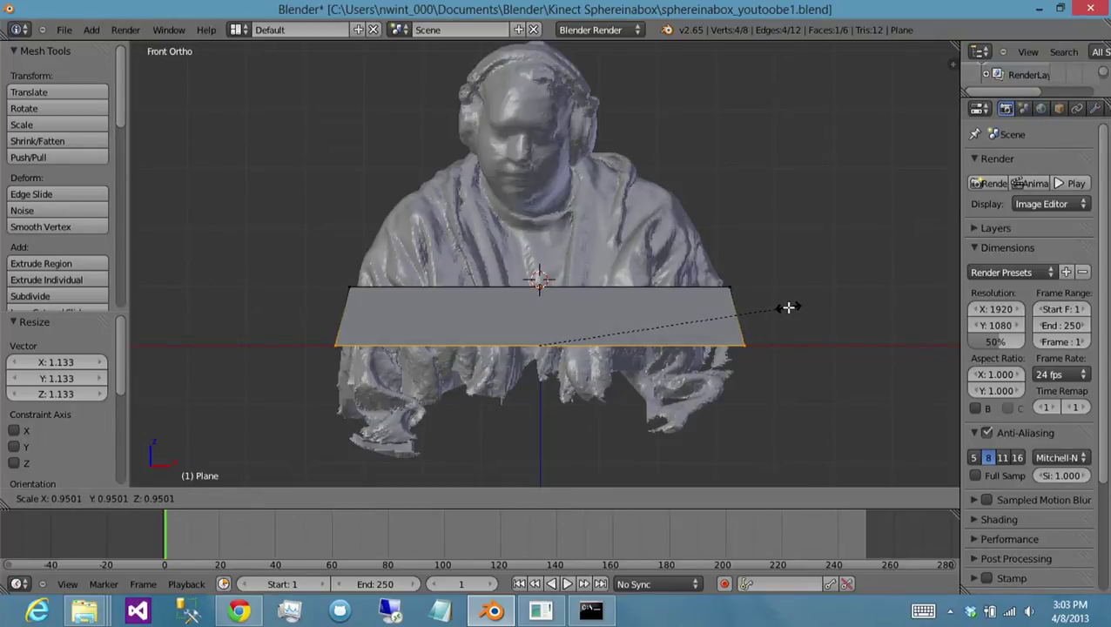
click(788, 307)
key(a)
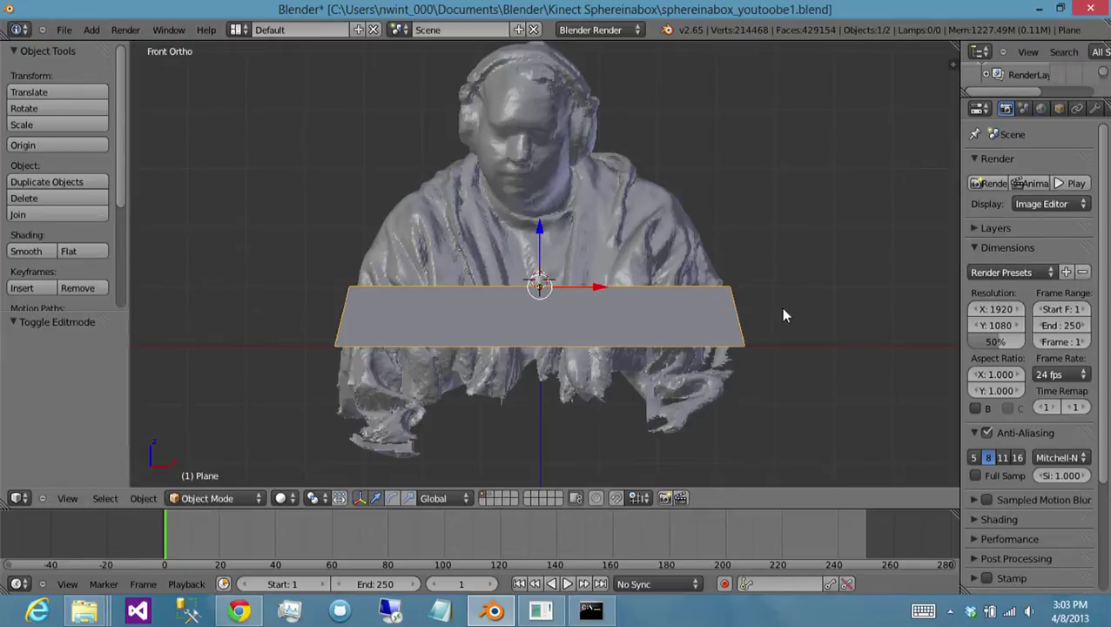
- Apply the block's location, and also apply its rotation and scale
key(ctrl+a)
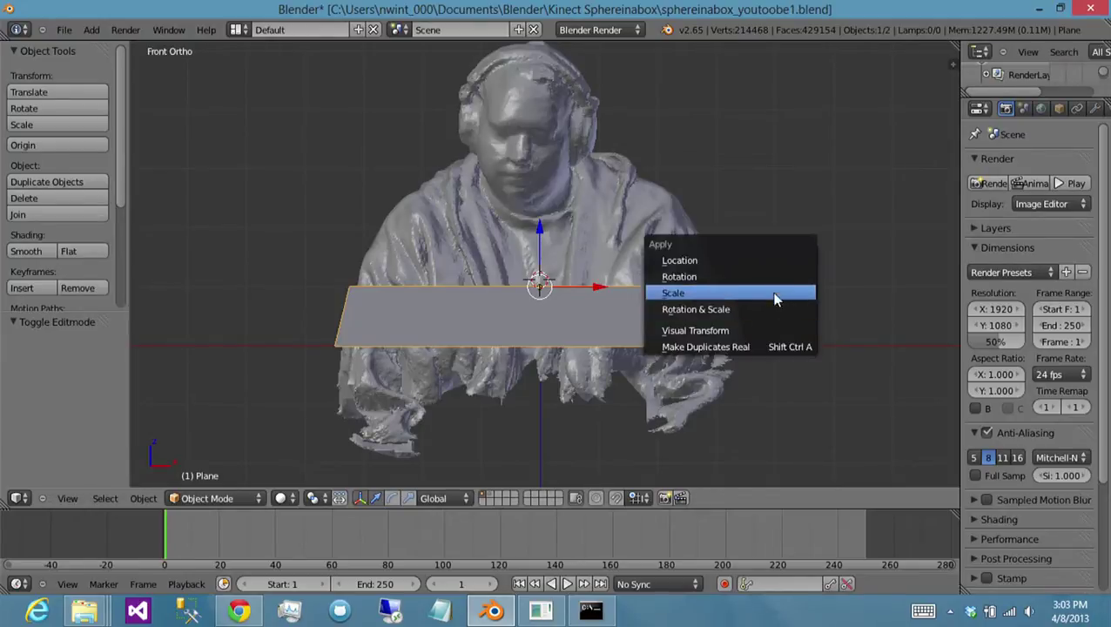
click(768, 261)
key(ctrl+a)
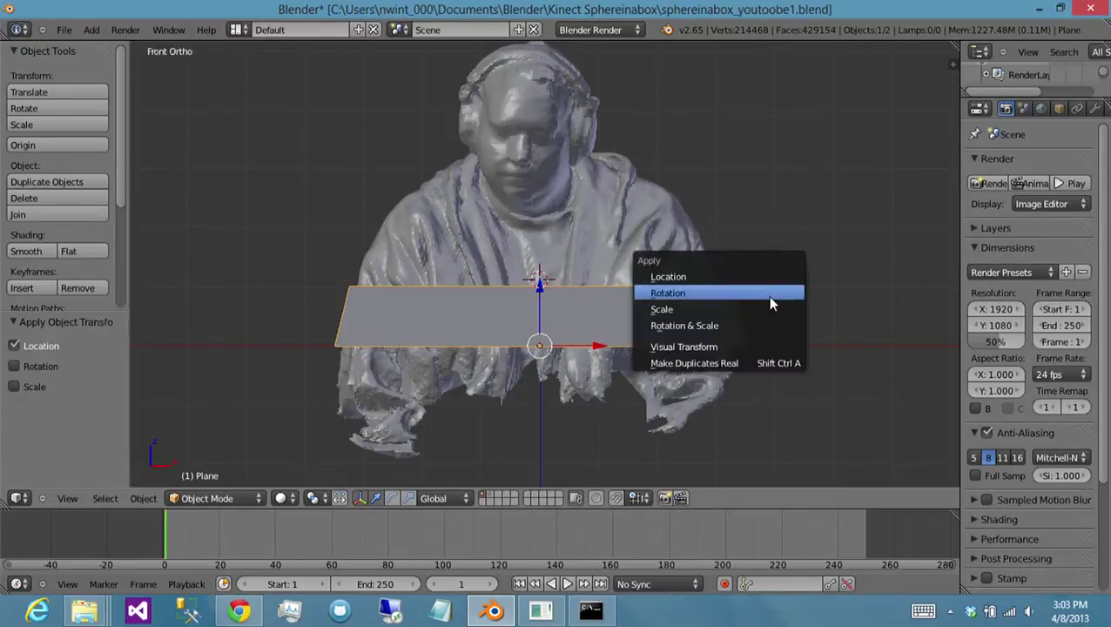
click(736, 325)
- Apply the body scan's rotation and scale, and reselect the block
right_click(698, 261)
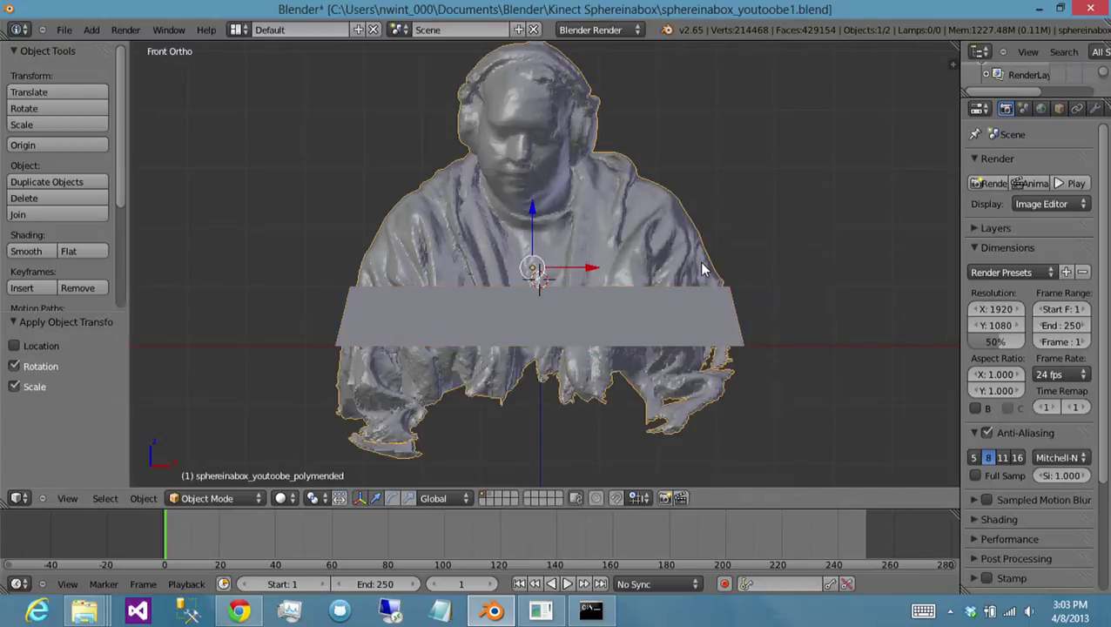
key(ctrl+a)
click(702, 264)
right_click(661, 310)
middle_drag(664, 314, 607, 245)
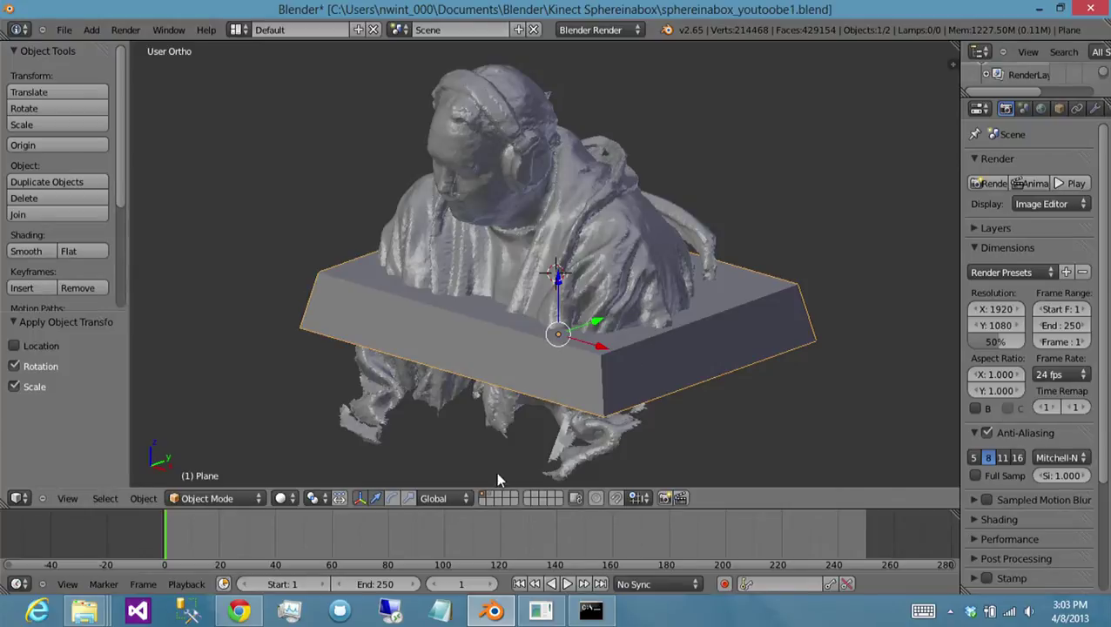
- Switch the scene to an empty layer and snap the 3D cursor to the scene centre
click(484, 498)
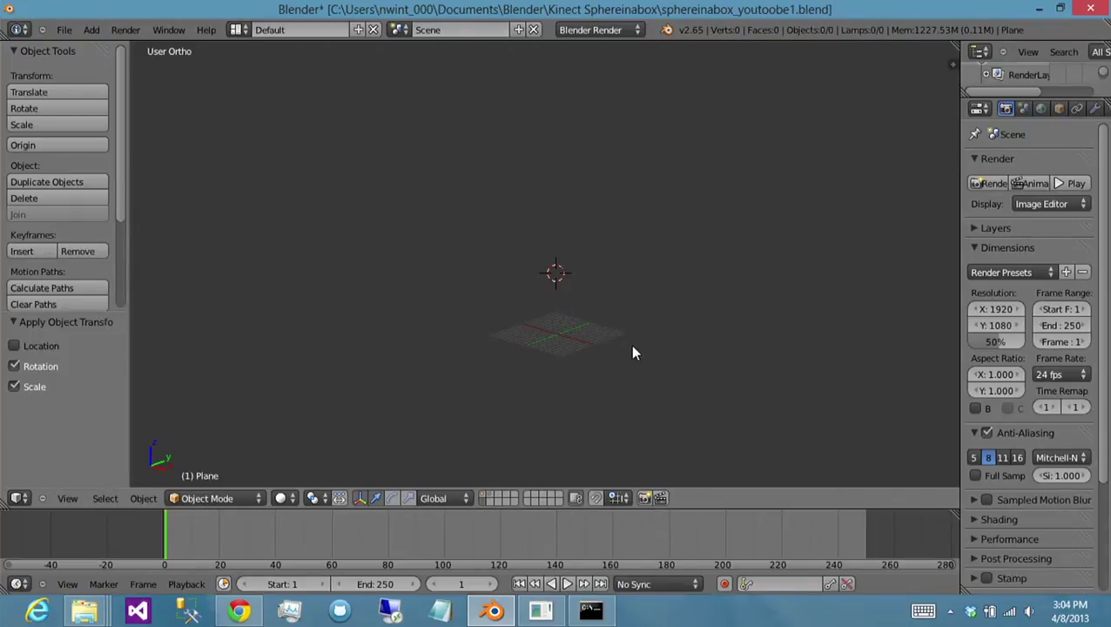
key(shift+s)
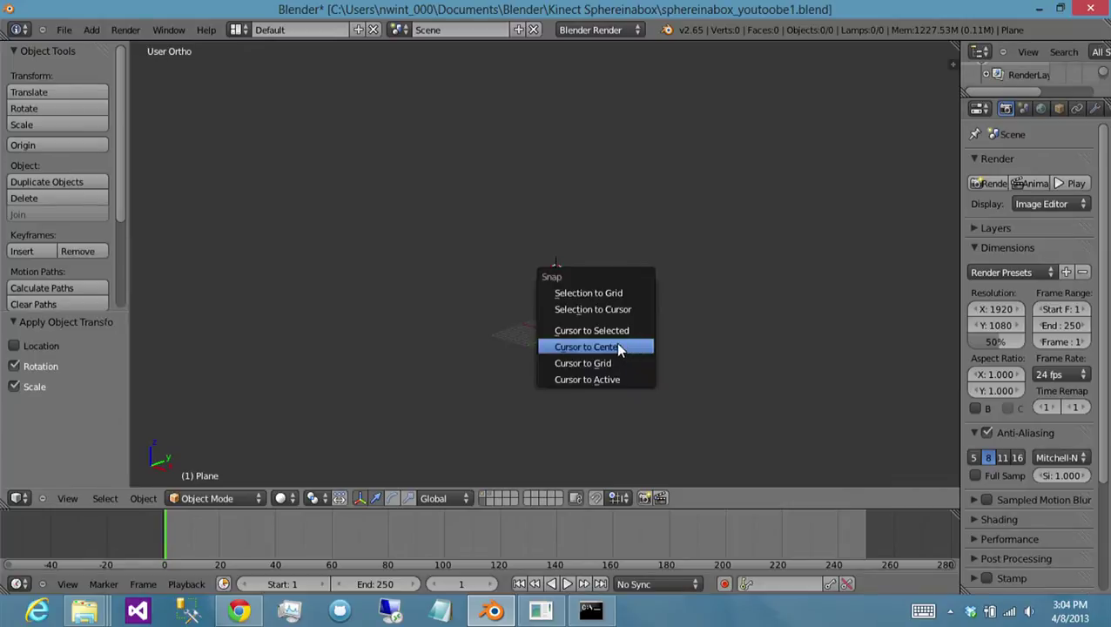
click(615, 345)
- Add a text object at the 3D cursor in the top view
key(KP_7)
shift+middle_drag(610, 392, 594, 306)
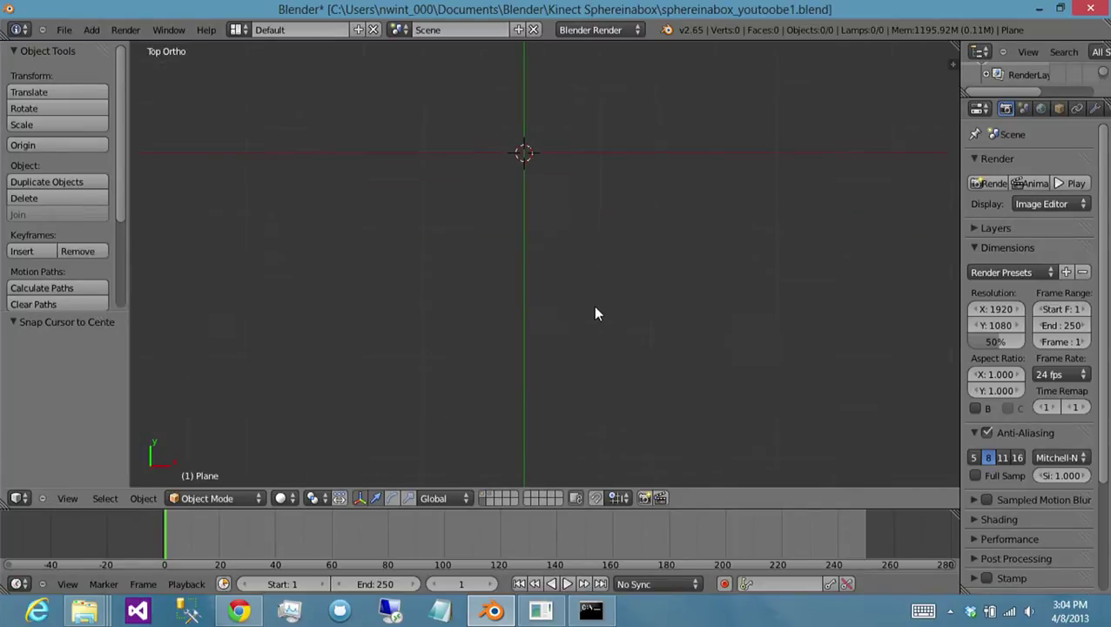
shift+middle_drag(570, 127, 571, 249)
key(space)
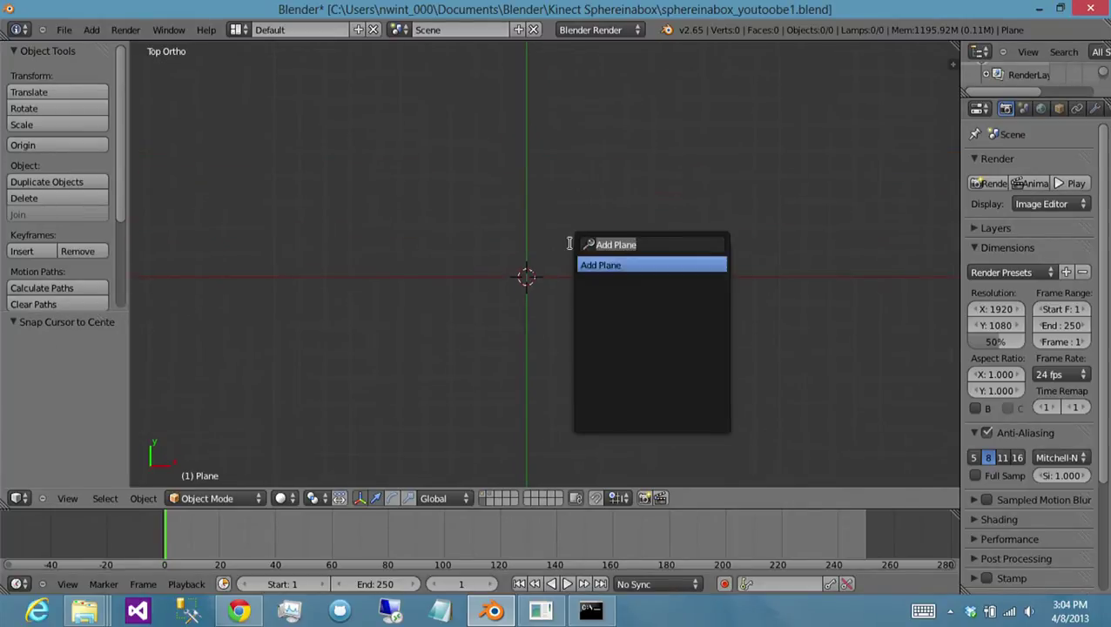
text(text)
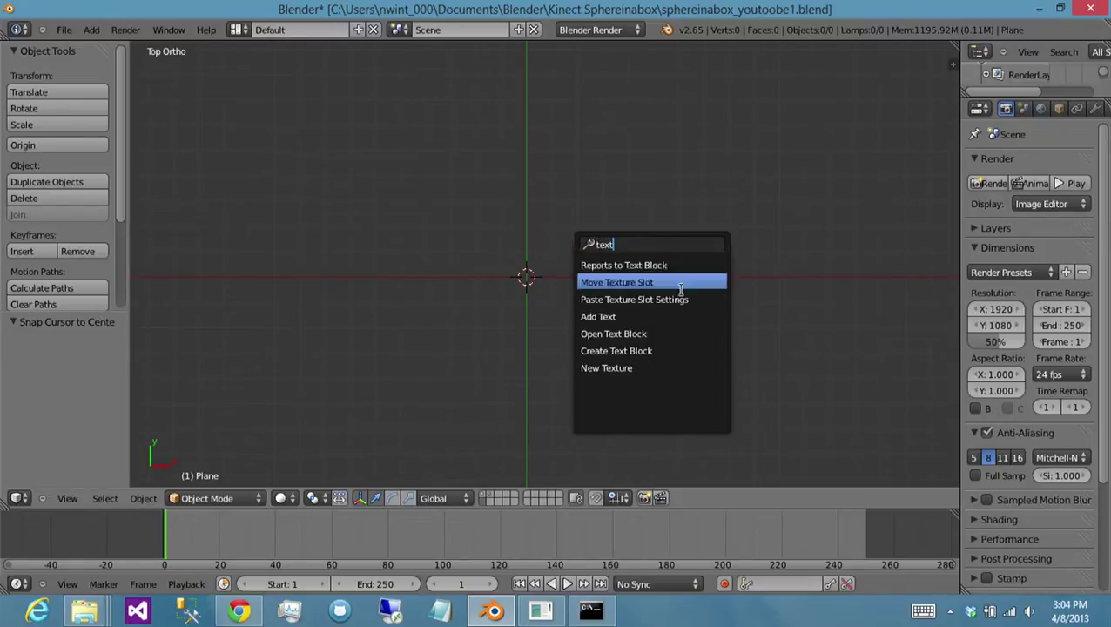
click(640, 319)
- Open the text object for editing and clear its default wording
key(Tab)
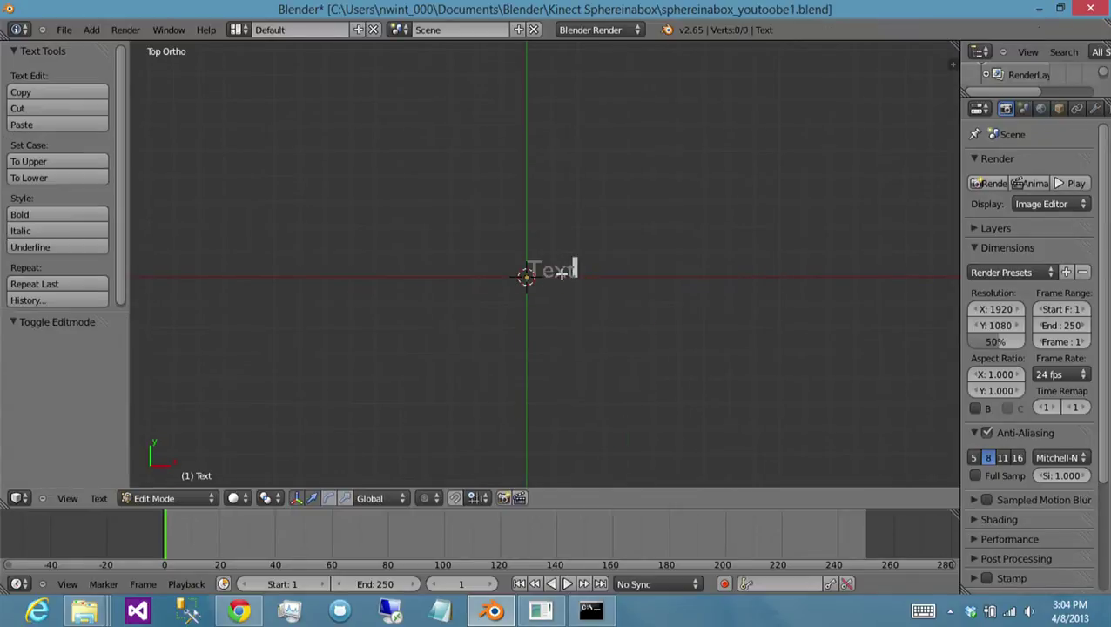
key(BackSpace)
key(BackSpace)
key(BackSpace)
key(BackSpace)
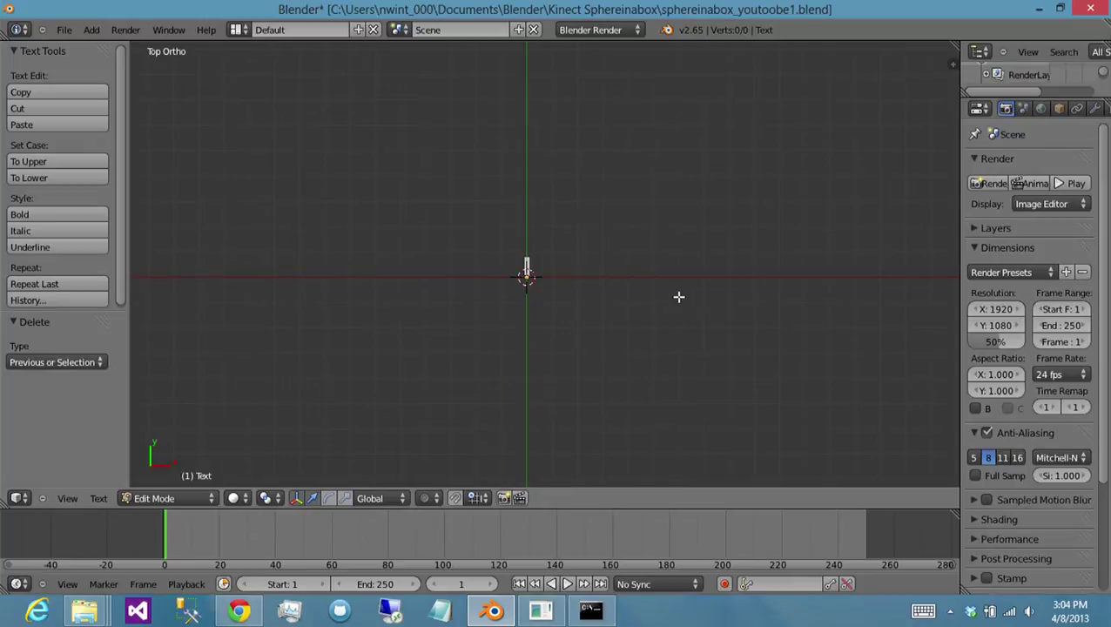
text(This is)
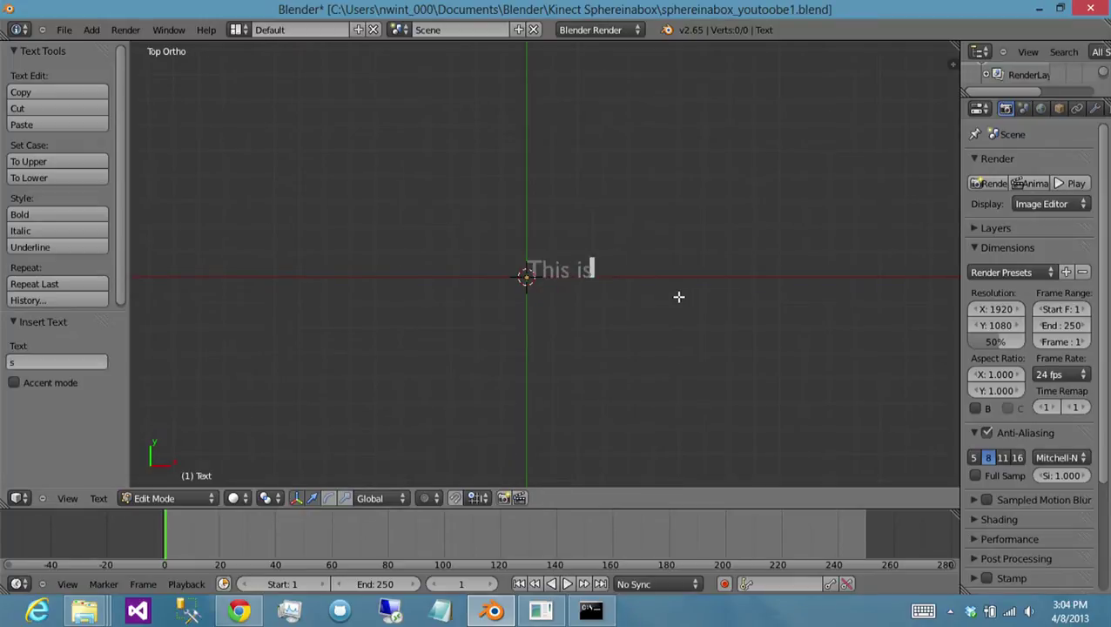
text( a cool)
key(BackSpace)
key(BackSpace)
key(BackSpace)
key(BackSpace)
key(BackSpace)
key(BackSpace)
key(BackSpace)
key(BackSpace)
key(BackSpace)
key(BackSpace)
key(BackSpace)
key(BackSpace)
key(BackSpace)
key(BackSpace)
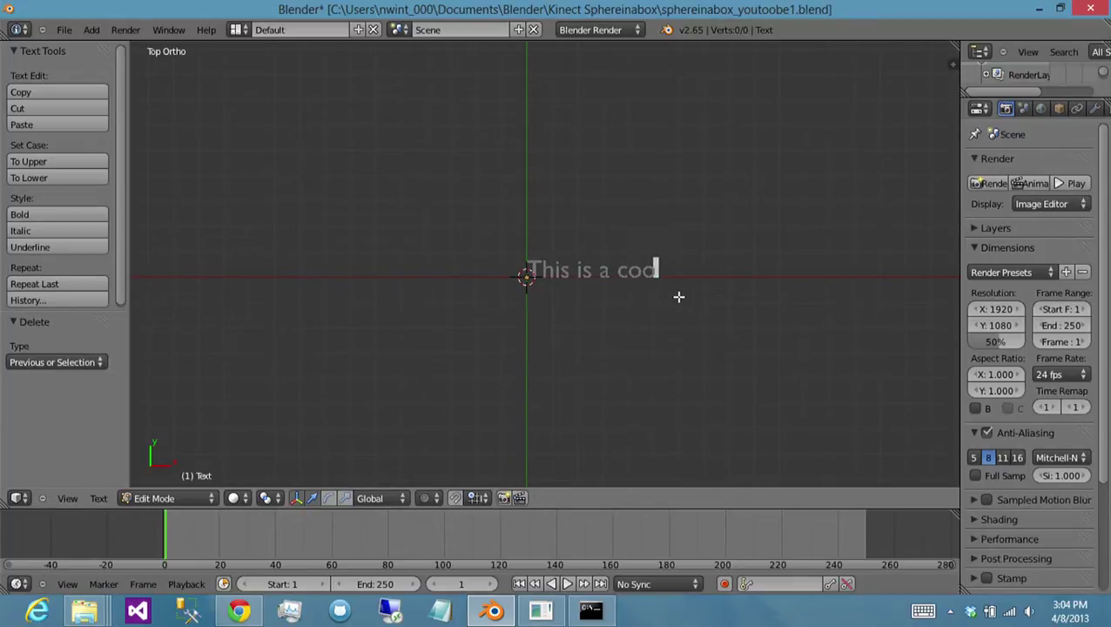
- Enter "A Cool Guy" as the text object's wording and finish editing it
text(A Cool Guy)
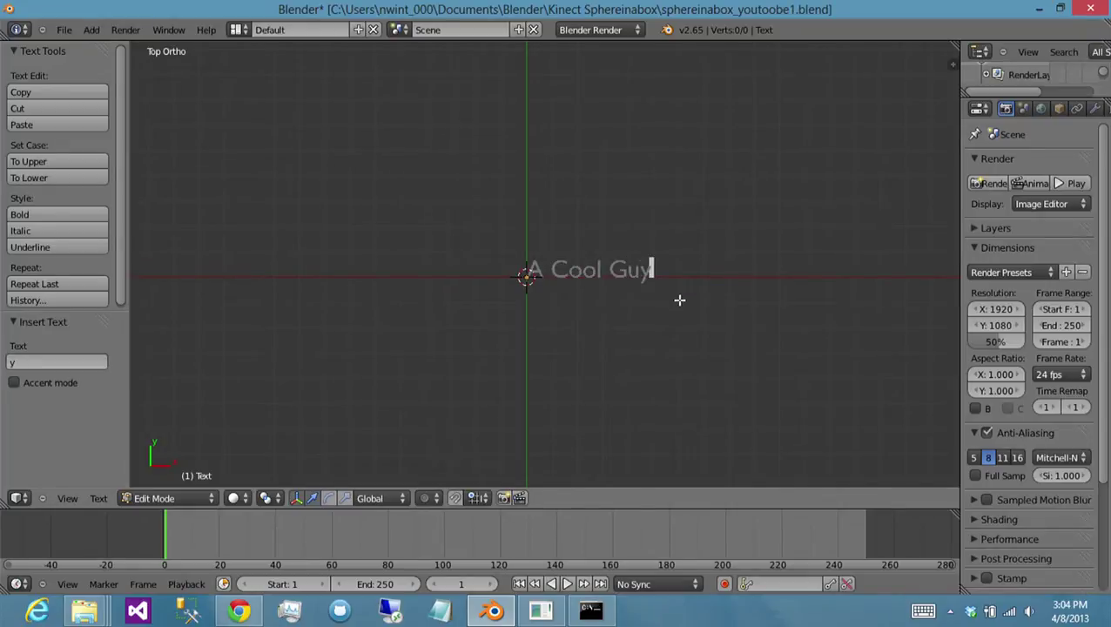
key(Tab)
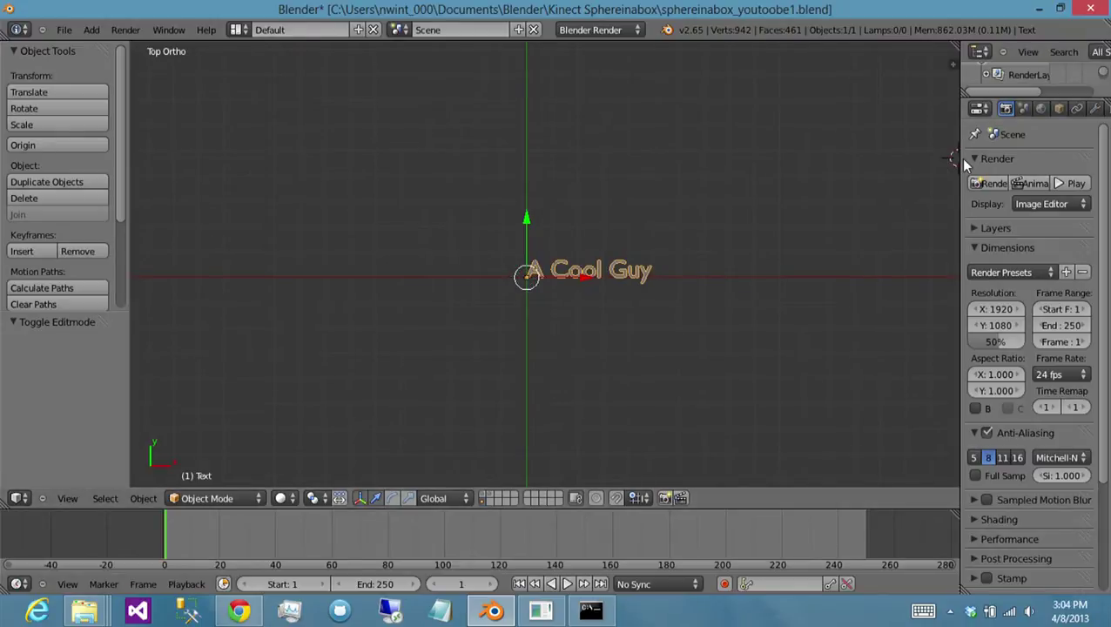
- Increase the text object's font size to about 6.035
drag(955, 161, 862, 165)
click(1014, 108)
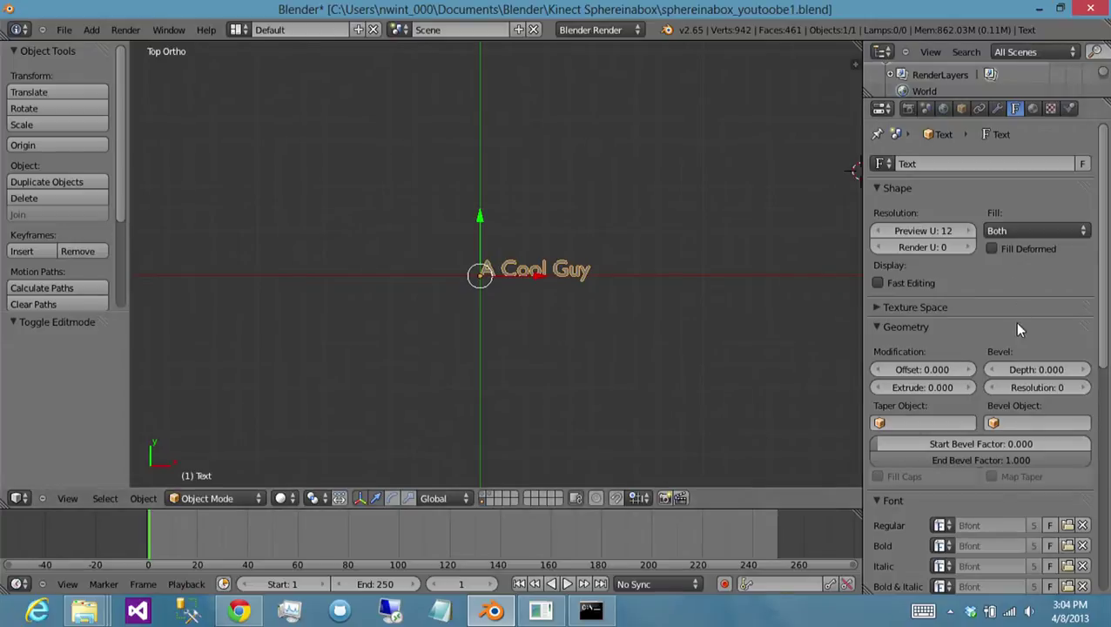
middle_drag(1000, 318, 998, 206)
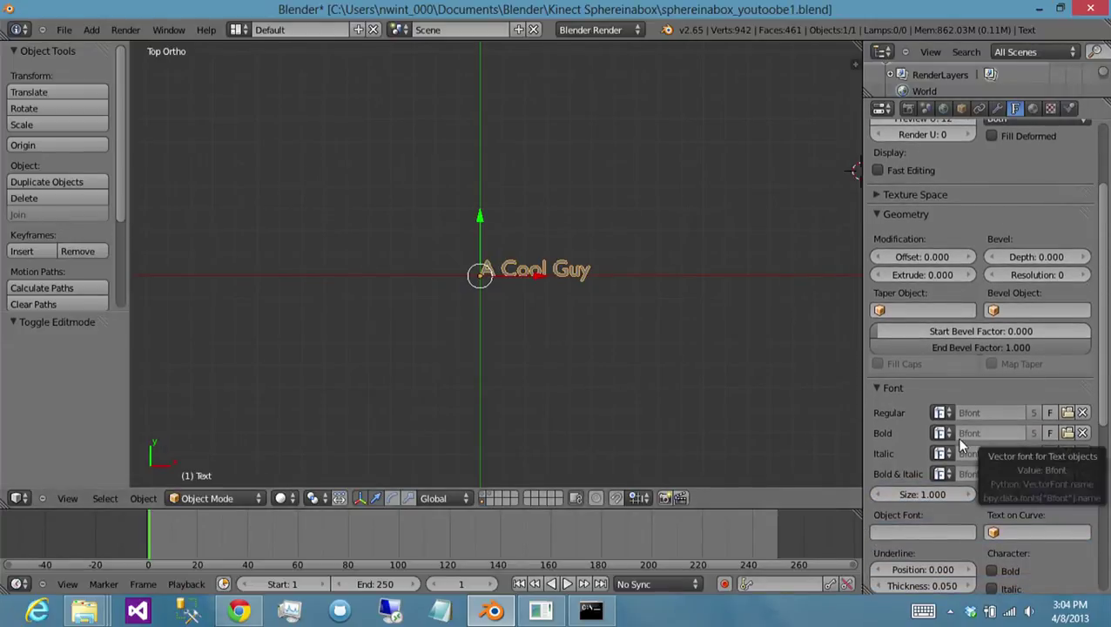
drag(922, 494, 975, 493)
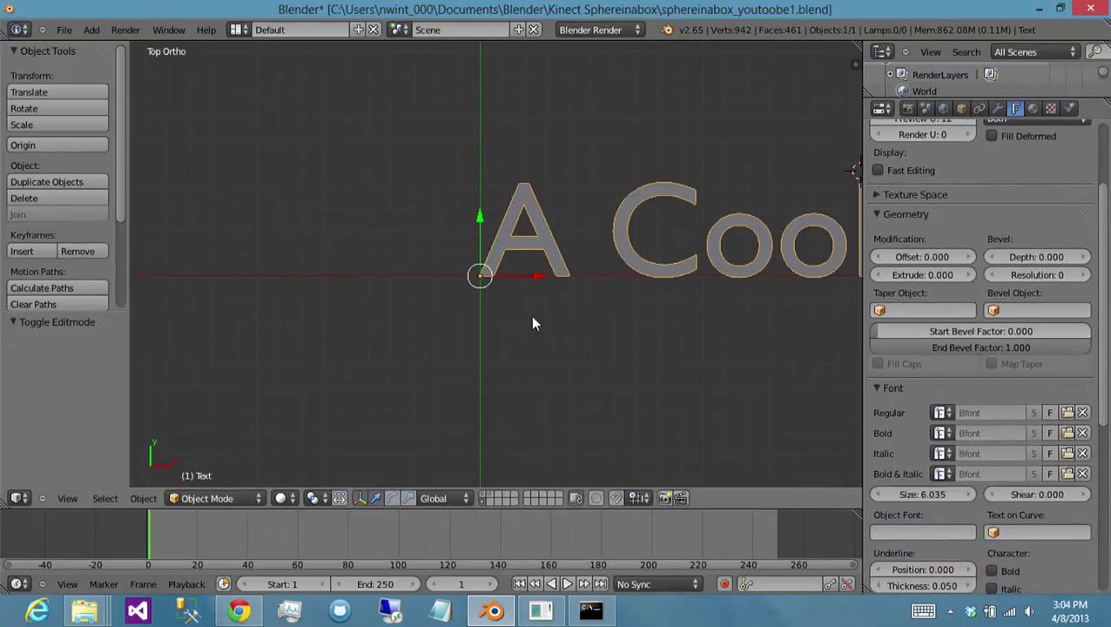
- Set the text object's extrude depth to 2
click(940, 275)
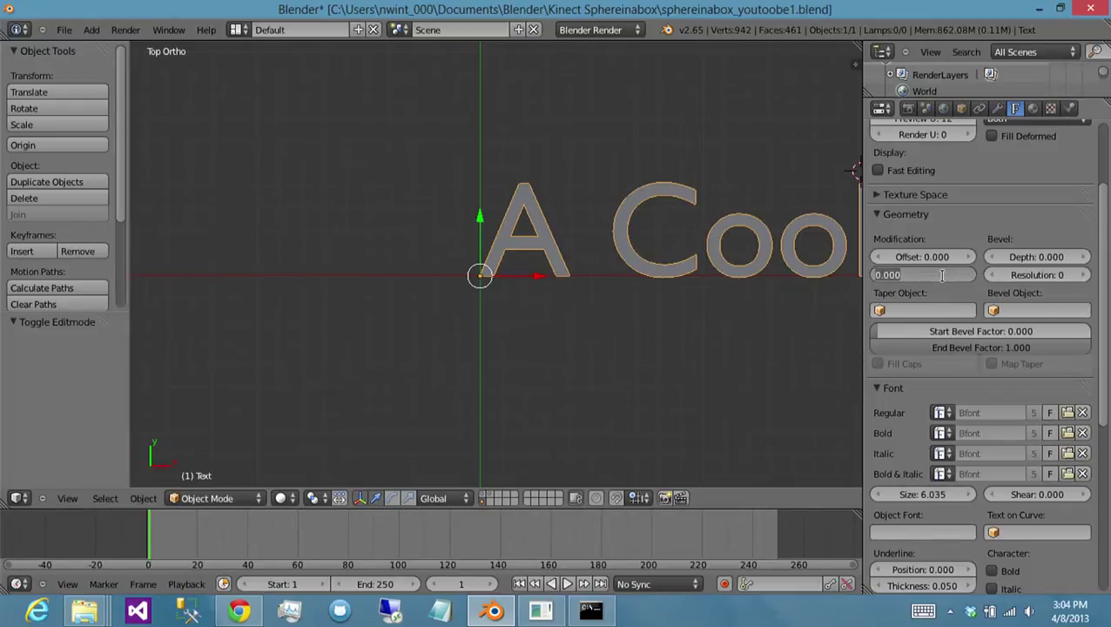
text(2)
key(Return)
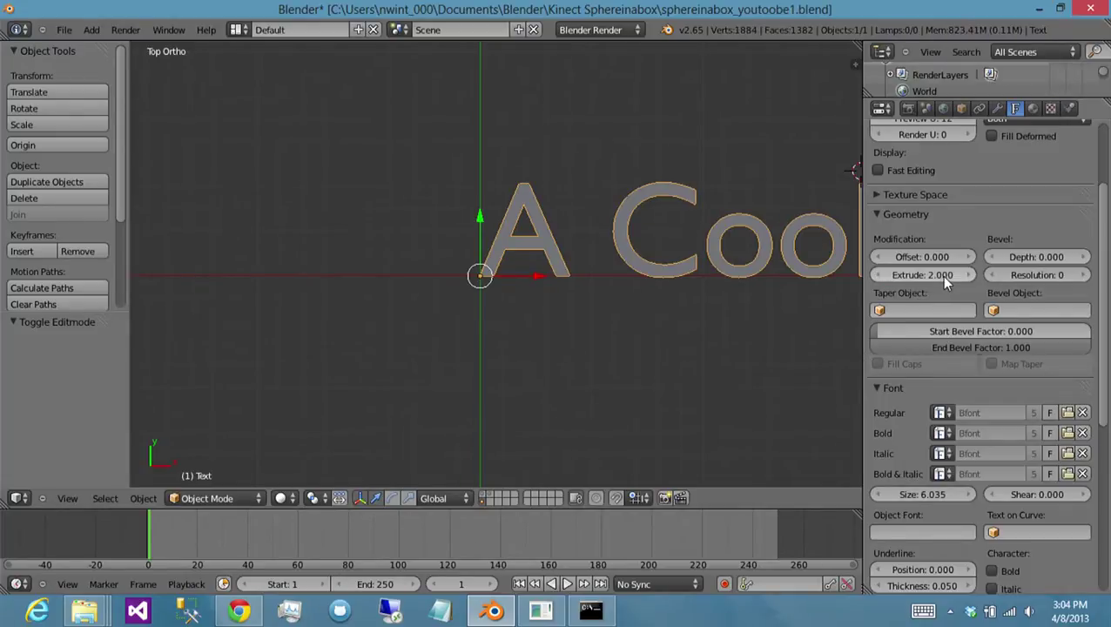
- Move the text object to the first layer and display that layer with the body scan and block
key(KP_3)
scroll(621, 276, down, 5)
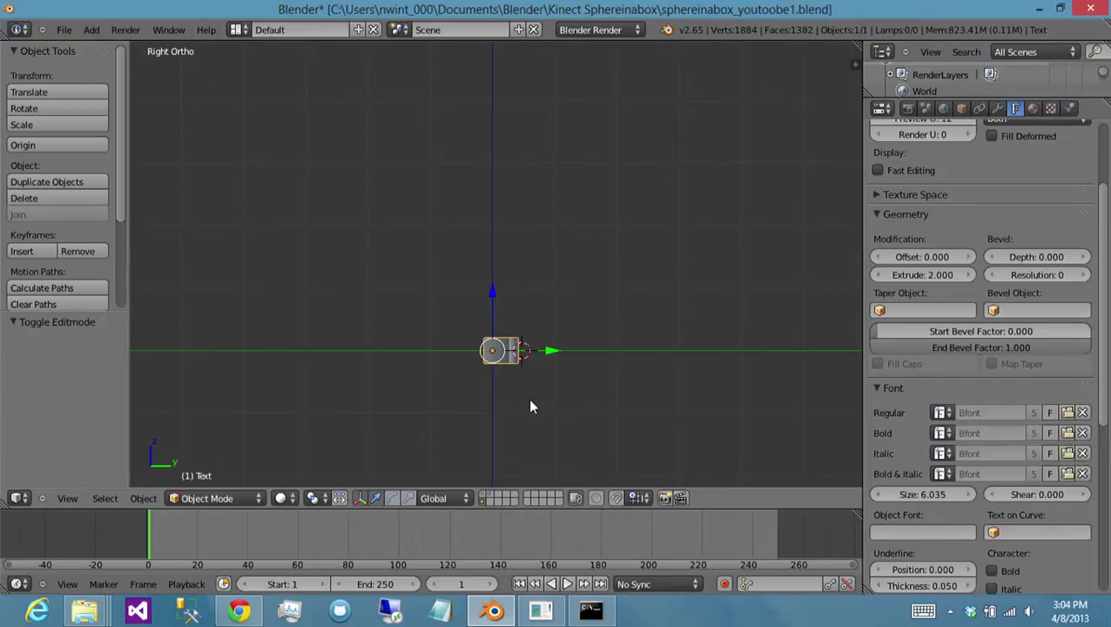
key(m)
key(1)
key(KP_1)
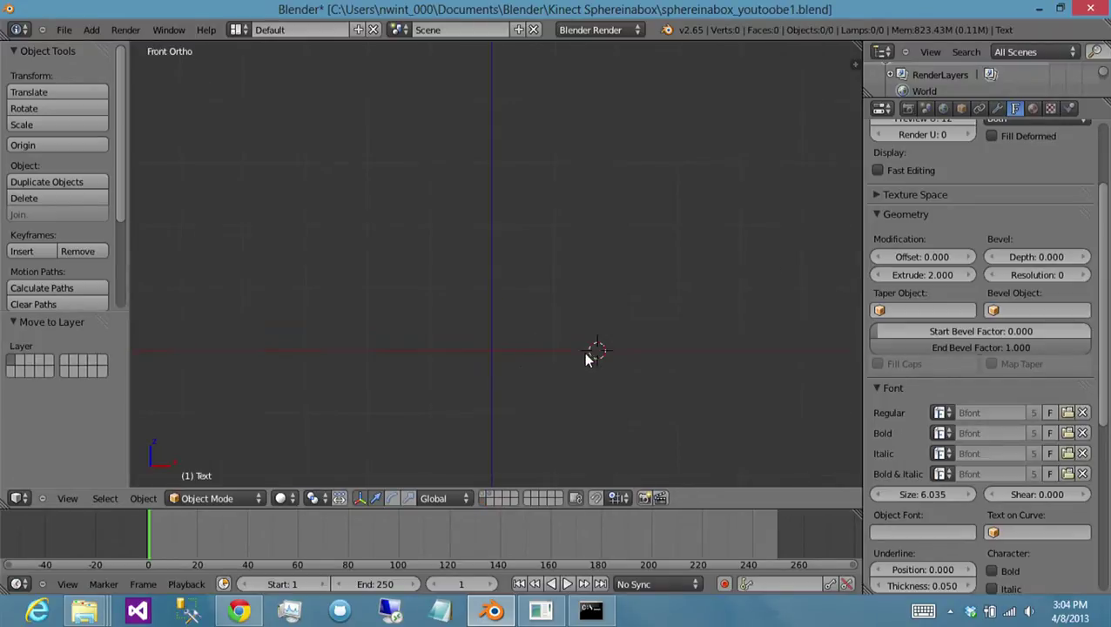
click(483, 493)
- In a wireframe side view, move the text about -27.07 in Y and 5.49 in Z, and rotate it about -78.17° to face the block's front
key(KP_3)
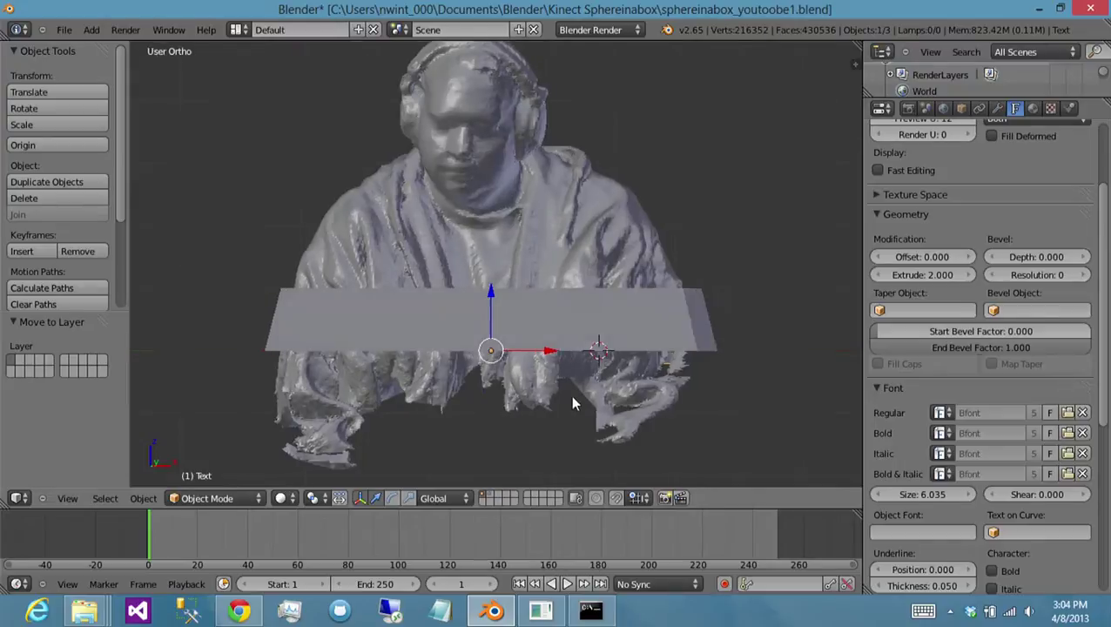
key(alt+z)
key(g)
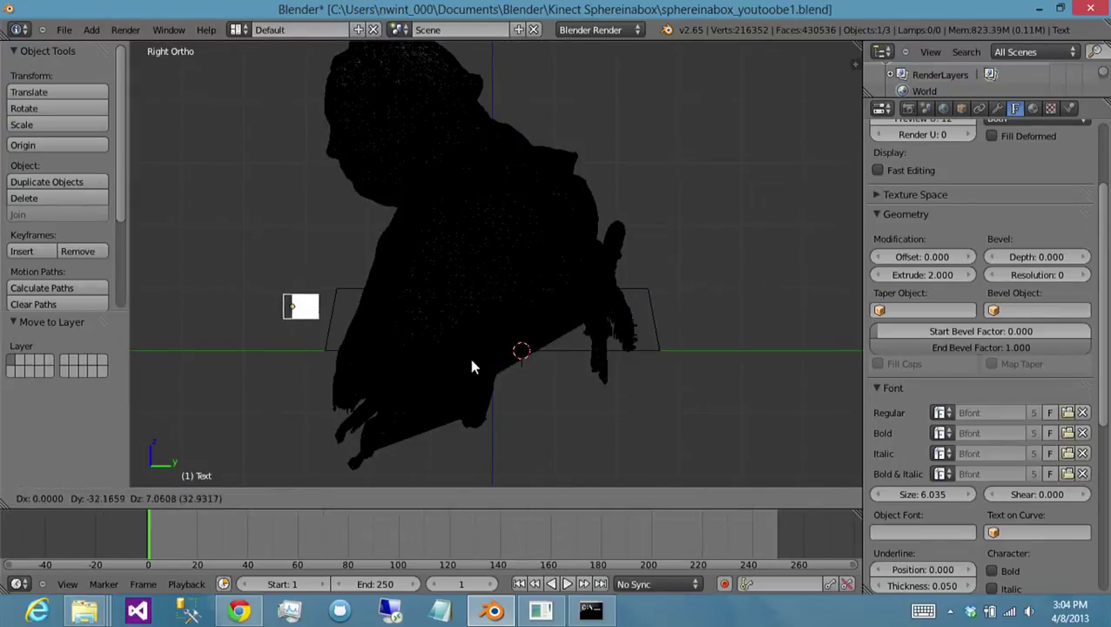
click(494, 362)
key(r)
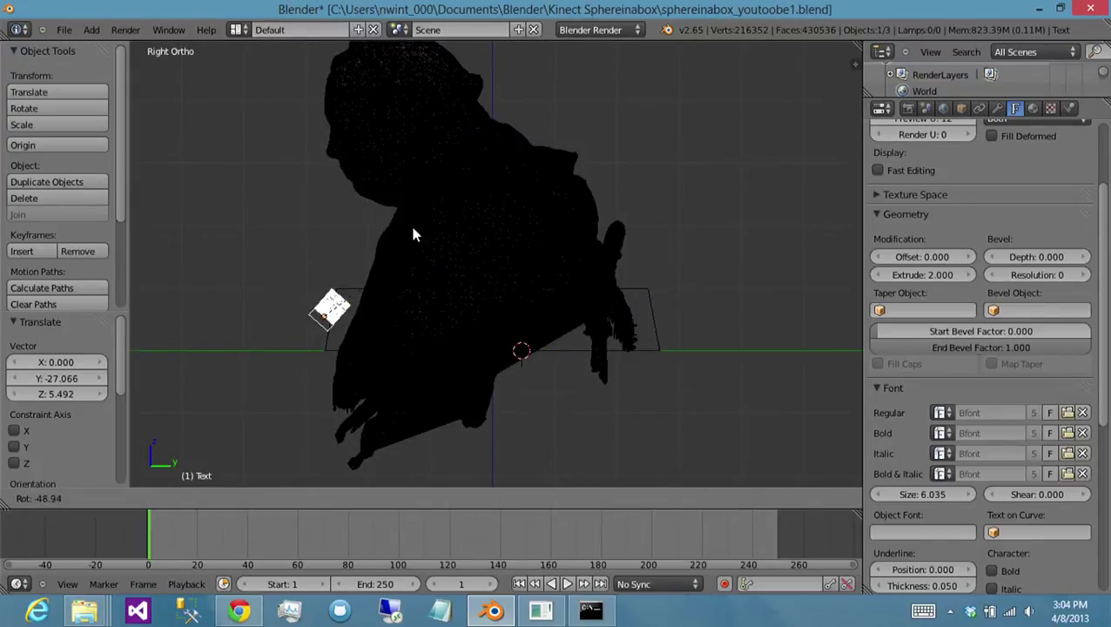
click(364, 231)
- Shift the text about -0.96 in Y and -0.46 in Z, and rotate it about -0.89° to match the block's sloped front face
key(KP_Decimal)
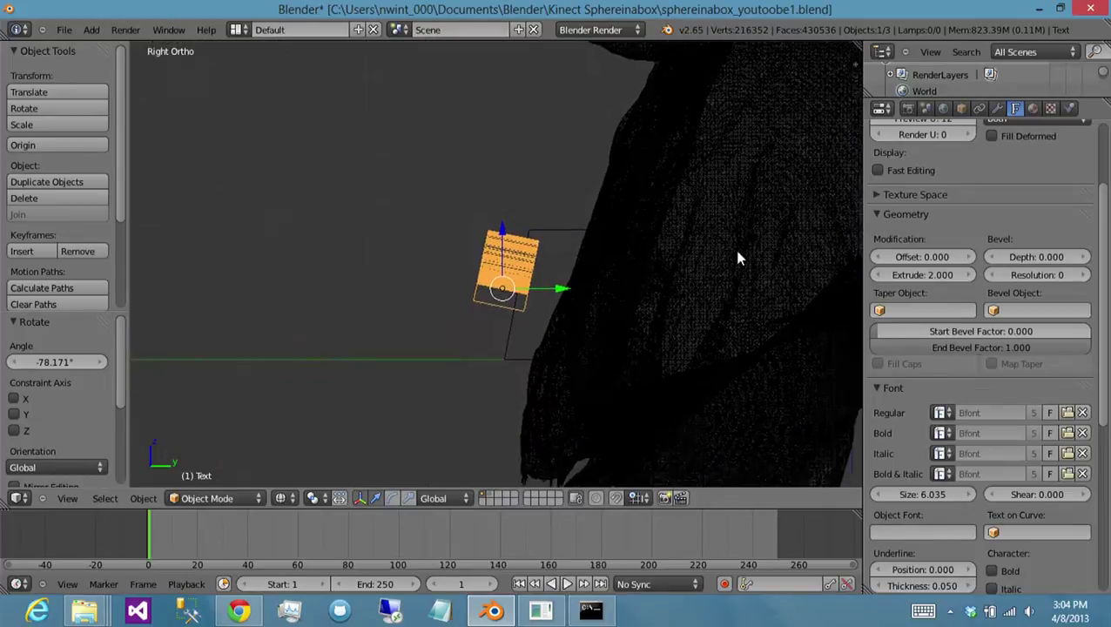
key(g)
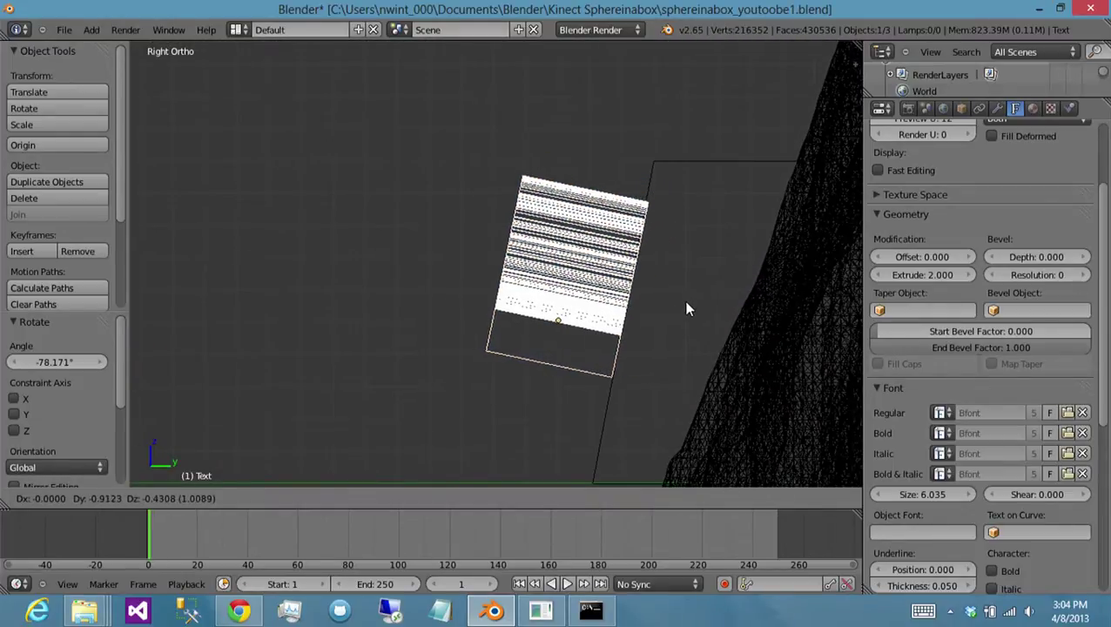
click(684, 314)
scroll(644, 300, up, 5)
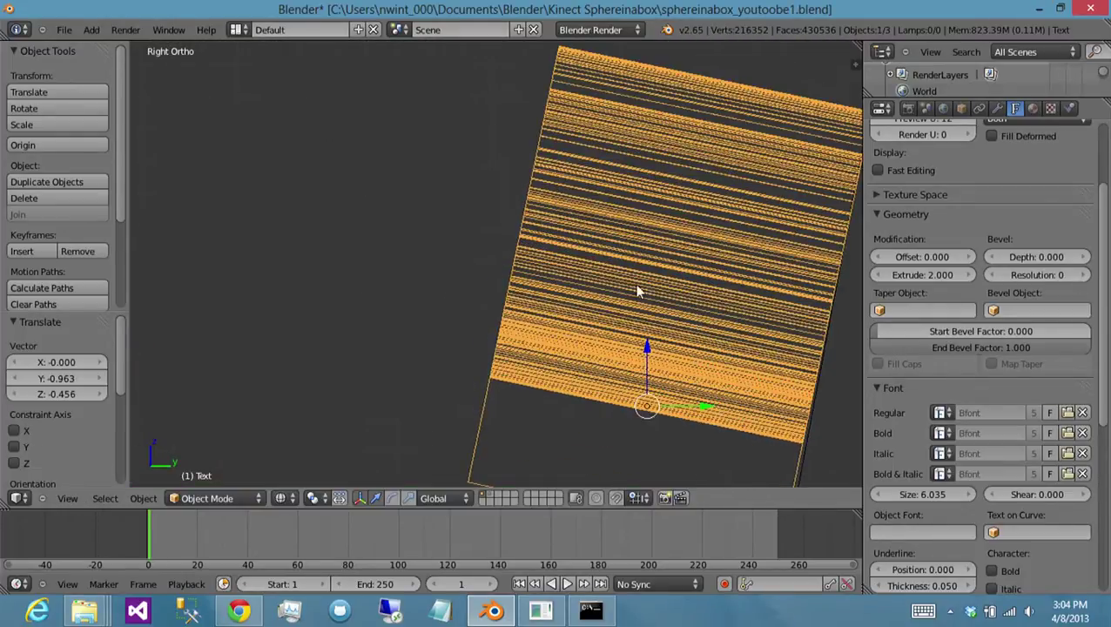
shift+middle_drag(675, 303, 487, 230)
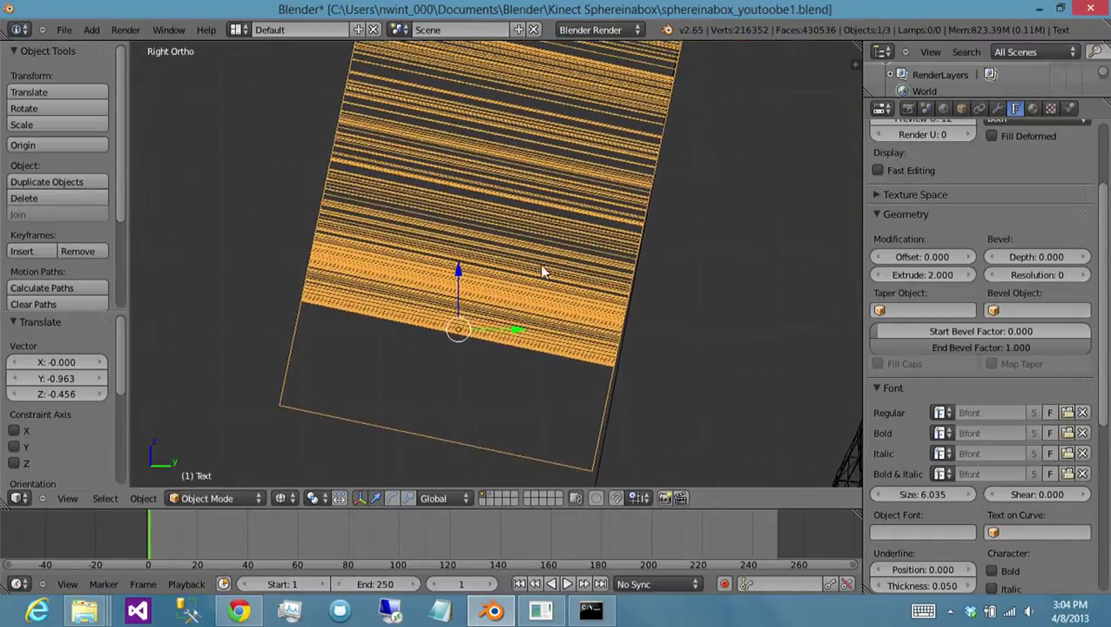
key(r)
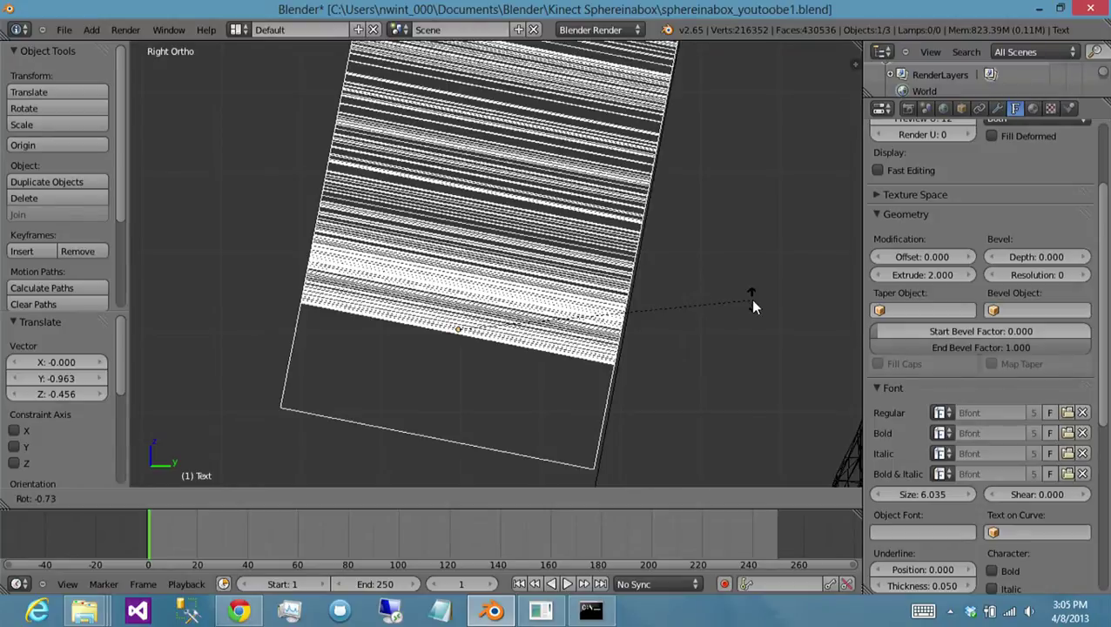
click(750, 299)
- Move the text about 1.44 in Y and -0.33 in Z so it partly sinks into the block's front face
key(g)
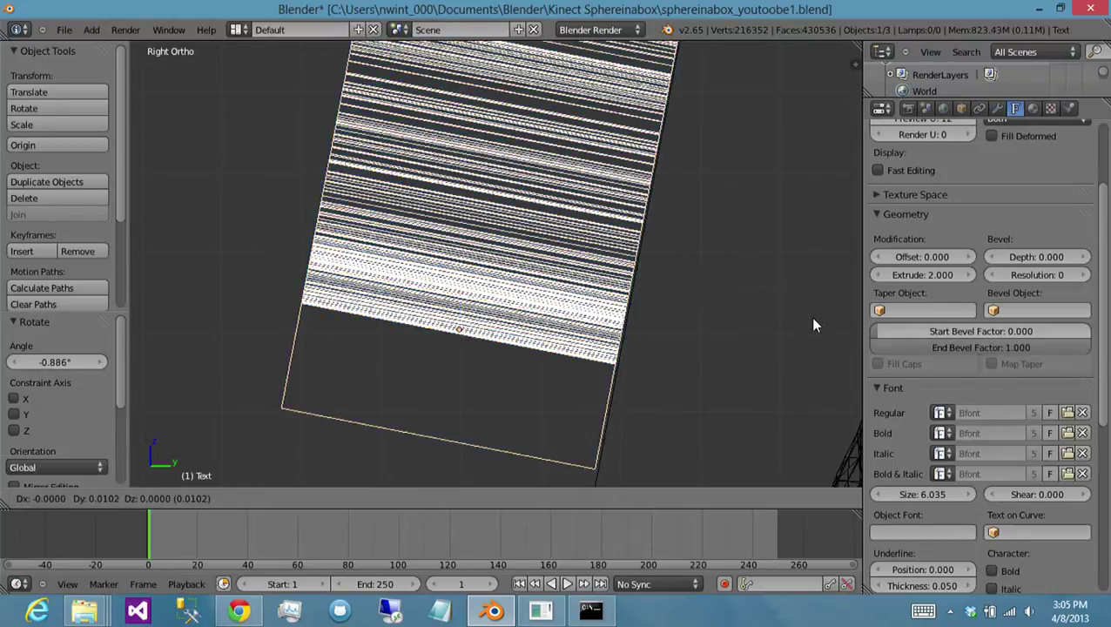
click(827, 318)
scroll(822, 314, down, 5)
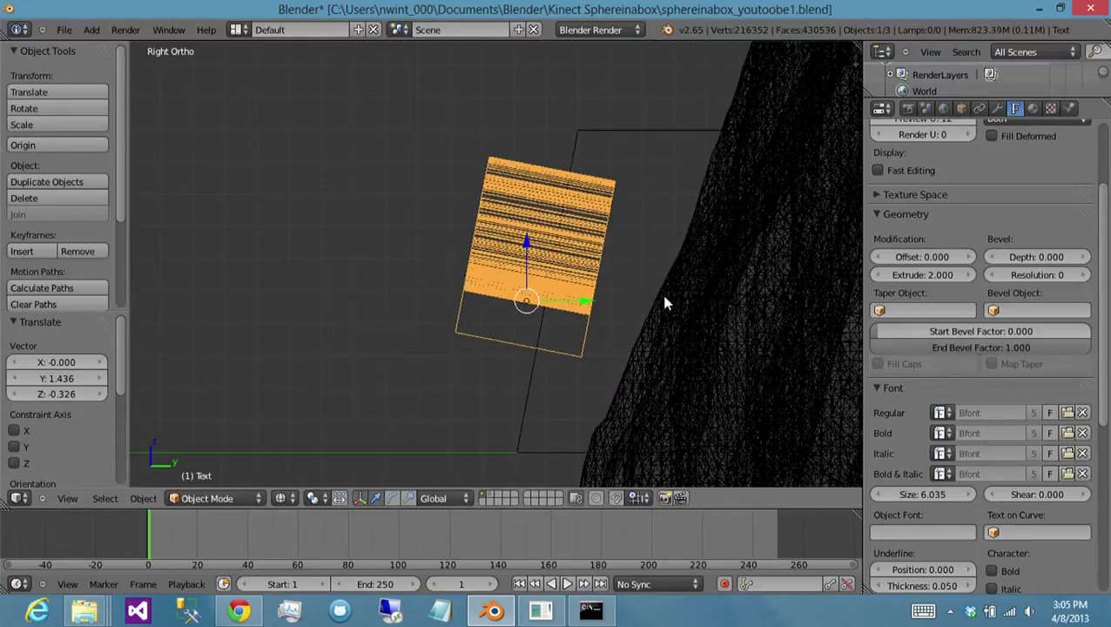
- Move the text about 0.71 in Y and -0.76 in Z, and shift it about -13.24 in X and -0.95 in Z in front view
key(g)
click(670, 312)
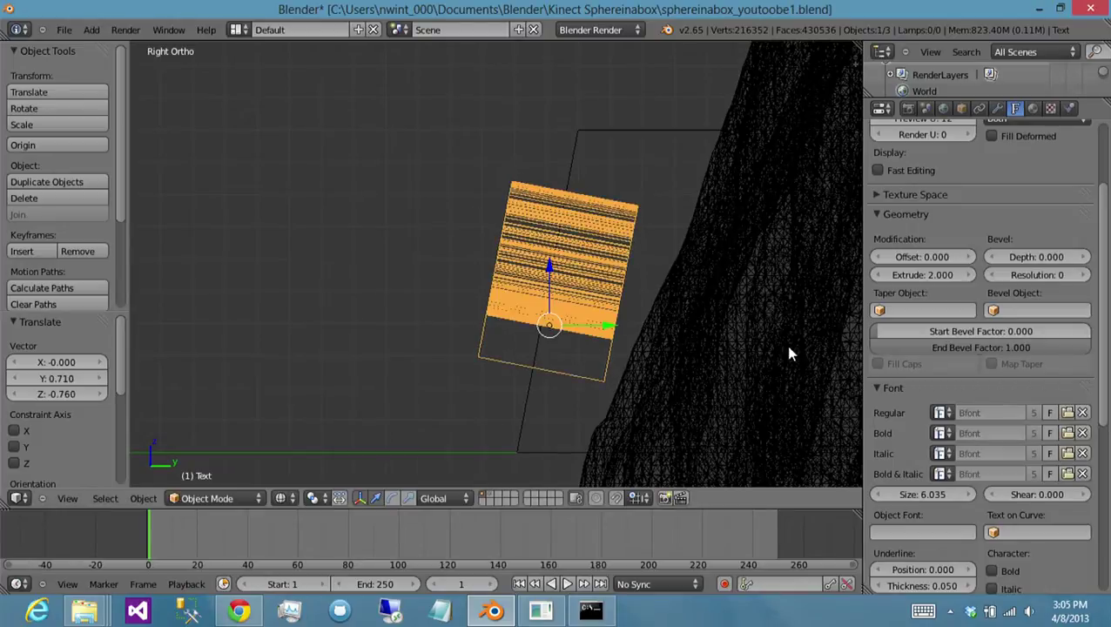
key(KP_1)
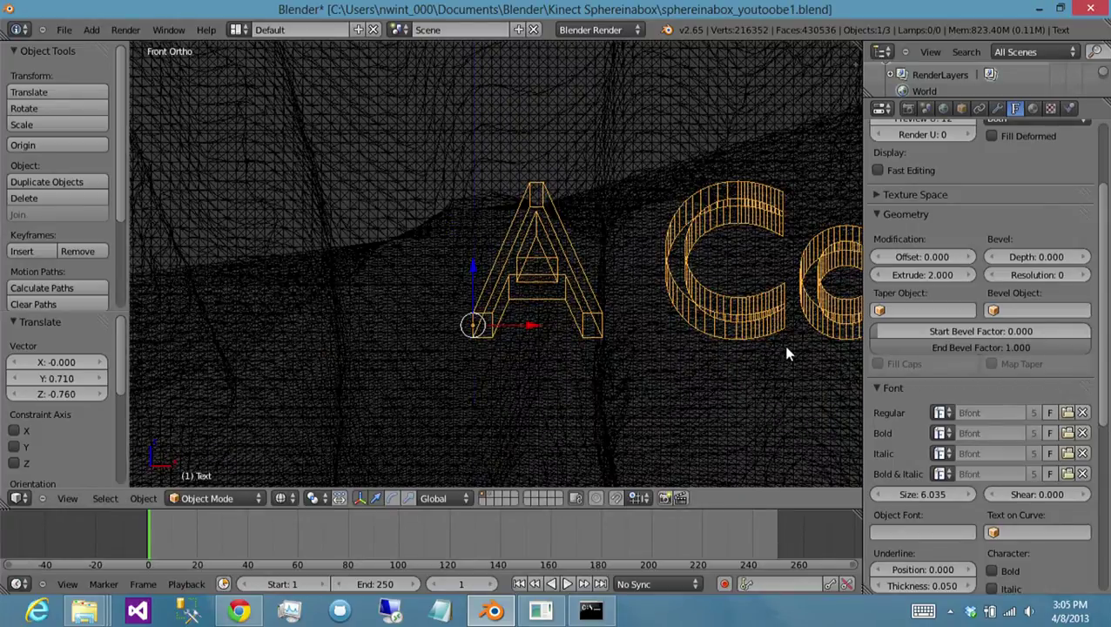
scroll(786, 344, down, 1)
shift+middle_drag(789, 346, 477, 304)
key(z)
scroll(491, 271, down, 3)
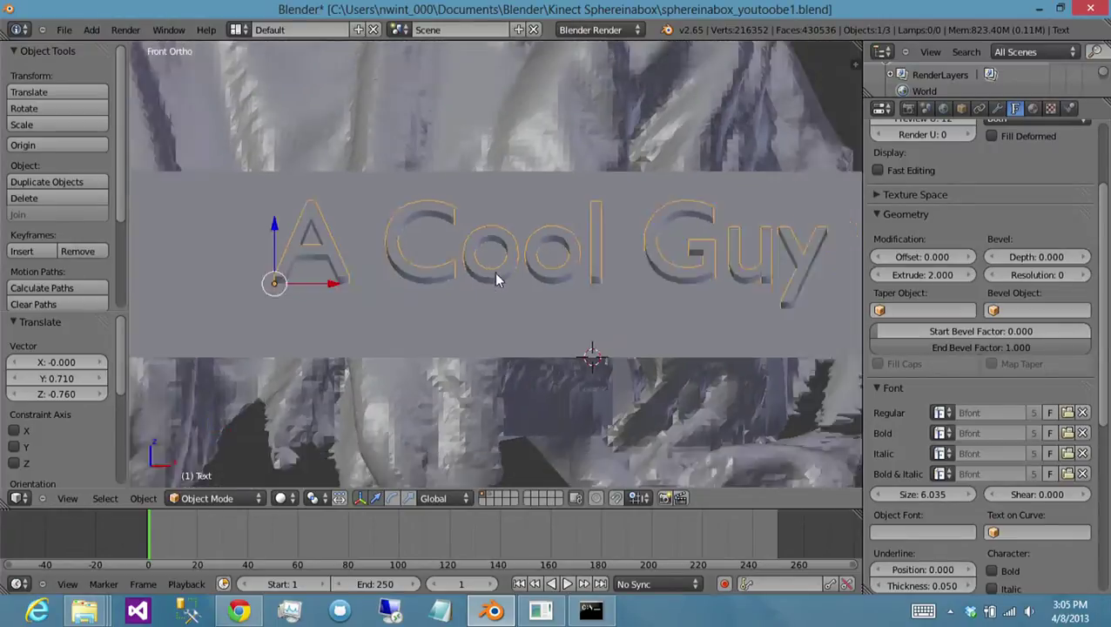
shift+middle_drag(523, 278, 675, 282)
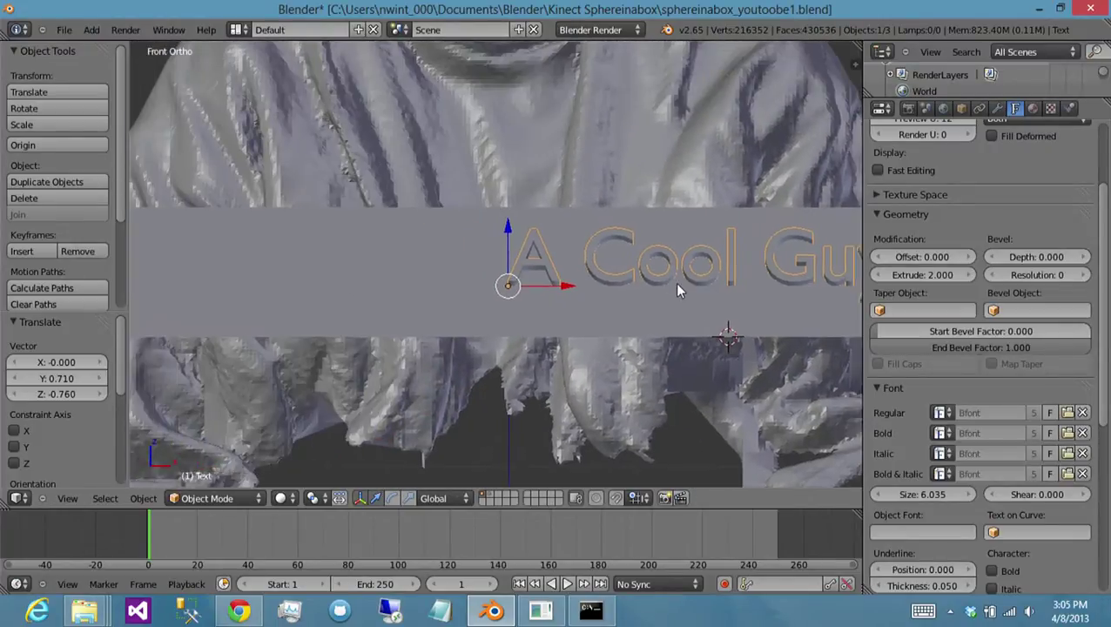
key(g)
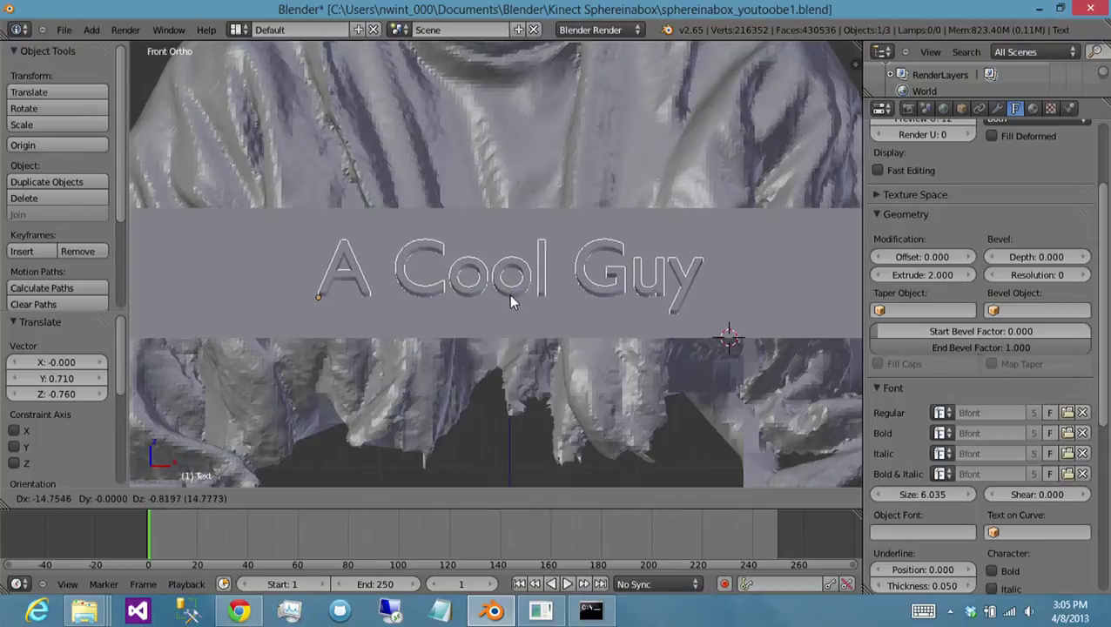
click(528, 294)
- Scale the text by about 1.363 and move it about -6.43 in X and -0.76 in Z along the block's front
key(s)
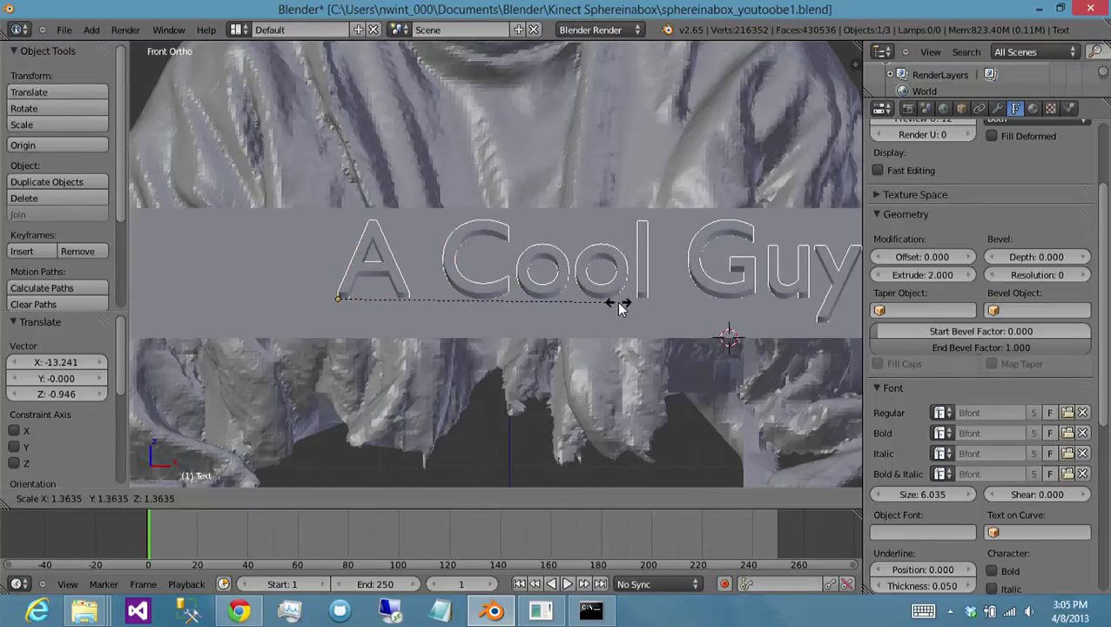
click(616, 301)
scroll(597, 304, down, 2)
scroll(600, 304, down, 1)
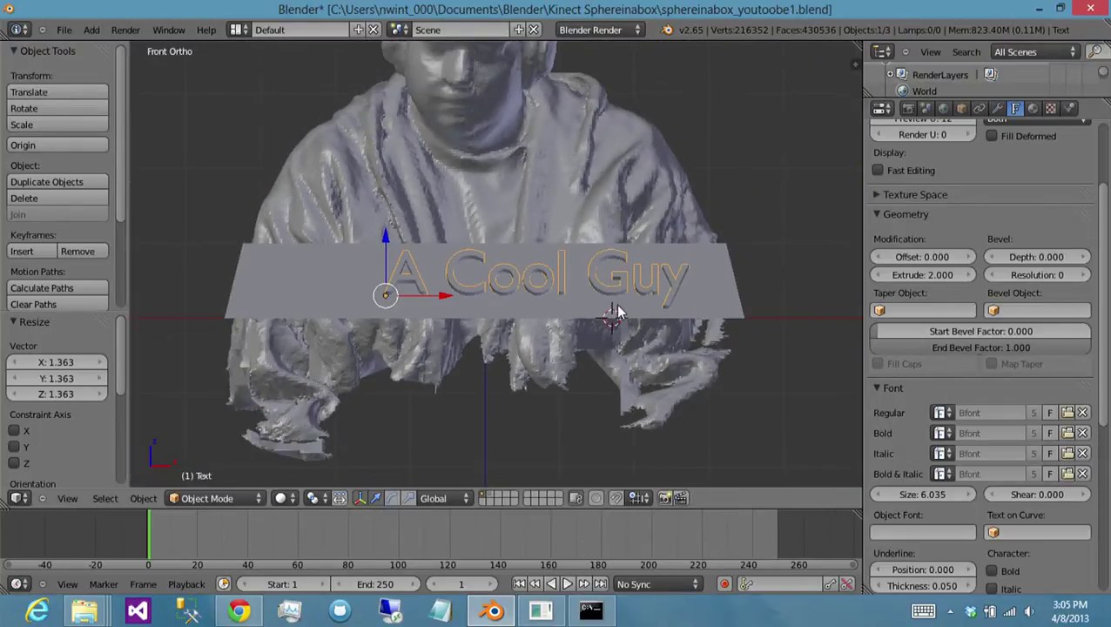
key(g)
click(567, 309)
- Scale the text by about 1.158 and nudge it about -0.76 in X and 0.33 in Z
key(s)
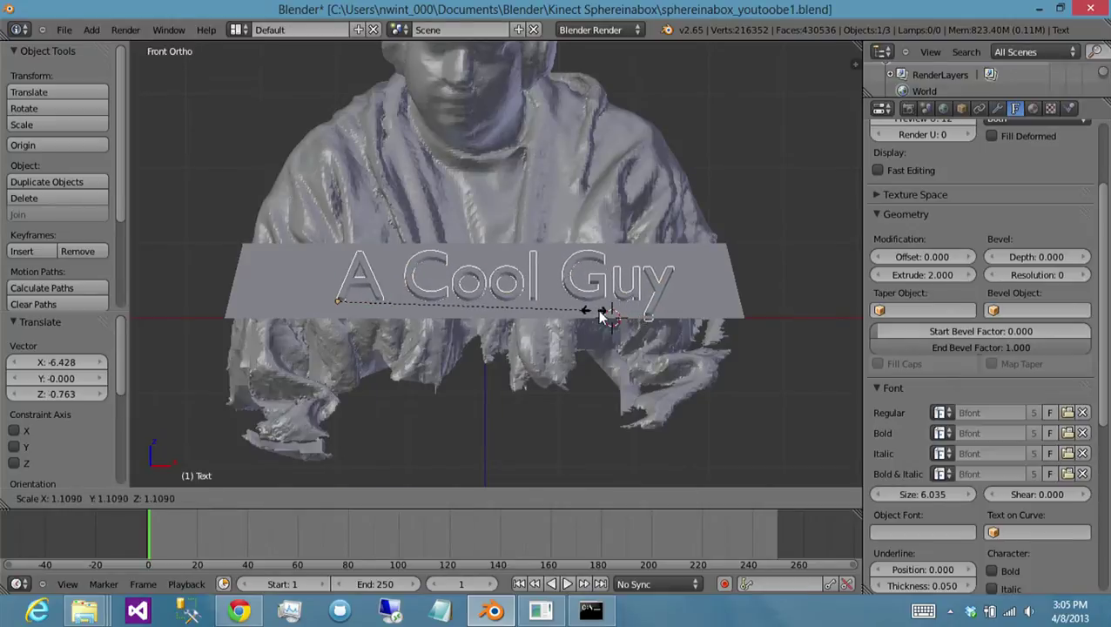
click(607, 315)
key(g)
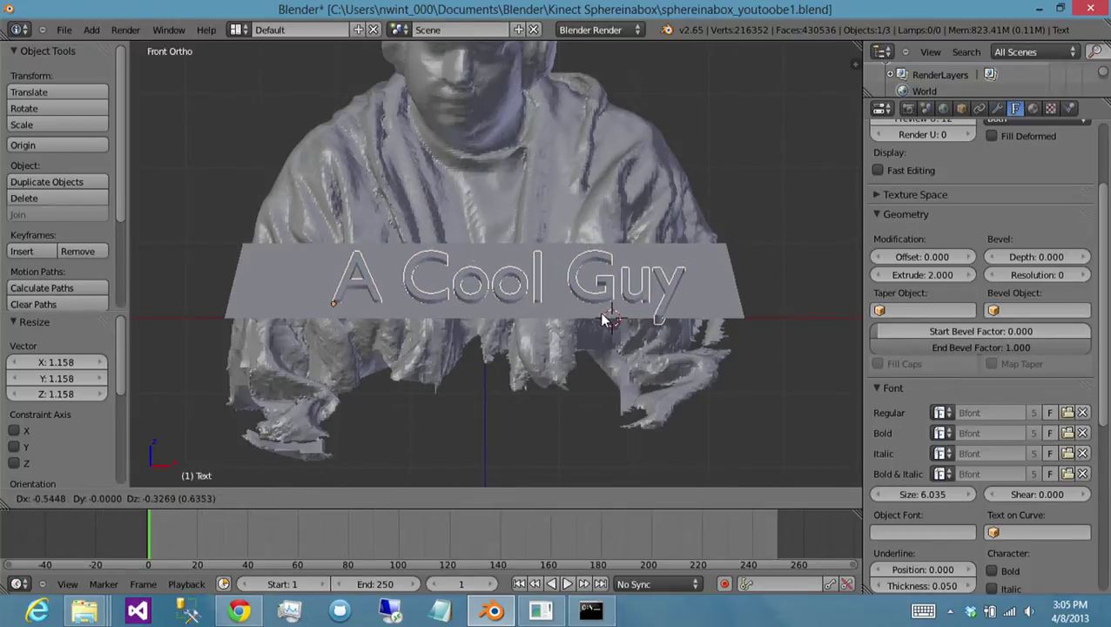
click(605, 318)
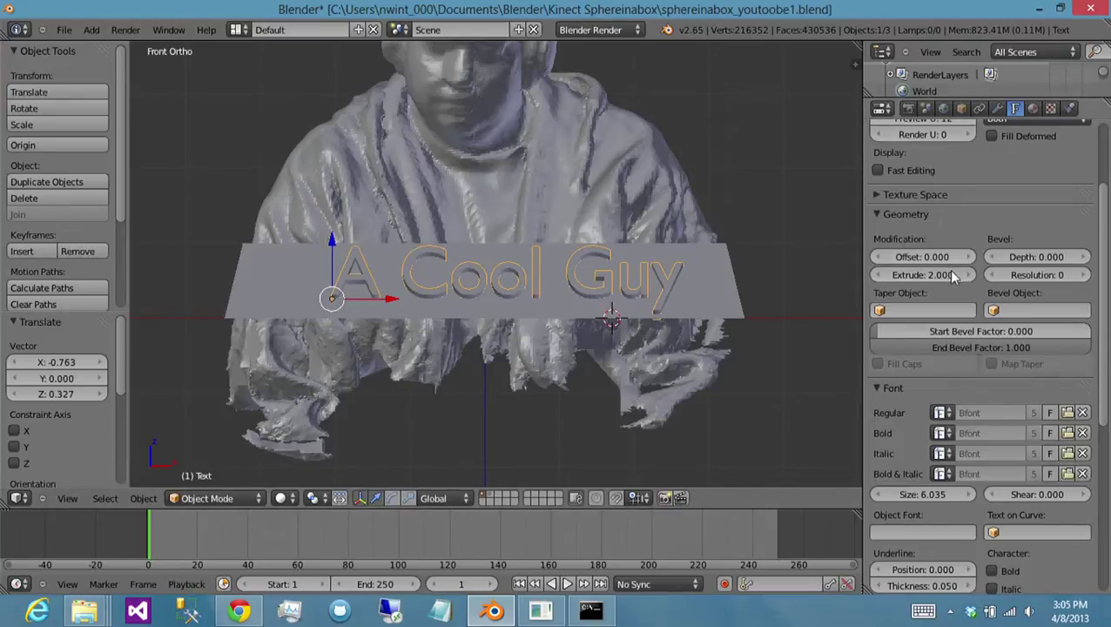
- Set the text's extrusion to 0.75
drag(950, 271, 924, 274)
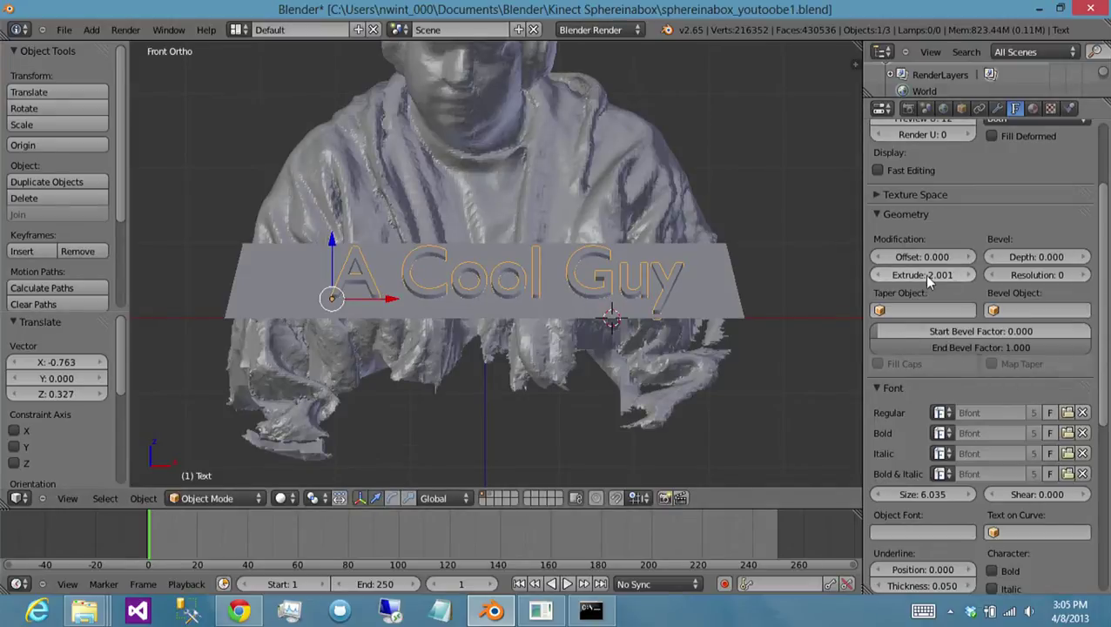
click(878, 275)
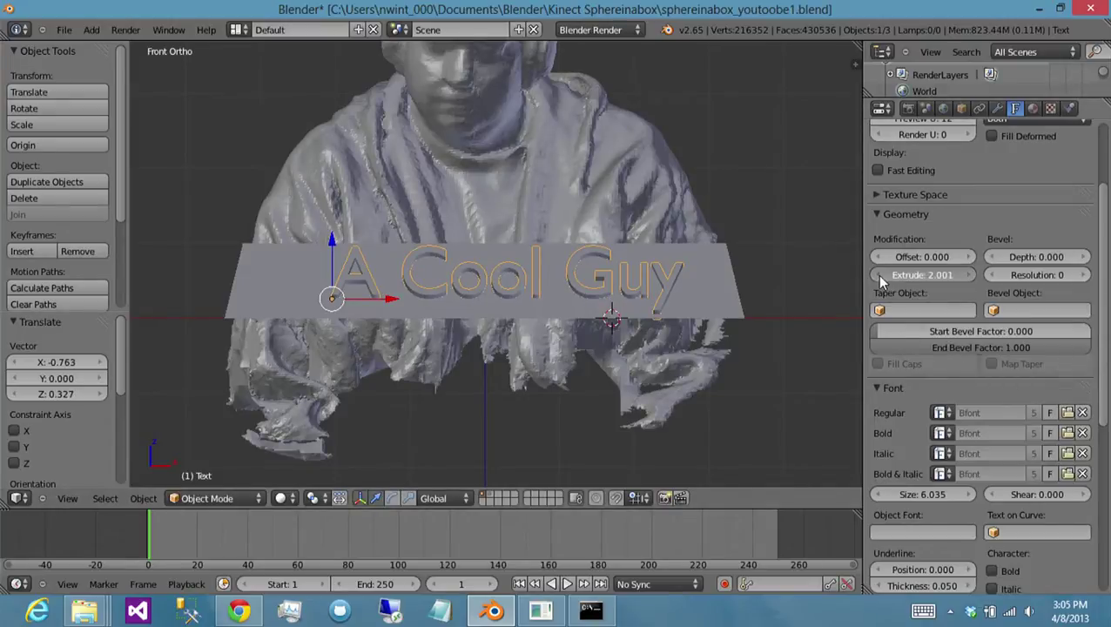
click(927, 275)
text(0.75)
key(Return)
- Set the text's extrusion to 0.5 and, in a wireframe side view, move it about -0.35 in Y and 0.22 in Z
middle_drag(539, 287, 645, 285)
key(KP_3)
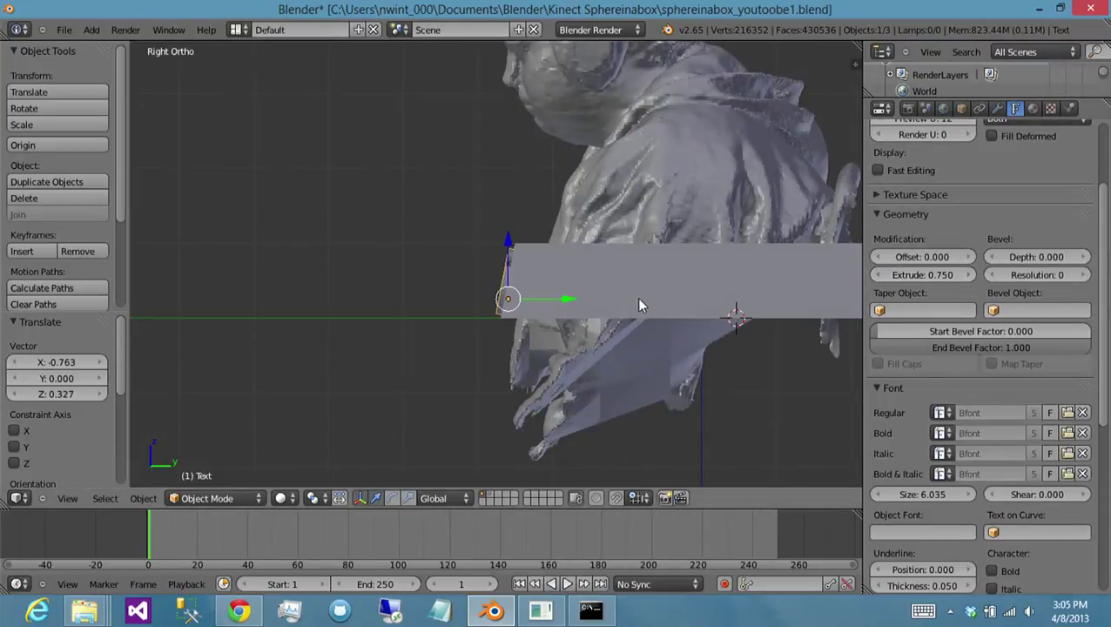
key(z)
scroll(636, 293, up, 3)
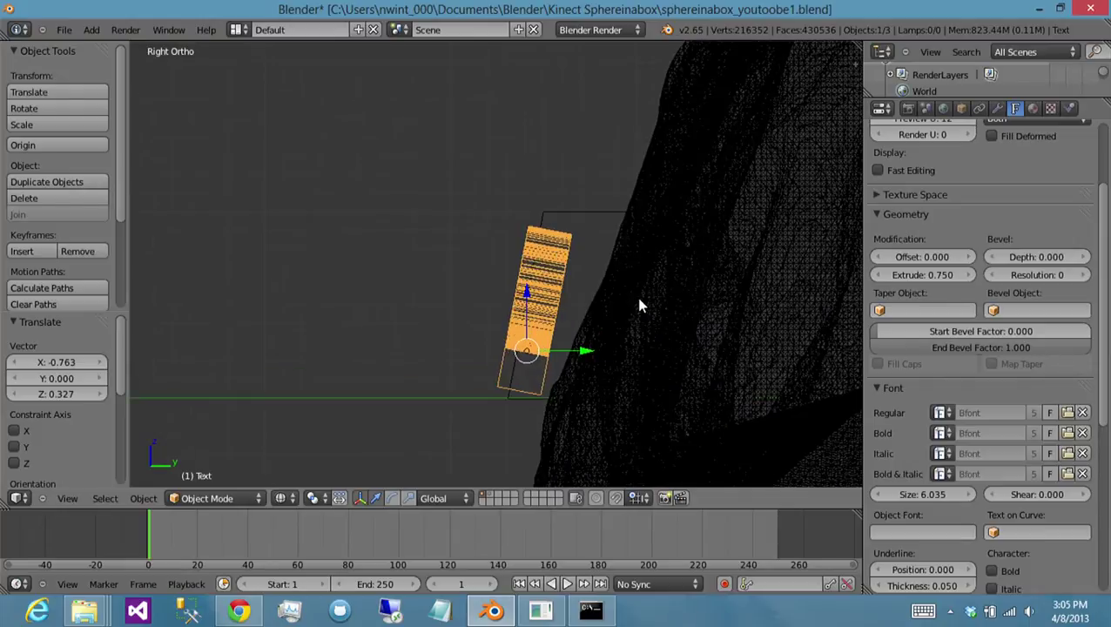
click(939, 274)
text(0.5)
key(Return)
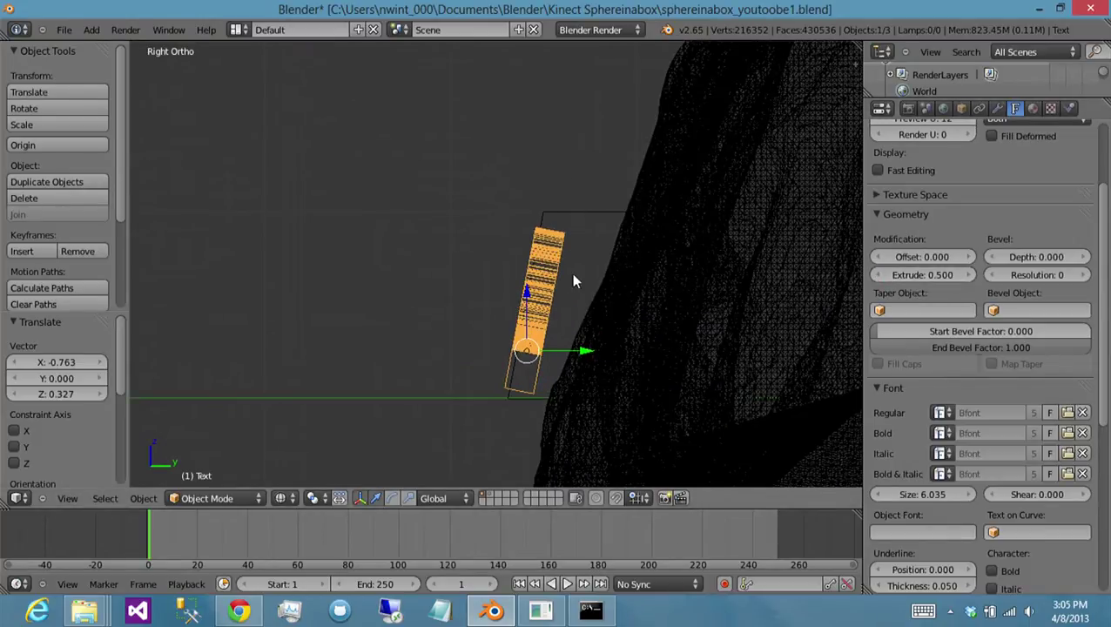
key(g)
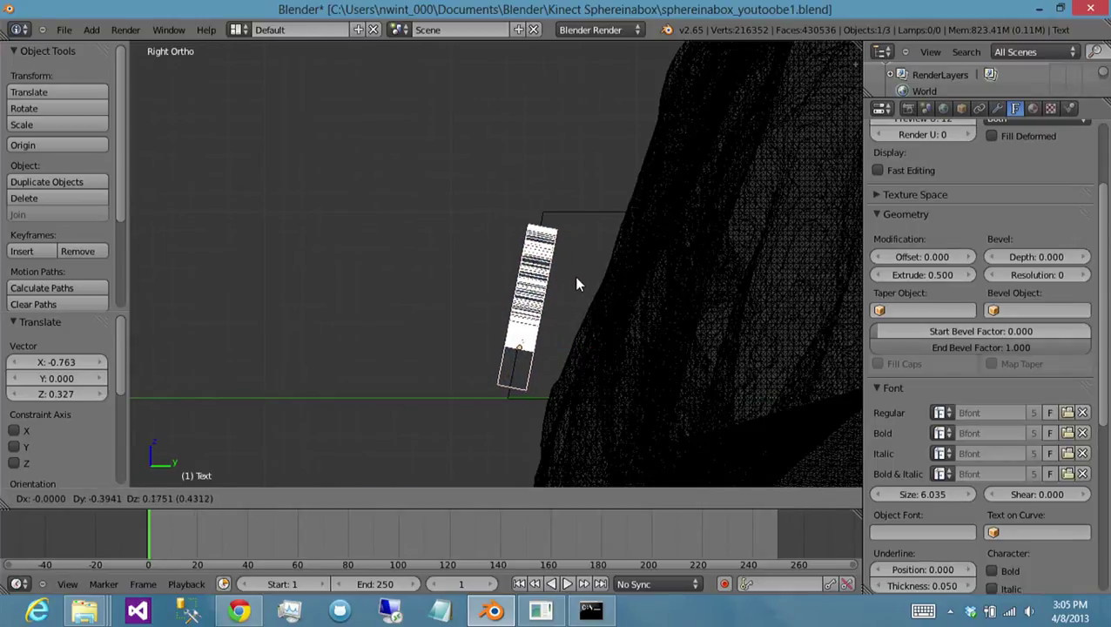
click(576, 277)
- Give the text a bevel depth of about 0.358 in a solid front view
key(KP_1)
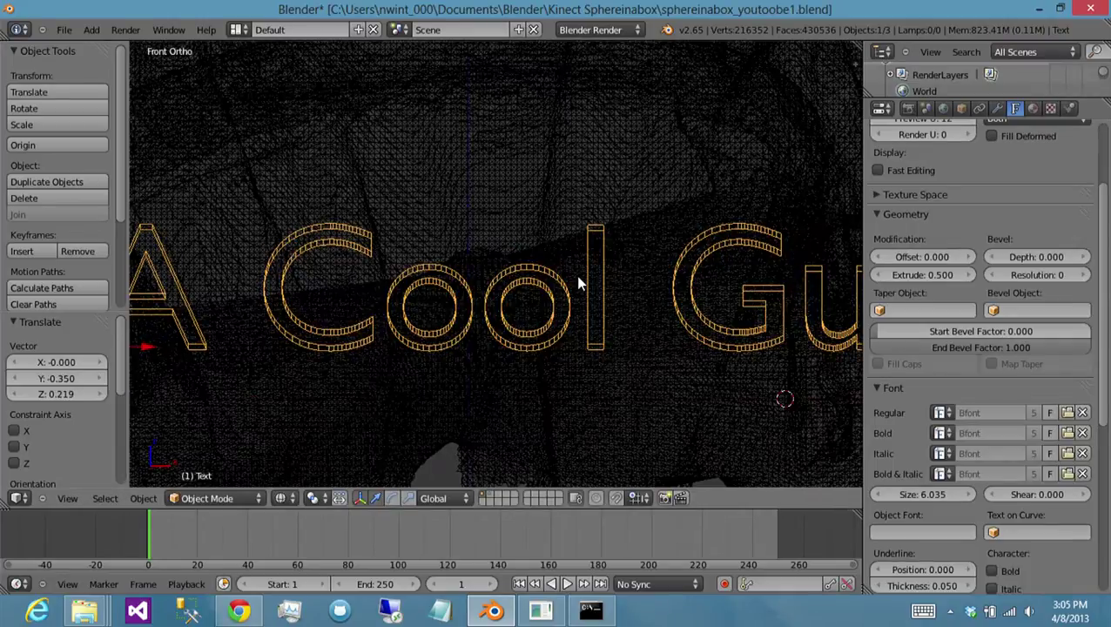
key(z)
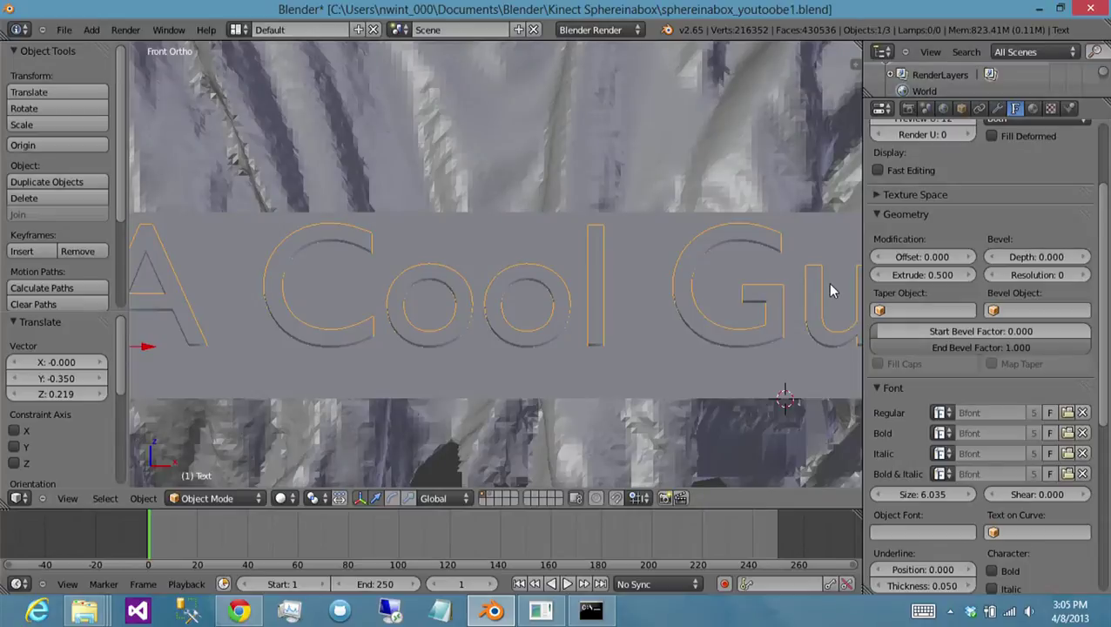
mouse_move(1003, 261)
mouse_down()
mouse_move(1060, 268)
mouse_move(1040, 259)
mouse_up()
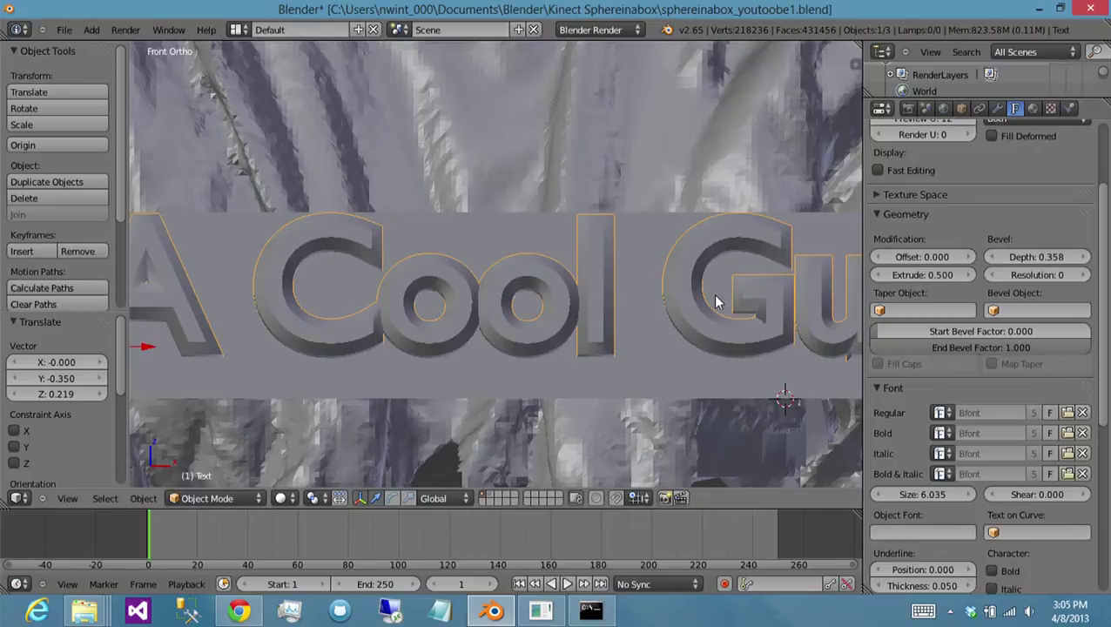
- Set the text's extrusion to 0 and its bevel resolution to 1
scroll(714, 301, down, 3)
scroll(710, 300, up, 1)
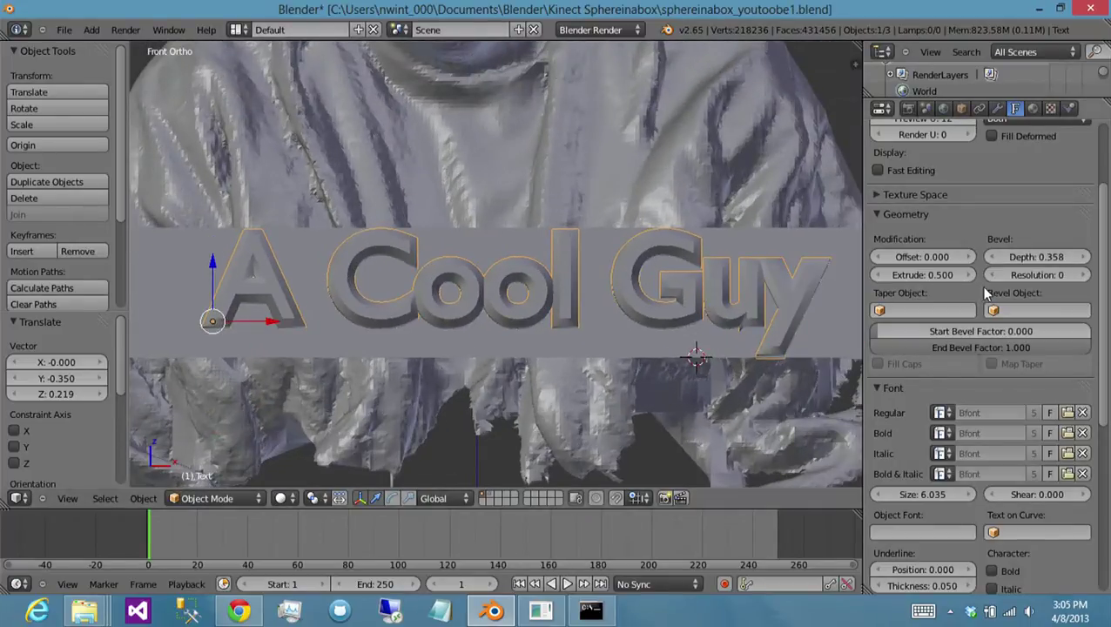
drag(951, 273, 942, 274)
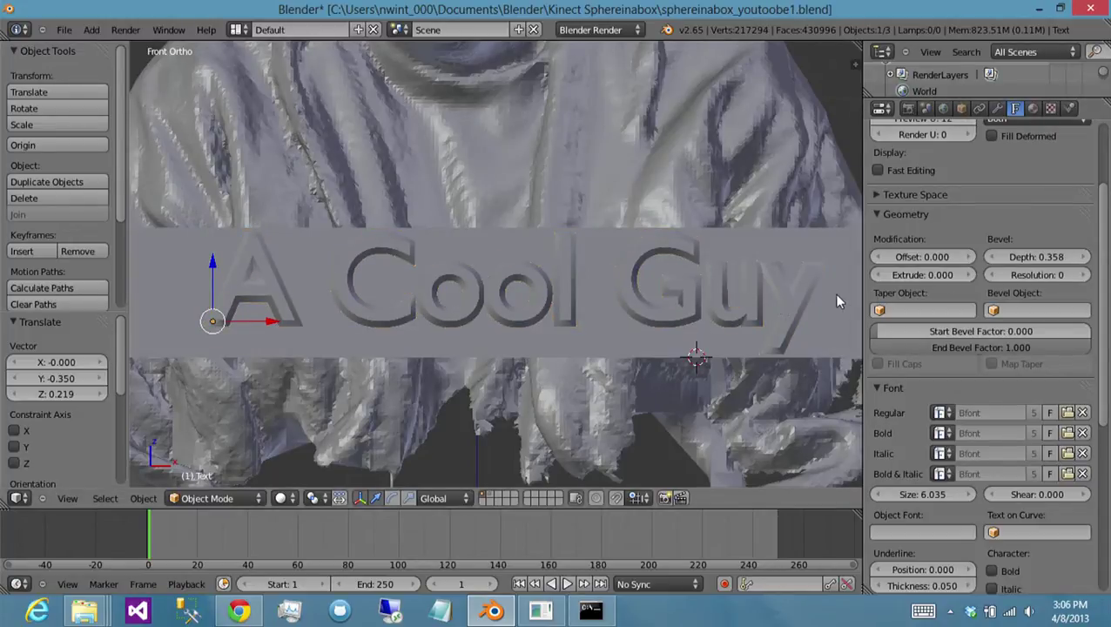
drag(1042, 277, 1056, 277)
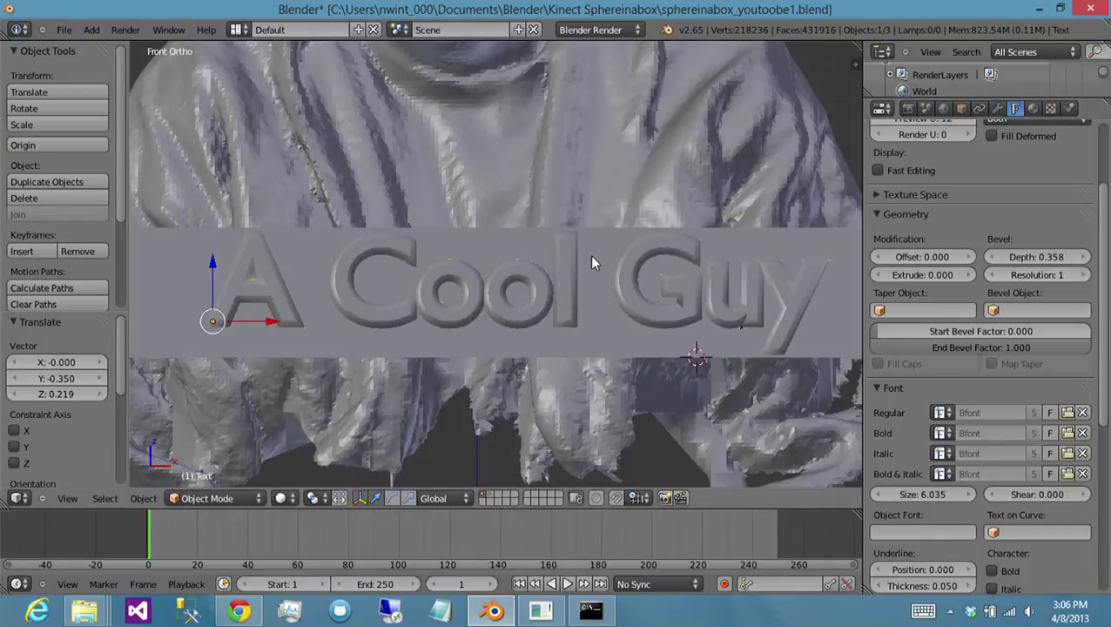
- Move the text about -4.14 along the global X axis to centre it on the block's front face
middle_drag(589, 263, 648, 263)
key(KP_1)
scroll(649, 270, down, 4)
scroll(645, 270, up, 1)
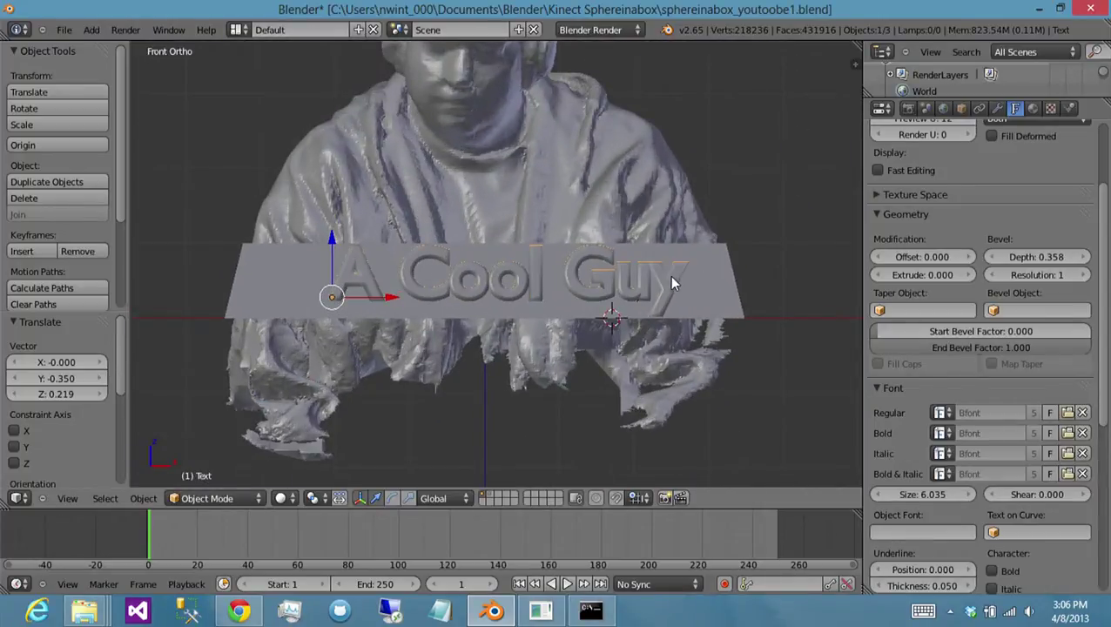
key(g)
key(x)
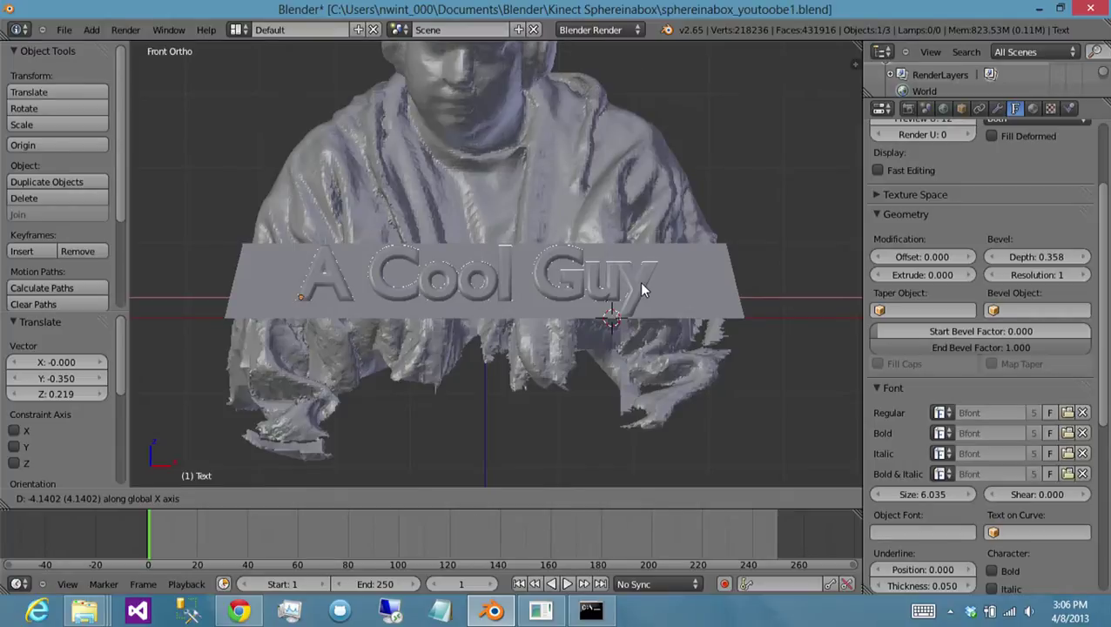
click(639, 281)
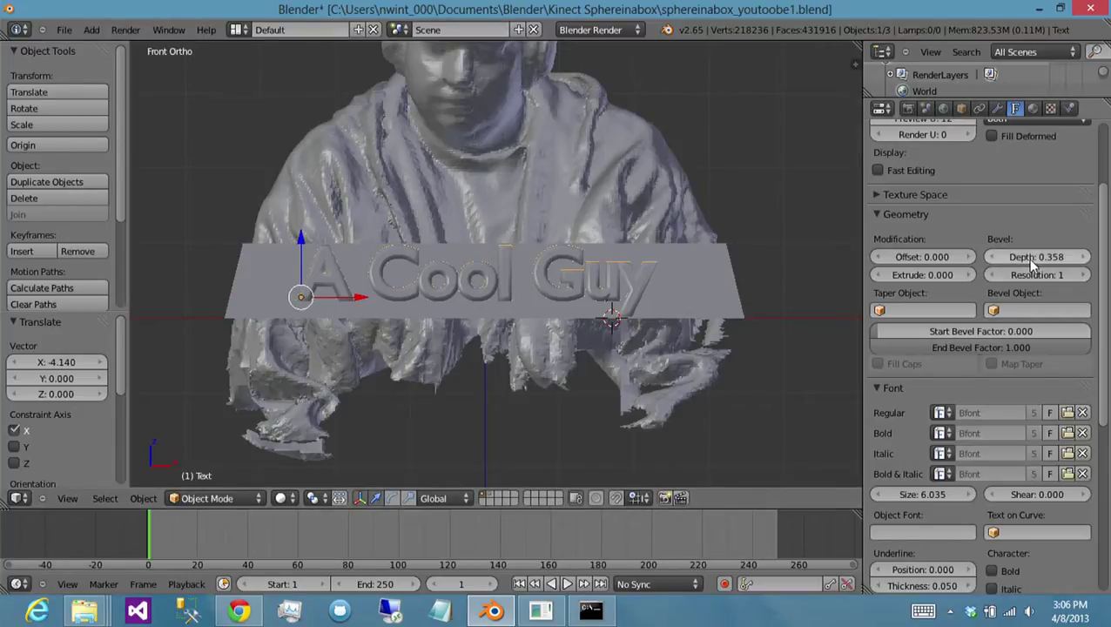
- Set the text's bevel depth to about 0.247 and extrusion to about 0.240, and check how it sits in the block
drag(1032, 265, 992, 279)
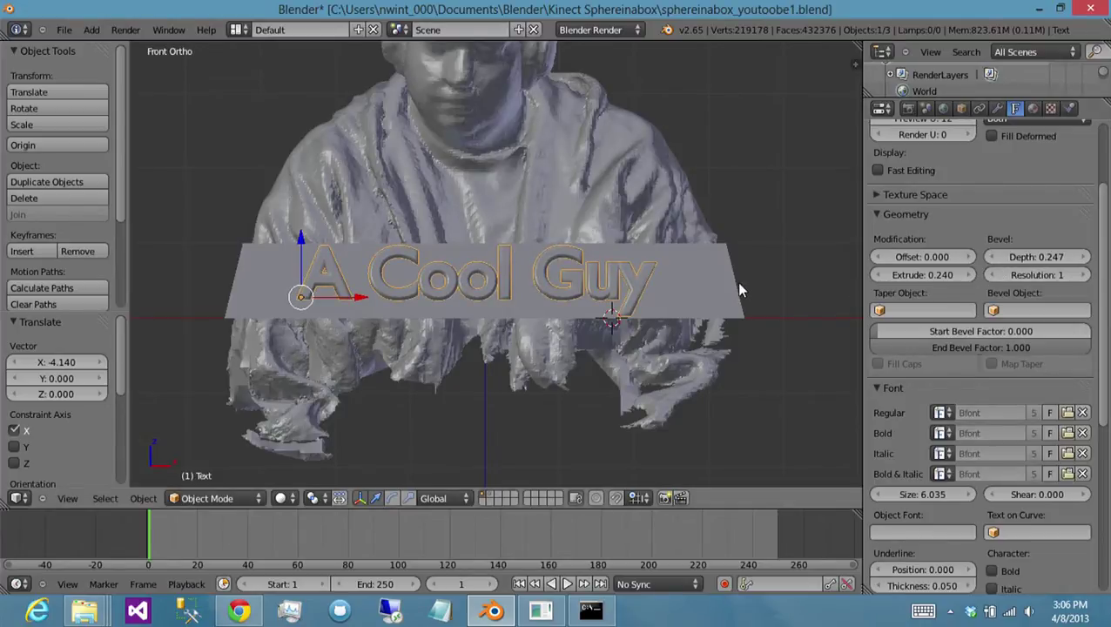
key(KP_3)
key(z)
scroll(712, 294, up, 6)
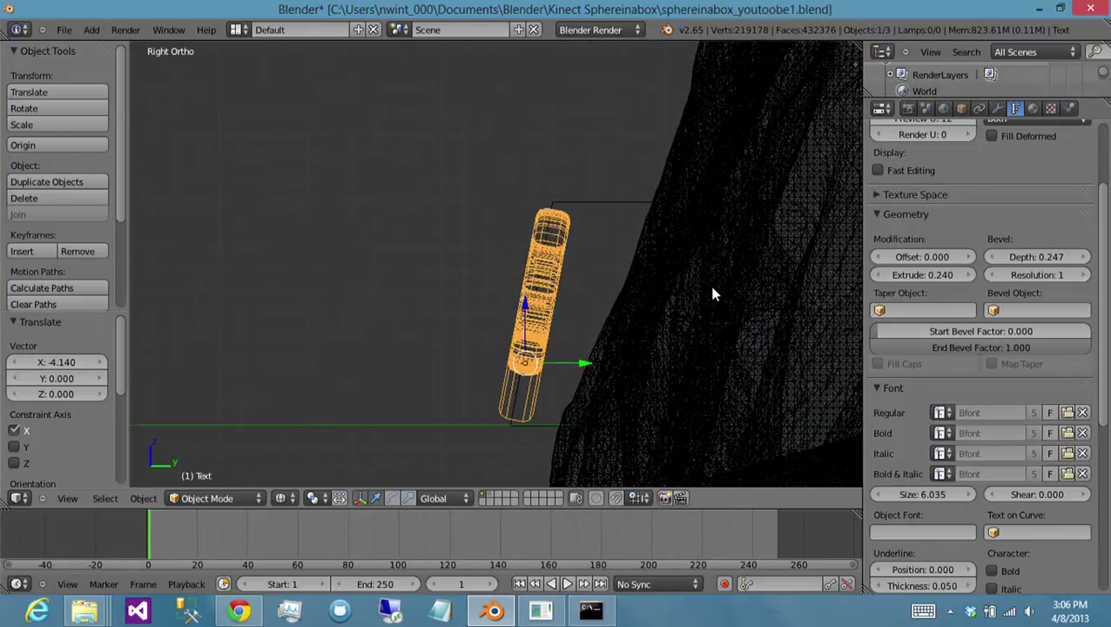
scroll(712, 294, up, 1)
key(z)
mouse_move(717, 302)
middle_down()
mouse_move(568, 287)
mouse_move(703, 297)
mouse_move(786, 324)
mouse_move(562, 296)
mouse_move(579, 299)
middle_up()
scroll(683, 293, down, 3)
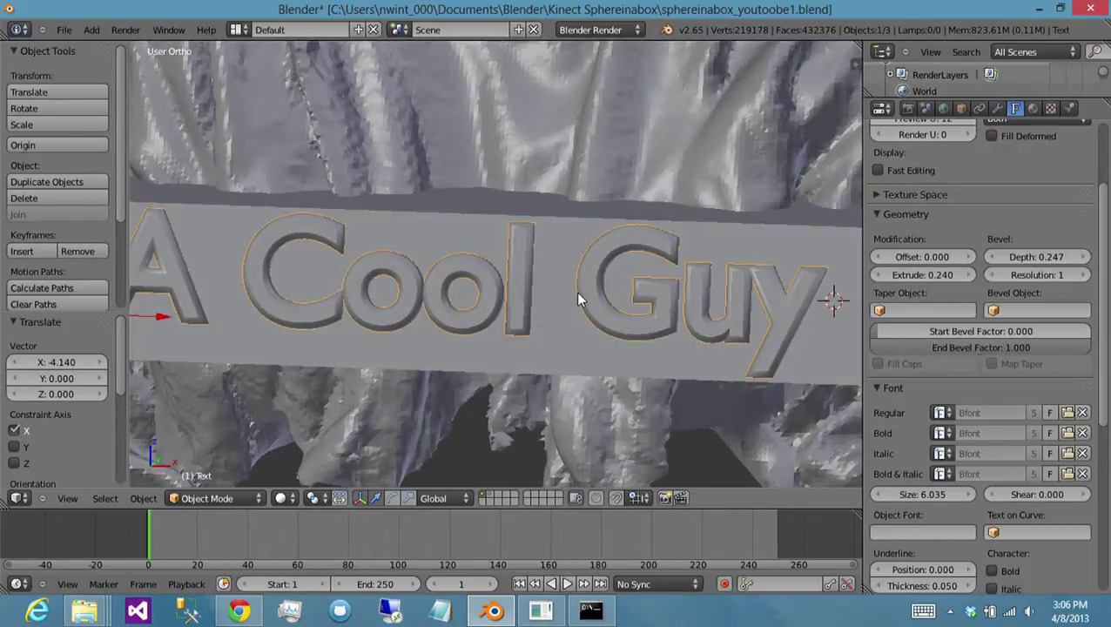
- Save the scene as the next numbered version, sphereinabox_youtoobe2.blend
key(ctrl+shift+s)
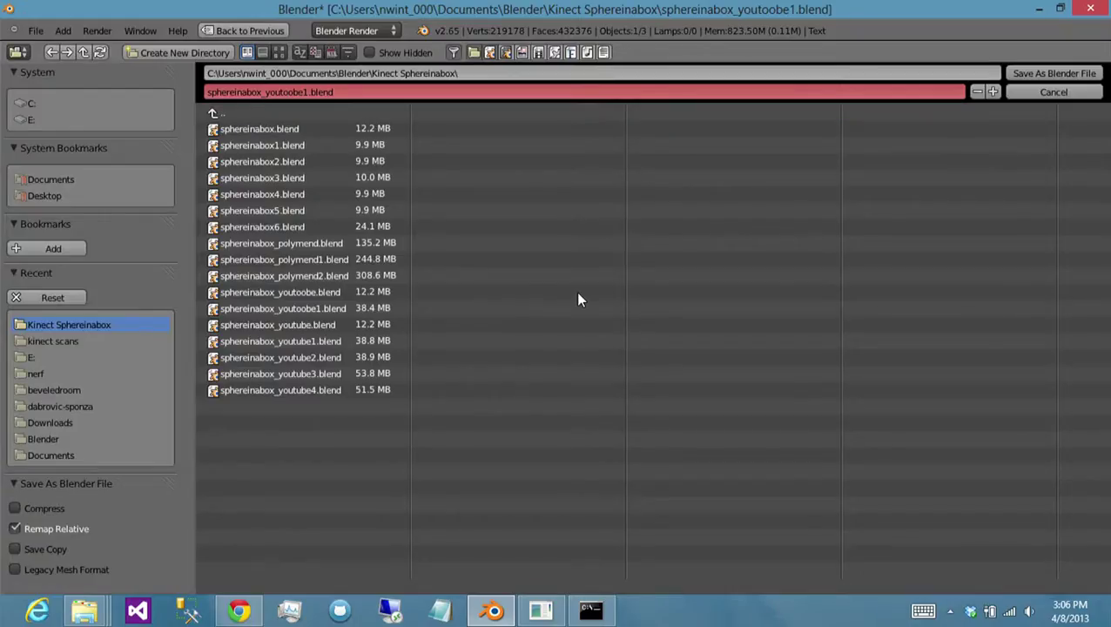
key(KP_Add)
key(Return)
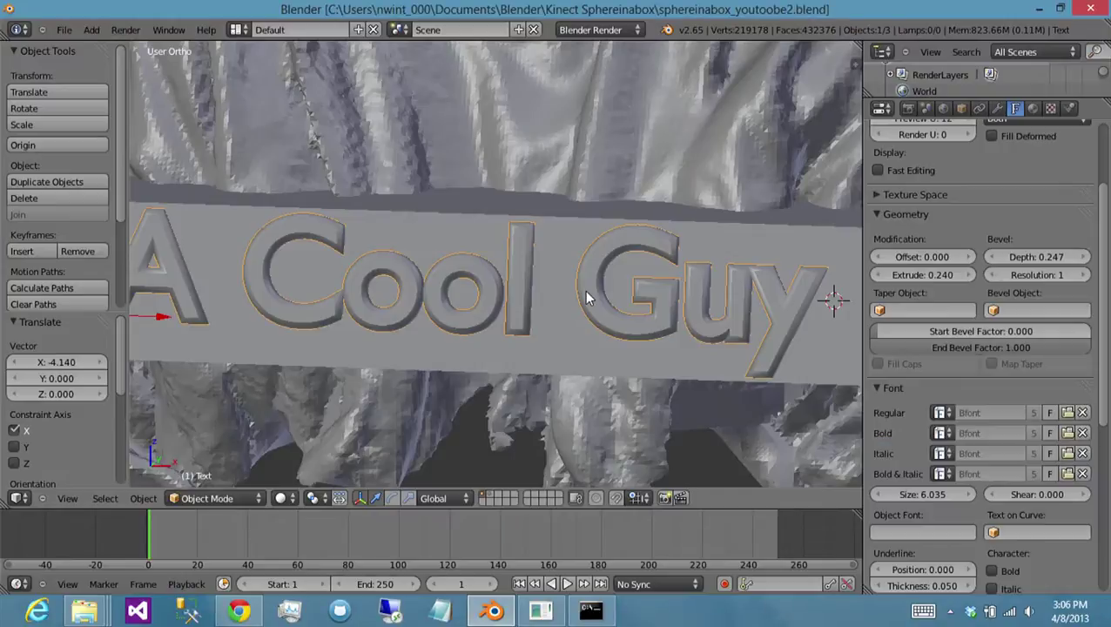
- Convert the "A Cool Guy" text object to a mesh
key(alt+c)
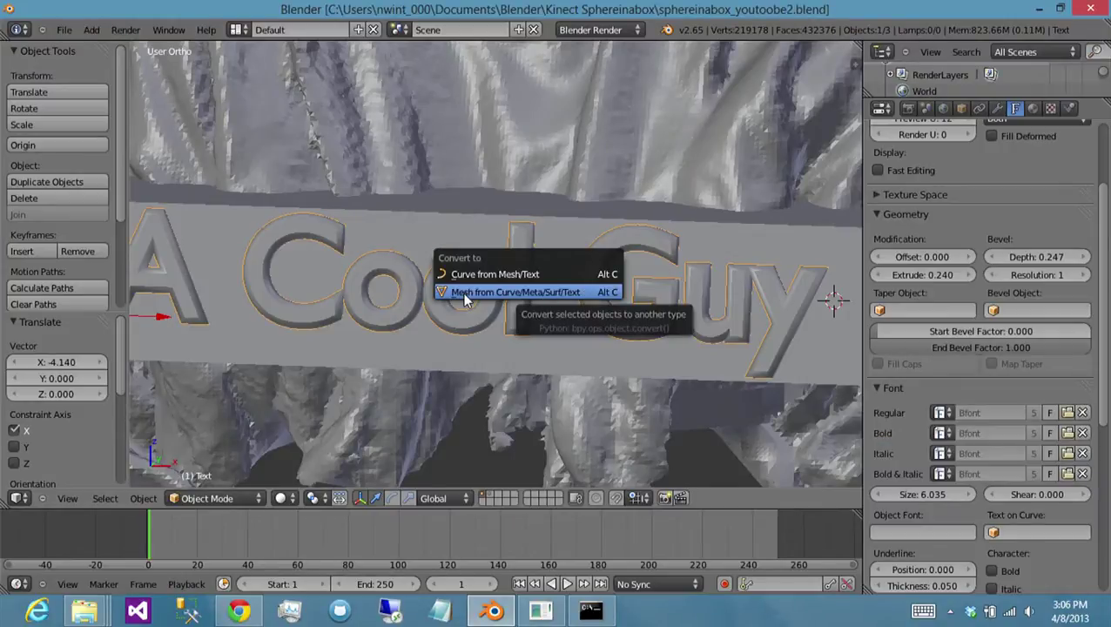
click(566, 292)
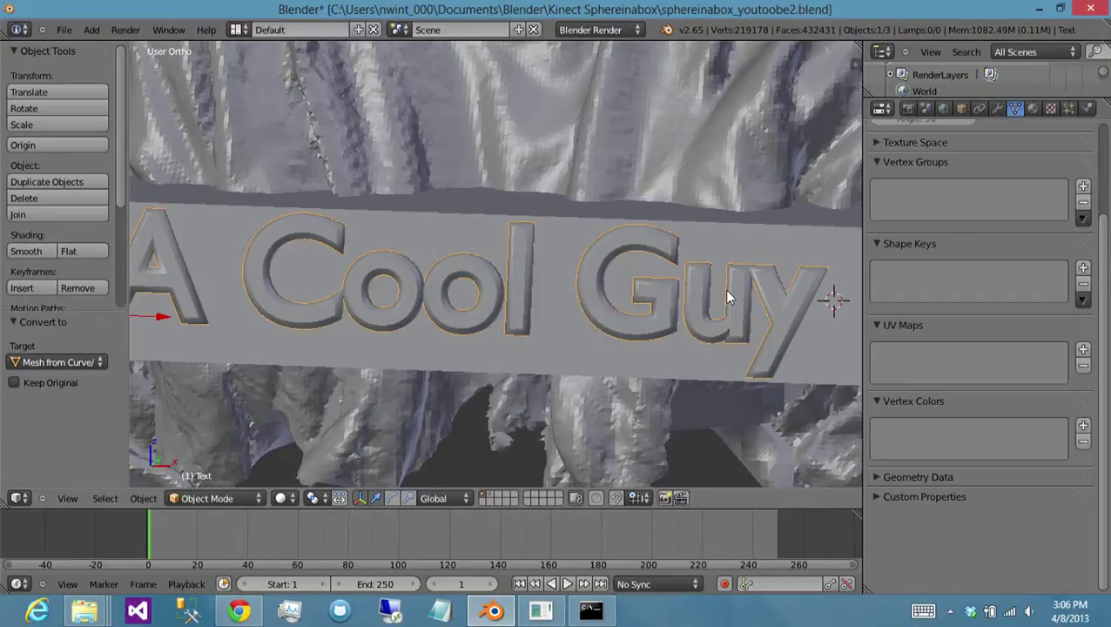
mouse_move(704, 288)
middle_down()
mouse_move(632, 258)
mouse_move(618, 285)
mouse_move(722, 280)
middle_up()
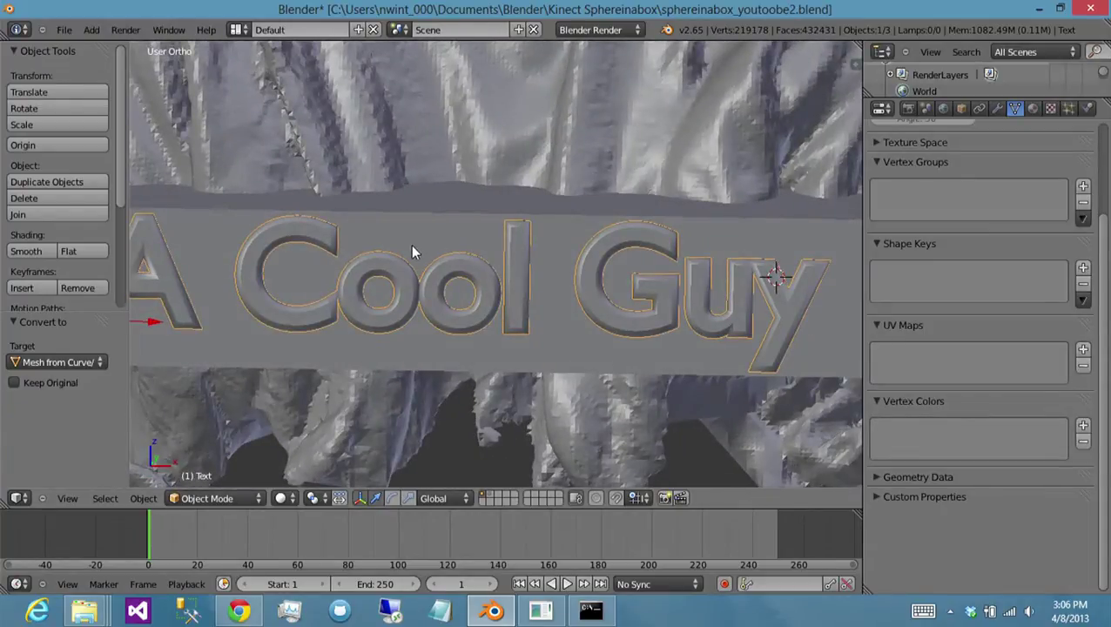
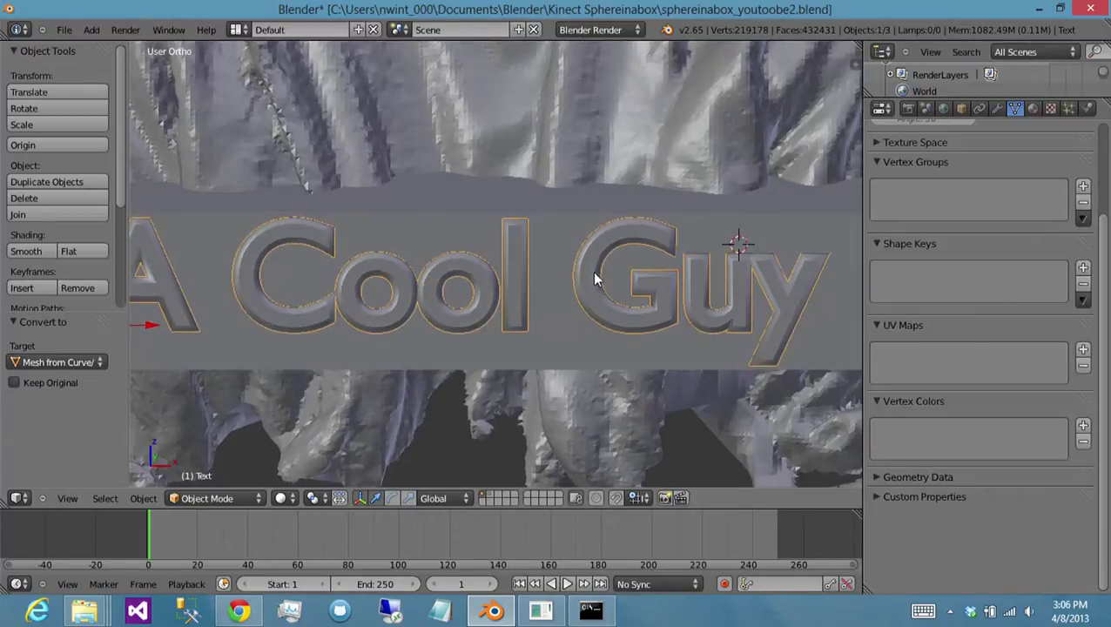
- In Edit Mode, select the connected bevel faces of the letter G and hide them to expose its separate parts
key(Tab)
key(a)
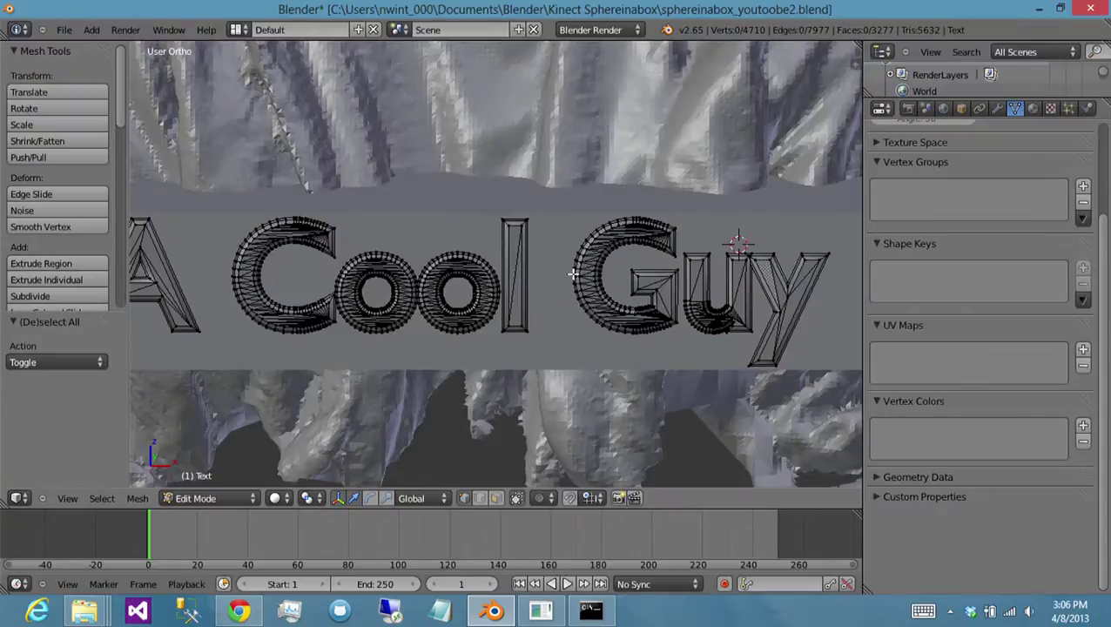
key(l)
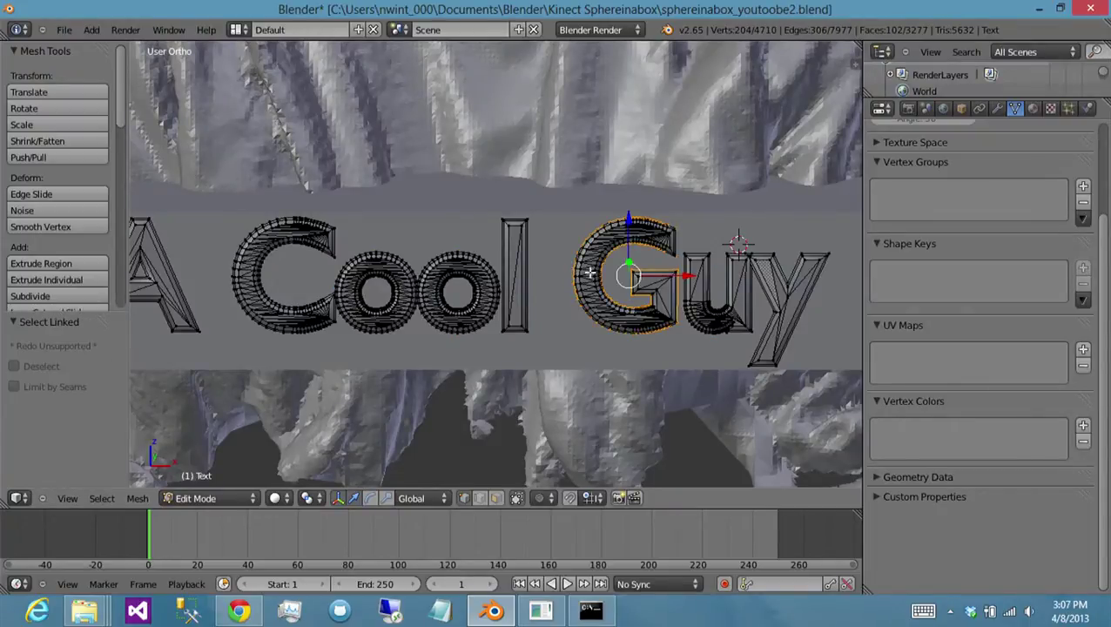
middle_drag(567, 266, 567, 261)
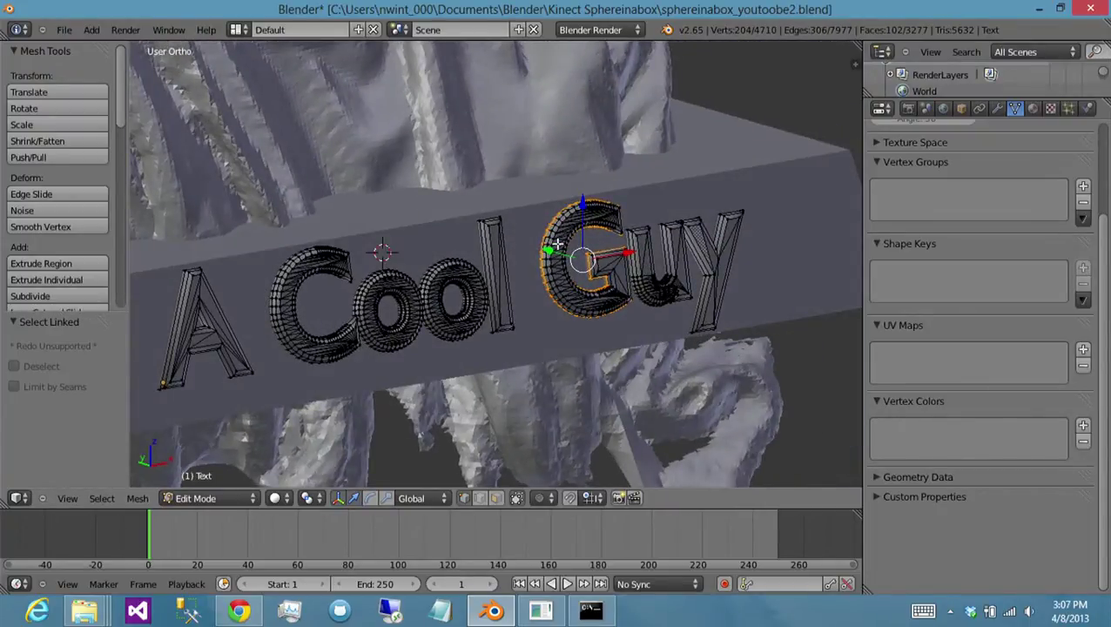
key(a)
key(l)
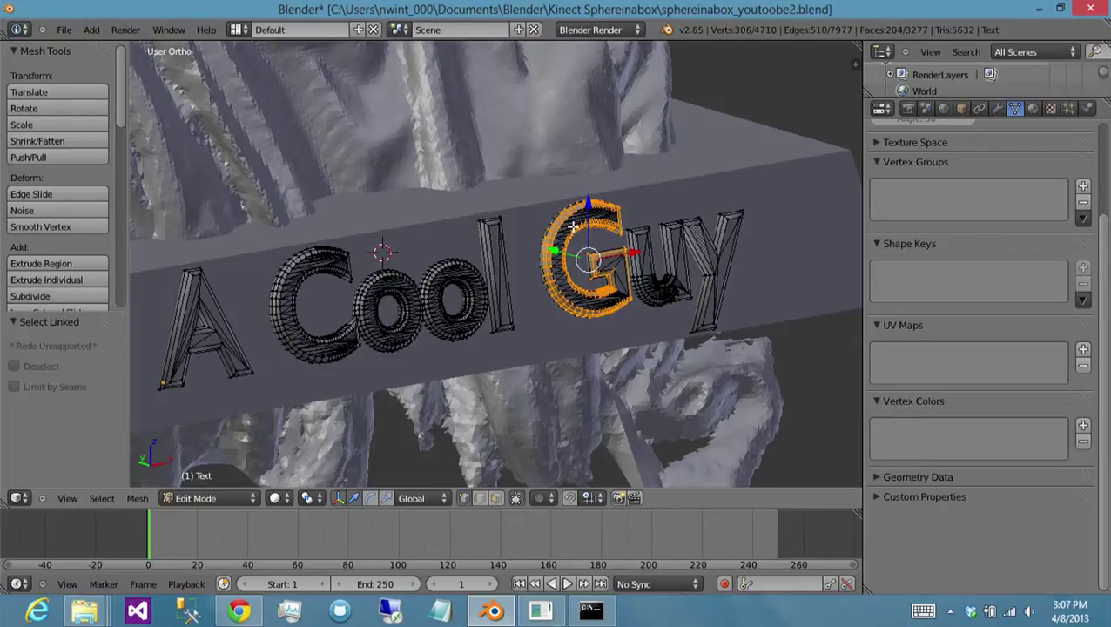
key(h)
scroll(566, 246, up, 4)
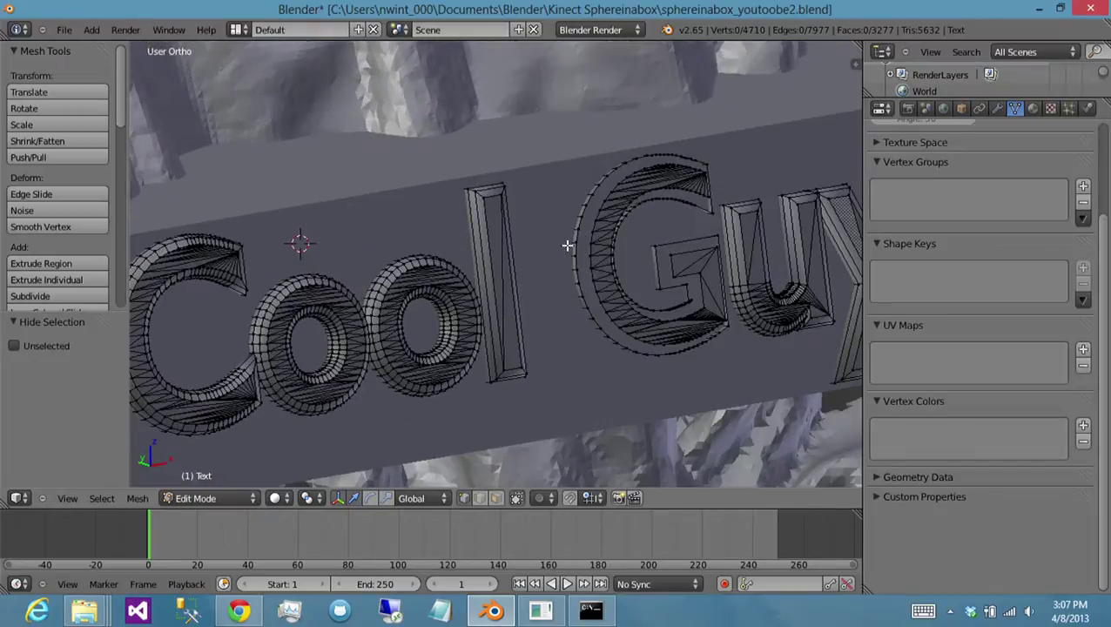
- Check the linked geometry of the letter G, and reveal all hidden parts of the text mesh
scroll(588, 247, up, 1)
key(l)
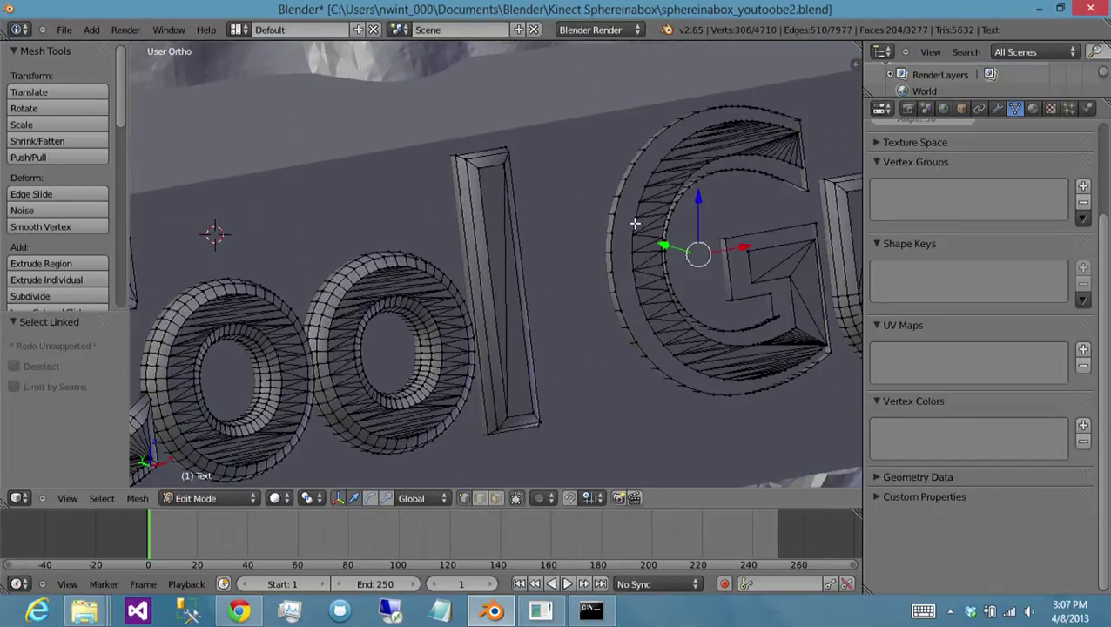
key(l)
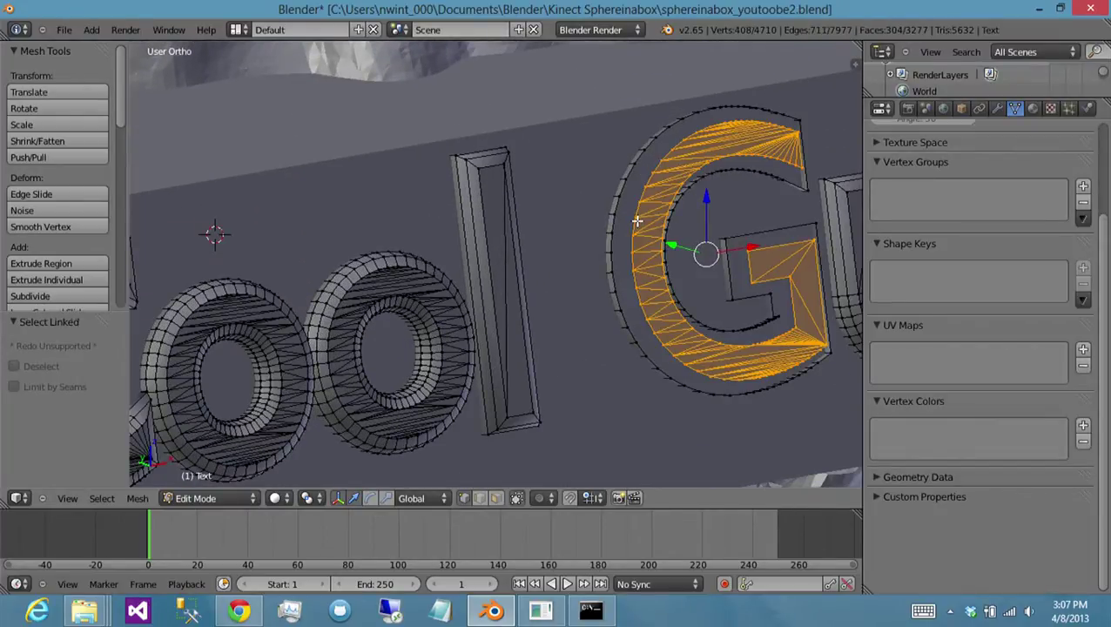
key(a)
key(a)
key(alt+h)
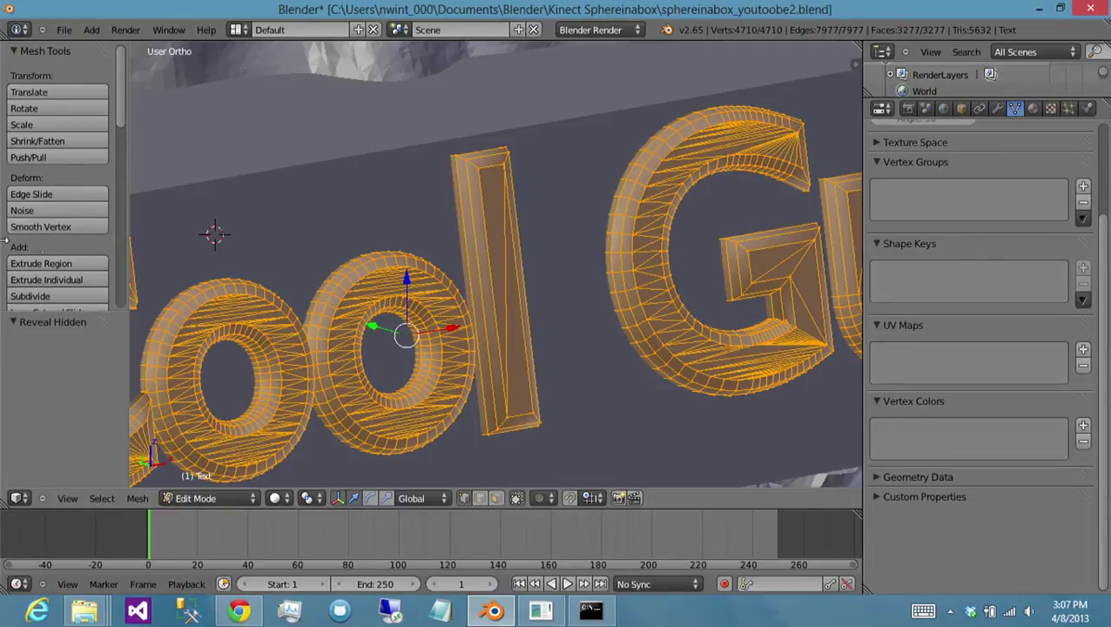
- Remove the duplicate vertices from the entire text mesh and return to Object Mode
scroll(80, 104, down, 5)
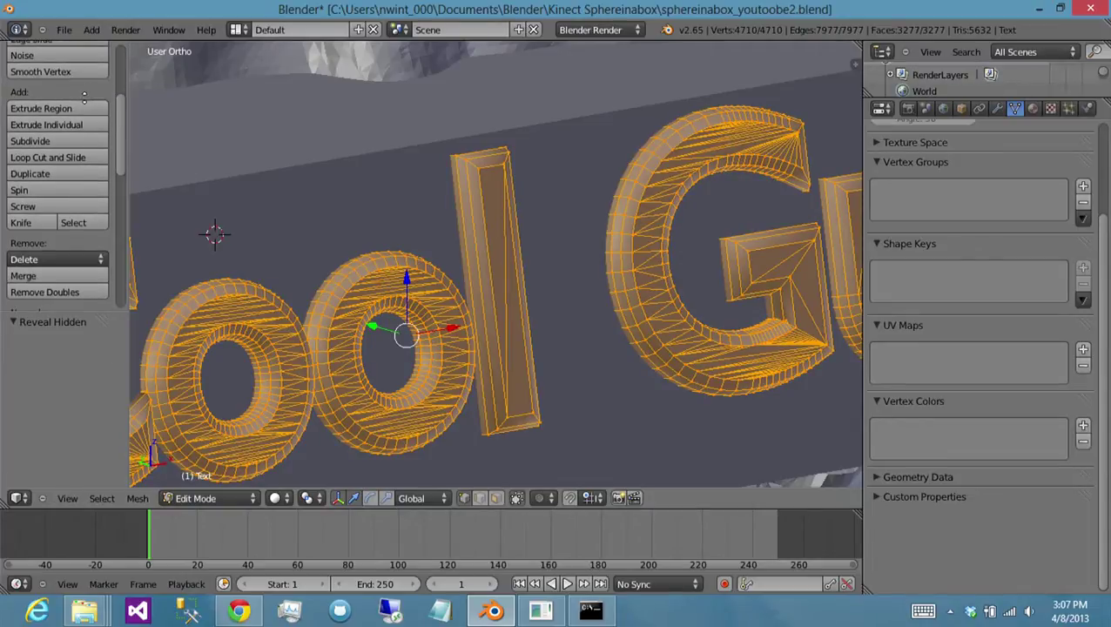
middle_drag(85, 96, 80, 140)
scroll(83, 143, down, 4)
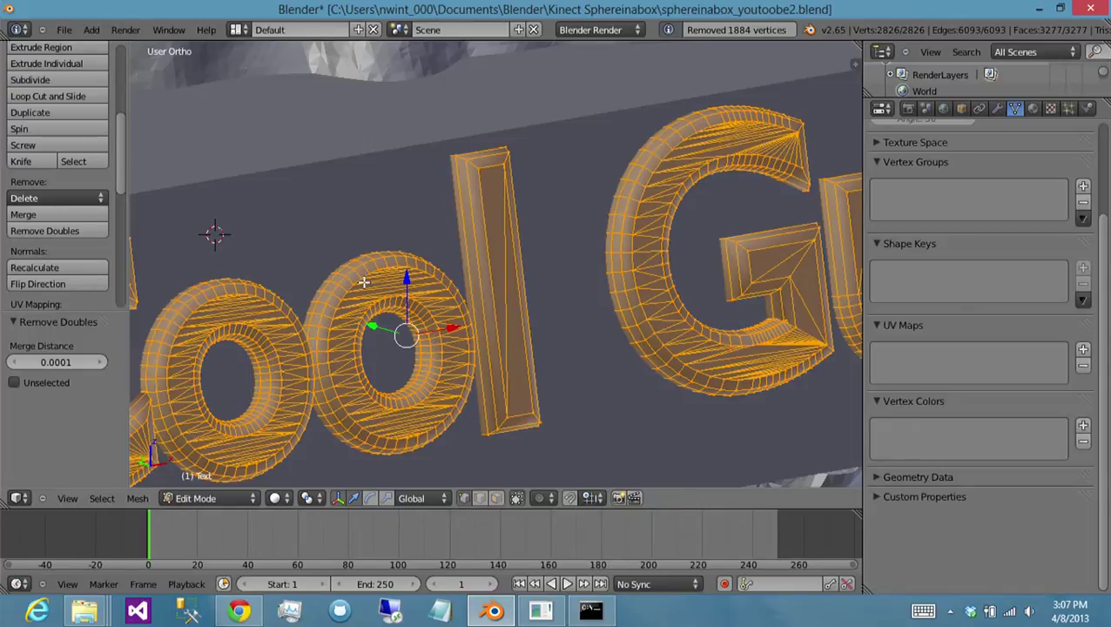
key(Tab)
- Examine the raised lettering on the podium and how the bust sits in it from several angles
middle_drag(547, 232, 444, 241)
right_click(626, 164)
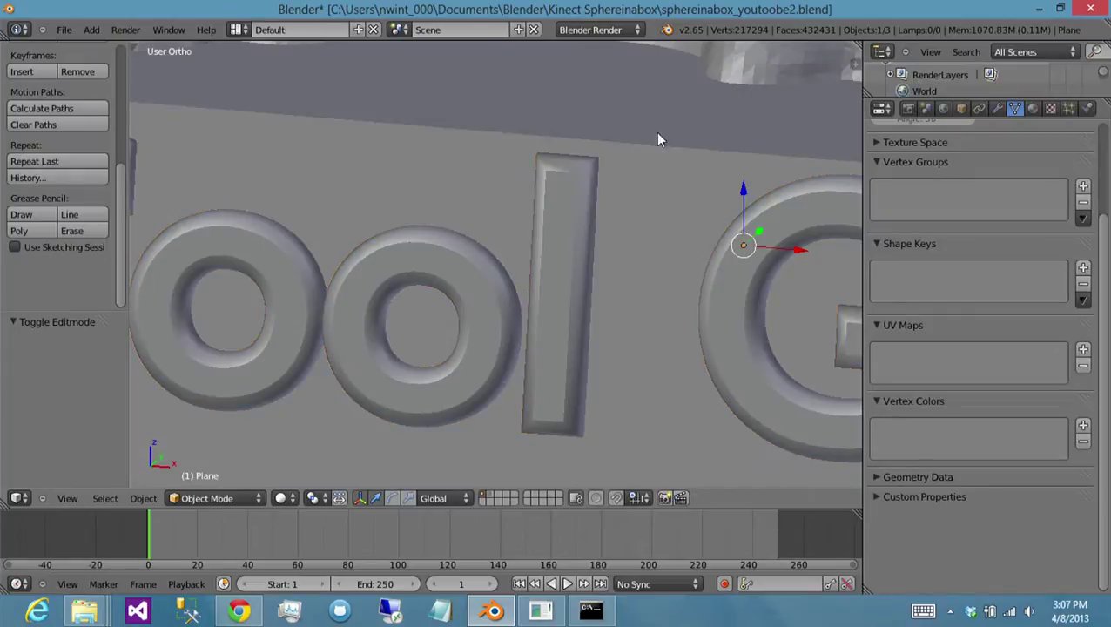
key(z)
scroll(704, 184, down, 8)
key(z)
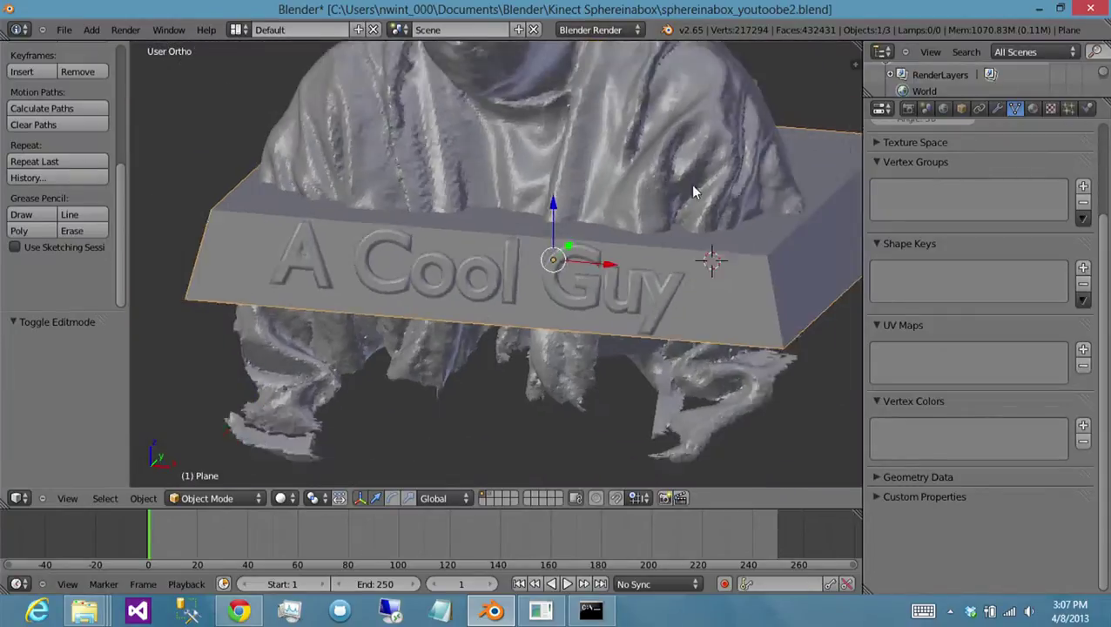
mouse_move(700, 190)
middle_down()
mouse_move(684, 181)
mouse_move(679, 156)
mouse_move(707, 183)
middle_up()
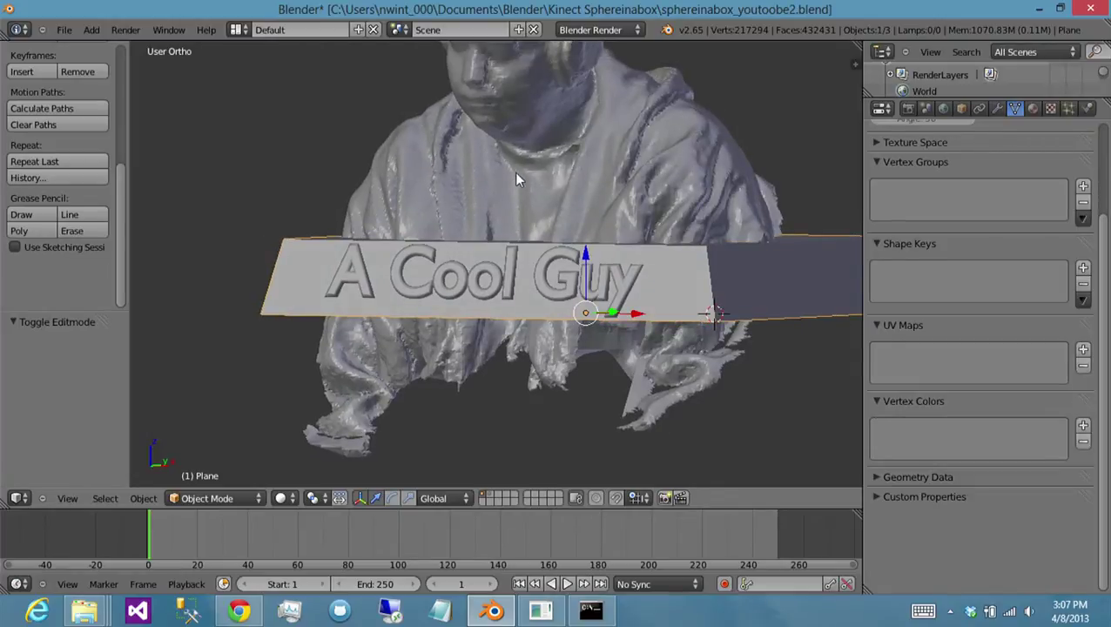
mouse_move(514, 178)
middle_down()
mouse_move(612, 206)
mouse_move(565, 184)
mouse_move(449, 215)
mouse_move(585, 188)
mouse_move(477, 177)
mouse_move(686, 189)
mouse_move(550, 214)
middle_up()
- Rename the lettering object TextACoolGuy, selecting it in the right-side wireframe view
key(KP_3)
key(z)
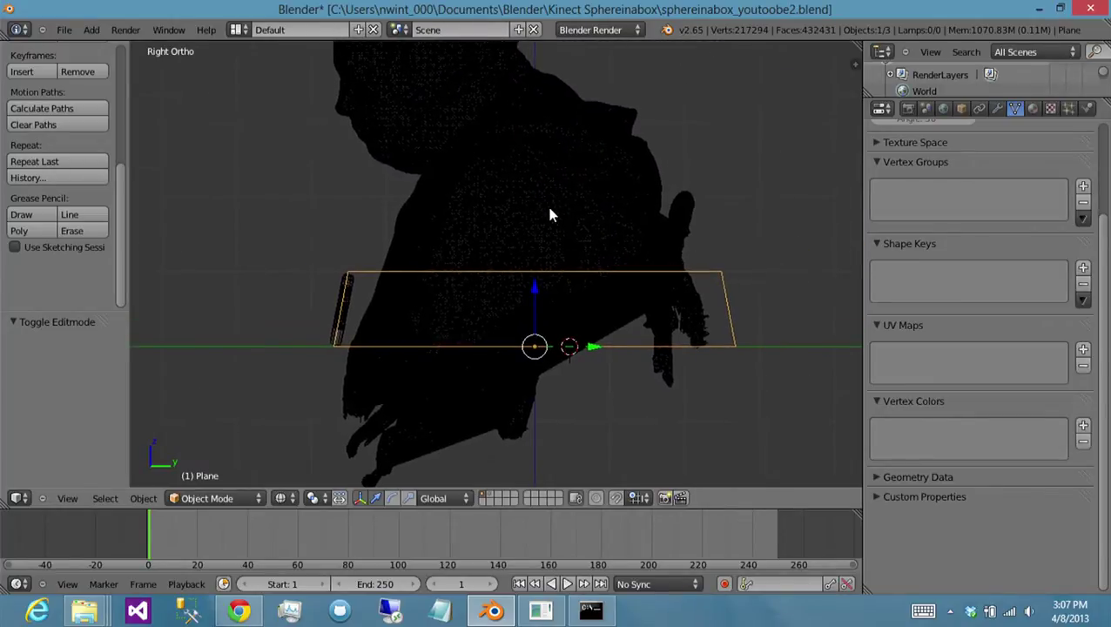
right_click(560, 212)
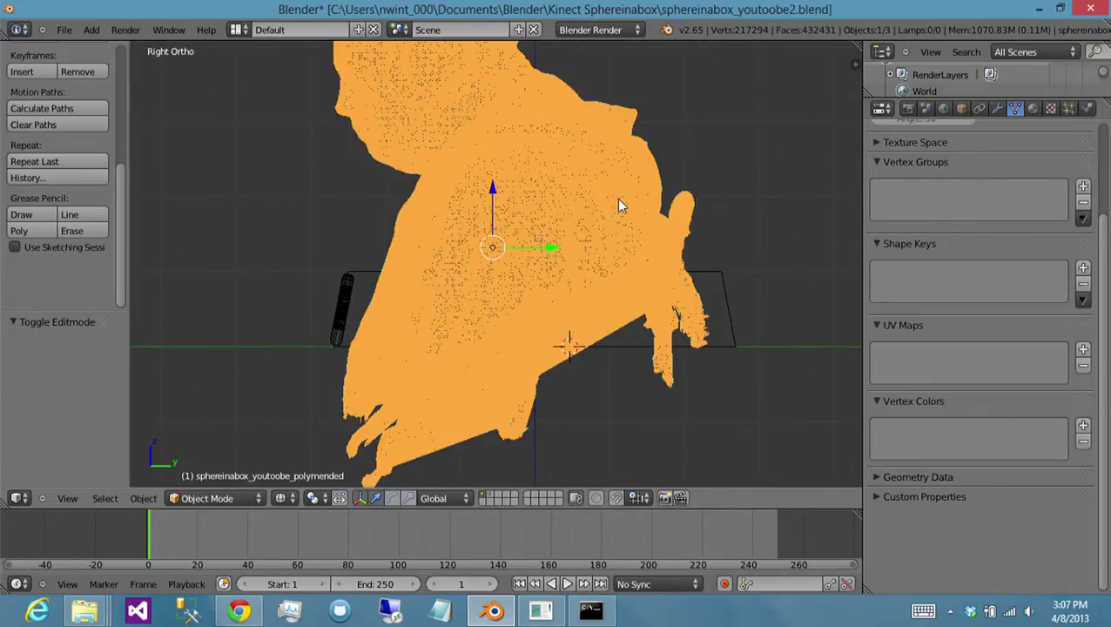
click(960, 110)
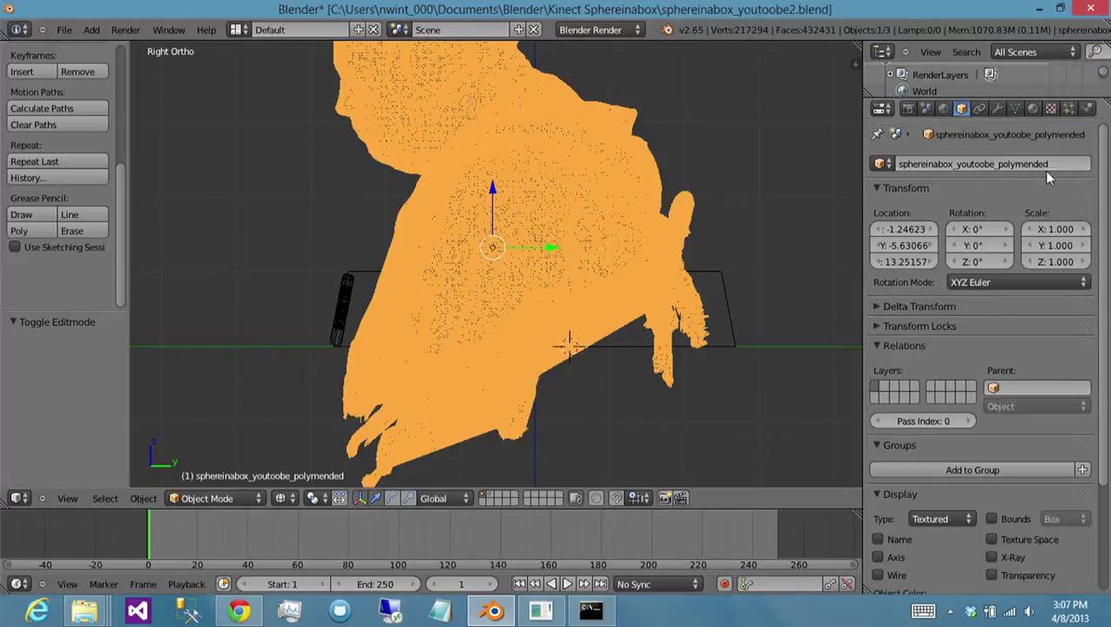
right_click(344, 301)
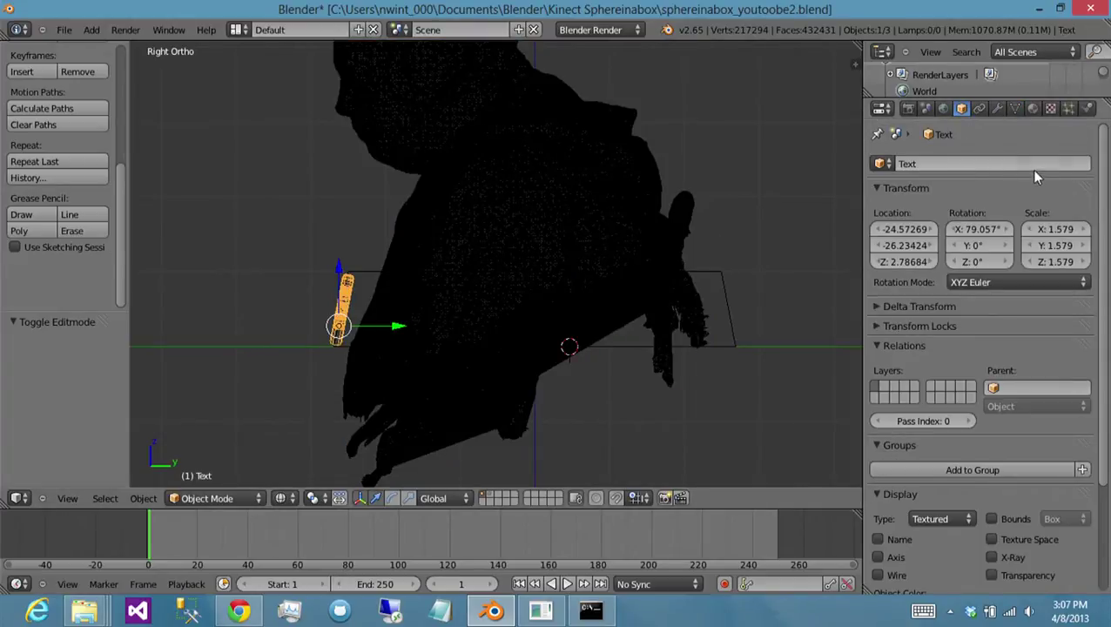
click(1001, 164)
text(ACoolGuy)
key(Home)
text(Text)
key(Return)
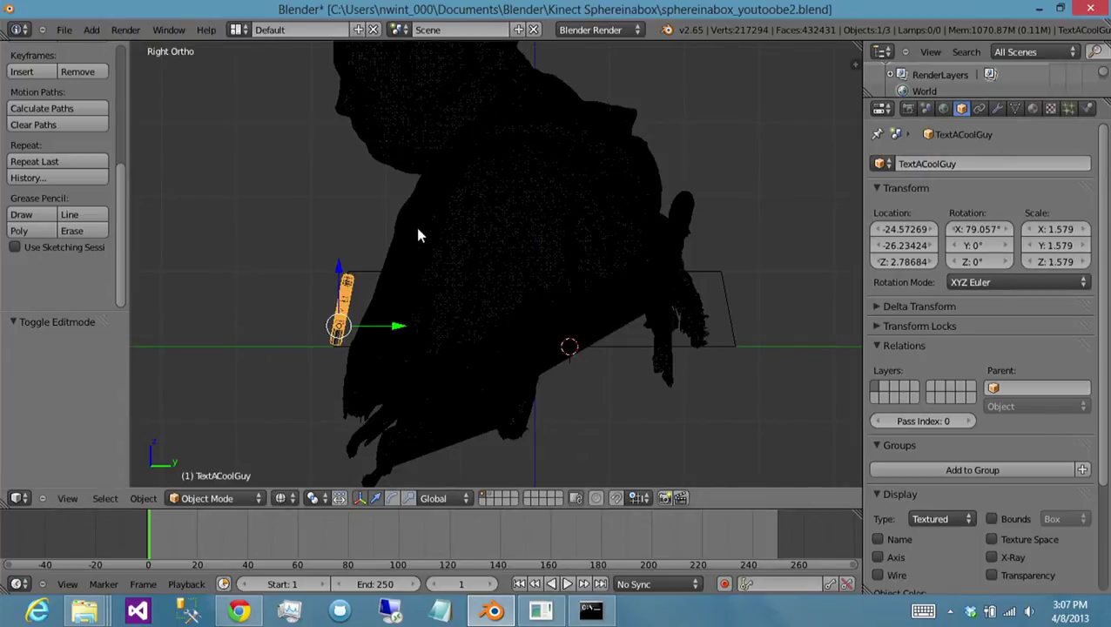
- Move the text object to layer 3 and the bust scan to layer 2, and select the remaining podium
key(m)
click(571, 263)
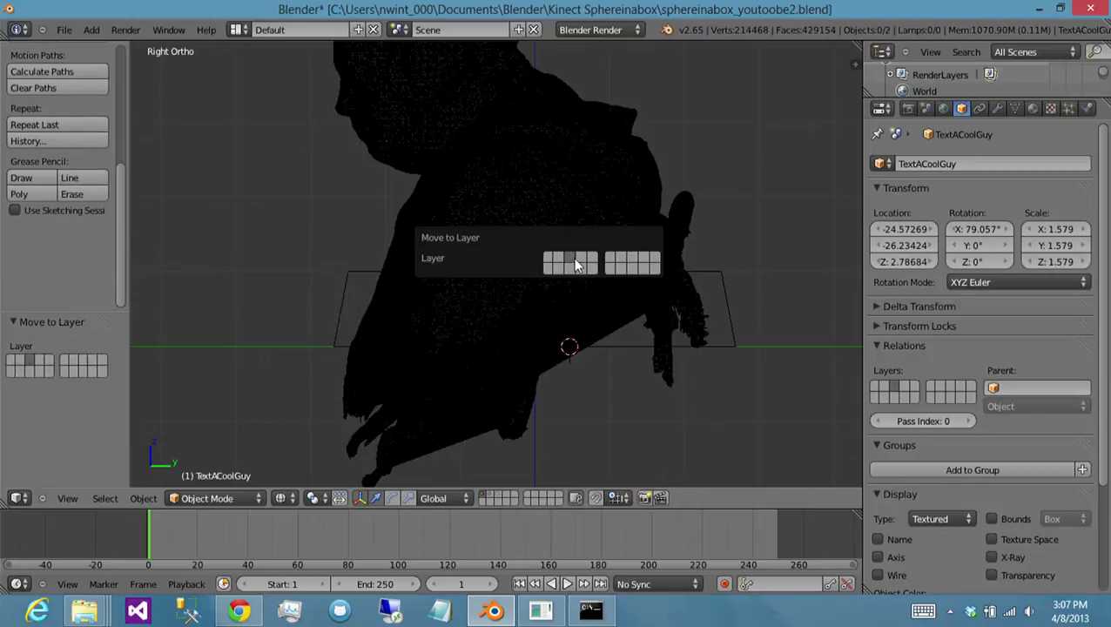
right_click(550, 214)
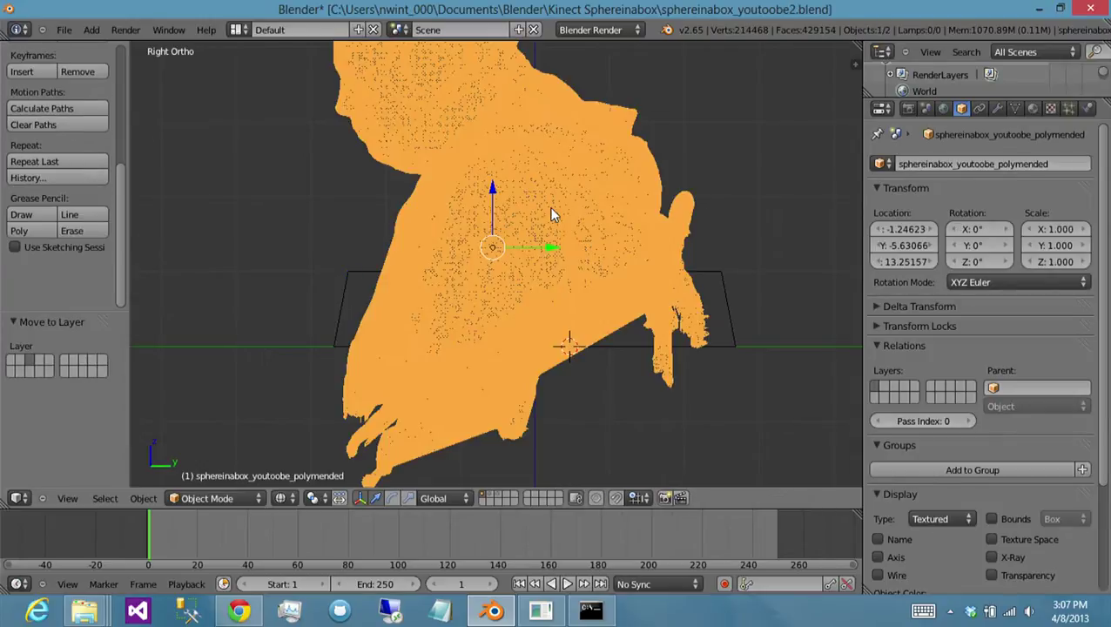
key(m)
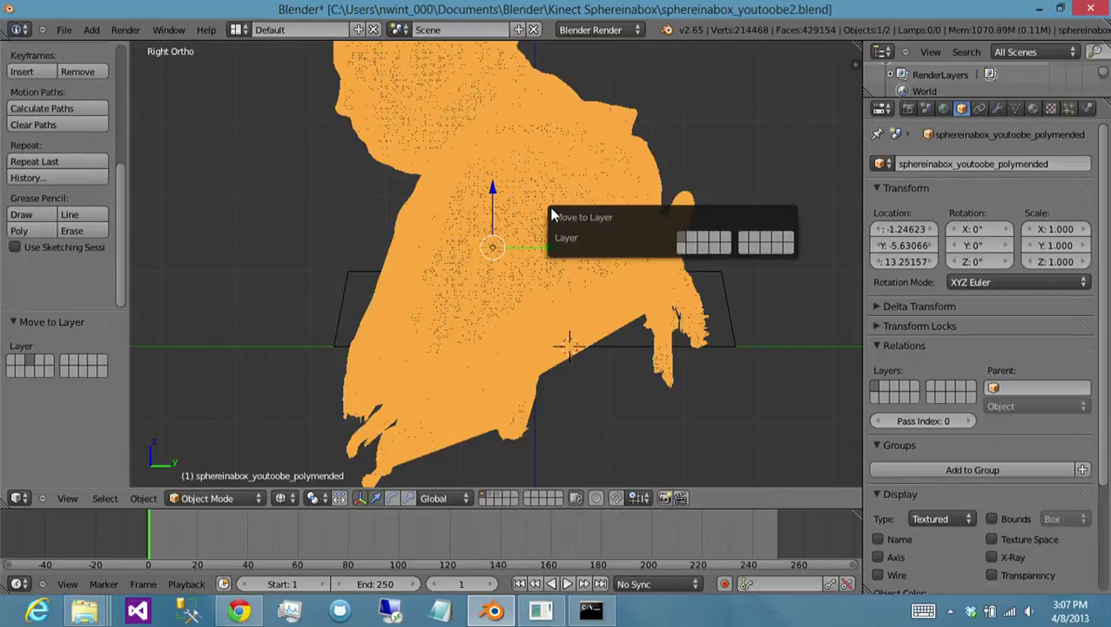
click(696, 235)
right_click(648, 277)
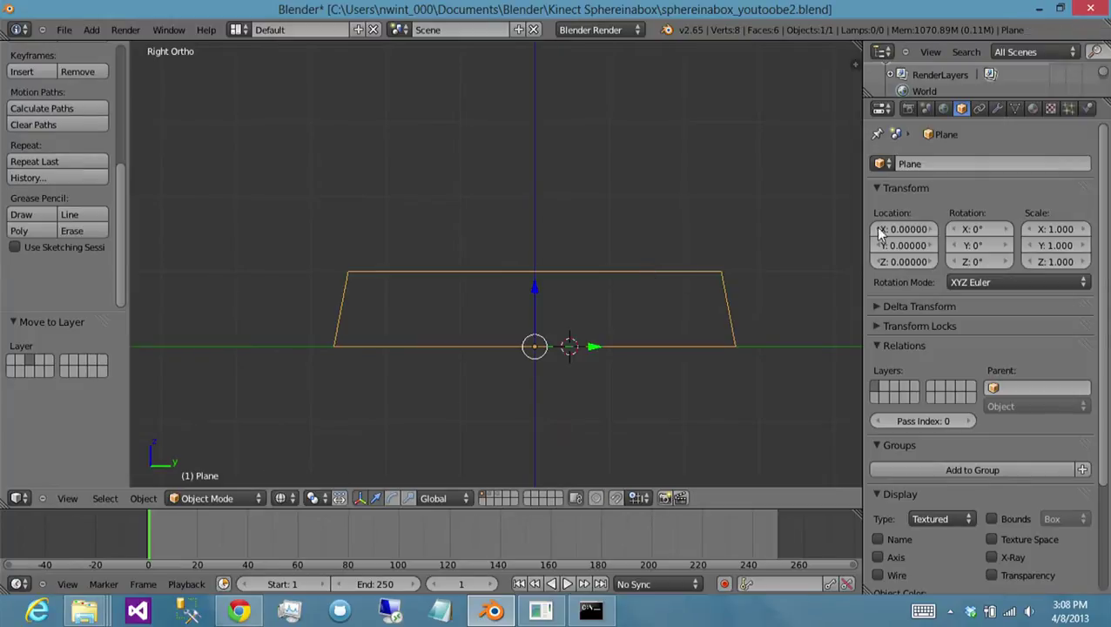
click(946, 163)
text(Podium)
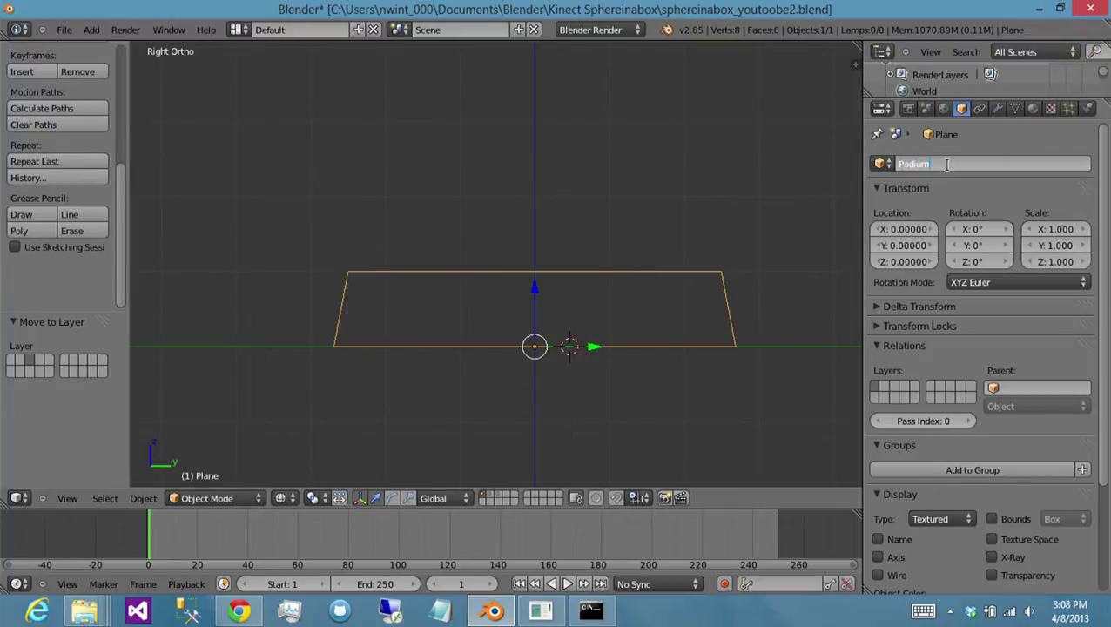
key(Escape)
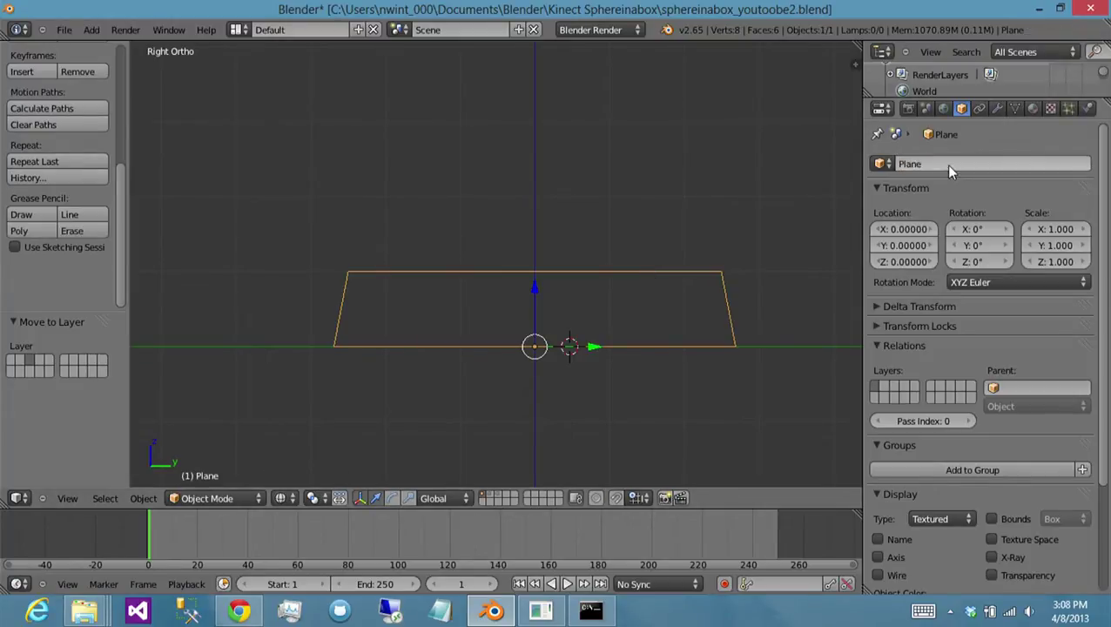
- Save the scene as a new incremented file named sphereinabox_youtoobe3.blend
click(979, 109)
click(997, 109)
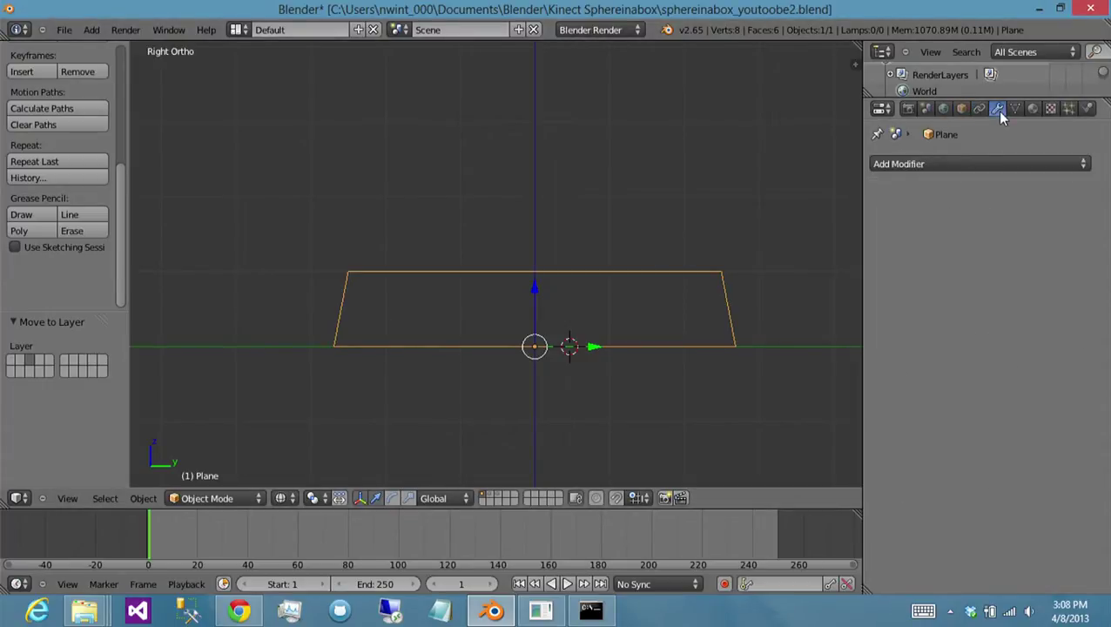
click(944, 159)
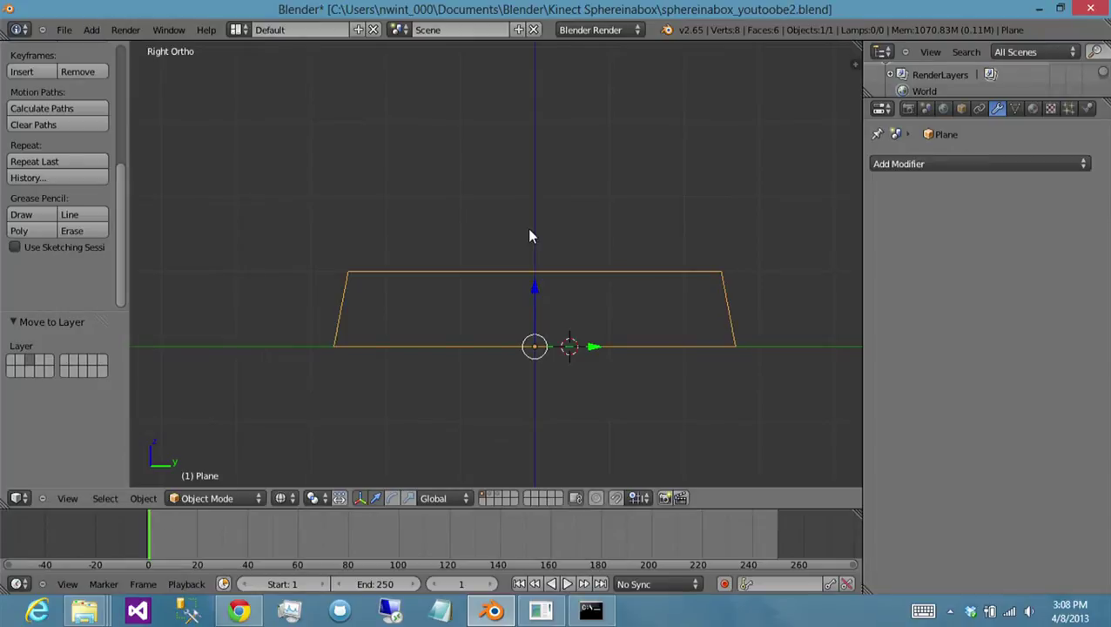
key(ctrl+shift+s)
key(KP_Add)
key(Return)
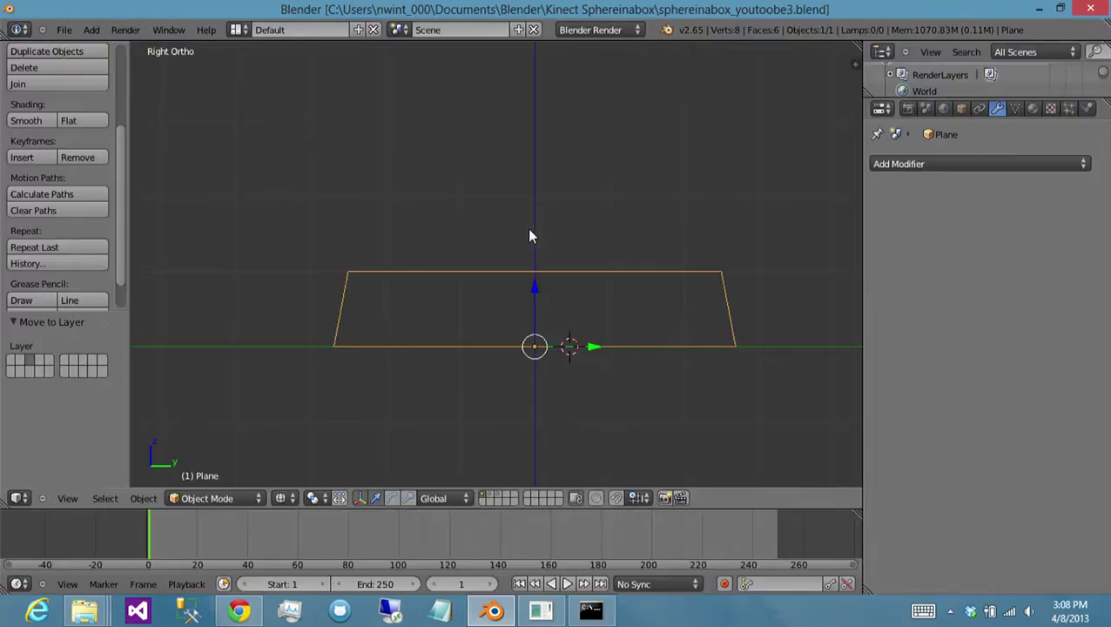
- Add a Boolean modifier to the podium with the Union operation and sphereinabox_youtoobe_polymended as its object
click(905, 163)
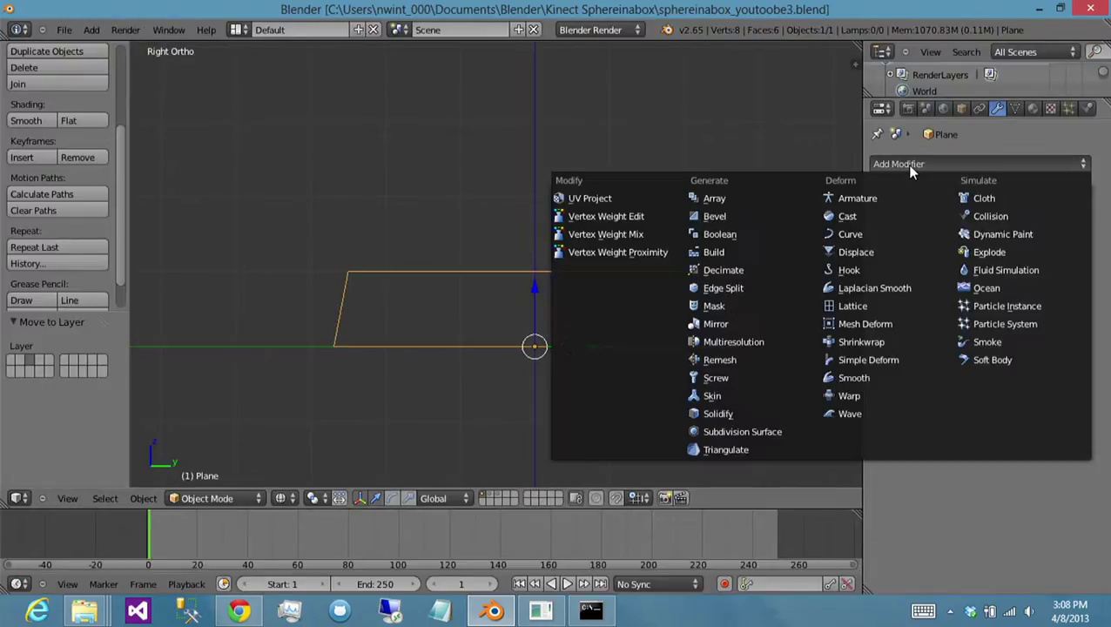
click(762, 245)
click(918, 257)
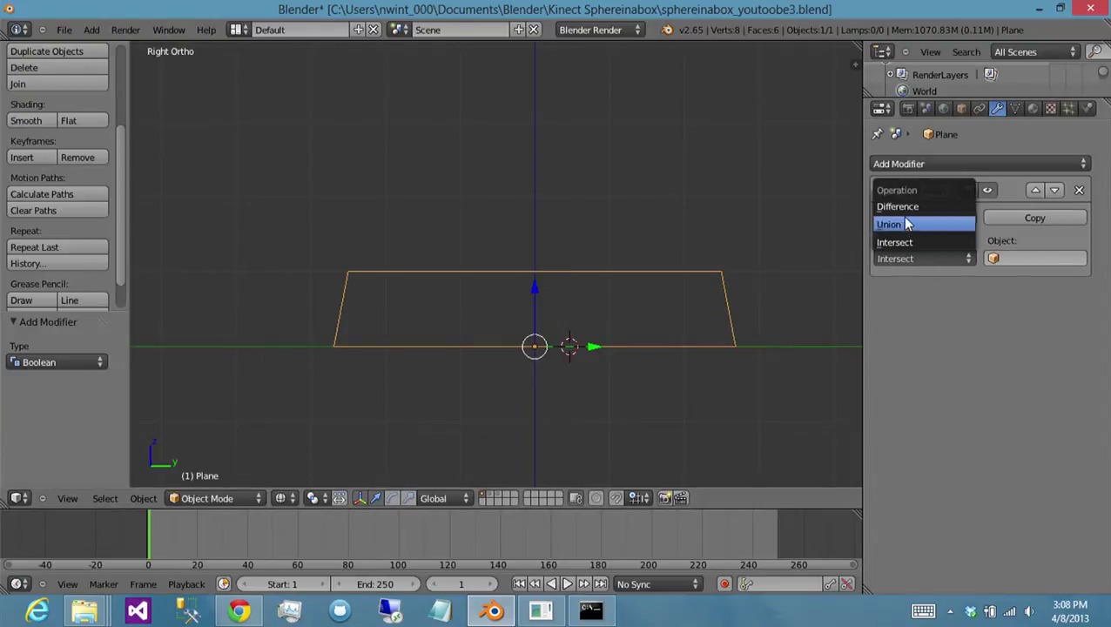
click(906, 224)
click(1001, 259)
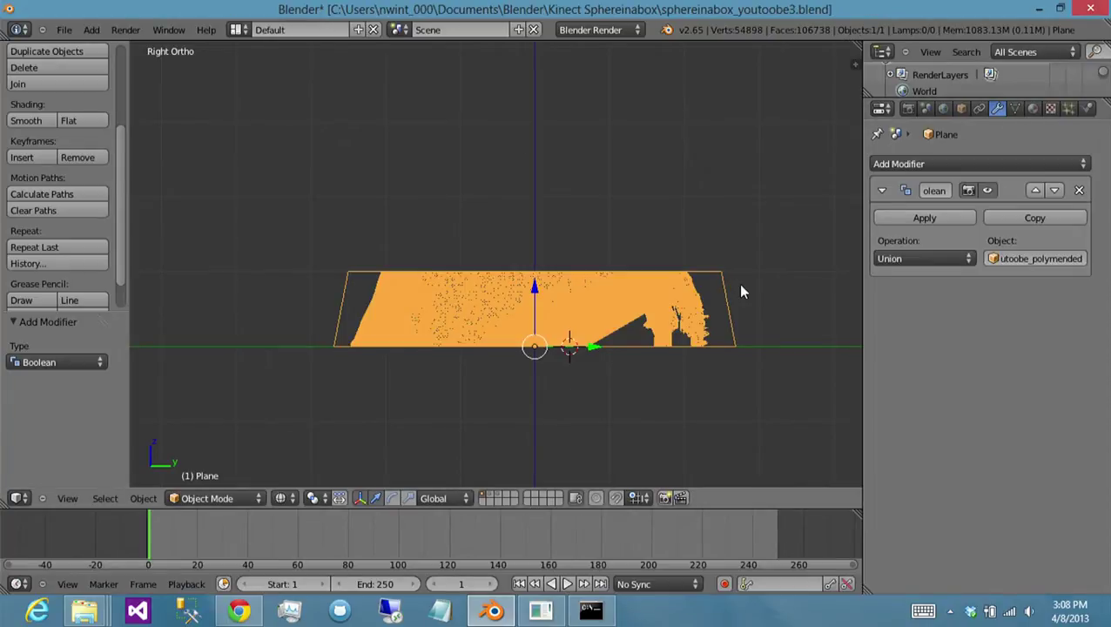
click(905, 259)
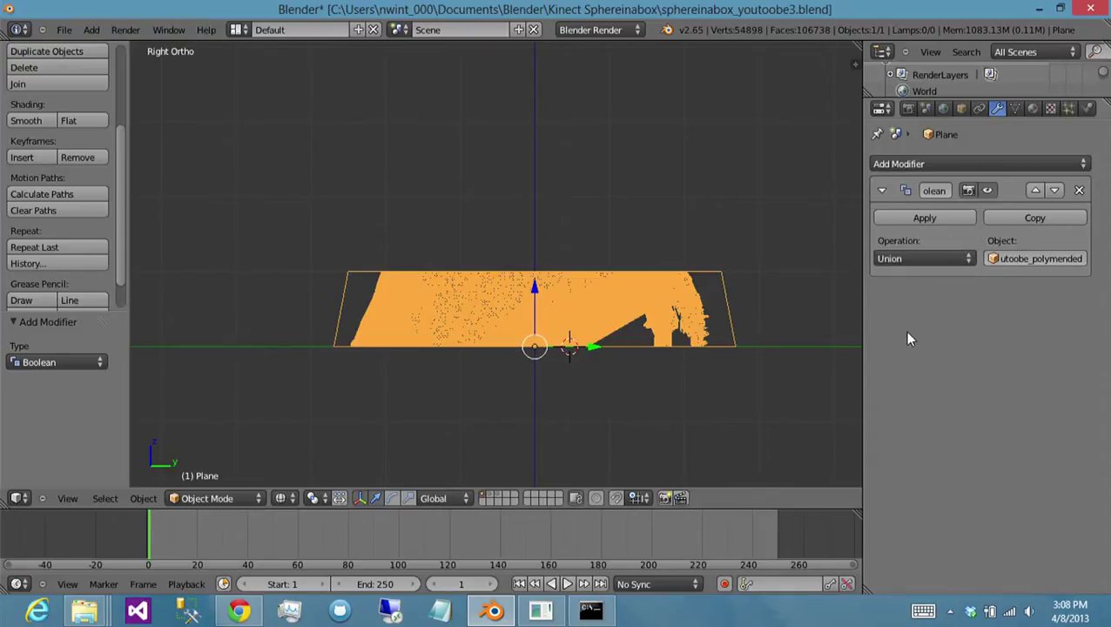
- Examine the podium's Boolean union in solid shading from several angles
middle_drag(392, 228, 544, 284)
key(z)
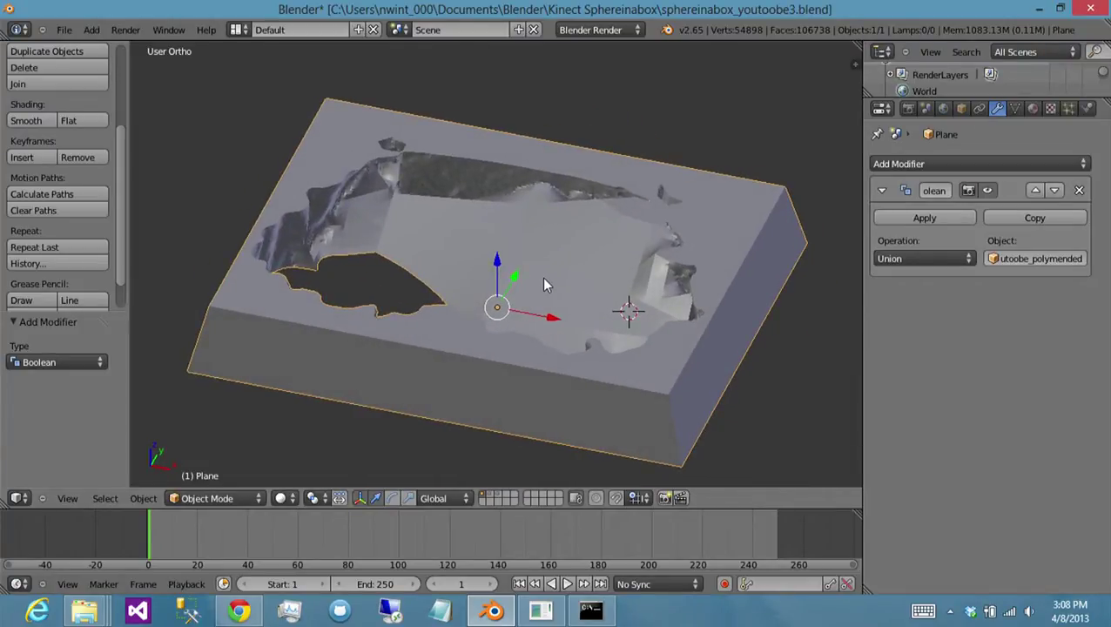
middle_drag(544, 284, 524, 268)
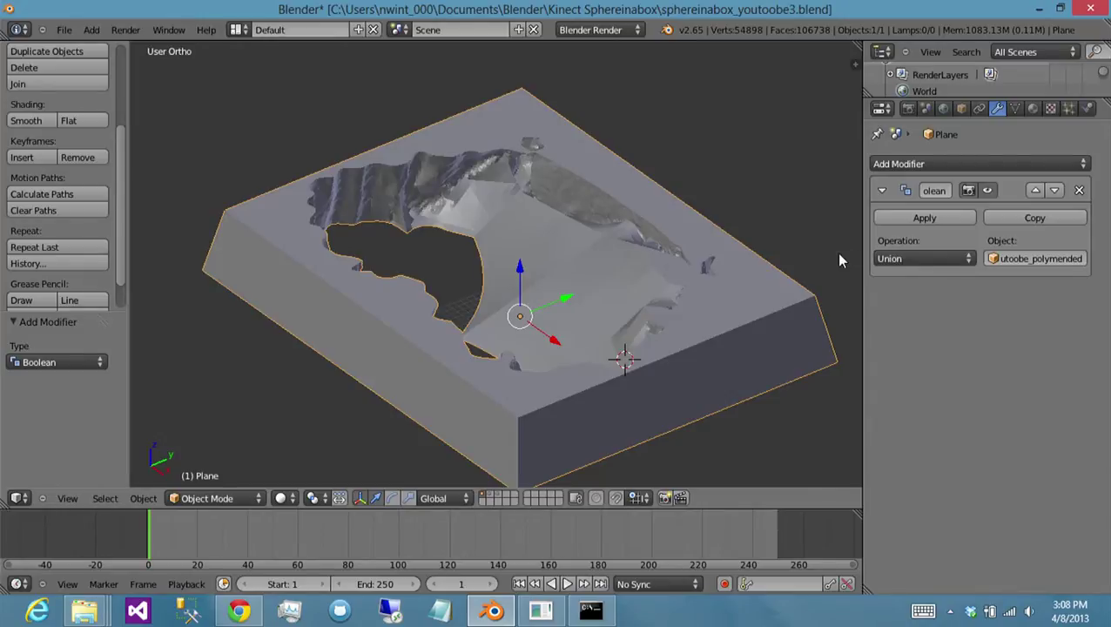
click(957, 257)
key(KP_3)
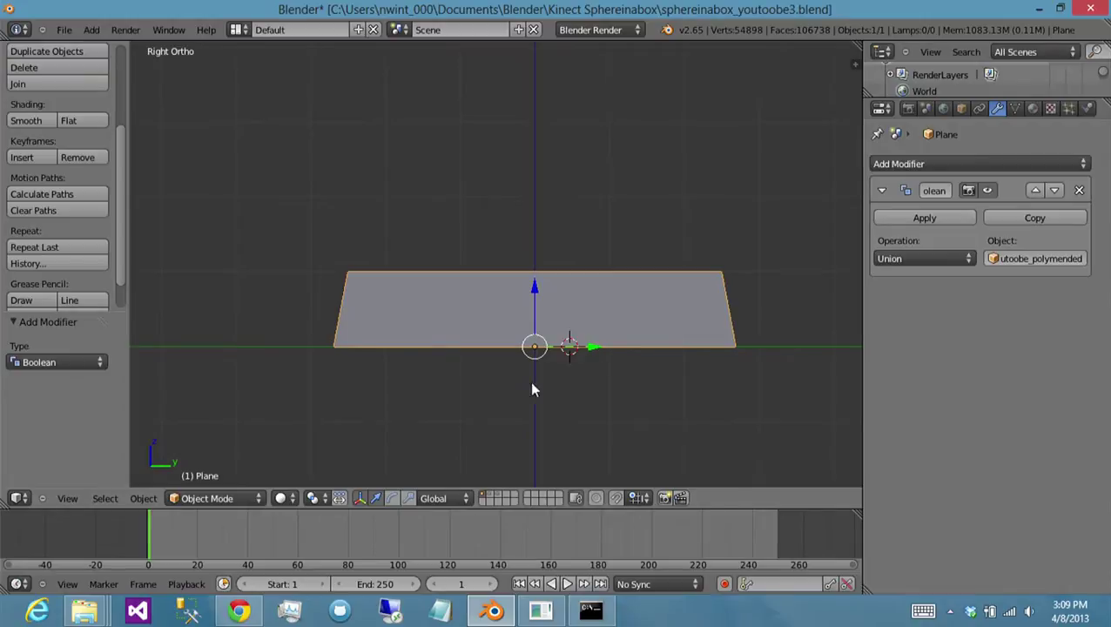
- Show layers 2 and 3 in place of the podium's layer, and reveal all hidden geometry of the bust mesh in Edit Mode
click(497, 494)
right_click(600, 316)
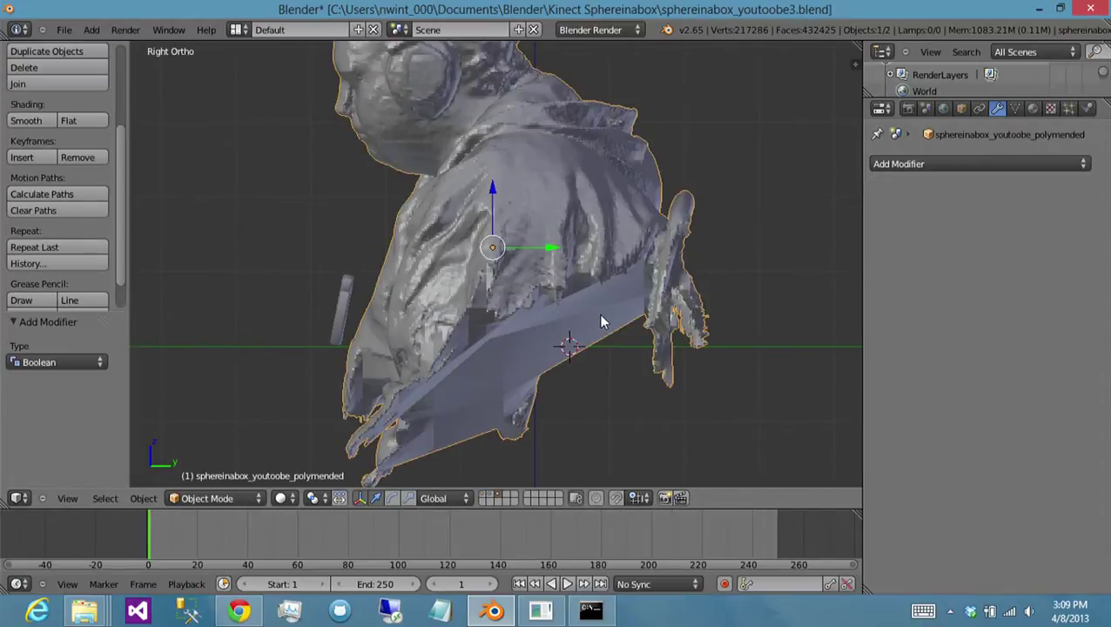
key(Tab)
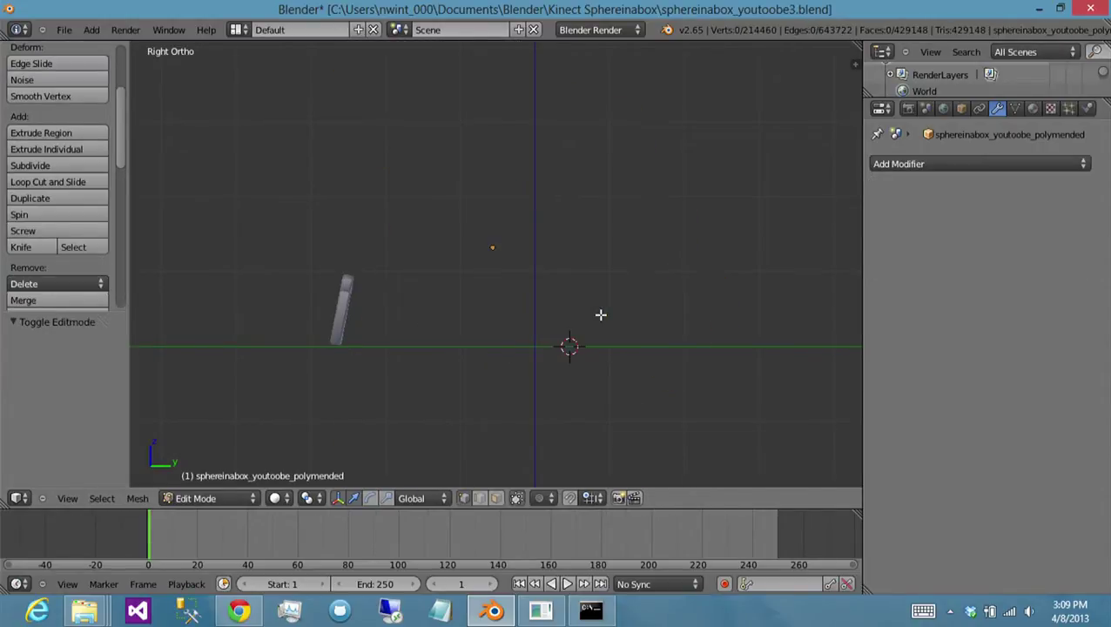
key(a)
key(alt+h)
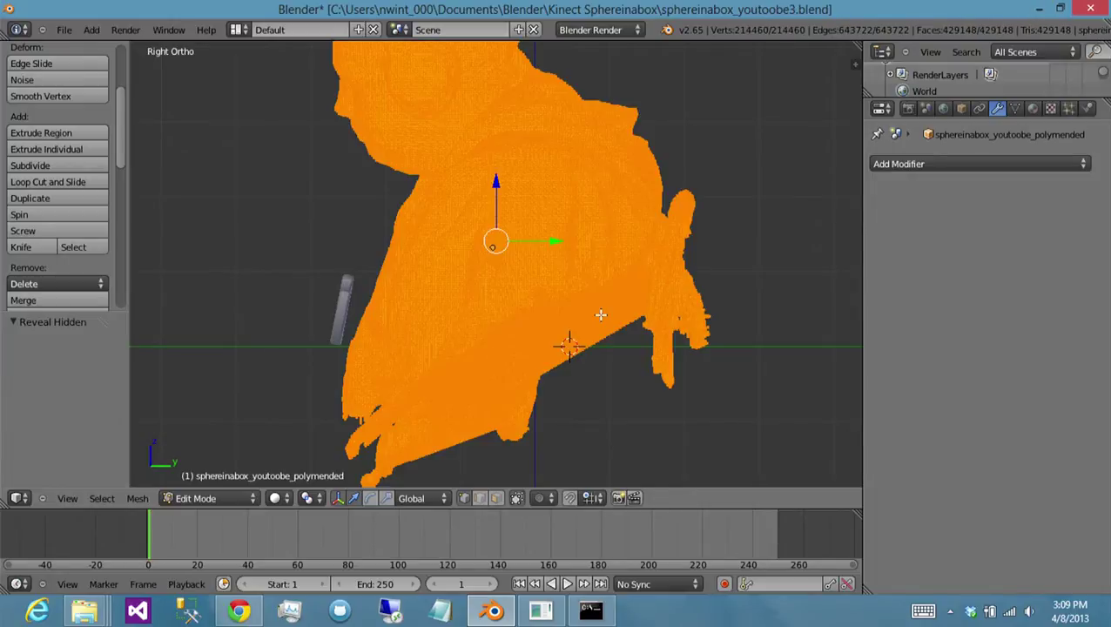
- Recalculate the normals of the entire bust mesh to face outward
key(a)
key(a)
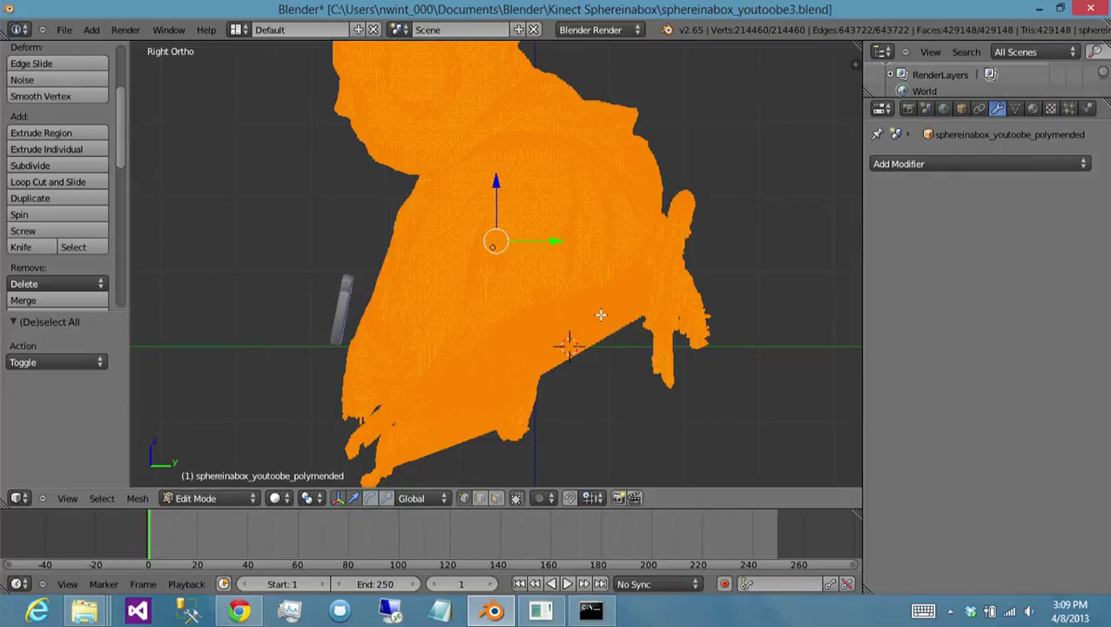
key(ctrl+n)
key(ctrl+m)
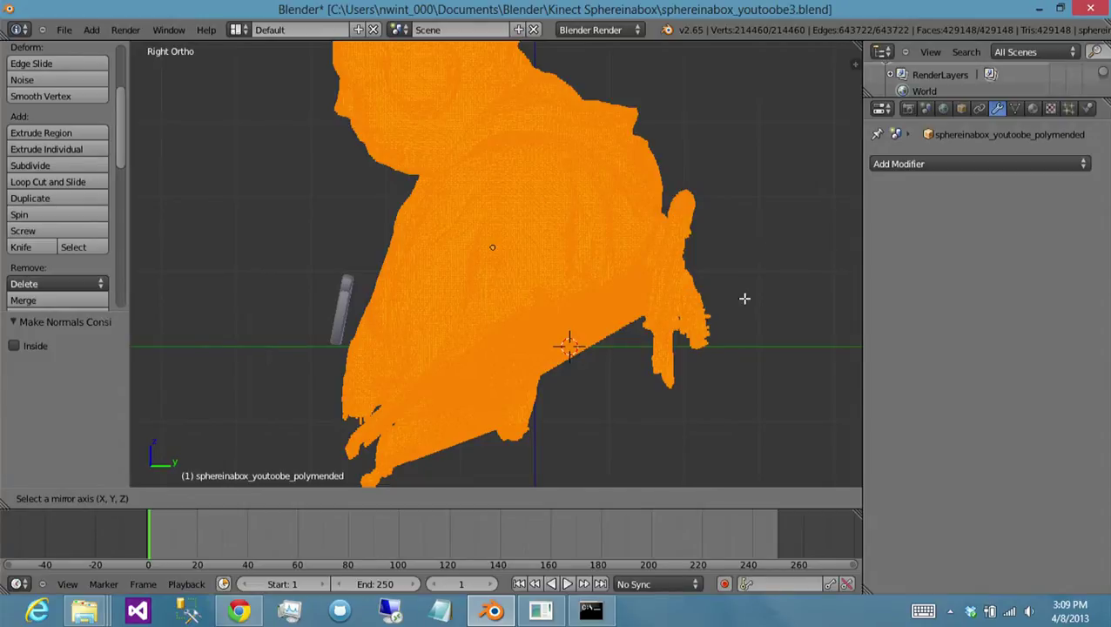
key(Escape)
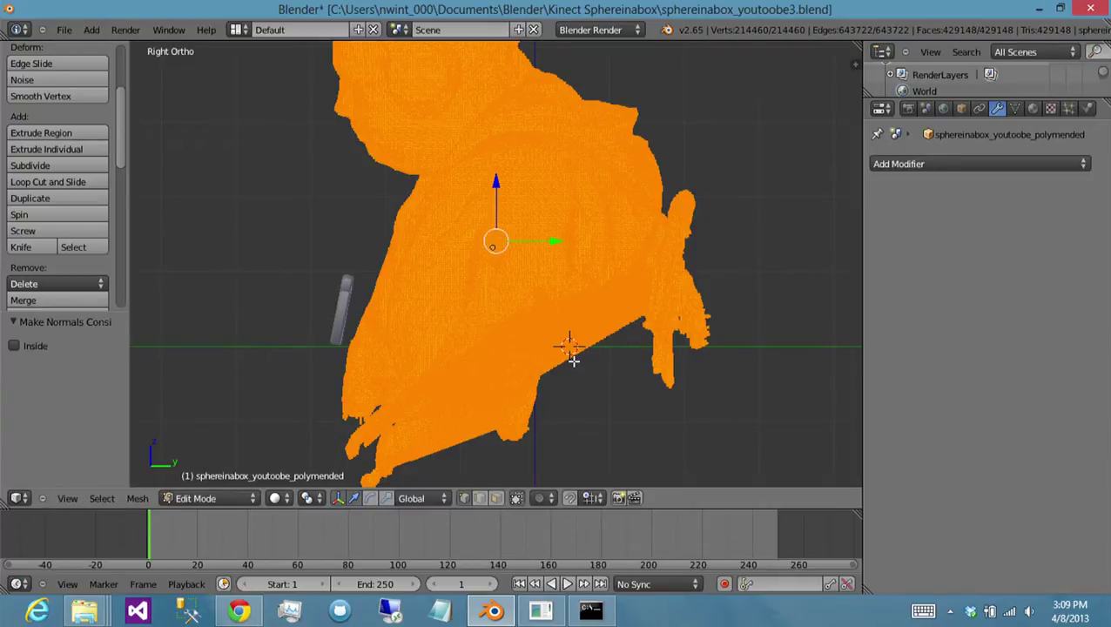
- Deselect all of the bust's geometry, return to Object Mode and show only layer 1 containing the podium
key(a)
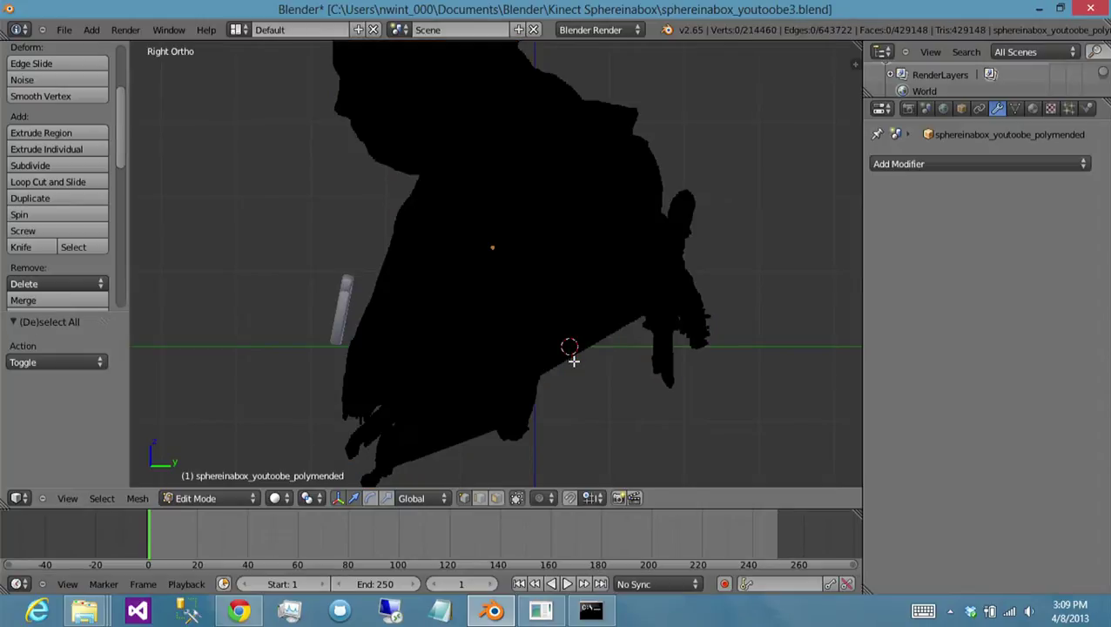
key(Tab)
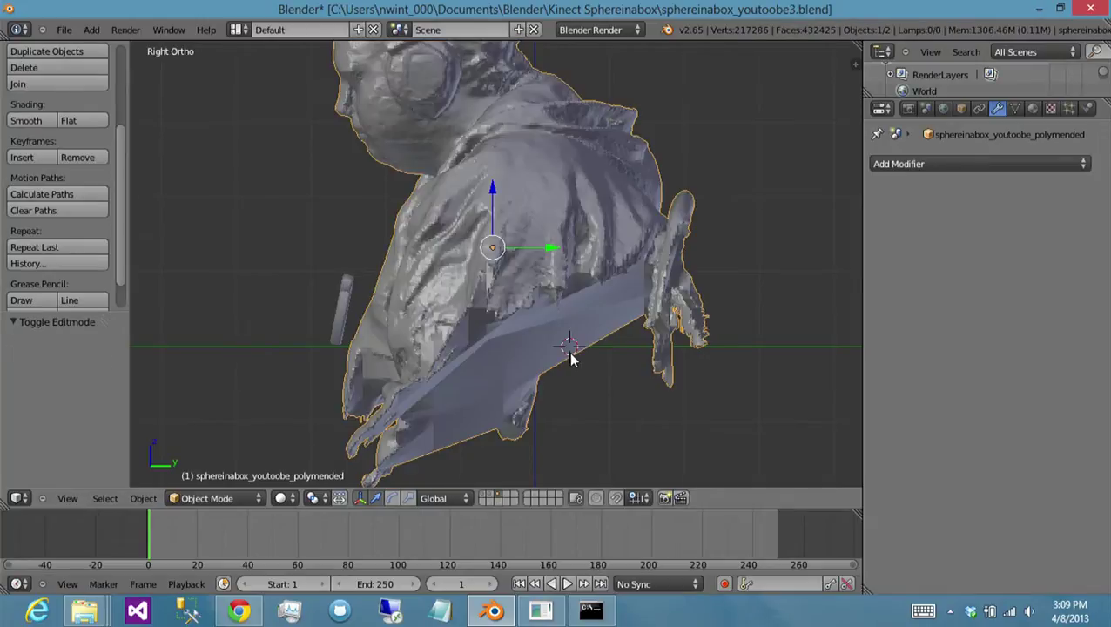
click(485, 498)
right_click(617, 326)
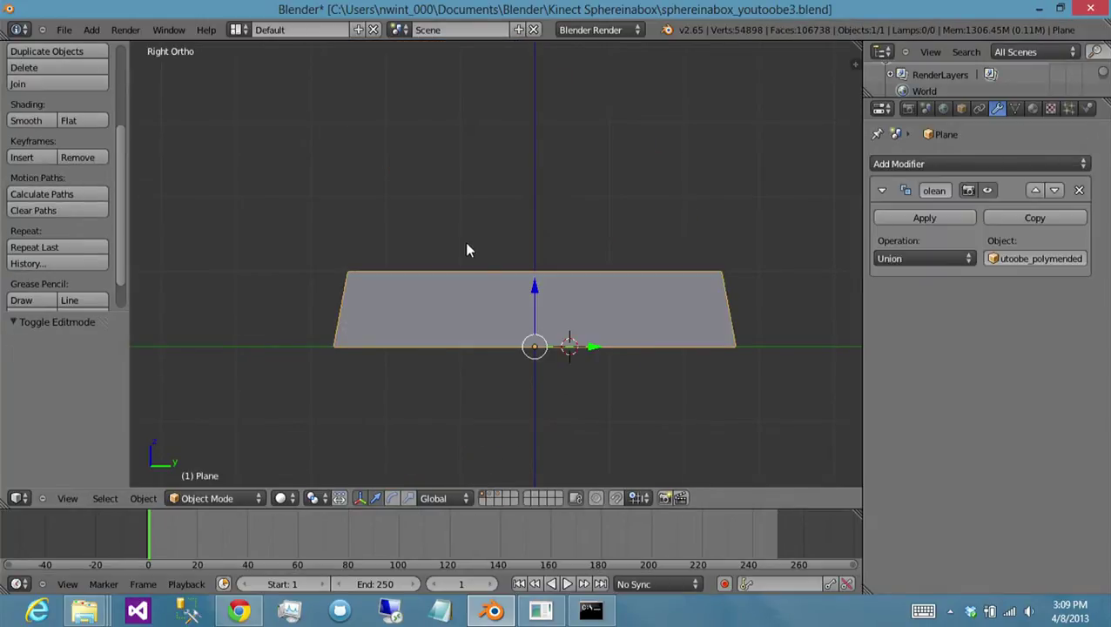
- Try the Intersect operation on the podium's Boolean modifier and remove the modifier
middle_drag(466, 248, 557, 252)
middle_drag(685, 225, 592, 252)
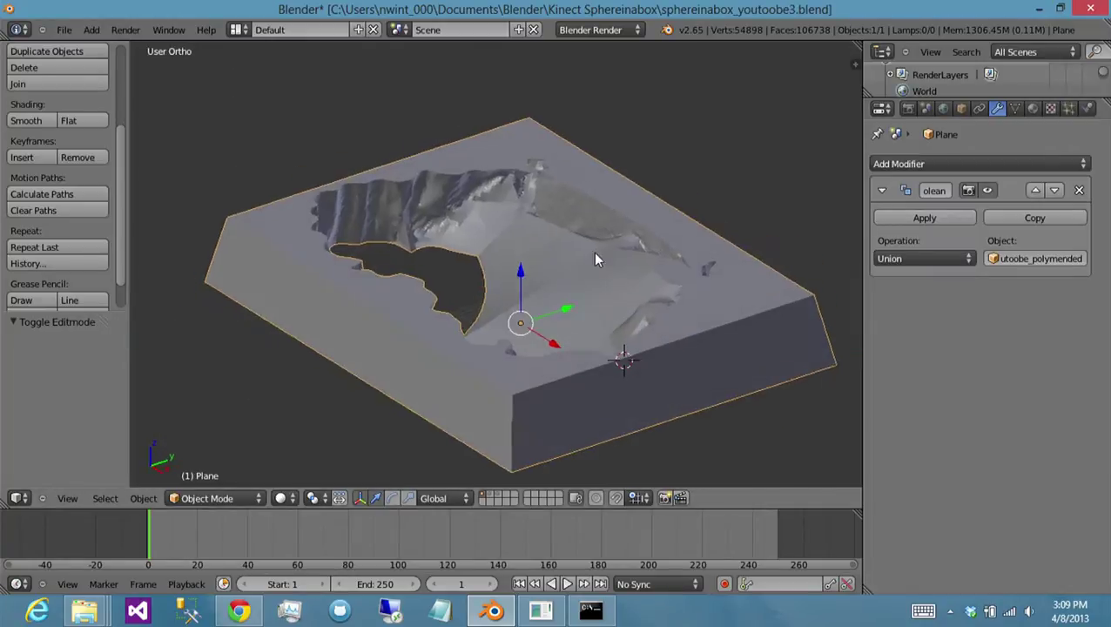
click(956, 259)
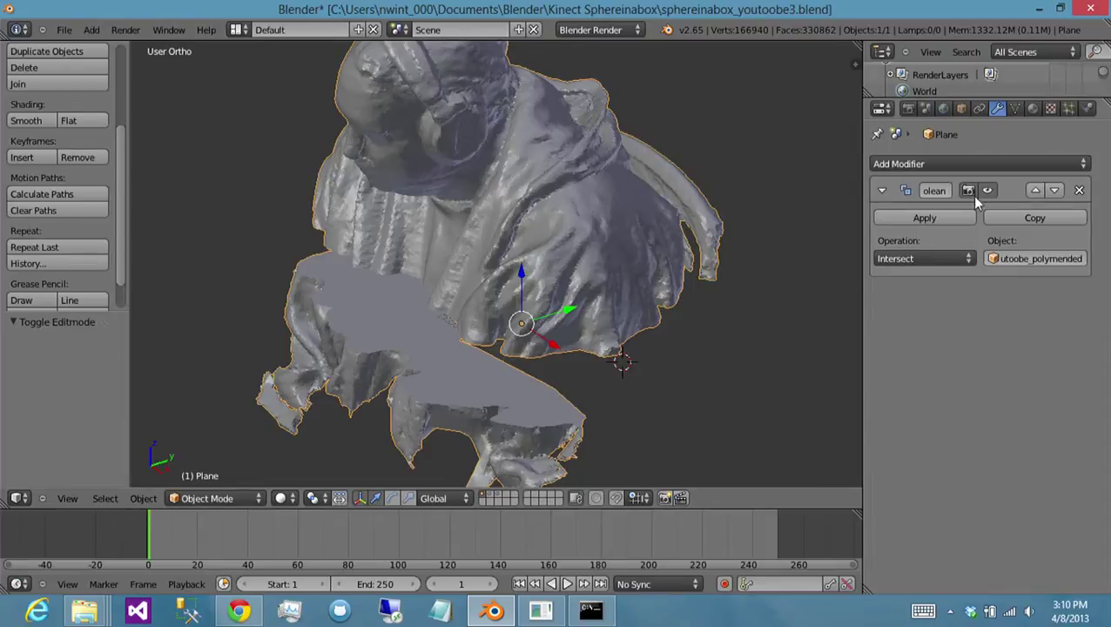
click(1079, 189)
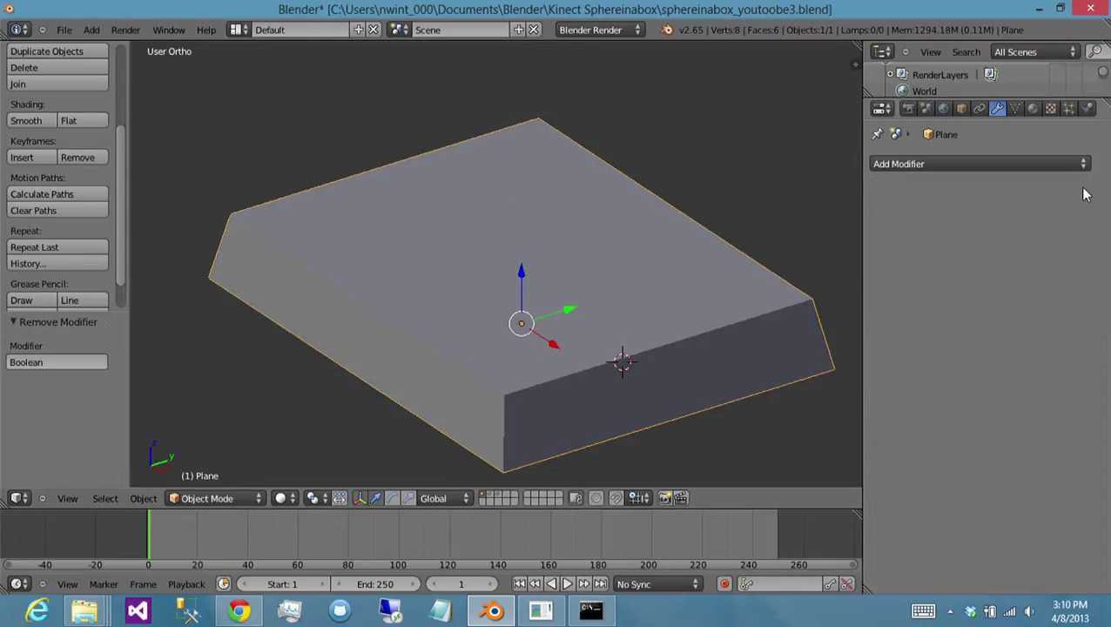
- Recalculate the normals of the entire podium mesh to face outward in Edit Mode and return to Object Mode
key(Tab)
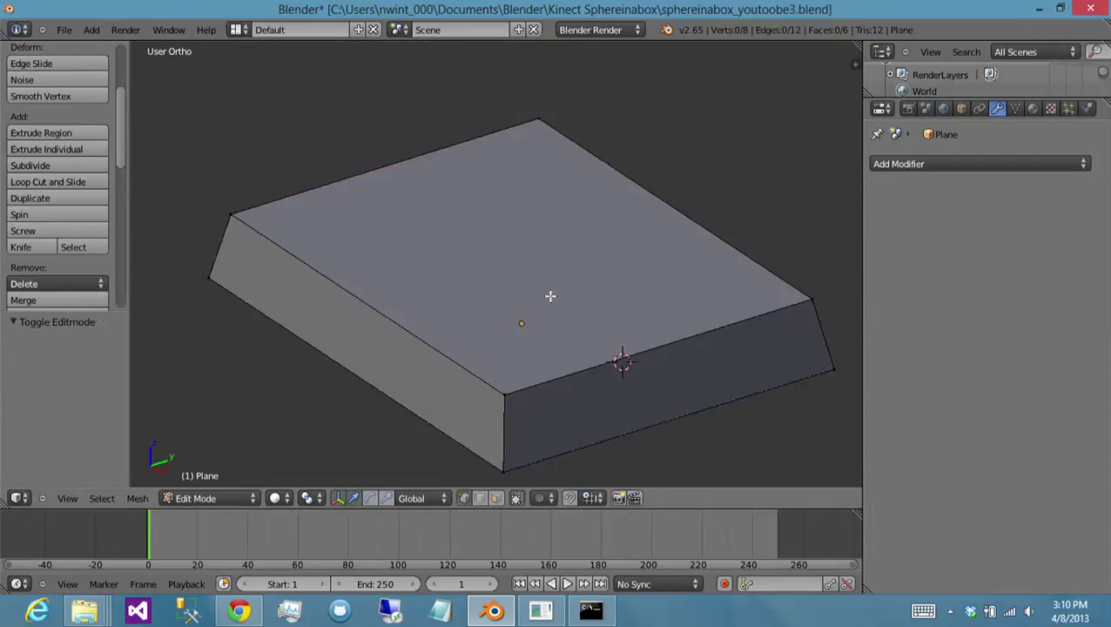
key(a)
key(a)
key(a)
key(ctrl+n)
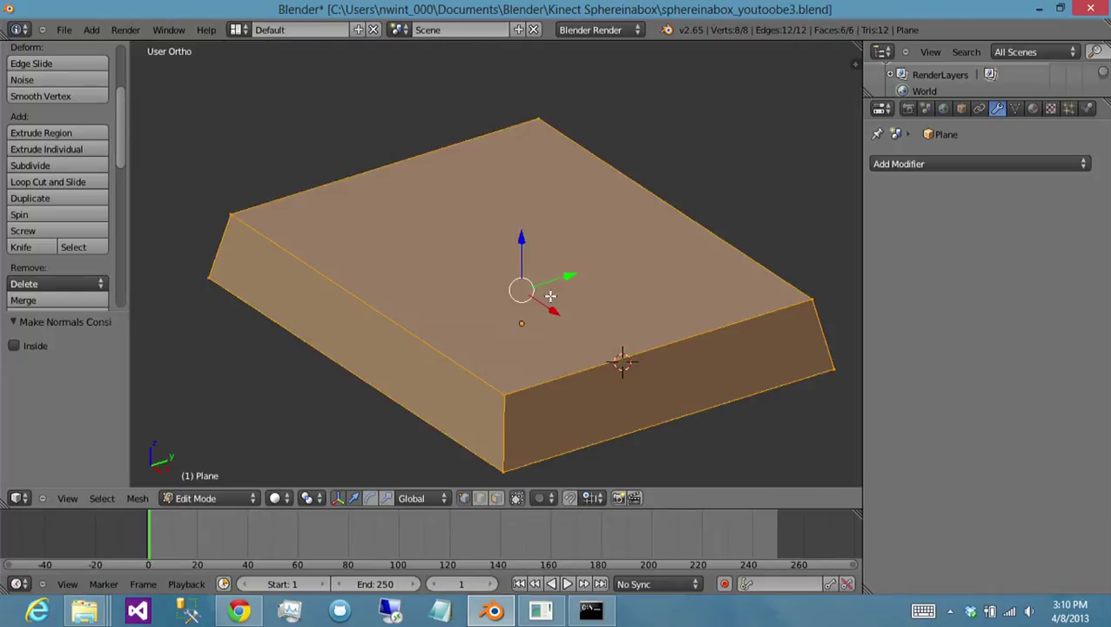
key(Tab)
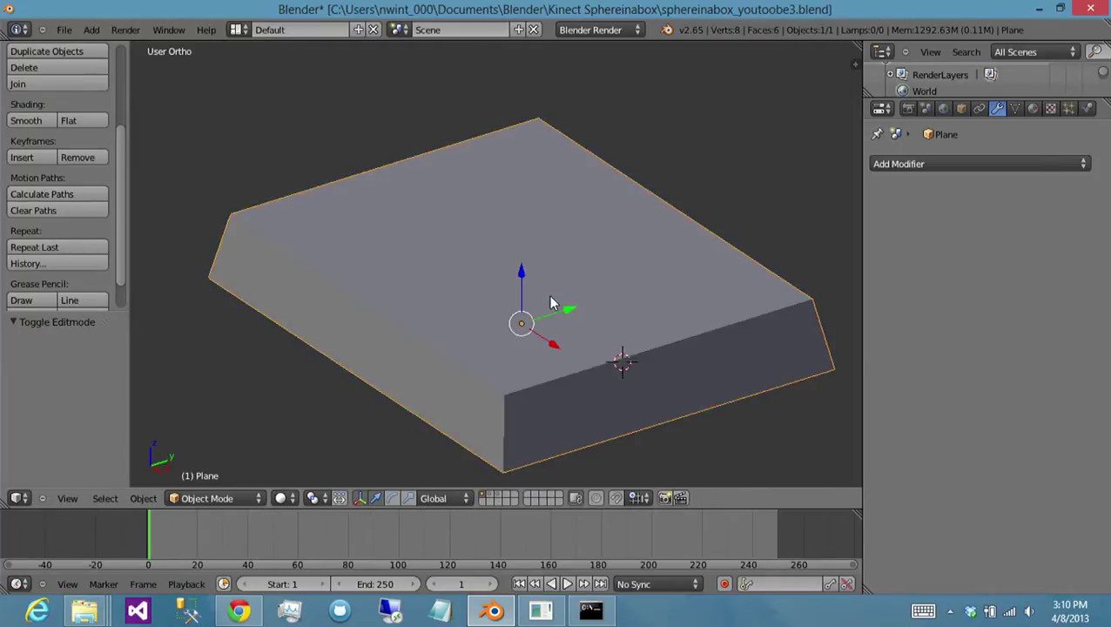
- Add a new Boolean modifier to the podium with the Union operation and sphereinabox_youtoobe_polymended as its object
click(919, 164)
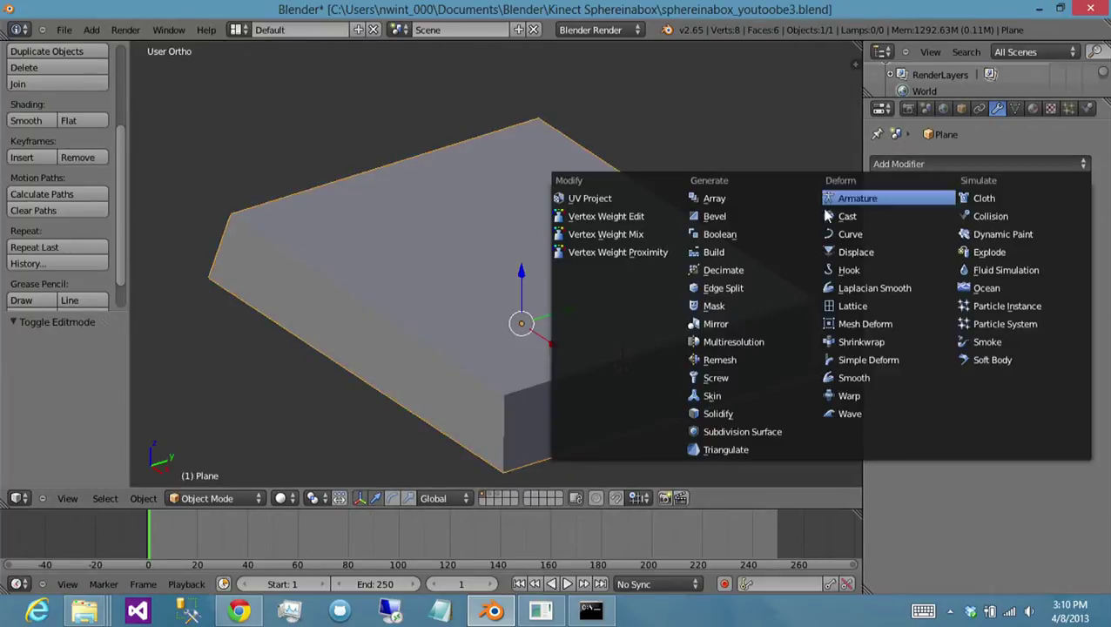
click(747, 235)
click(930, 259)
click(907, 223)
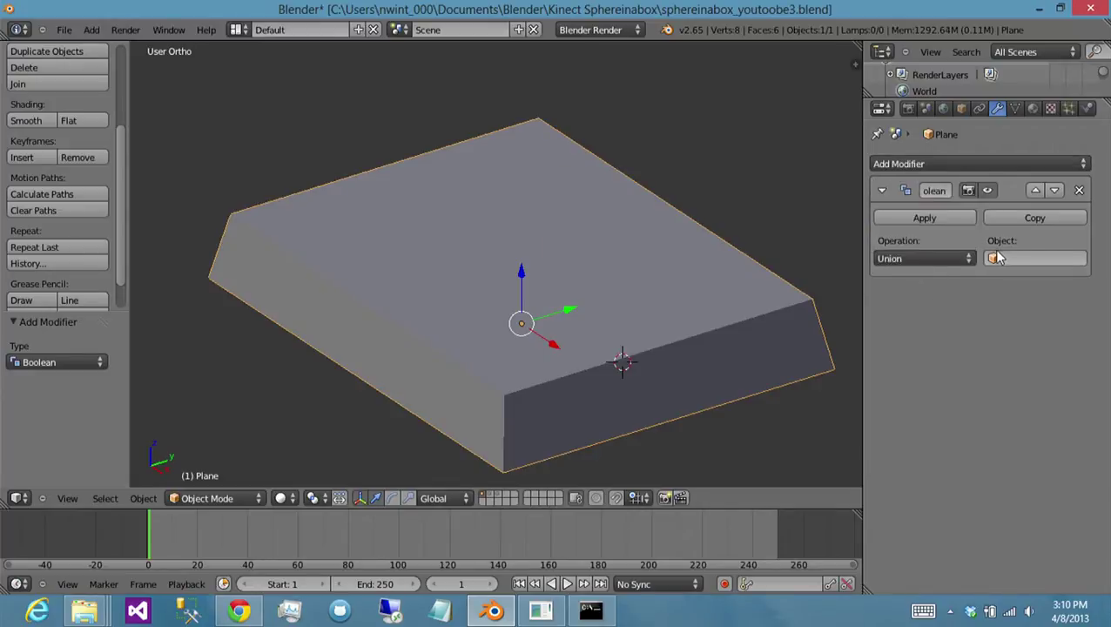
click(1001, 258)
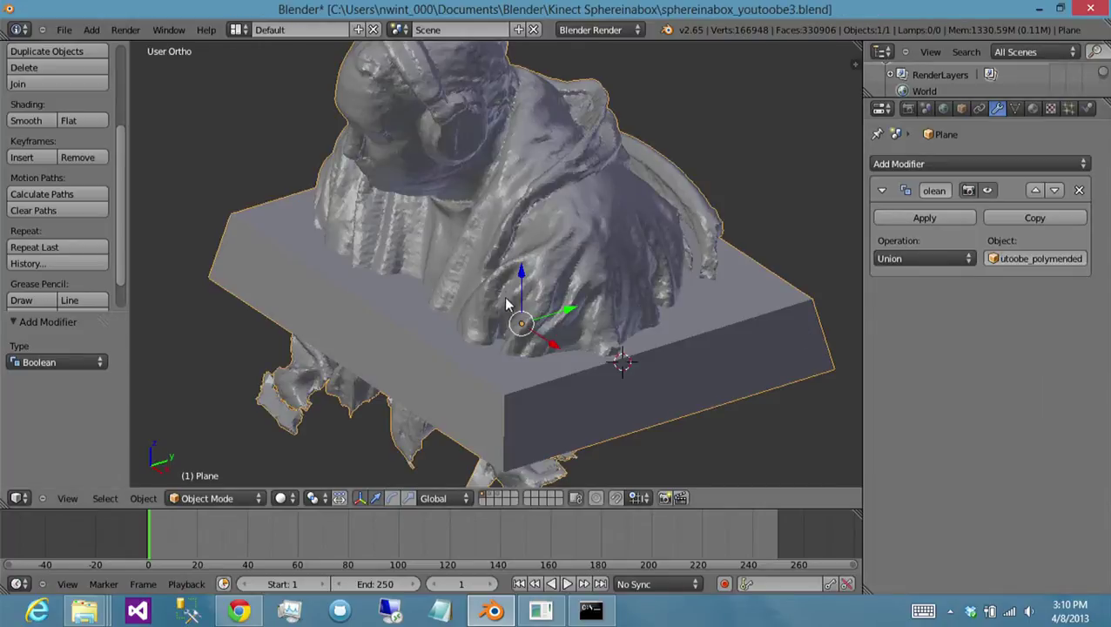
- Check the union of bust and podium in wireframe shading and apply the Boolean modifier
mouse_move(505, 301)
middle_down()
mouse_move(482, 265)
mouse_move(490, 298)
middle_up()
key(z)
middle_drag(560, 313, 487, 316)
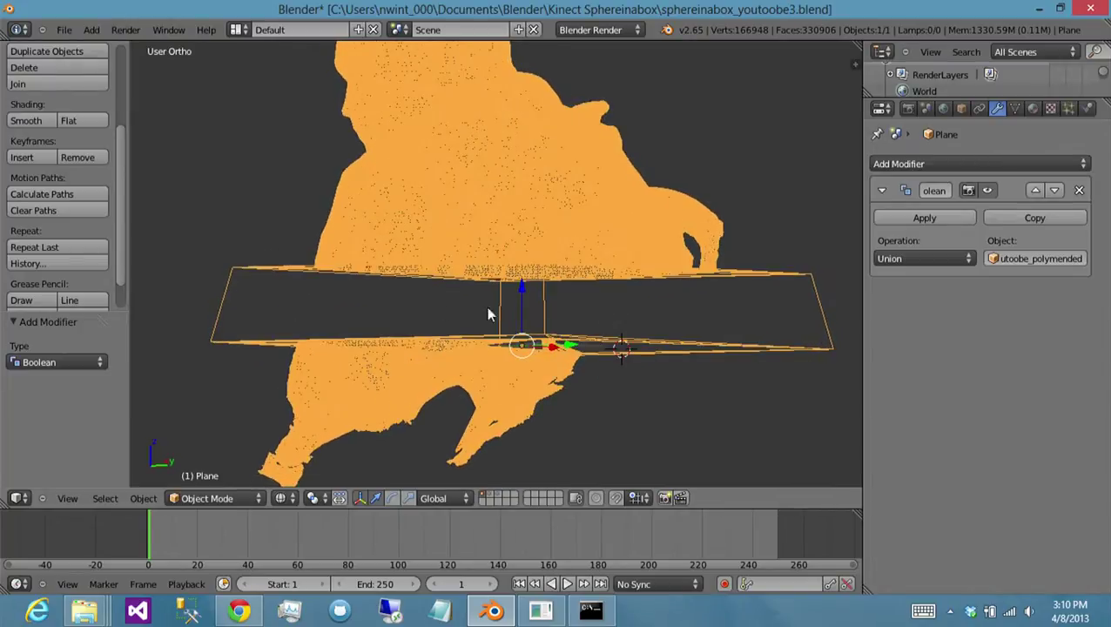
middle_drag(616, 317, 483, 376)
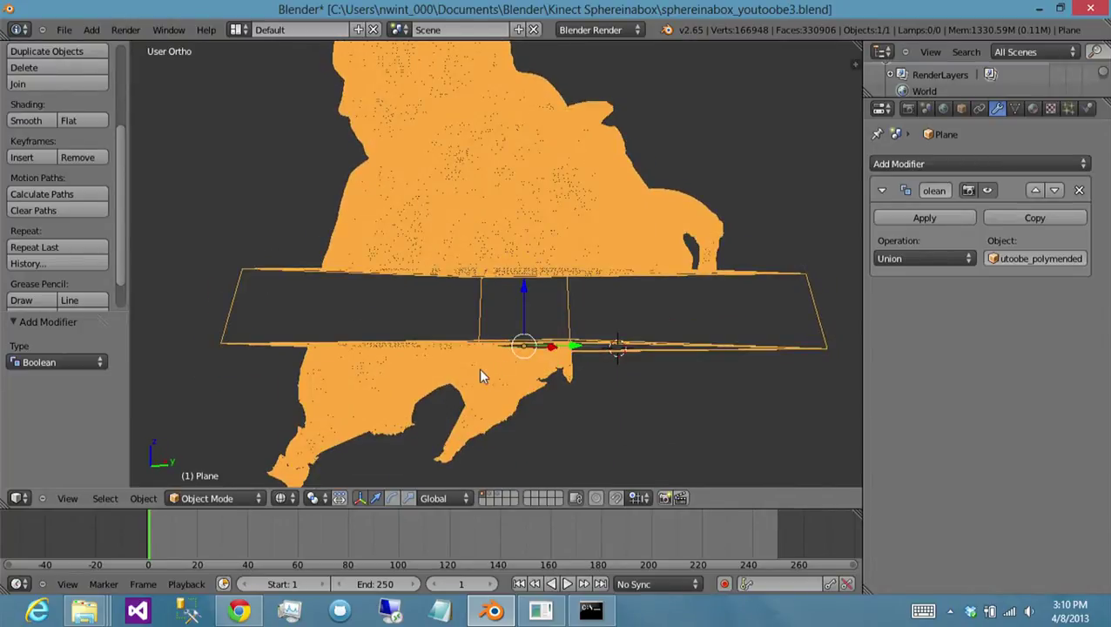
click(897, 216)
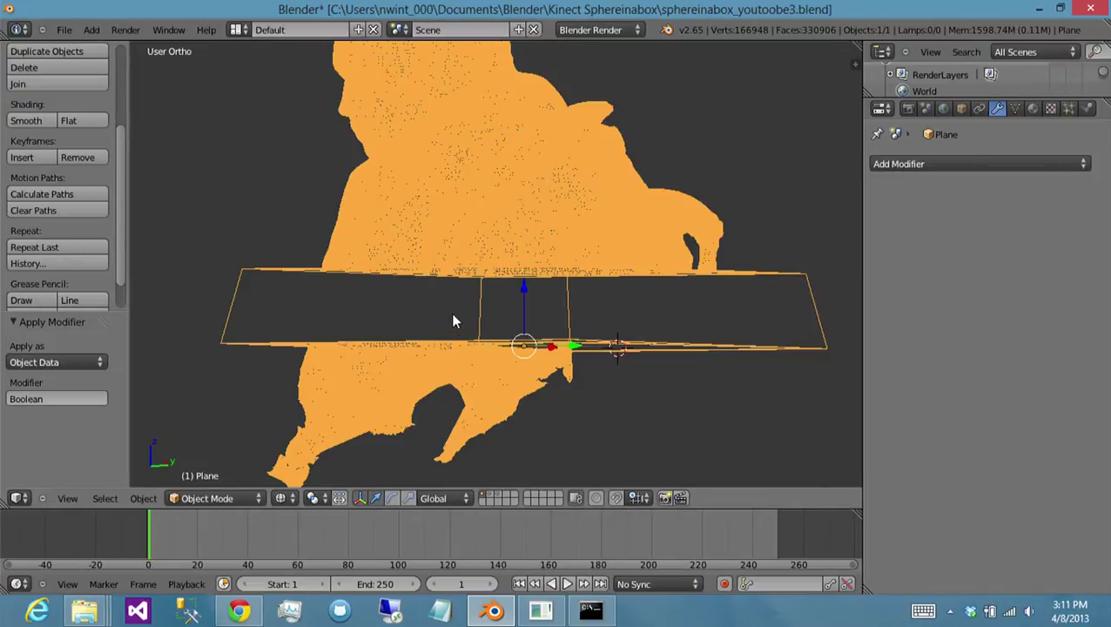
- Delete the podium's bottom face and all bust faces extending below it in Edit Mode, working from the right side view
key(Tab)
key(a)
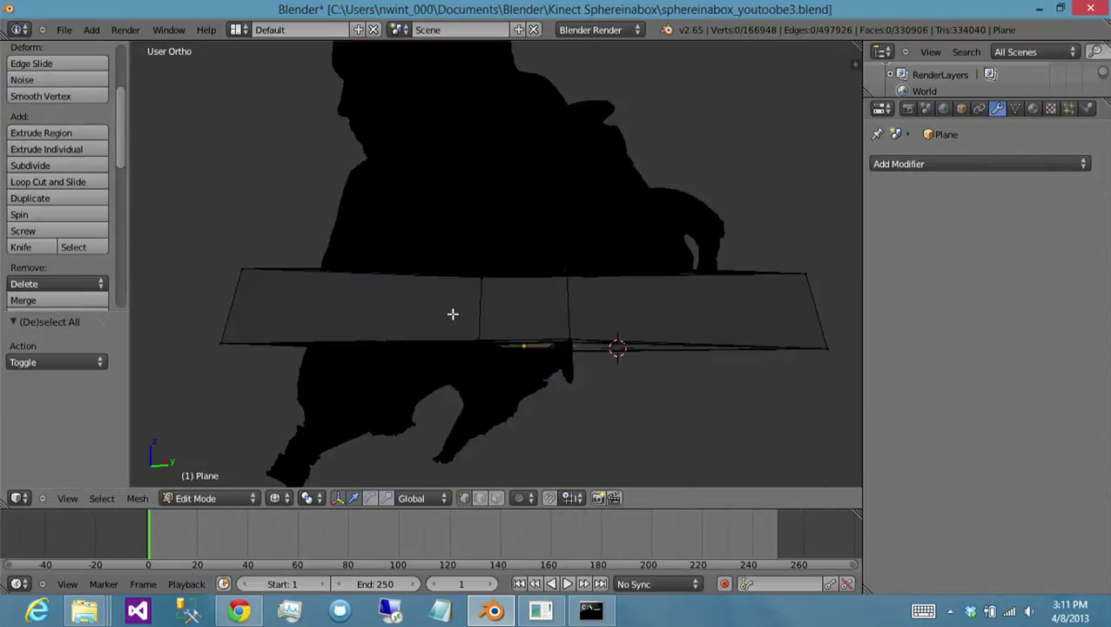
key(KP_3)
scroll(453, 314, down, 2)
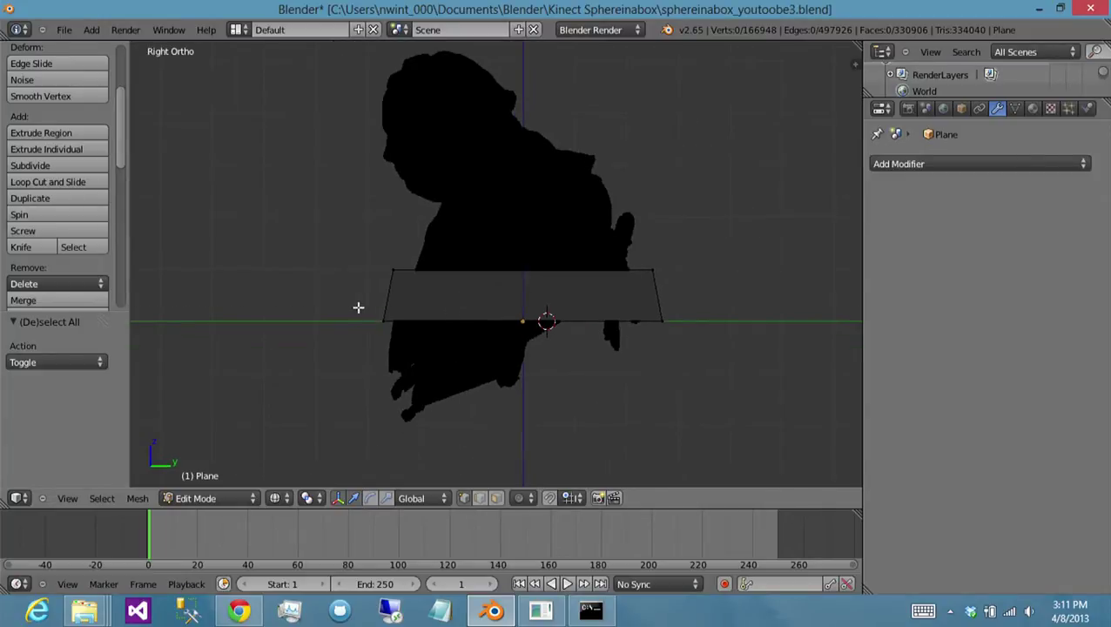
key(b)
drag(334, 297, 711, 429)
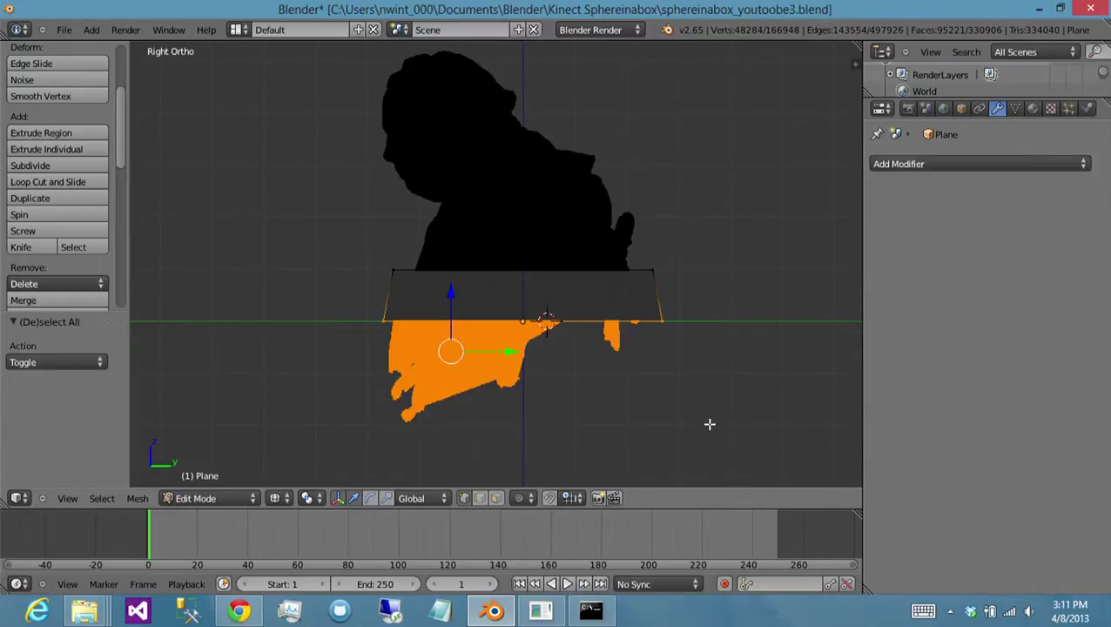
key(x)
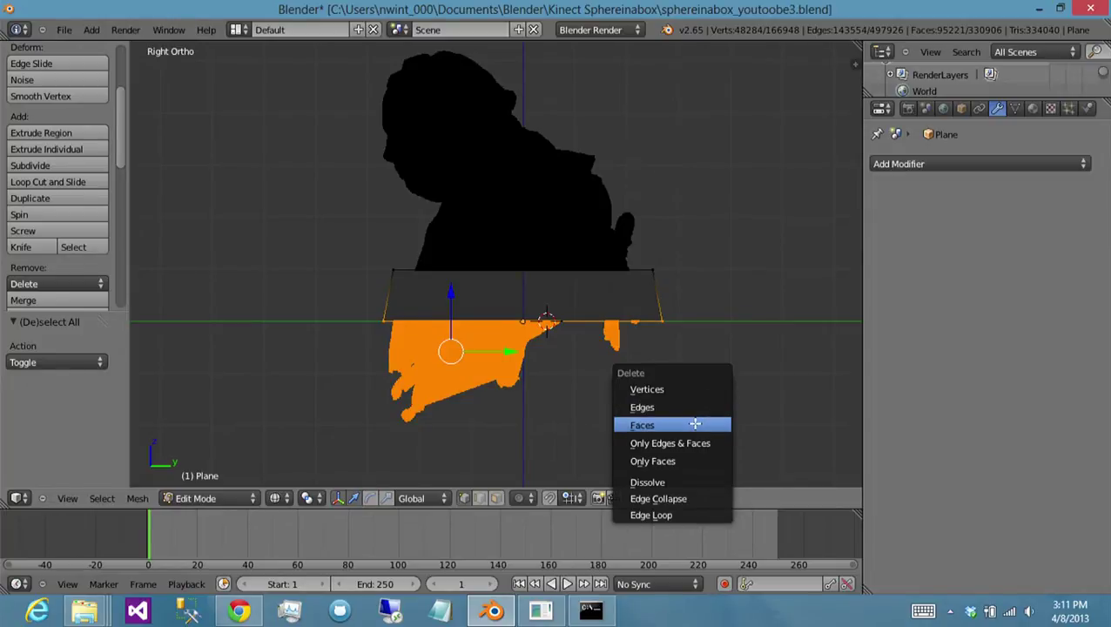
click(694, 424)
- Close the open underside of the podium with a single face between its four bottom corners and return to Object Mode
key(b)
drag(714, 305, 339, 366)
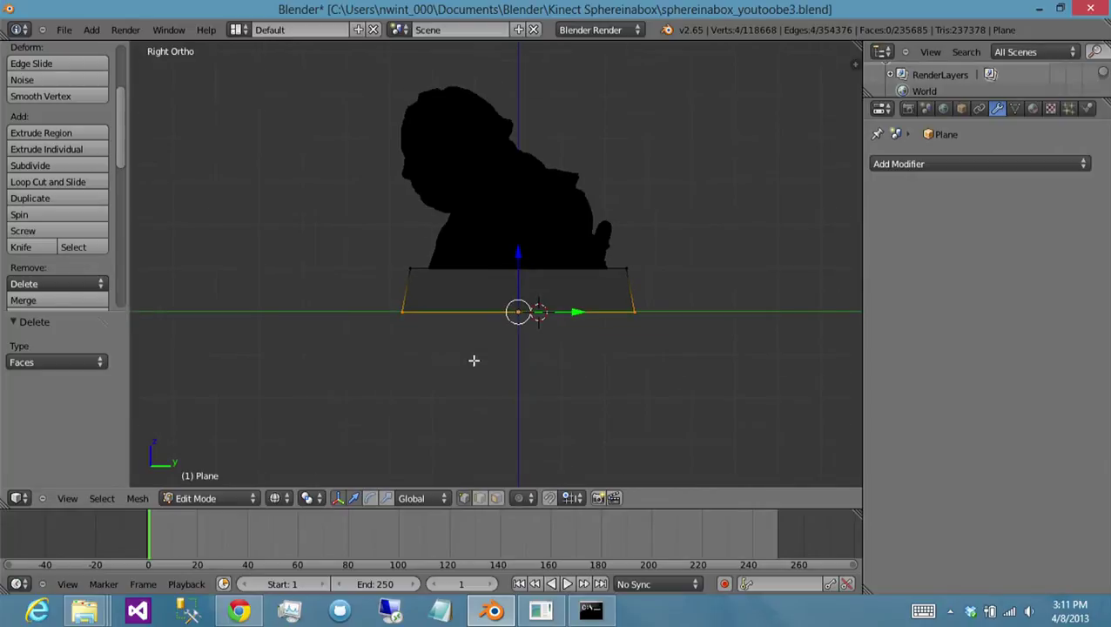
key(f)
scroll(476, 359, up, 1)
key(a)
key(a)
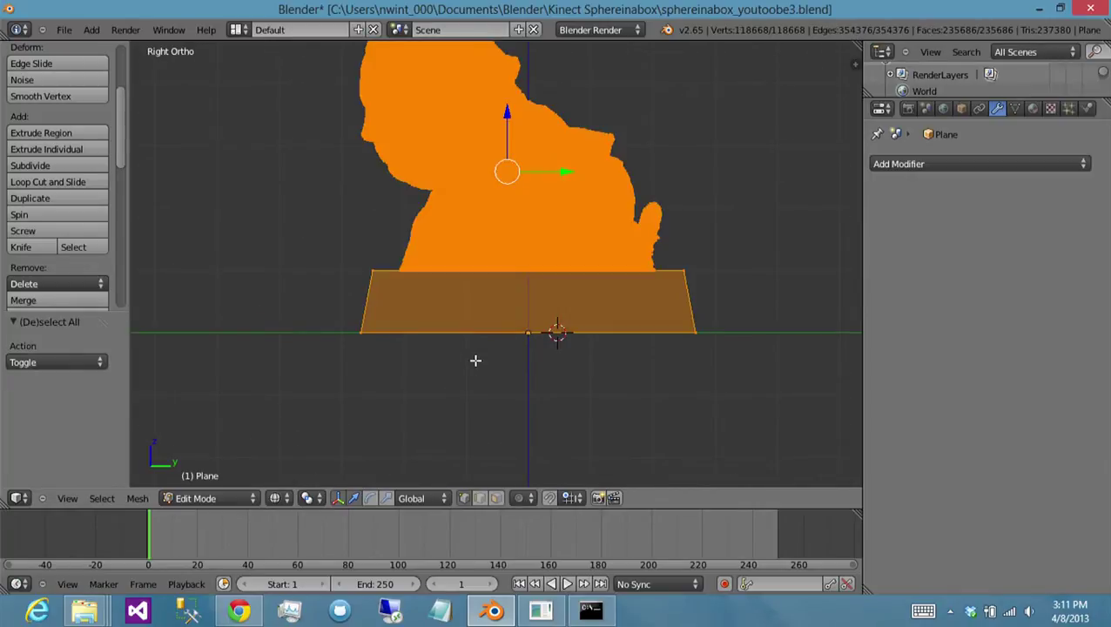
key(a)
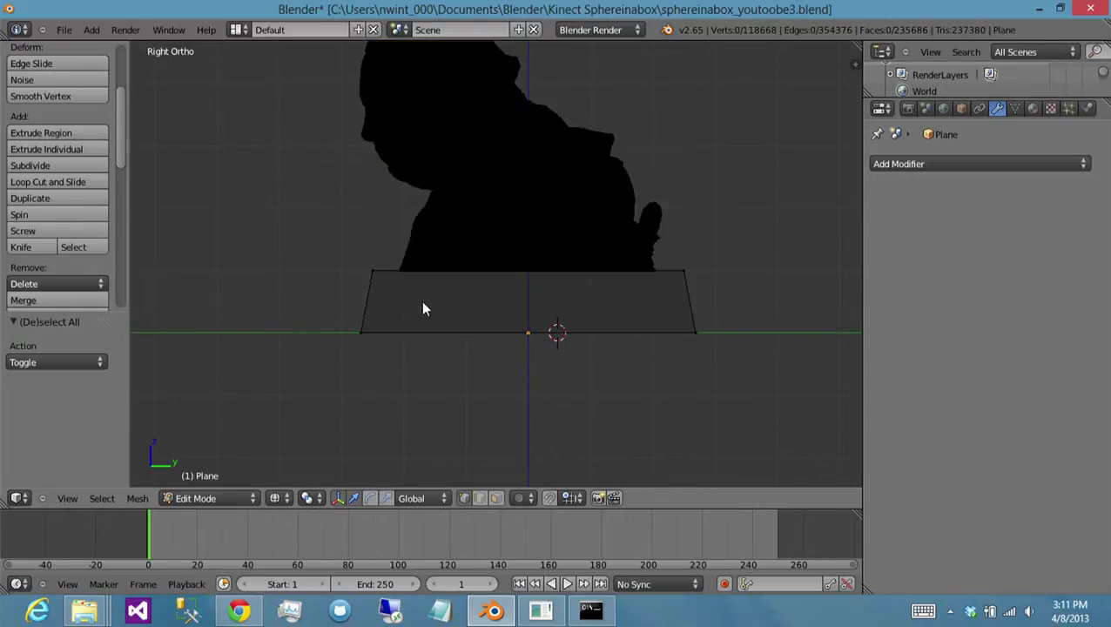
key(Tab)
- Examine the merged bust and podium in solid and wireframe shading, including its edges in Edit Mode
middle_drag(421, 301, 498, 315)
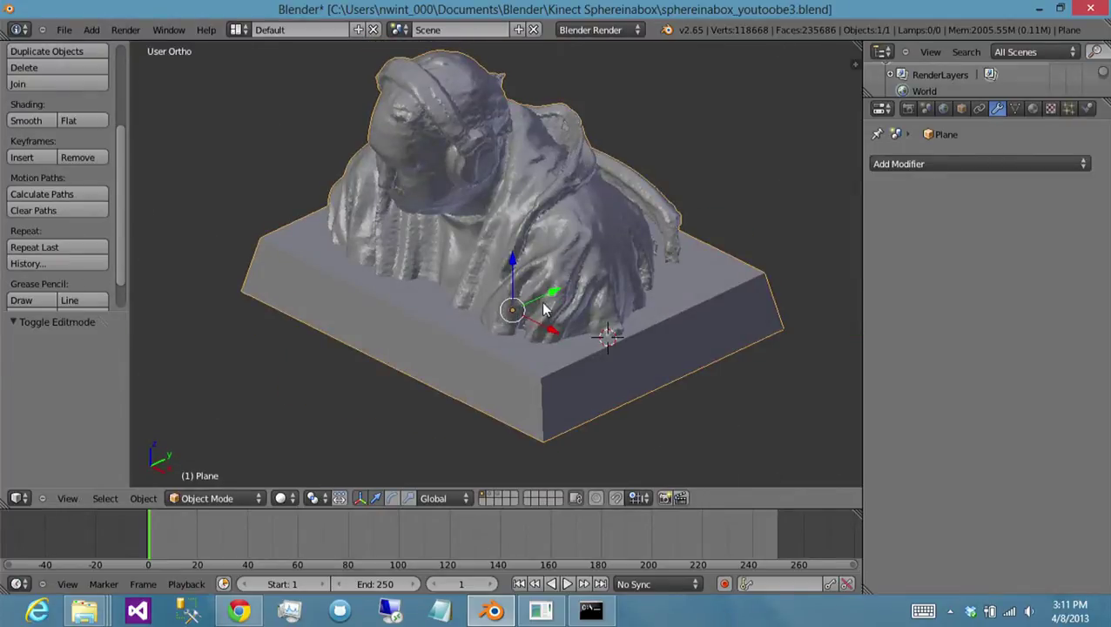
key(z)
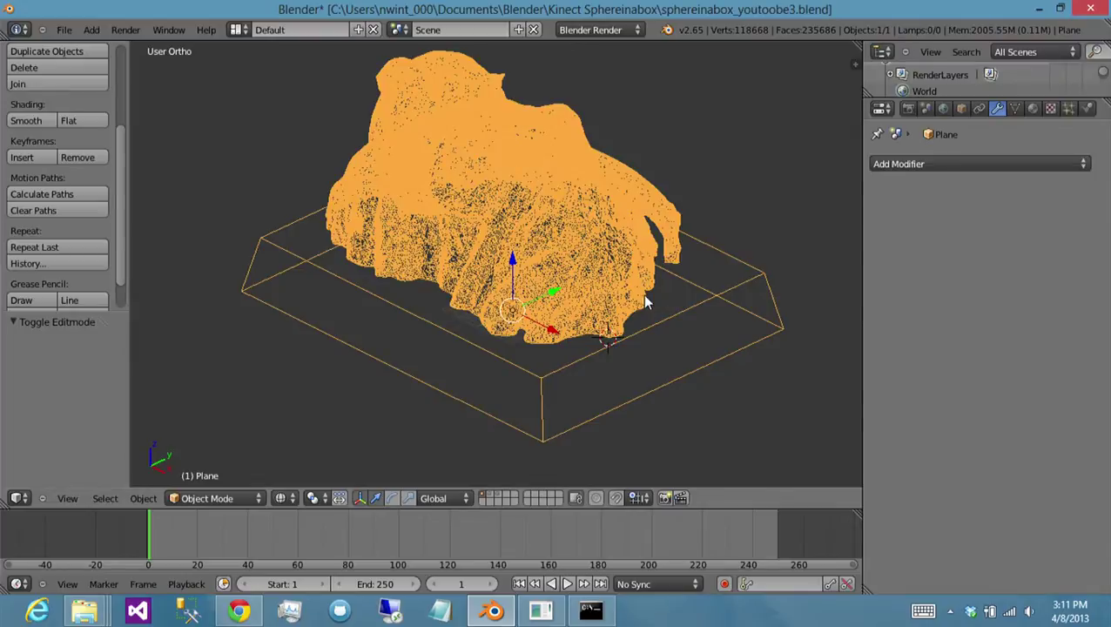
key(Tab)
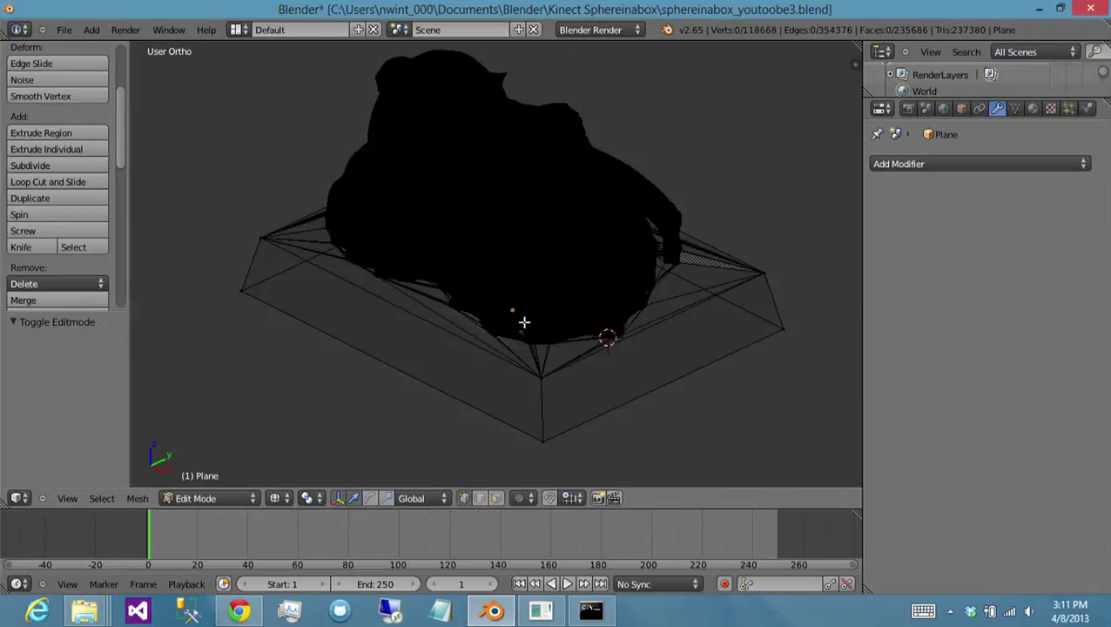
key(Tab)
key(KP_3)
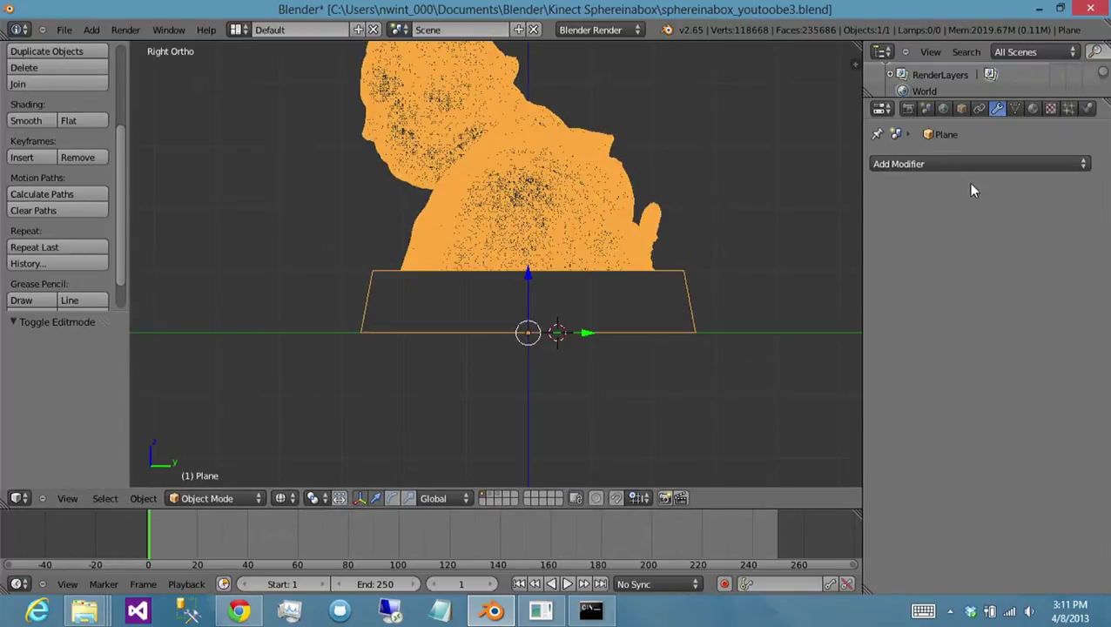
- Add a Boolean modifier to the merged bust and podium with the Union operation and TextACoolGuy as its object
click(942, 163)
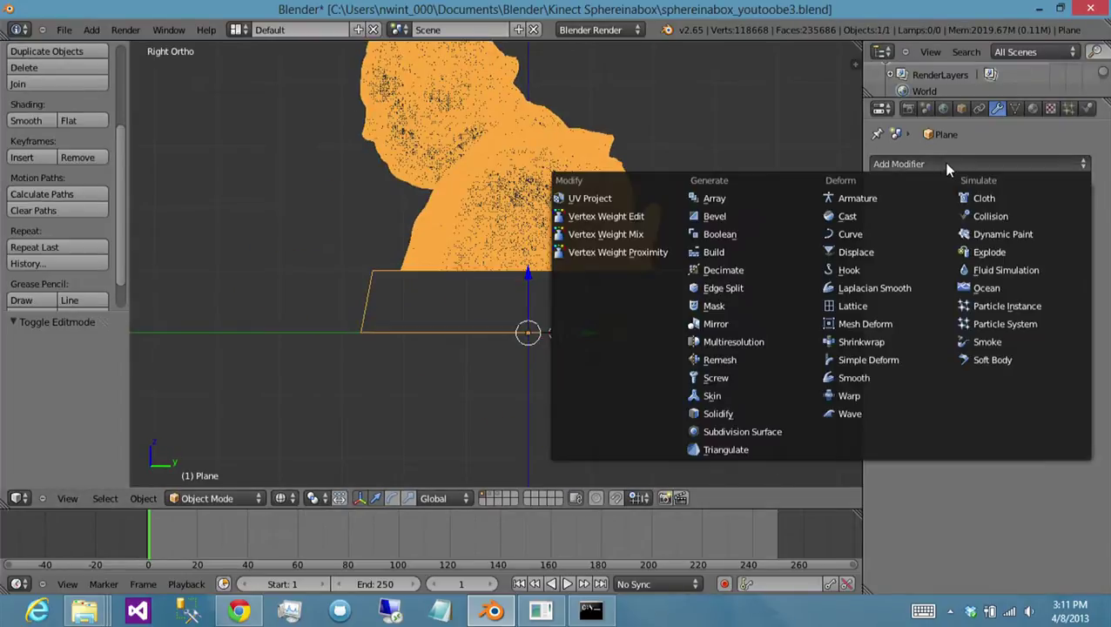
click(735, 235)
click(937, 254)
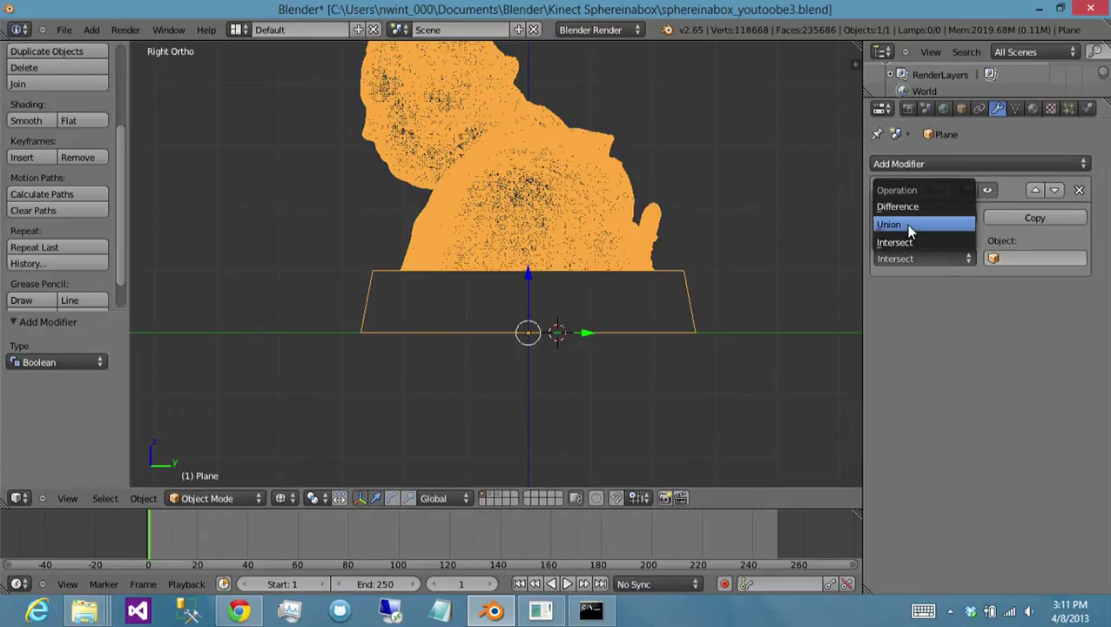
click(909, 227)
click(994, 258)
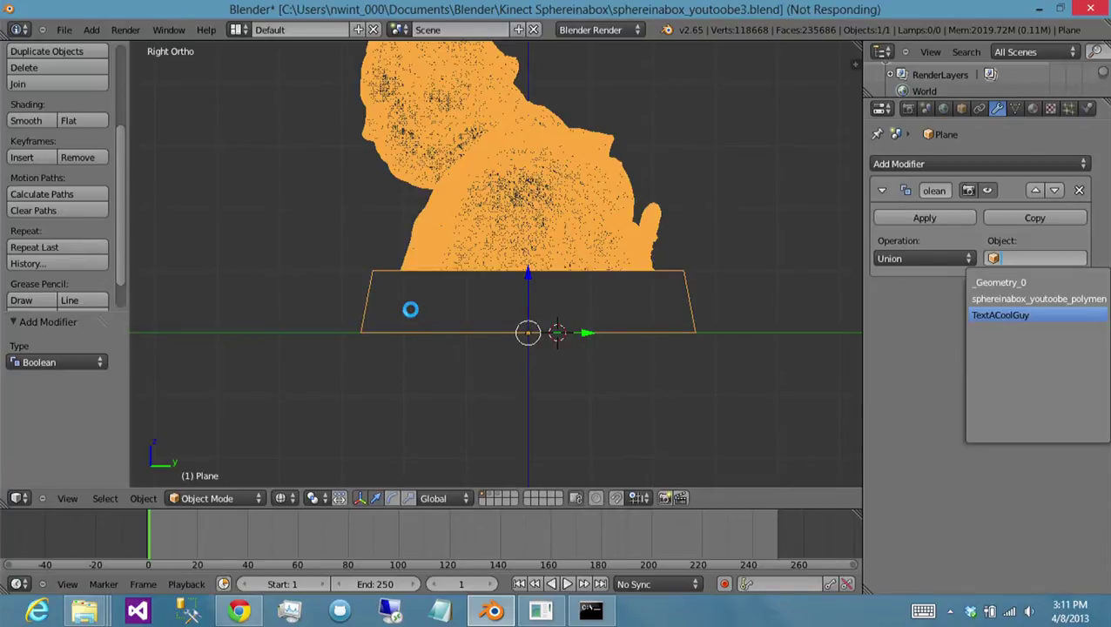
- Check the "A Cool Guy" lettering on the podium in solid shading and apply its Boolean union
scroll(405, 314, up, 5)
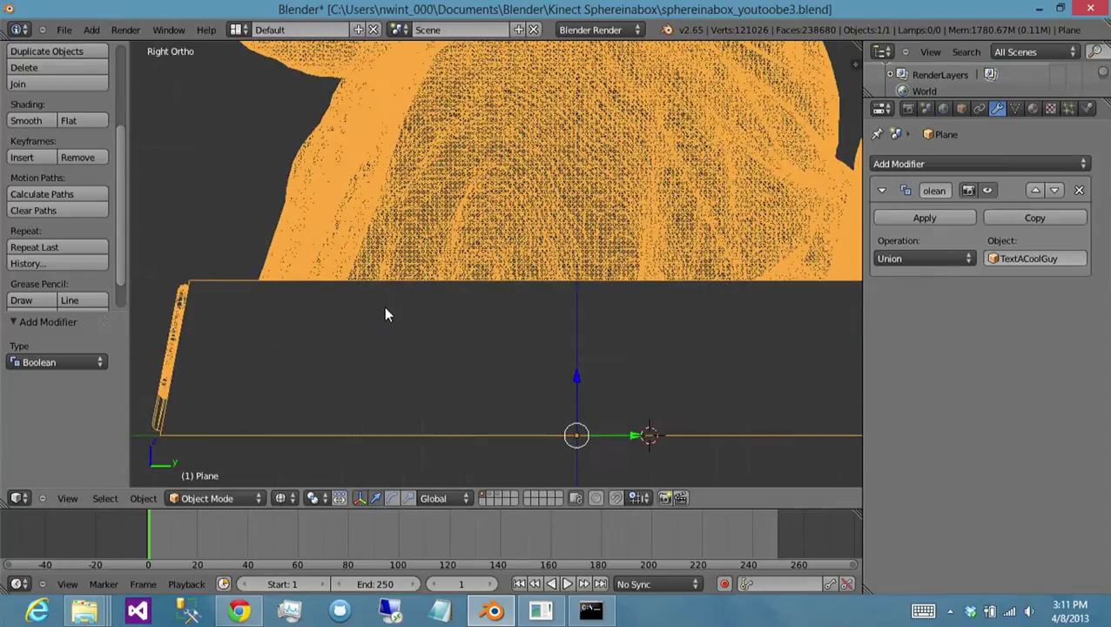
middle_drag(443, 269, 531, 274)
key(z)
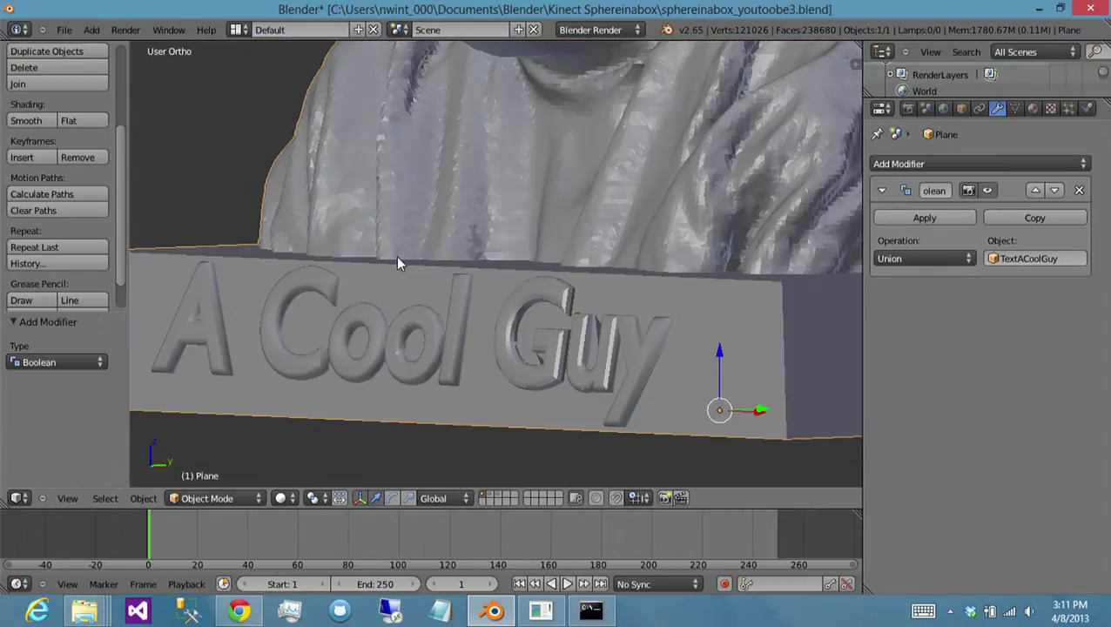
mouse_move(398, 257)
middle_down()
mouse_move(524, 275)
mouse_move(493, 290)
mouse_move(557, 288)
middle_up()
click(925, 223)
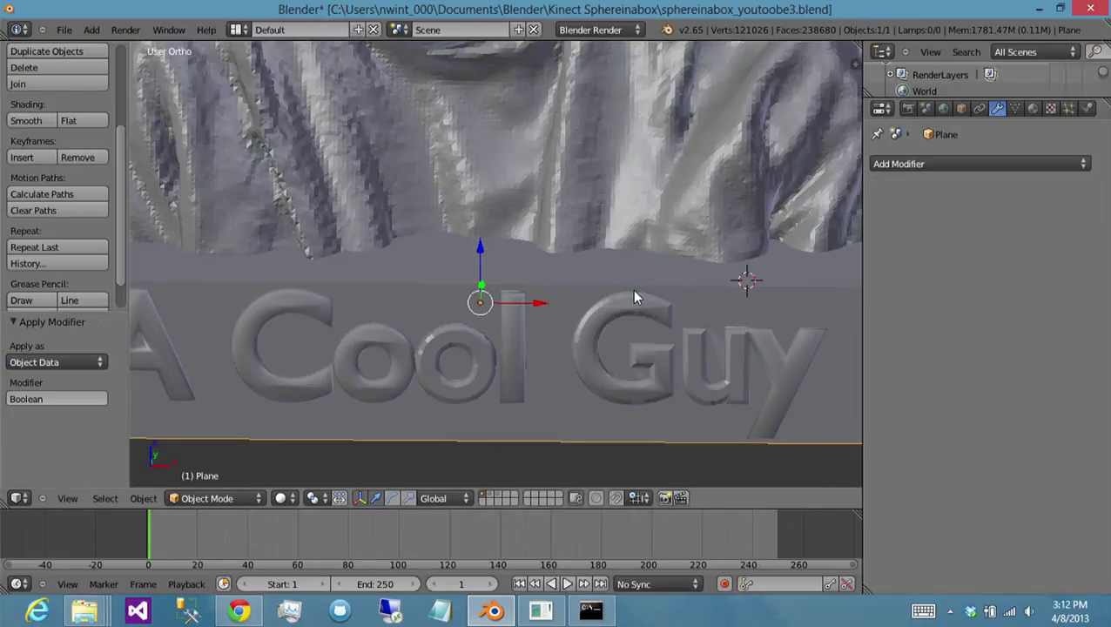
- Inspect the mesh around the "Guy" lettering in Edit Mode from the front with nothing selected
middle_drag(555, 289, 648, 234)
key(Tab)
key(a)
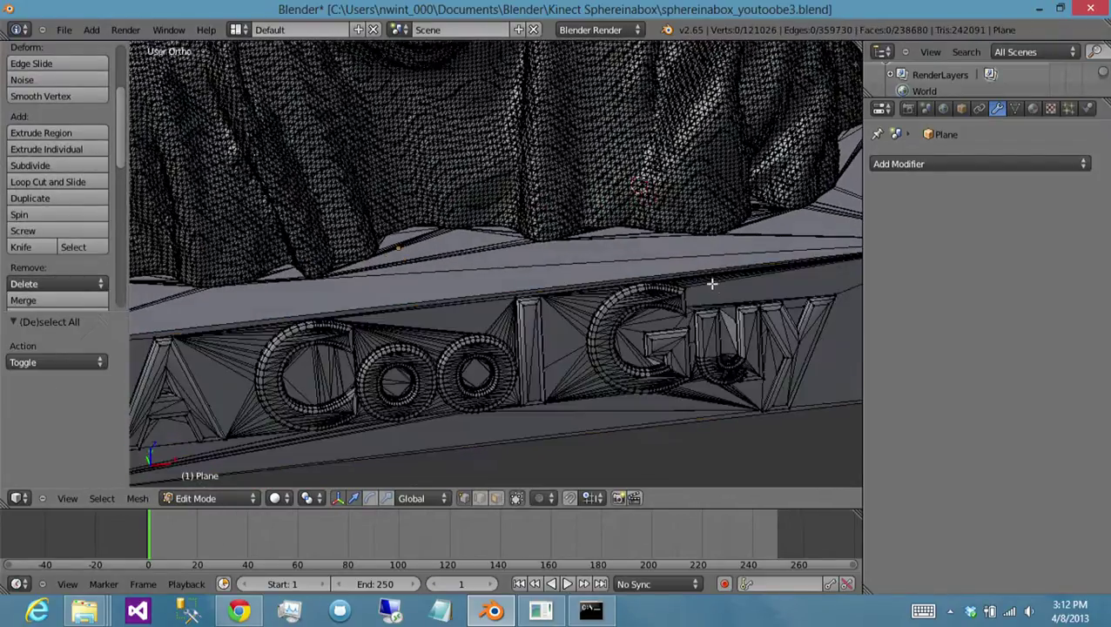
scroll(778, 318, up, 2)
key(KP_1)
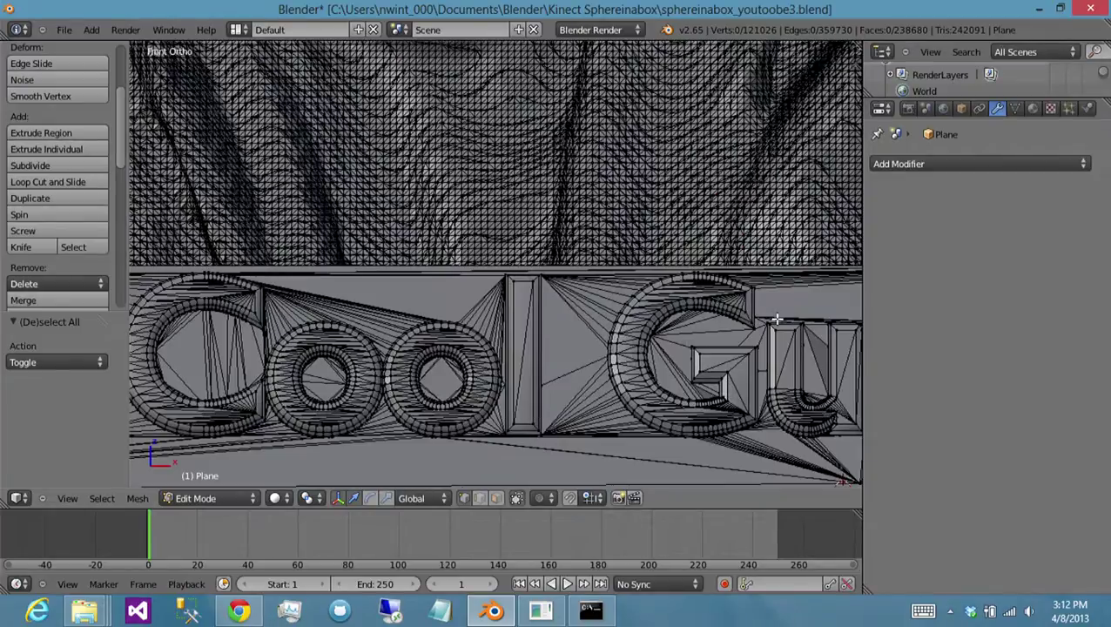
shift+middle_drag(778, 319, 629, 280)
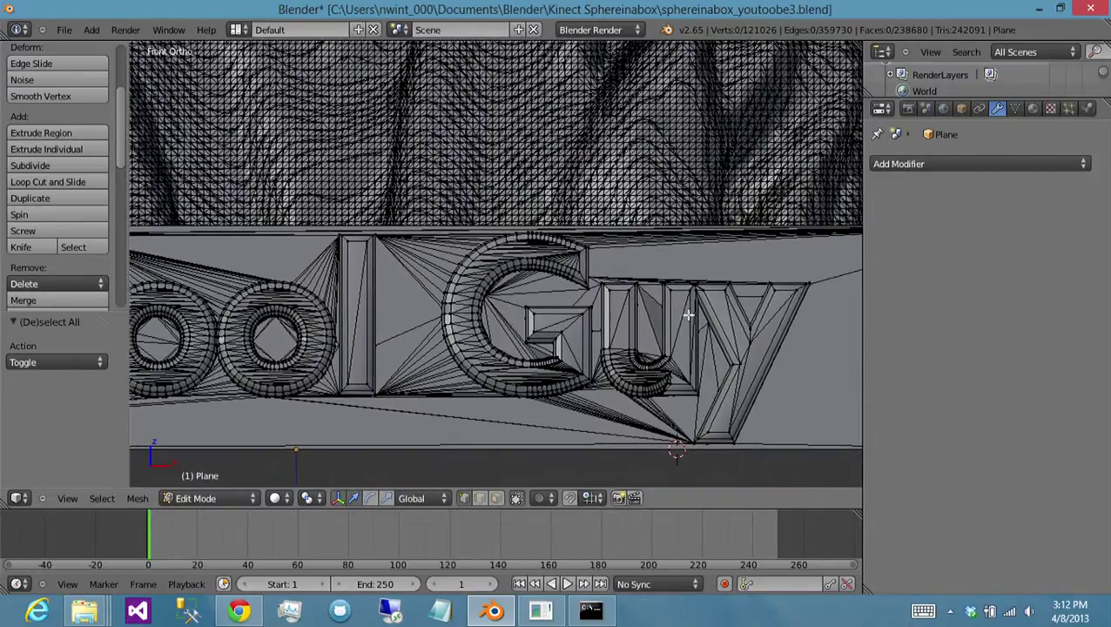
- Examine the edges of the "Guy" lettering in wireframe shading, in both Edit Mode and Object Mode
key(z)
scroll(754, 352, up, 5)
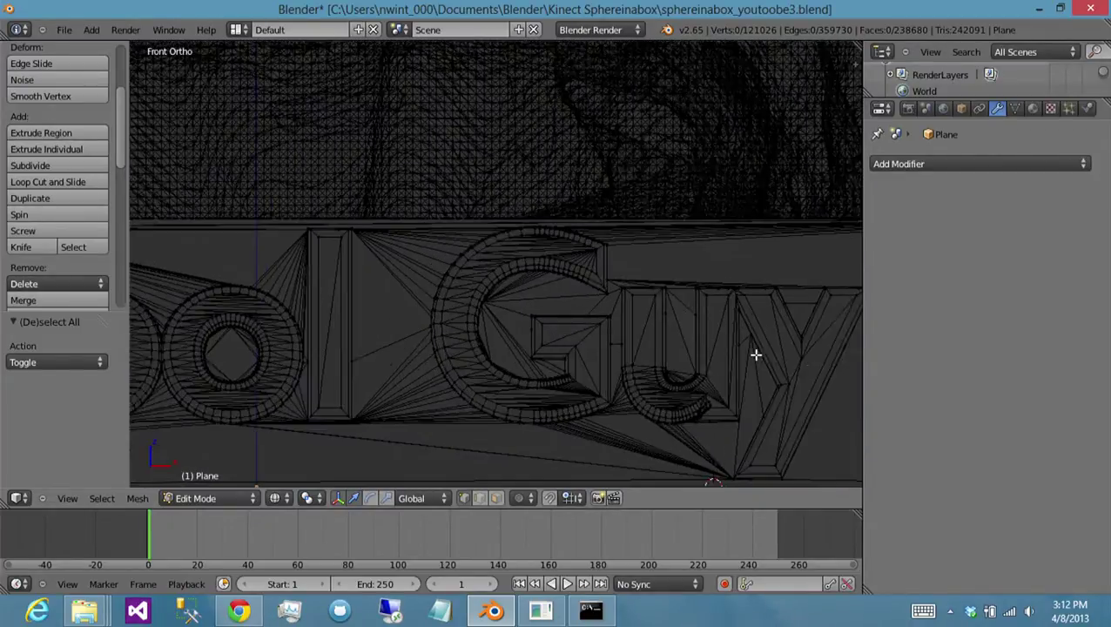
scroll(670, 310, up, 4)
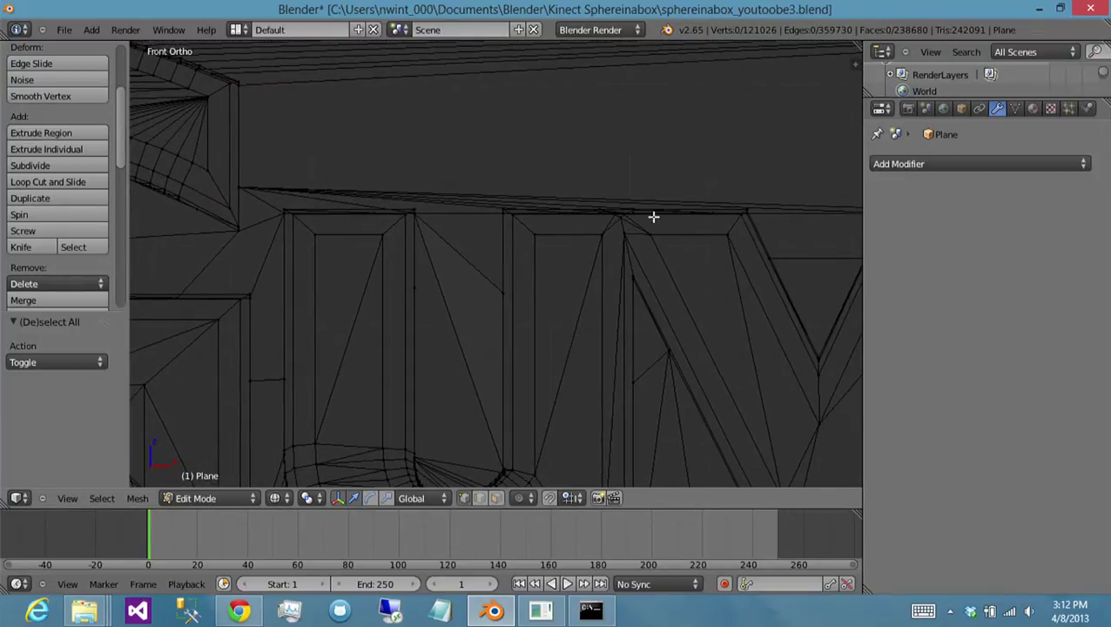
middle_drag(608, 240, 622, 264)
shift+middle_drag(598, 311, 726, 195)
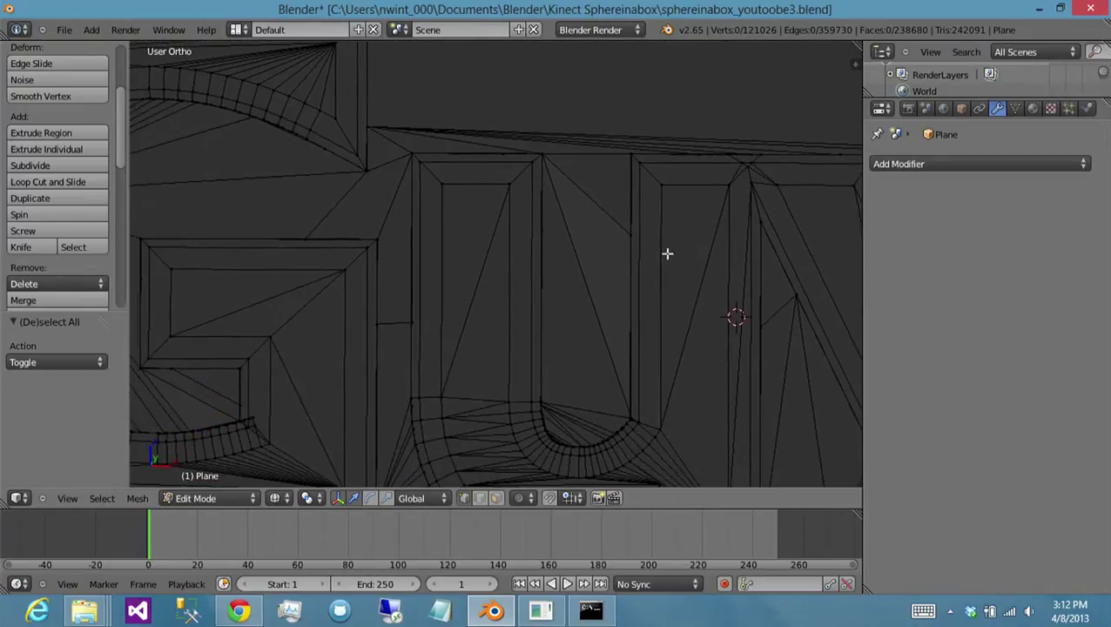
scroll(649, 285, down, 3)
shift+middle_drag(514, 310, 638, 298)
key(Tab)
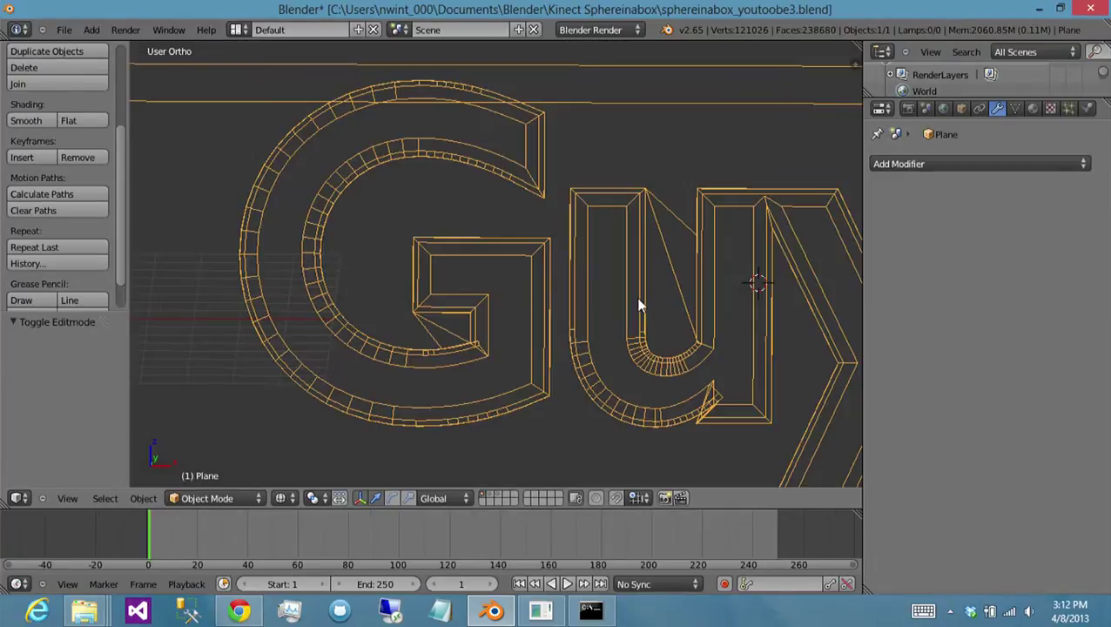
key(Tab)
scroll(638, 299, down, 3)
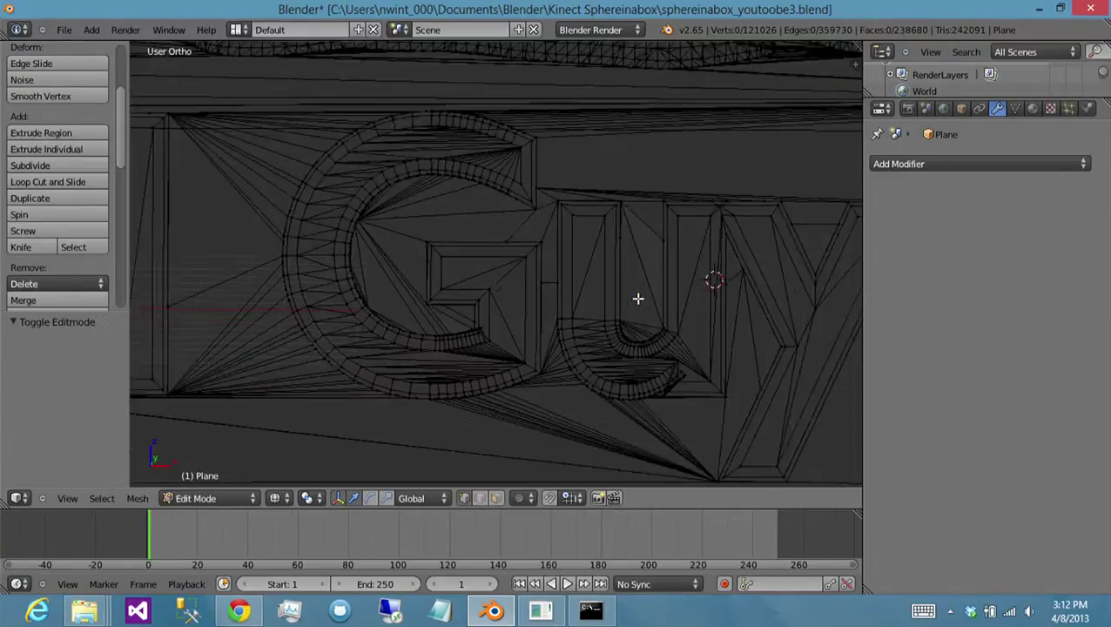
scroll(638, 299, down, 2)
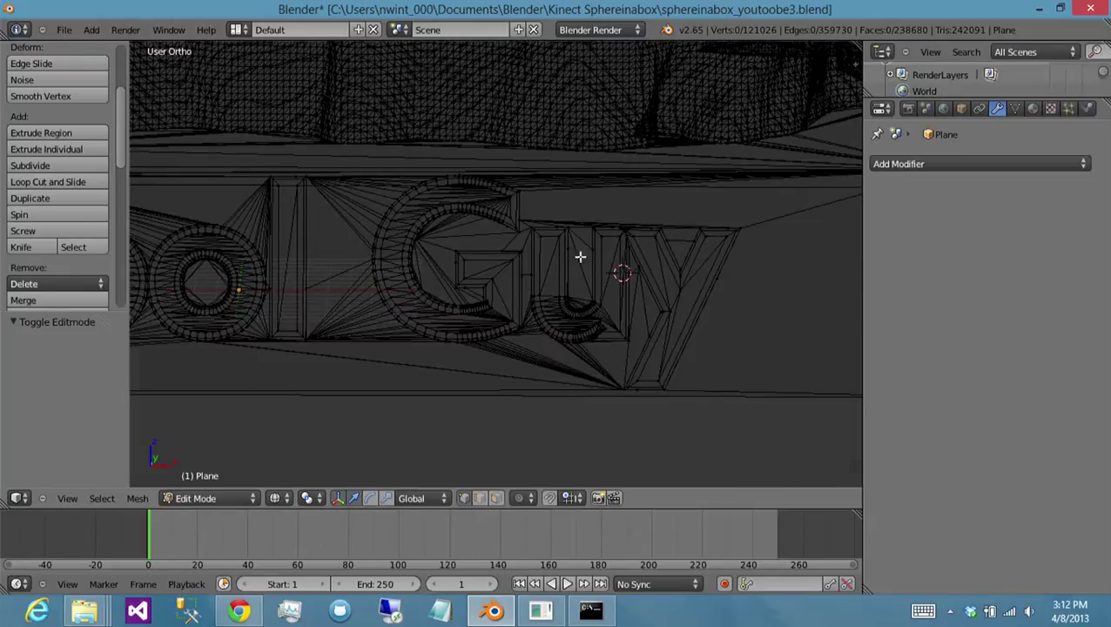
- Search the commands for "mani" to check the mesh for non-manifold geometry, and inspect the podium's underside in solid shading
mouse_move(580, 255)
middle_down()
mouse_move(558, 290)
mouse_move(578, 284)
mouse_move(575, 301)
mouse_move(580, 272)
middle_up()
scroll(612, 269, down, 2)
scroll(612, 268, down, 2)
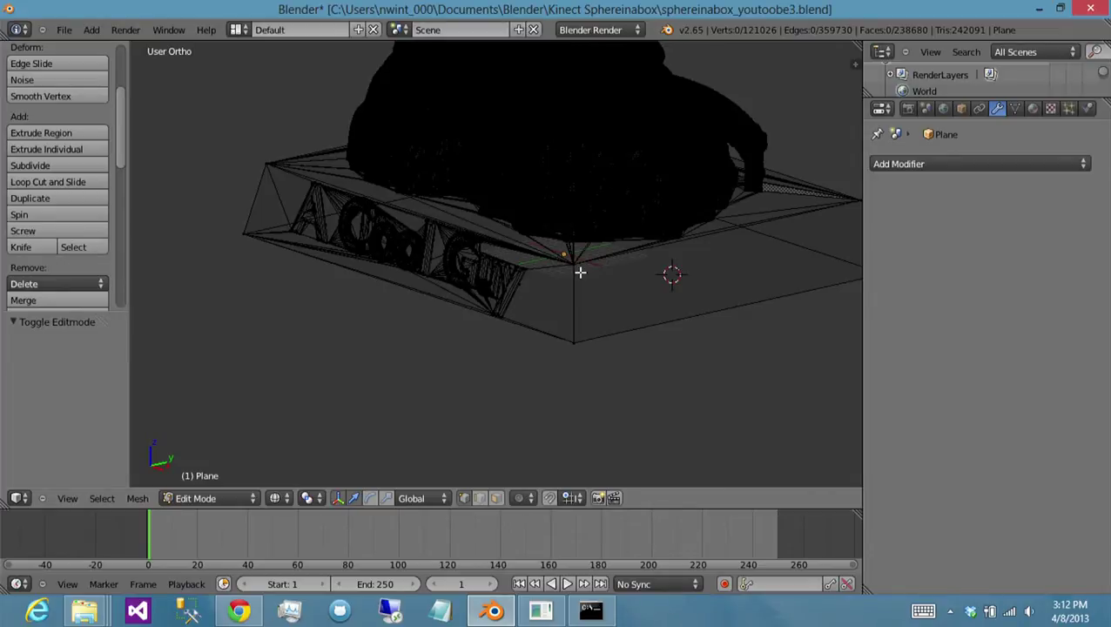
key(space)
text(mani)
middle_drag(547, 248, 558, 322)
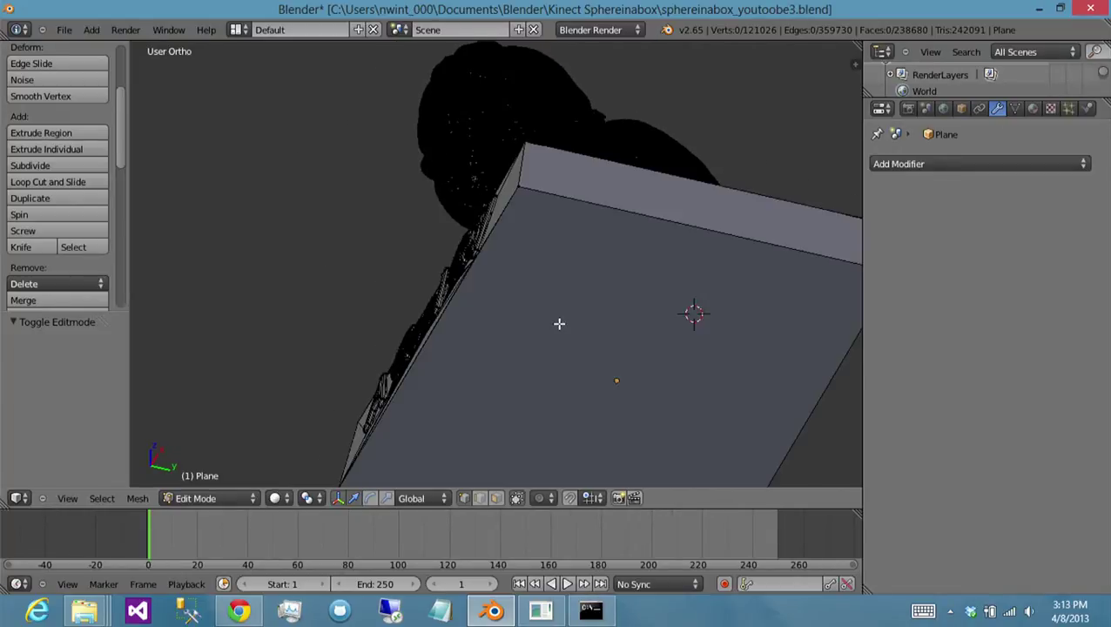
key(Tab)
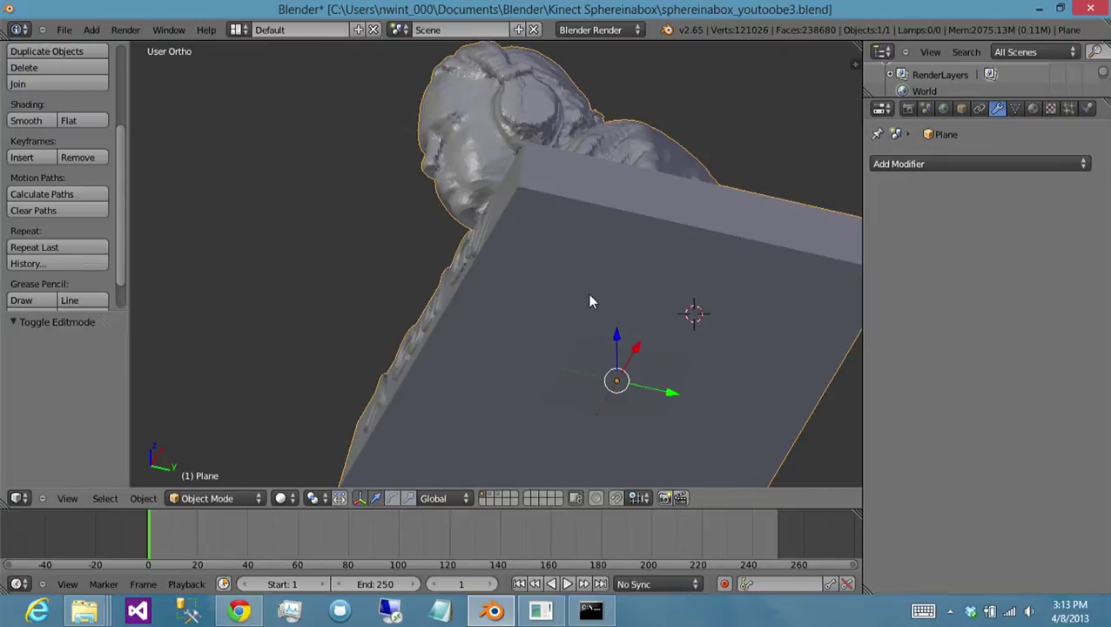
- Inspect the merged bust and podium in Object Mode from the right and front, in solid and wireframe shading
middle_drag(514, 240, 559, 299)
shift+scroll(579, 247, up, 4)
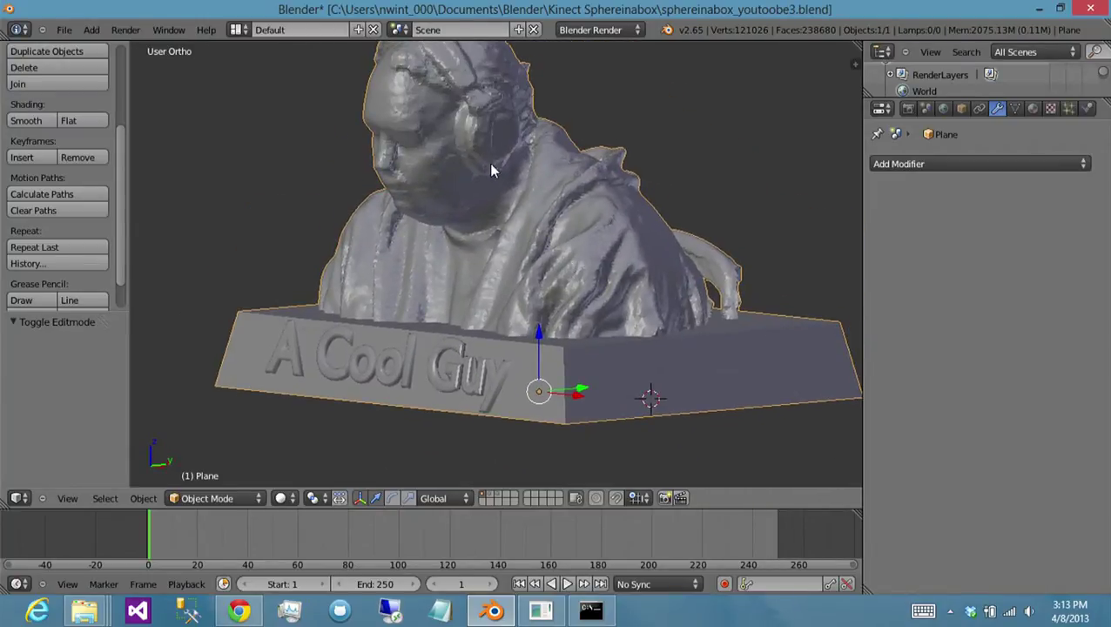
middle_drag(490, 170, 573, 182)
key(KP_3)
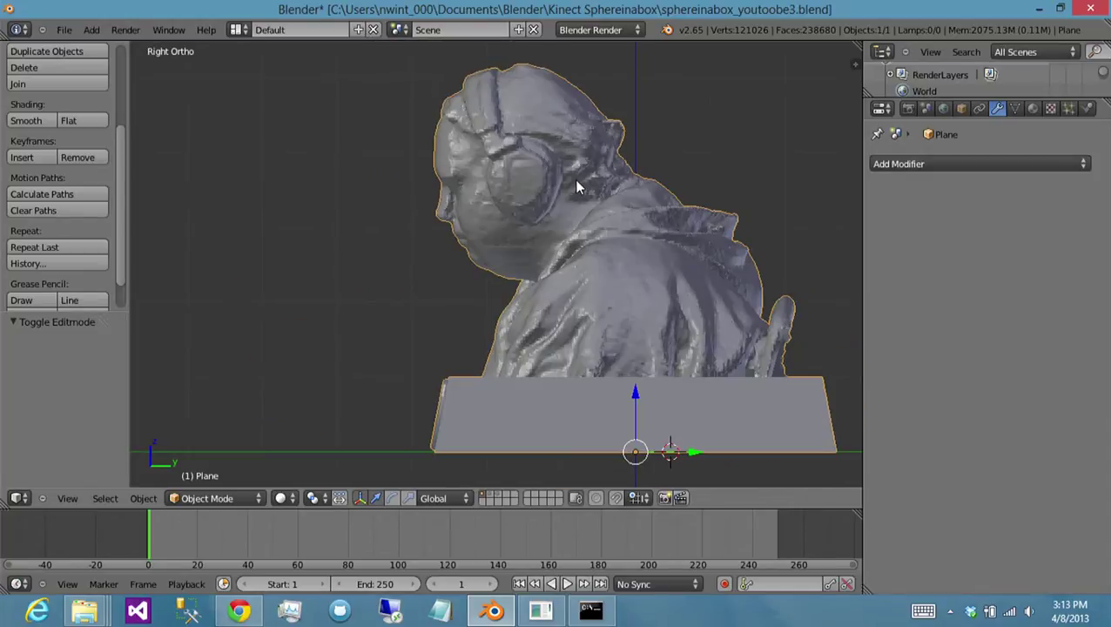
key(z)
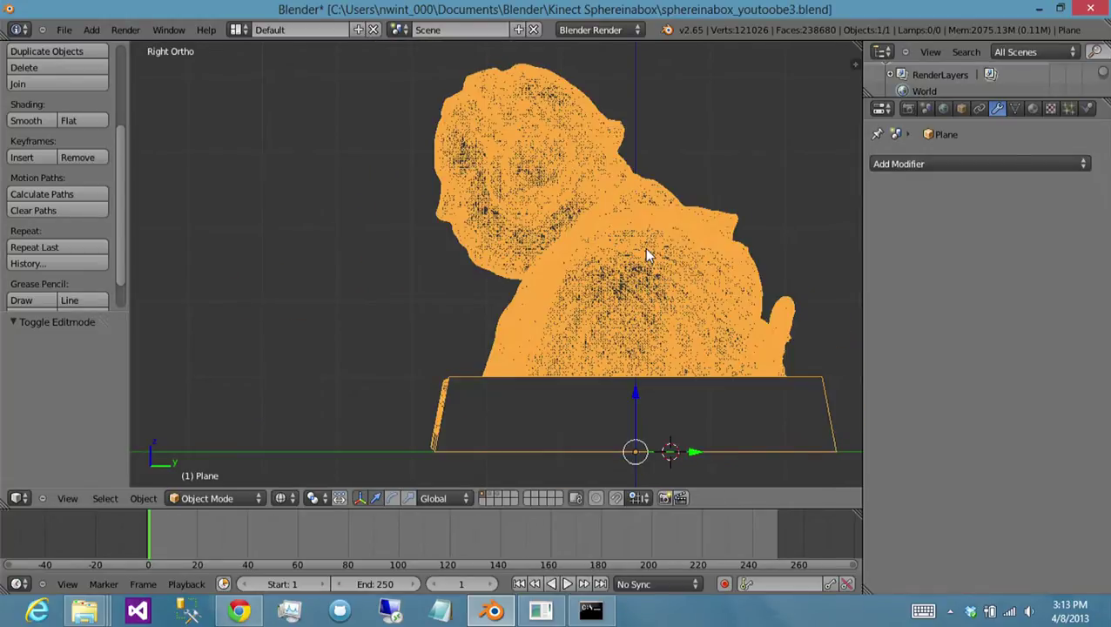
key(z)
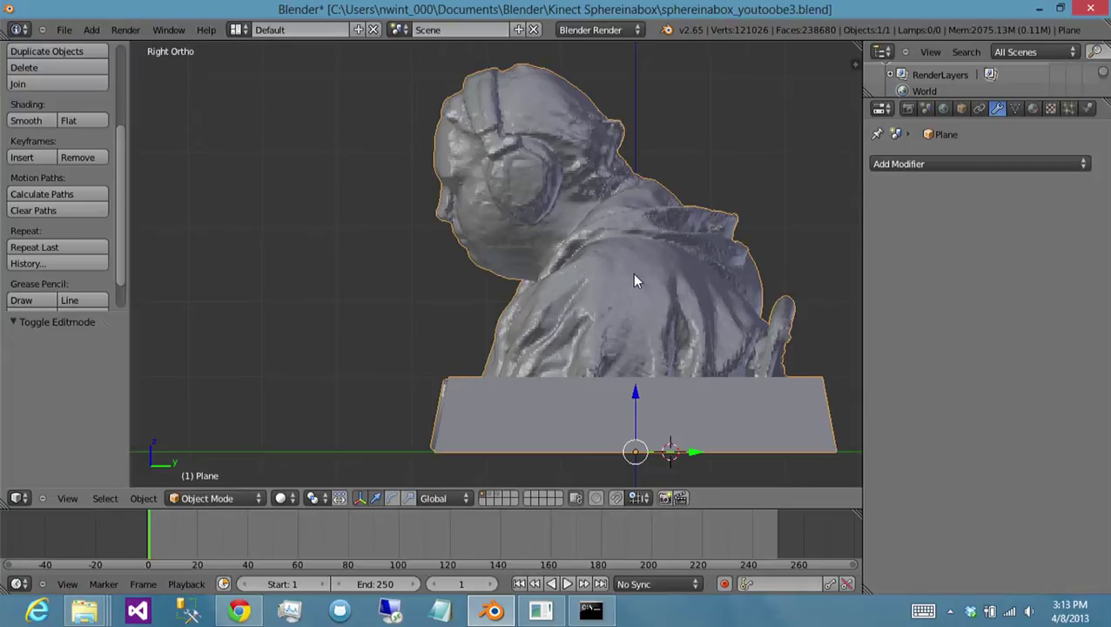
key(KP_1)
shift+middle_drag(677, 247, 808, 187)
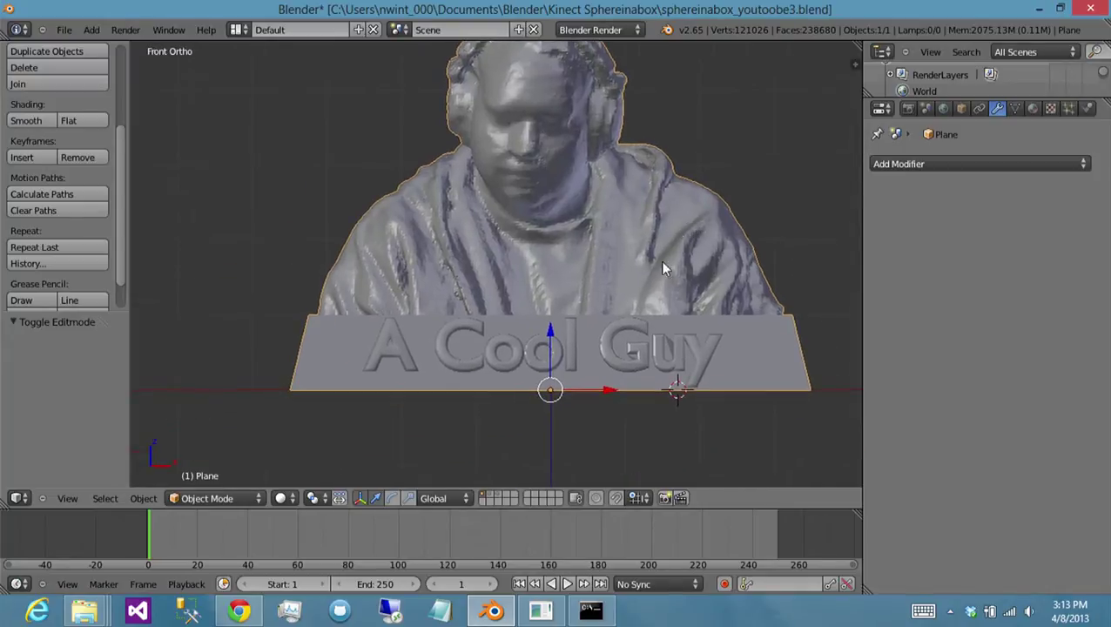
click(811, 389)
key(g)
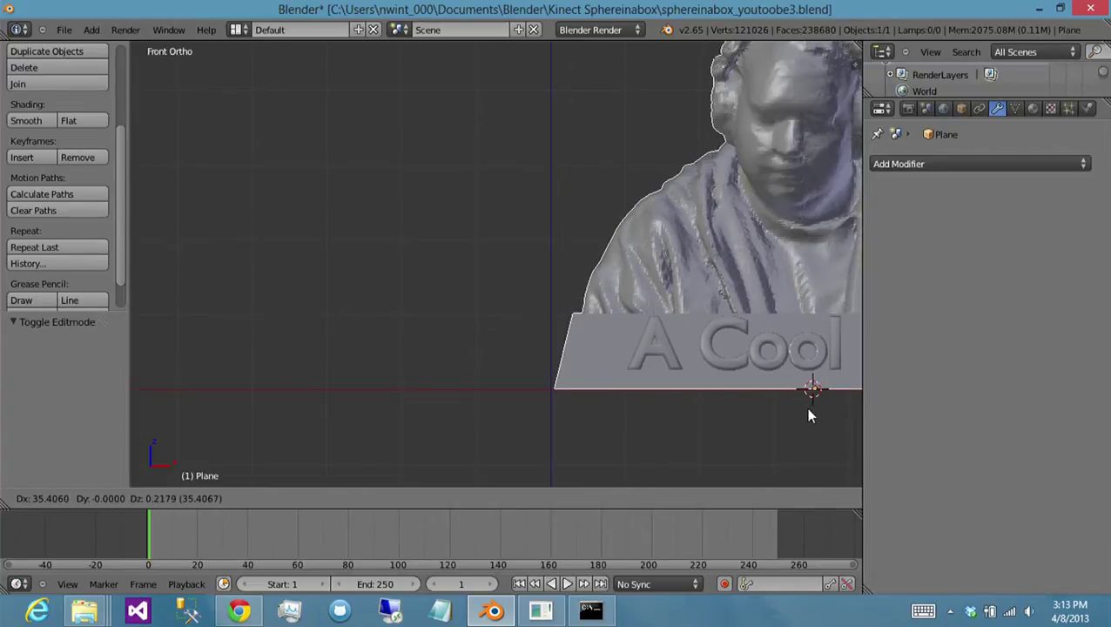
right_click(805, 407)
scroll(799, 383, down, 3)
key(g)
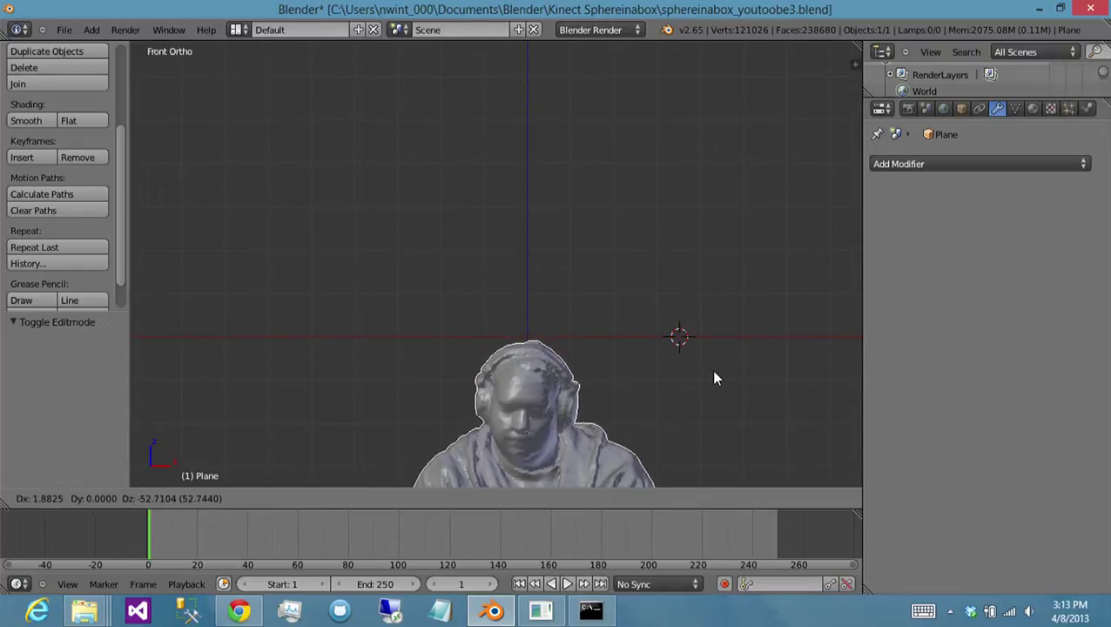
right_click(716, 370)
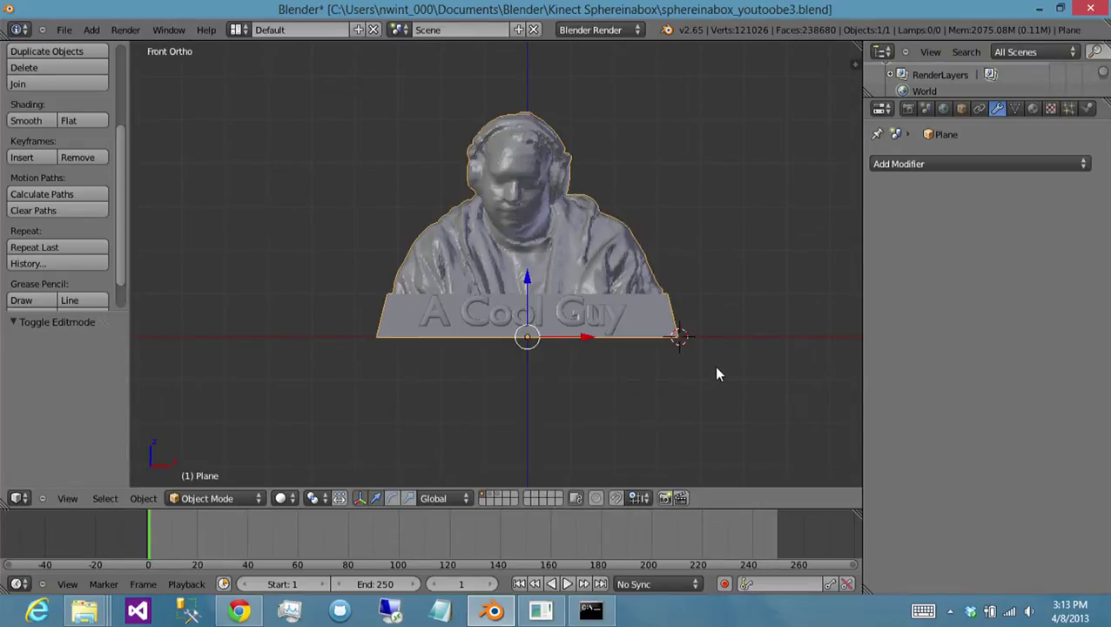
- Save the scene from the front view as the next numbered version, sphereinabox_youtoobe4.blend
key(KP_3)
key(KP_1)
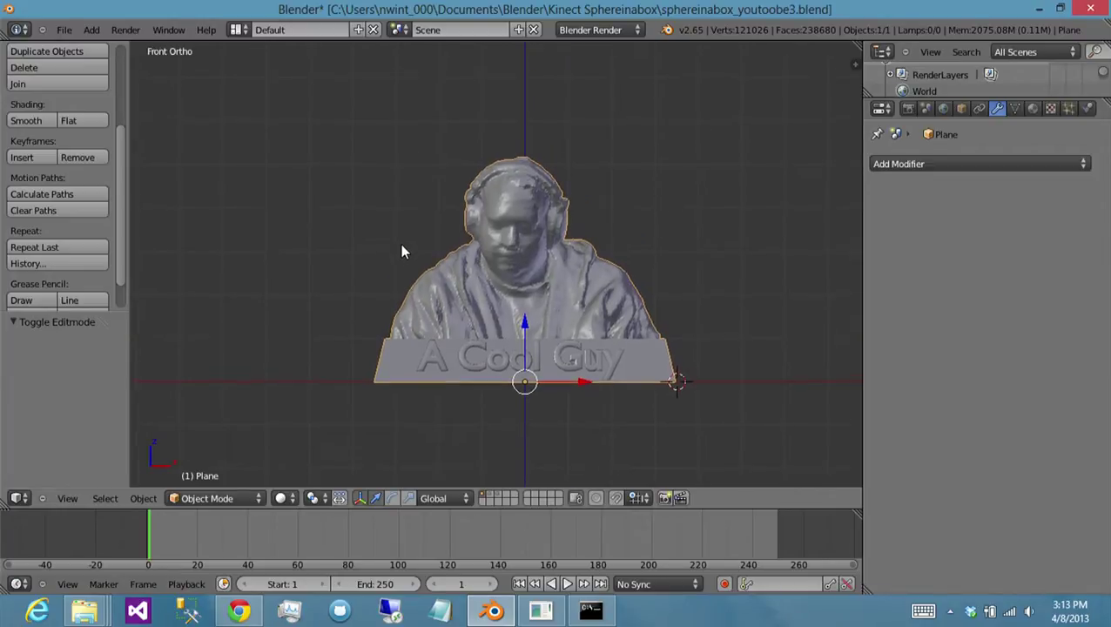
key(ctrl+shift+s)
key(KP_Add)
key(Return)
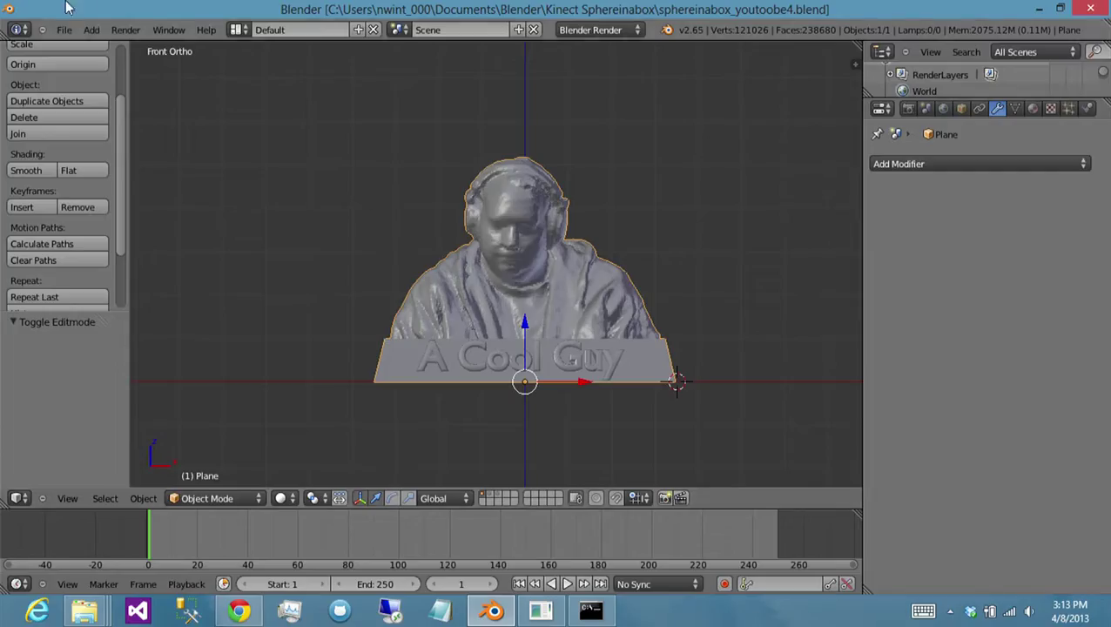
- Export the model as an STL file named sphereinabox_yootube4.stl in the Kinect Sphereinabox folder
click(64, 29)
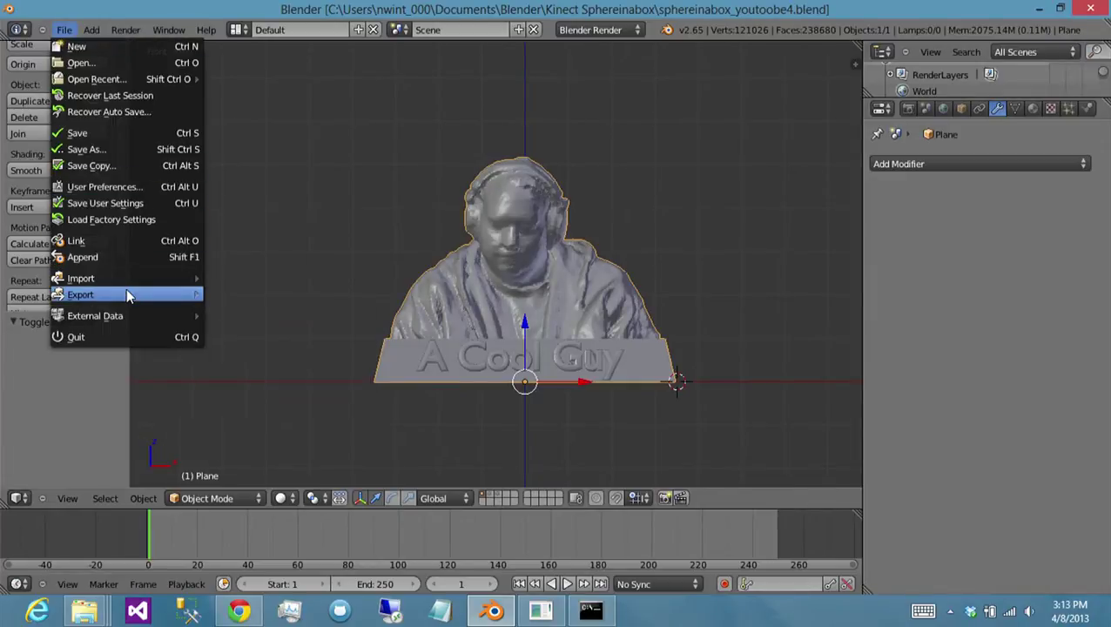
mouse_move(161, 295)
click(275, 342)
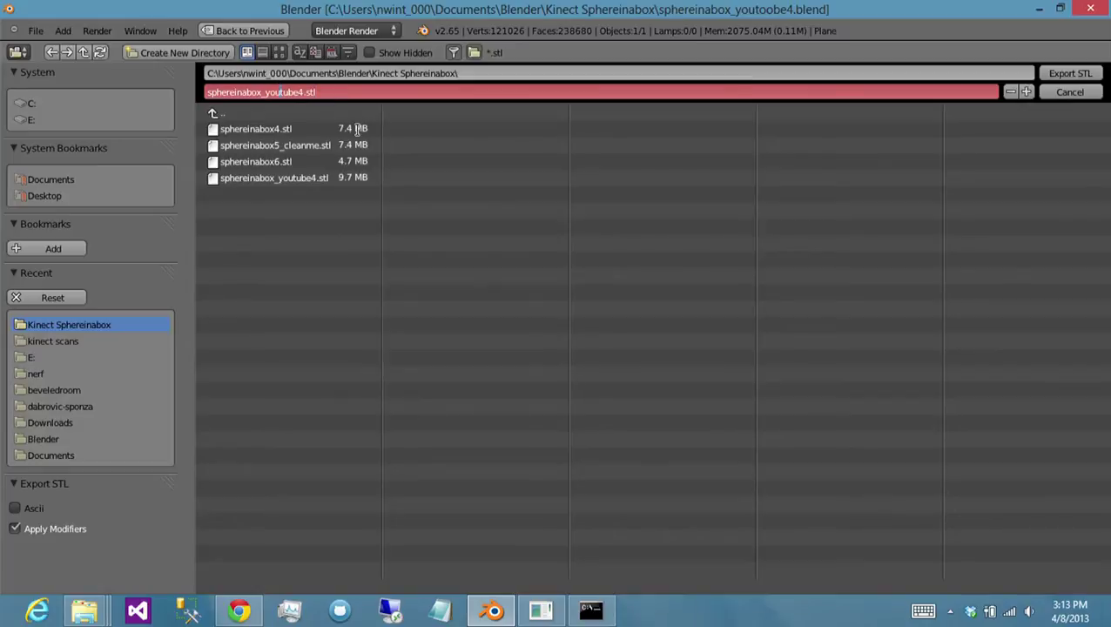
key(BackSpace)
key(BackSpace)
key(BackSpace)
key(BackSpace)
key(BackSpace)
key(BackSpace)
text(outube4)
click(1089, 74)
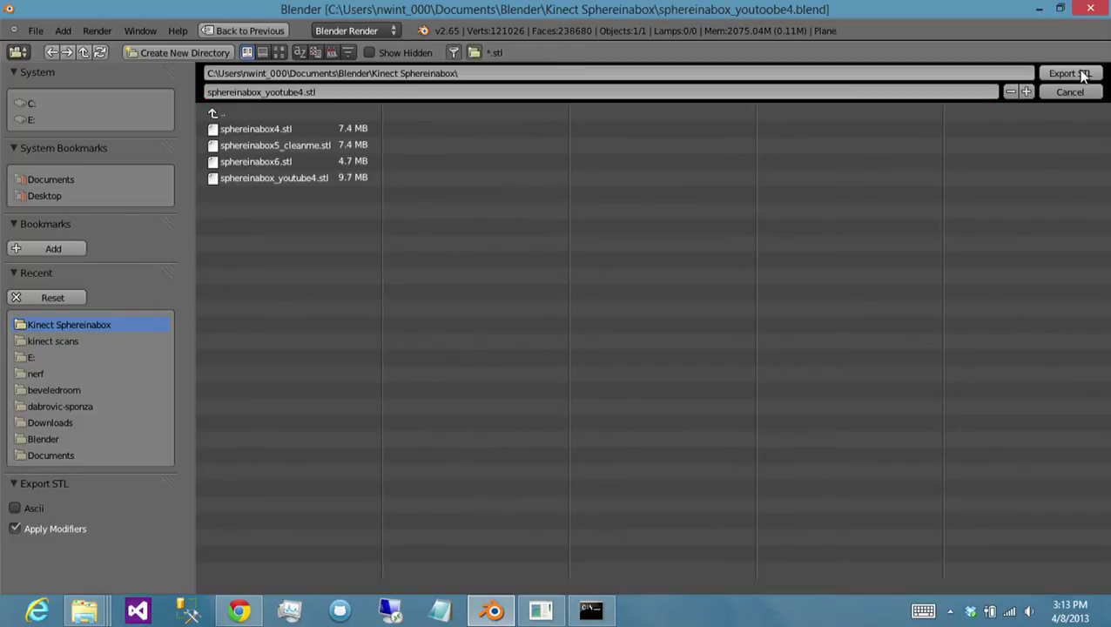
click(1083, 74)
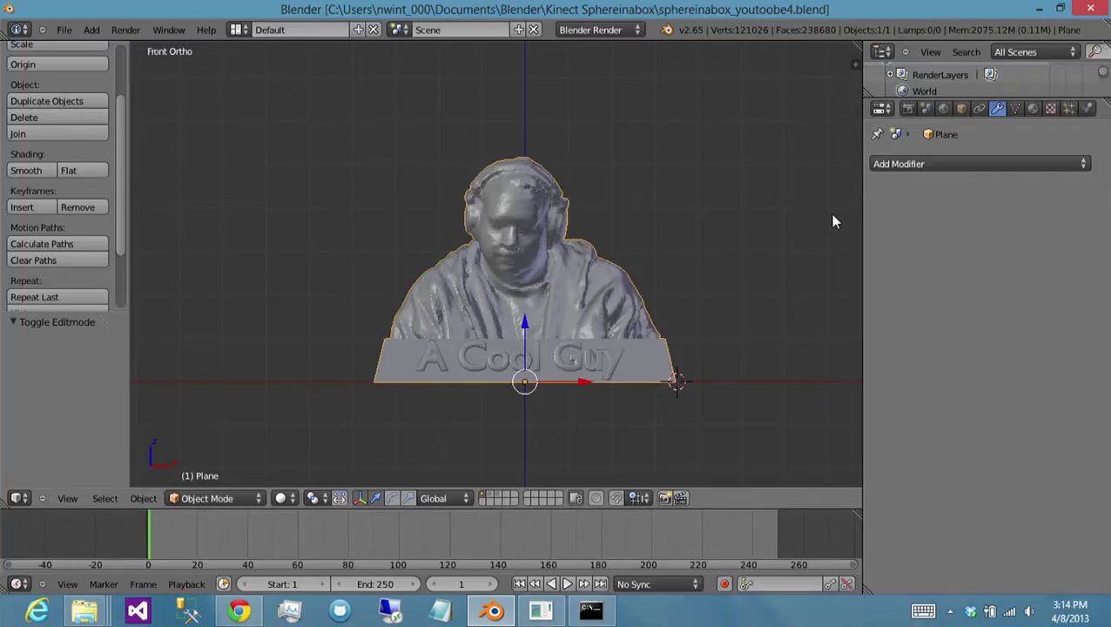
- Switch to File Explorer's Kinect Sphereinabox folder and copy the path of sphereinabox_yootube4.stl
mouse_move(84, 610)
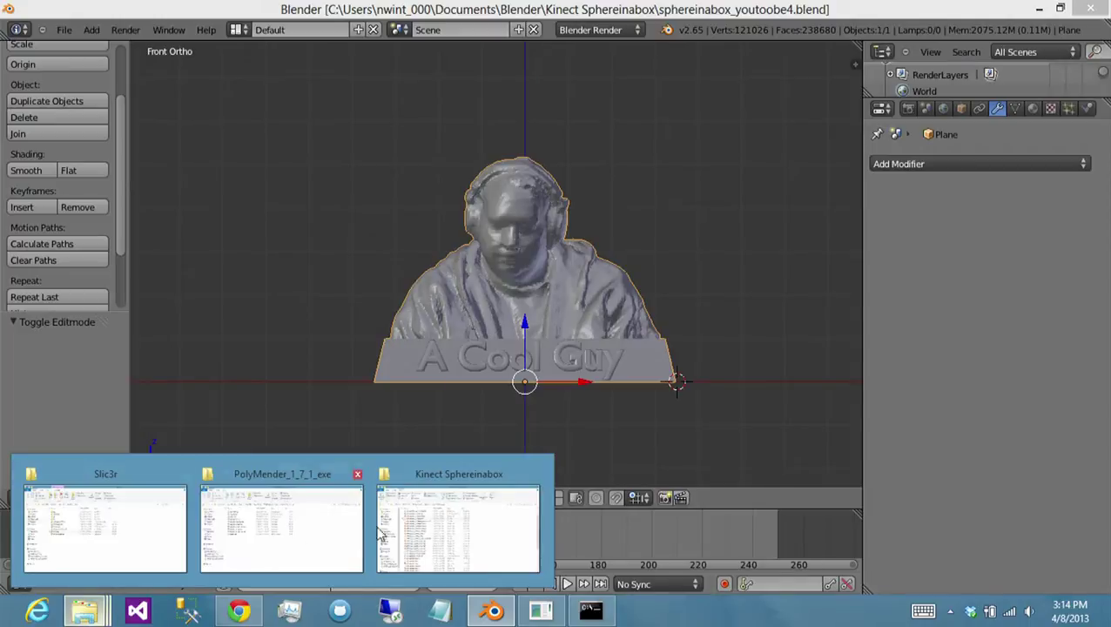
click(380, 535)
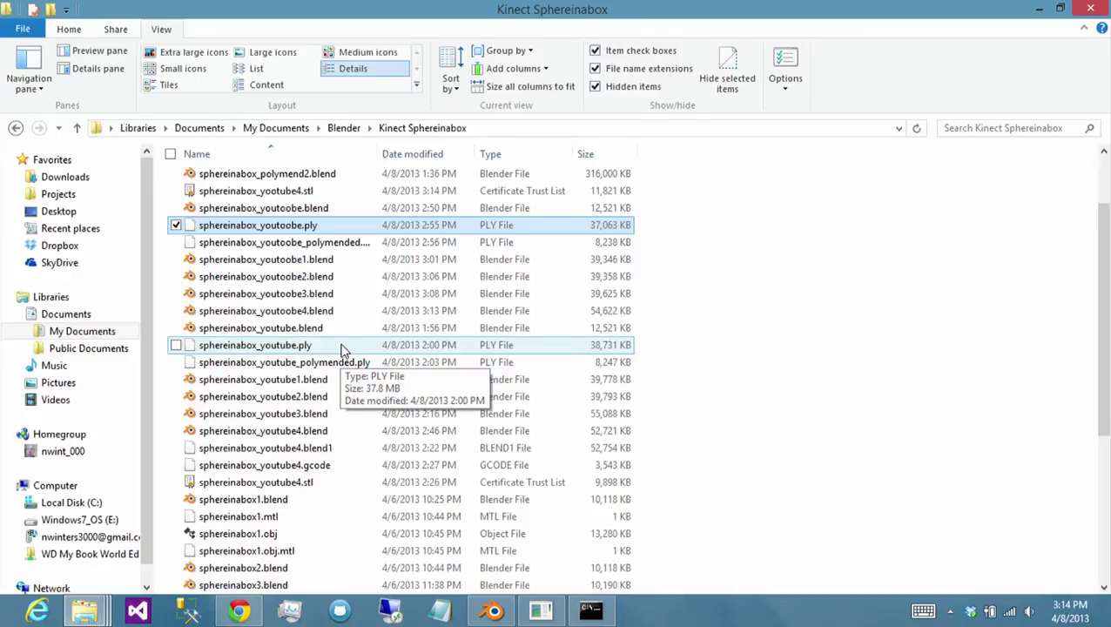
click(341, 194)
right_click(341, 202)
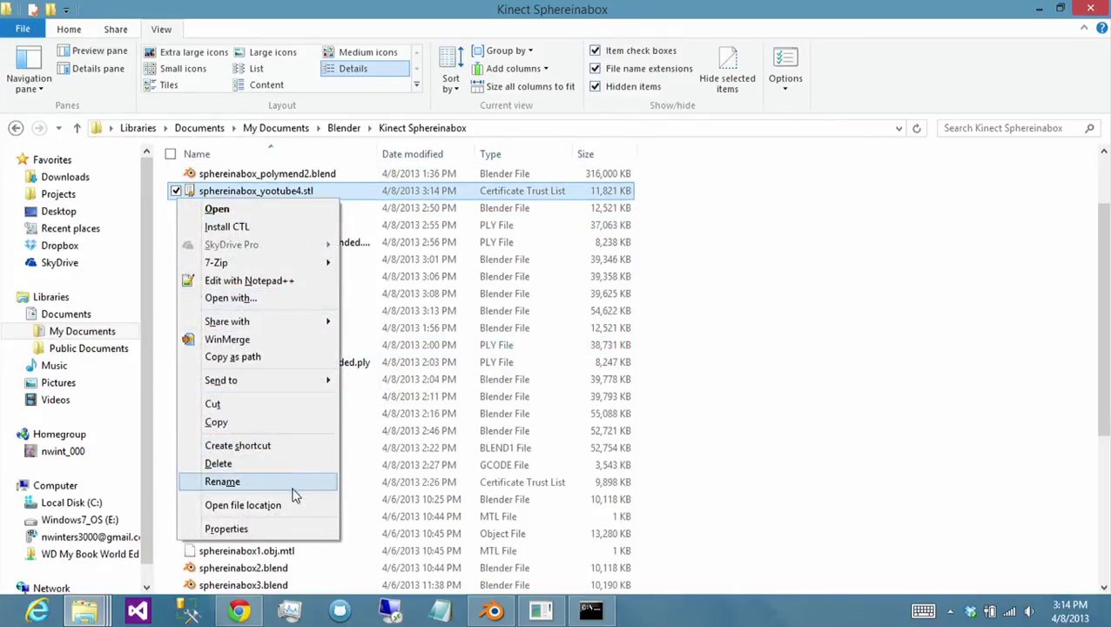
click(273, 356)
- Close the program window that is still open and launch slic3r.exe from the Slic3r folder
click(527, 607)
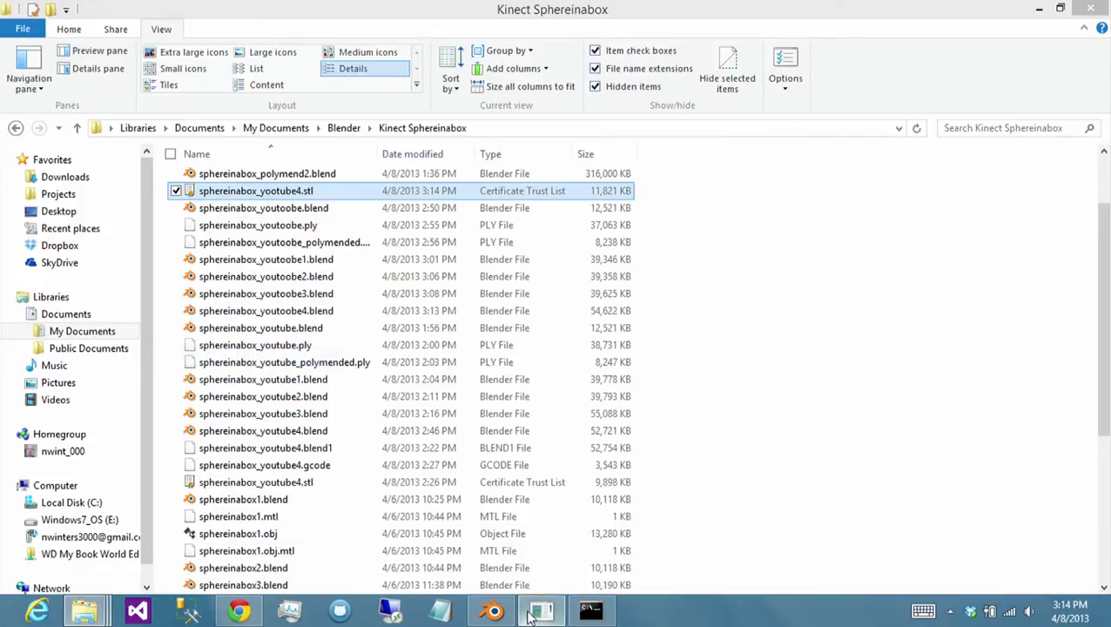
key(alt+F4)
mouse_move(103, 609)
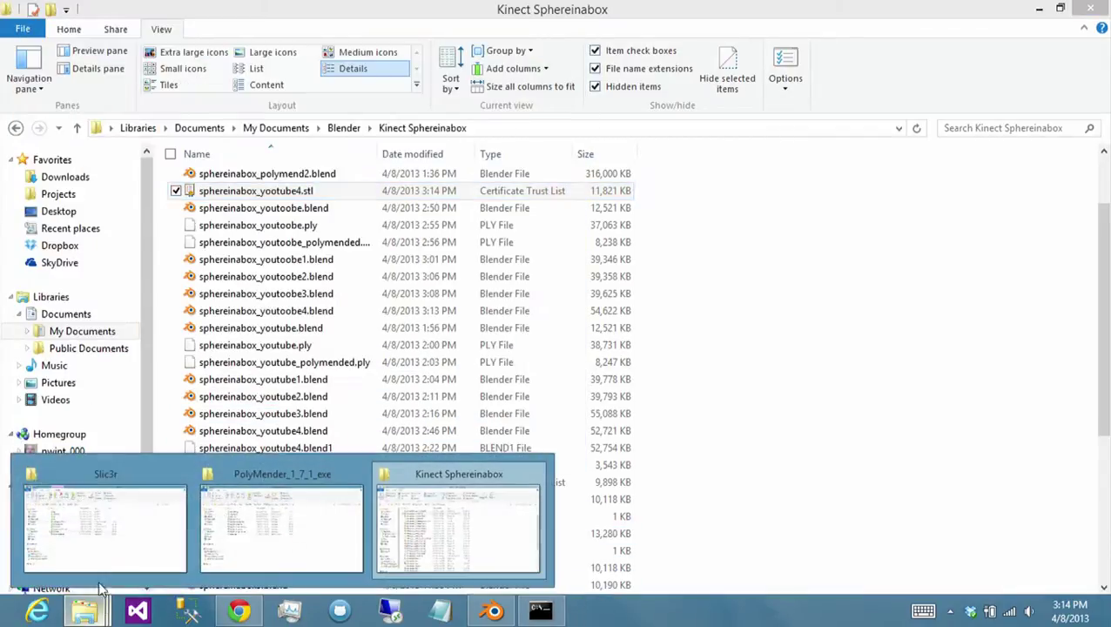
click(114, 535)
double_click(260, 318)
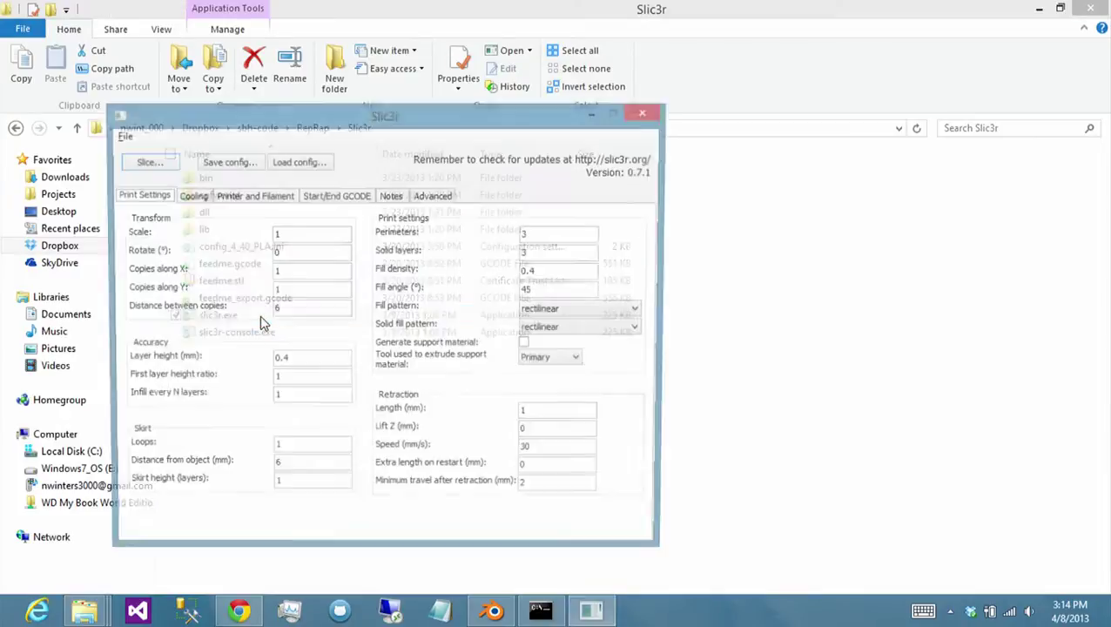
- Load the config_4_40_PLA.ini configuration into Slic3r by browsing to the copied path of the Slic3r folder
click(296, 163)
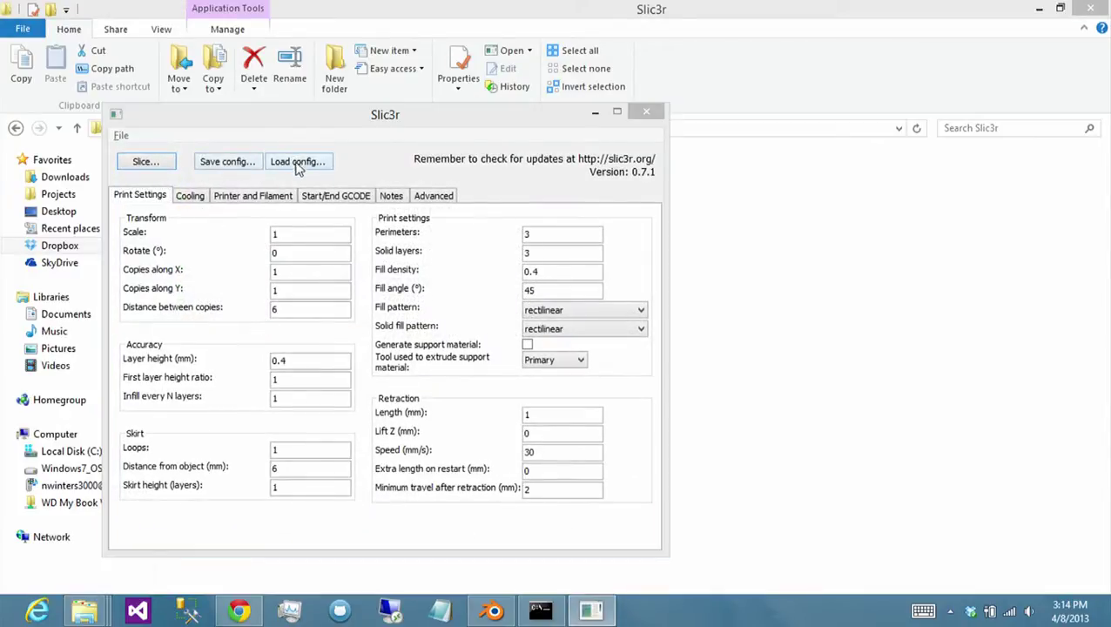
click(728, 233)
key(alt+d)
key(alt+Tab)
text(C:\Users\nvonti_000\Dropbox\slic3r-code\RapRap\Slic3r)
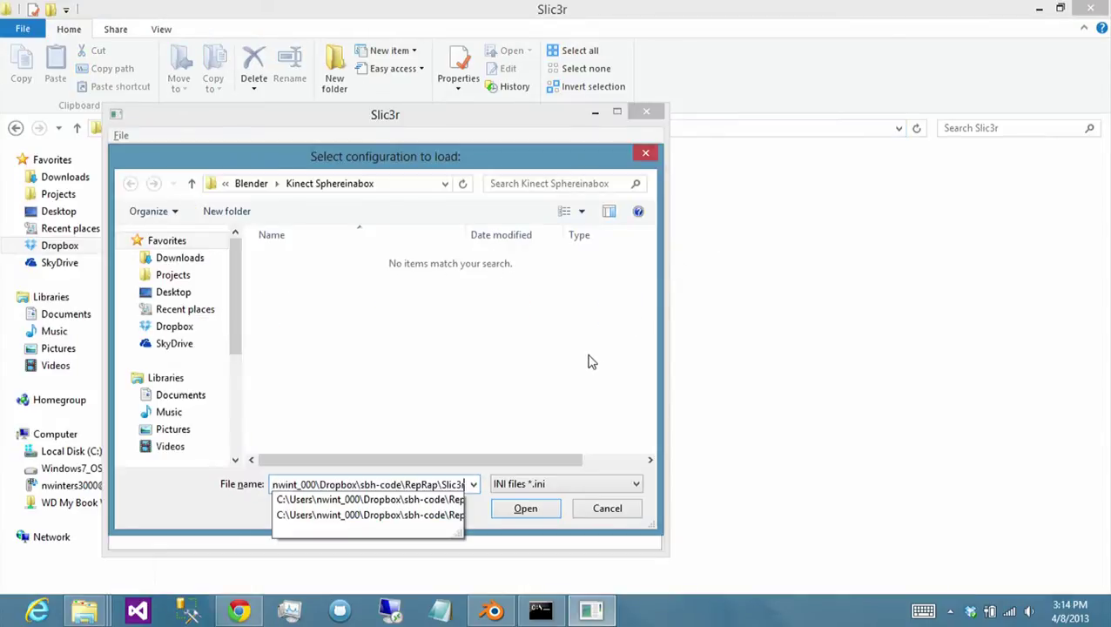
key(Return)
double_click(353, 328)
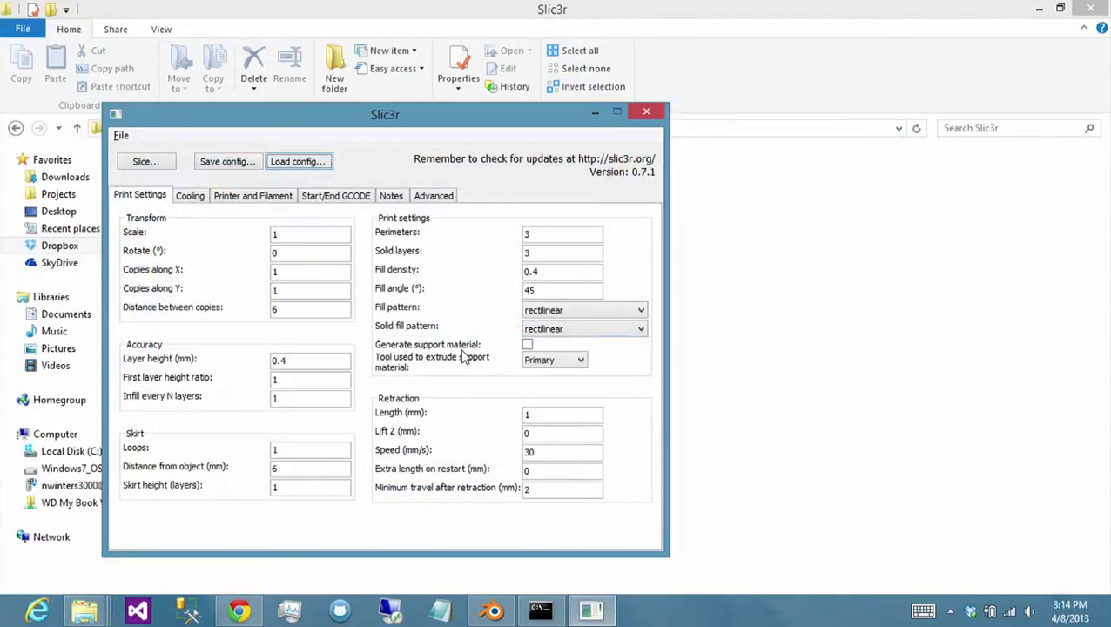
- Set the fill density to 0.2 in the print settings
click(549, 273)
key(BackSpace)
text(2)
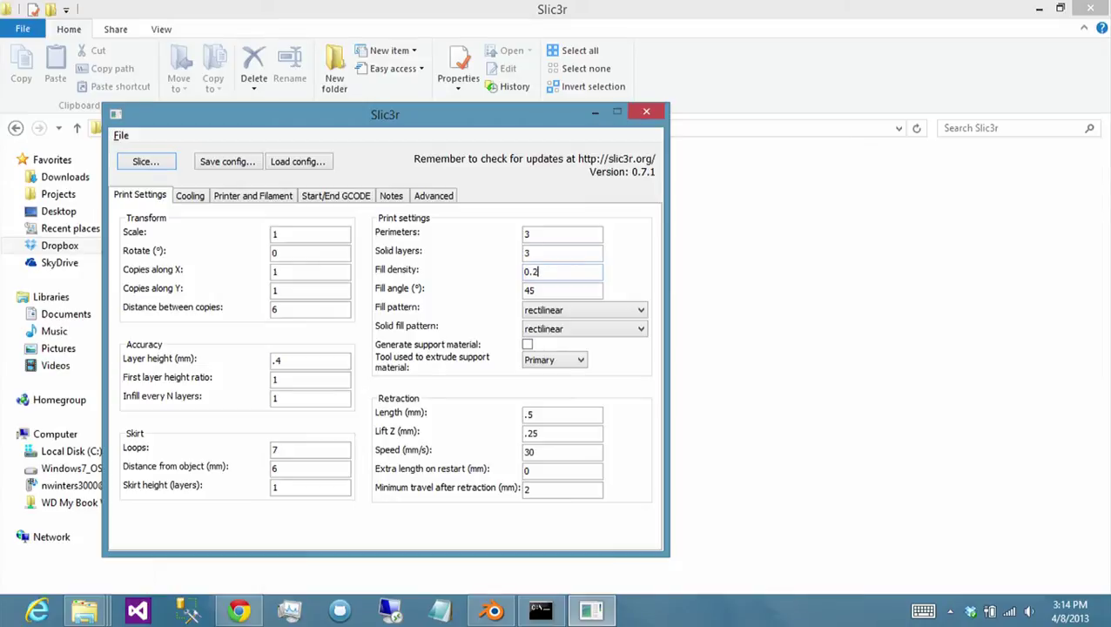
- Slice sphereinabox_yootube4.stl, supplying the file path copied from the Kinect Sphereinabox folder
click(145, 161)
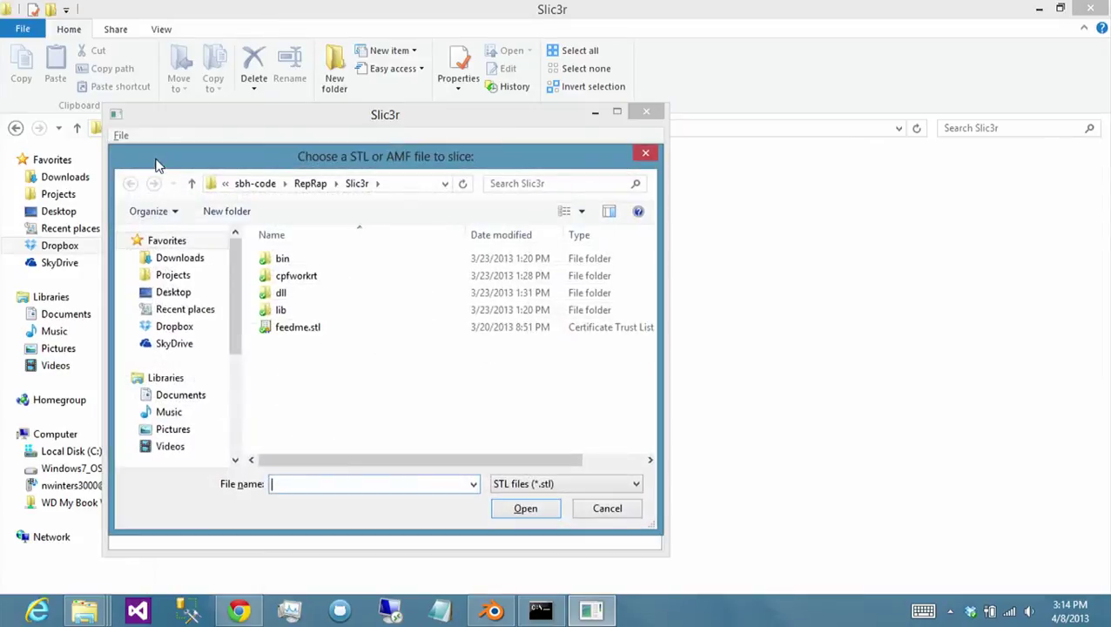
key(super+2)
key(super+2)
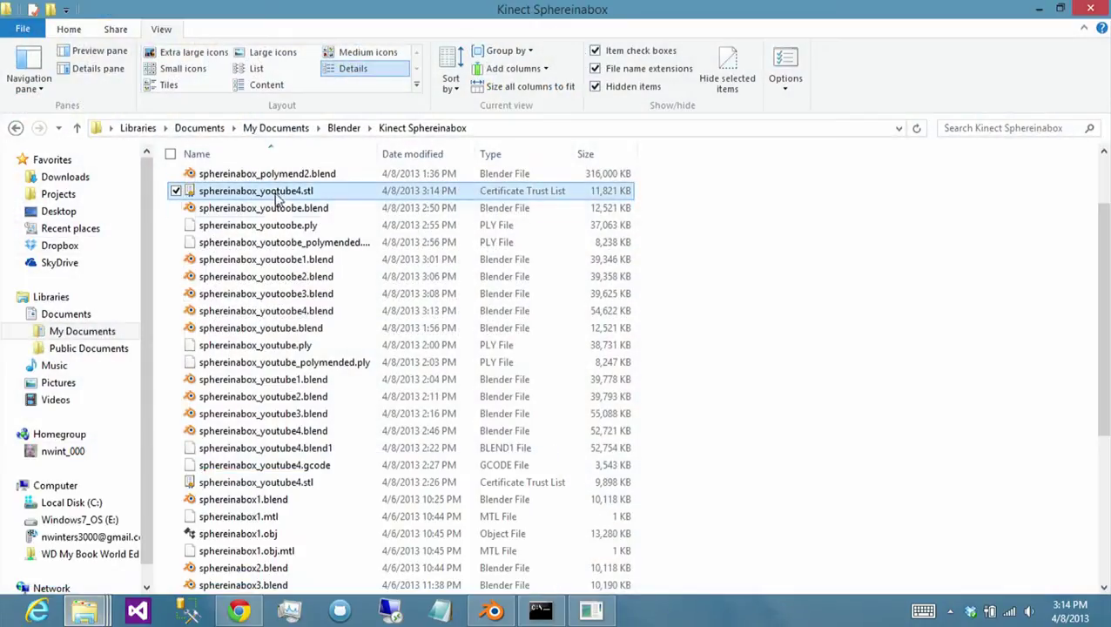
right_click(277, 192)
click(237, 349)
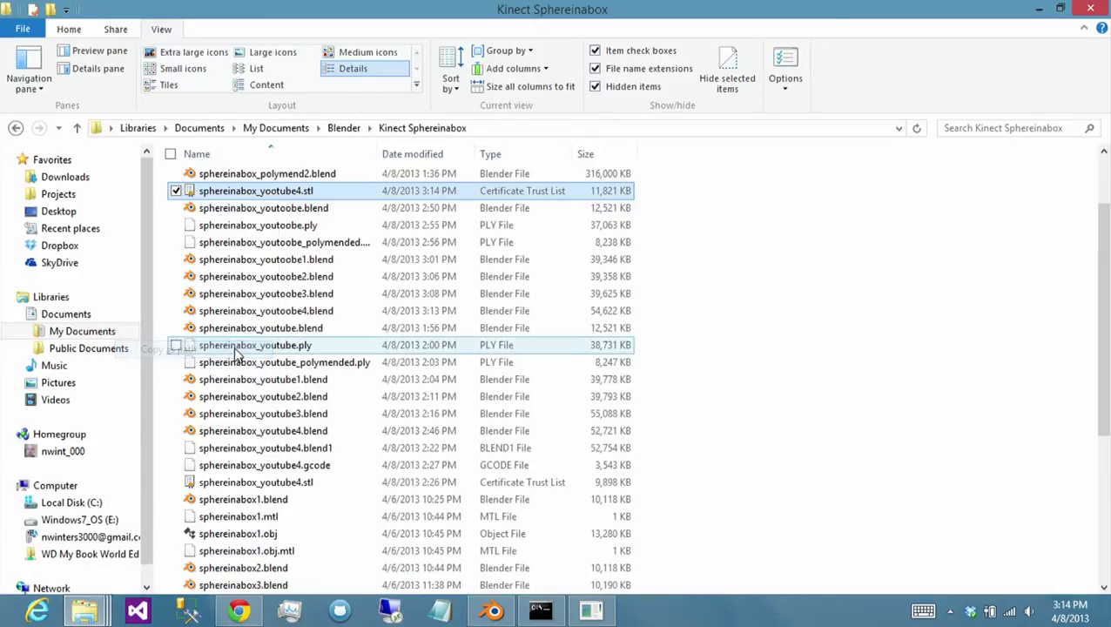
key(alt+Tab)
key(ctrl+v)
key(Return)
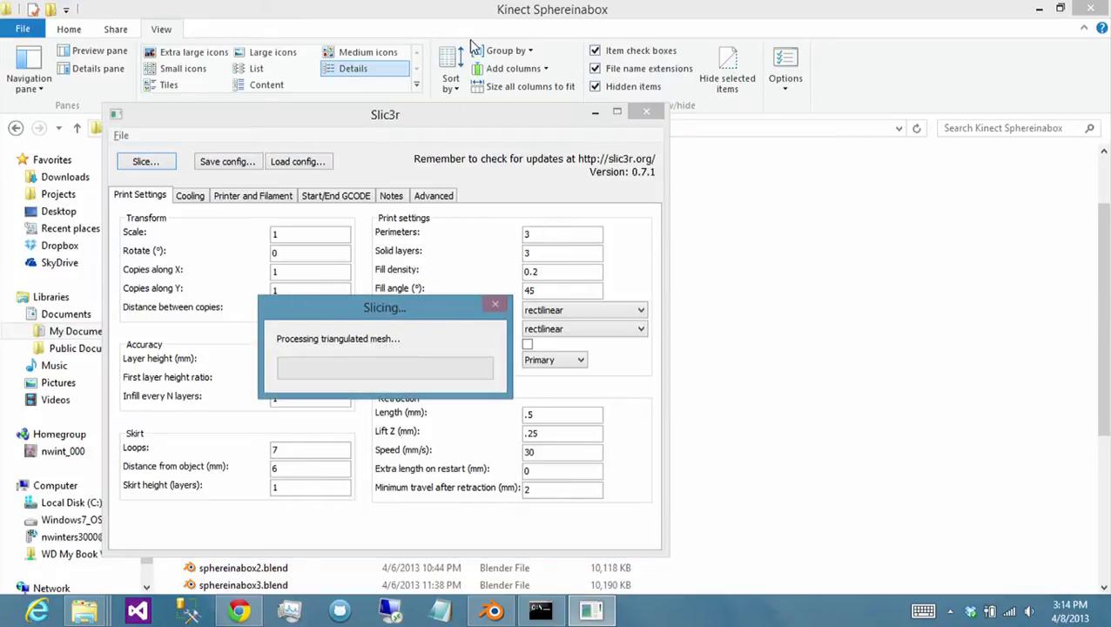
- Return to Slic3r after checking the Kinect Sphereinabox folder, and acknowledge the slicing messages
click(431, 10)
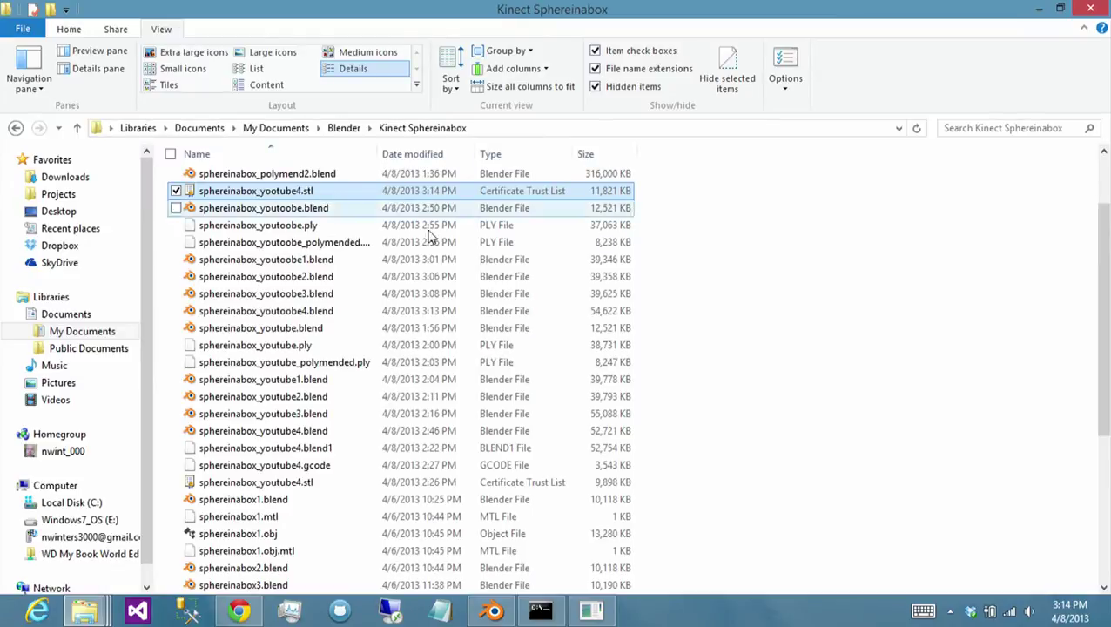
click(601, 609)
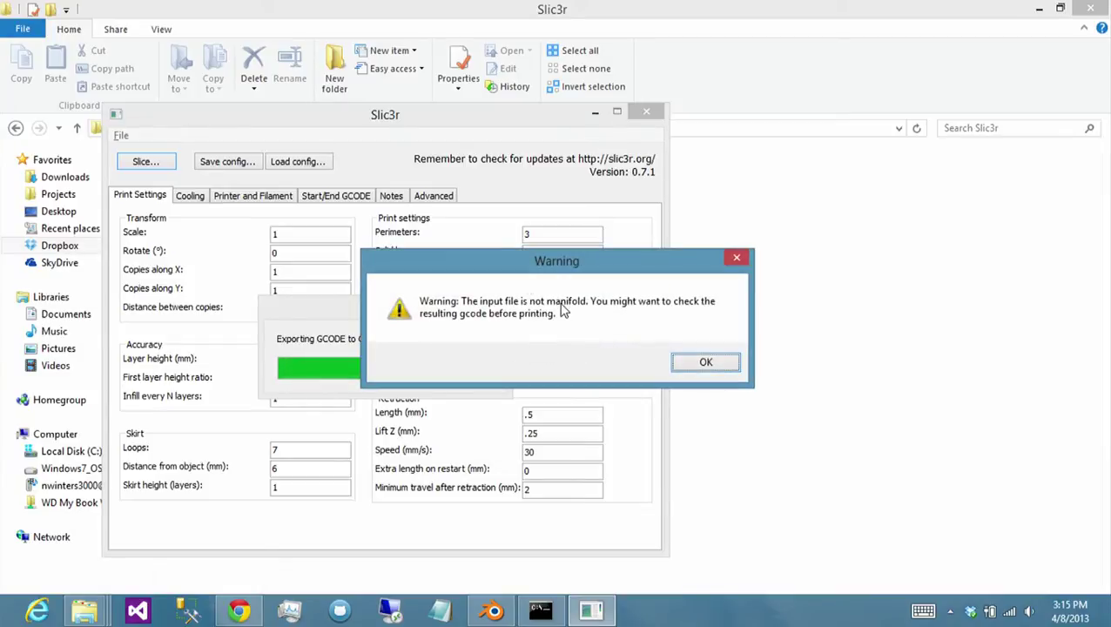
click(706, 364)
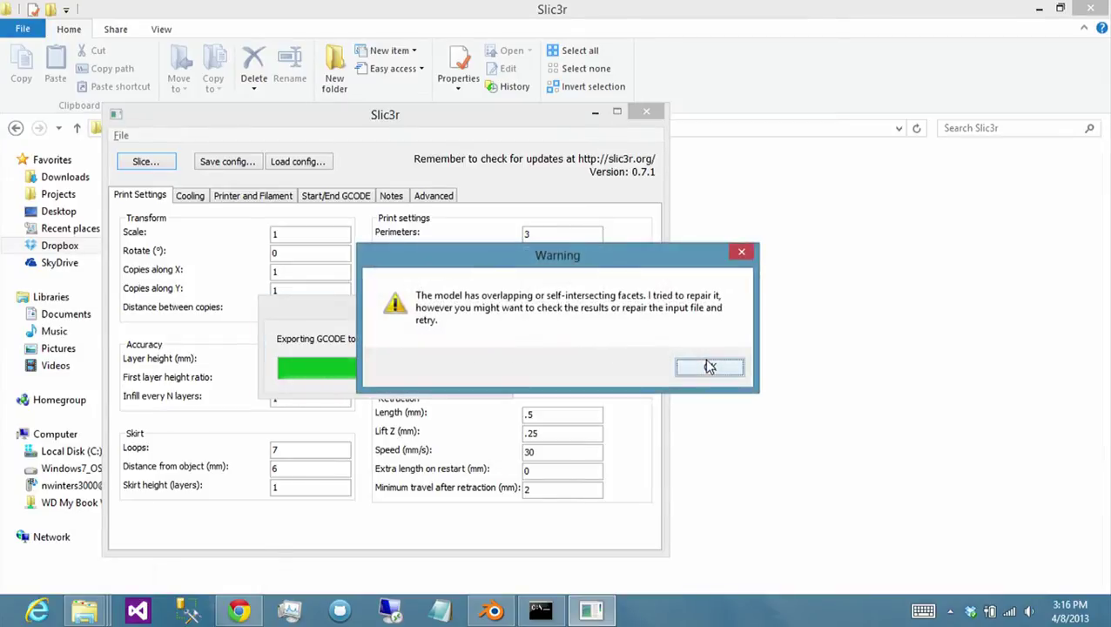
click(710, 367)
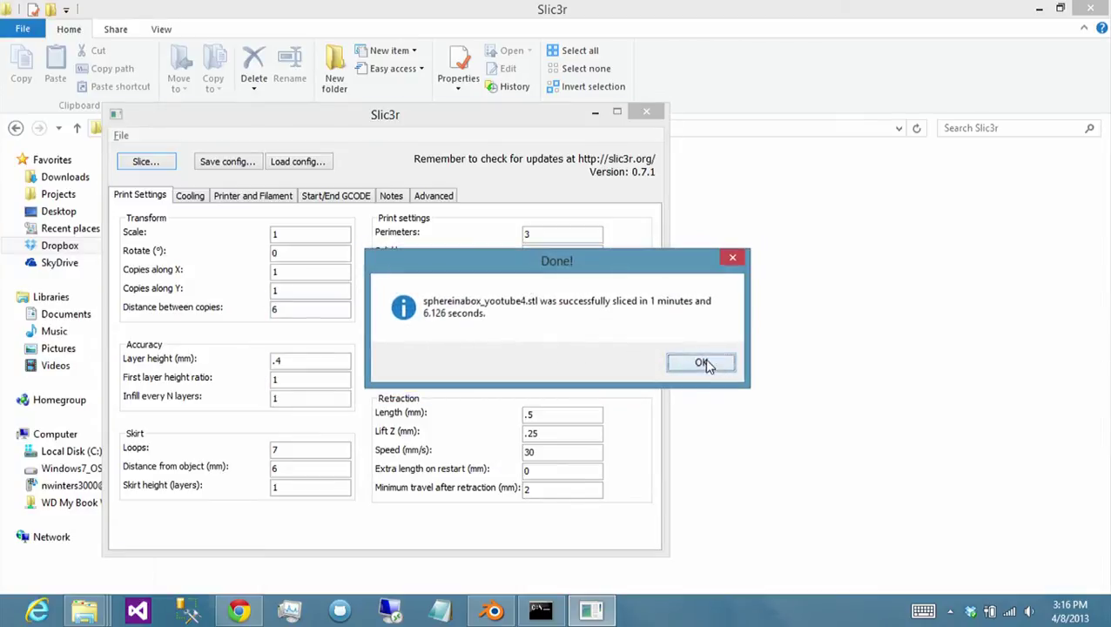
click(704, 363)
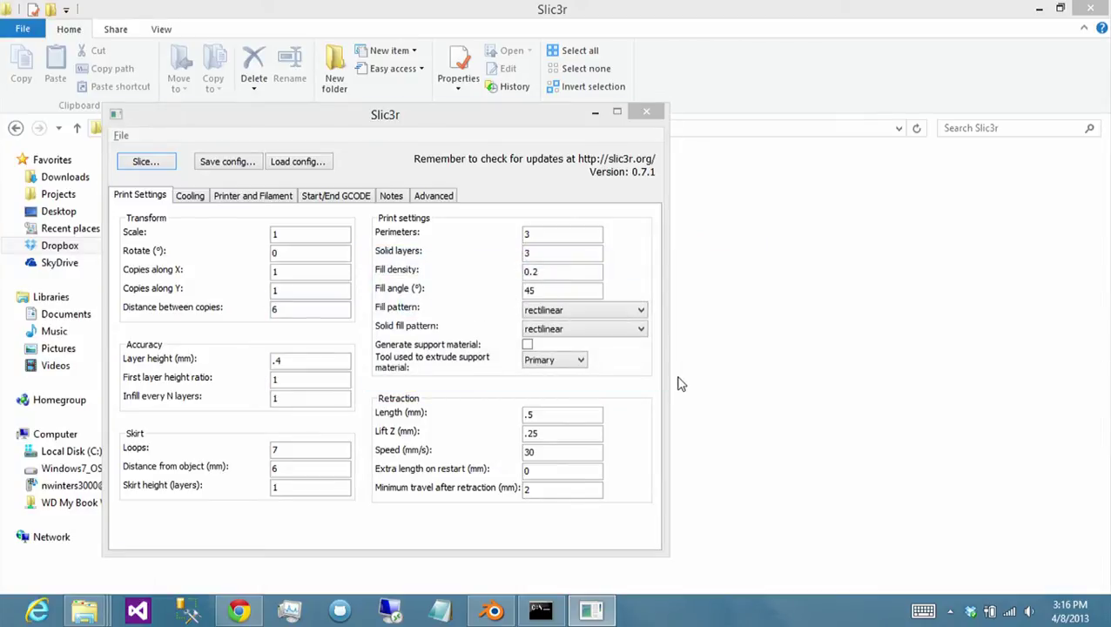
- Load sphereinabox_yootube4.gcode from the Kinect Sphereinabox folder into the GCode Viewer page in Chrome
mouse_move(85, 609)
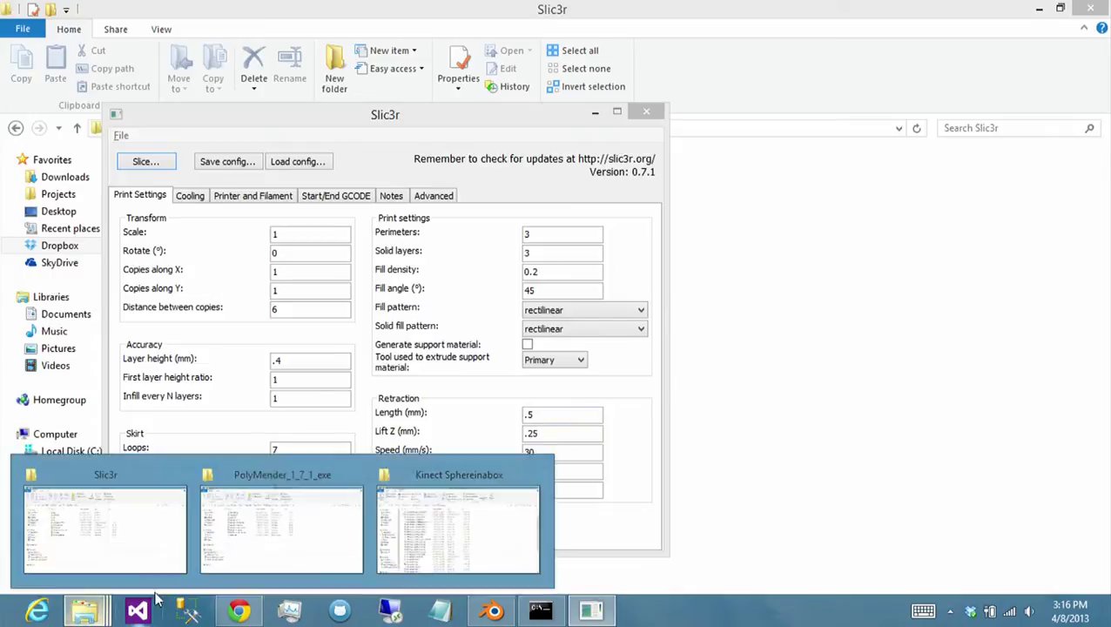
click(426, 512)
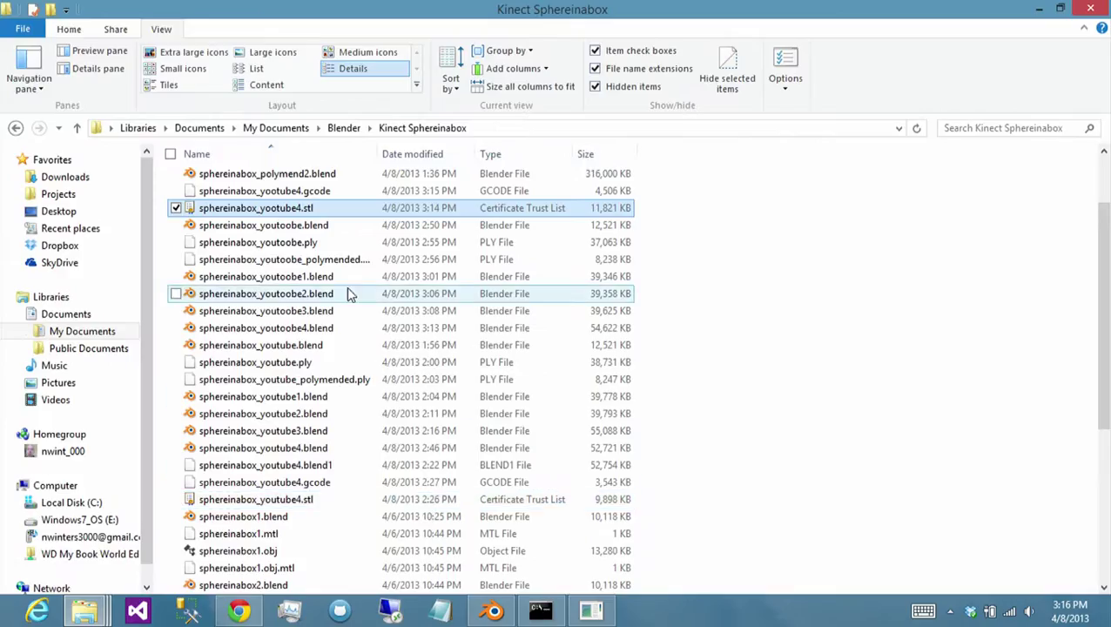
click(346, 191)
drag(345, 196, 540, 374)
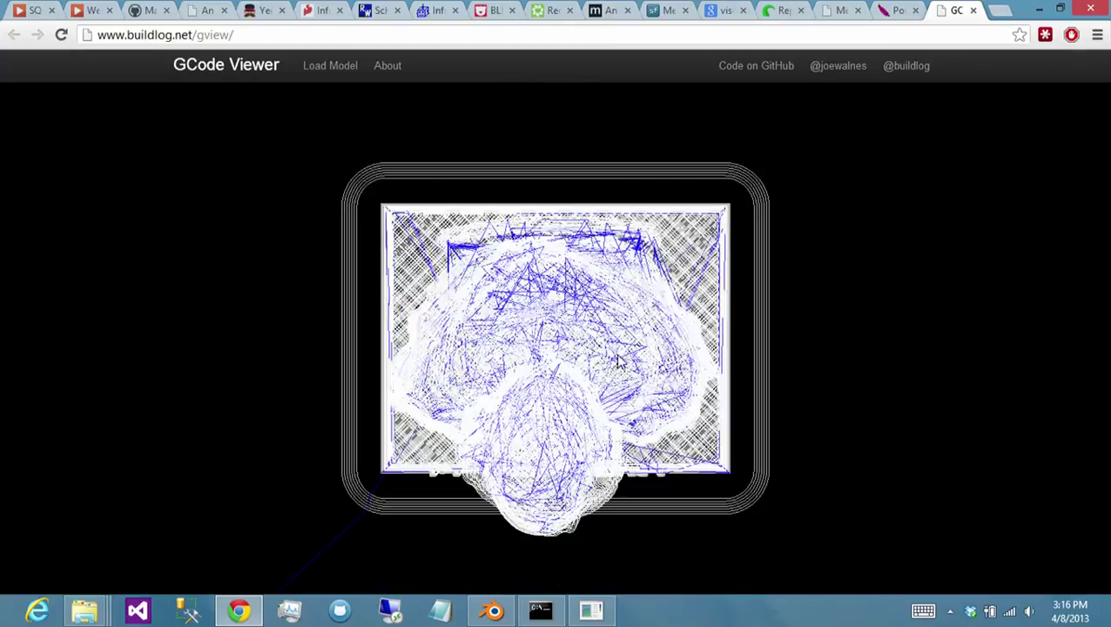
- Examine the sliced bust and podium toolpaths from the front, sides and back, including the shoulder and base areas up close
drag(493, 426, 92, 435)
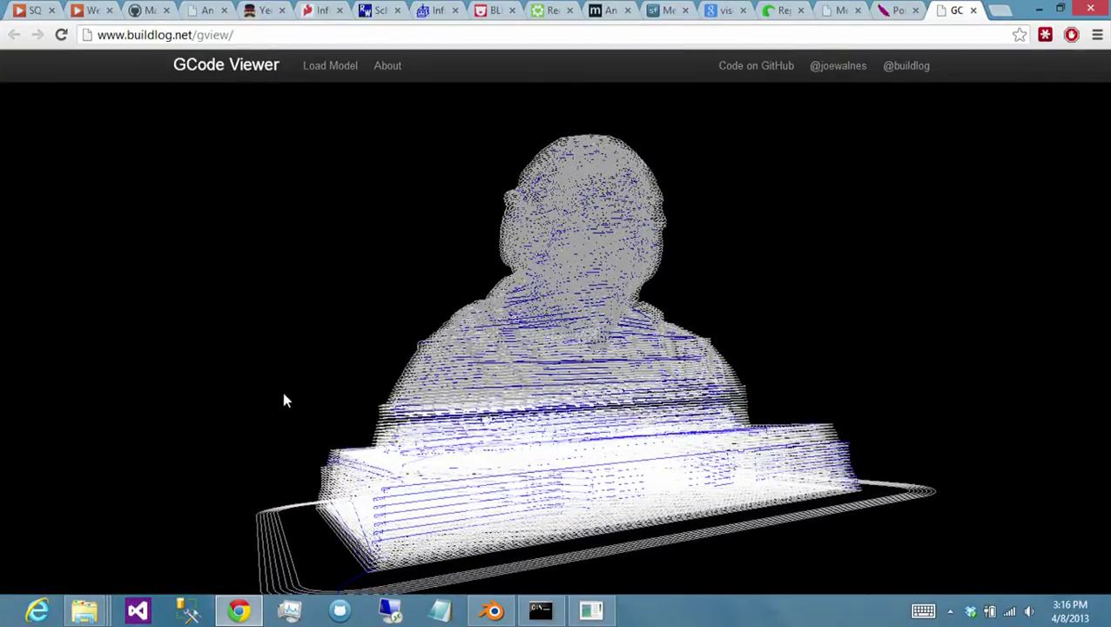
drag(284, 399, 367, 325)
drag(712, 293, 697, 260)
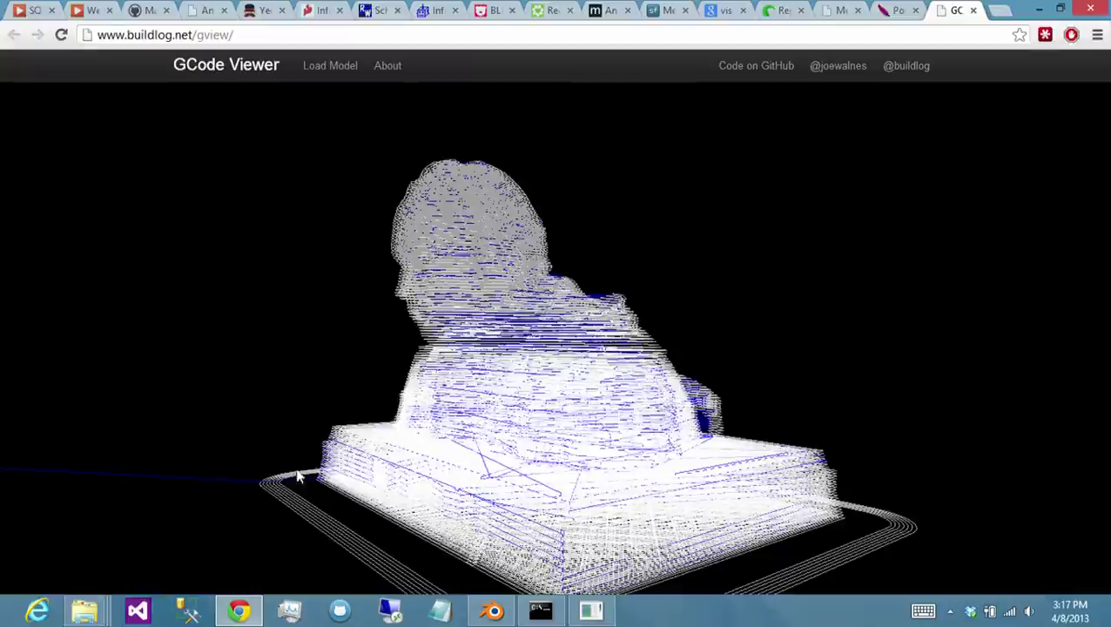
scroll(195, 444, up, 5)
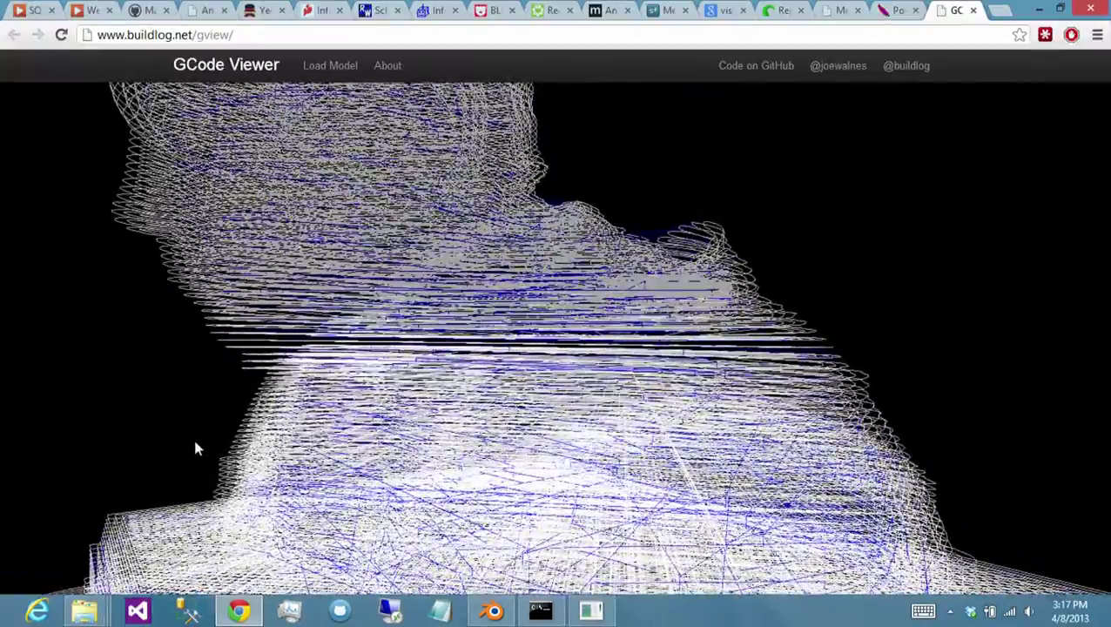
drag(195, 442, 530, 388)
scroll(470, 375, down, 3)
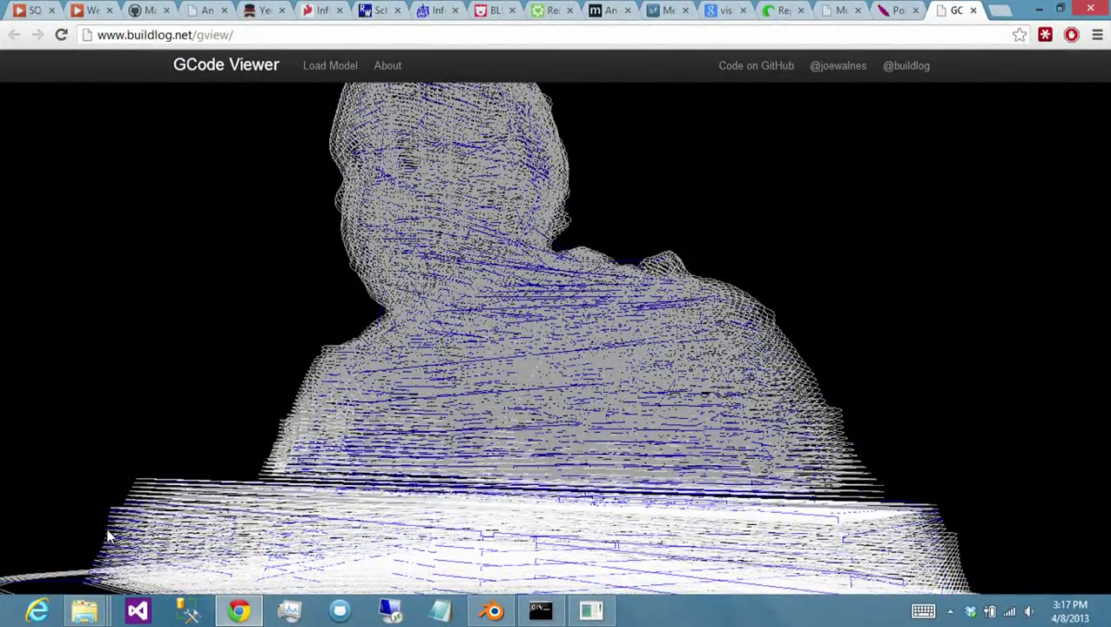
drag(111, 510, 321, 433)
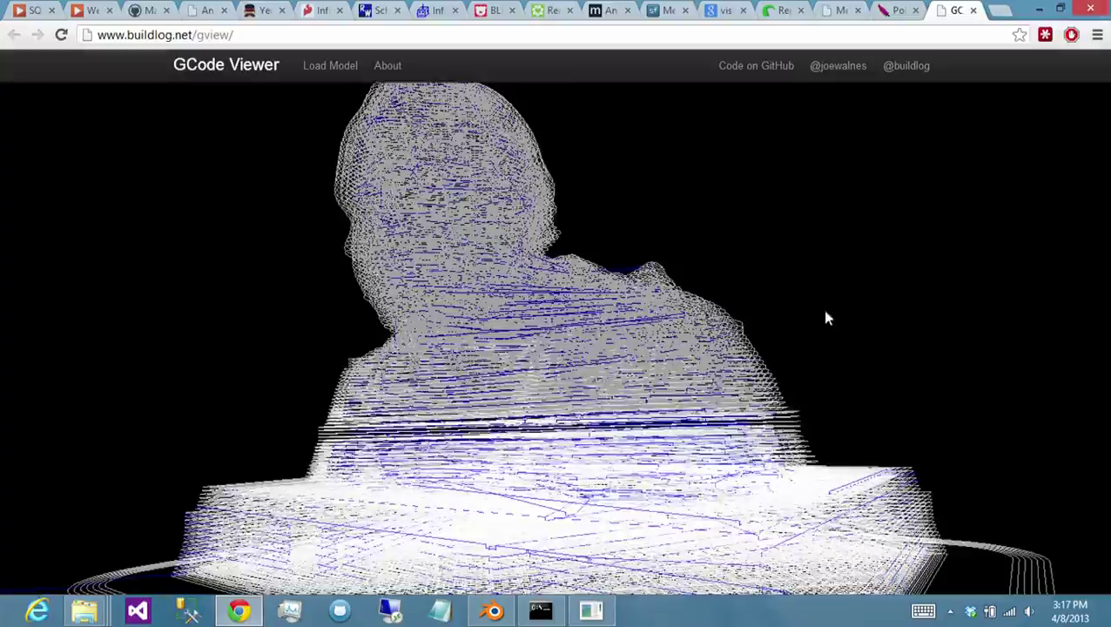
mouse_move(825, 318)
mouse_down()
mouse_move(853, 318)
mouse_move(778, 329)
mouse_move(786, 341)
mouse_move(721, 339)
mouse_move(895, 300)
mouse_move(780, 340)
mouse_move(872, 332)
mouse_move(844, 341)
mouse_up()
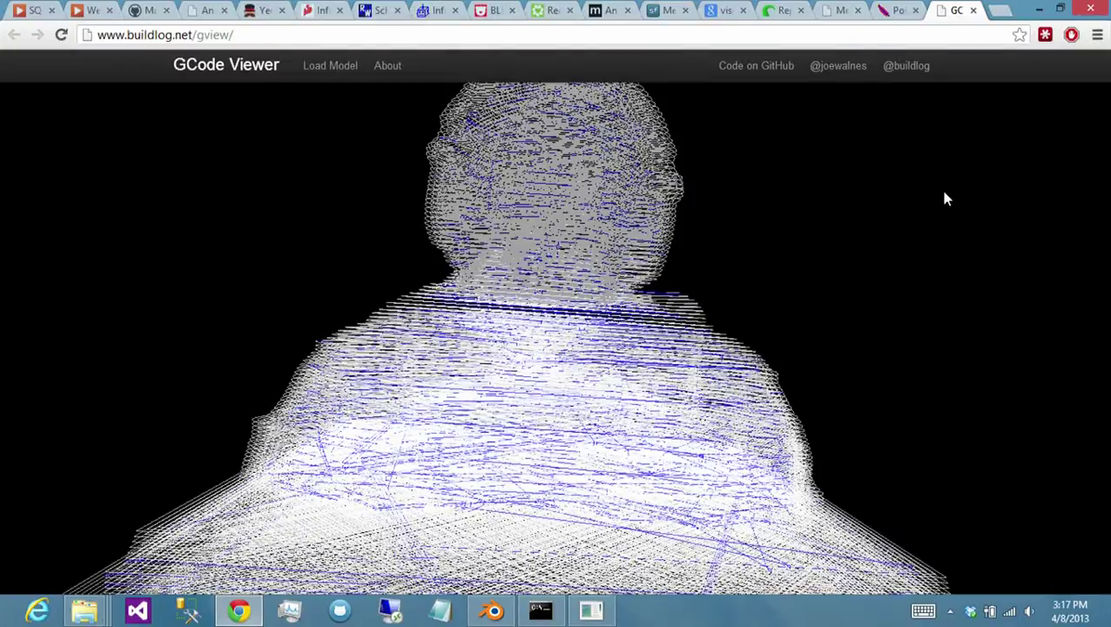
- Switch to the command prompt, recall the last PolyMender command and strip its arguments, leaving only PolyMender.exe
click(591, 610)
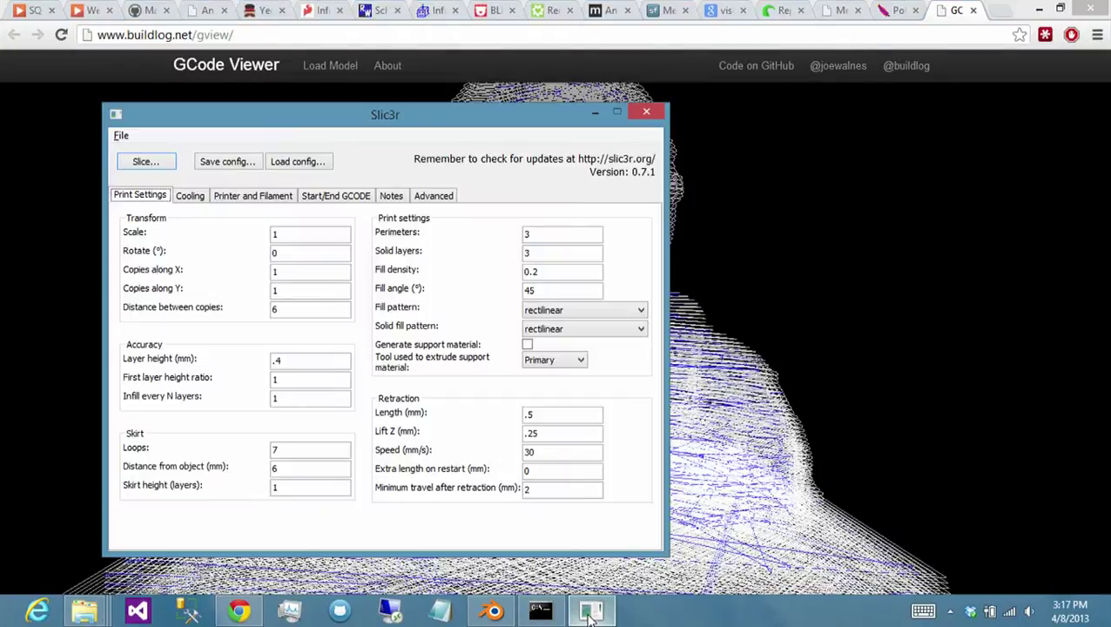
click(540, 610)
key(Up)
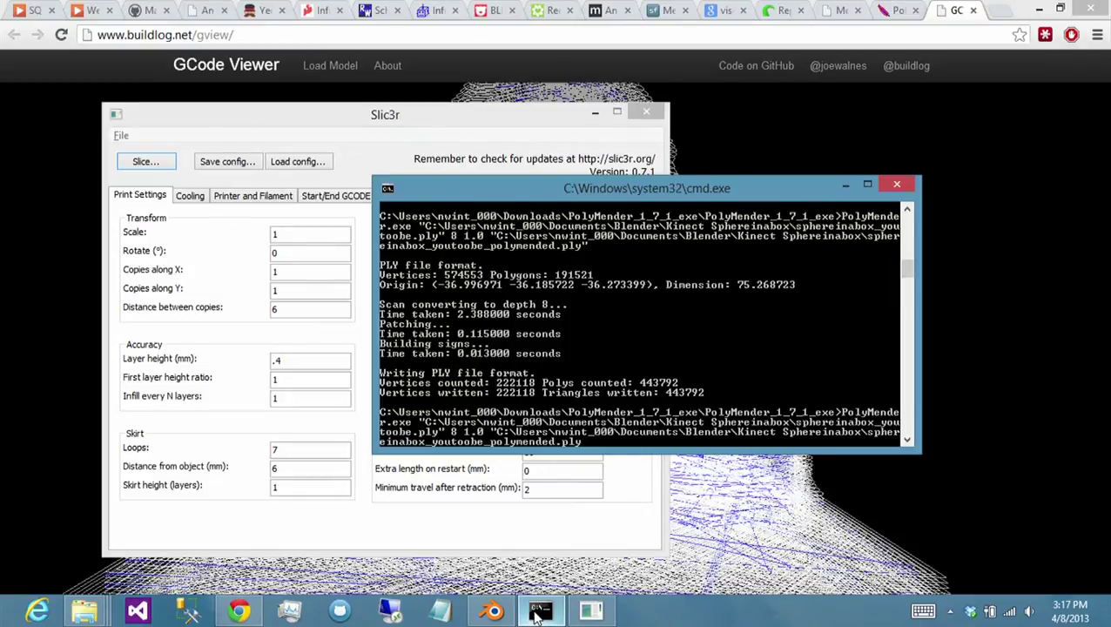
key(BackSpace)
key(BackSpace)
key(BackSpace)
key(BackSpace)
key(BackSpace)
key(BackSpace)
key(BackSpace)
key(BackSpace)
key(BackSpace)
key(BackSpace)
key(BackSpace)
key(BackSpace)
key(BackSpace)
key(BackSpace)
key(BackSpace)
key(BackSpace)
key(BackSpace)
key(BackSpace)
key(BackSpace)
key(BackSpace)
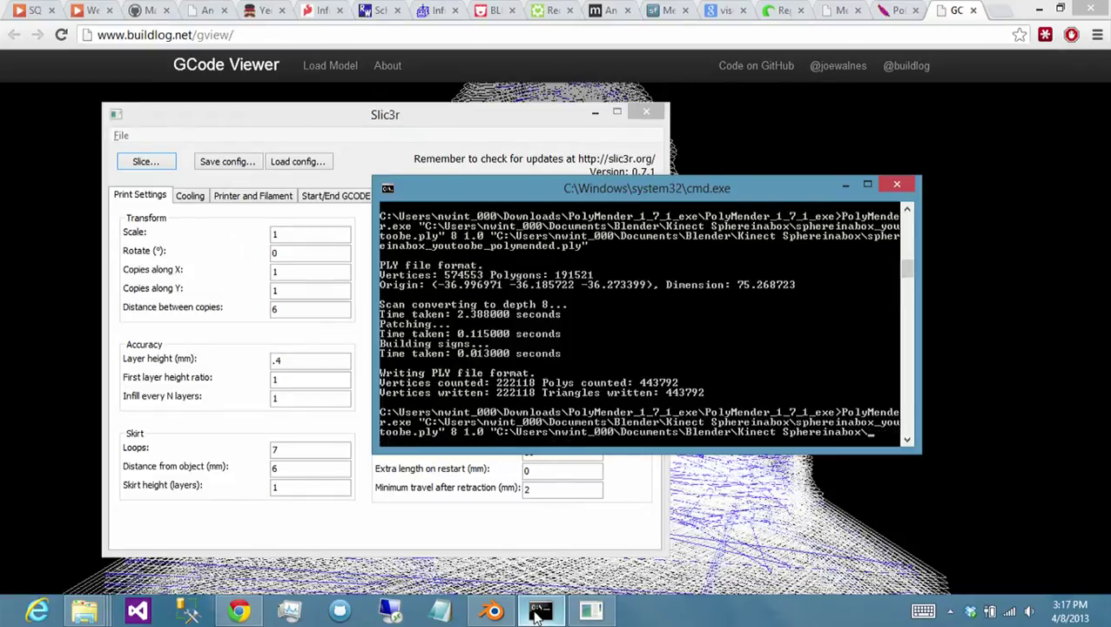
key(BackSpace)
key(BackSpace)
key(BackSpace)
key(BackSpace)
key(BackSpace)
key(BackSpace)
key(BackSpace)
key(BackSpace)
key(BackSpace)
key(BackSpace)
key(BackSpace)
key(BackSpace)
key(BackSpace)
key(BackSpace)
key(BackSpace)
key(BackSpace)
key(BackSpace)
key(BackSpace)
key(BackSpace)
key(BackSpace)
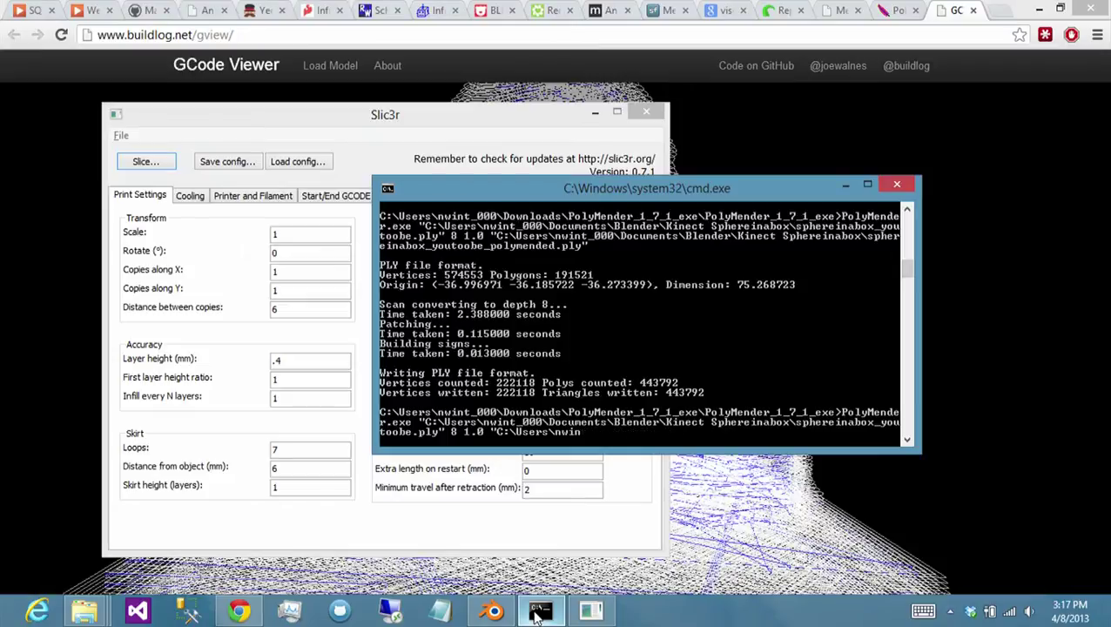
key(BackSpace)
key(BackSpace)
key(BackSpace)
key(BackSpace)
key(BackSpace)
key(BackSpace)
key(BackSpace)
key(BackSpace)
key(BackSpace)
key(BackSpace)
key(BackSpace)
key(BackSpace)
key(BackSpace)
key(BackSpace)
key(BackSpace)
key(BackSpace)
key(BackSpace)
key(BackSpace)
key(BackSpace)
key(BackSpace)
key(BackSpace)
key(BackSpace)
key(BackSpace)
key(BackSpace)
key(BackSpace)
key(BackSpace)
key(BackSpace)
key(BackSpace)
key(BackSpace)
key(BackSpace)
key(BackSpace)
key(BackSpace)
key(BackSpace)
key(BackSpace)
key(BackSpace)
key(BackSpace)
key(BackSpace)
key(BackSpace)
key(BackSpace)
key(BackSpace)
key(BackSpace)
key(BackSpace)
key(BackSpace)
key(BackSpace)
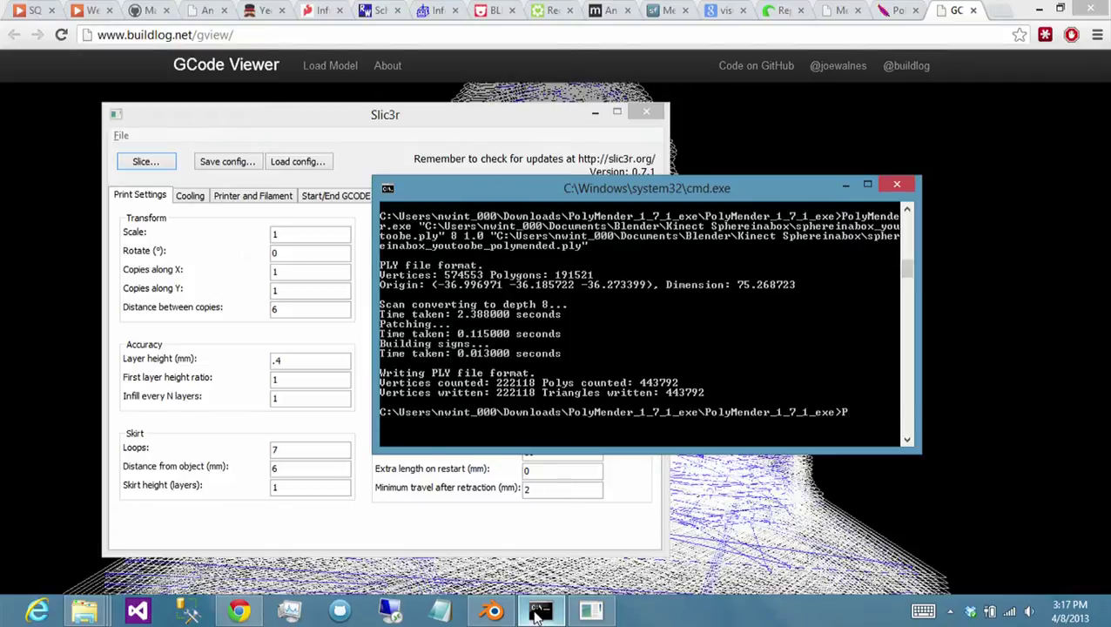
text(olyMender.exe)
- Copy the path of sphereinabox_yootube4.stl from the Kinect Sphereinabox folder and add it as PolyMender's input file
key(super+2)
key(super+2)
key(super+2)
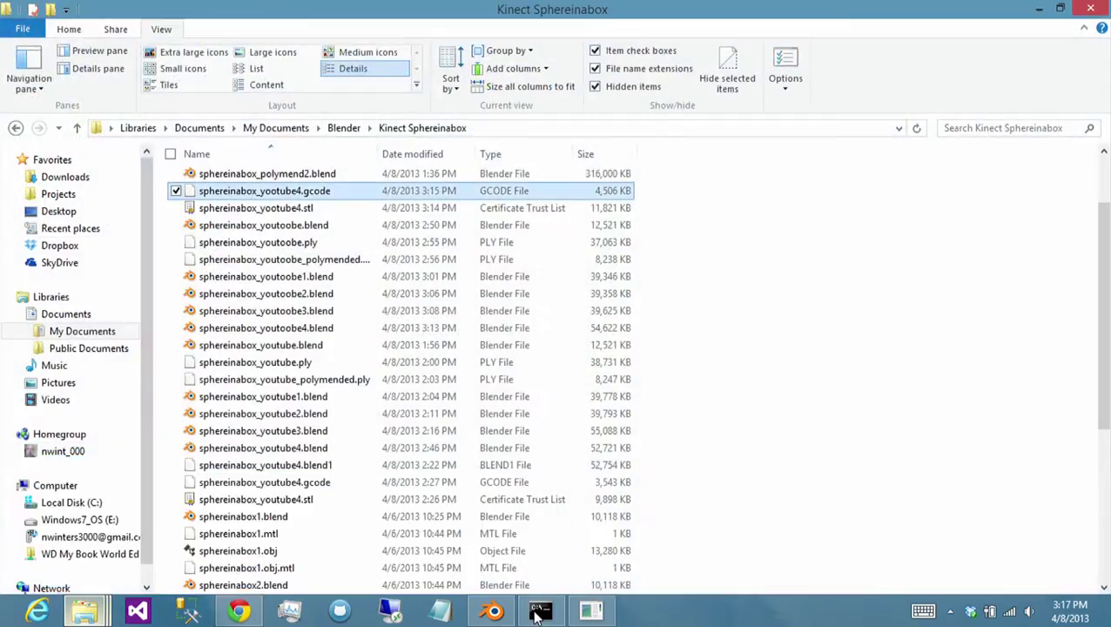
click(392, 209)
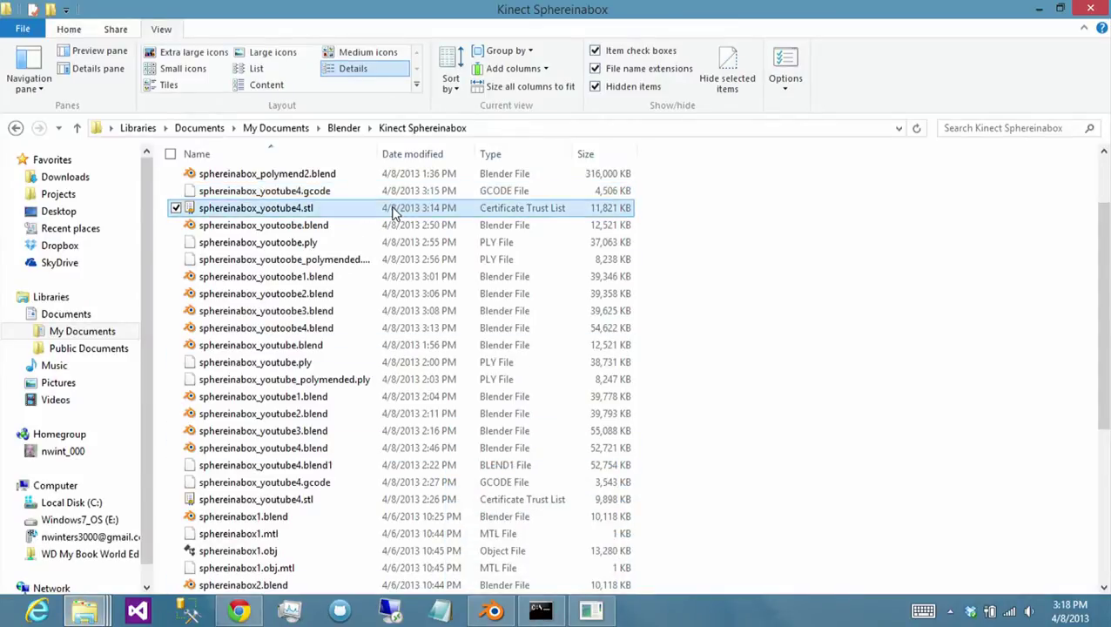
right_click(391, 209)
click(326, 368)
key(alt+Tab)
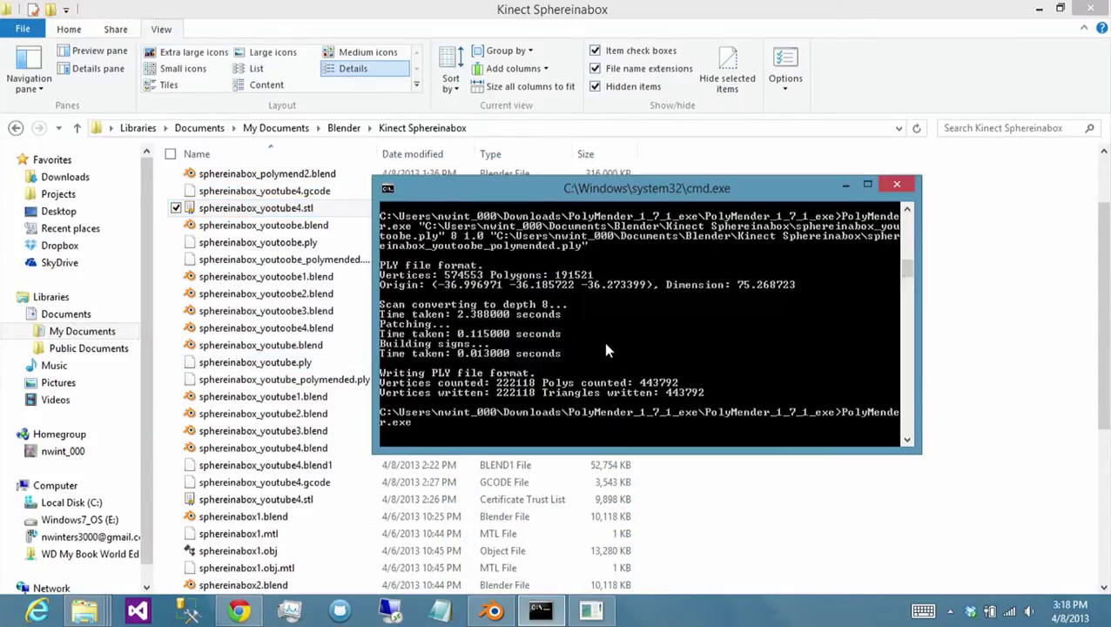
right_click(607, 350)
click(558, 389)
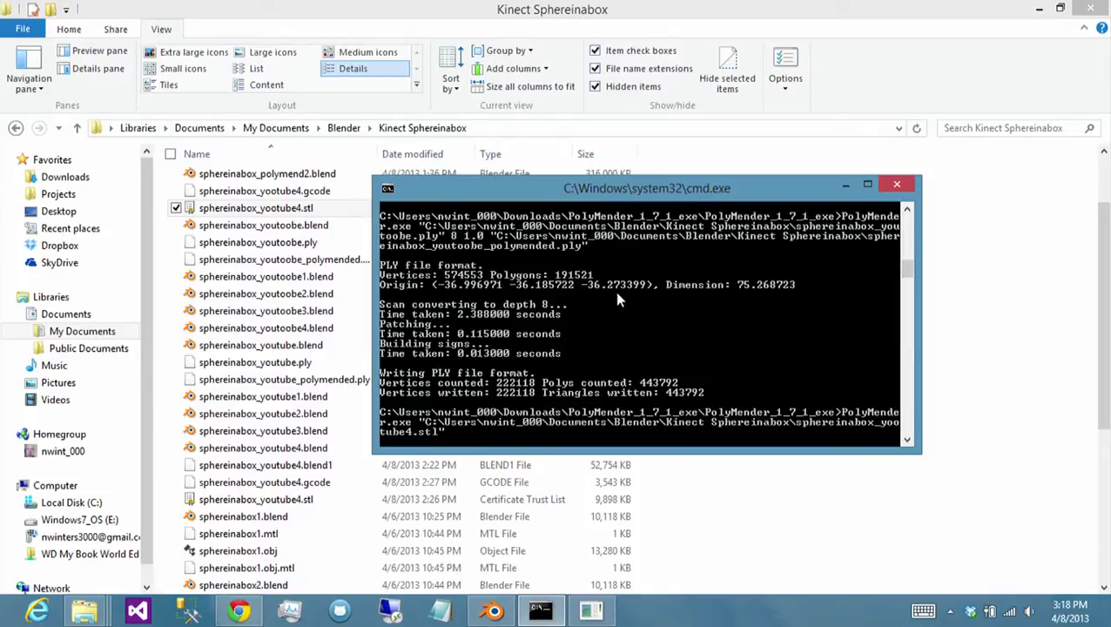
- Review the earlier PolyMender commands and add the arguments 10 and 1.0 after the input file
scroll(683, 300, up, 4)
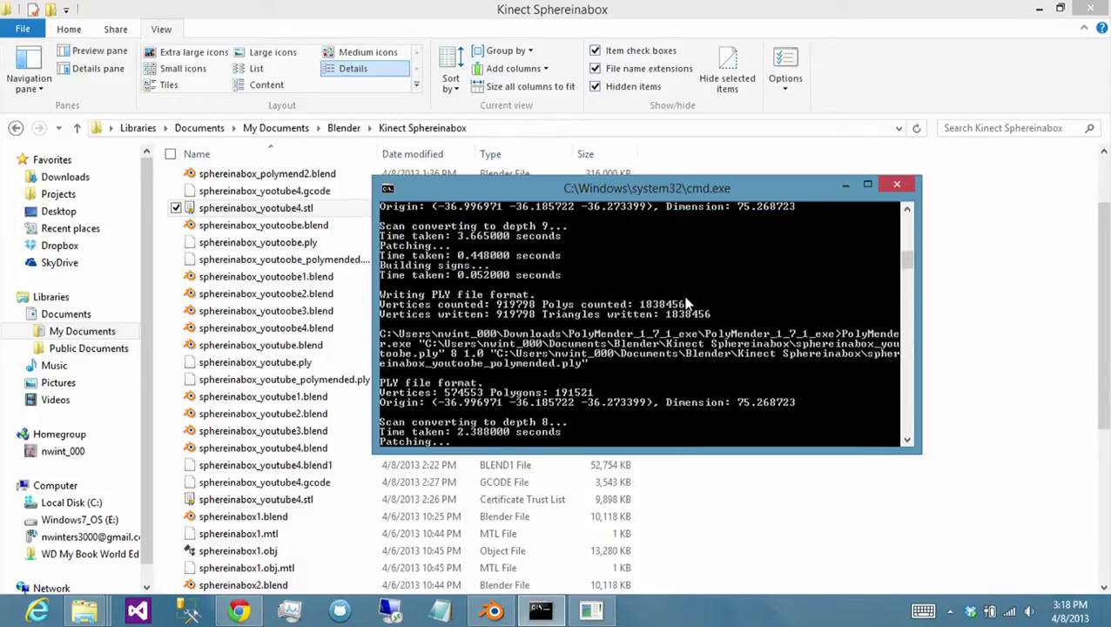
scroll(686, 303, down, 10)
scroll(686, 303, up, 7)
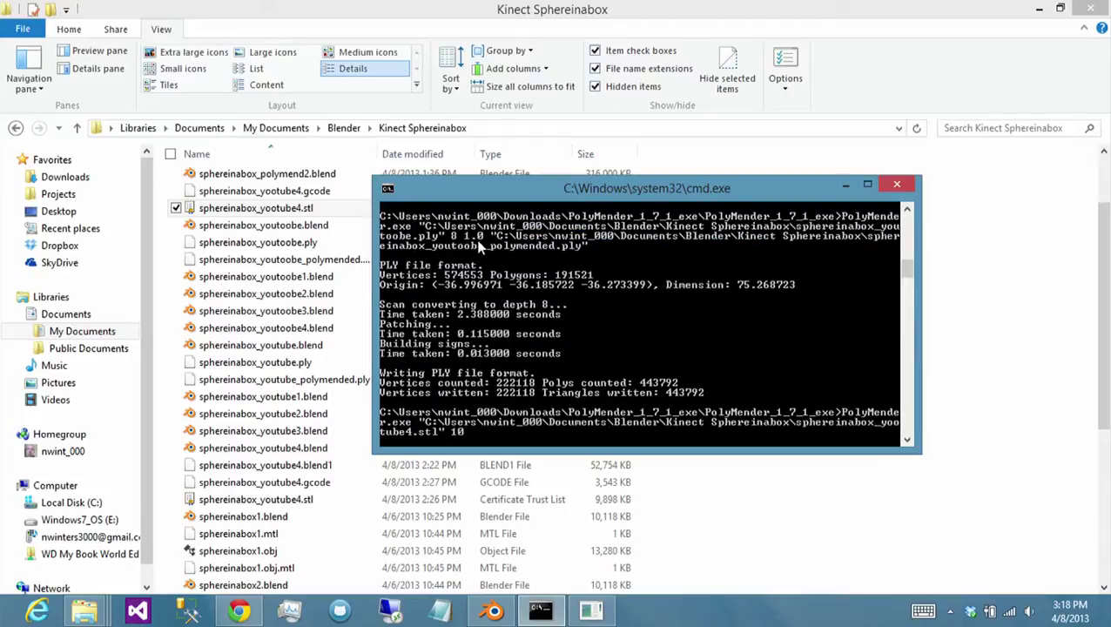
text(0)
- Add sphereinabox_yootube4_polymended.ply in the same folder as the output file and run the PolyMender command
right_click(552, 287)
click(505, 335)
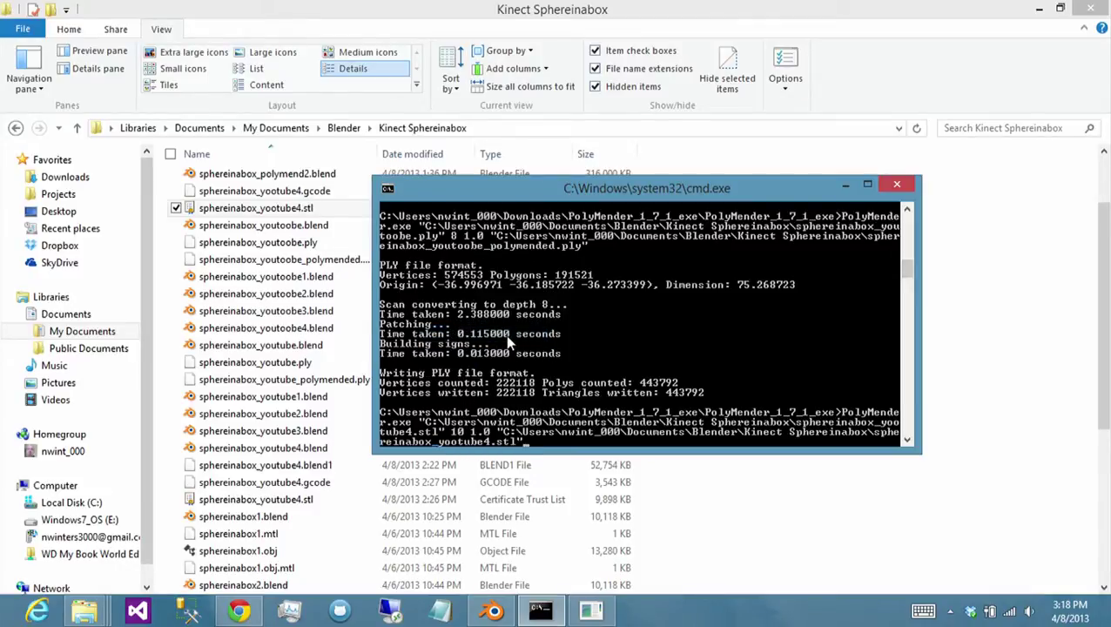
key(Left)
key(Left)
key(Left)
key(Left)
key(Left)
text(_polymended)
key(Right)
key(Delete)
key(Delete)
key(Delete)
key(Delete)
text(ply")
key(Return)
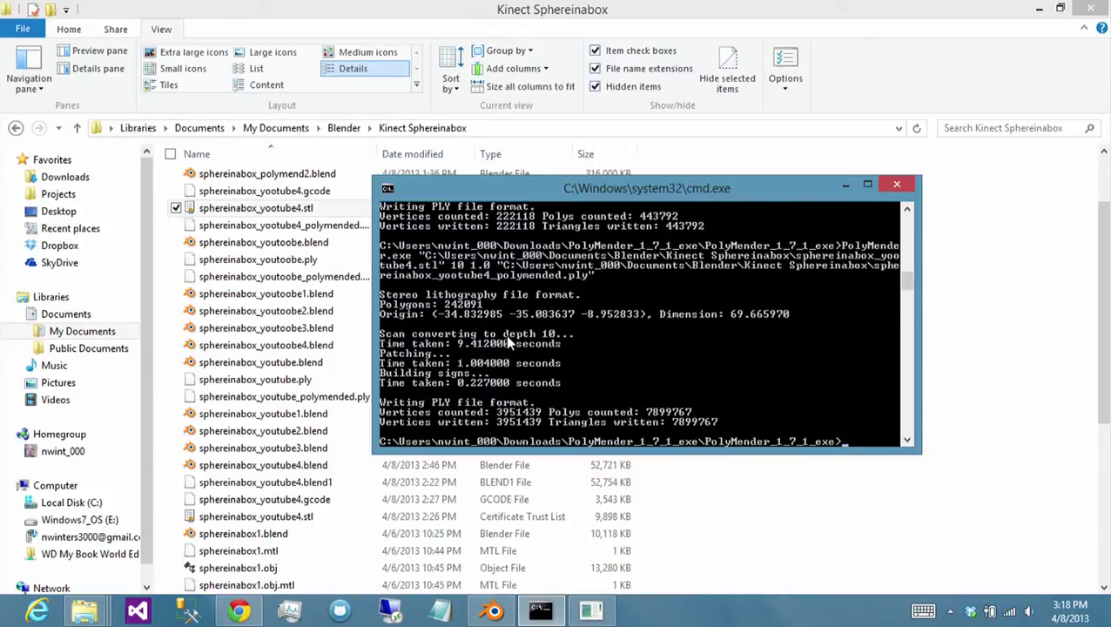
- Switch to Blender and move the merged bust and podium model to the fourth layer
click(493, 610)
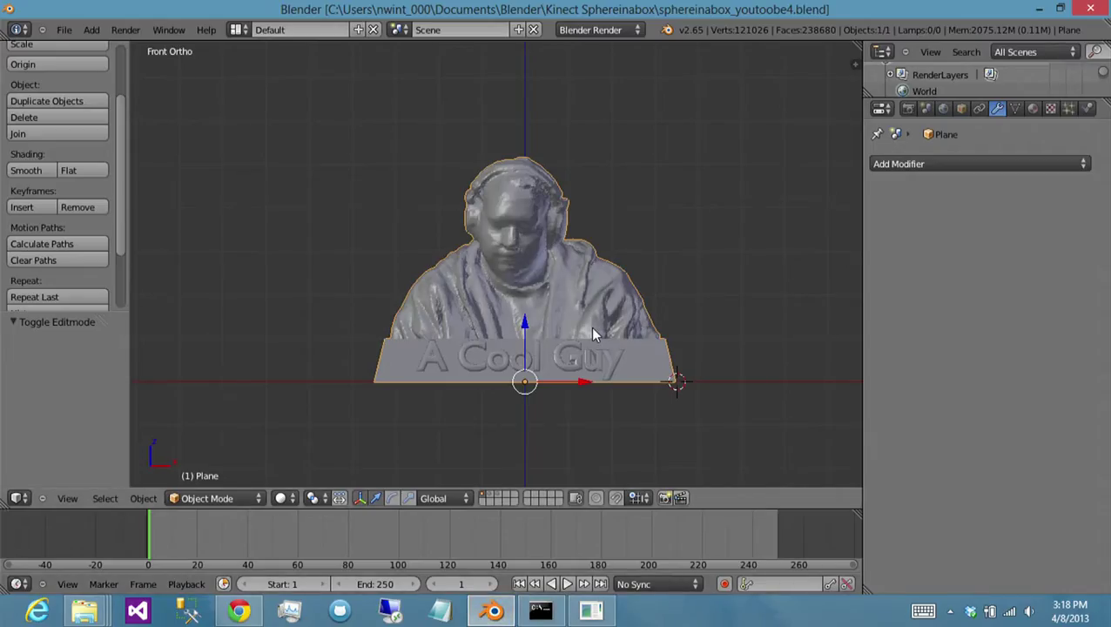
key(m)
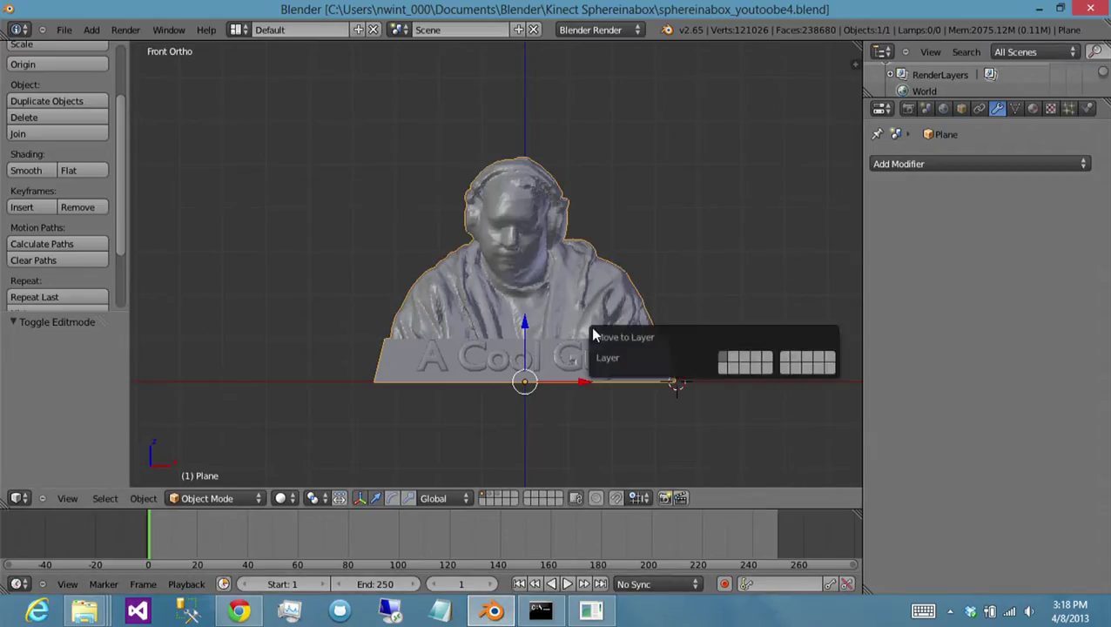
click(754, 360)
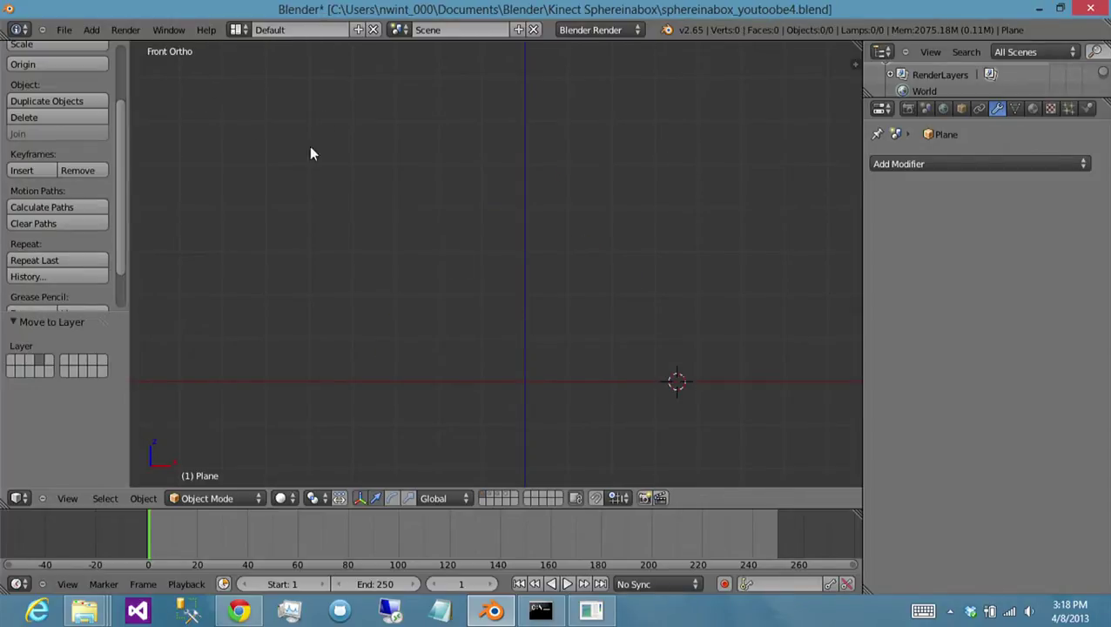
- Start a Stanford PLY import and select sphereinabox_yootube4_polymended.ply in the Kinect Sphereinabox folder
click(64, 30)
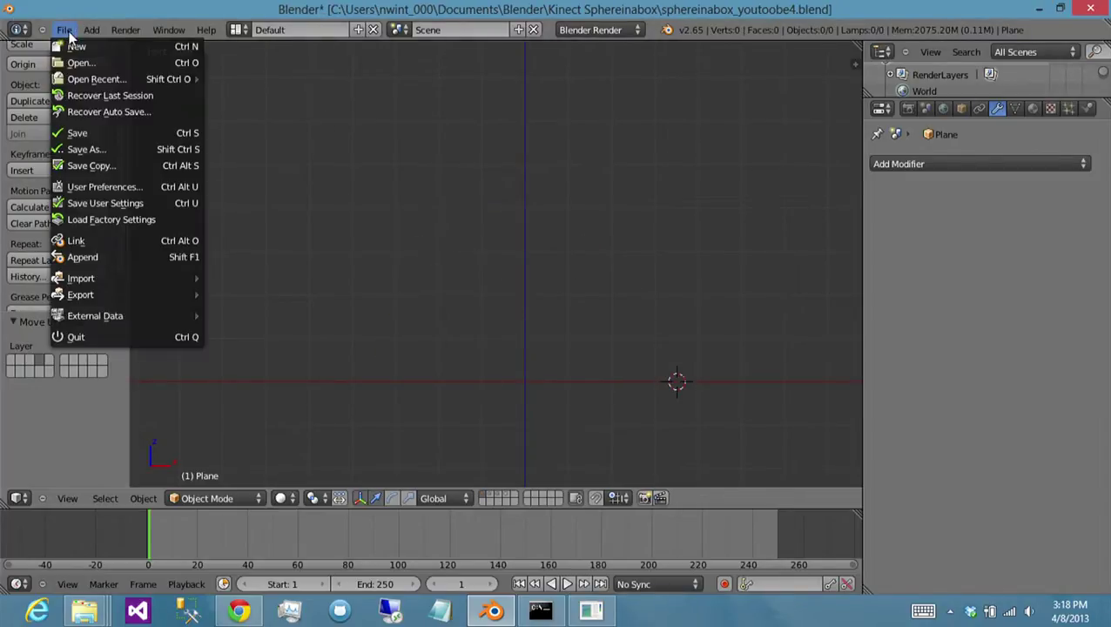
mouse_move(125, 277)
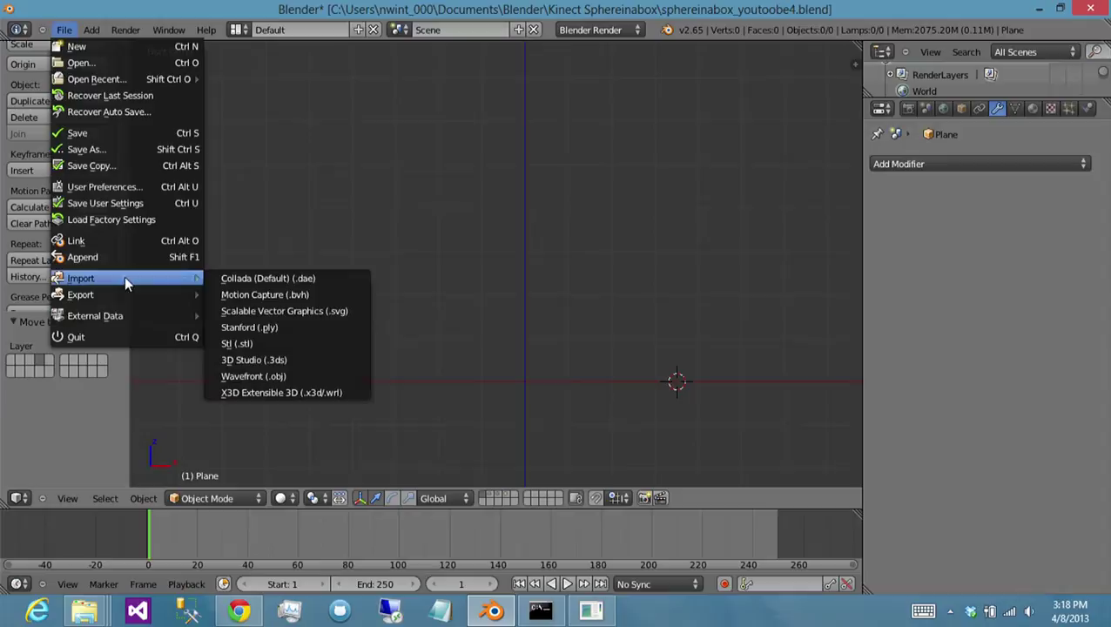
click(294, 326)
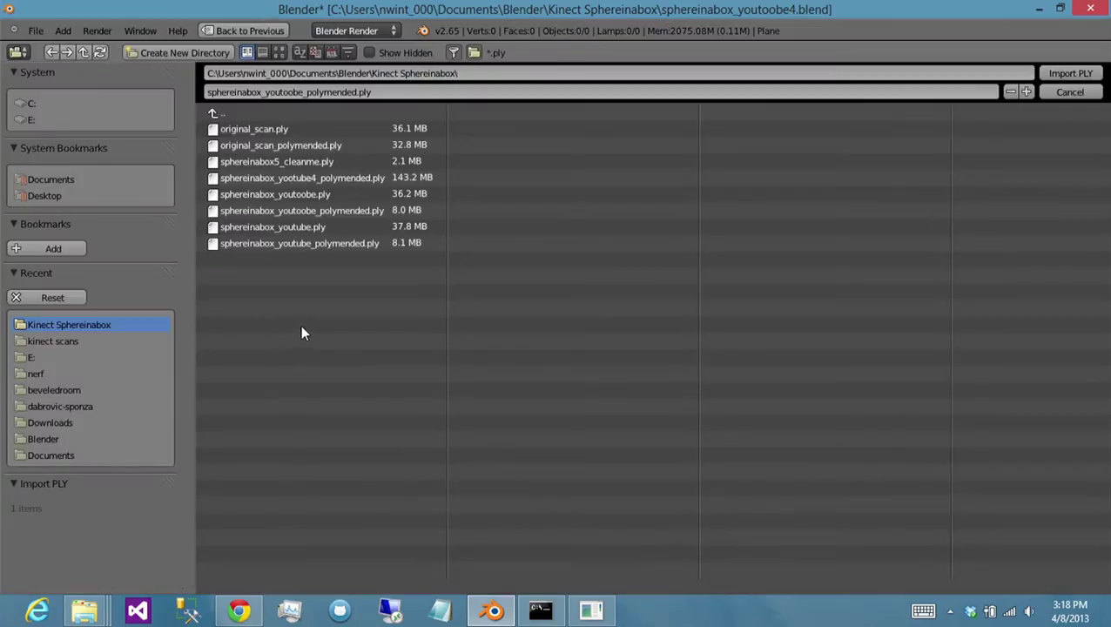
click(372, 177)
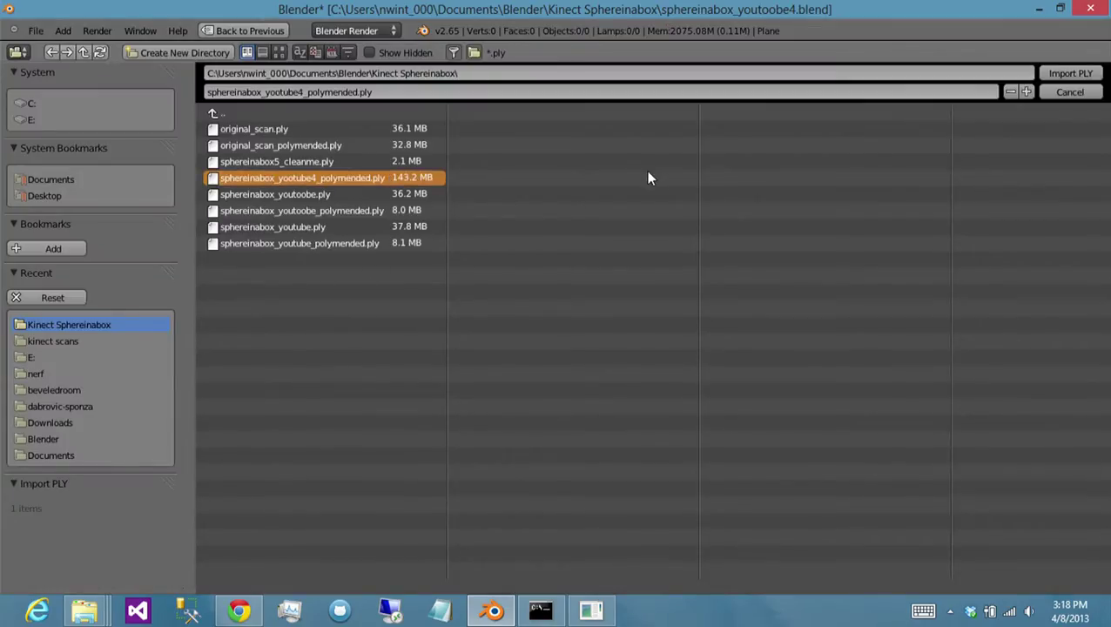
- Switch to the command prompt and rerun the previous PolyMender command with the depth argument set to 9
click(559, 595)
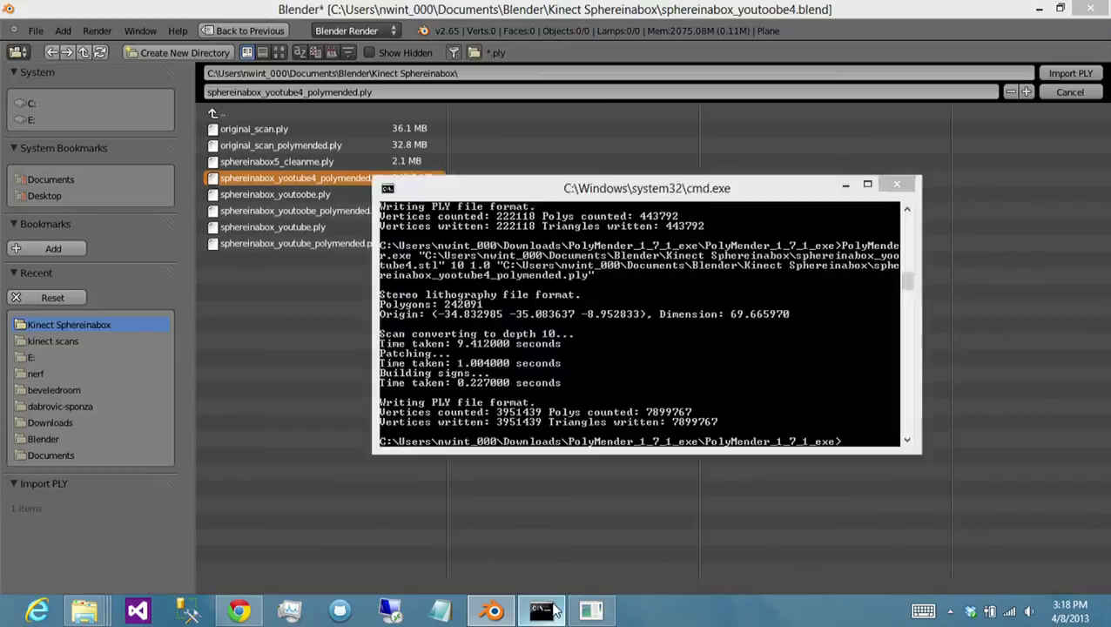
key(Up)
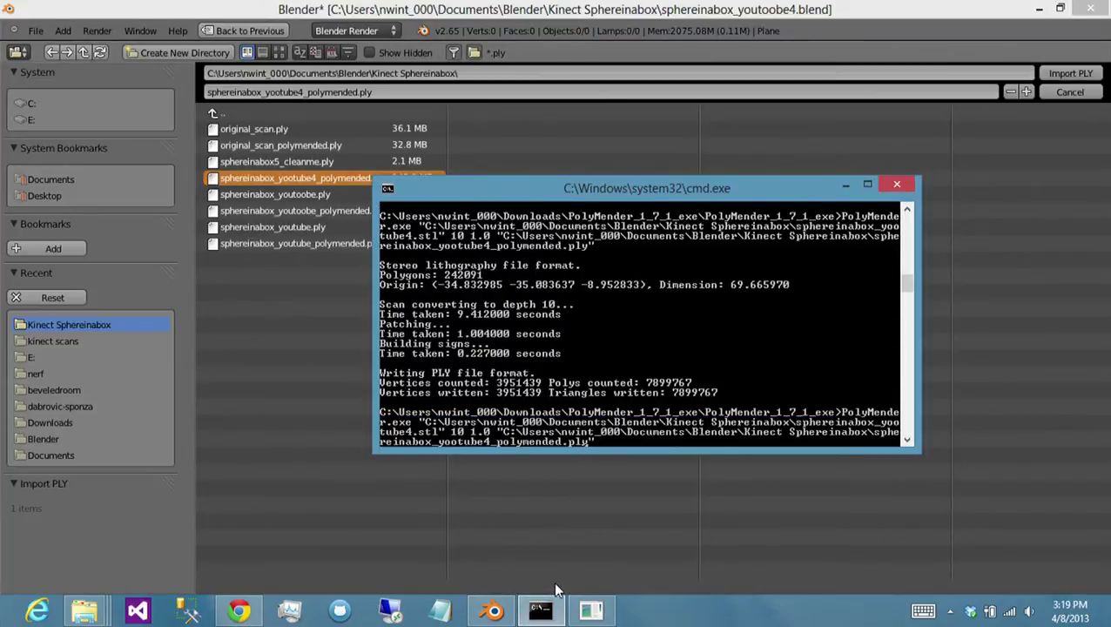
key(ctrl+Left)
key(ctrl+Left)
key(ctrl+Left)
key(ctrl+Left)
key(ctrl+Left)
key(Delete)
key(Delete)
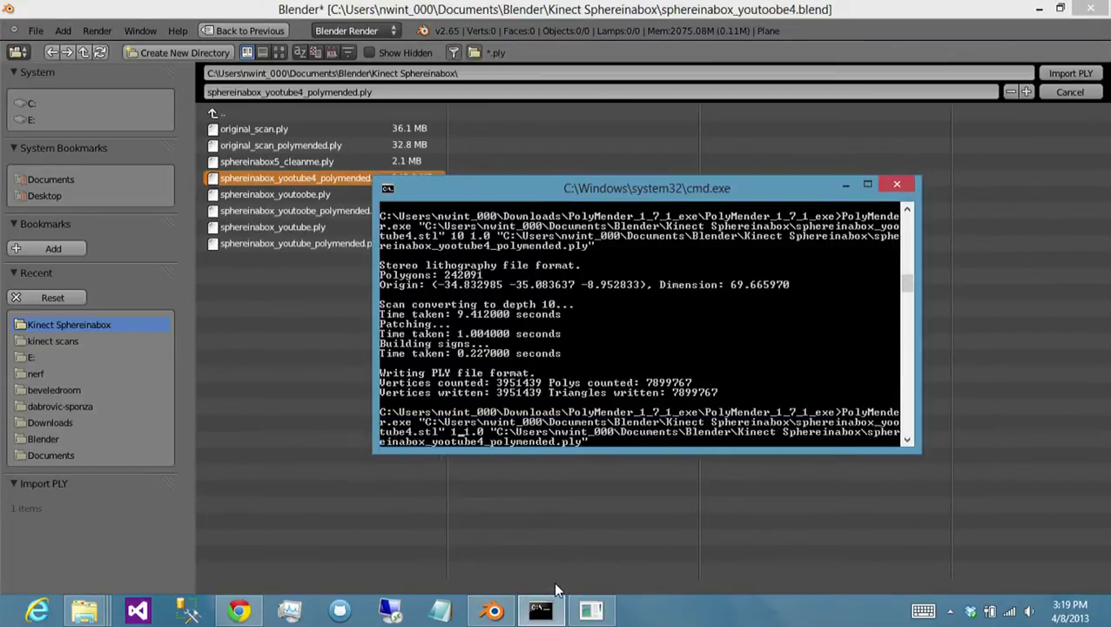
text(9)
key(Return)
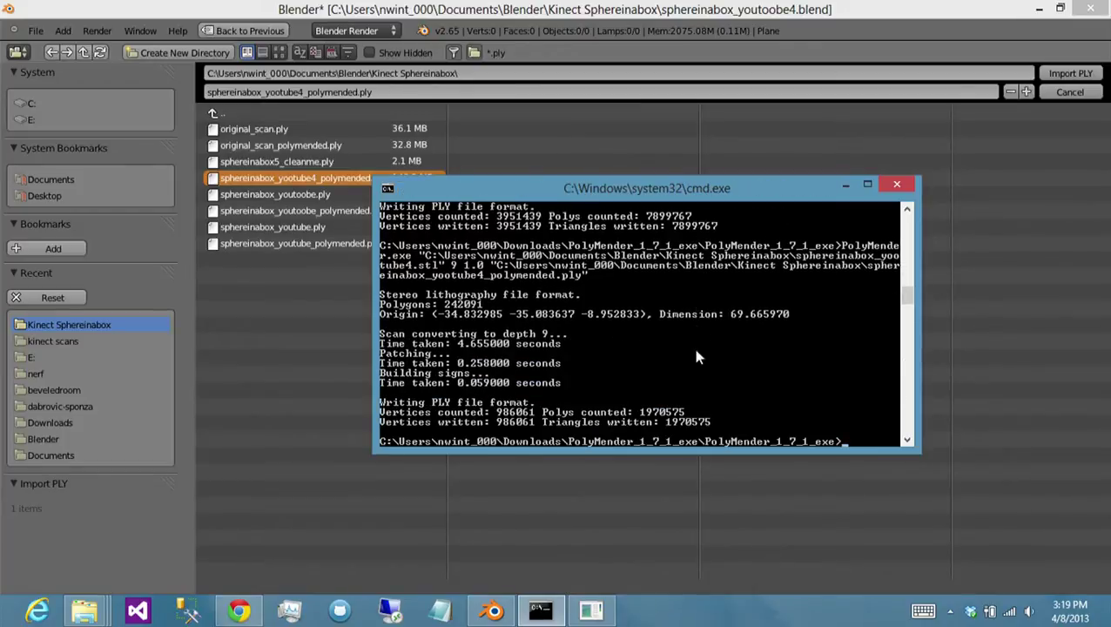
- Return to Blender, refresh the file list and import the regenerated sphereinabox_yootube4_polymended.ply
click(619, 9)
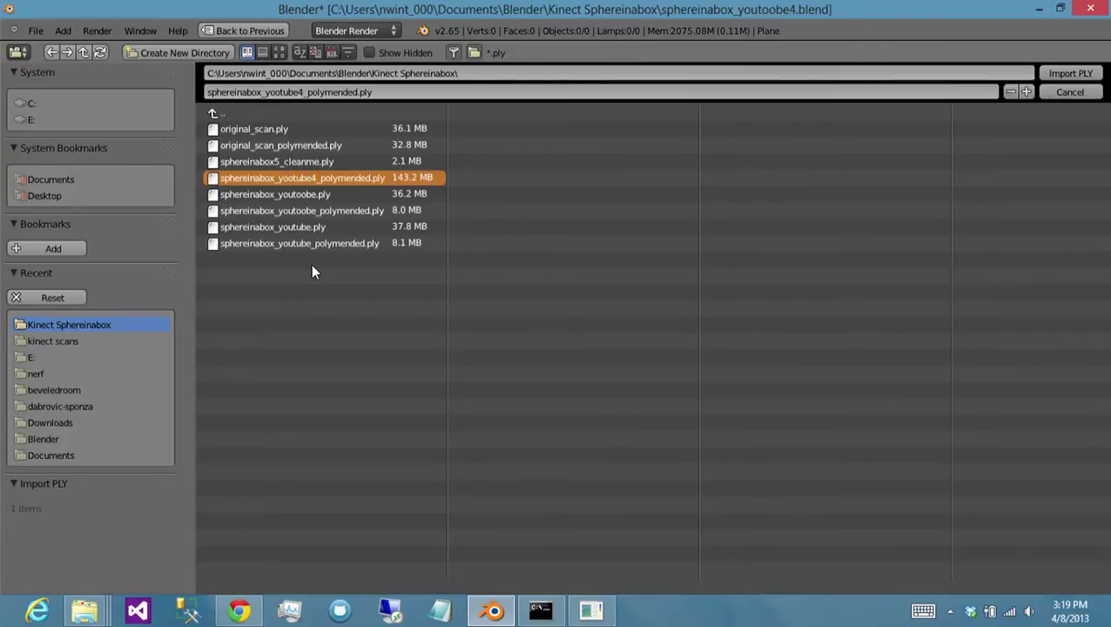
click(99, 52)
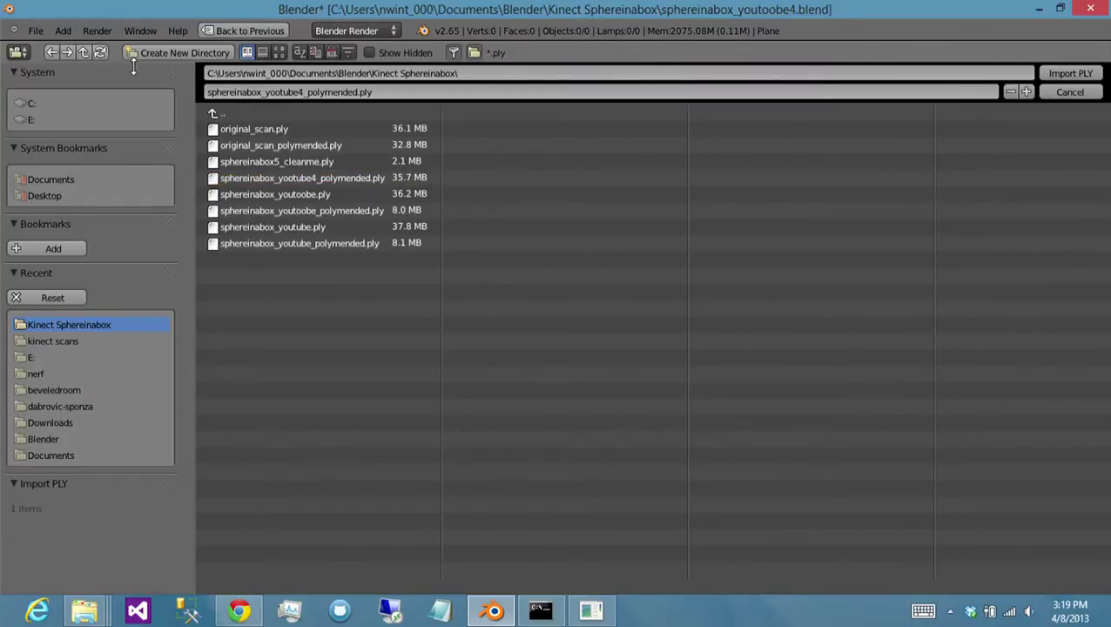
click(366, 180)
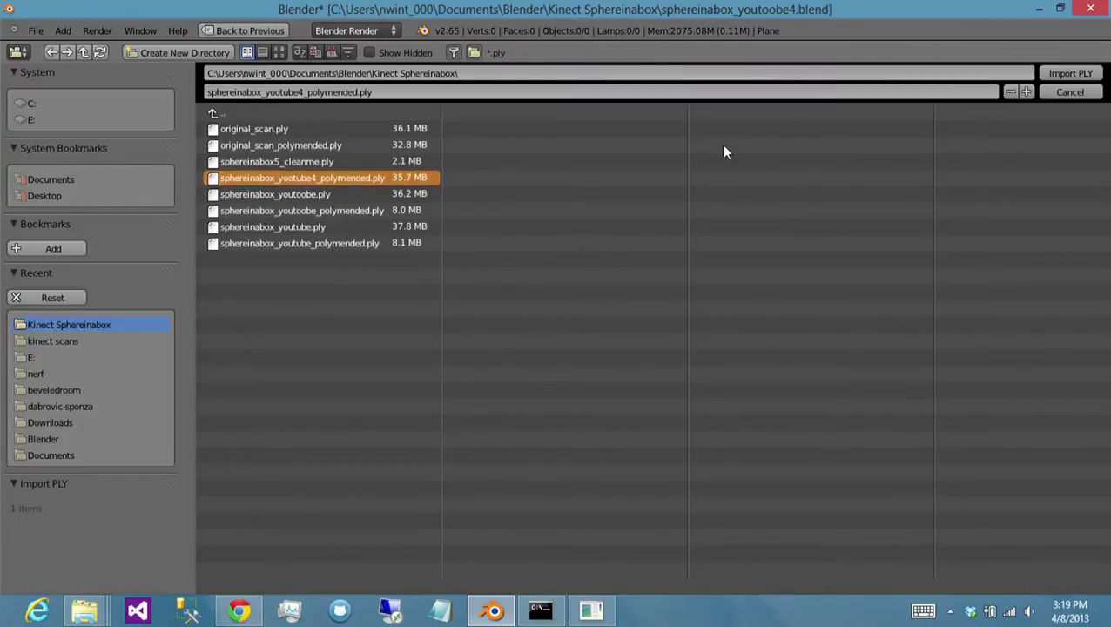
click(1049, 73)
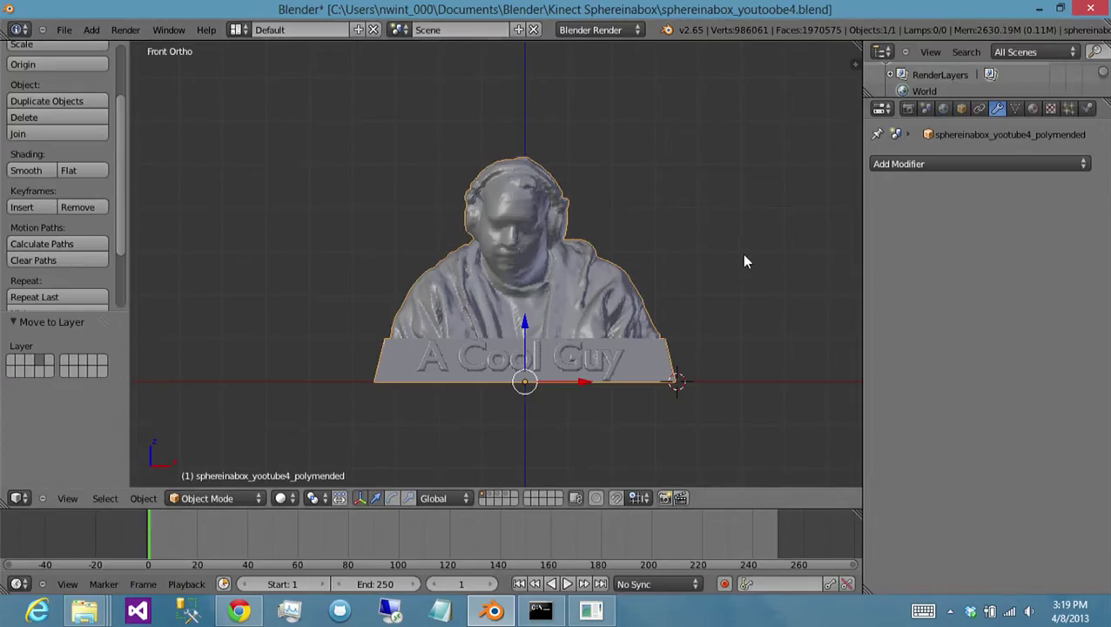
- Examine the imported mesh's density in wireframe around the podium's upper edge and lettering
scroll(745, 260, up, 2)
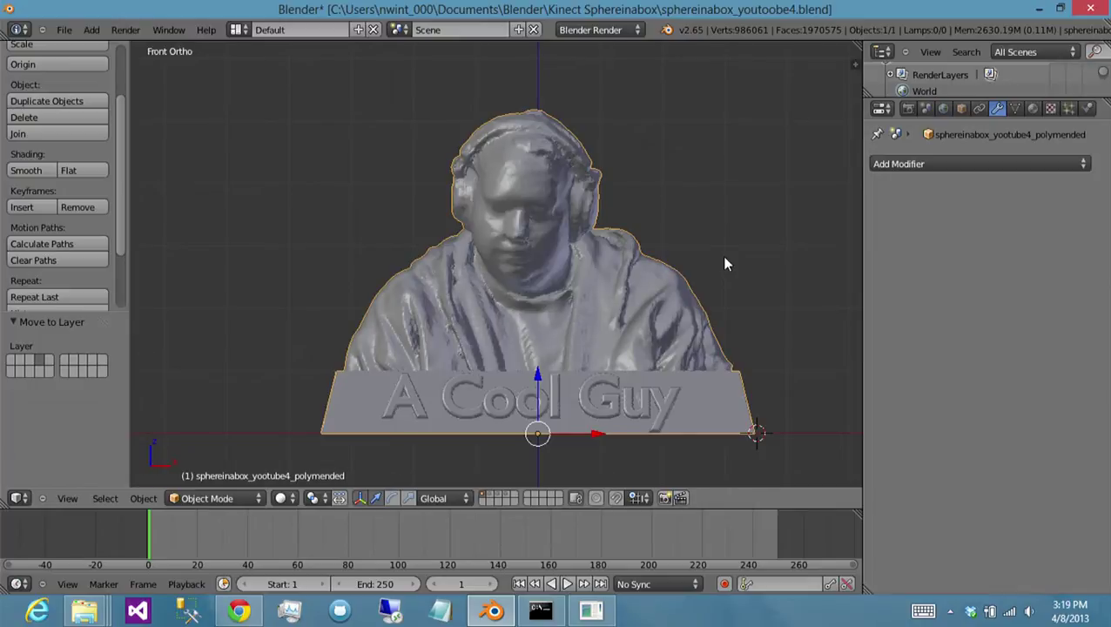
key(z)
scroll(709, 385, up, 3)
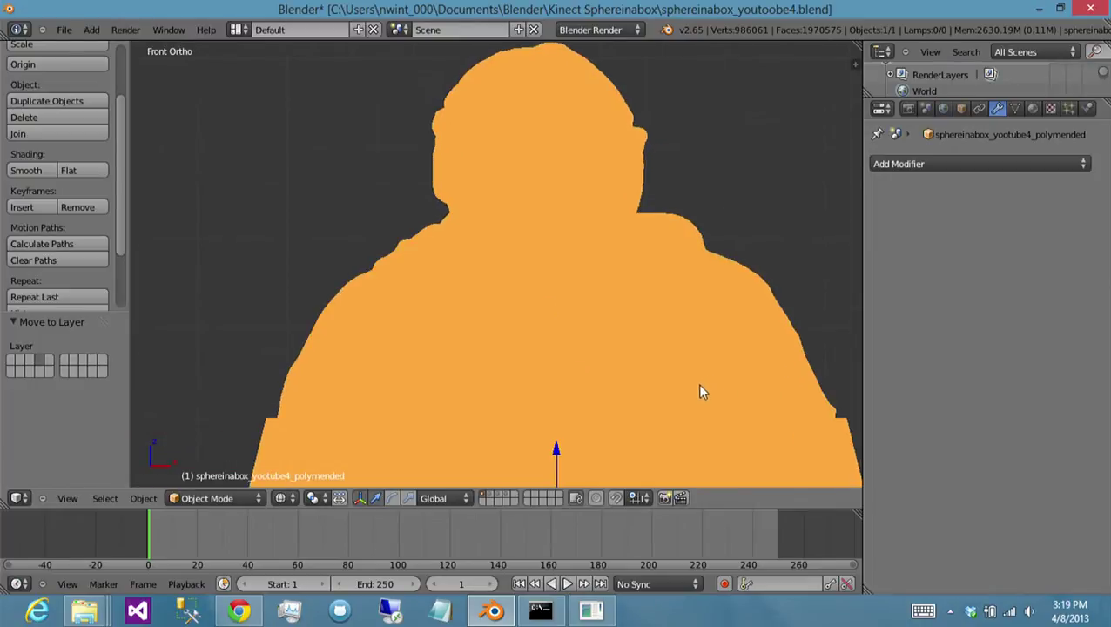
scroll(662, 279, up, 1)
scroll(697, 292, up, 5)
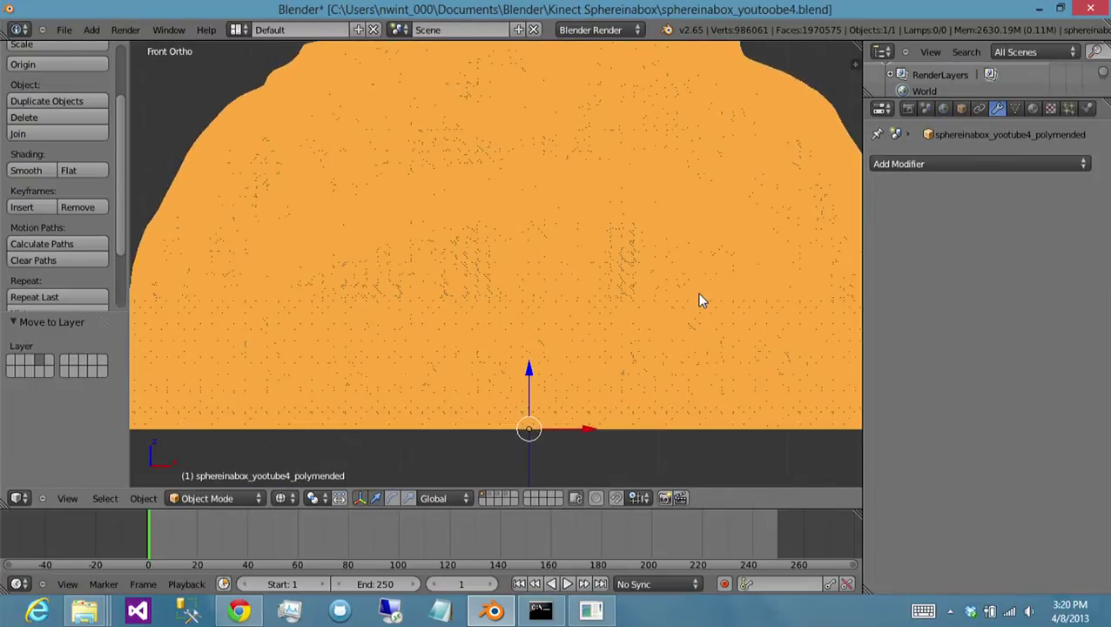
scroll(696, 293, up, 2)
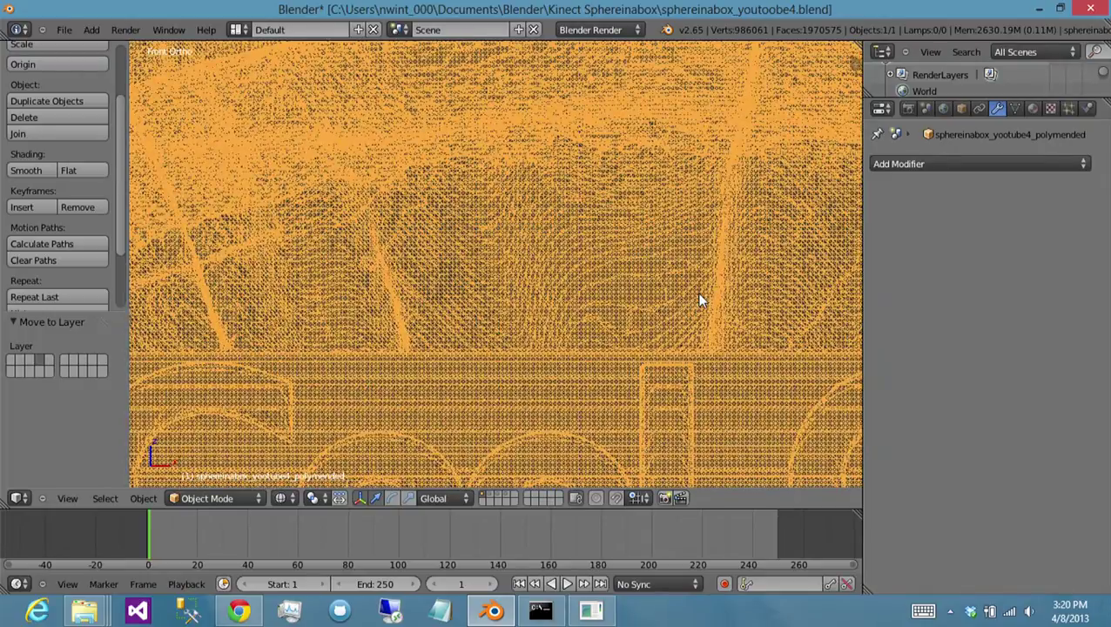
scroll(687, 284, up, 3)
shift+middle_drag(684, 285, 734, 215)
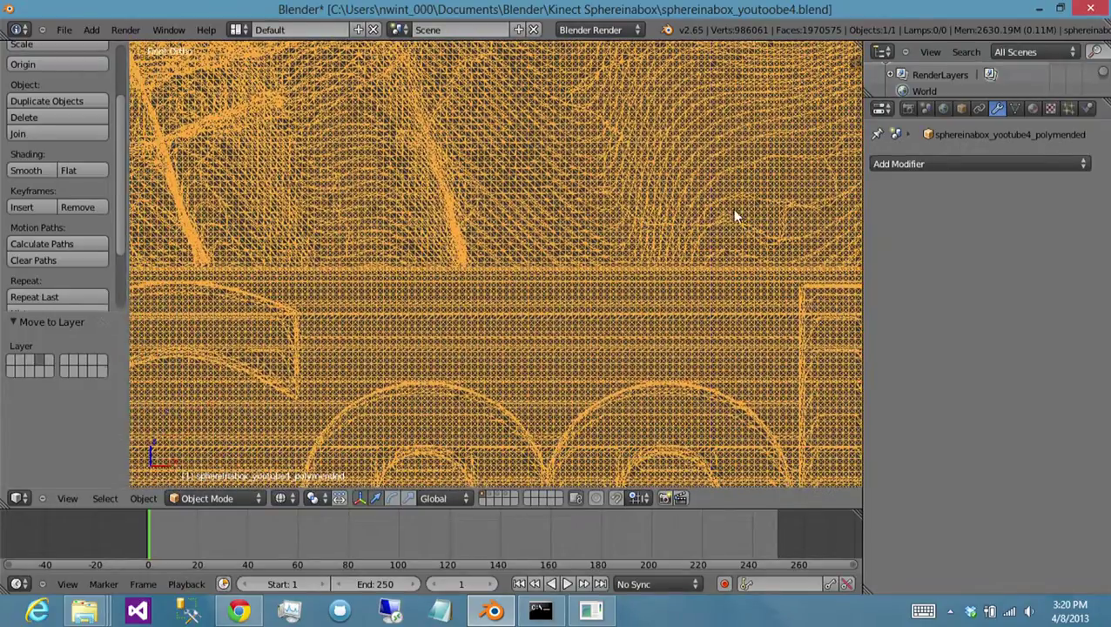
shift+middle_drag(680, 259, 679, 230)
- Return to solid shading and inspect the surface of the lettering, podium and bust from several angles
key(z)
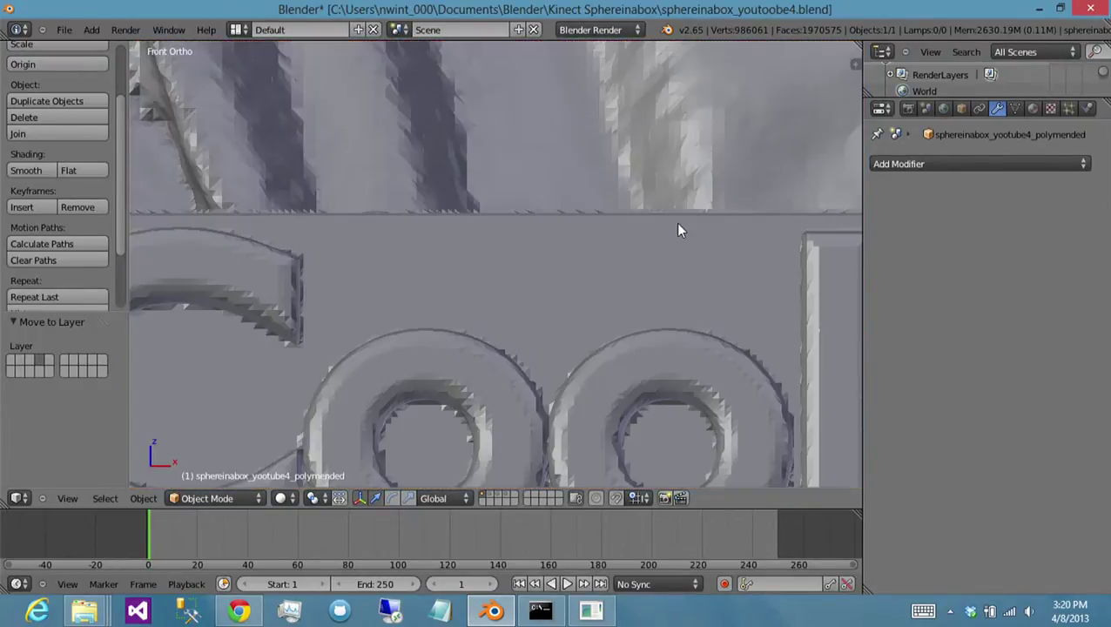
scroll(675, 222, down, 3)
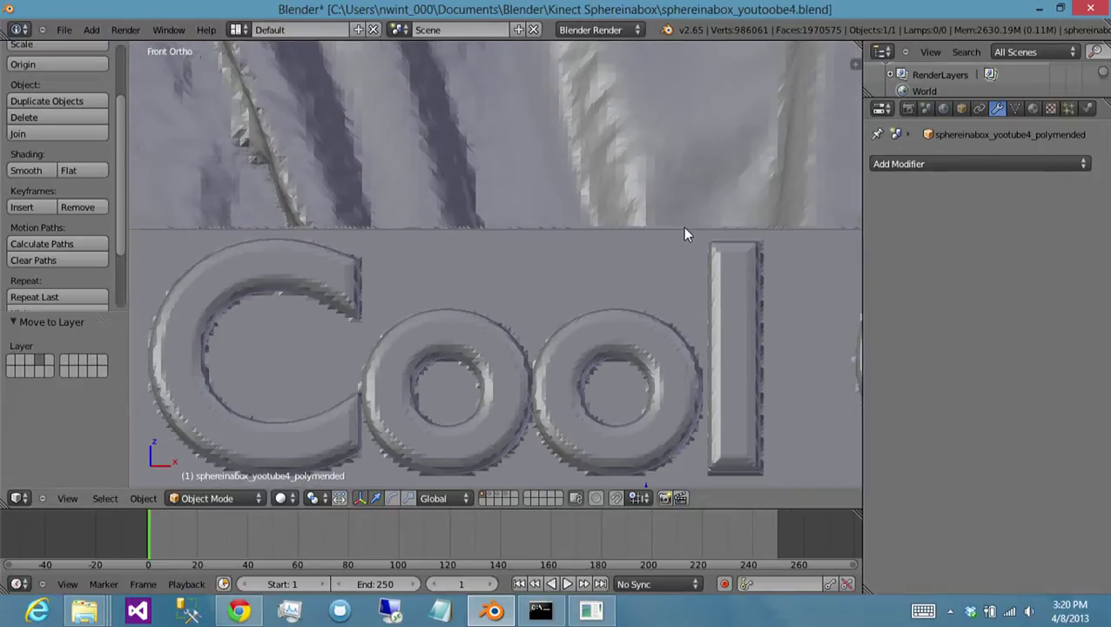
scroll(683, 233, down, 2)
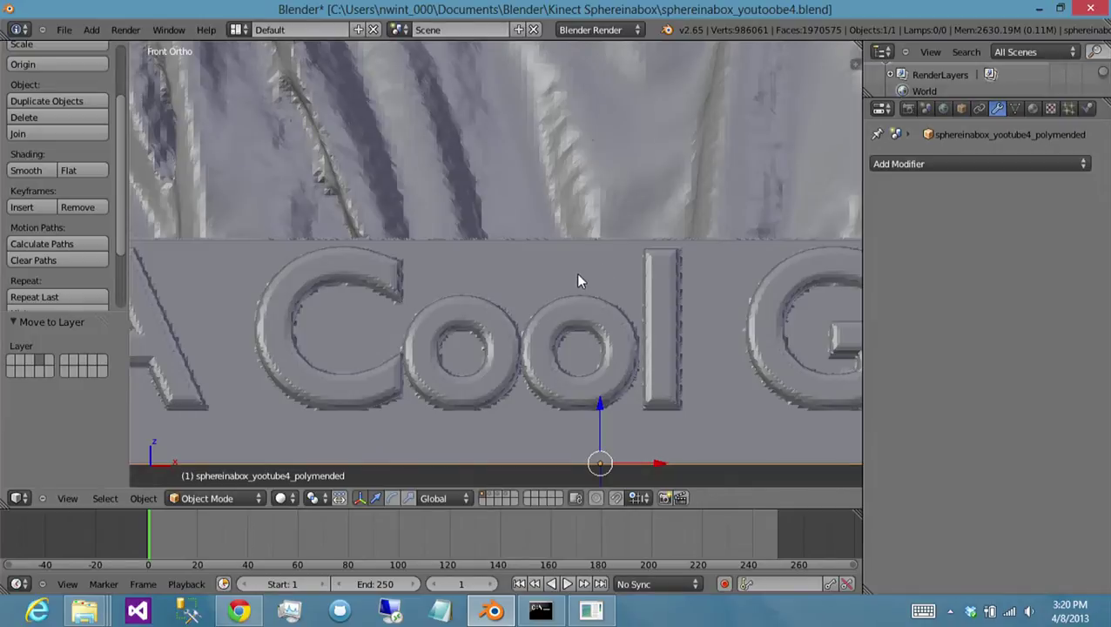
middle_drag(578, 277, 493, 260)
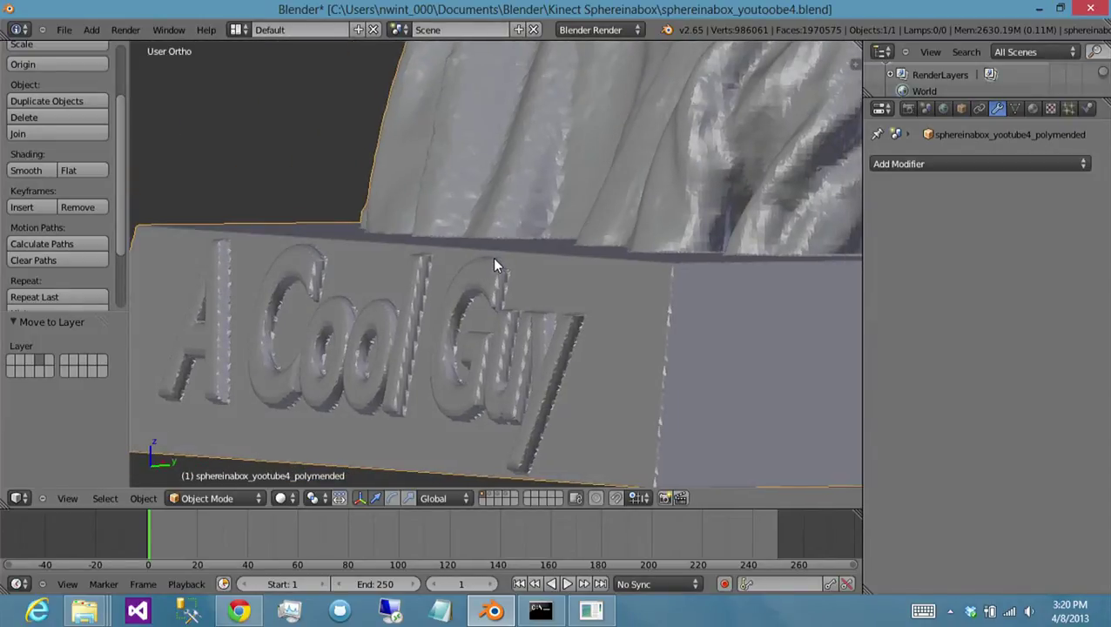
scroll(493, 258, down, 3)
middle_drag(635, 235, 538, 244)
mouse_move(523, 257)
middle_down()
mouse_move(582, 275)
mouse_move(687, 258)
mouse_move(663, 223)
middle_up()
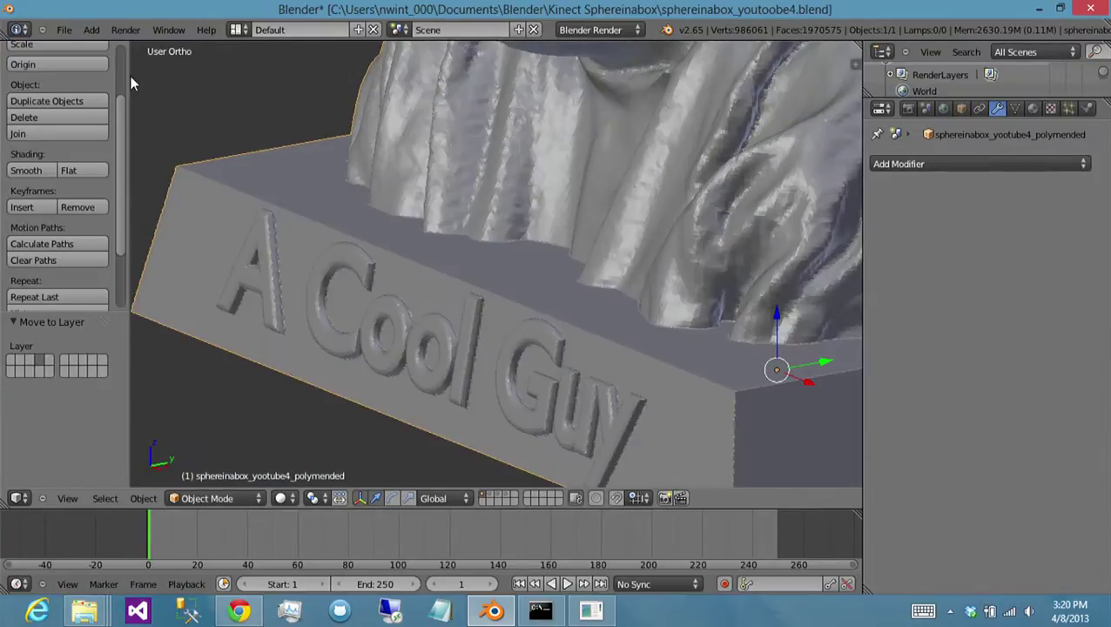
- Export the imported model as sphereinabox_yootube4_polymended.stl in the Kinect Sphereinabox folder
click(67, 31)
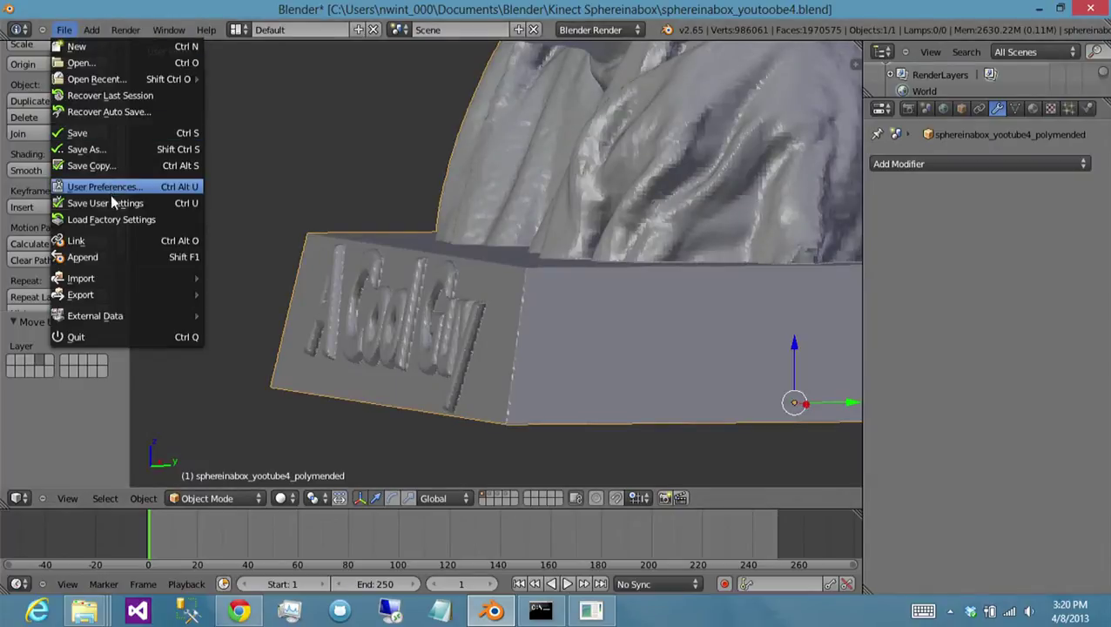
mouse_move(124, 292)
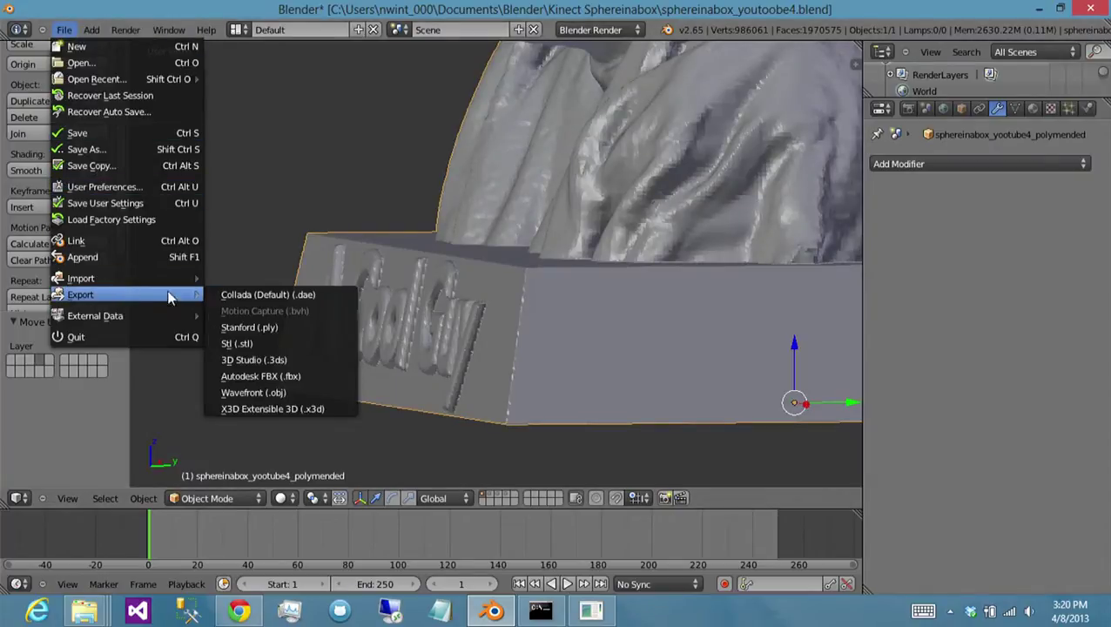
click(300, 344)
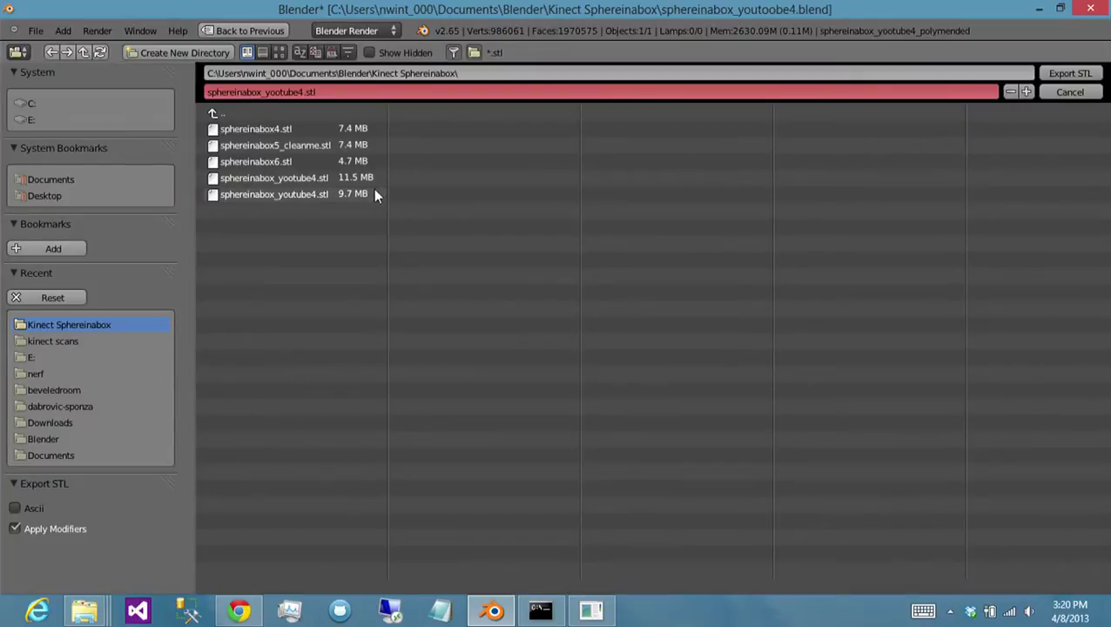
click(300, 92)
text(_)
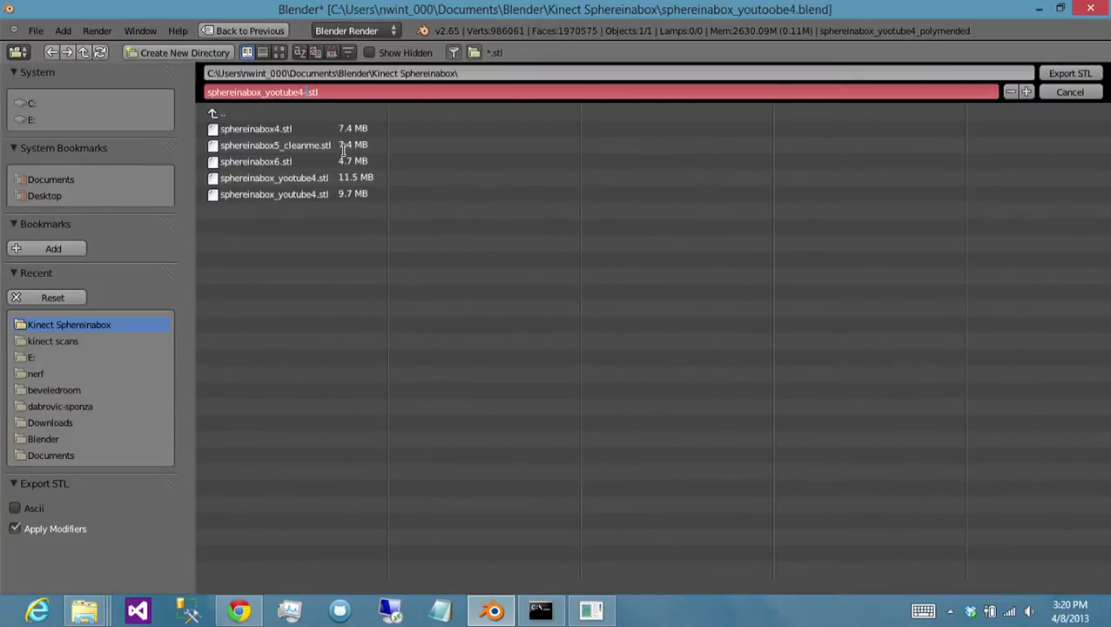
text(polymende)
text(d)
key(Return)
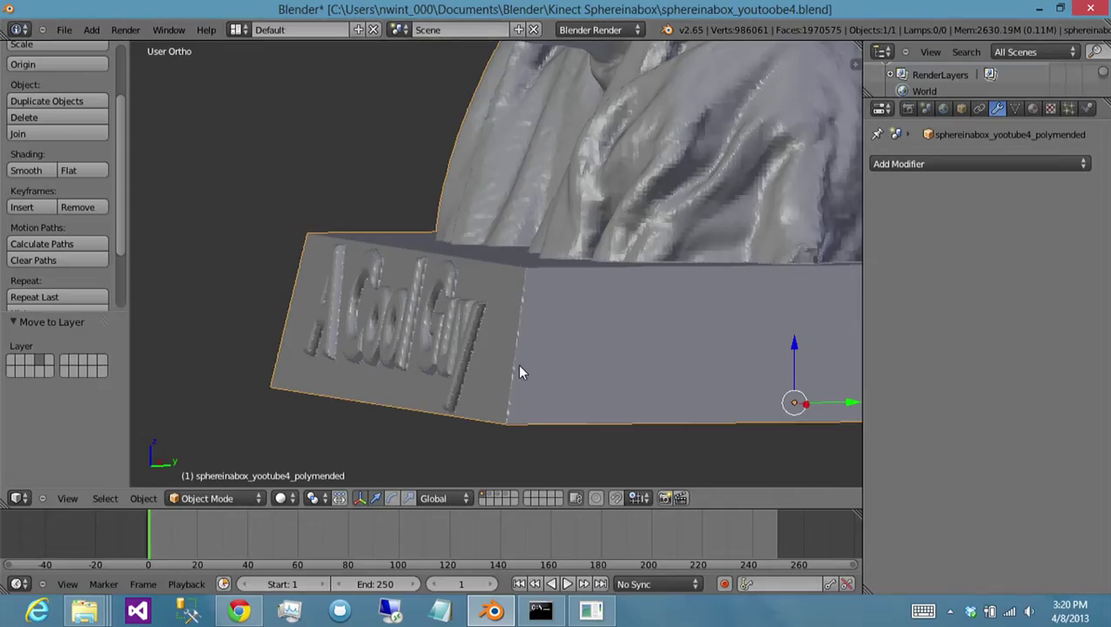
- Save the scene under the incremented file name sphereinabox_youtoobe5.blend
key(ctrl+shift+s)
key(KP_Add)
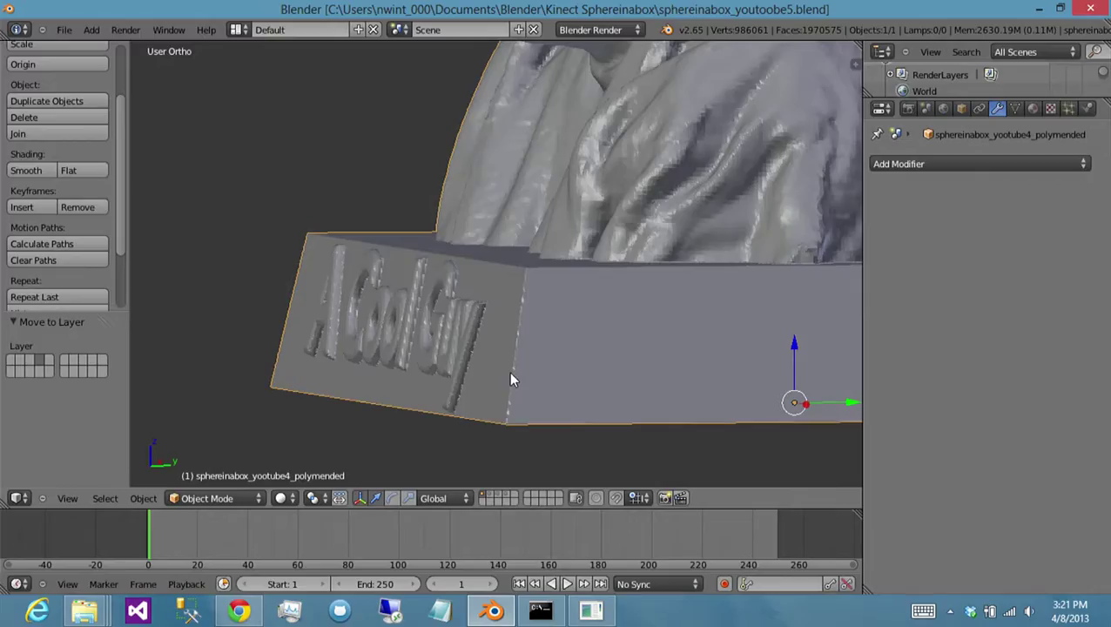
- Switch to File Explorer and copy the path of sphereinabox_yootube4_polymended.stl from the Kinect Sphereinabox folder
mouse_move(84, 609)
click(461, 522)
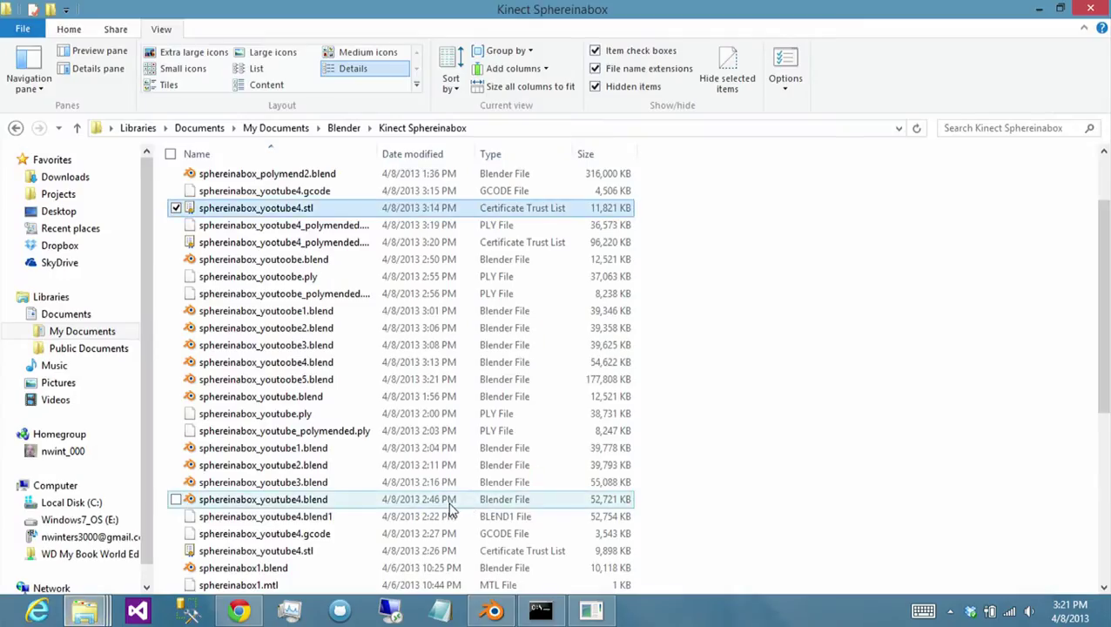
click(368, 244)
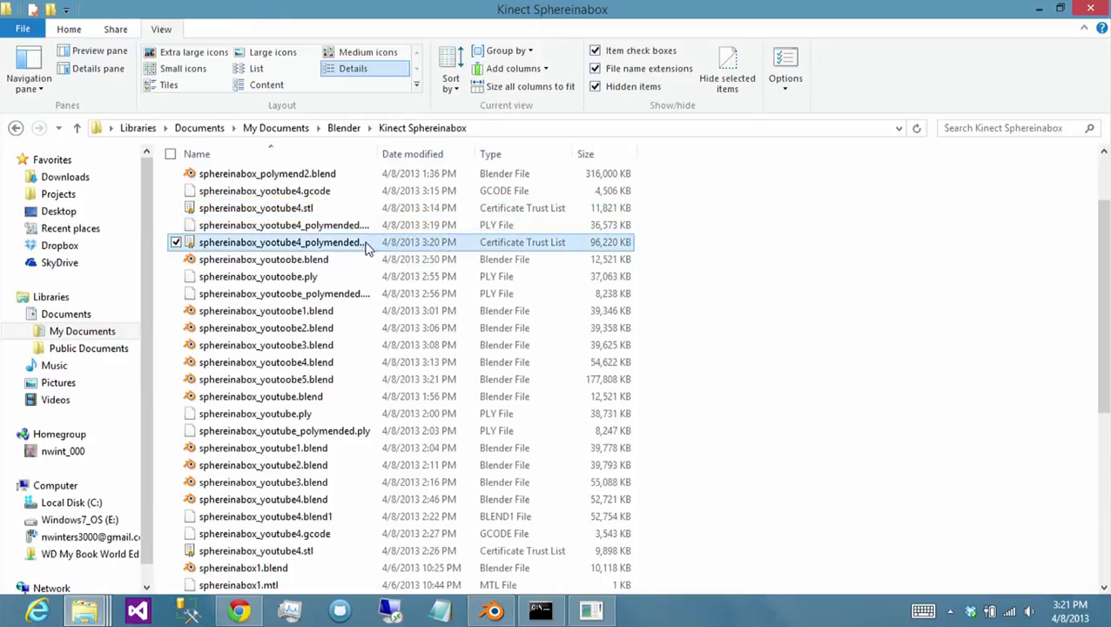
right_click(366, 247)
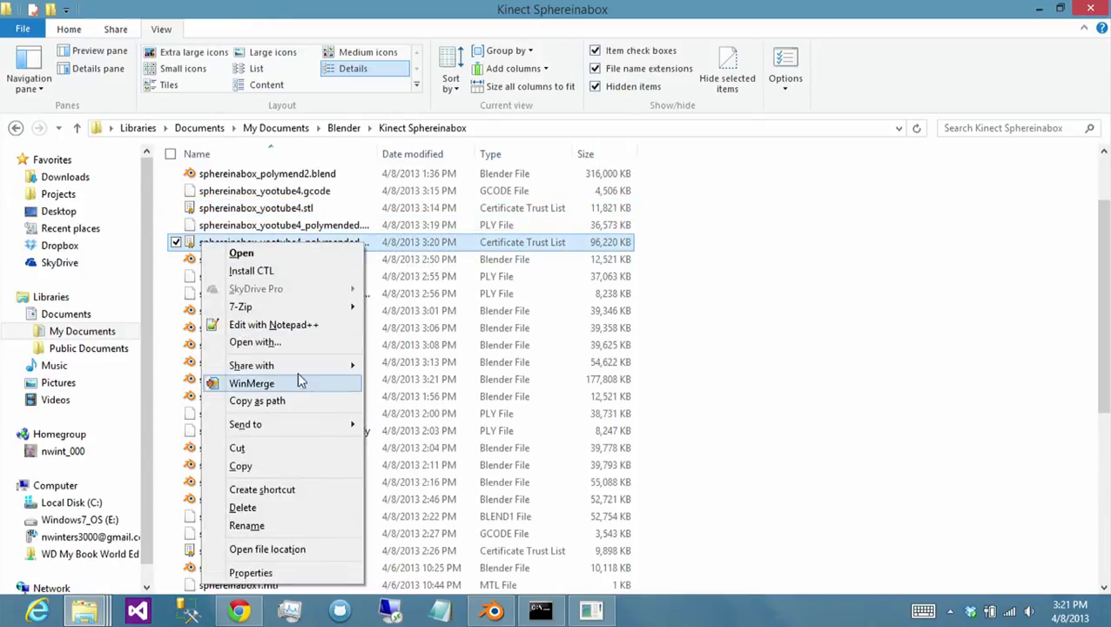
click(302, 400)
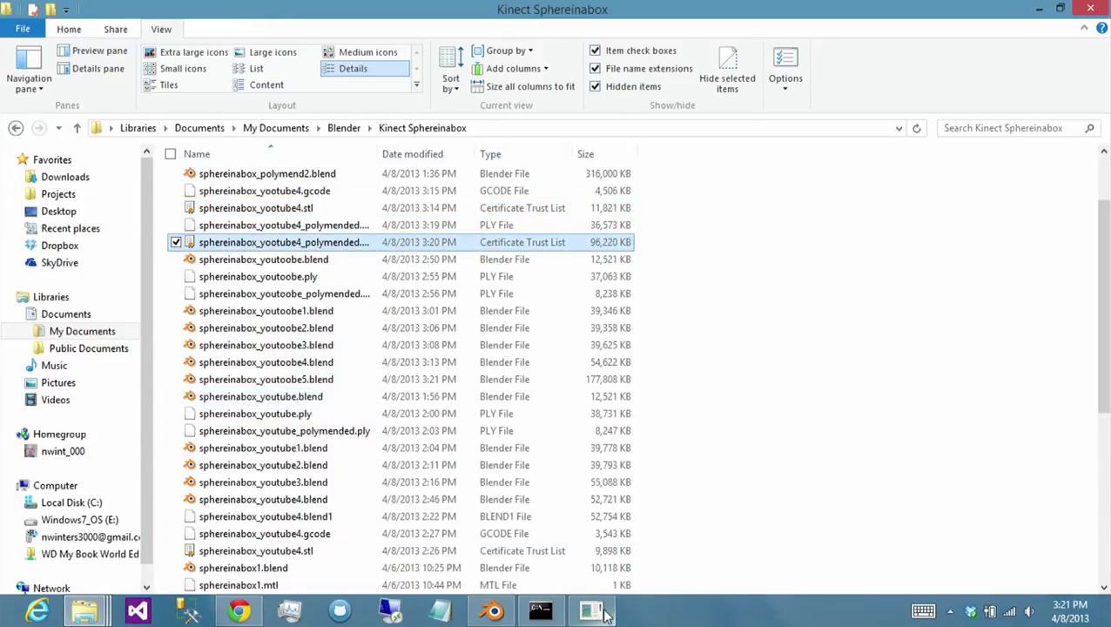
- Try to slice the STL at the copied path in Slic3r with the existing settings, and switch back to Blender
click(601, 613)
click(146, 163)
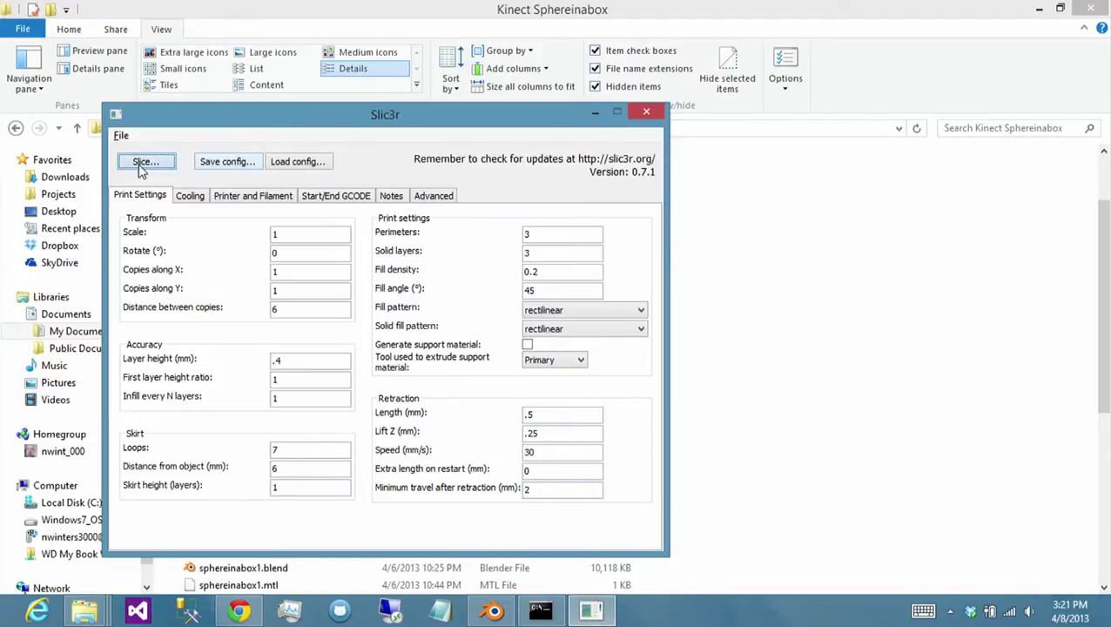
key(ctrl+v)
key(Return)
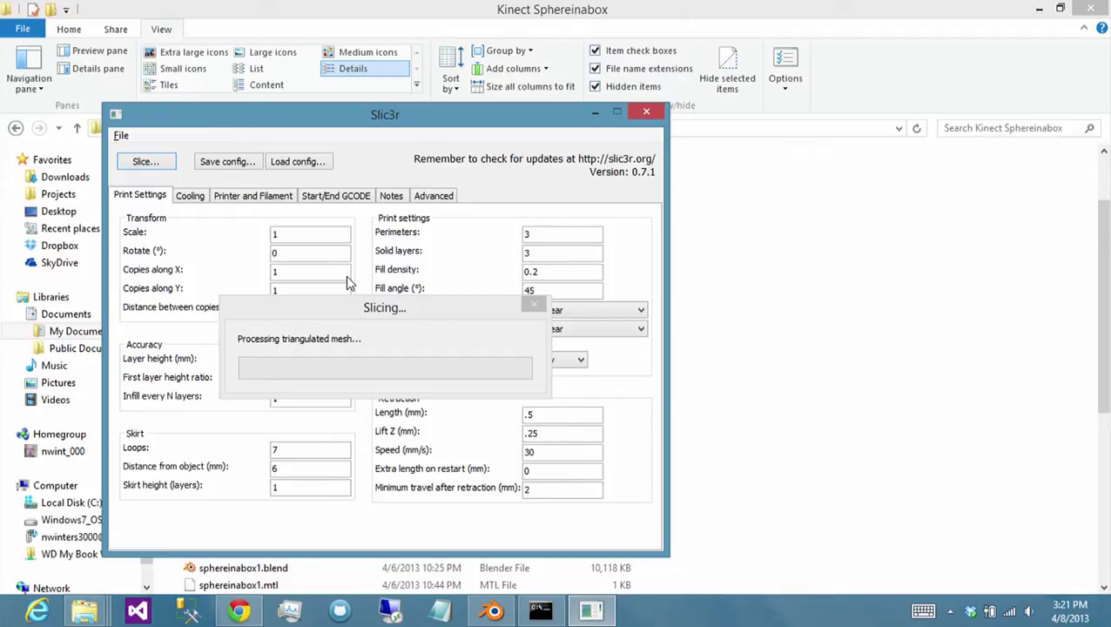
click(491, 611)
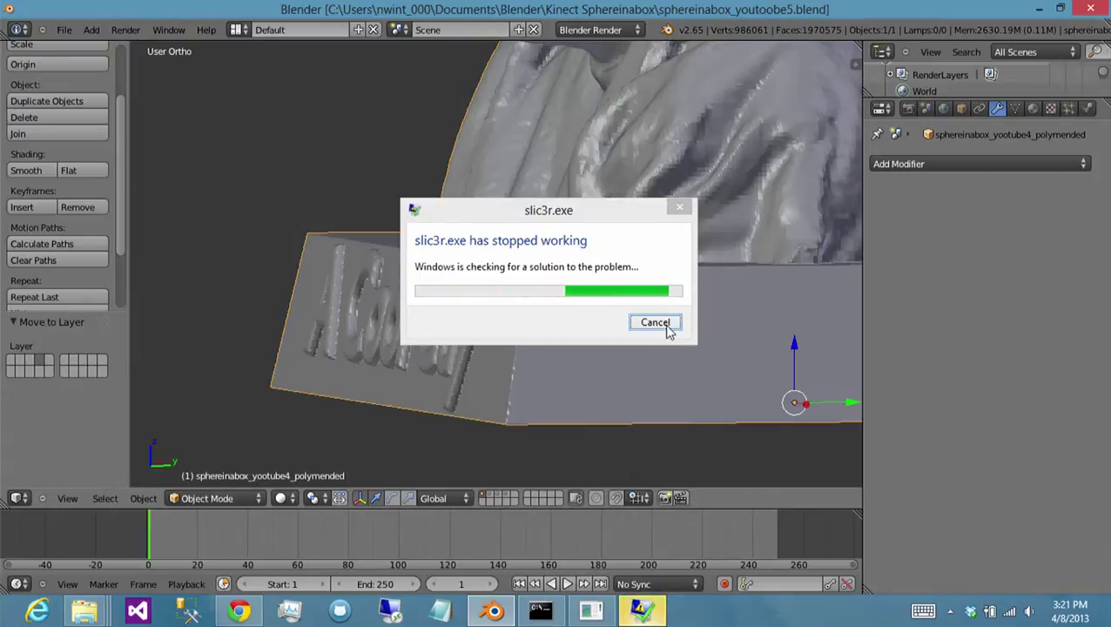
- Dismiss the Slic3r crash report and rerun the previous PolyMender command on sphereinabox_yootube4.stl with depth 8 in the command prompt
click(664, 325)
click(661, 326)
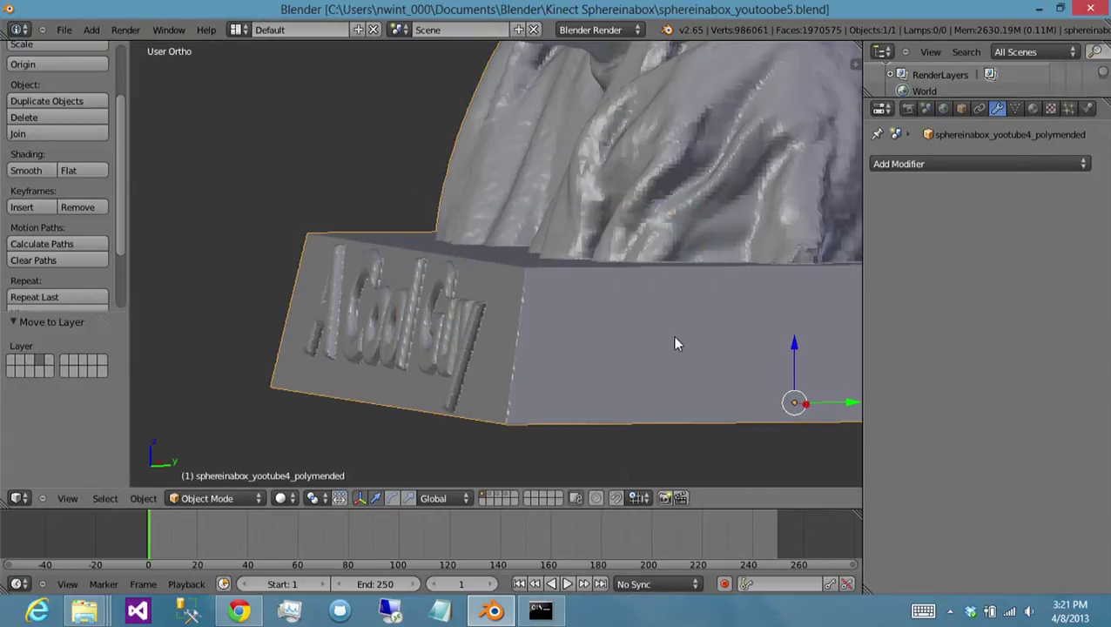
click(545, 610)
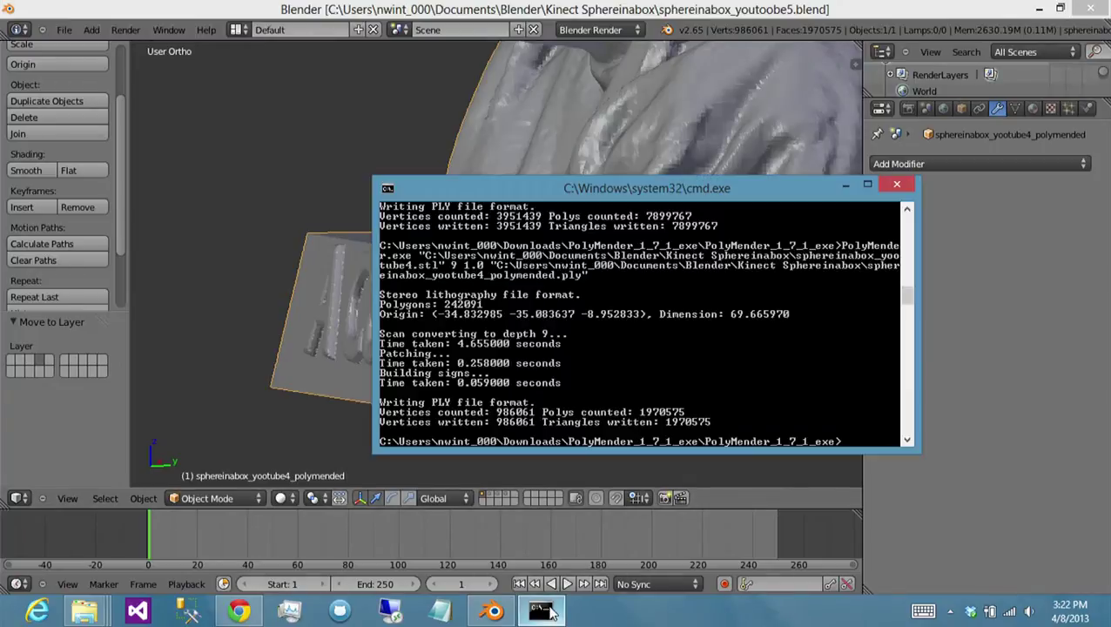
key(Up)
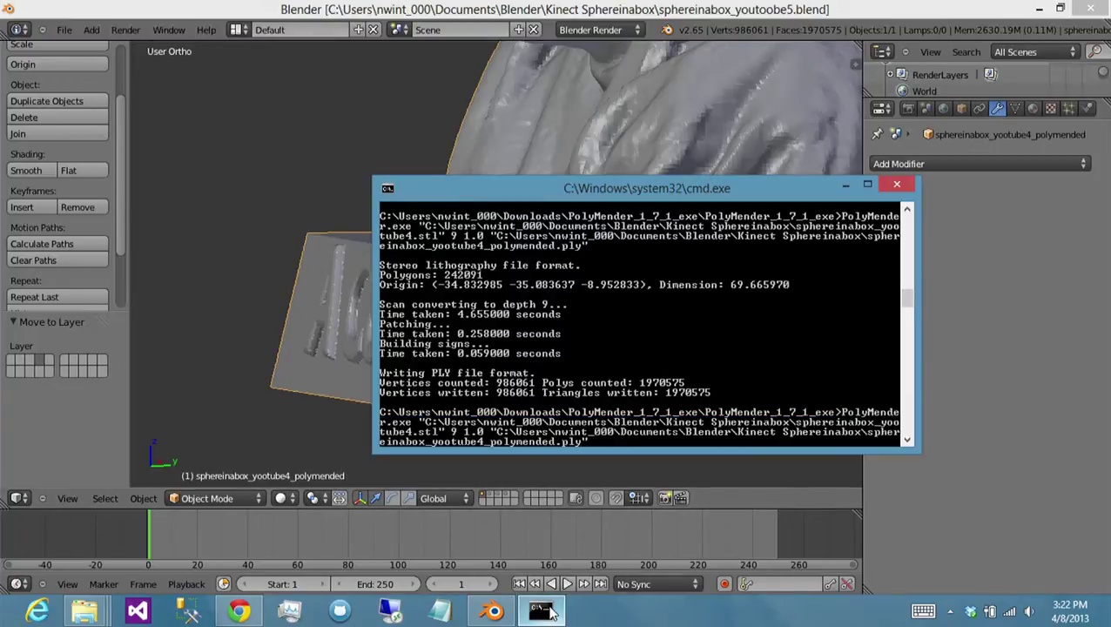
key(ctrl+Left)
key(ctrl+Left)
key(ctrl+Left)
key(Left)
key(BackSpace)
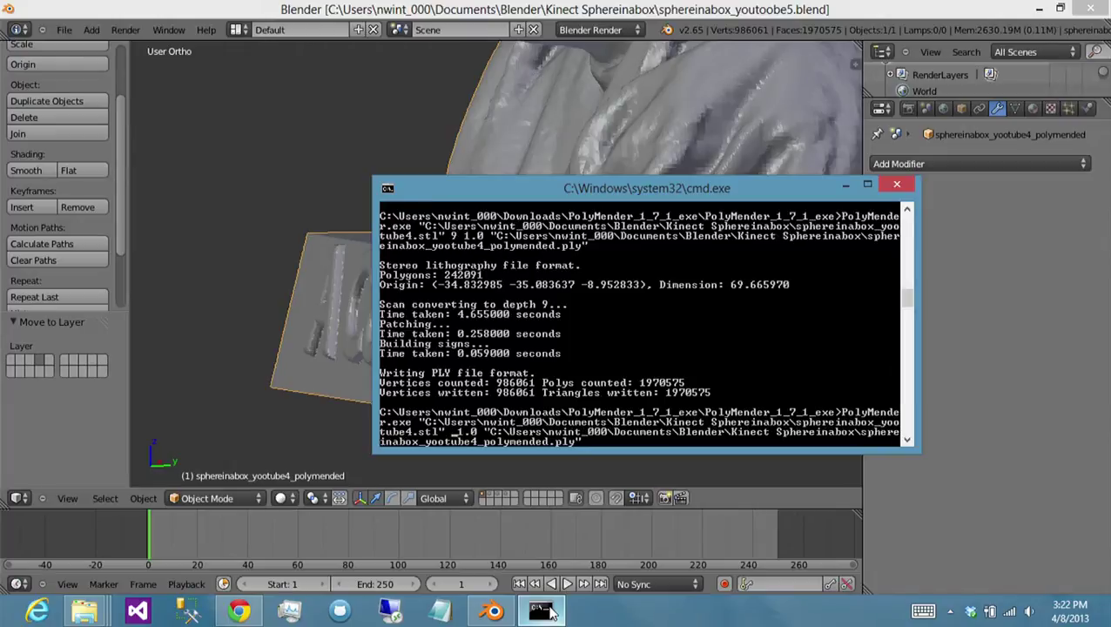
text(8)
key(Return)
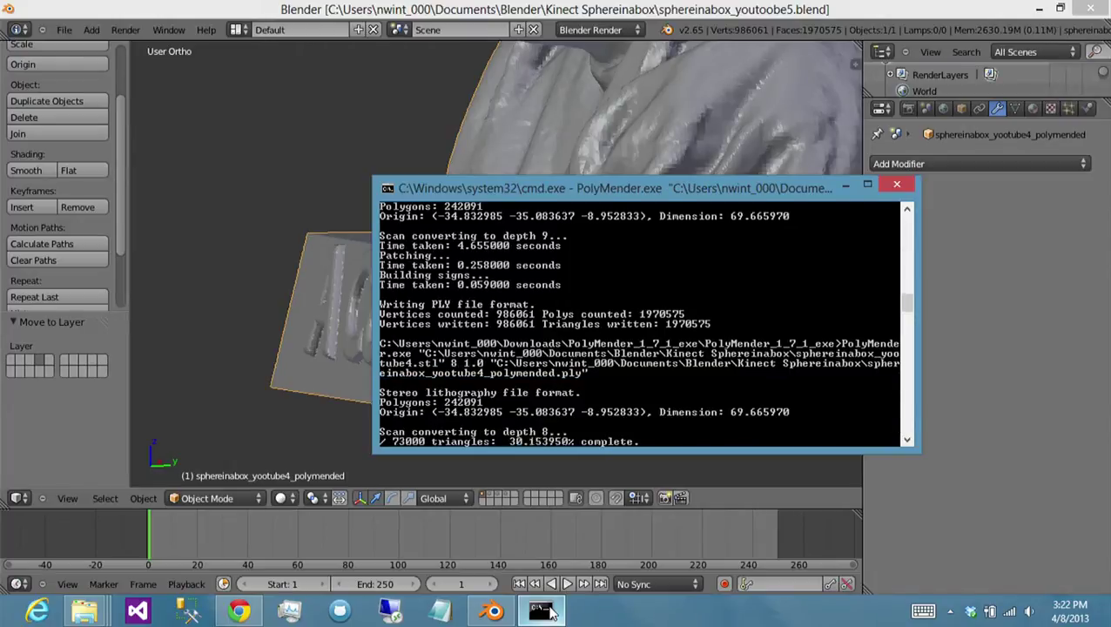
- Switch back to Blender and delete the dense polymended model from the scene
click(541, 612)
key(x)
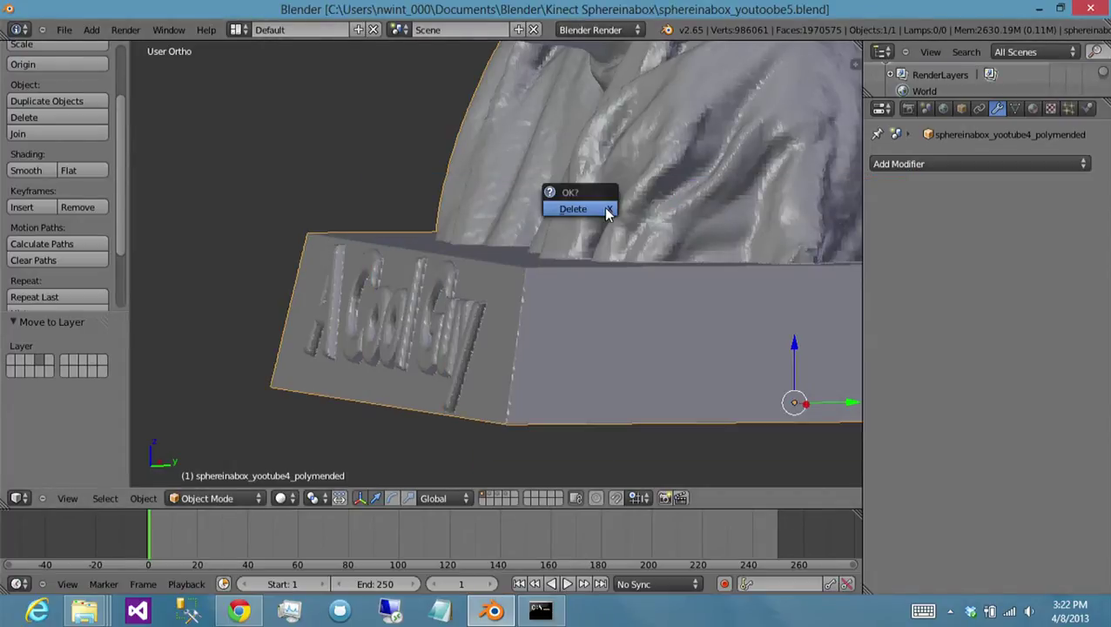
click(603, 209)
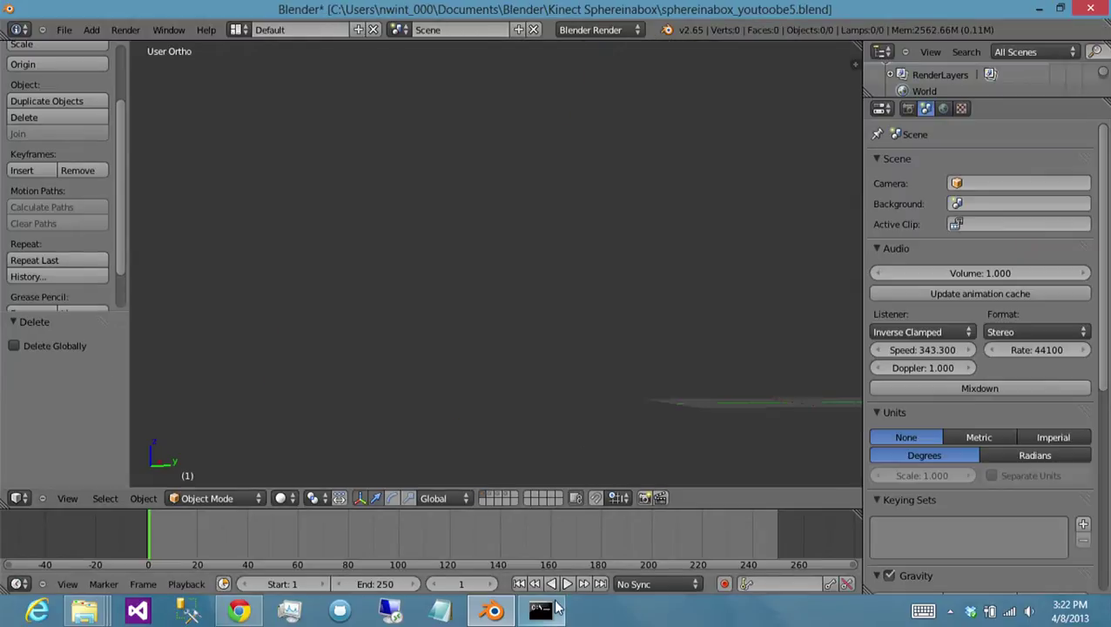
click(550, 609)
click(555, 608)
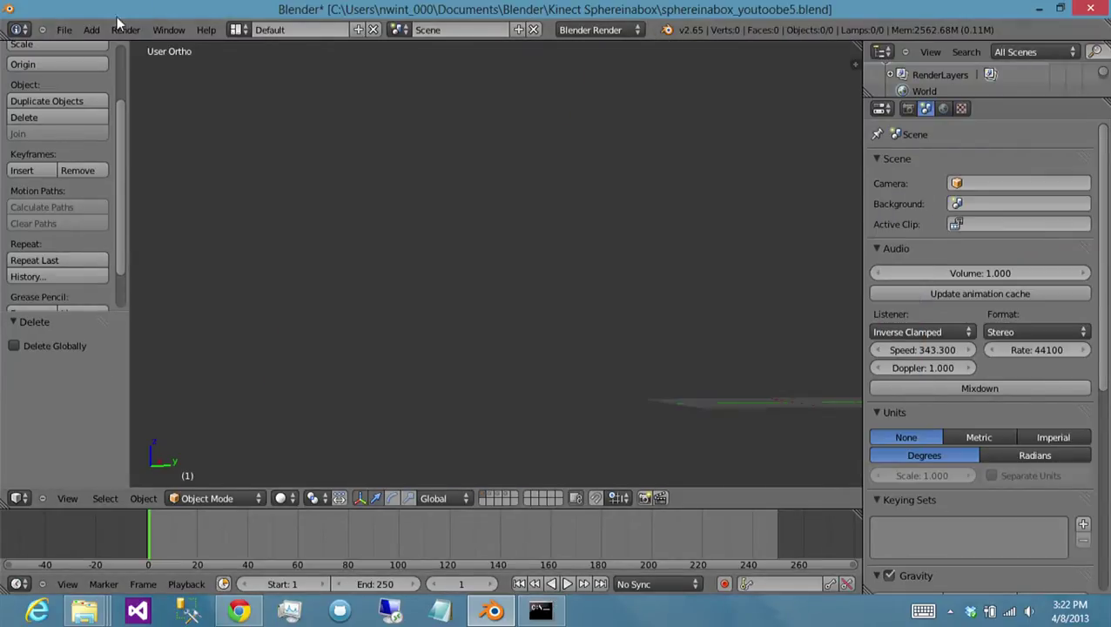
- Import the regenerated sphereinabox_yootube4_polymended.ply and view its front lettering up close
click(64, 30)
mouse_move(116, 277)
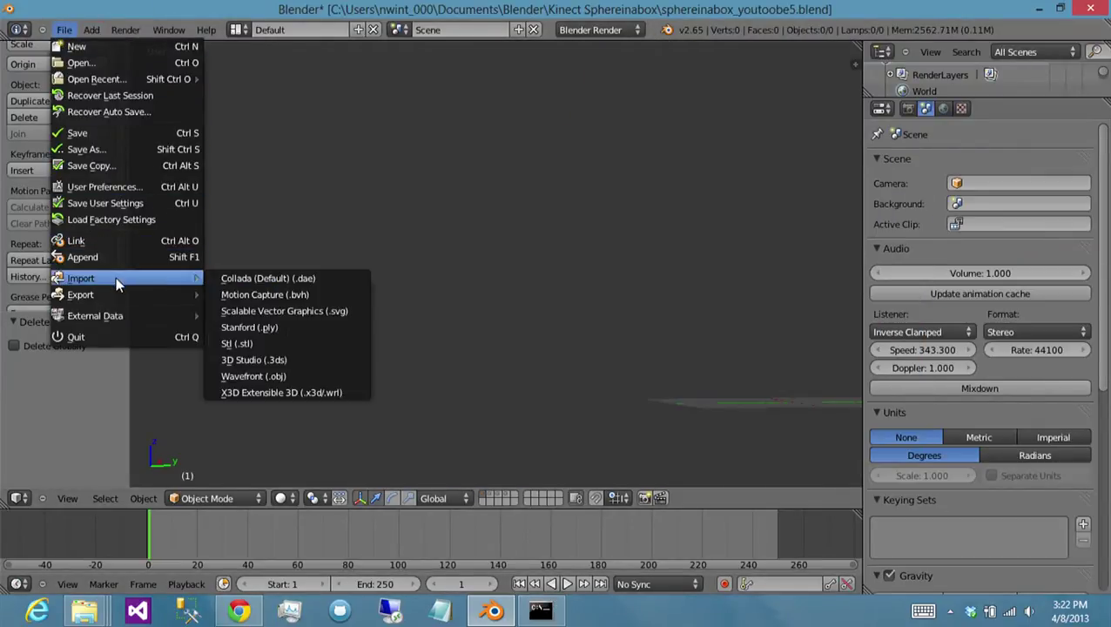
click(311, 328)
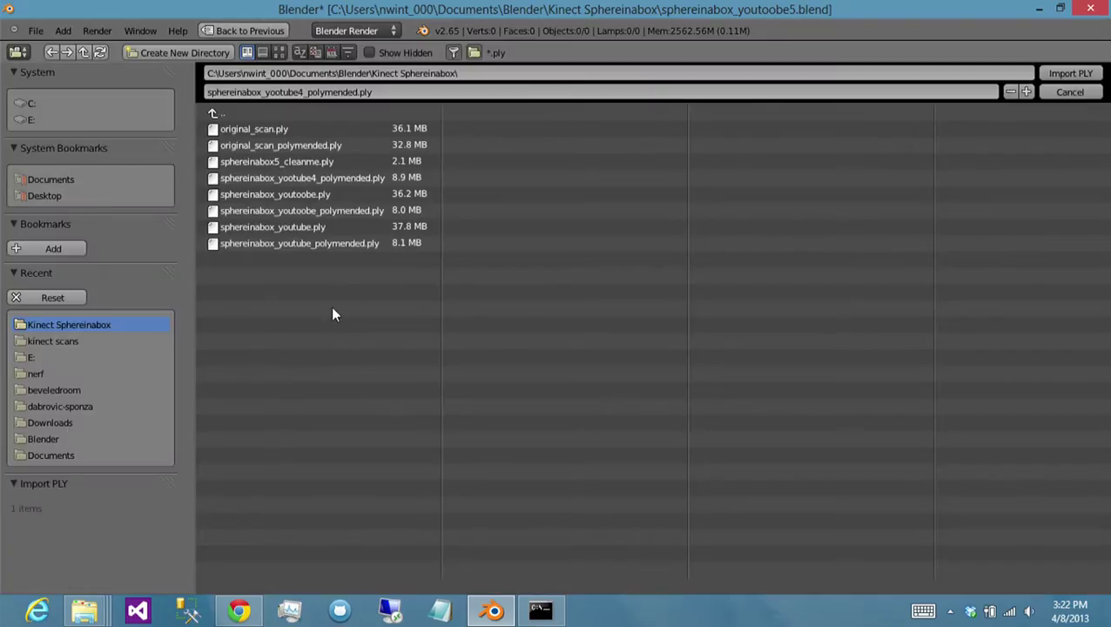
click(391, 178)
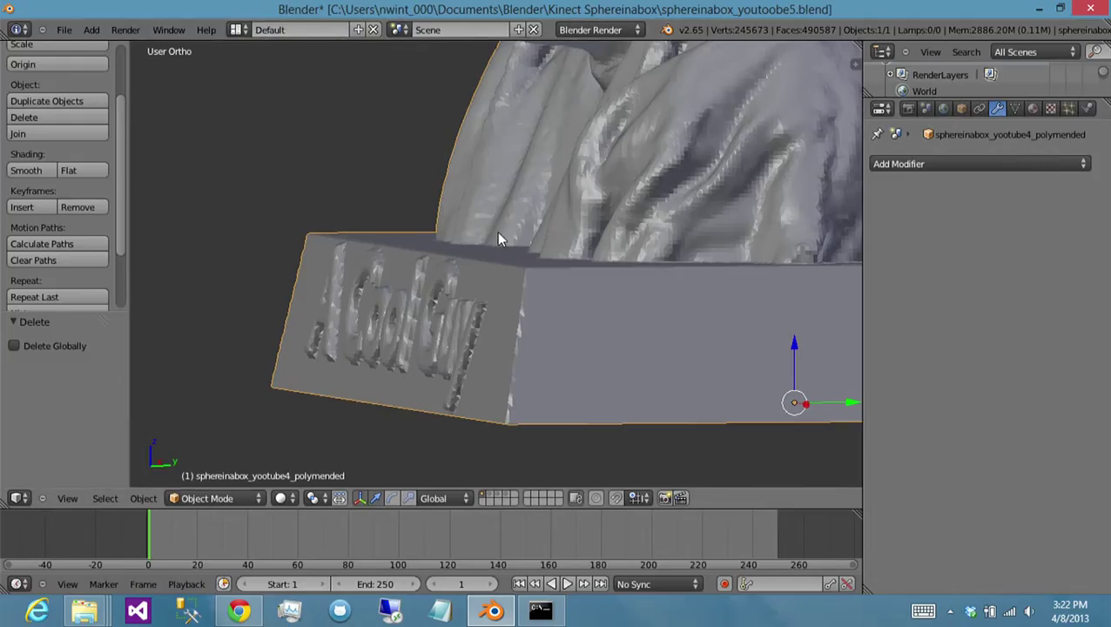
middle_drag(498, 233, 617, 253)
scroll(644, 253, down, 2)
scroll(622, 250, up, 1)
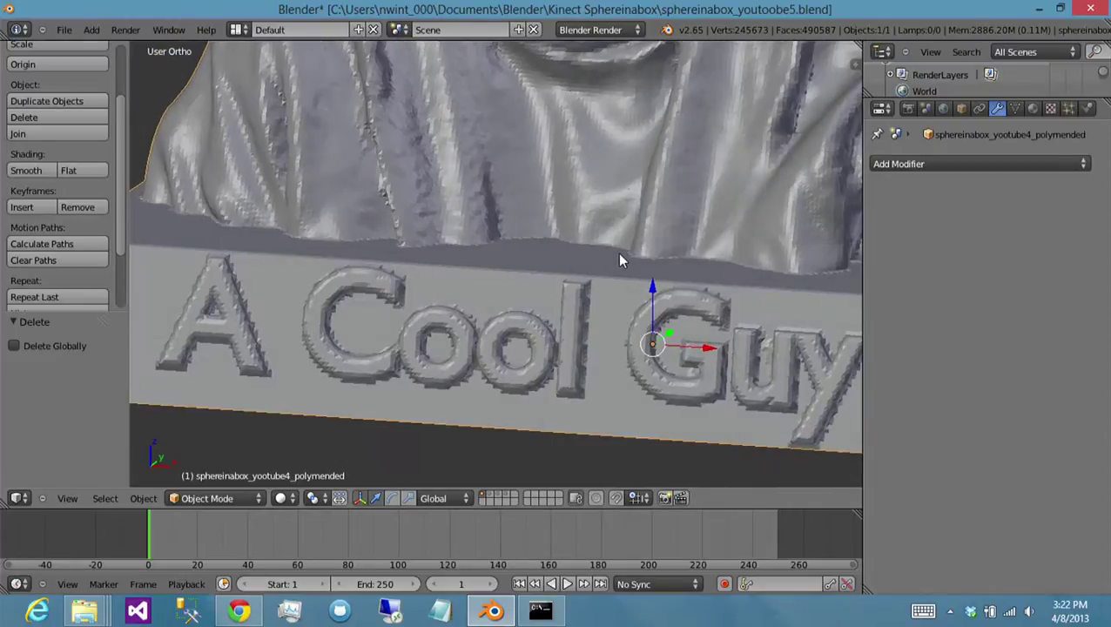
- Export the imported model as STL, overwriting sphereinabox_yootube4_polymended.stl in the Kinect Sphereinabox folder
click(64, 29)
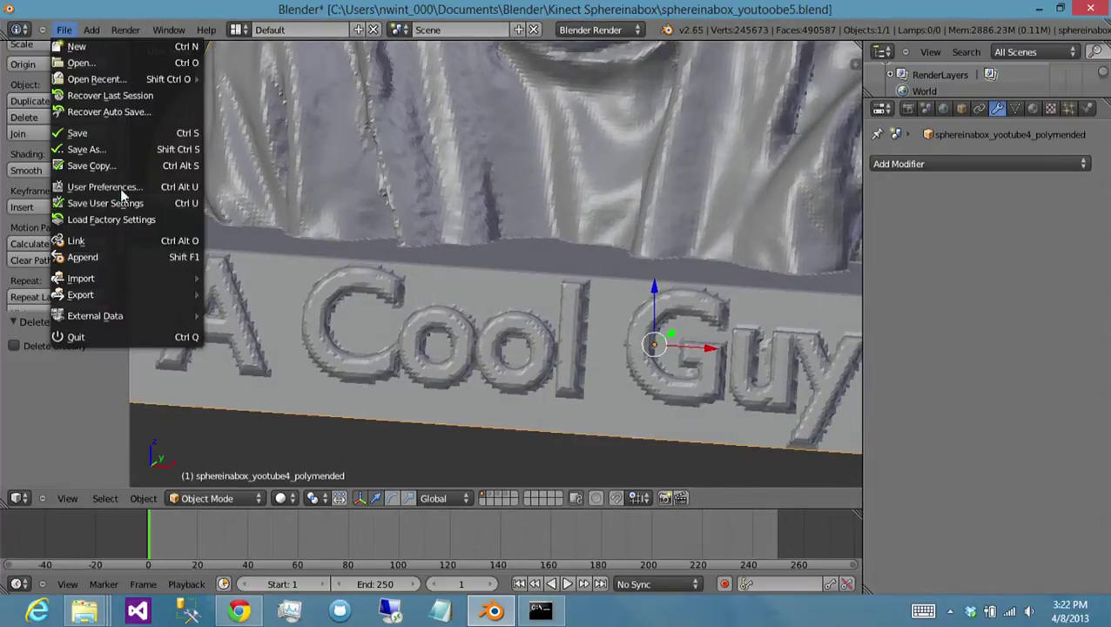
mouse_move(113, 294)
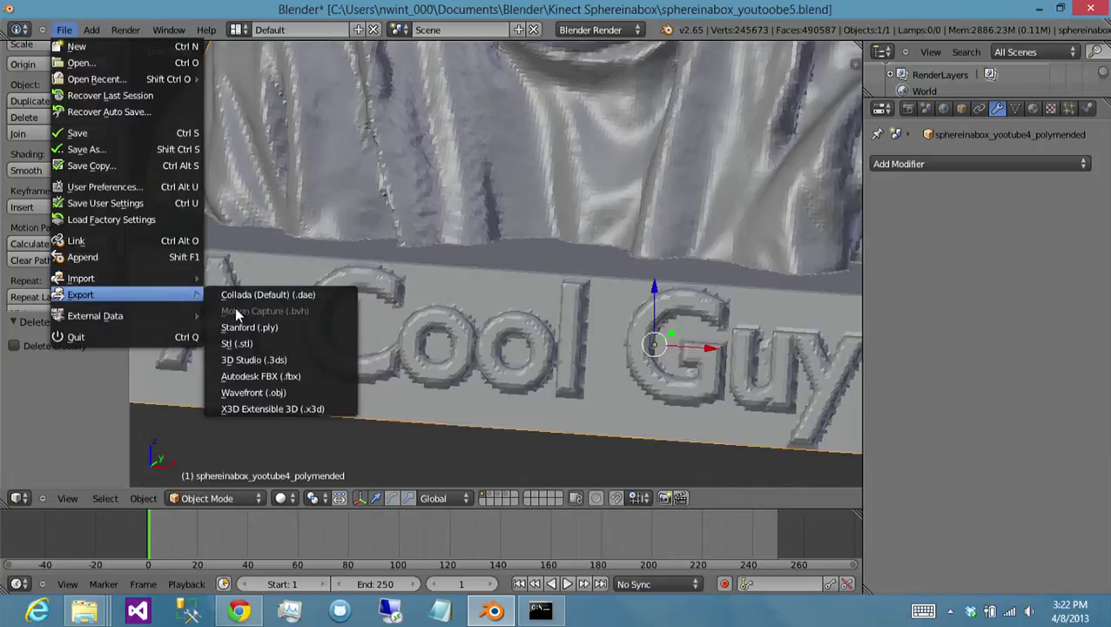
click(287, 341)
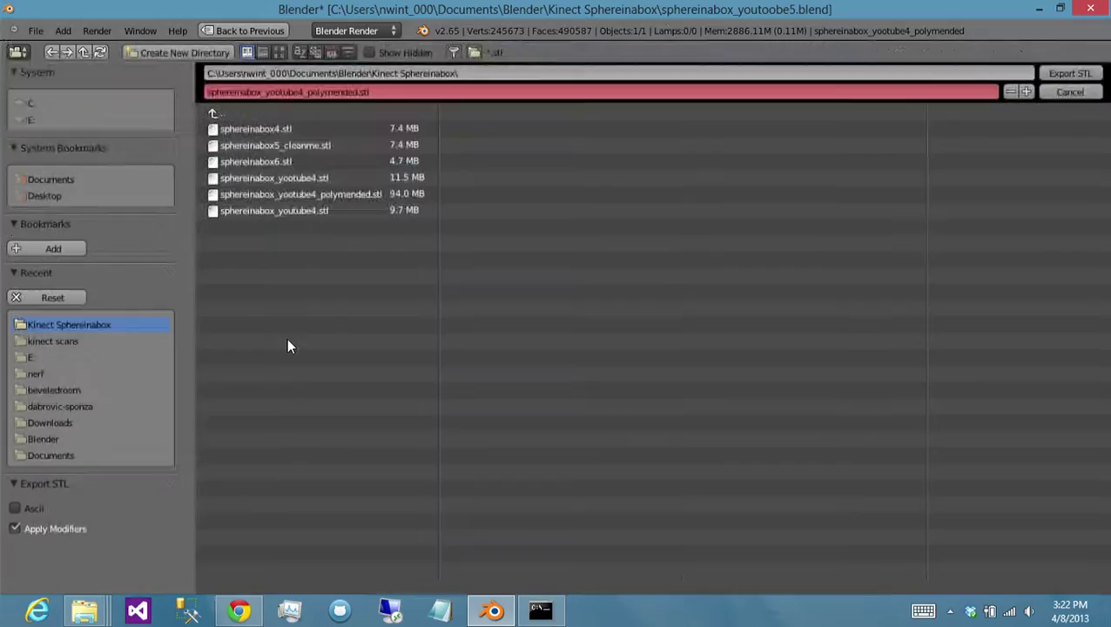
click(378, 194)
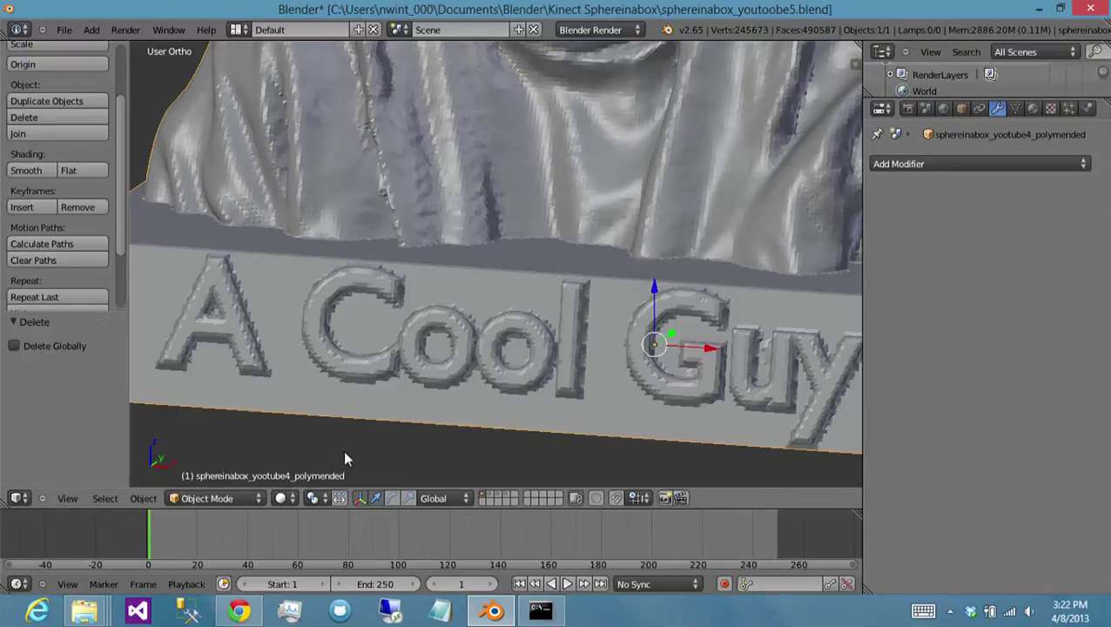
- Check the exported STL in the Kinect Sphereinabox folder, and launch slic3r.exe from the Slic3r folder
mouse_move(84, 610)
click(434, 527)
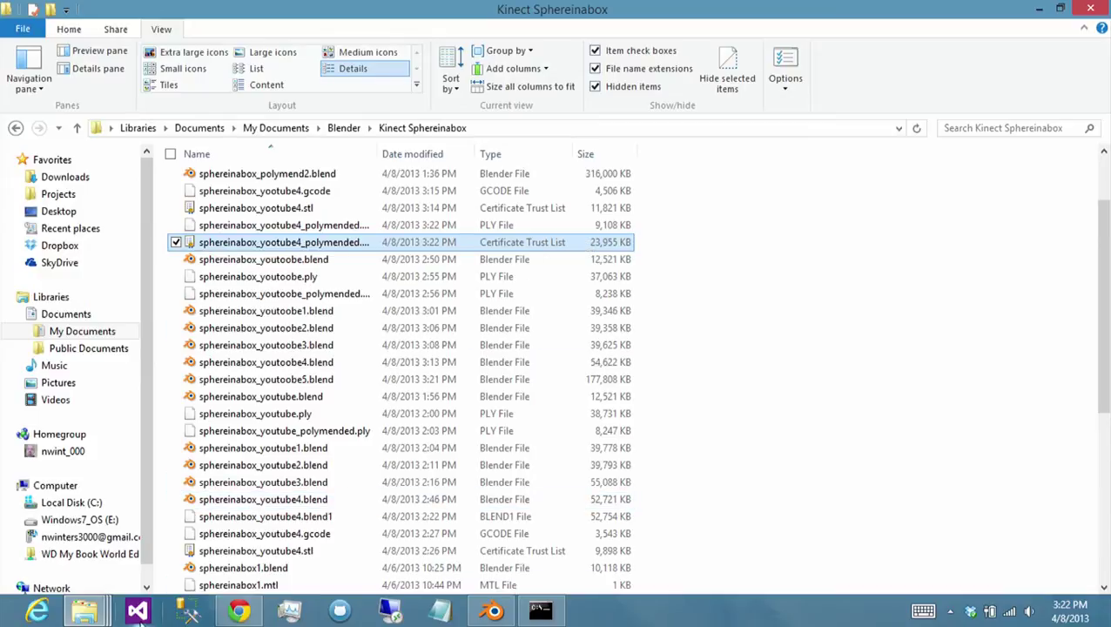
click(84, 611)
click(87, 525)
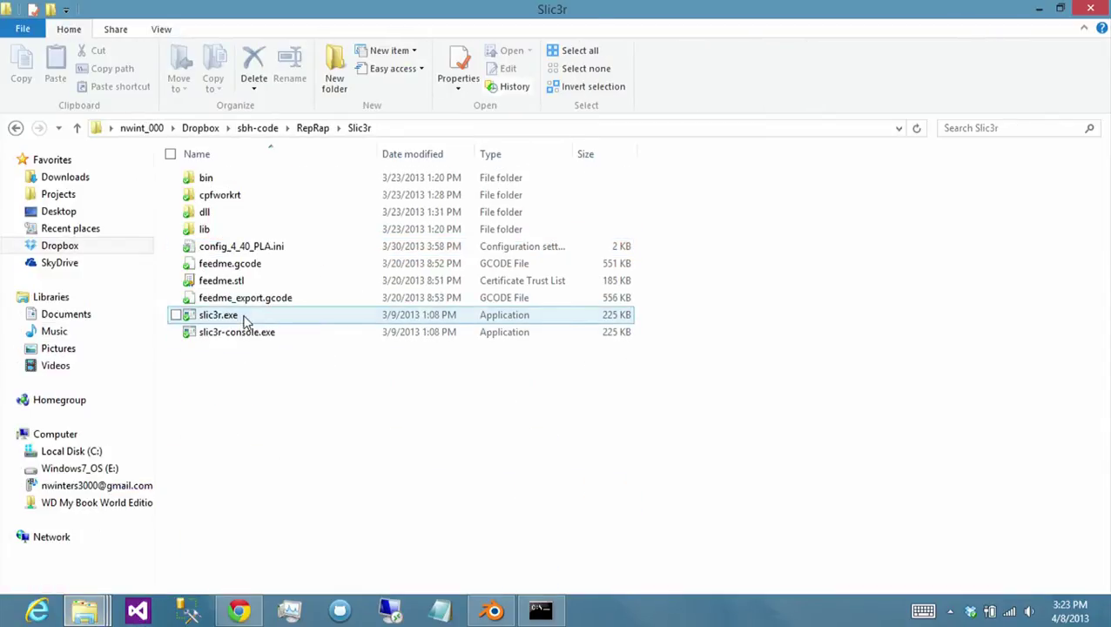
click(242, 316)
key(Return)
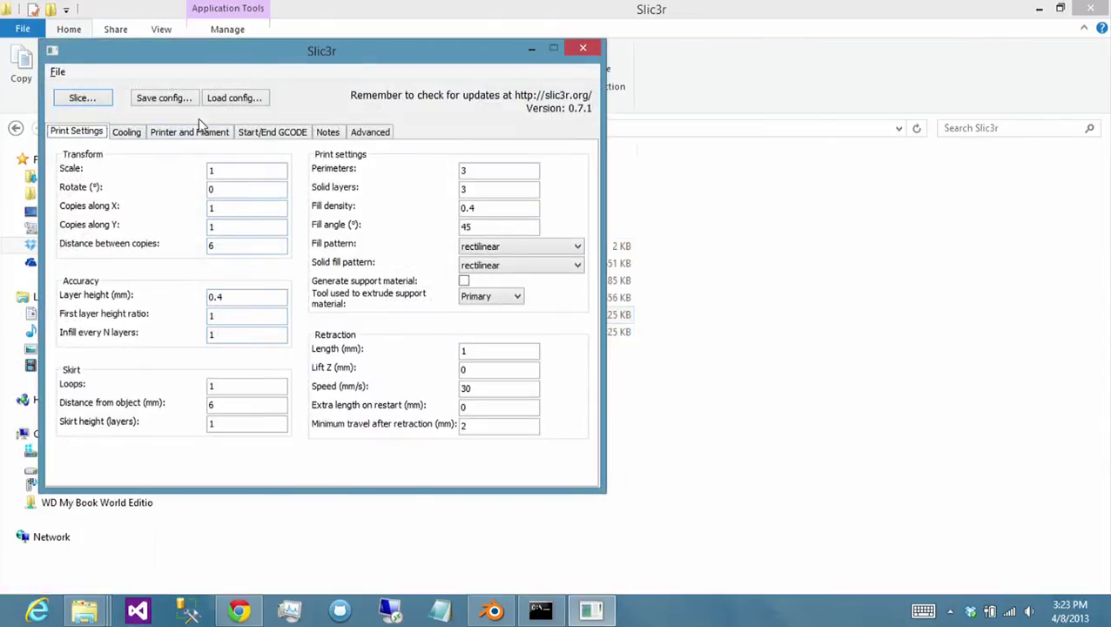
- Load the configuration config_4_40_PLA.ini into Slic3r, using the copied path of the Slic3r folder
click(235, 99)
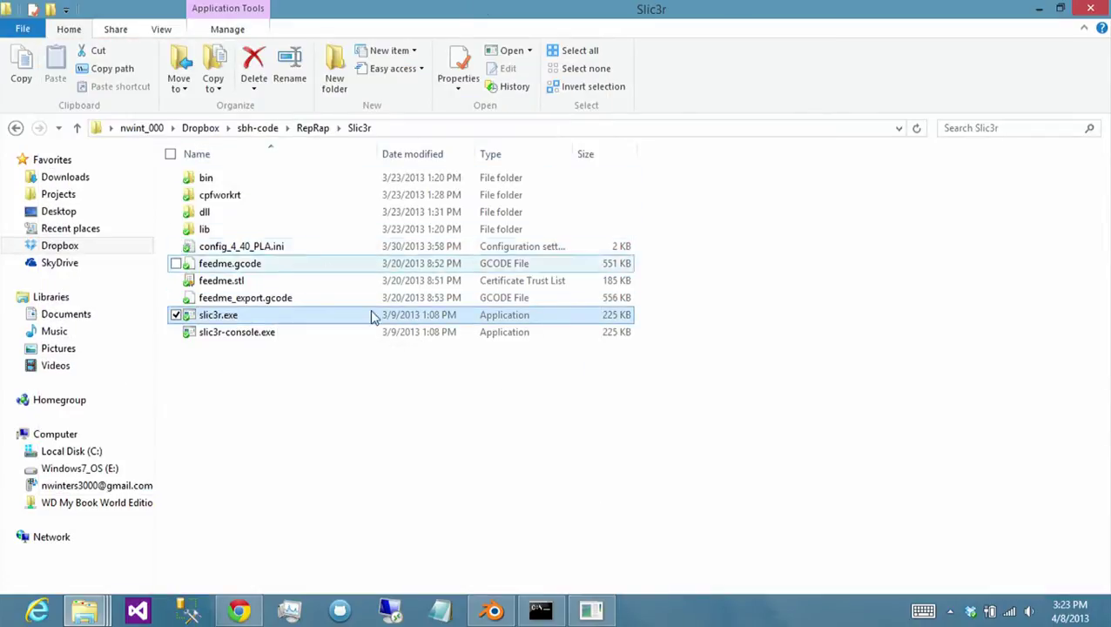
click(377, 402)
key(alt+d)
key(ctrl+c)
key(alt+Tab)
key(ctrl+v)
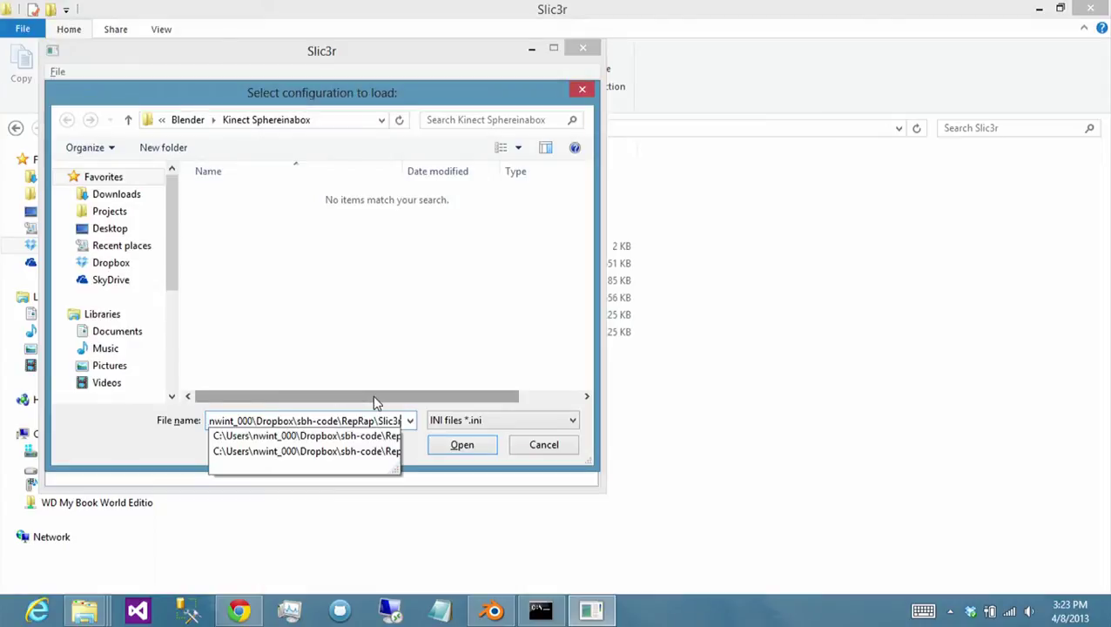
key(Return)
double_click(280, 264)
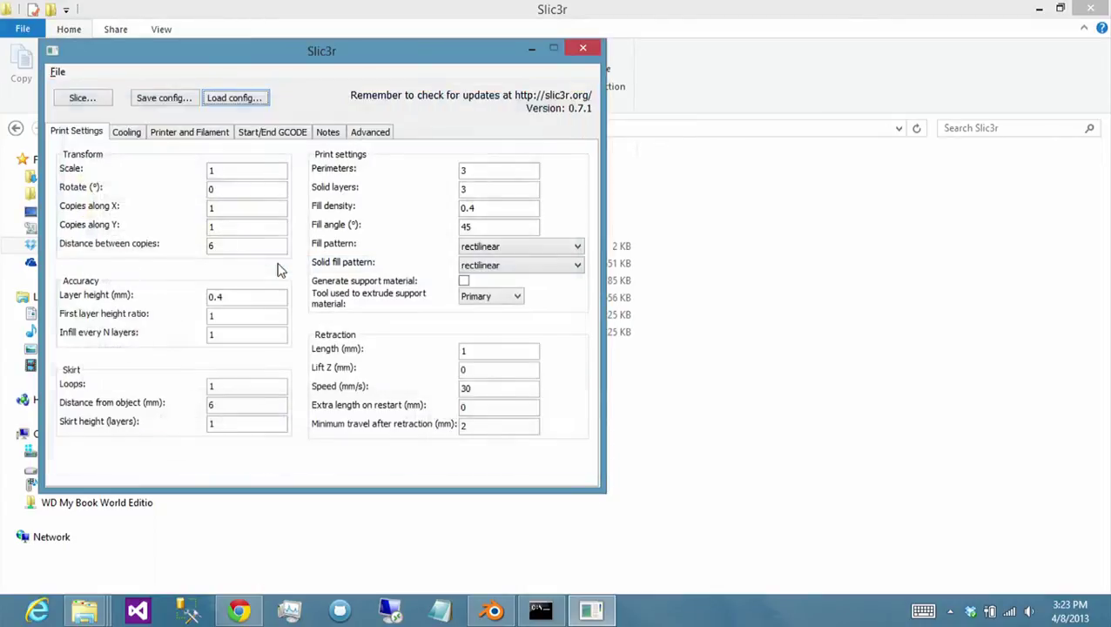
- Set the fill density to 0.2
click(514, 208)
key(BackSpace)
text(2)
click(503, 225)
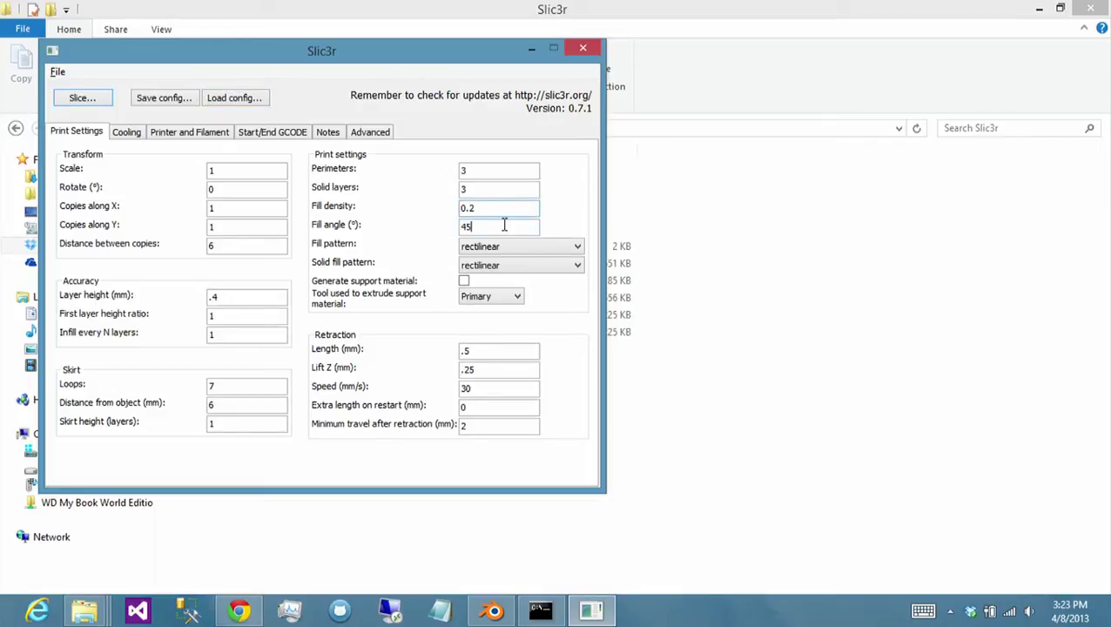
- Slice sphereinabox_yootube4_polymended.stl by copying its path from the Kinect Sphereinabox folder into the Slic3r file selection
click(95, 103)
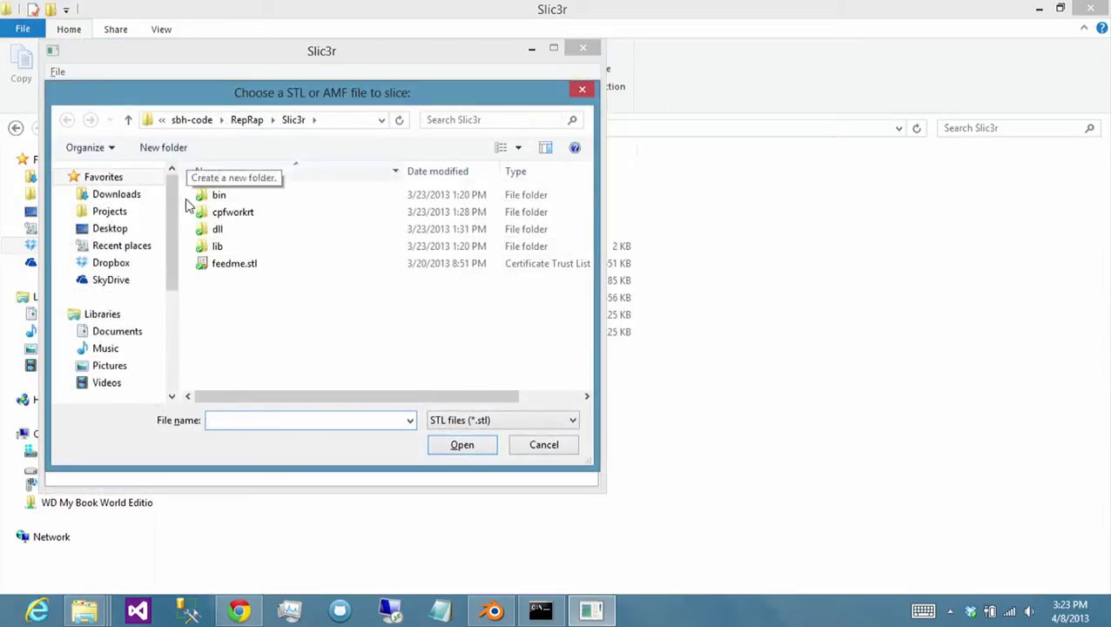
click(84, 610)
click(422, 533)
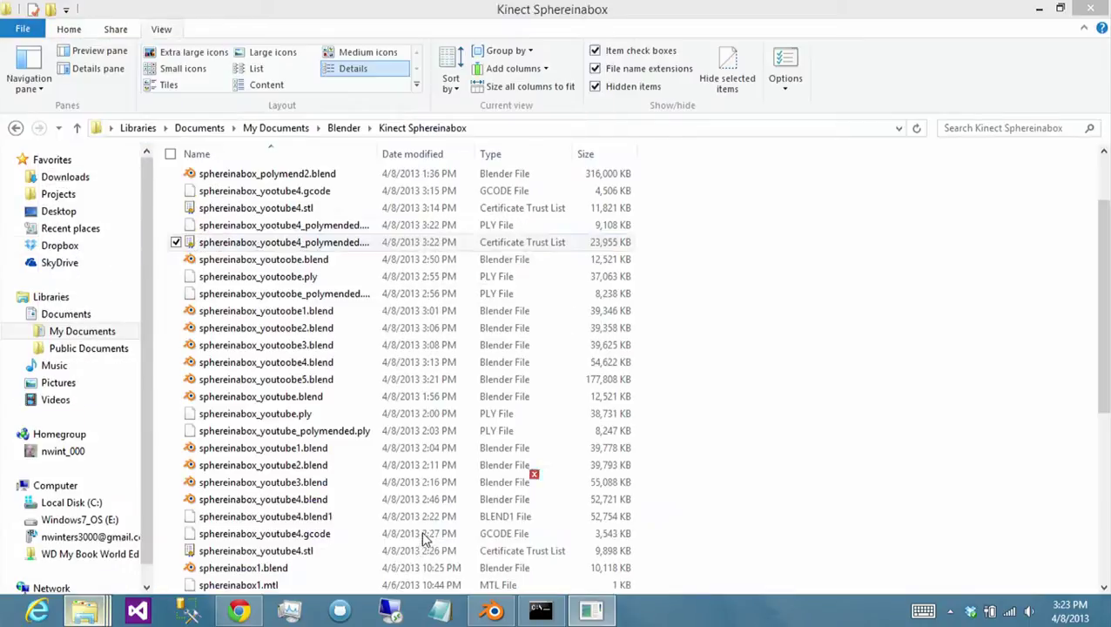
shift+right_click(297, 247)
click(224, 405)
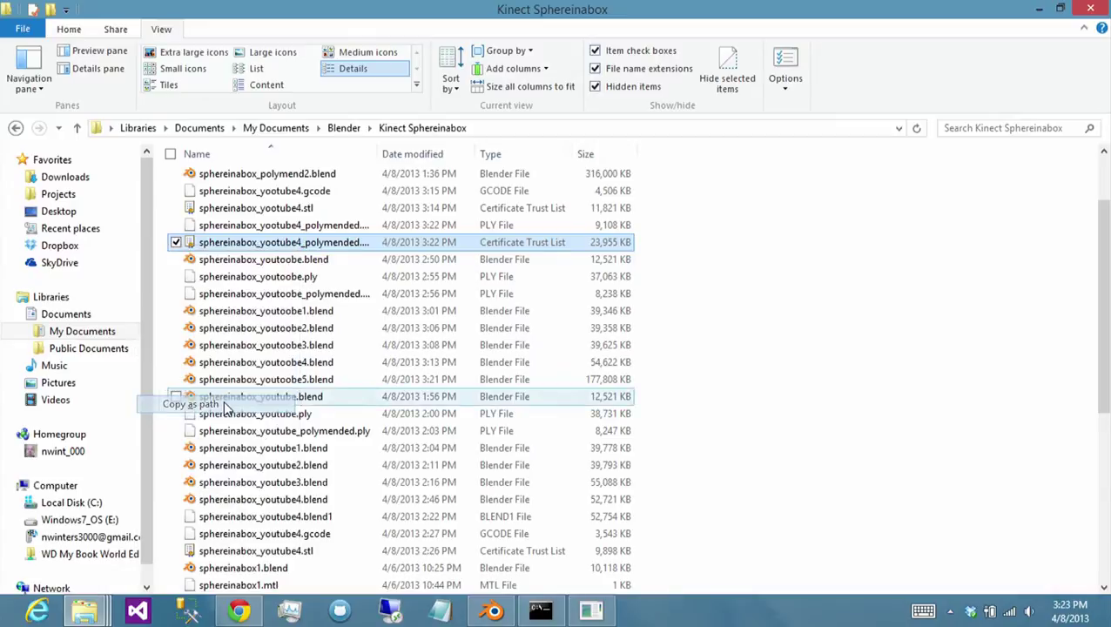
key(alt+Tab)
key(ctrl+v)
key(Return)
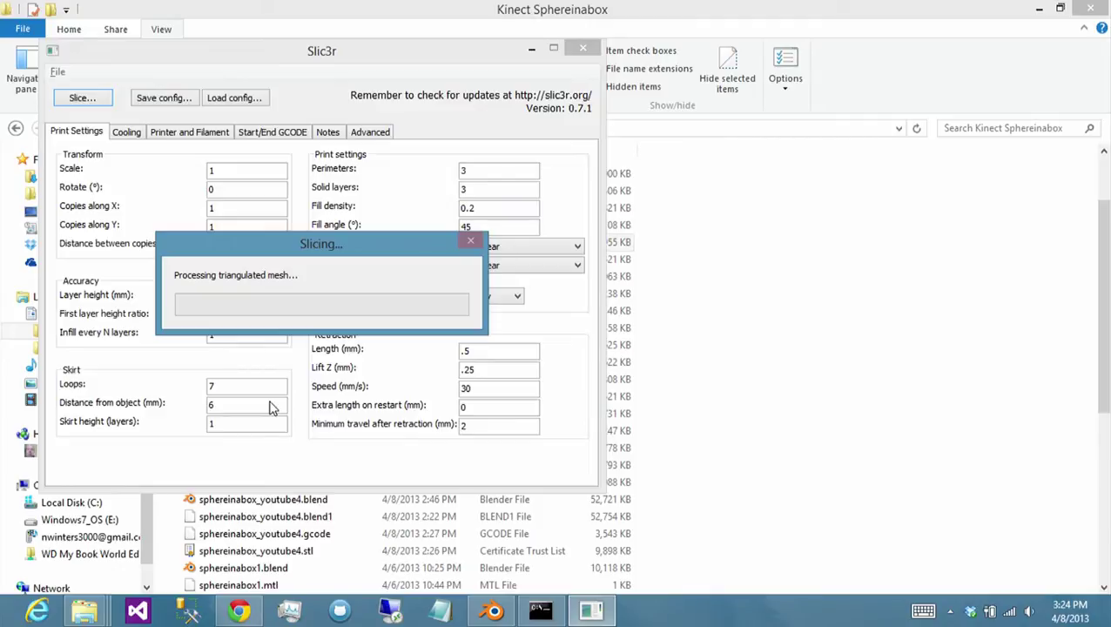
- Switch to Blender, look over the whole bust and lettered podium, and return to the running slice
click(492, 611)
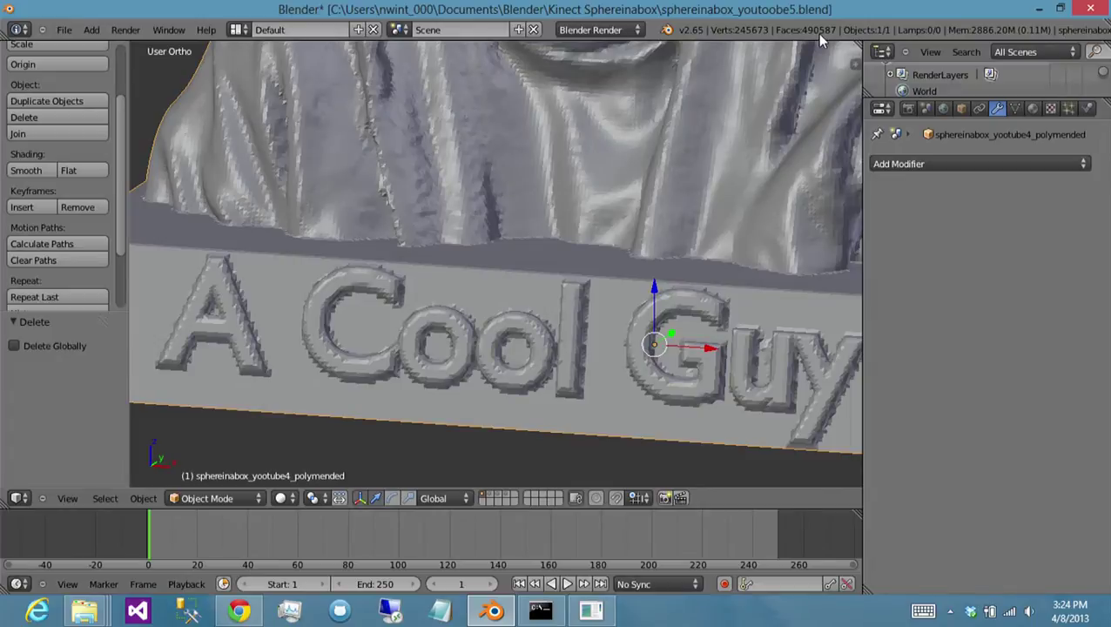
scroll(706, 265, down, 5)
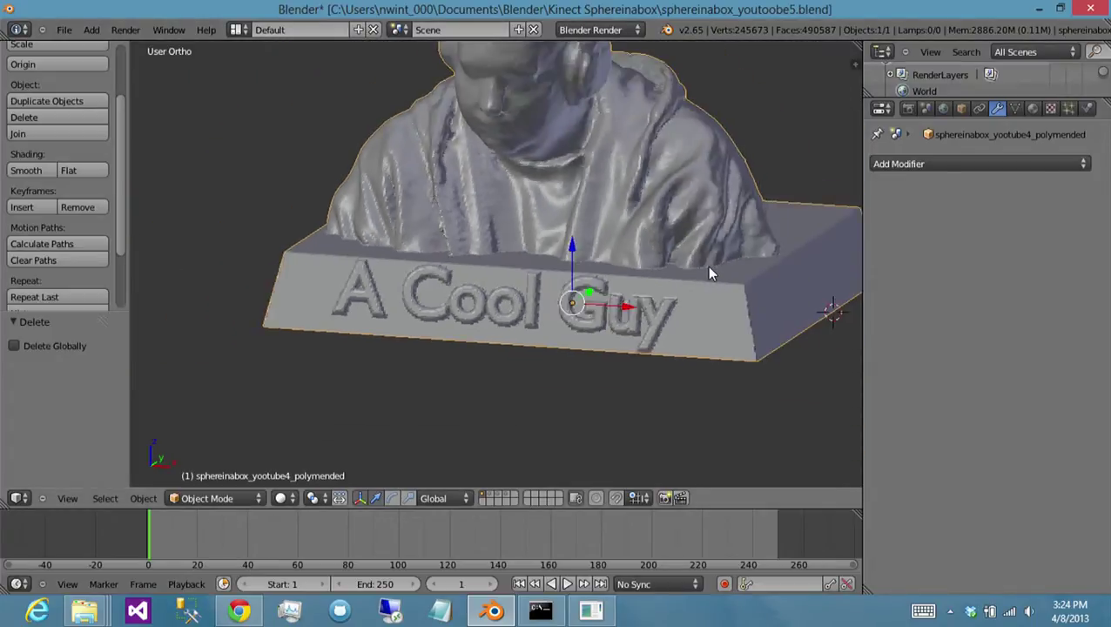
mouse_move(670, 200)
middle_down()
mouse_move(483, 225)
mouse_move(667, 209)
middle_up()
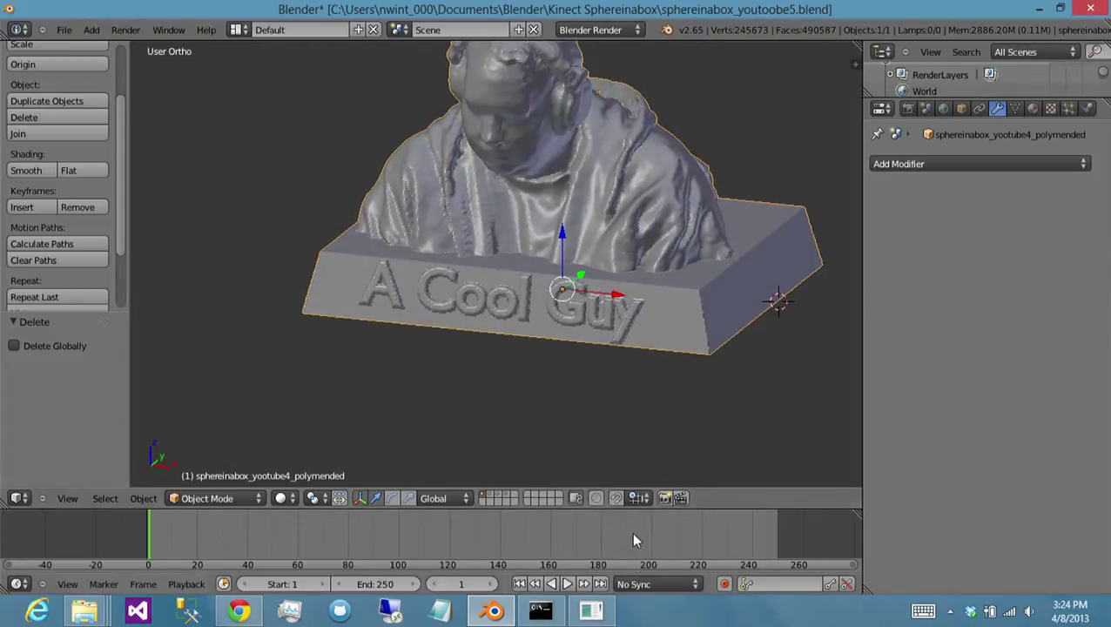
click(607, 605)
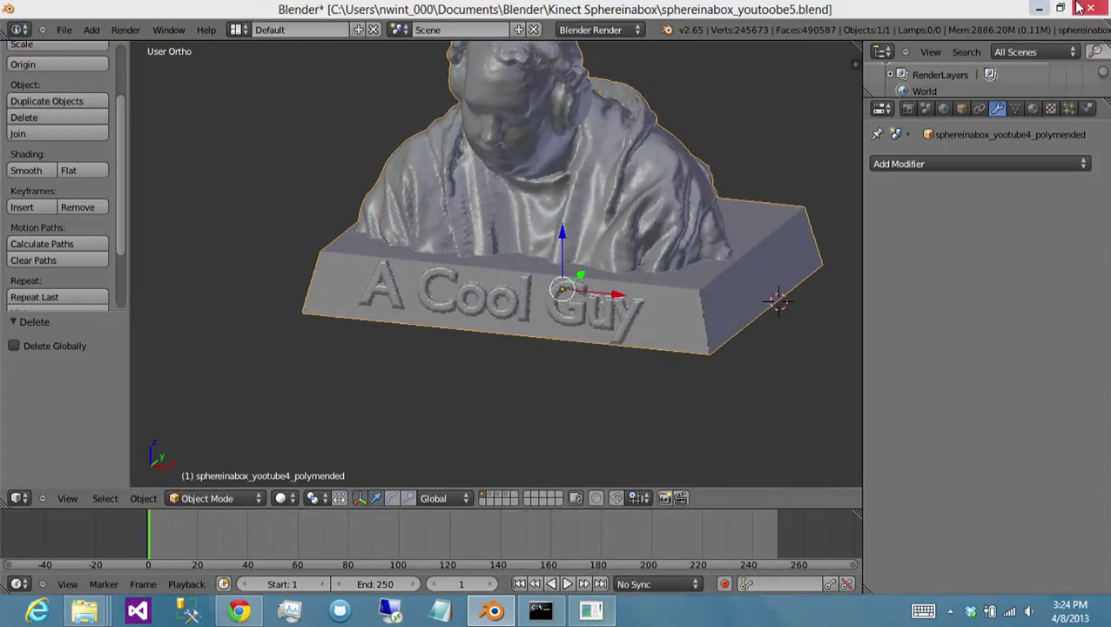
click(1038, 8)
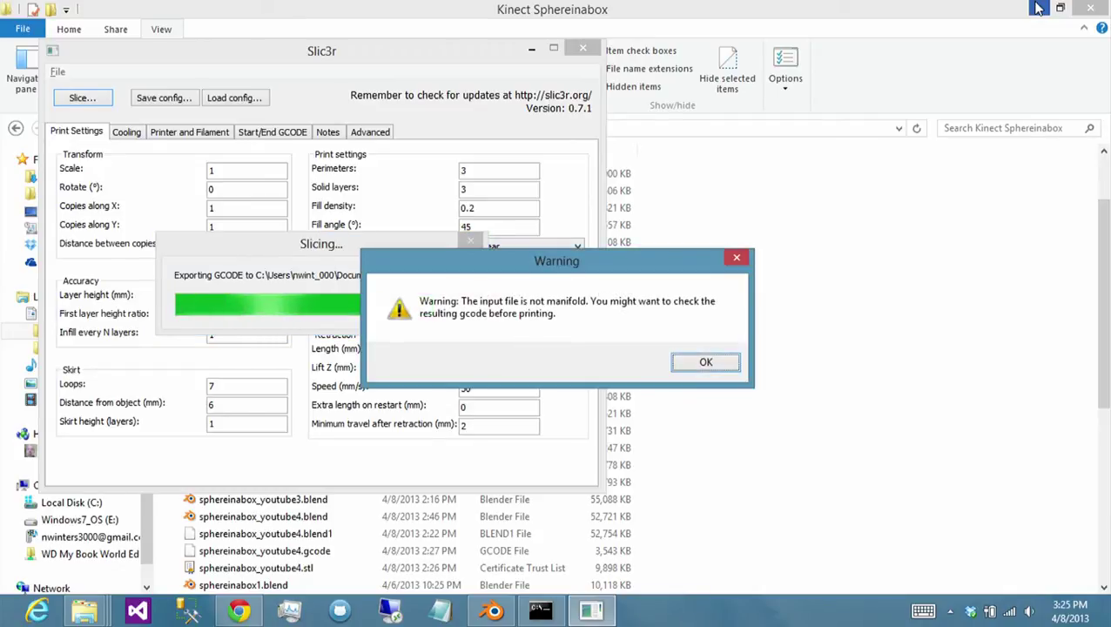
- Acknowledge the slicing messages in Slic3r and bring the Kinect Sphereinabox folder to the front
click(703, 362)
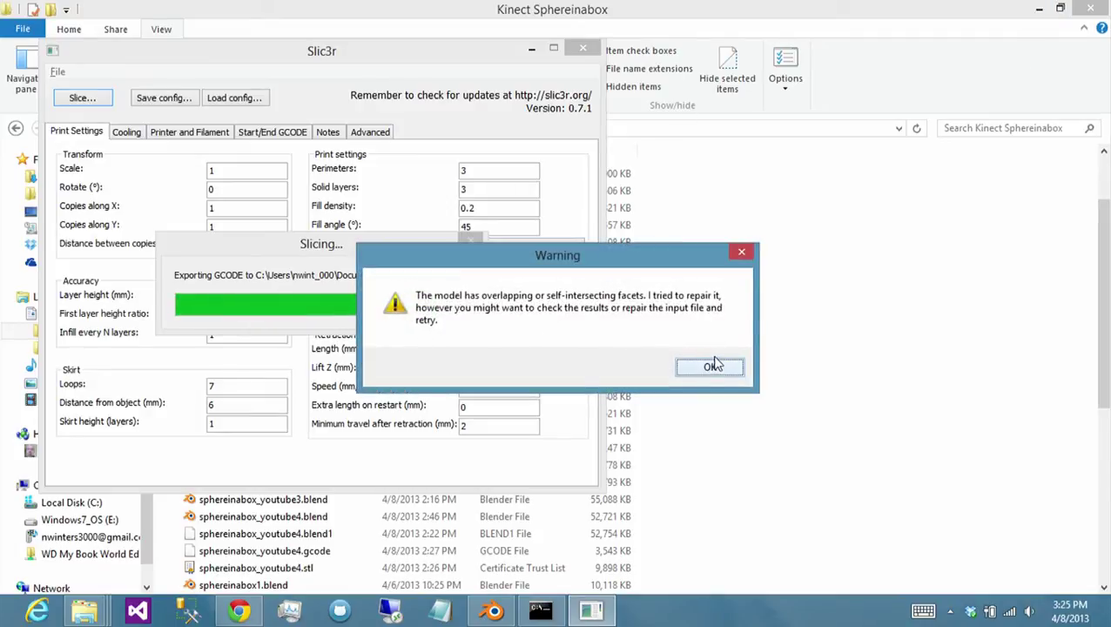
click(712, 366)
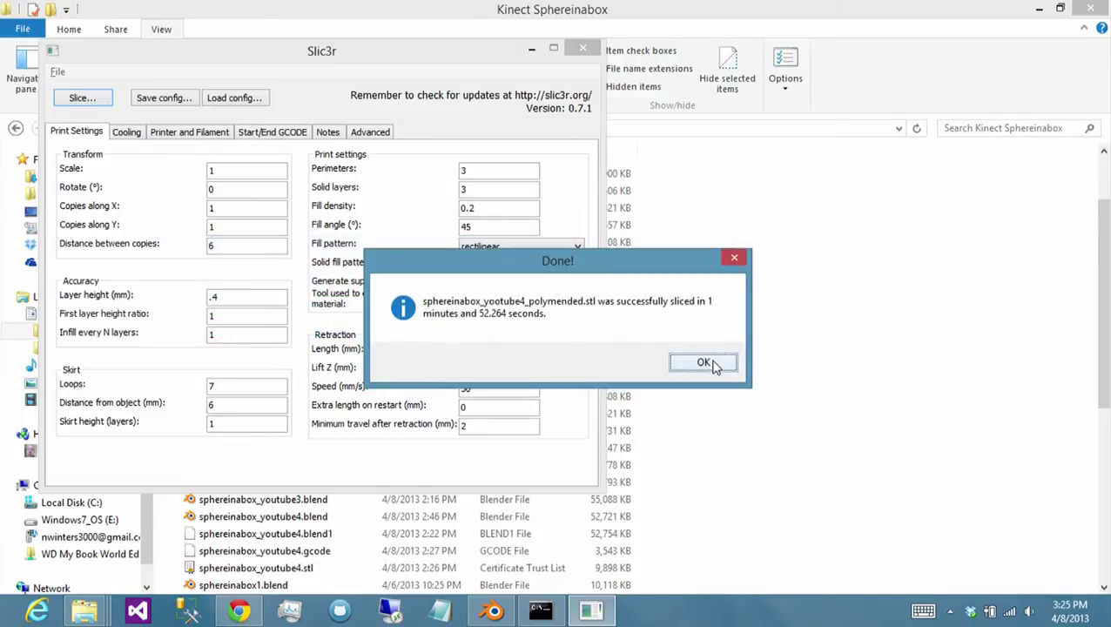
click(712, 365)
click(322, 14)
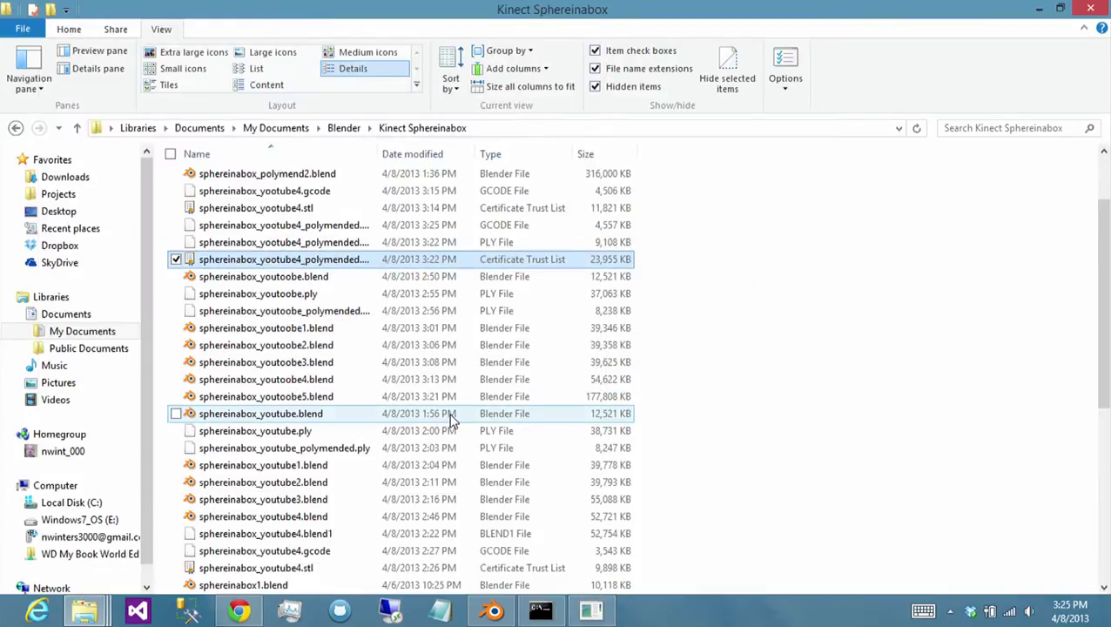
- Load the newly sliced sphereinabox_yootube4_polymended G-code into GCode Viewer and inspect the bust's toolpaths from several sides
click(353, 226)
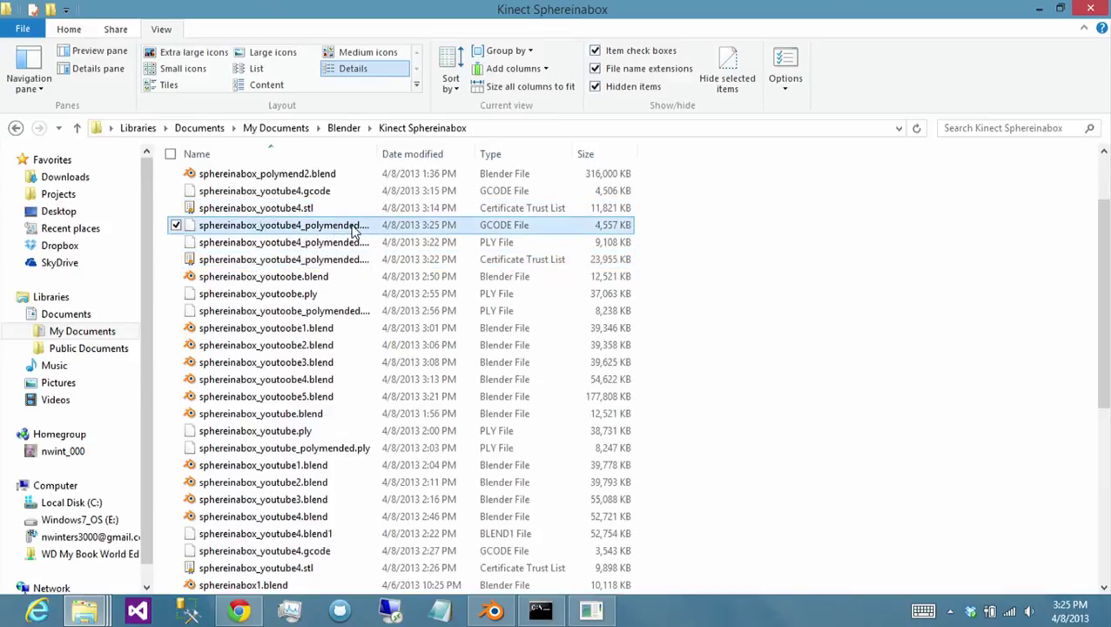
drag(354, 228, 548, 366)
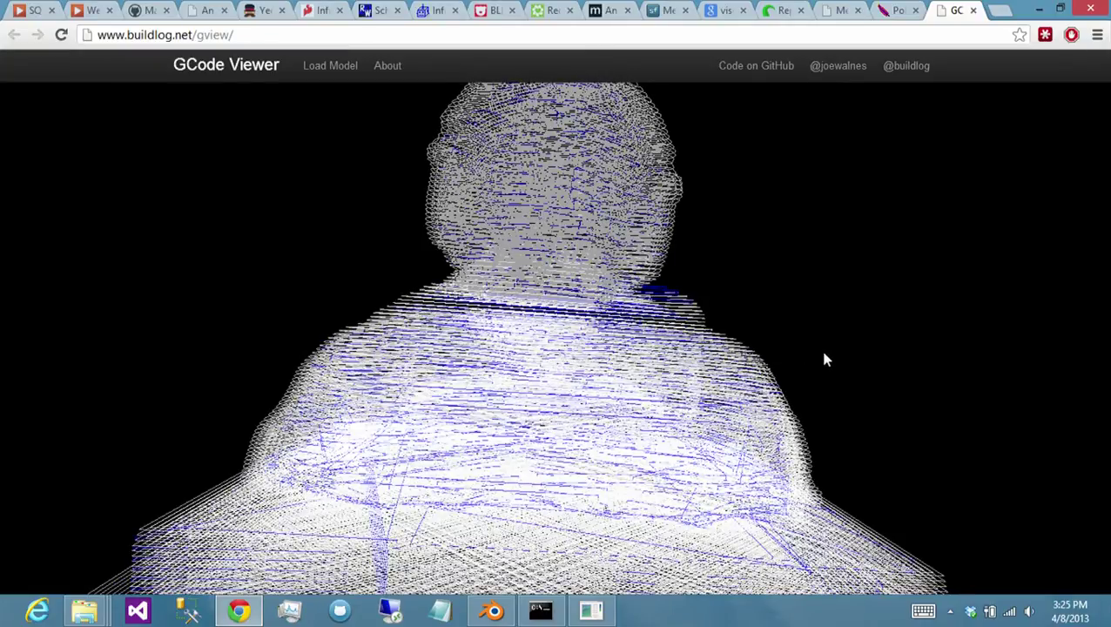
drag(824, 354, 312, 481)
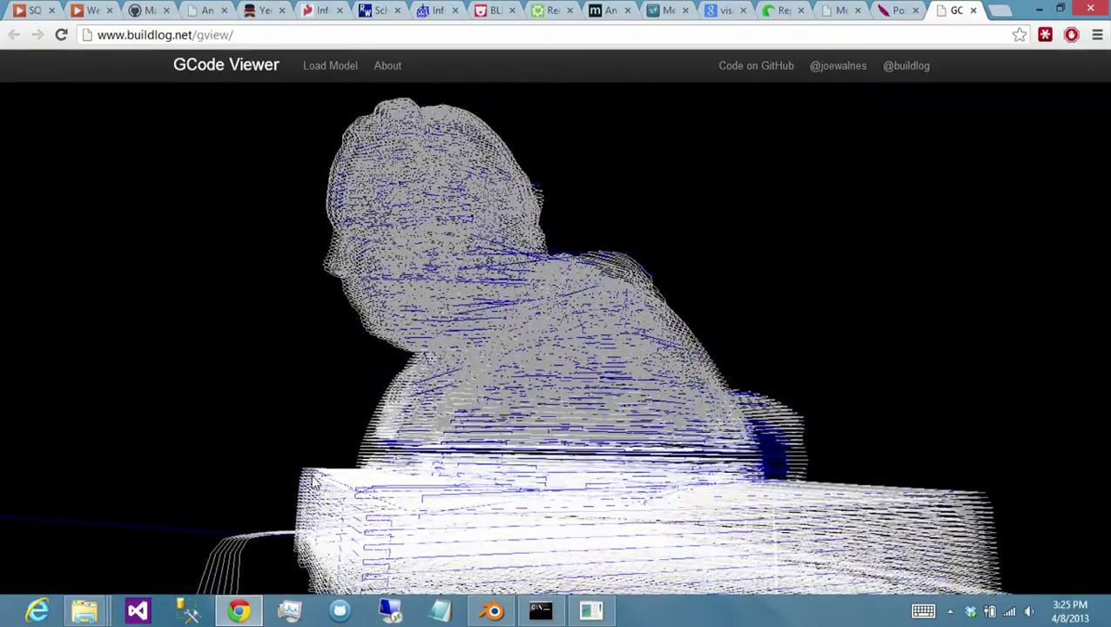
drag(372, 379, 674, 323)
- Switch to Blender, delete the polymended model, and show and select the original merged Plane object on its layer
click(492, 613)
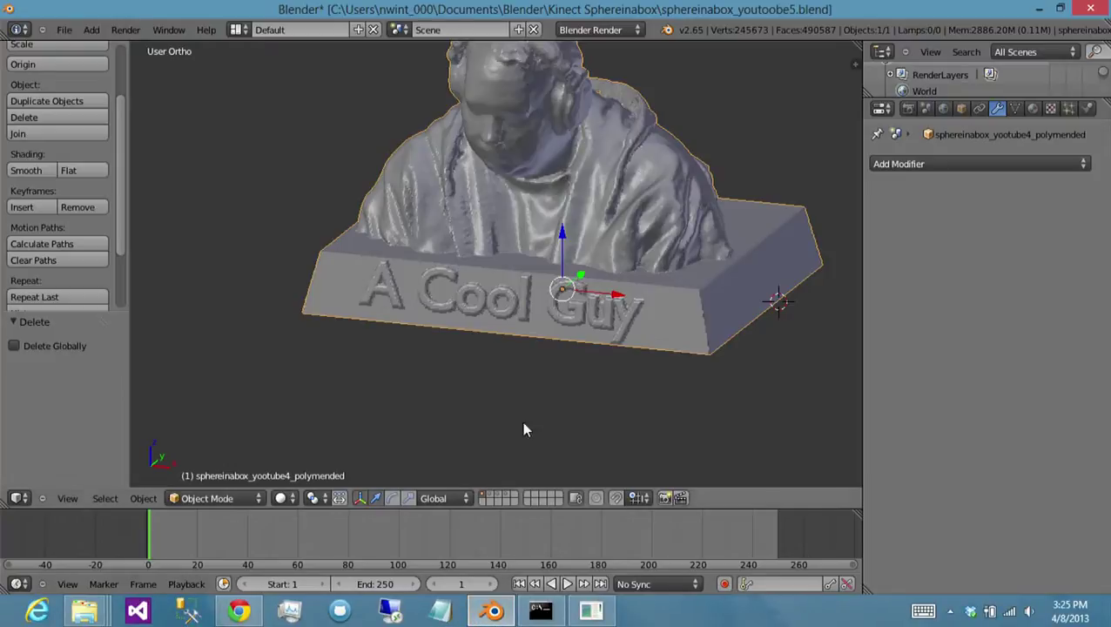
key(x)
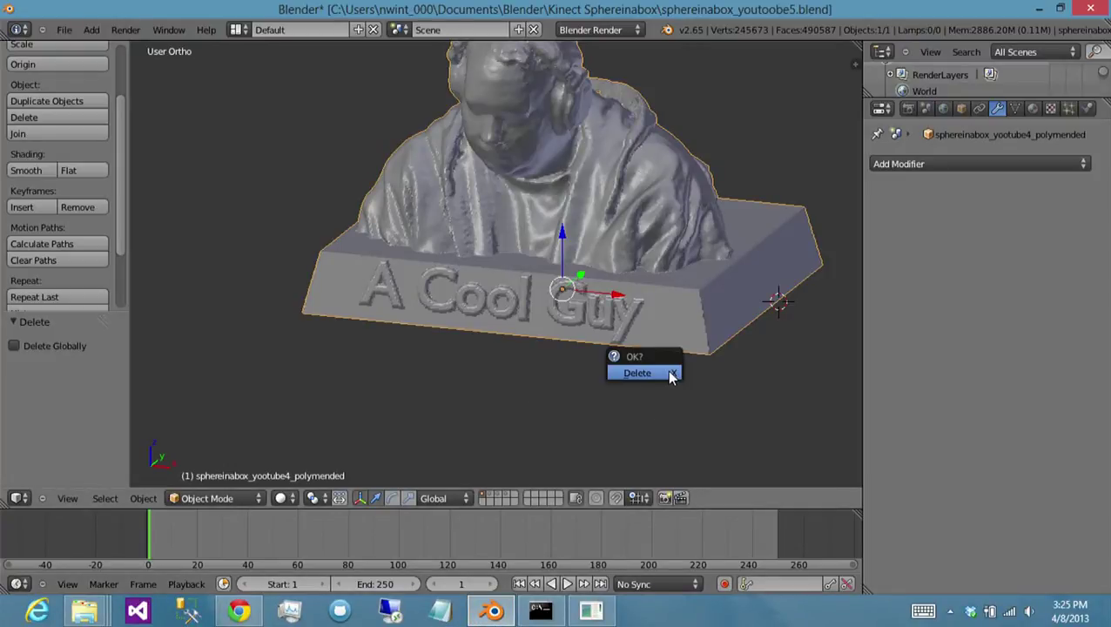
click(667, 374)
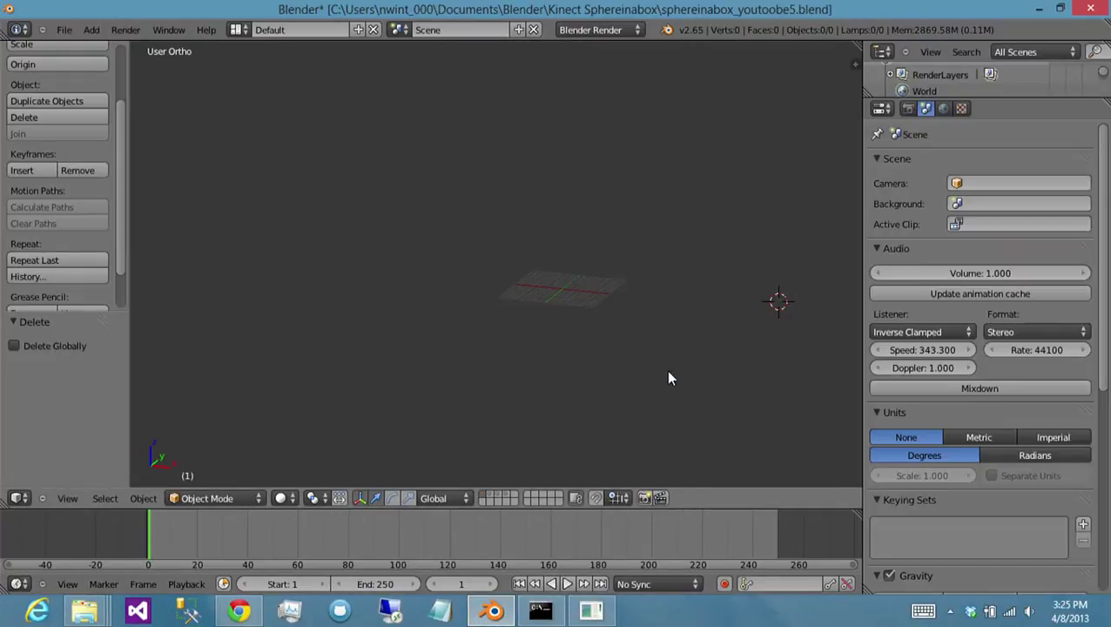
click(506, 494)
right_click(630, 345)
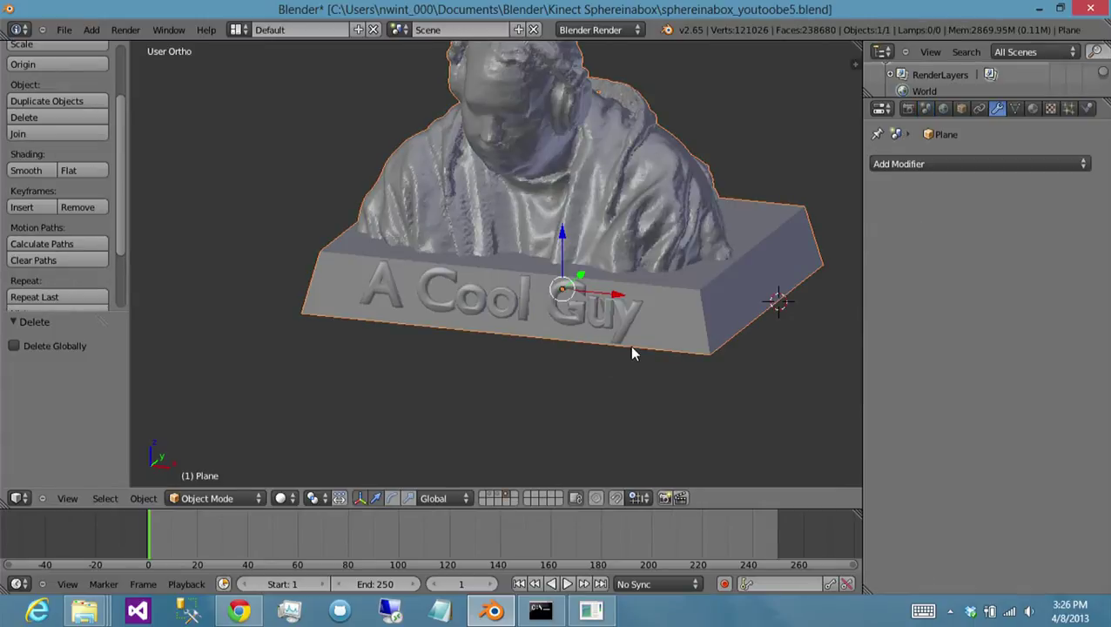
- Try hiding the Plane's linked geometry in wireframe Edit Mode, reveal it again and deselect everything
key(Tab)
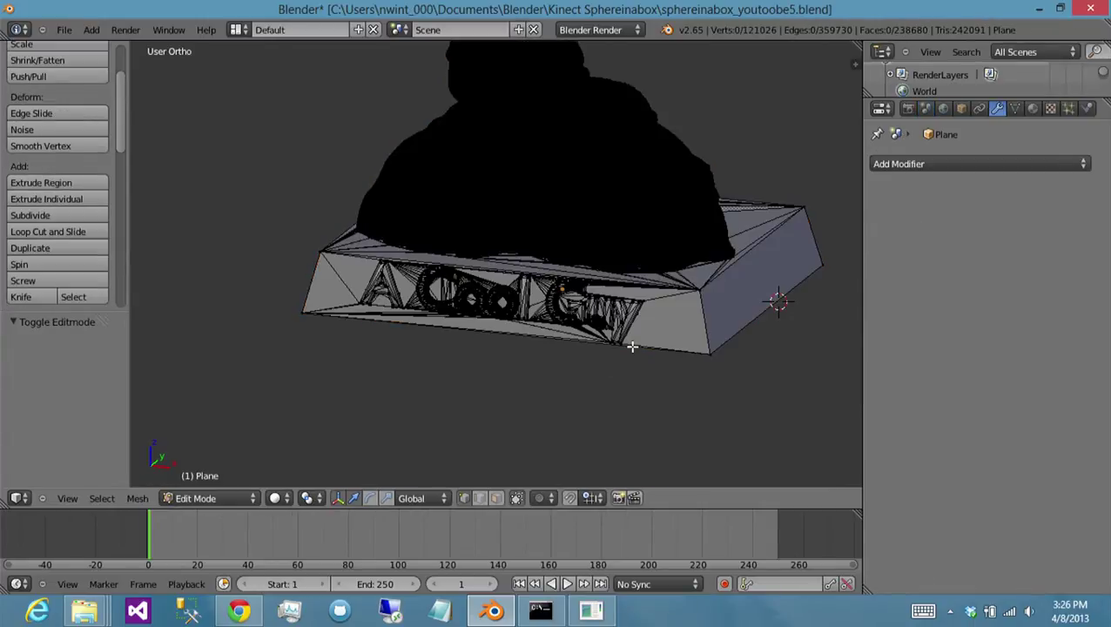
key(z)
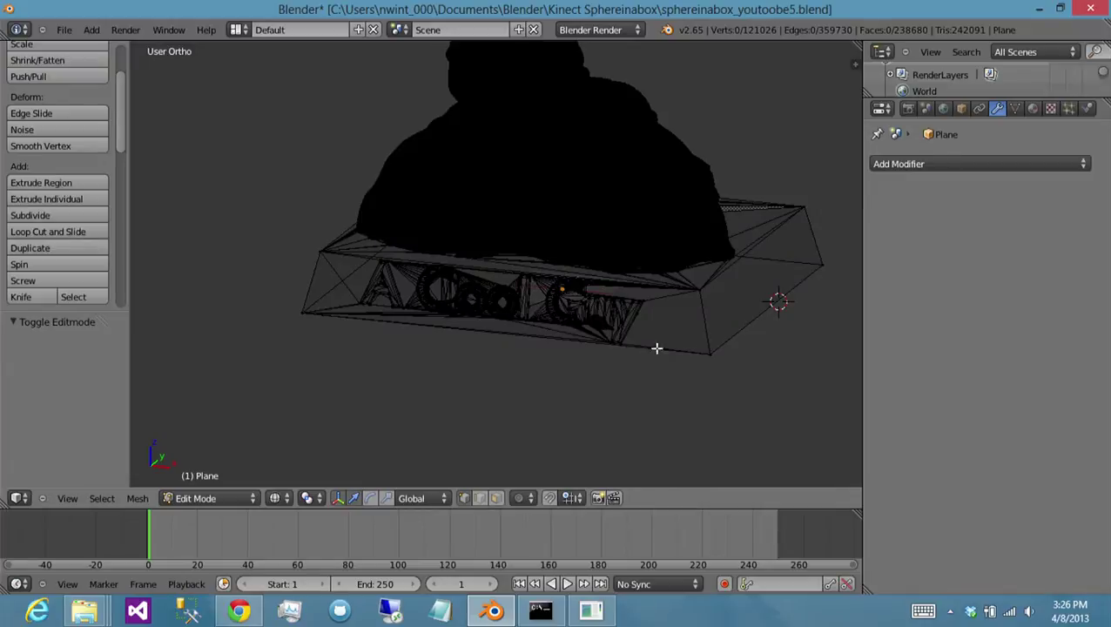
key(l)
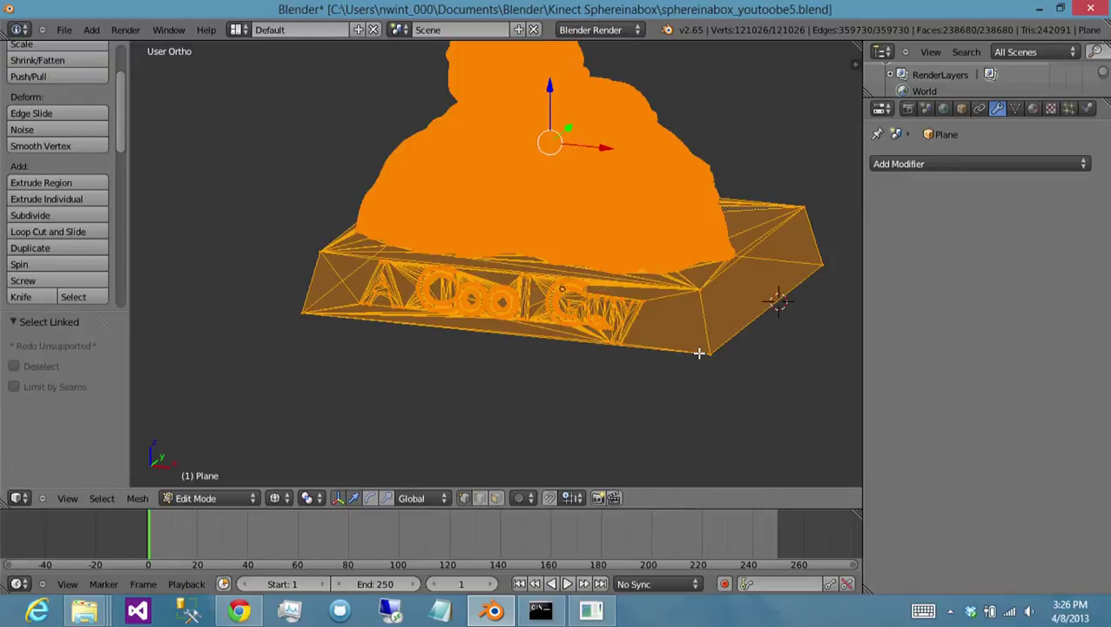
key(h)
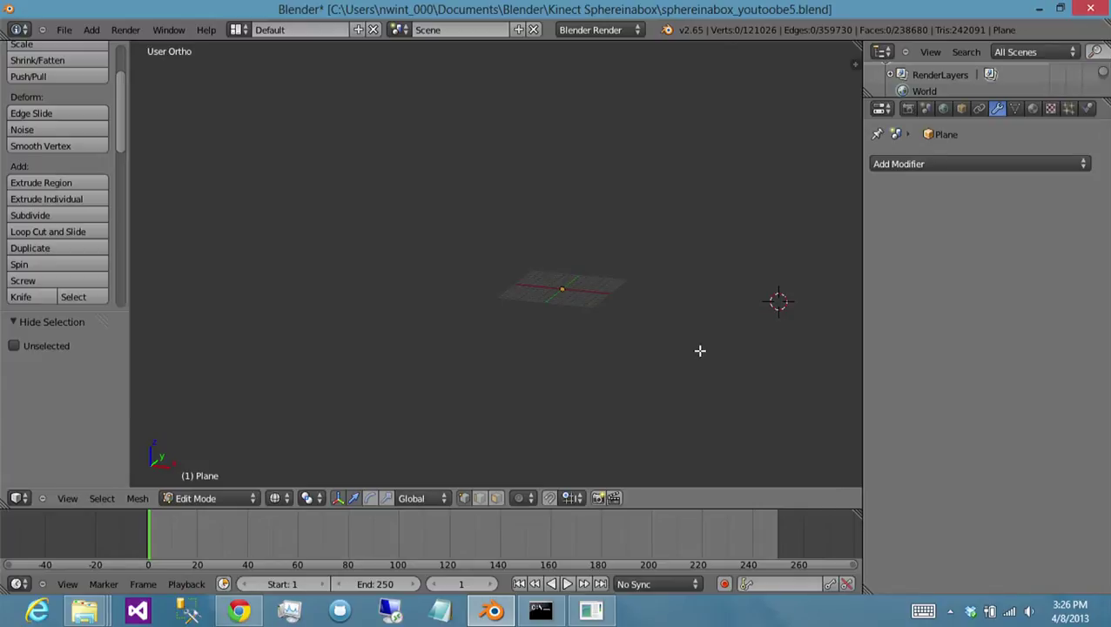
key(alt+h)
key(a)
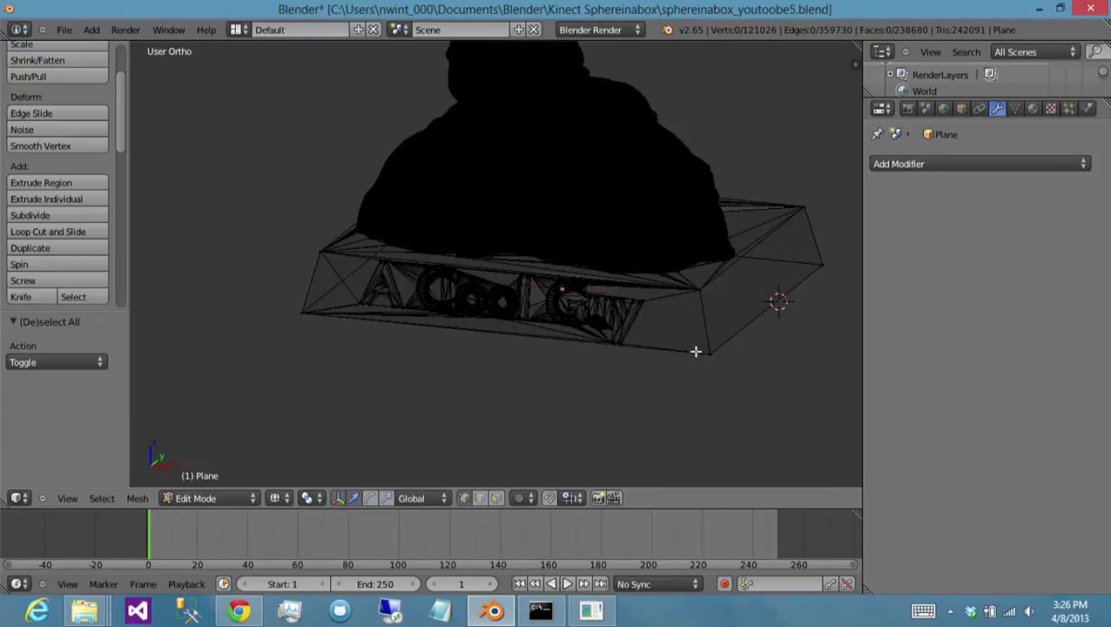
- Examine the lettering on the podium's sloped front face in side view, in solid and wireframe display
scroll(651, 374, up, 1)
scroll(650, 375, up, 2)
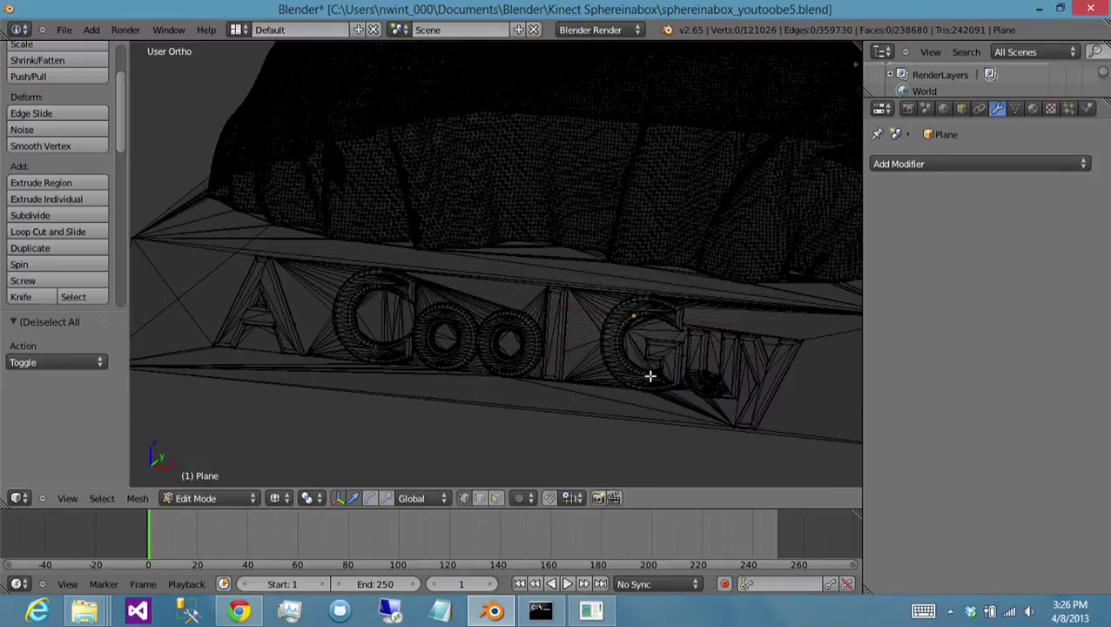
key(KP_3)
key(z)
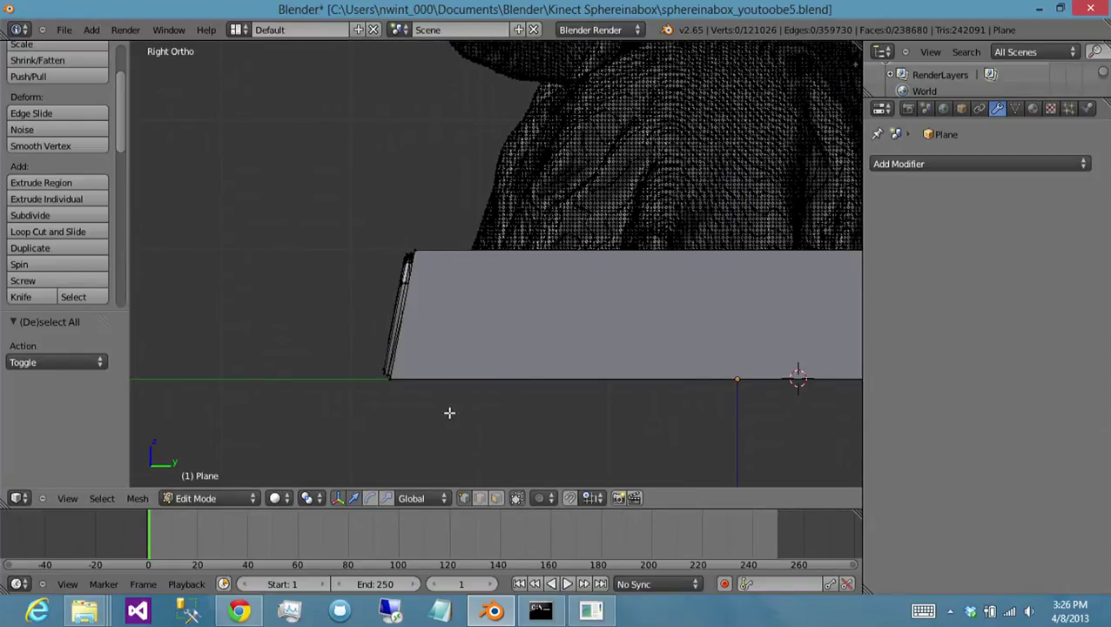
shift+middle_drag(477, 394, 594, 357)
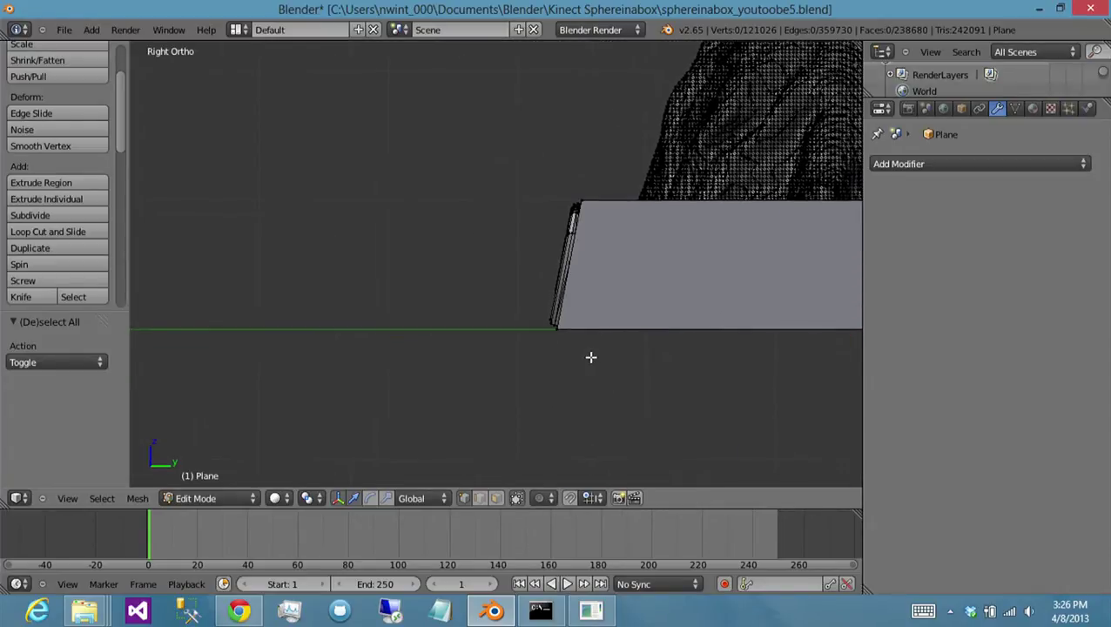
scroll(590, 357, up, 4)
key(z)
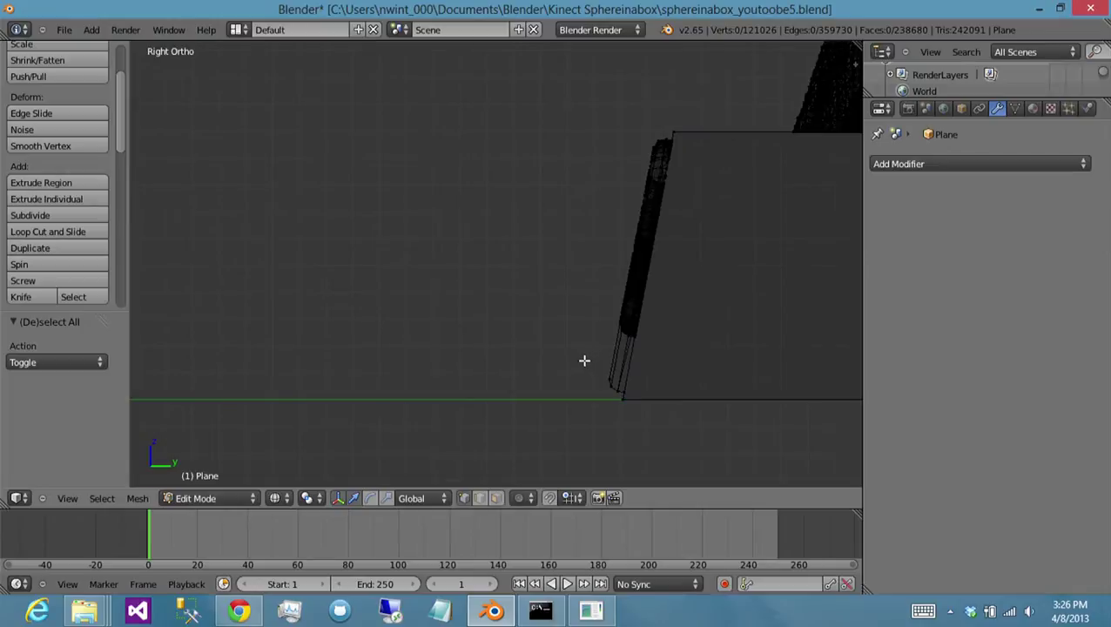
mouse_move(585, 362)
shift+middle_down()
mouse_move(533, 310)
mouse_move(524, 326)
shift+middle_up()
- Inspect the wireframe of the word "Guy" in front view, focusing on where the letters u and y overlap
key(KP_1)
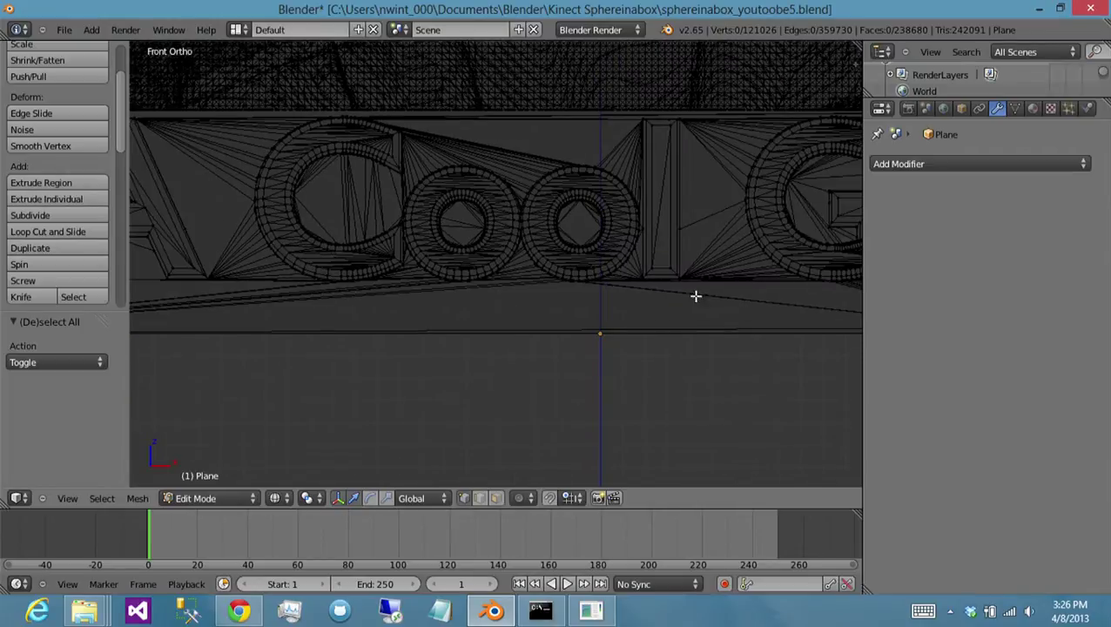
shift+middle_drag(693, 298, 405, 324)
scroll(406, 324, up, 1)
scroll(612, 253, up, 2)
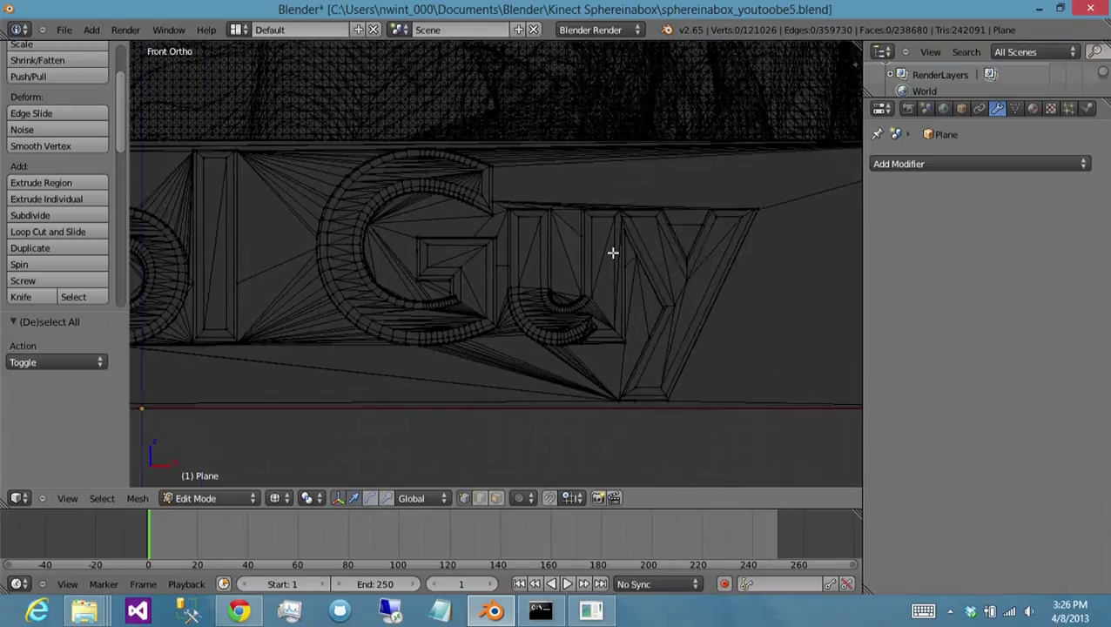
scroll(633, 251, up, 4)
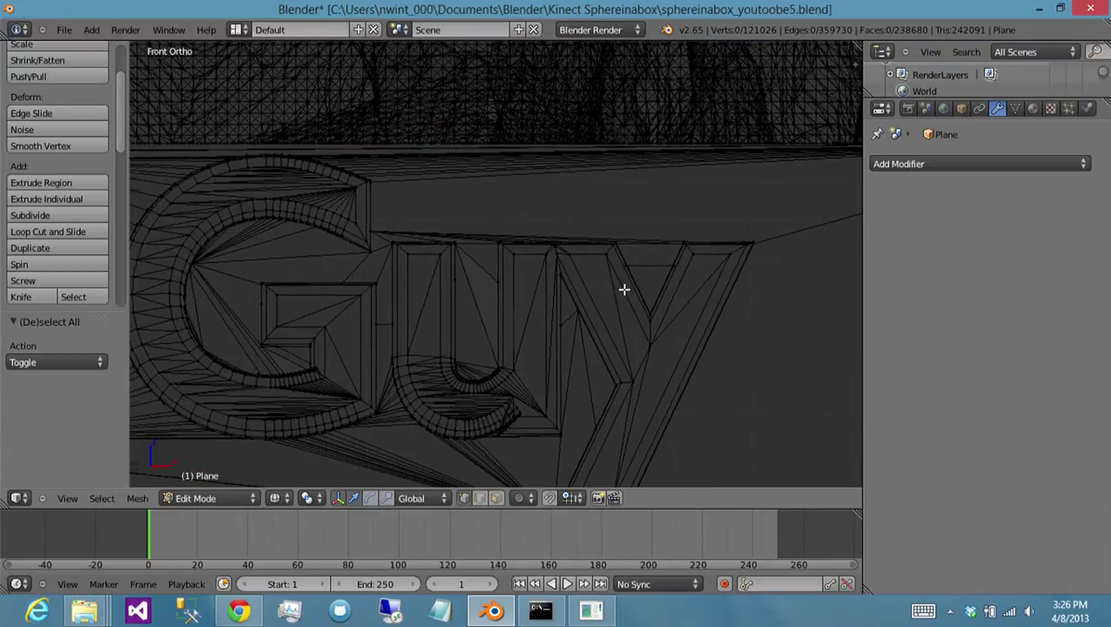
scroll(673, 291, up, 4)
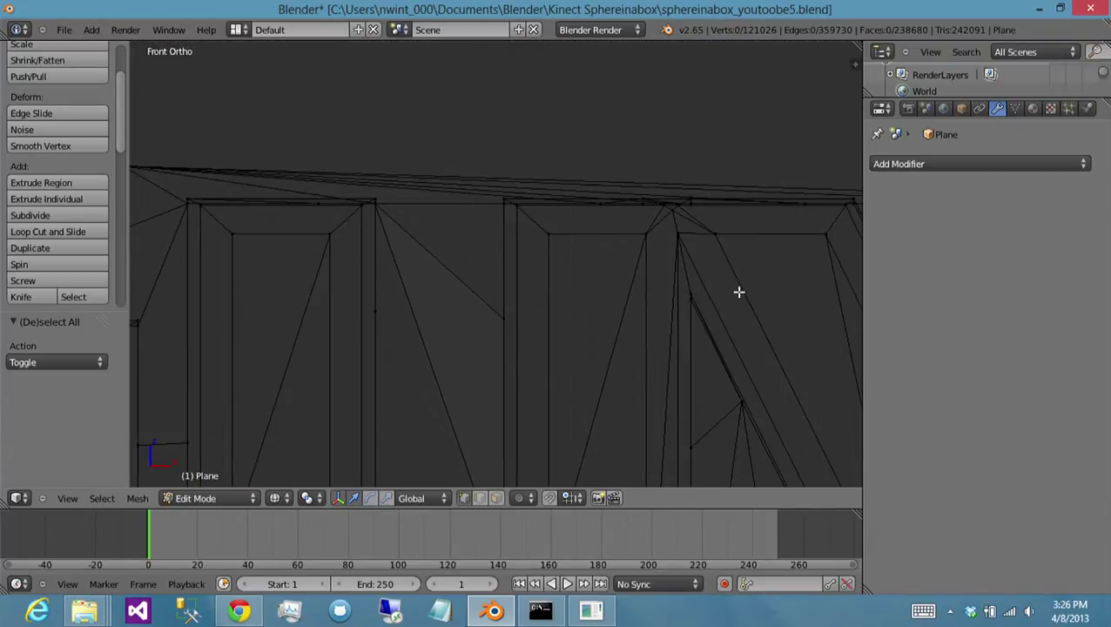
shift+middle_drag(702, 276, 598, 283)
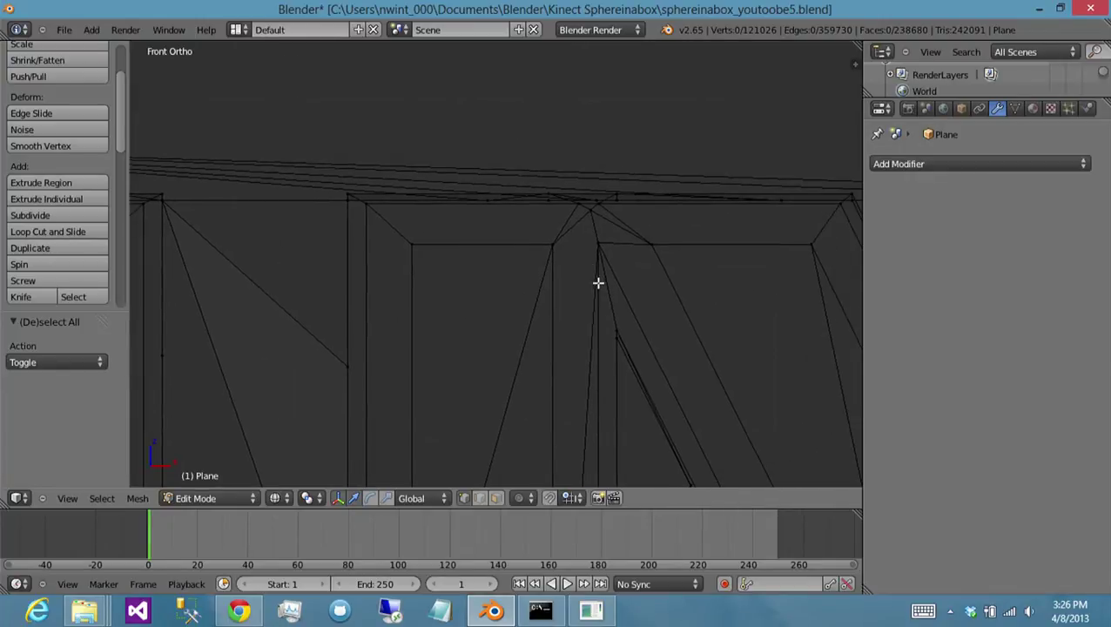
mouse_move(584, 237)
middle_down()
mouse_move(585, 263)
mouse_move(590, 243)
mouse_move(617, 230)
middle_up()
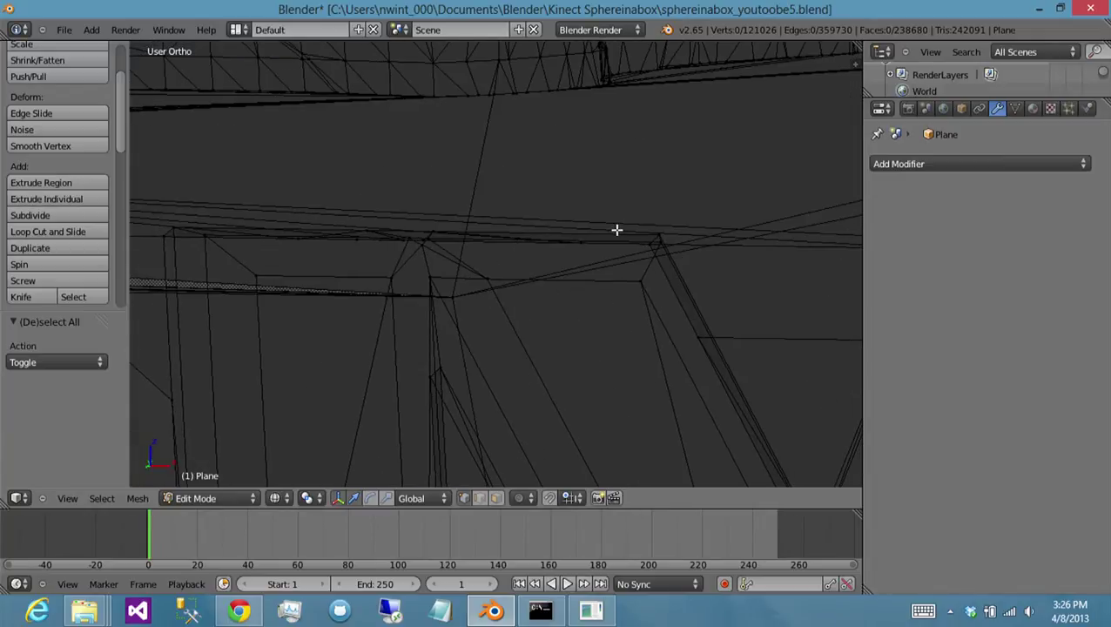
- Check the solid side profile of the lettering, podium and bust in right view
key(KP_3)
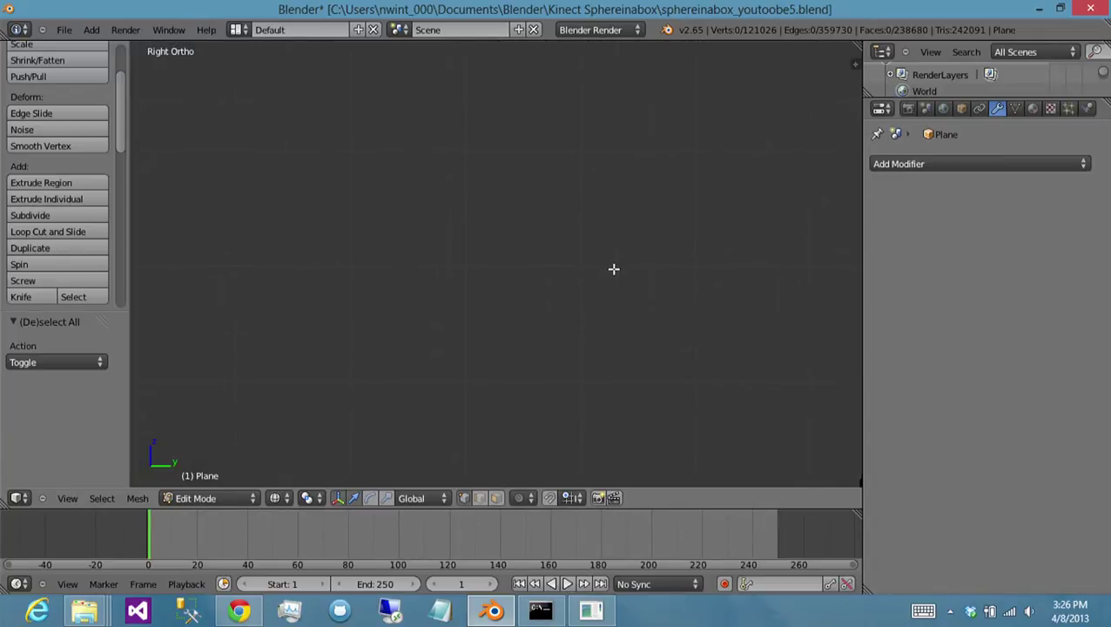
scroll(613, 268, down, 6)
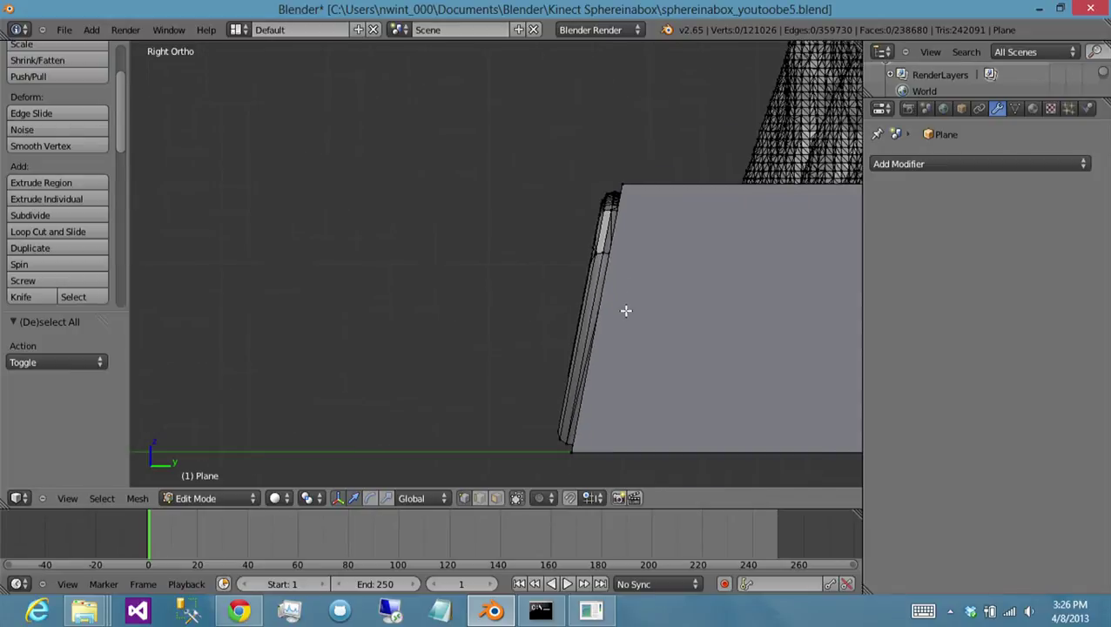
ctrl+scroll(435, 309, down, 3)
scroll(614, 295, down, 2)
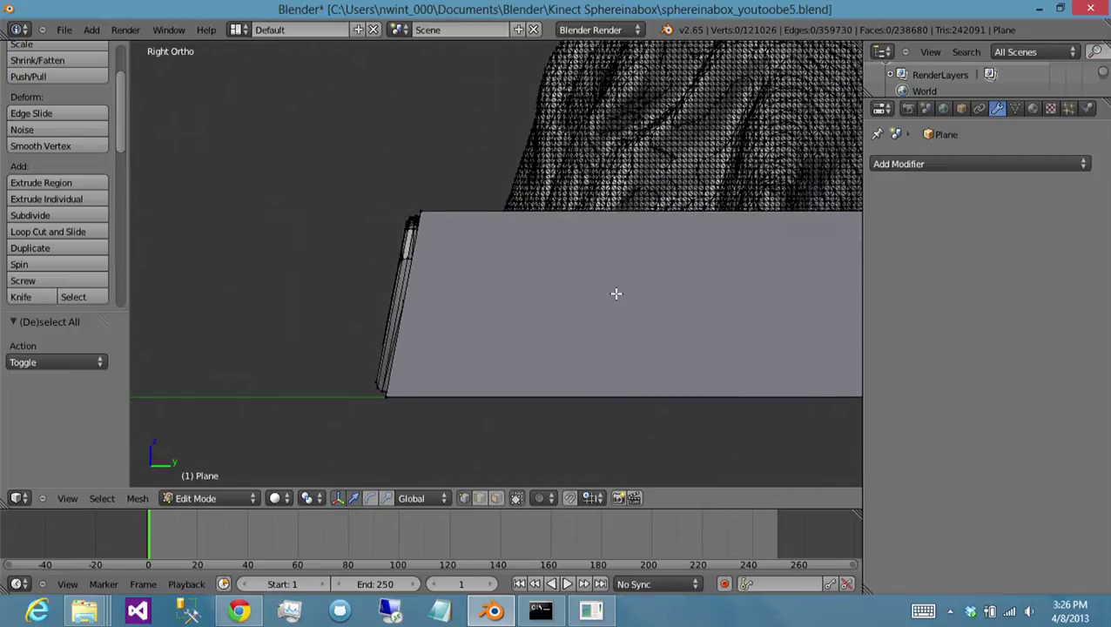
scroll(615, 293, down, 1)
ctrl+scroll(566, 301, down, 4)
shift+scroll(549, 304, up, 2)
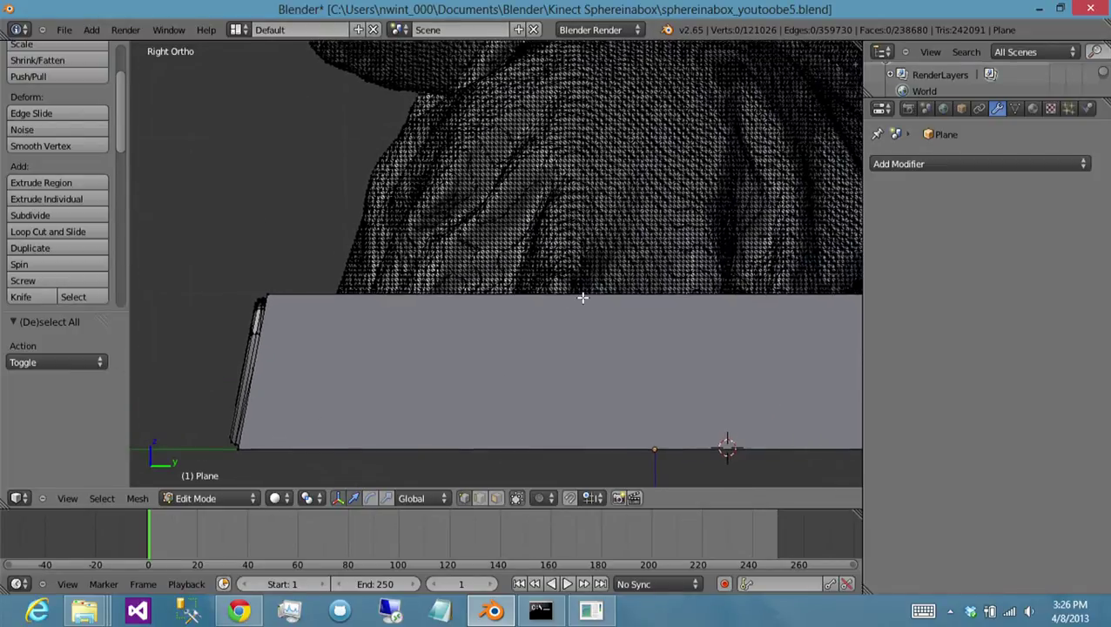
scroll(583, 298, down, 4)
shift+scroll(571, 342, up, 3)
scroll(575, 342, up, 1)
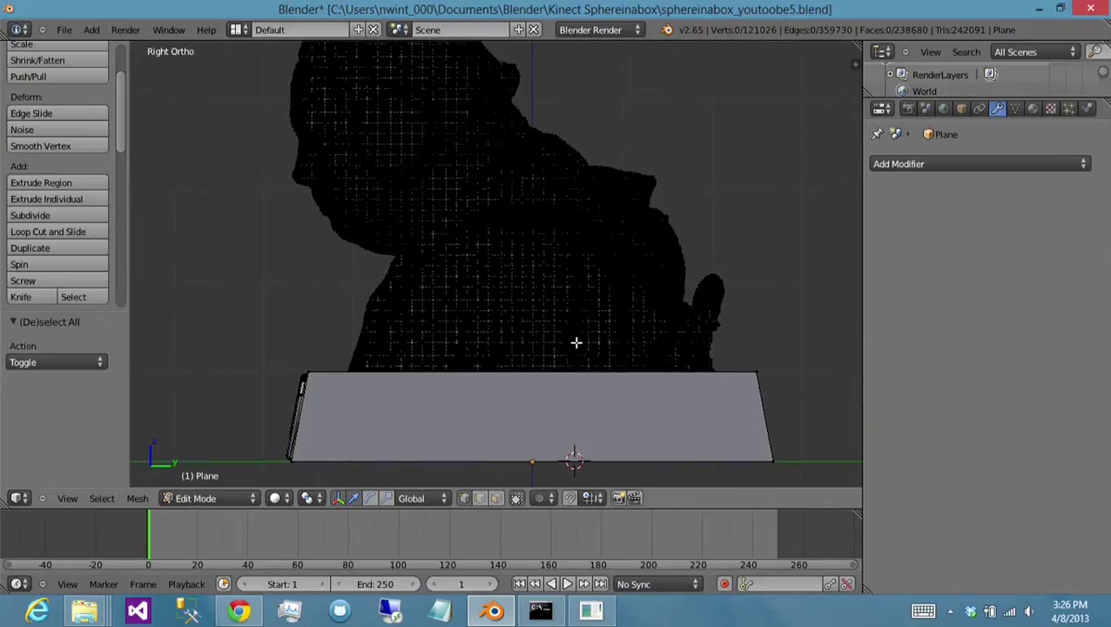
- Leave Edit Mode and undo back to before the polymended model was deleted
key(Tab)
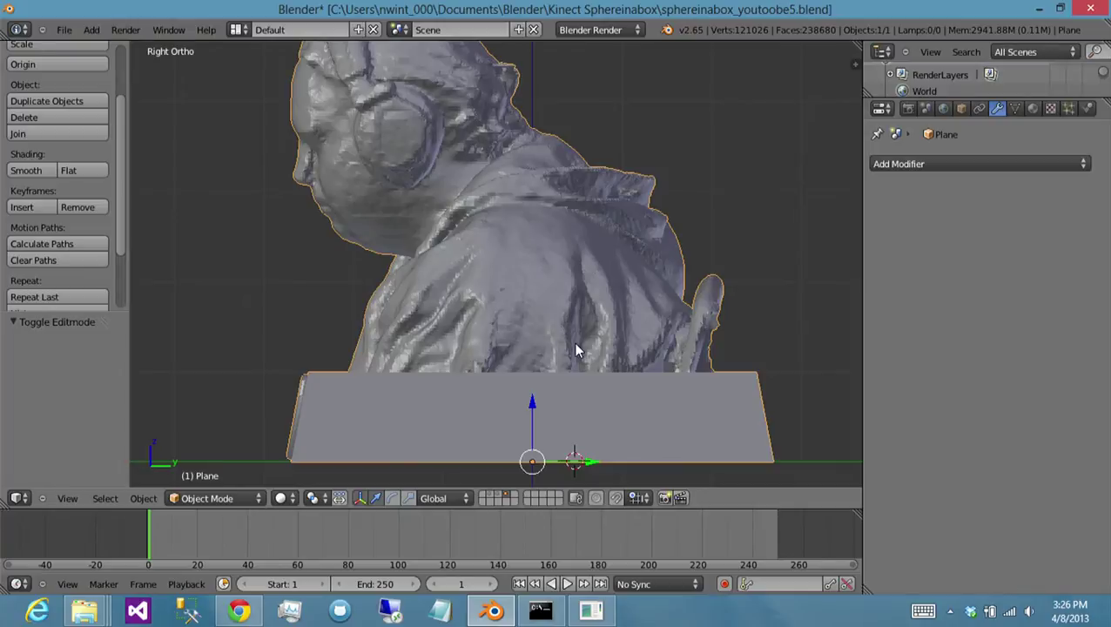
key(ctrl+z)
key(ctrl+z)
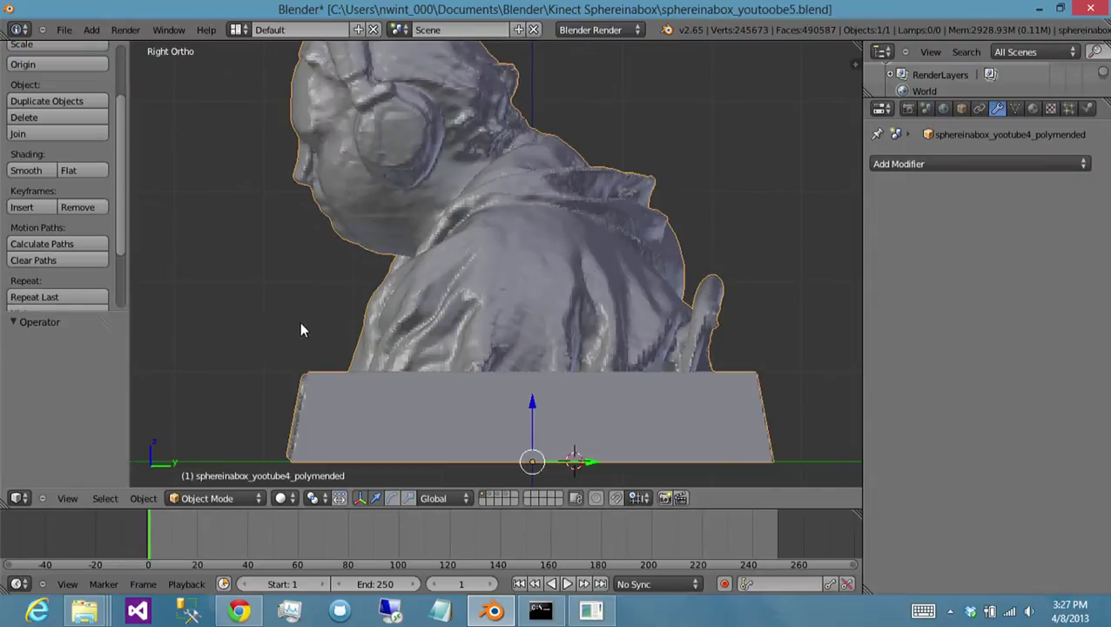
- Save the scene as a new incremented file named sphereinabox_youtoobe6.blend
key(ctrl+shift+s)
key(KP_Add)
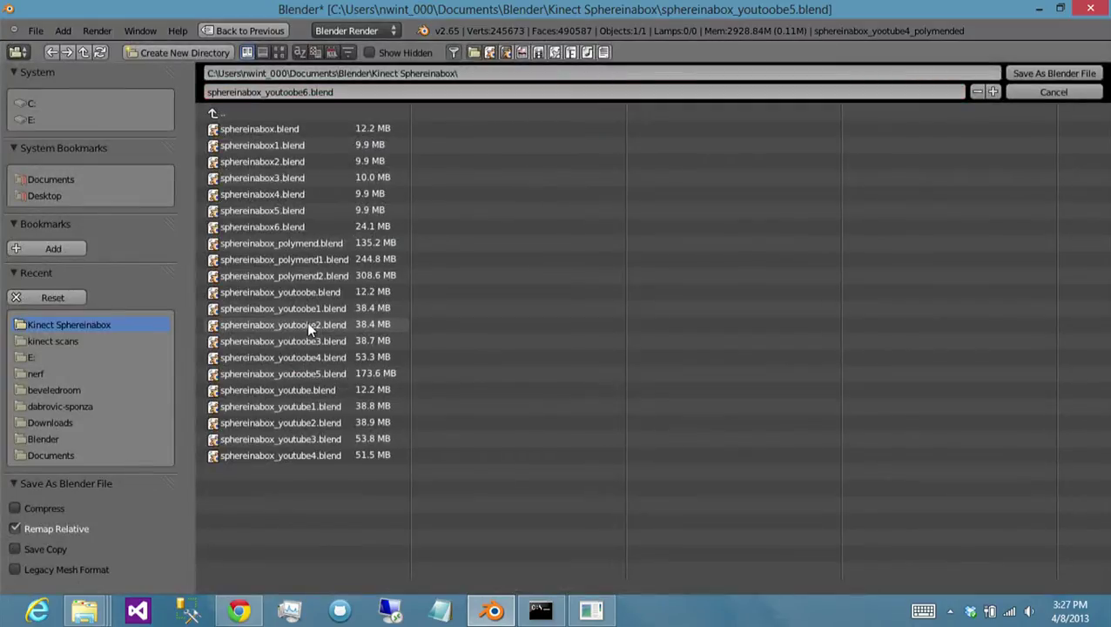
key(Return)
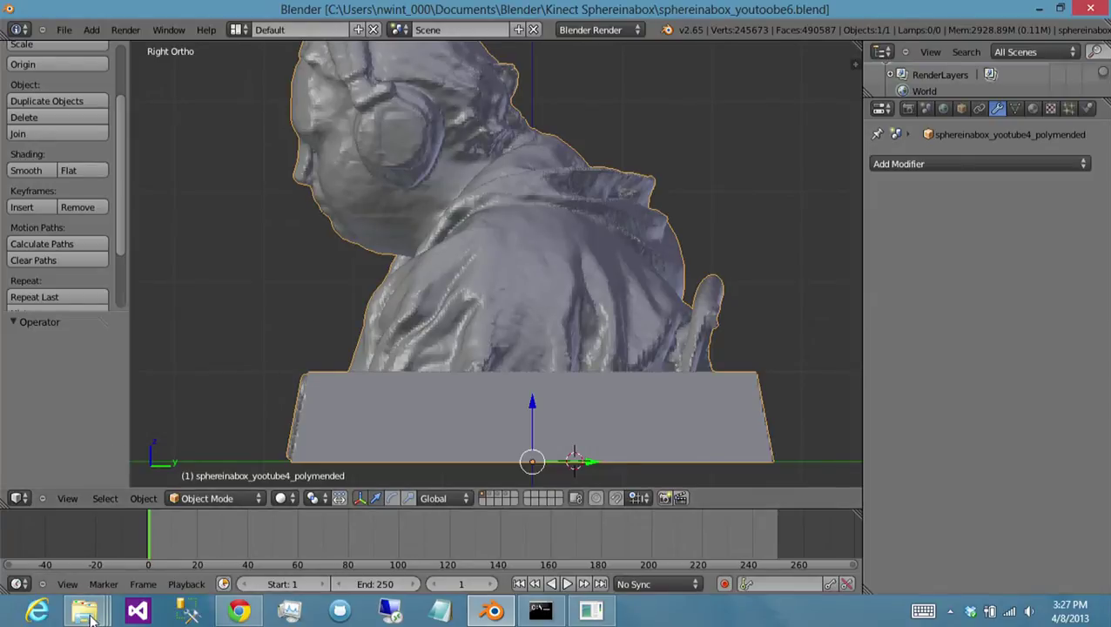
- Load sphereinabox_youtube4.gcode from the Kinect Sphereinabox folder into GCode Viewer to view the earlier bust's toolpaths
mouse_move(91, 612)
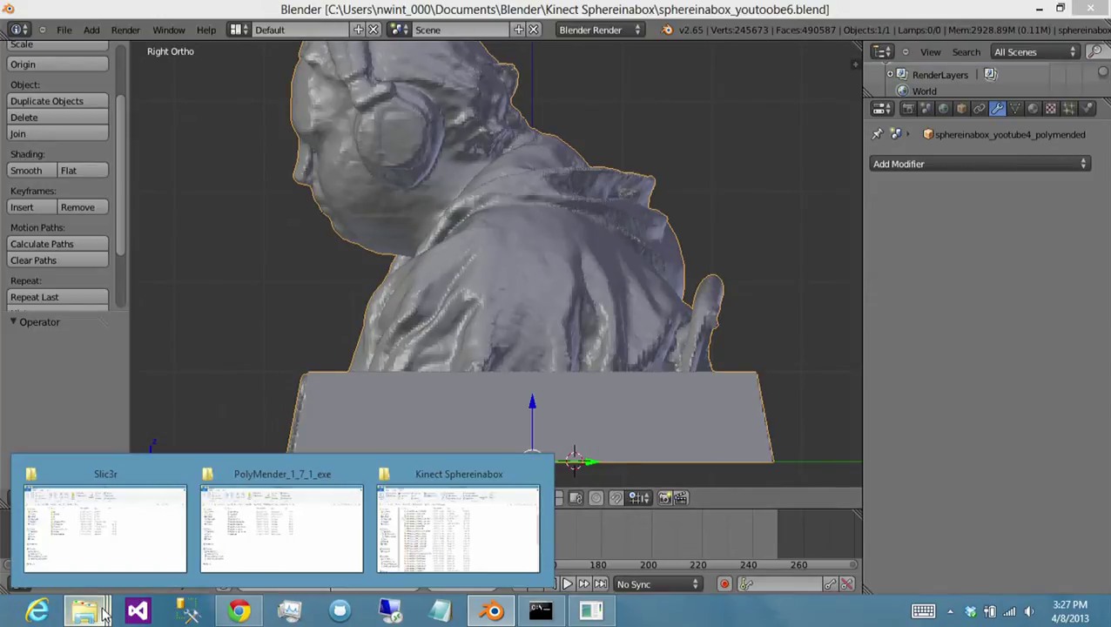
click(448, 538)
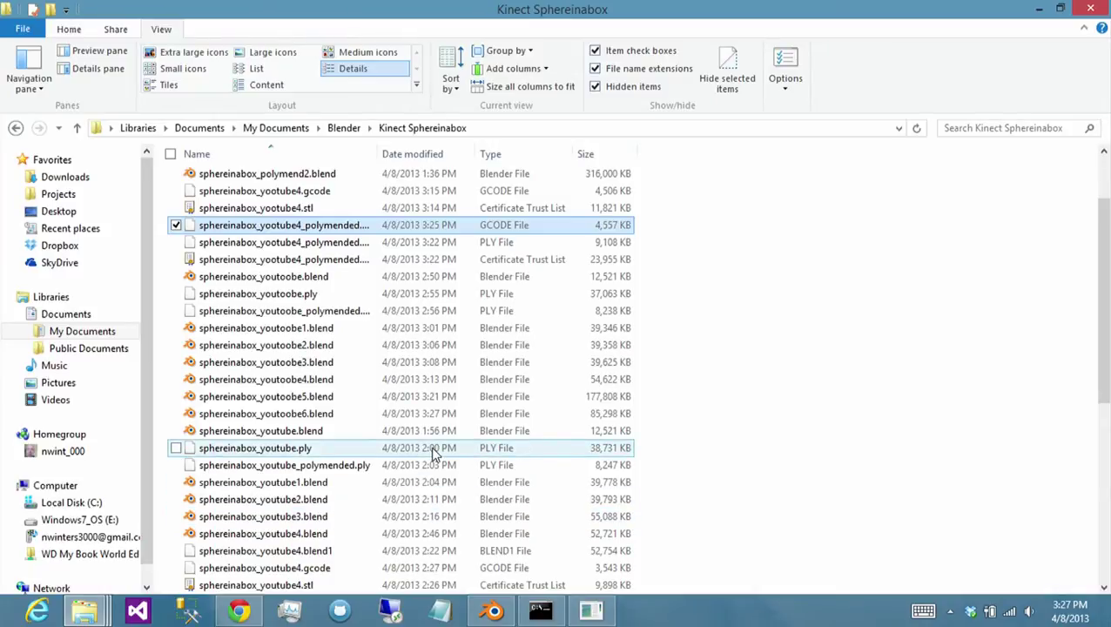
scroll(454, 461, down, 1)
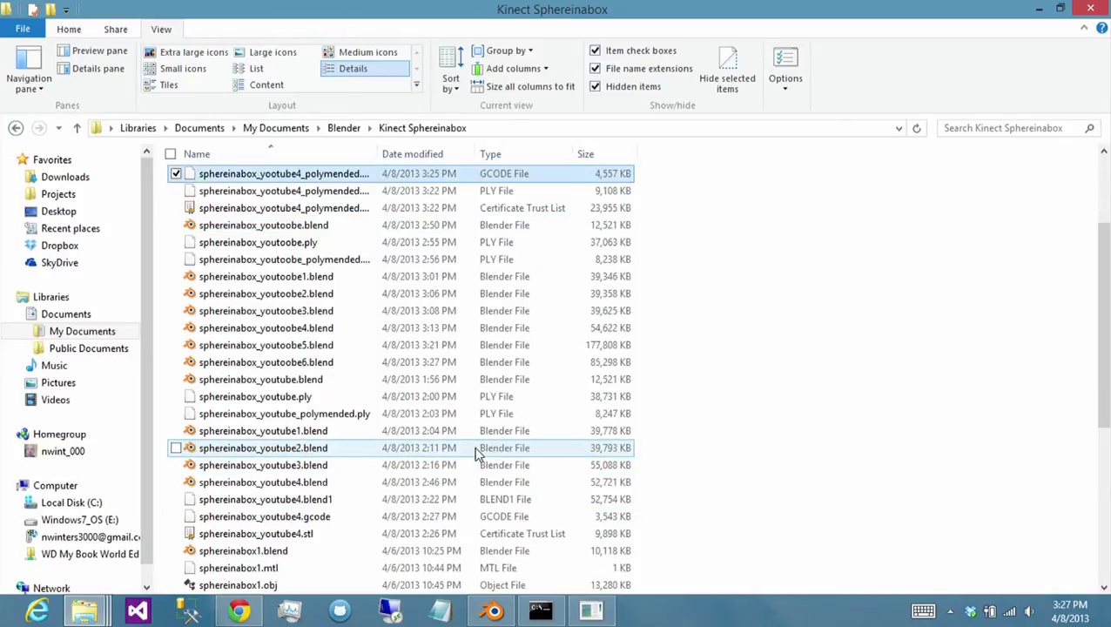
drag(379, 516, 418, 461)
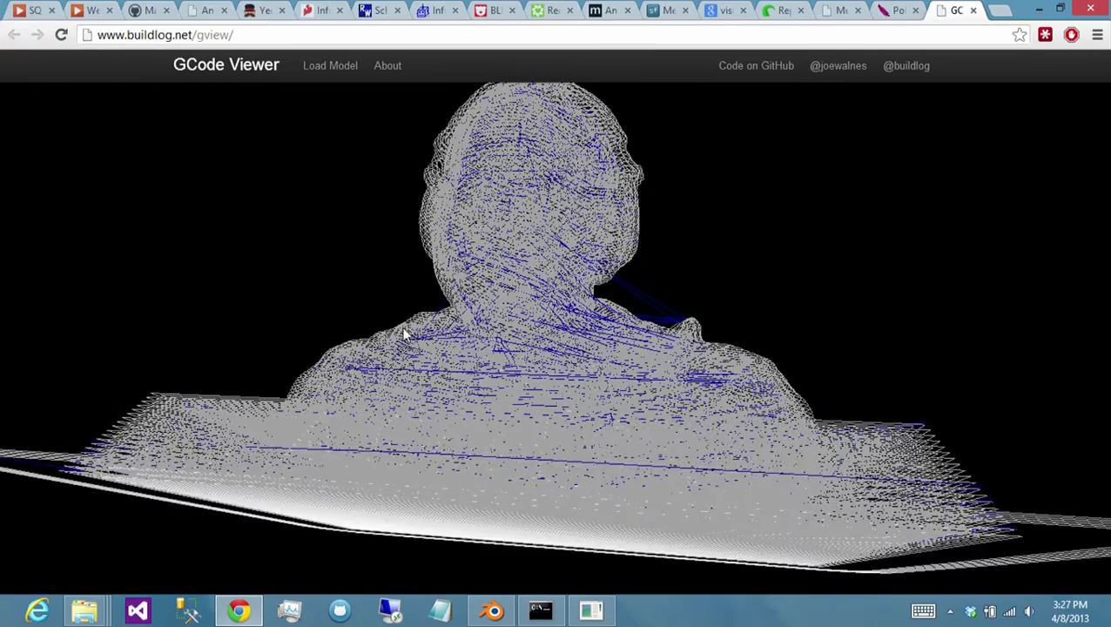
- Examine the earlier bust's toolpaths in GCode Viewer from above and from several sides
drag(452, 335, 605, 544)
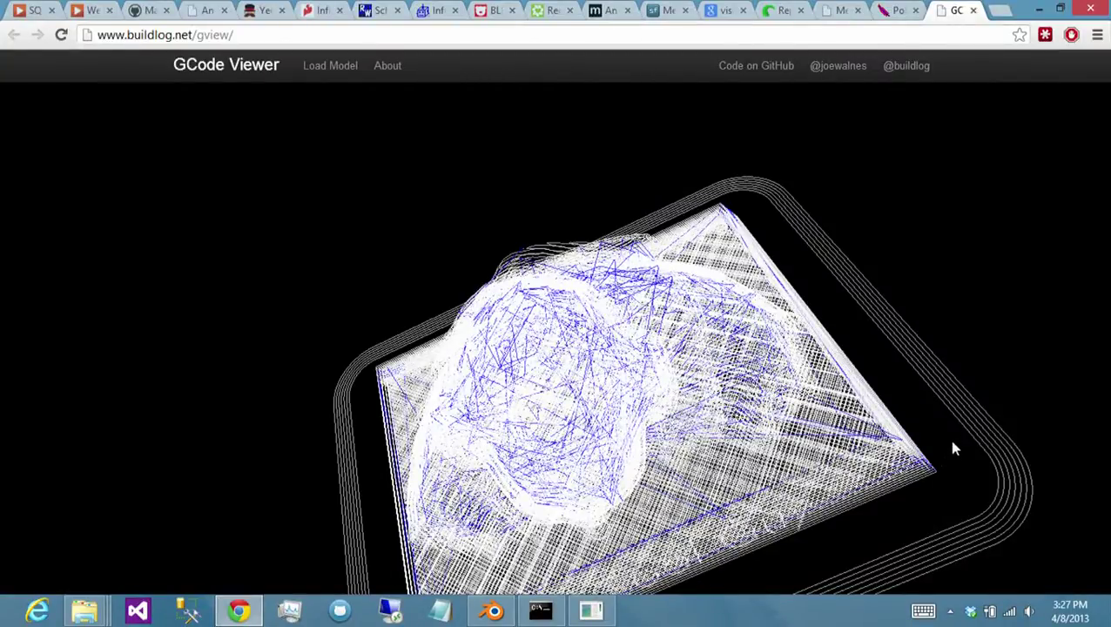
drag(953, 448, 571, 441)
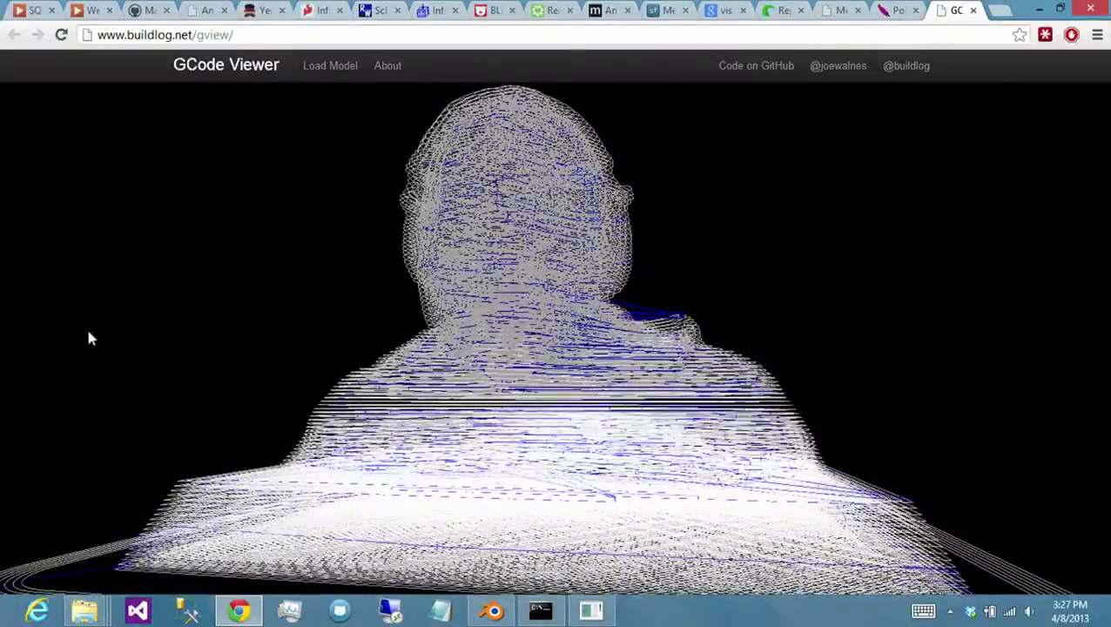
drag(89, 330, 534, 341)
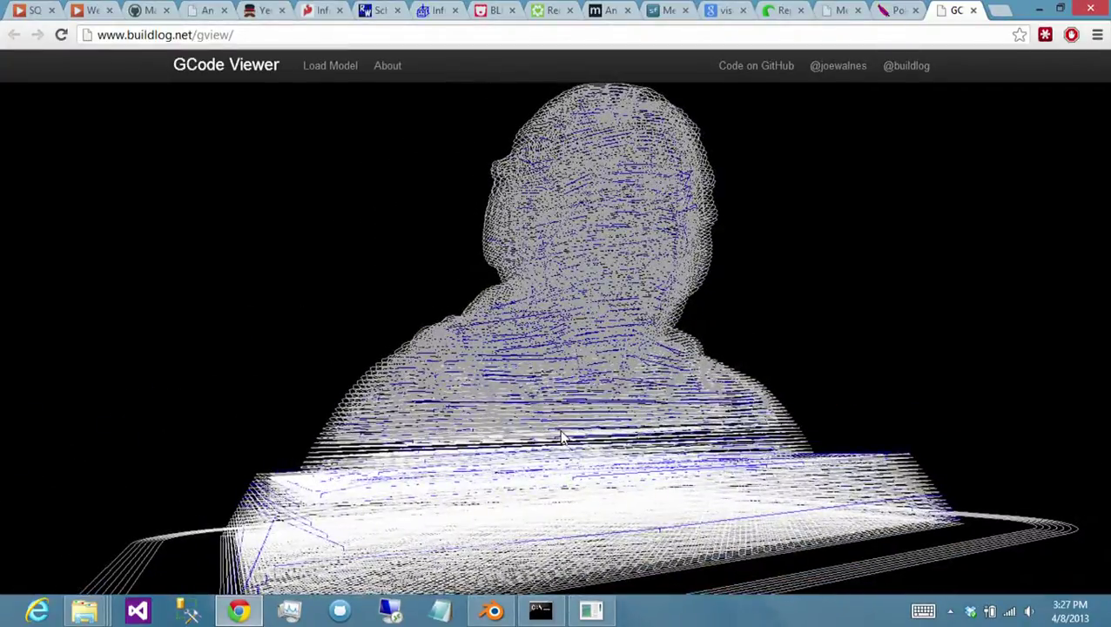
- Switch to the Kinect Sphereinabox folder in File Explorer and copy the full path of sphereinabox_yootube4.stl
click(590, 609)
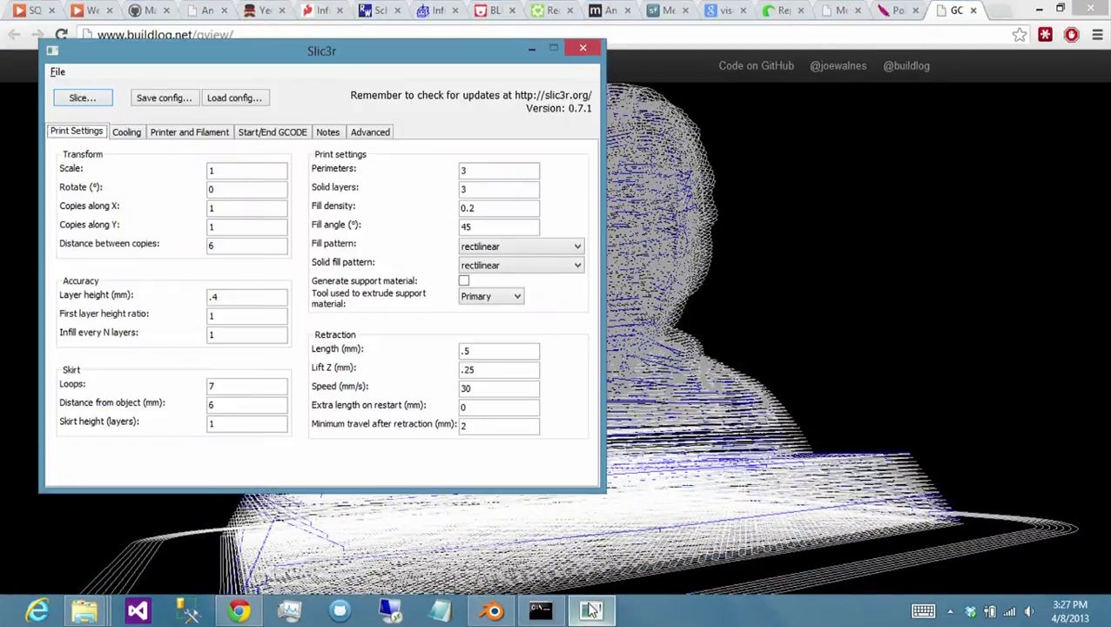
click(86, 610)
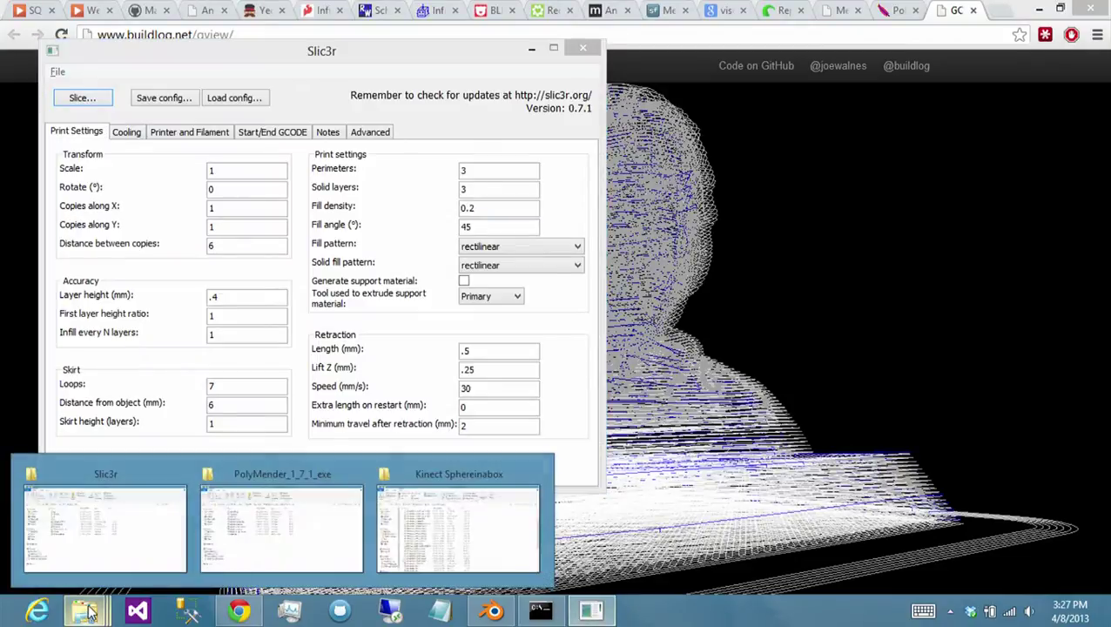
click(393, 544)
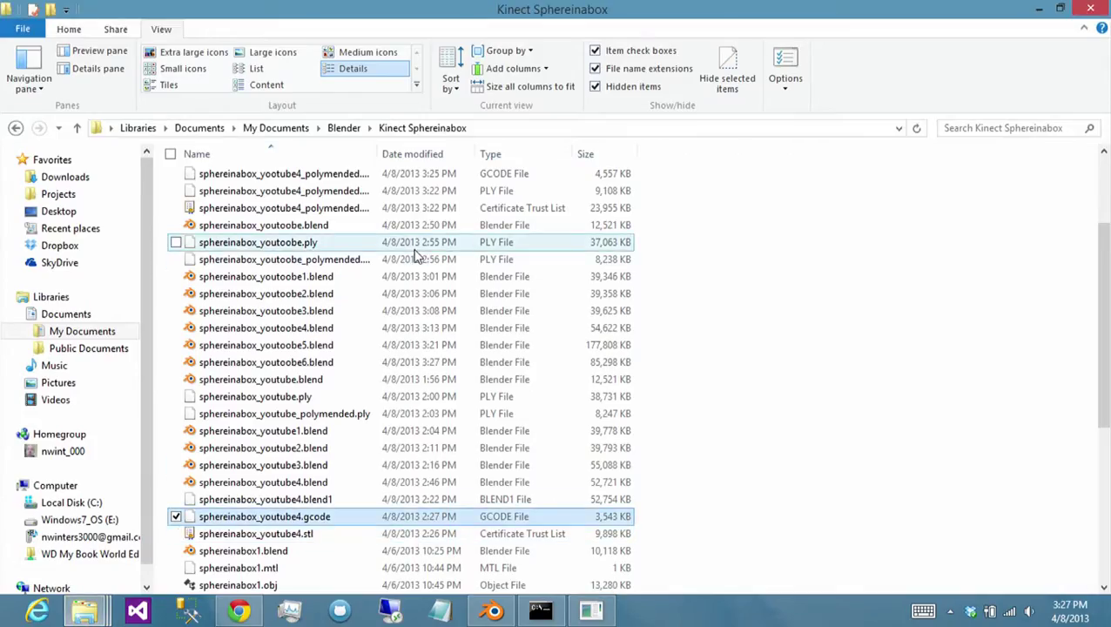
click(406, 213)
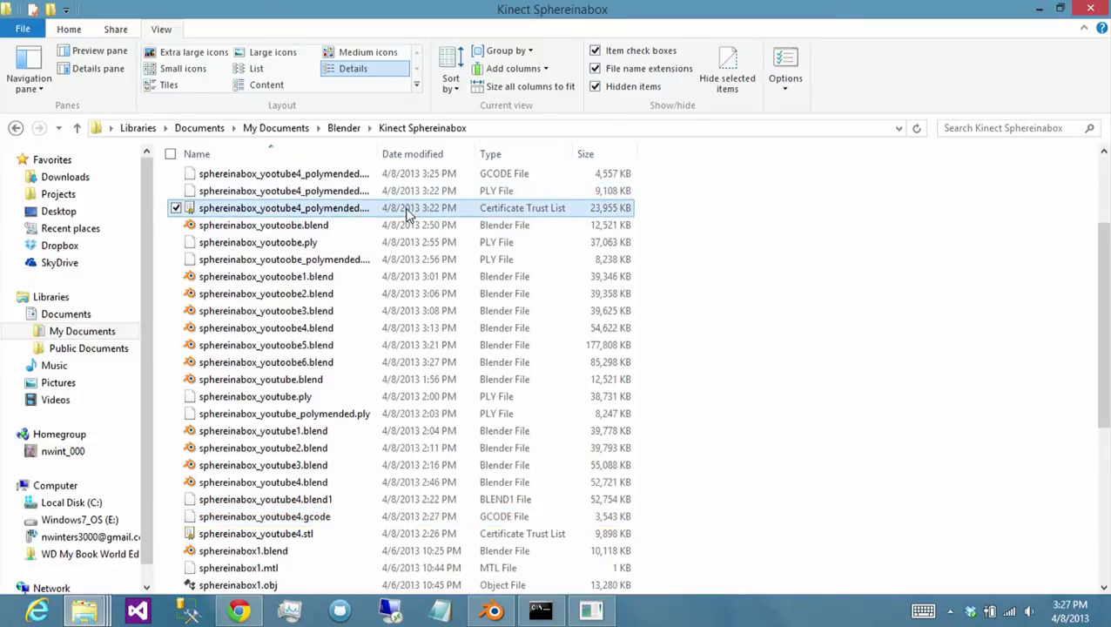
scroll(466, 305, up, 3)
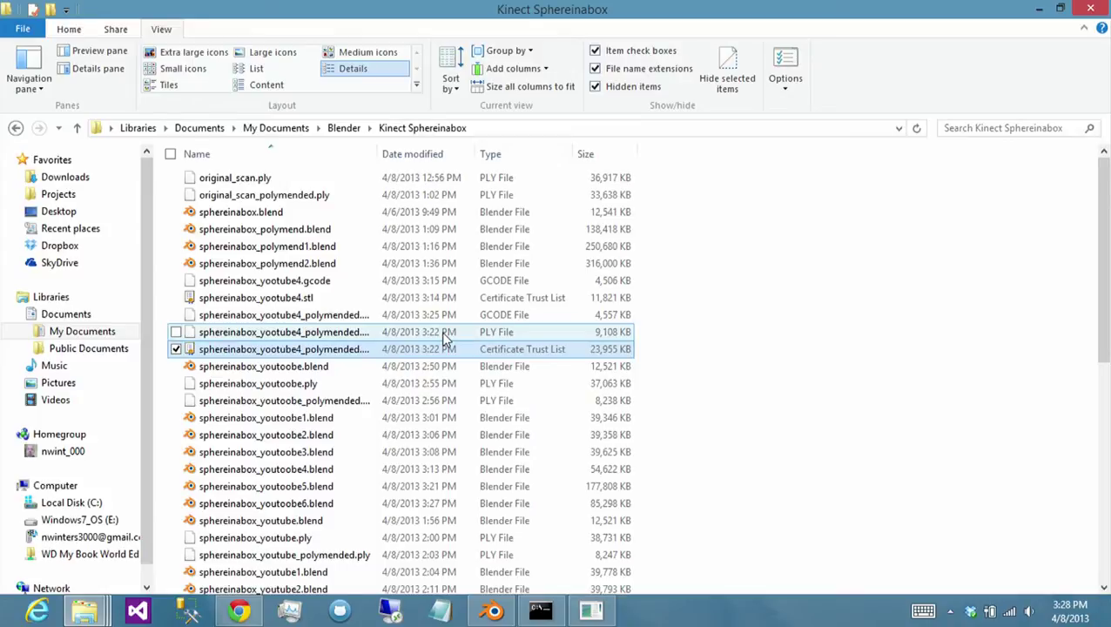
click(339, 303)
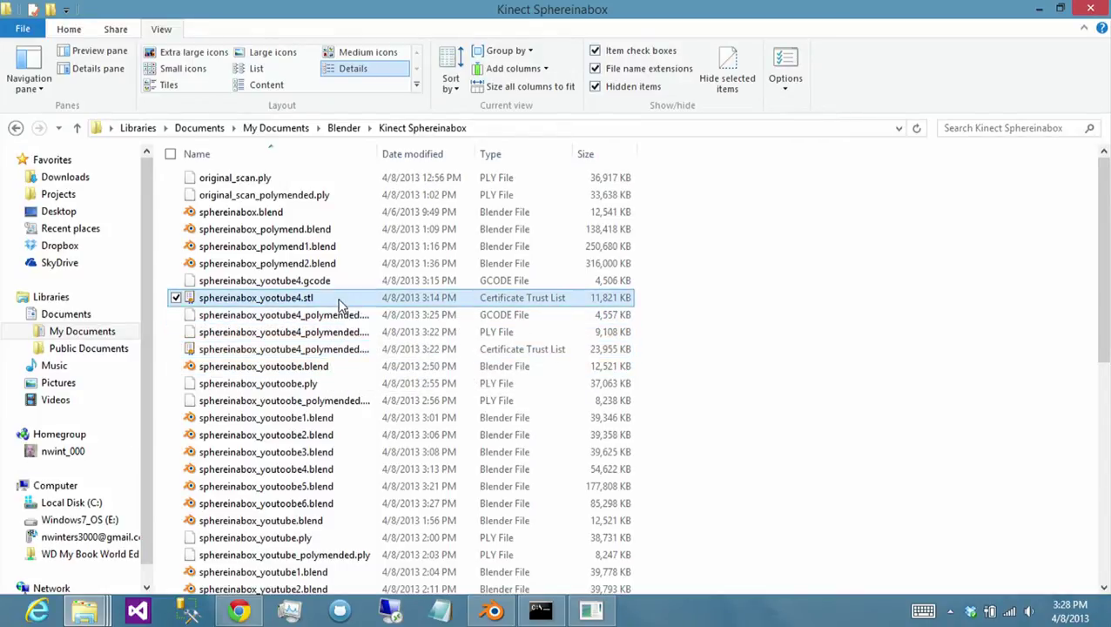
shift+right_click(340, 307)
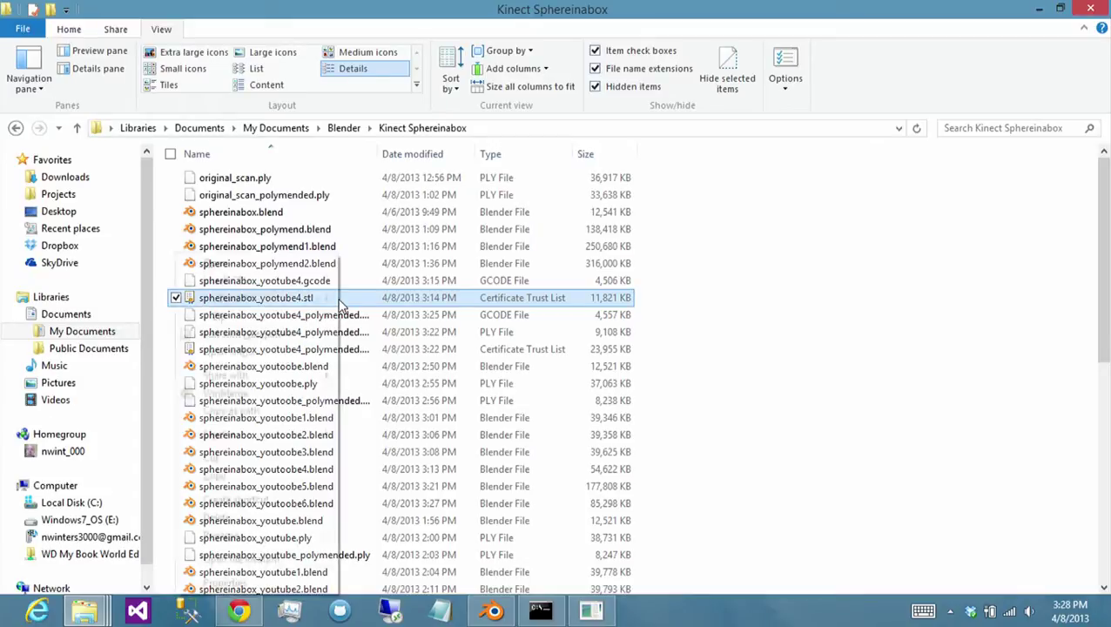
click(269, 411)
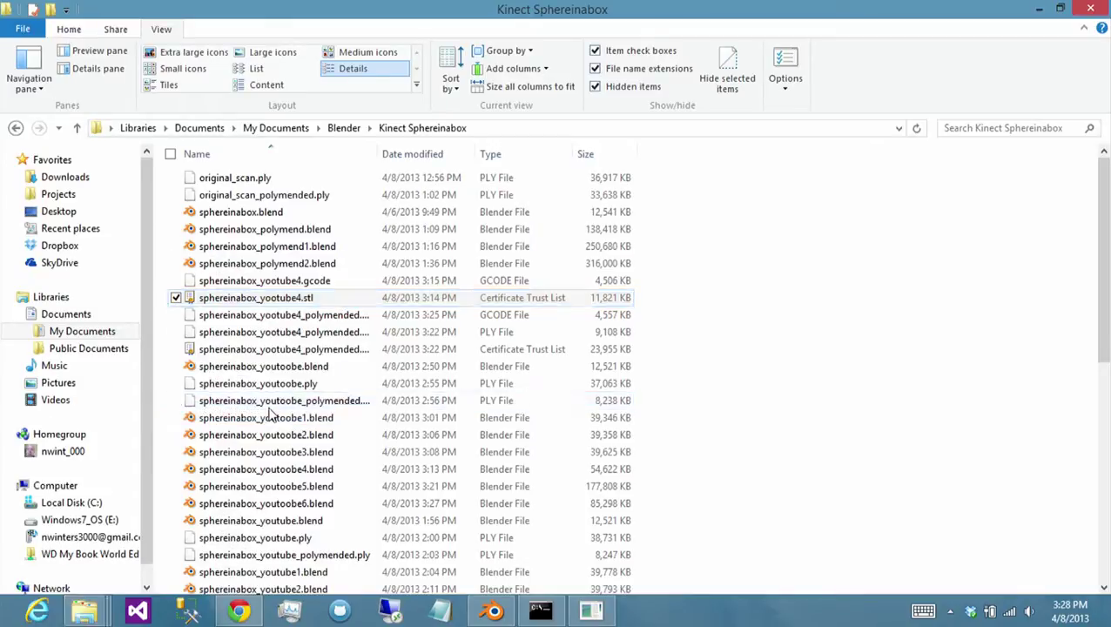
- Launch MeshLab and import the mesh sphereinabox_yootube4.stl from the copied path with Unify Duplicated Vertices enabled
key(super)
text(mesh)
key(Return)
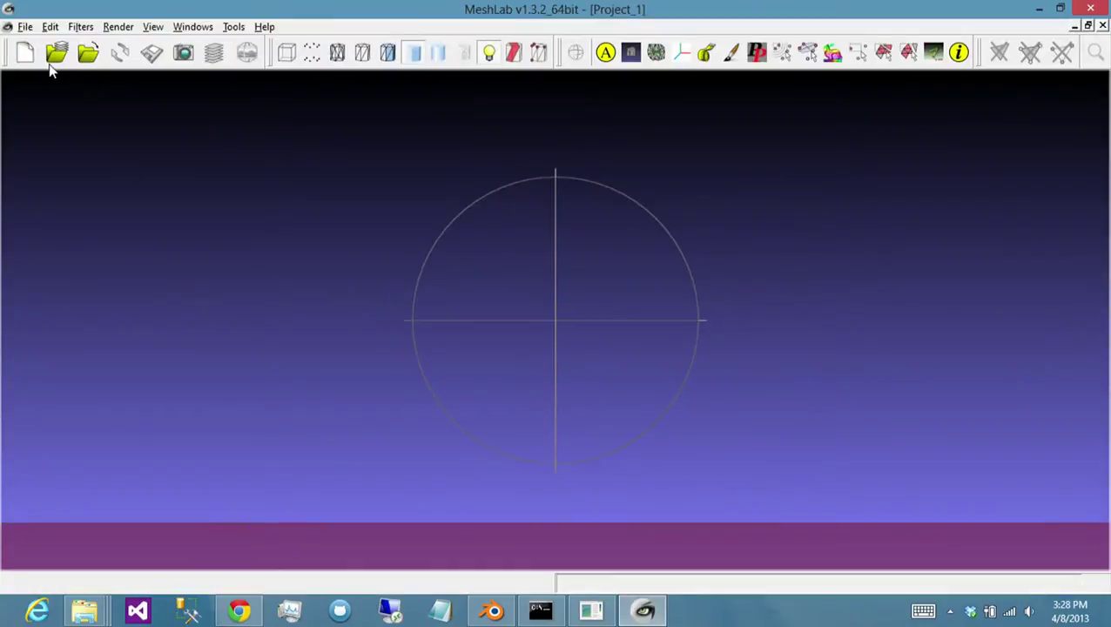
click(25, 26)
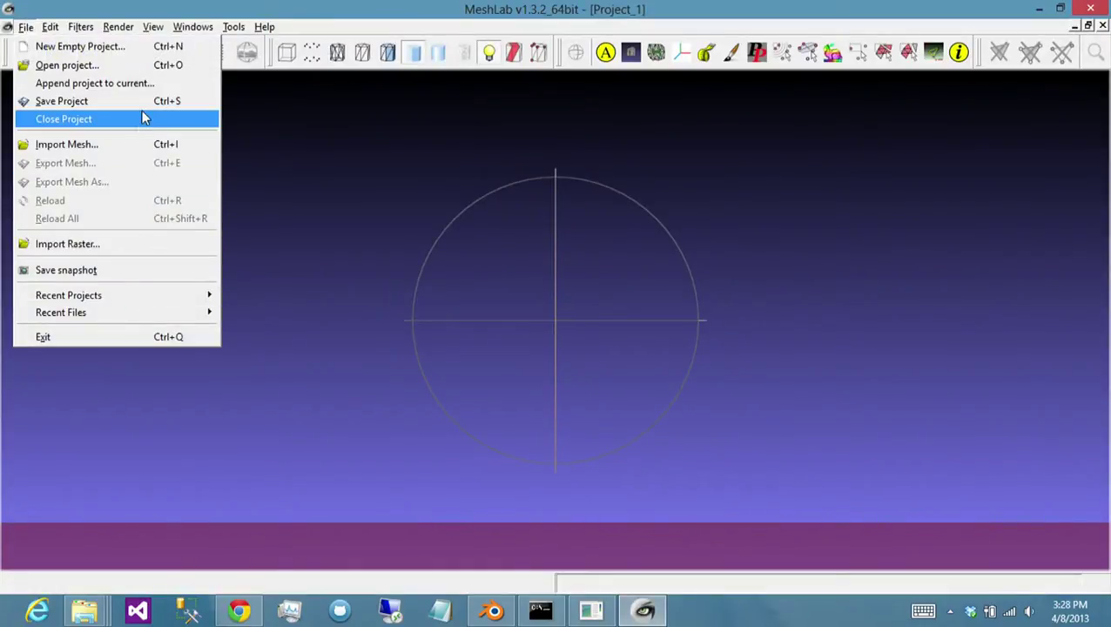
click(130, 142)
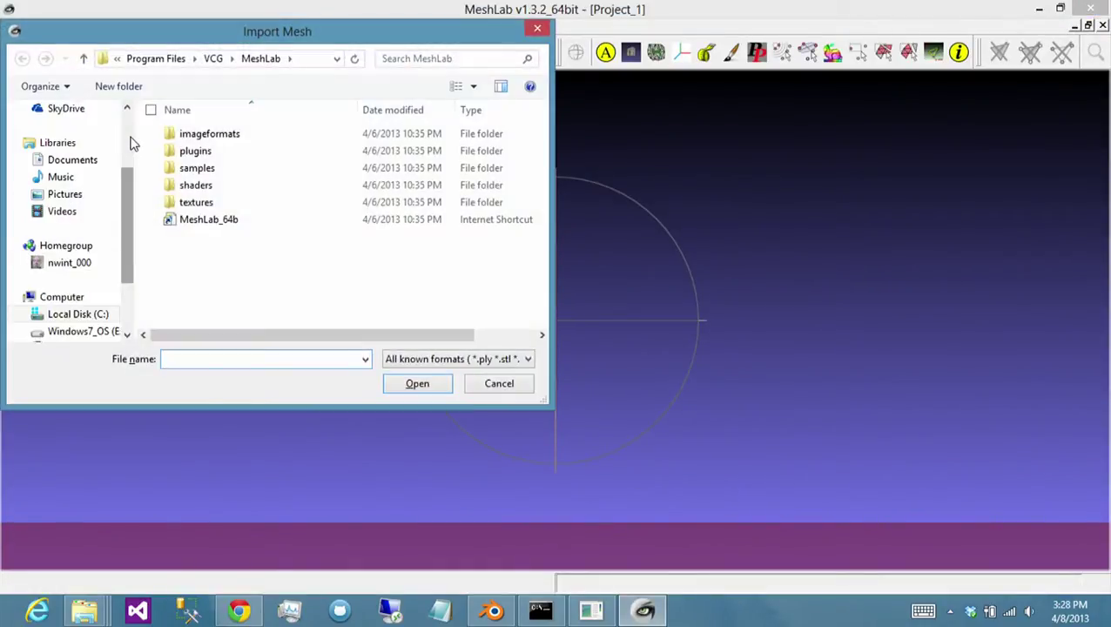
key(ctrl+v)
key(Return)
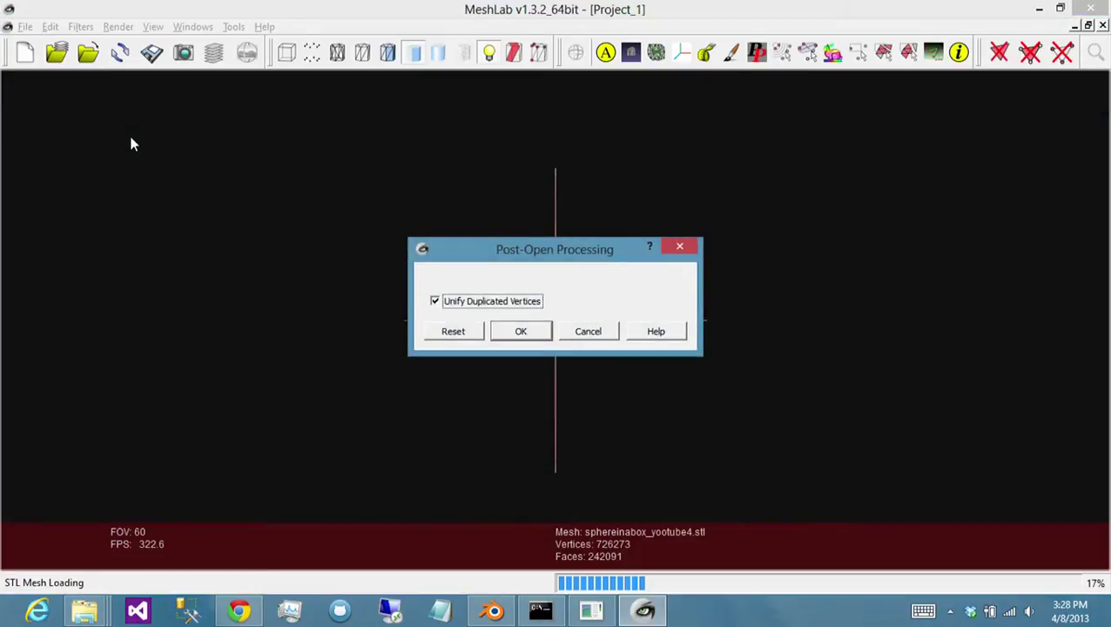
click(530, 336)
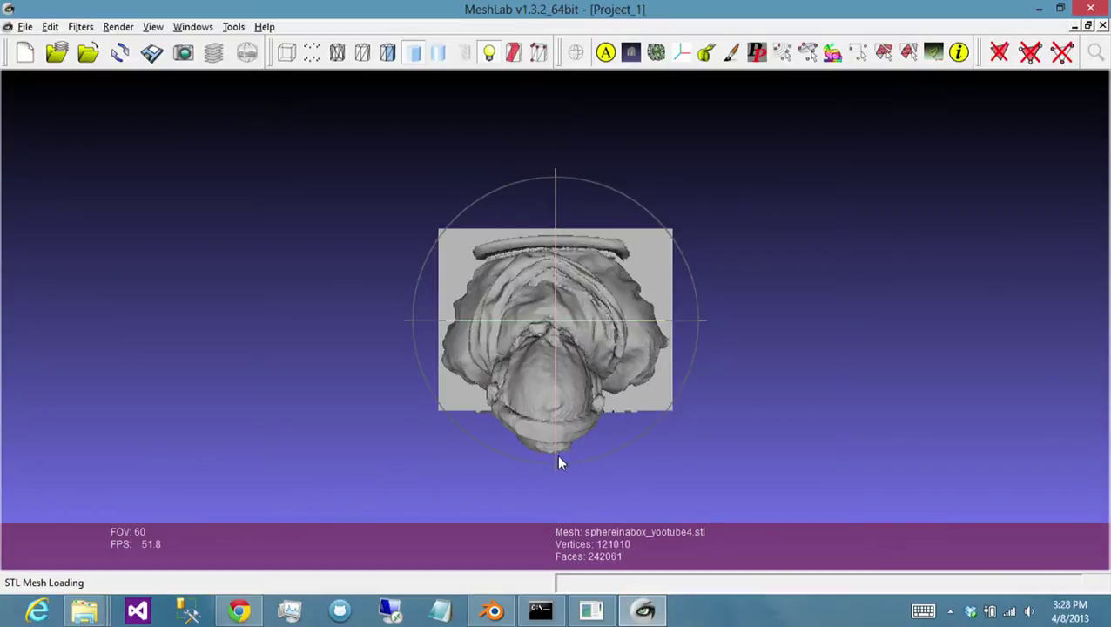
- View the bust and its lettered podium from the front in Hidden Lines render mode
drag(558, 463, 522, 237)
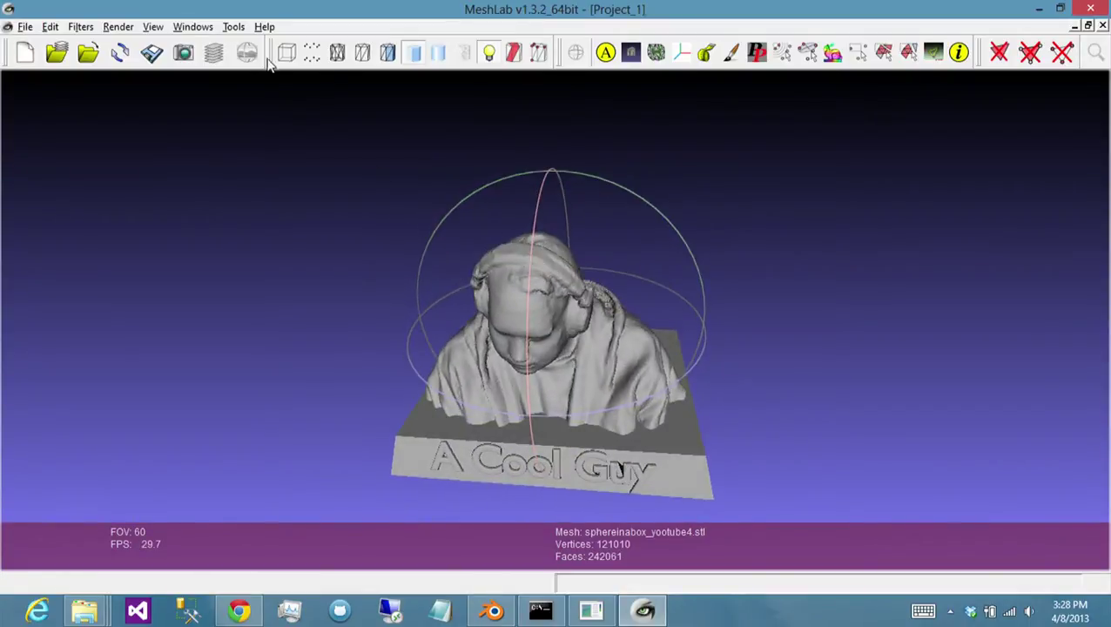
click(122, 27)
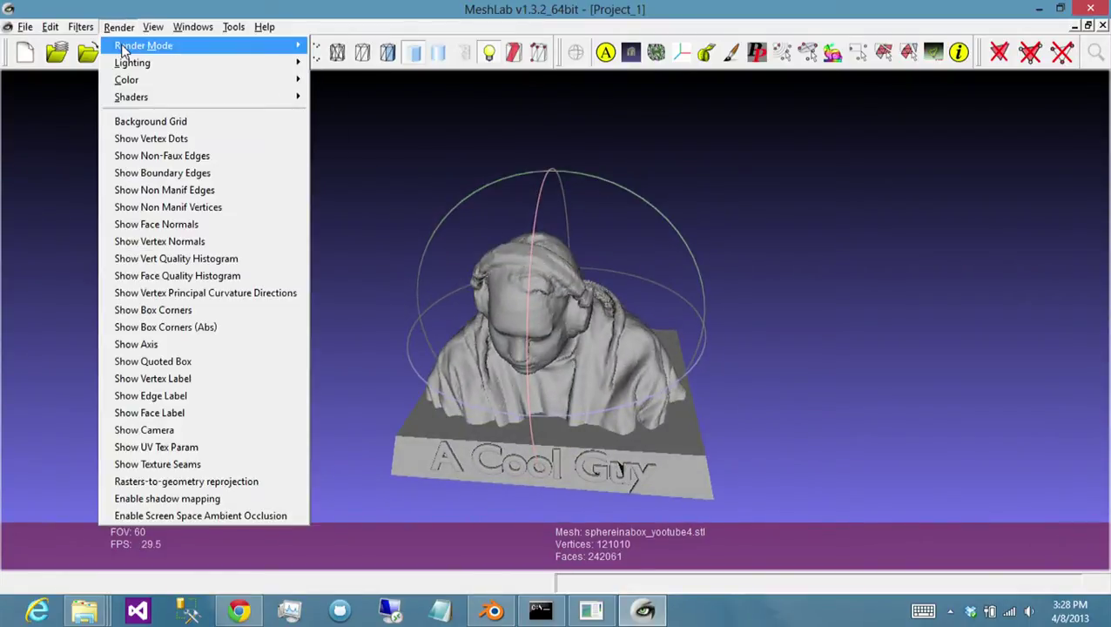
mouse_move(183, 46)
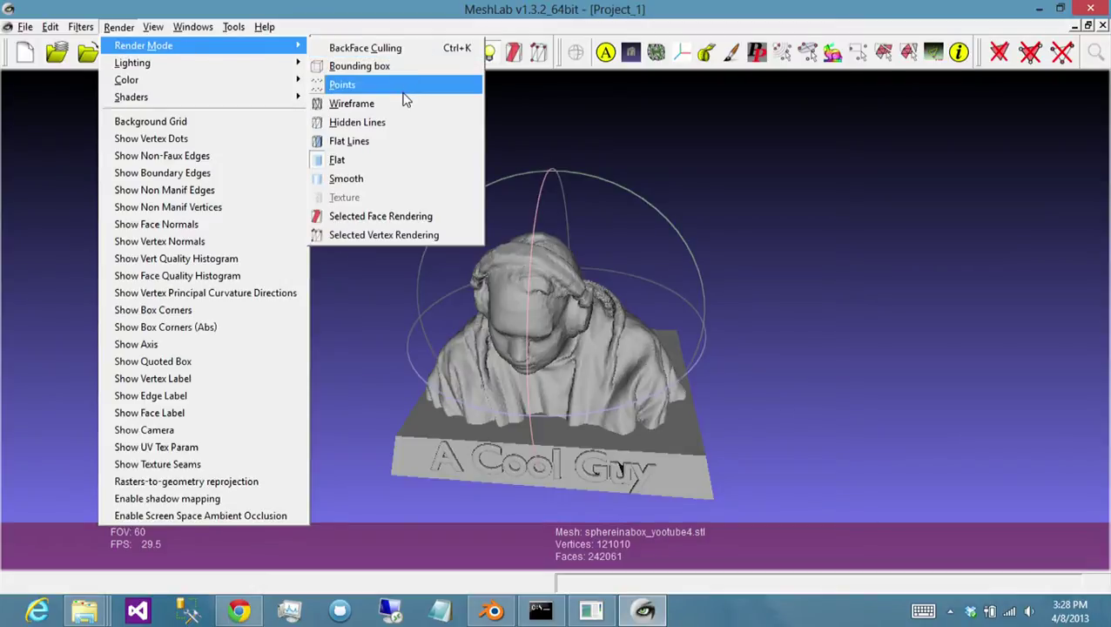
click(407, 124)
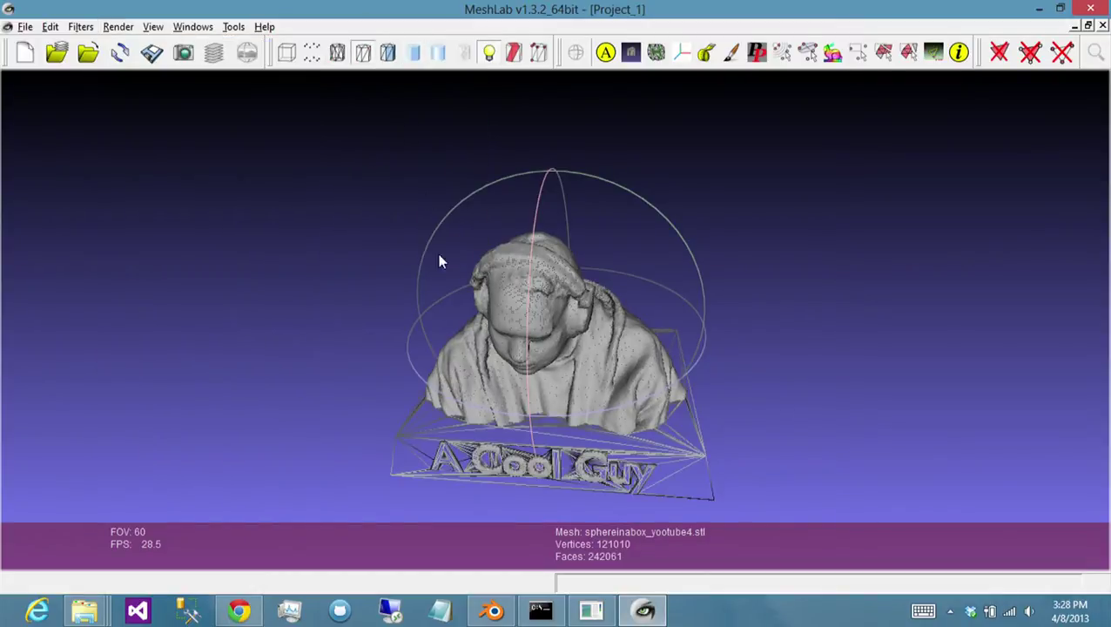
drag(397, 327, 375, 296)
- Try BackFace Culling on the hidden-line display, turn it off again, and return the model to Flat rendering
click(119, 27)
mouse_move(144, 46)
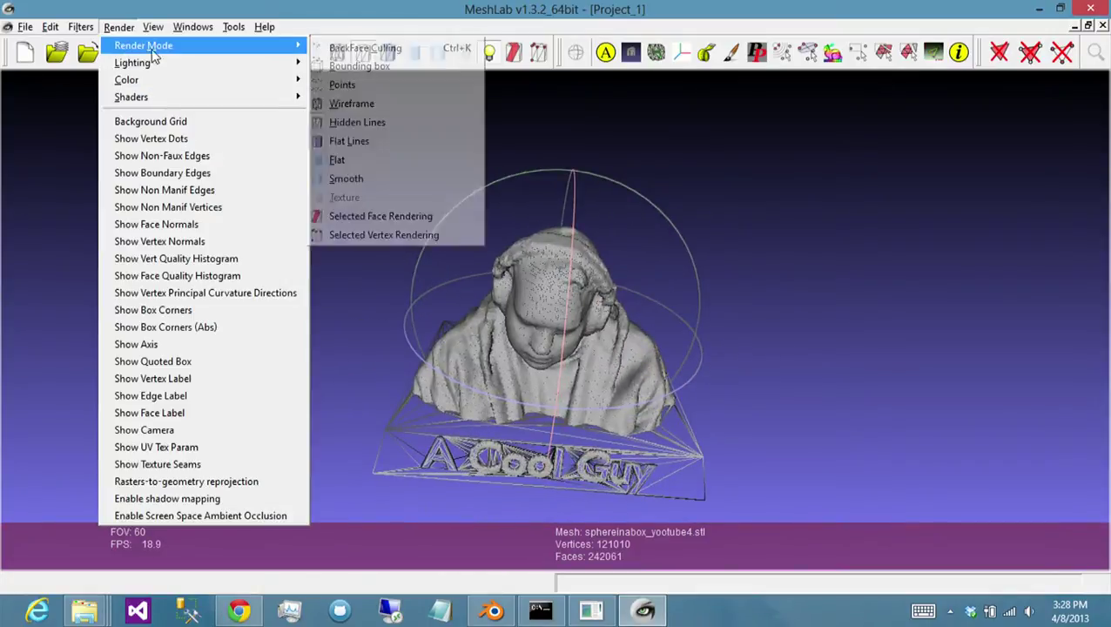
click(372, 48)
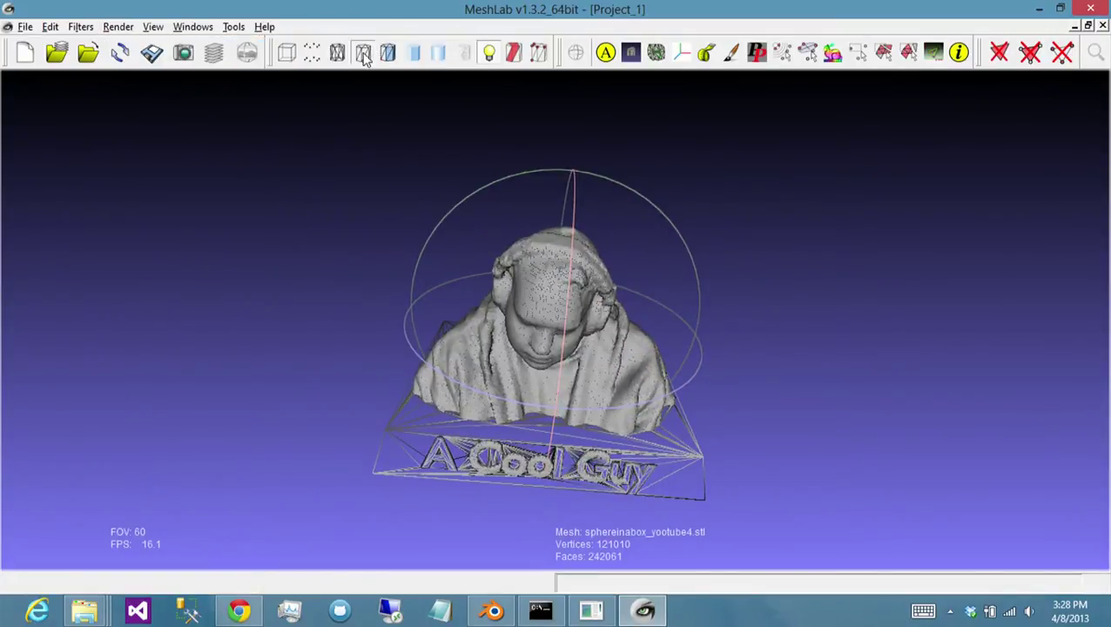
click(119, 29)
mouse_move(230, 47)
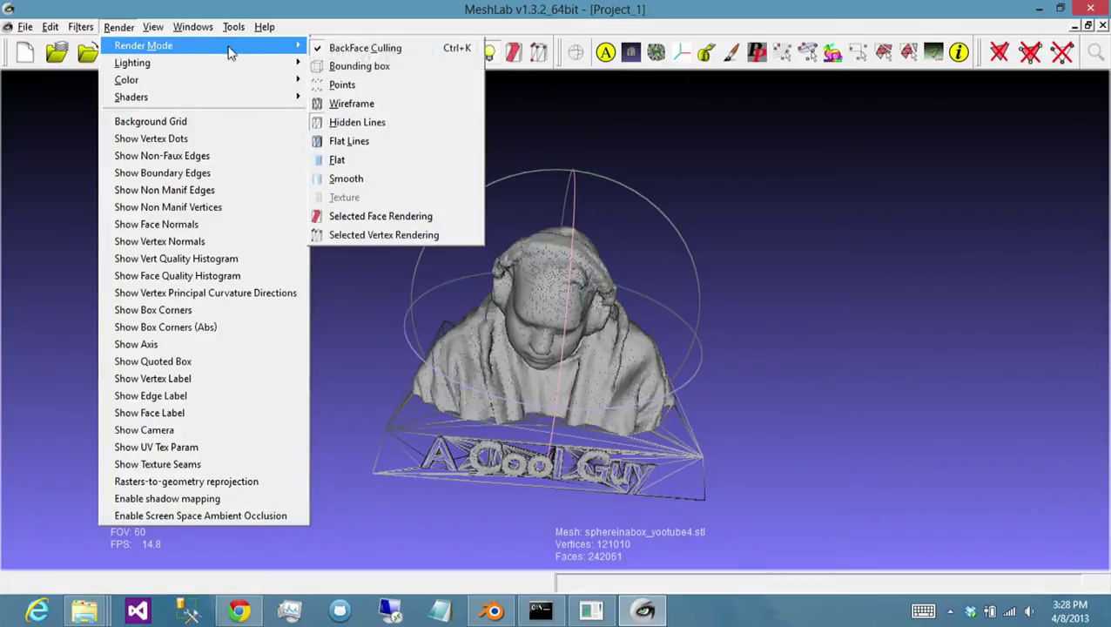
click(407, 48)
click(120, 27)
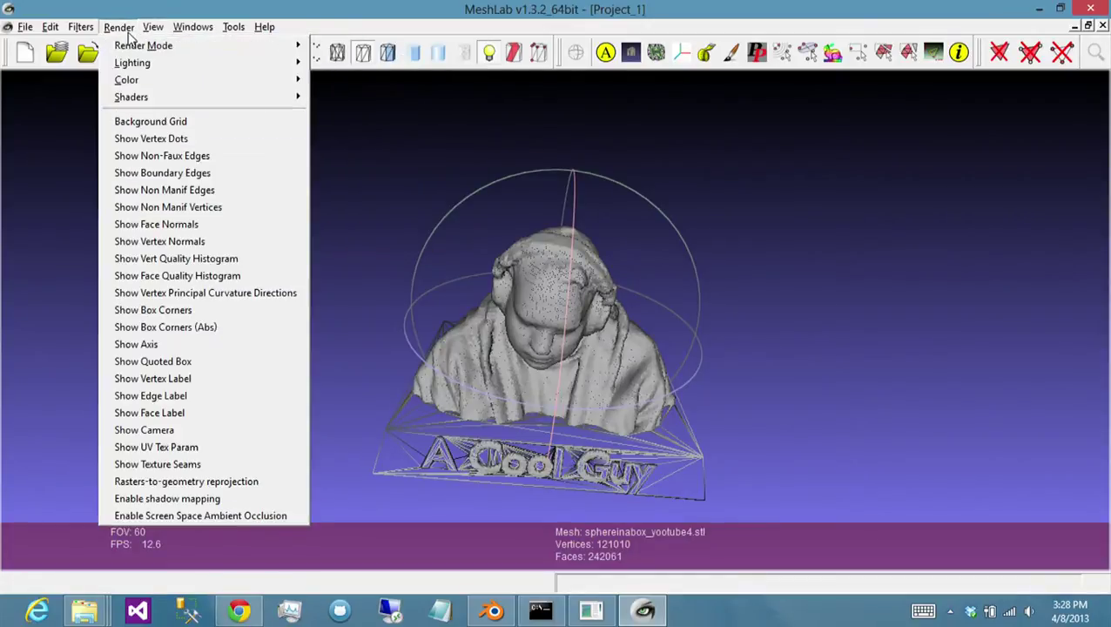
mouse_move(142, 45)
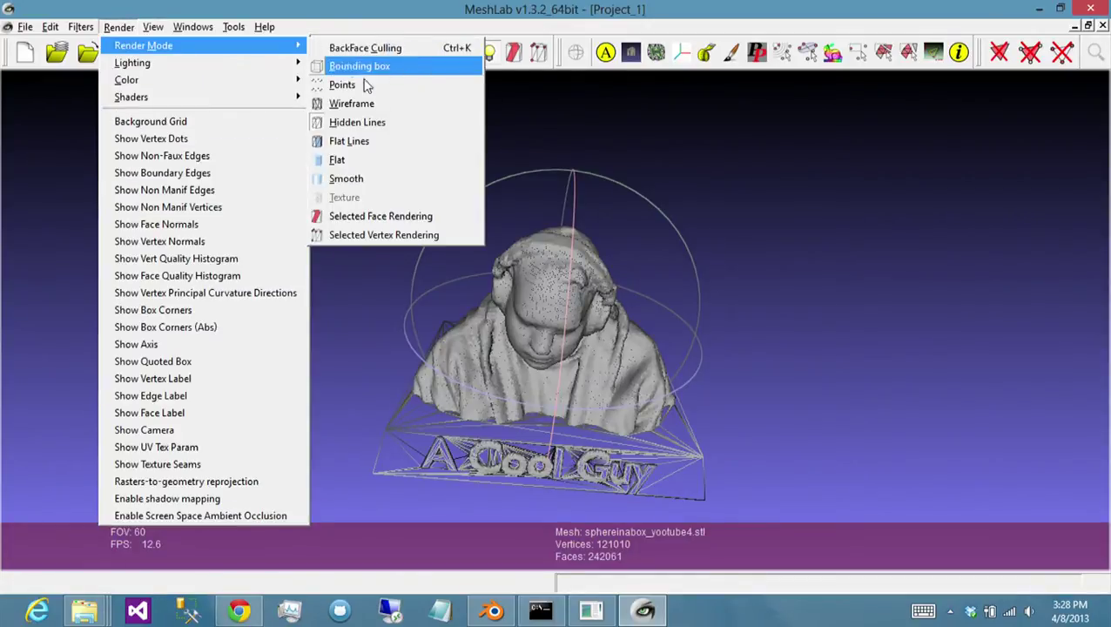
click(380, 165)
- Apply the Select Self Intersecting Faces filter to the whole mesh and close its dialog
click(119, 27)
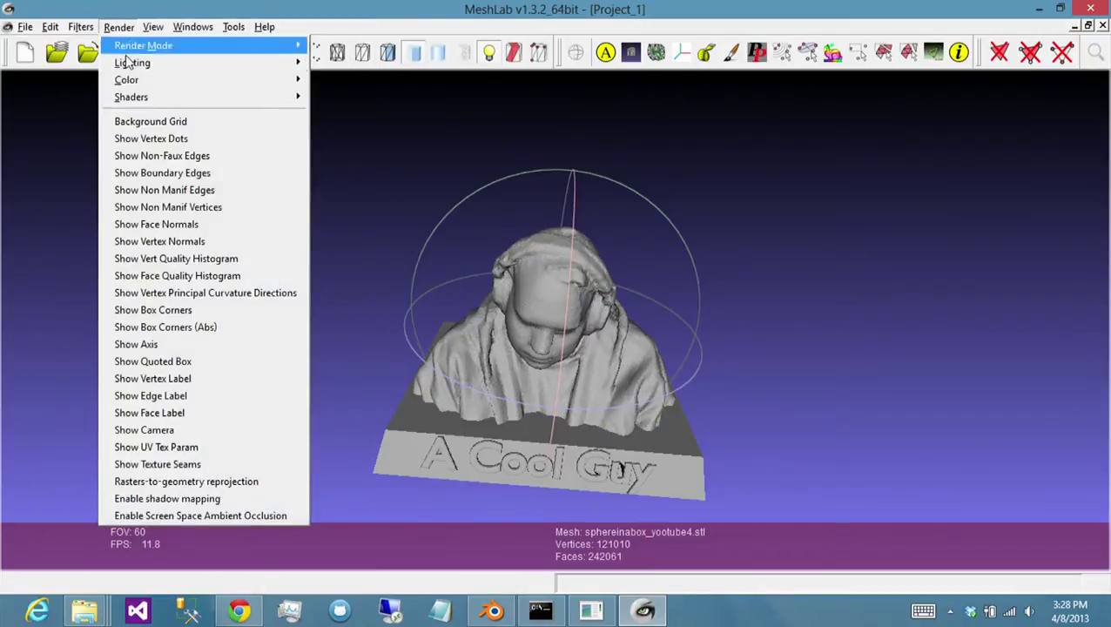
mouse_move(84, 33)
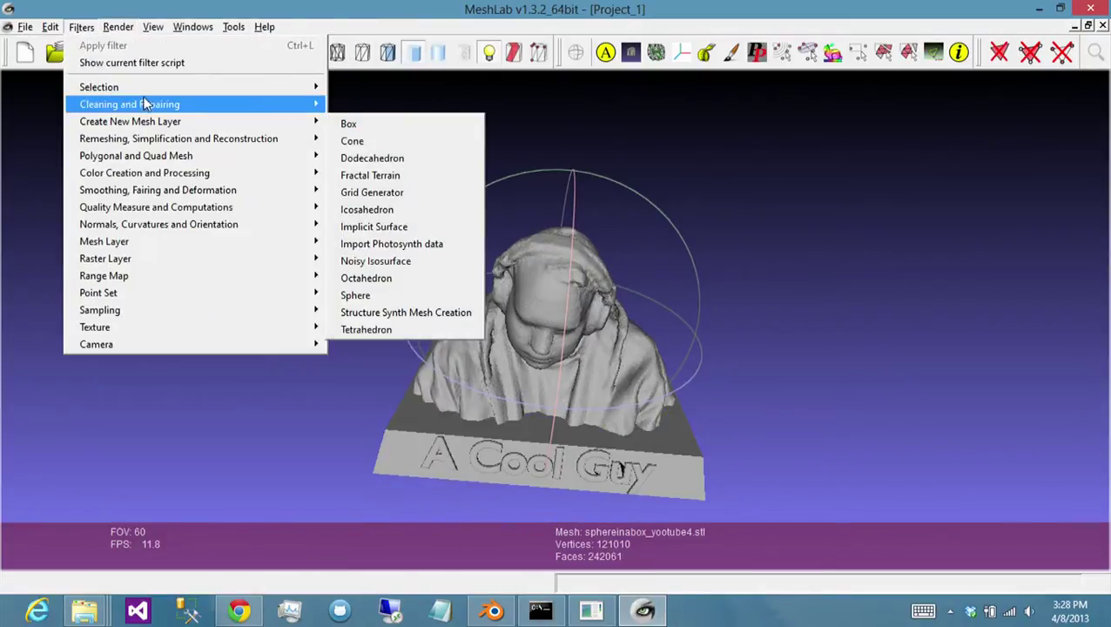
mouse_move(155, 93)
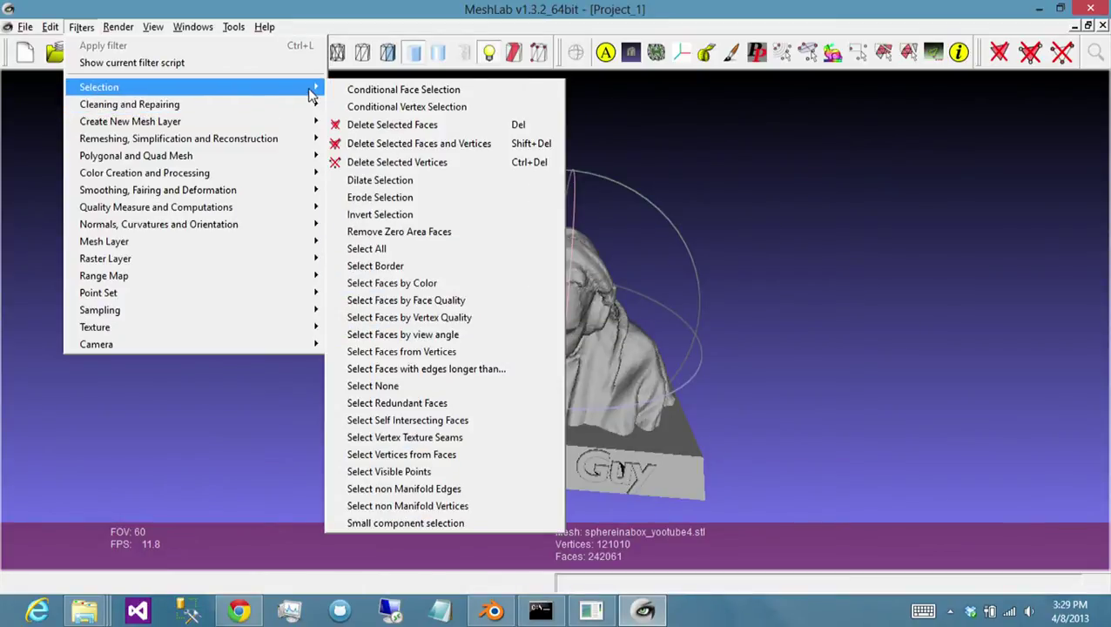
click(468, 421)
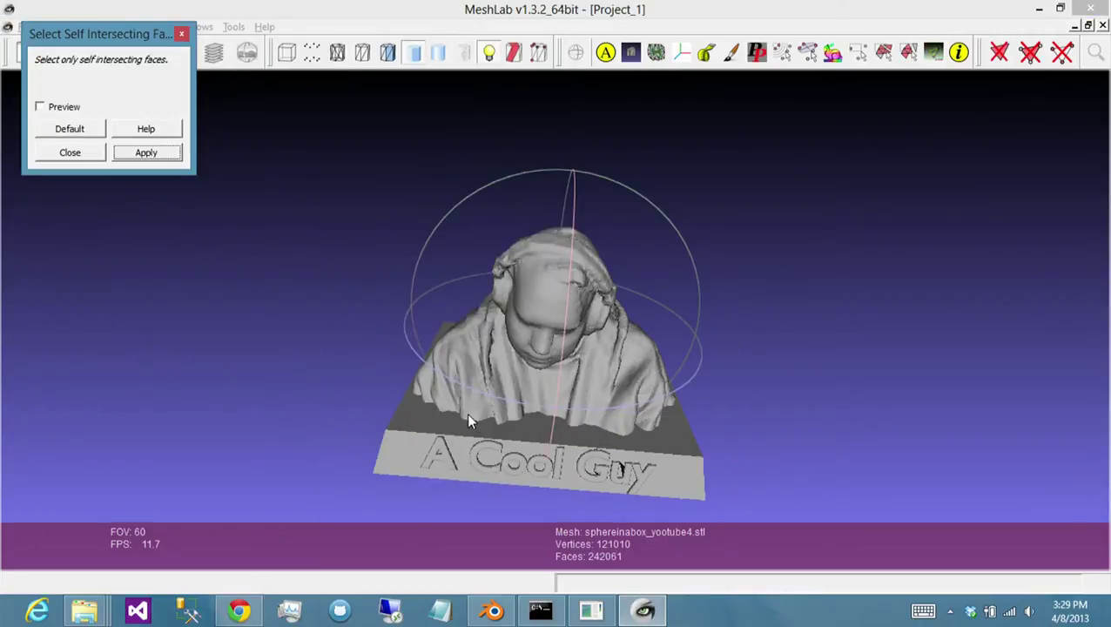
click(139, 152)
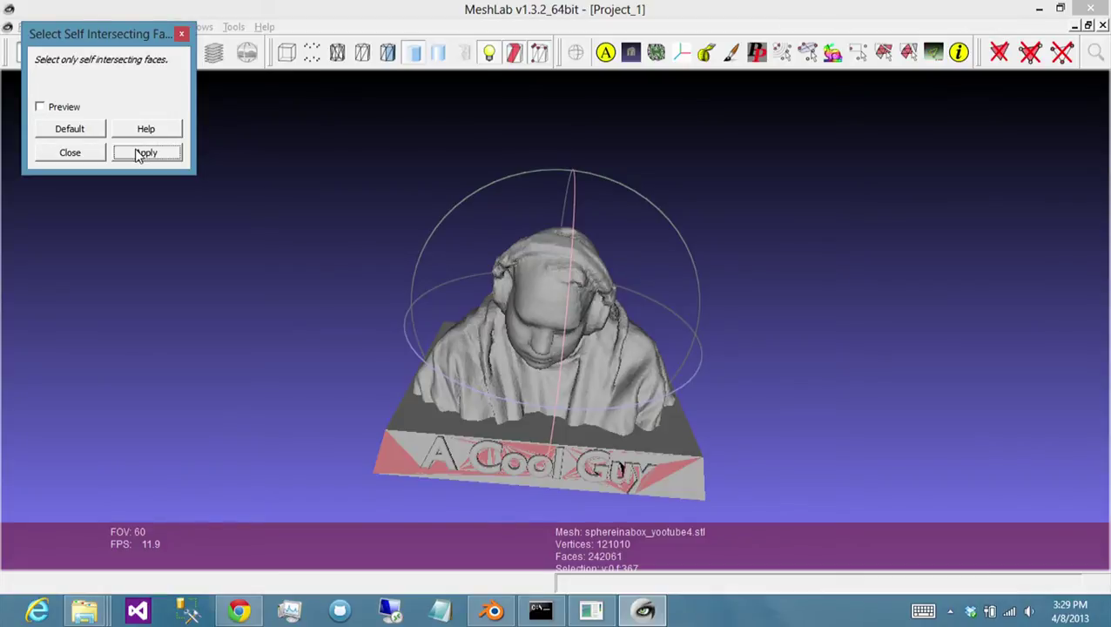
click(183, 35)
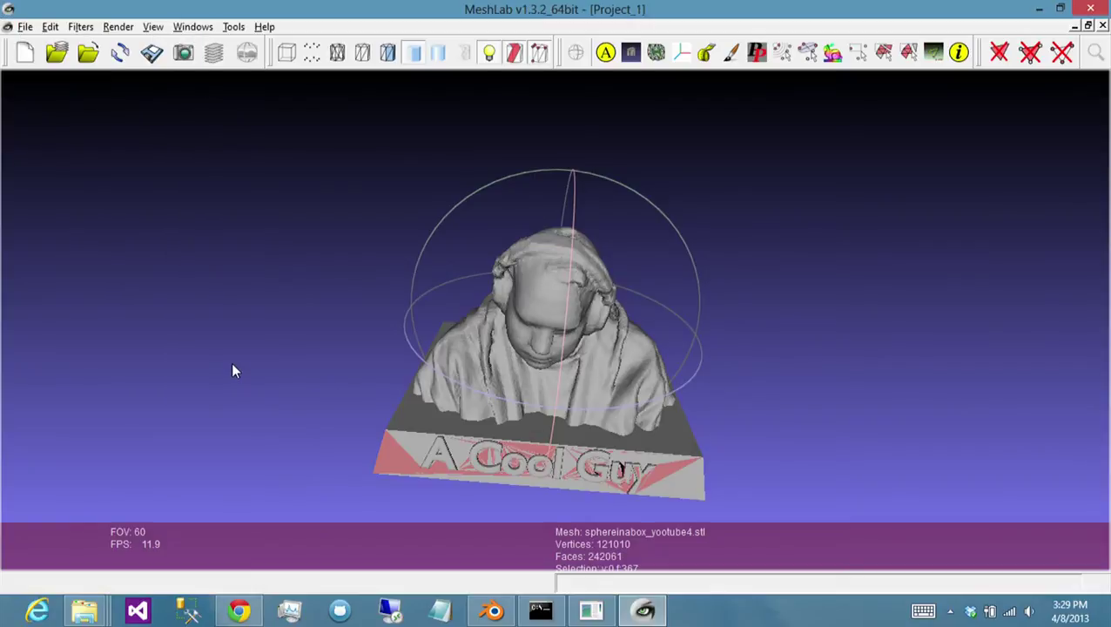
- Inspect the selected self-intersecting faces around the lettering on the podium's front from different angles
drag(234, 371, 250, 387)
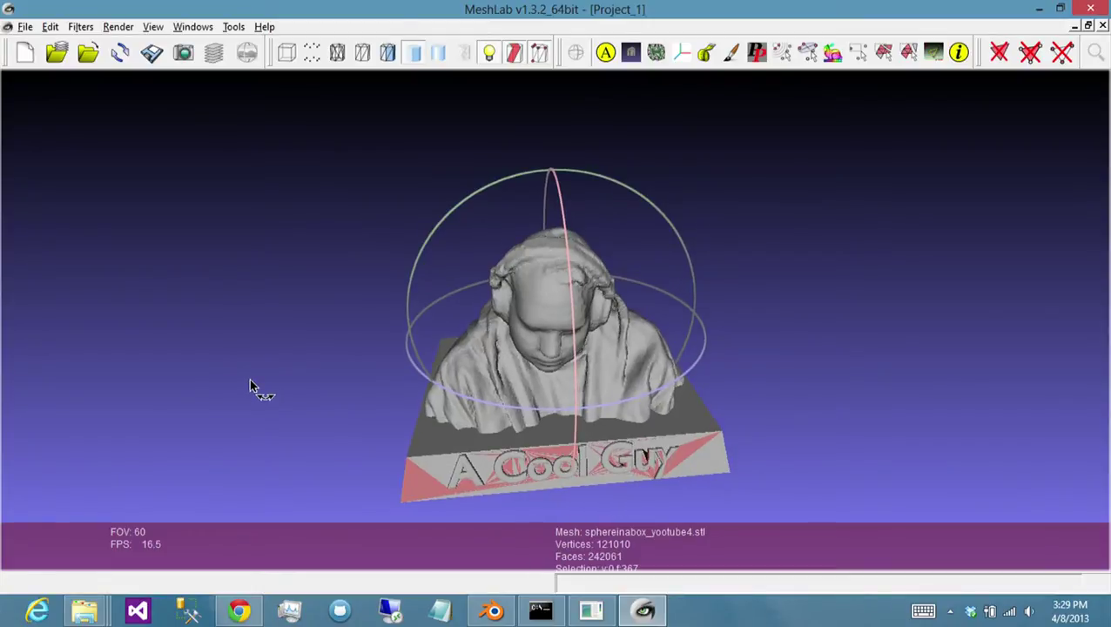
mouse_move(250, 386)
mouse_down()
mouse_move(266, 388)
mouse_move(244, 383)
mouse_up()
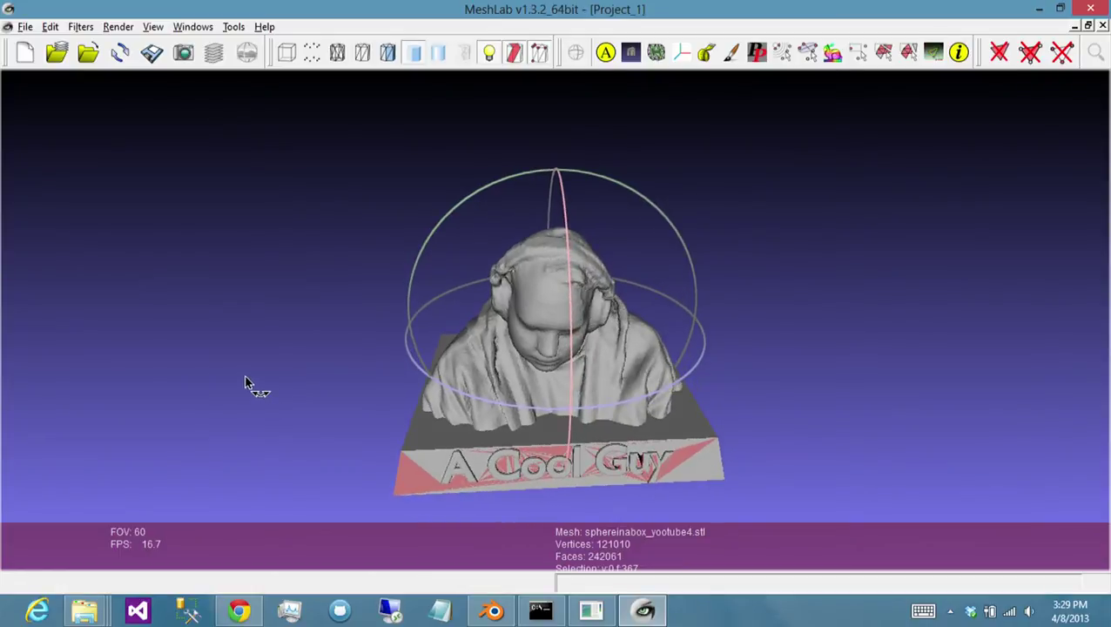
drag(245, 383, 292, 380)
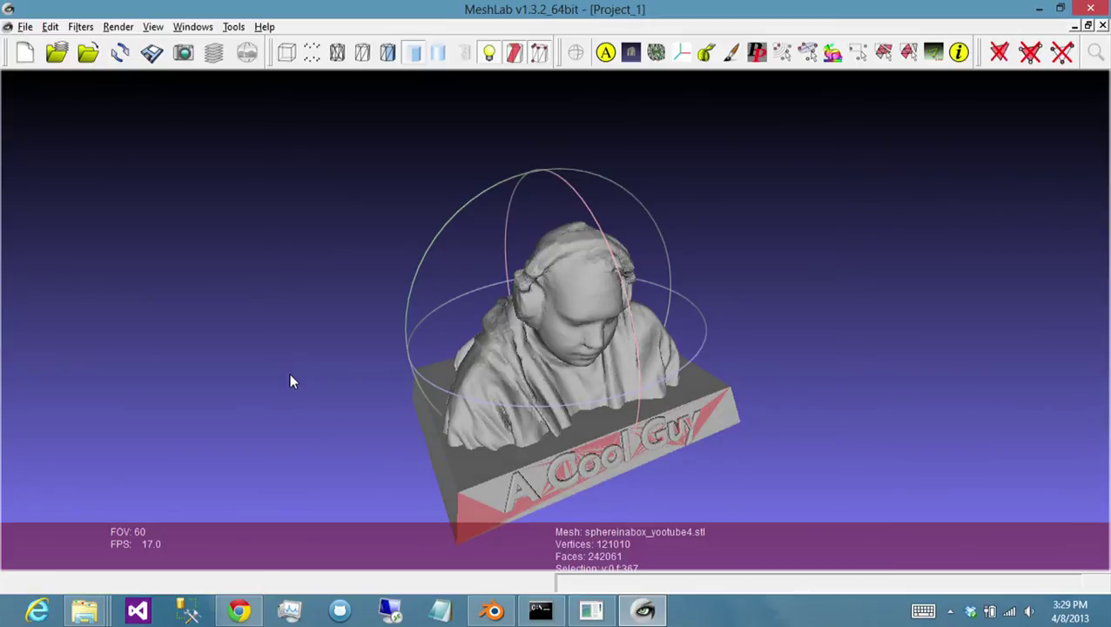
drag(289, 377, 249, 361)
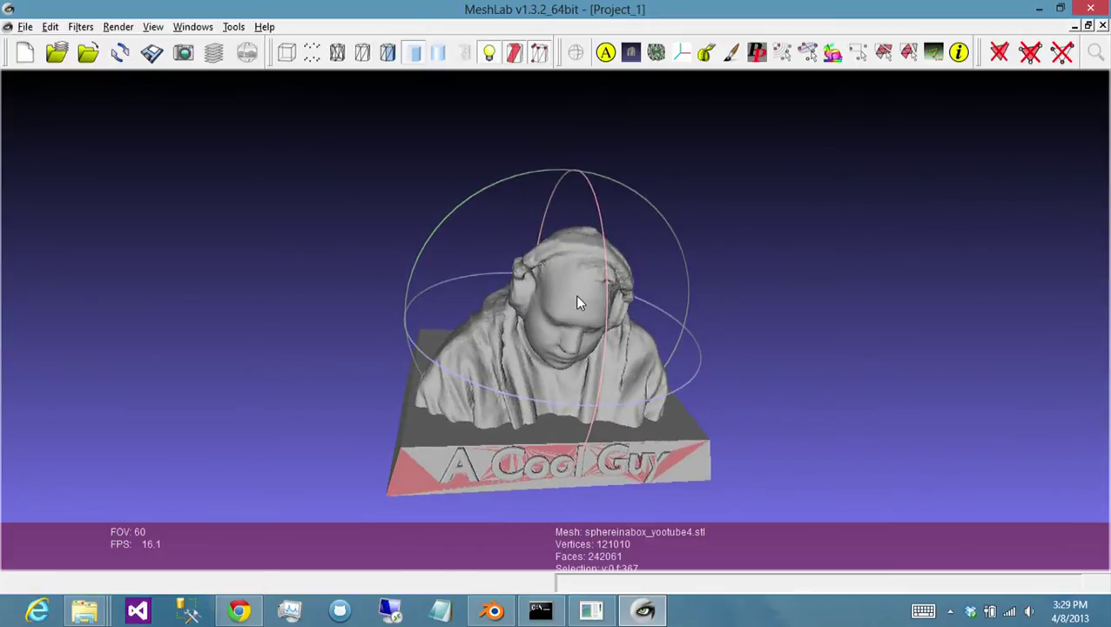